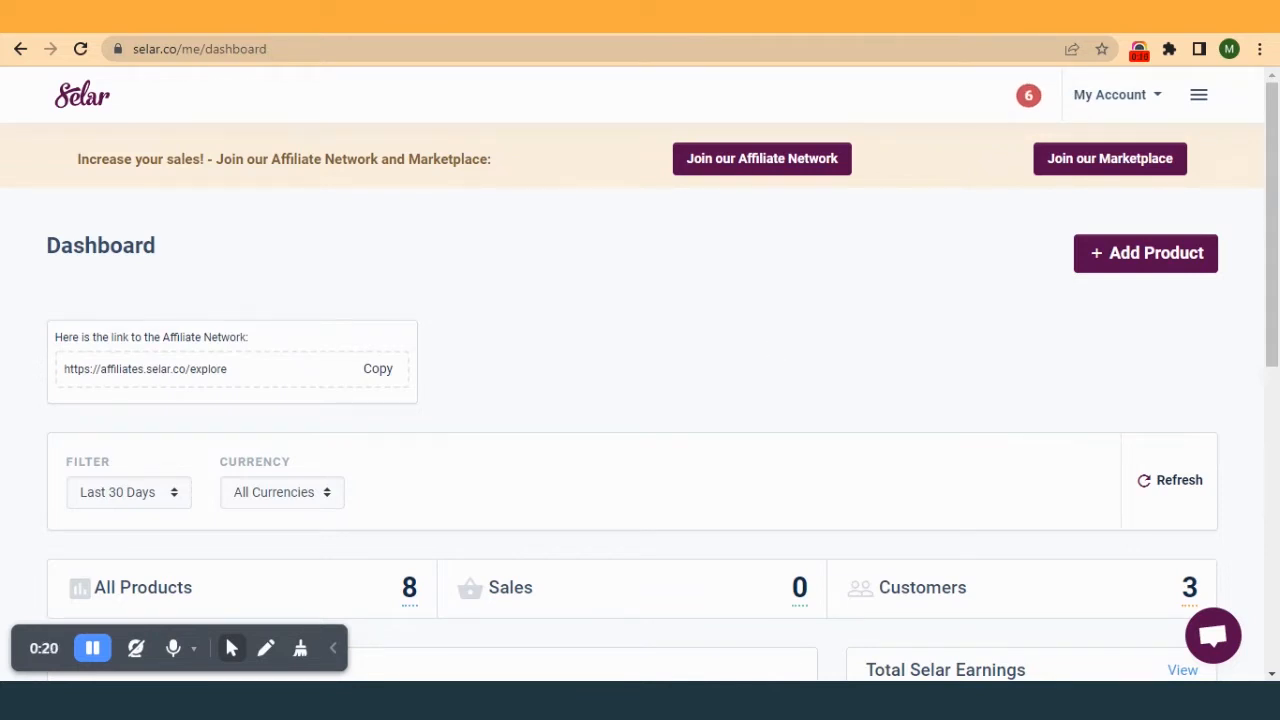
- Examine the finished beauty sales page from its welcome banner through collections, benefits and best sellers to the newsletter form
click(400, 17)
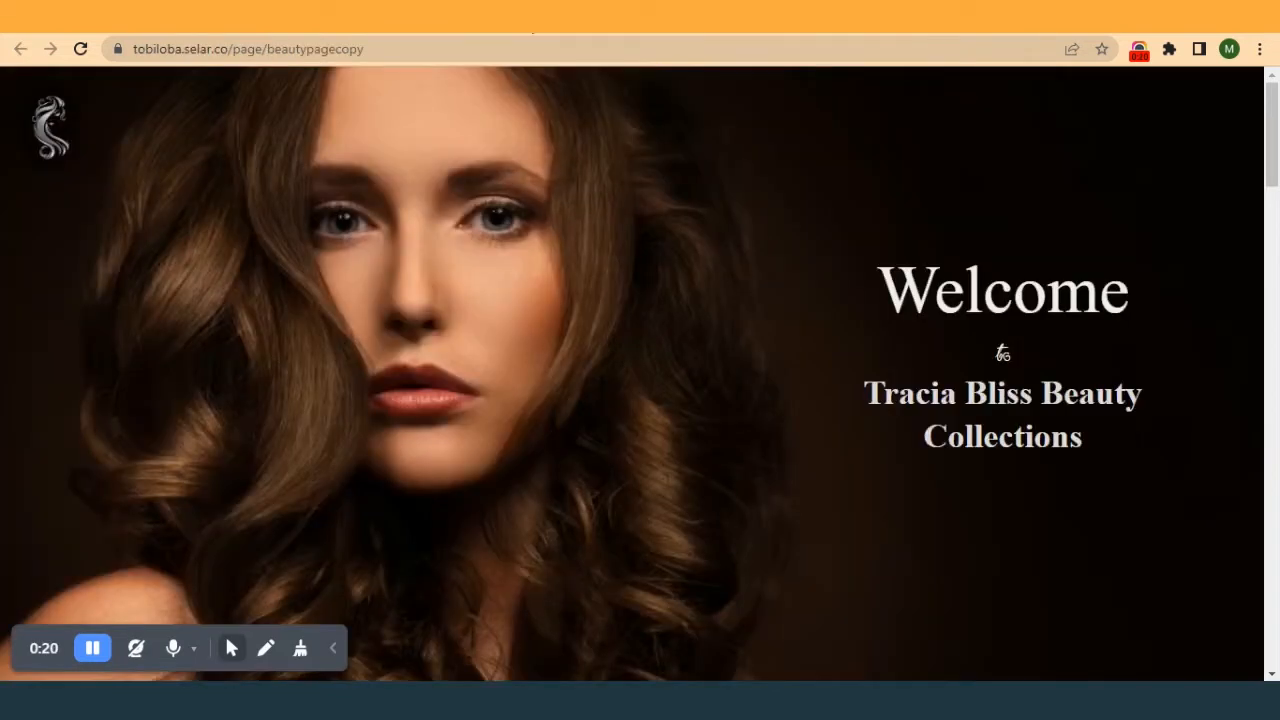
click(330, 652)
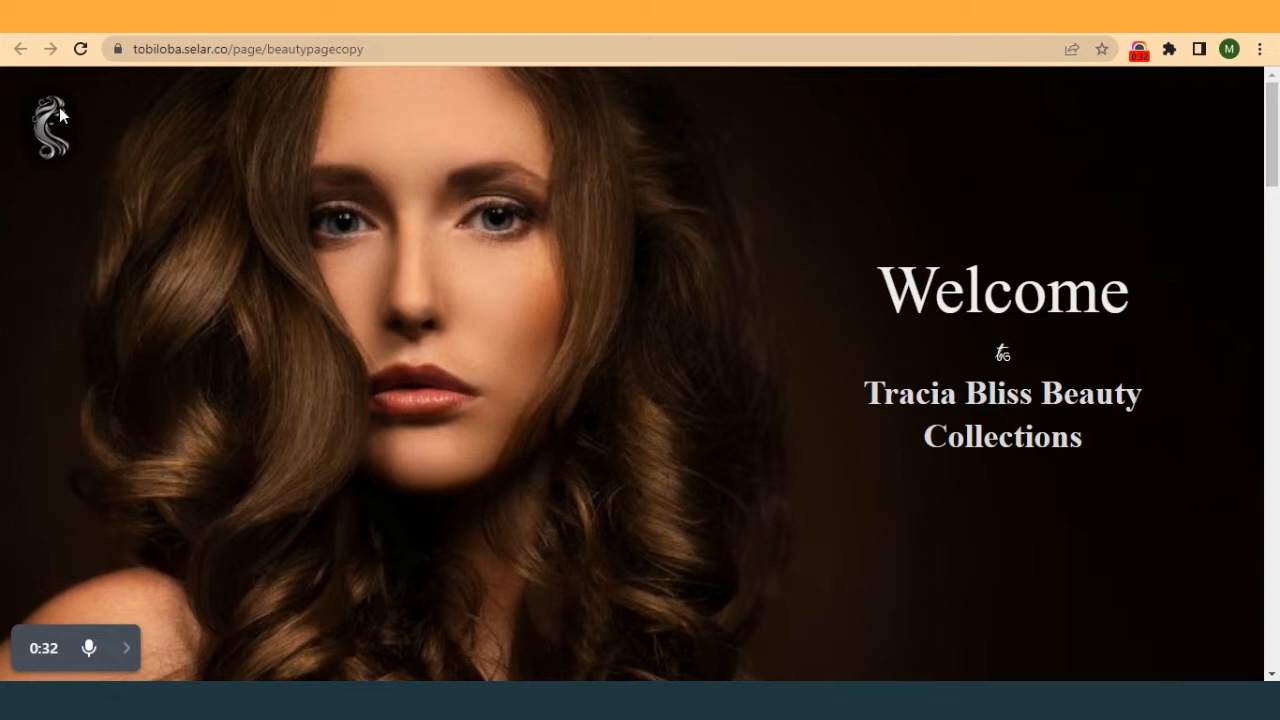
scroll(293, 485, down, 6)
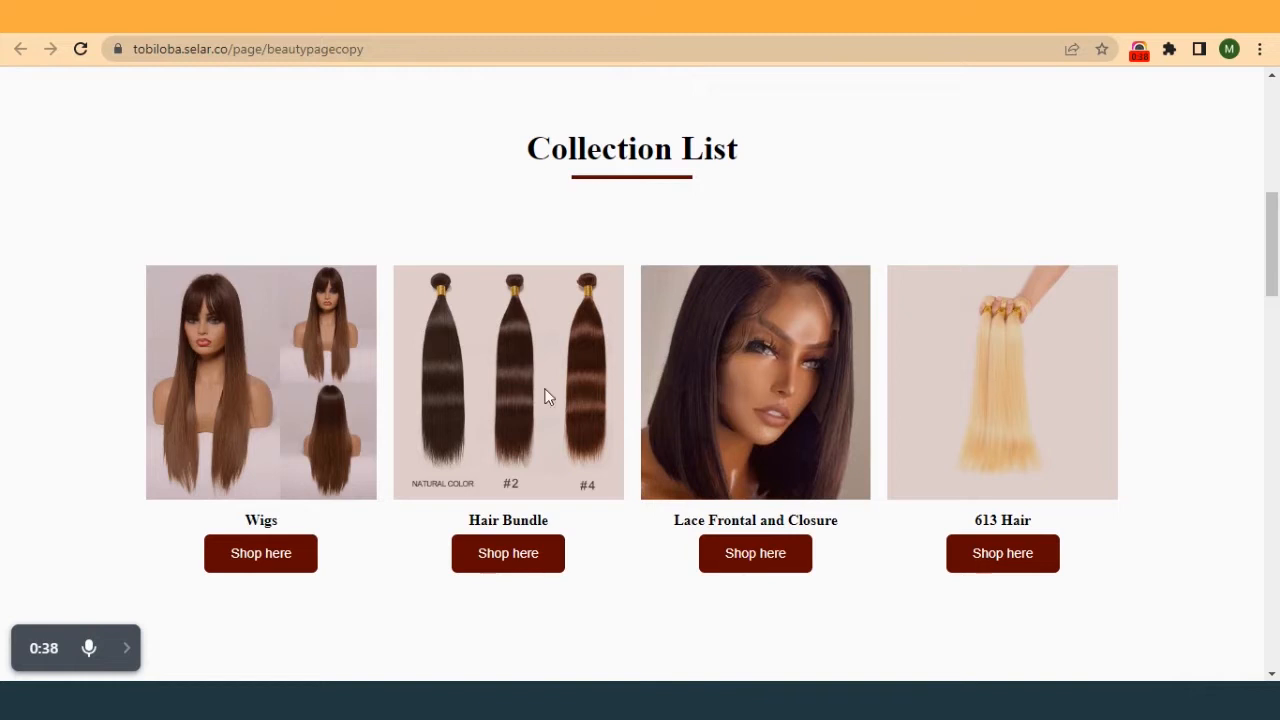
scroll(837, 520, down, 5)
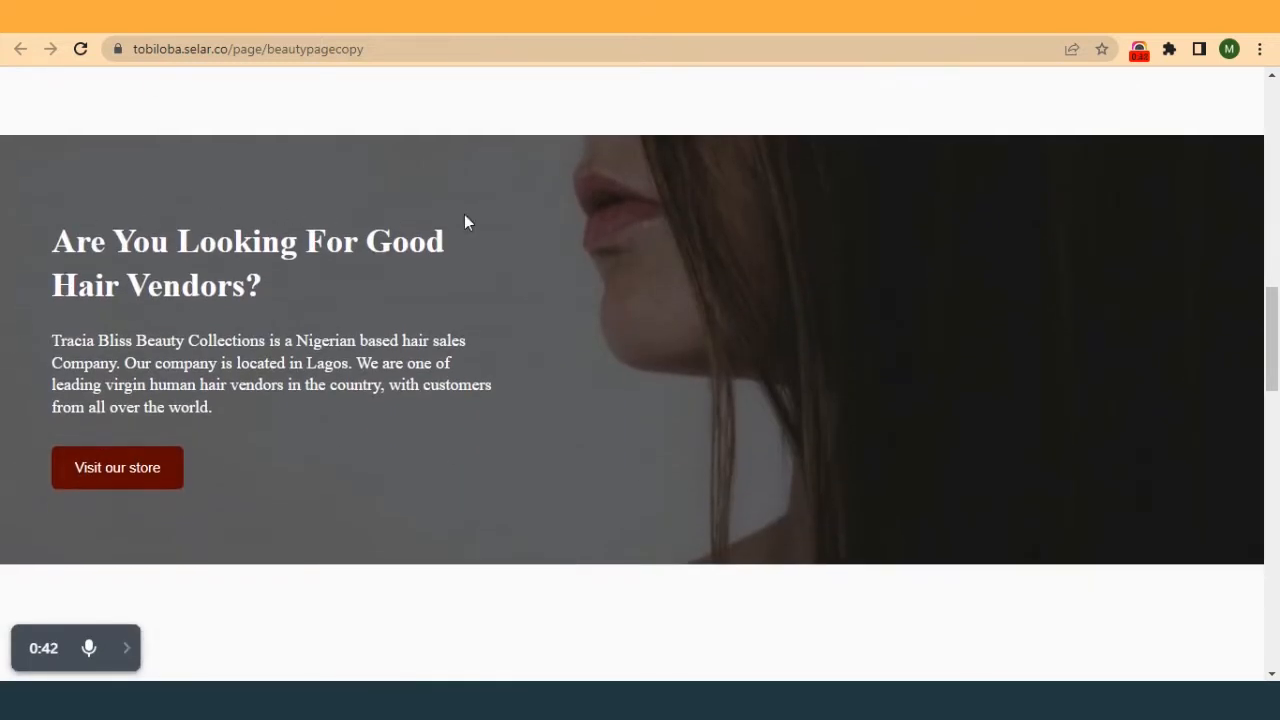
scroll(445, 472, down, 5)
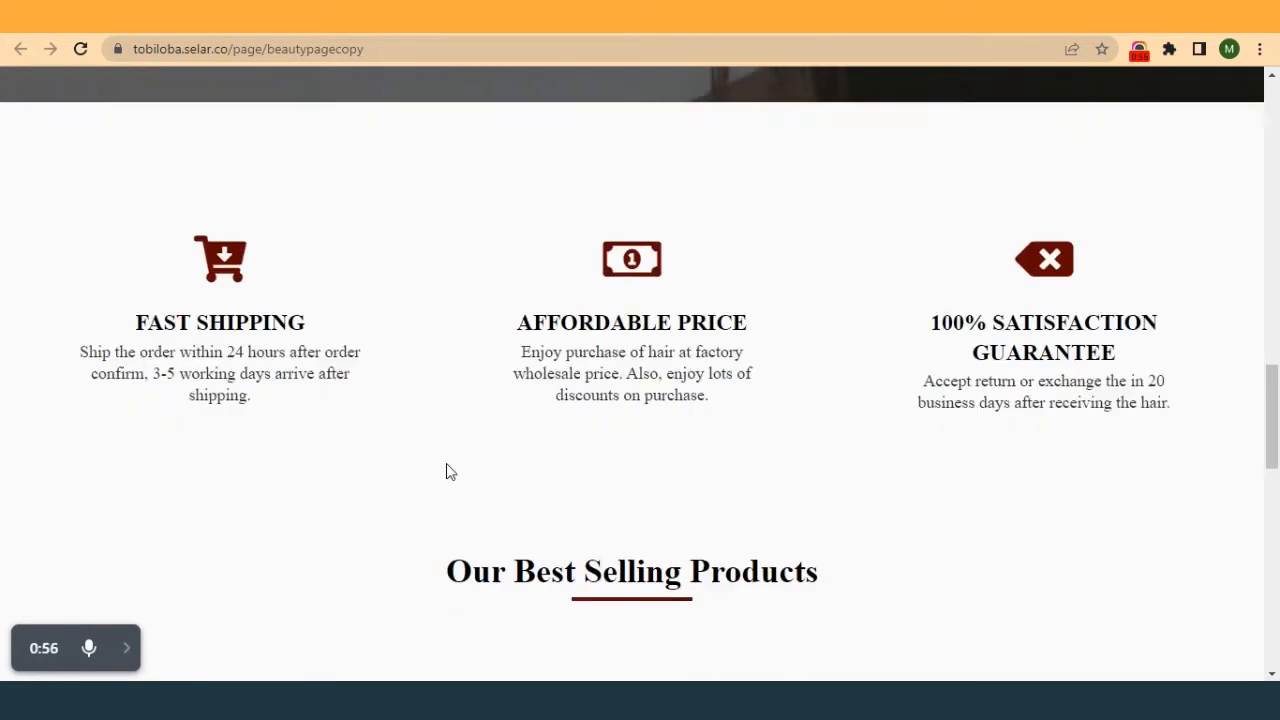
scroll(424, 474, up, 1)
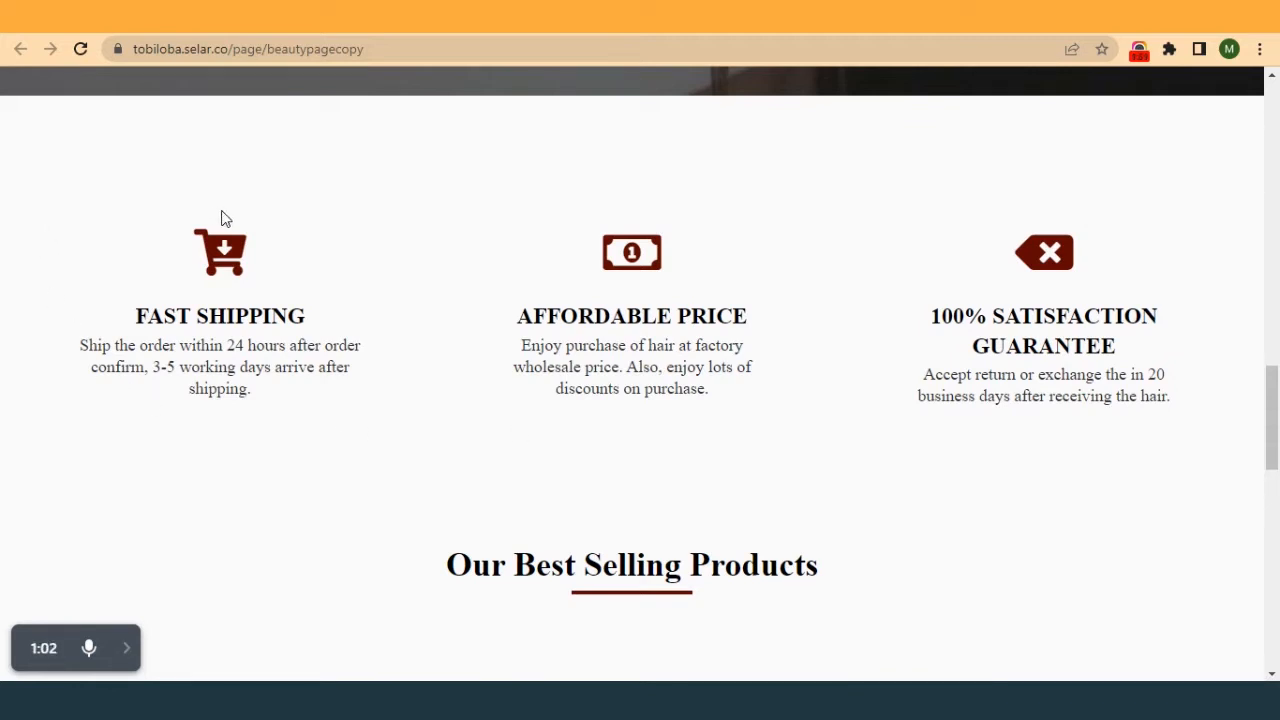
scroll(492, 318, down, 3)
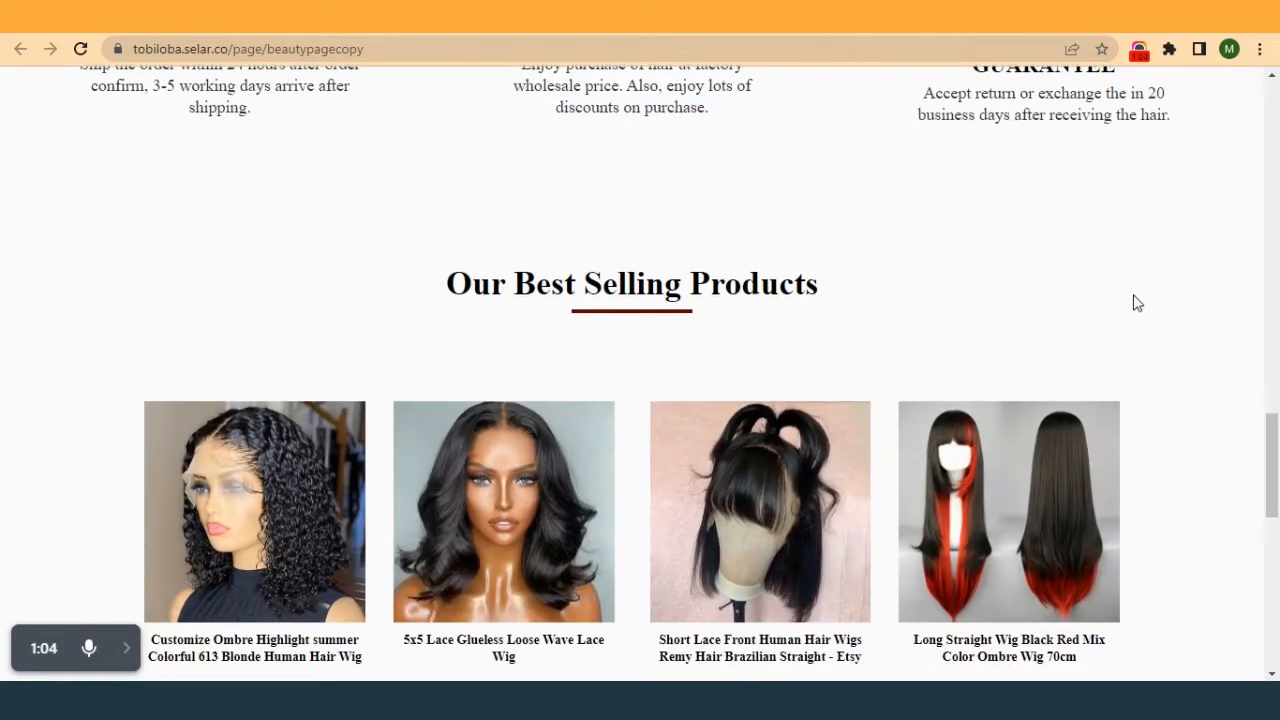
scroll(1133, 423, down, 8)
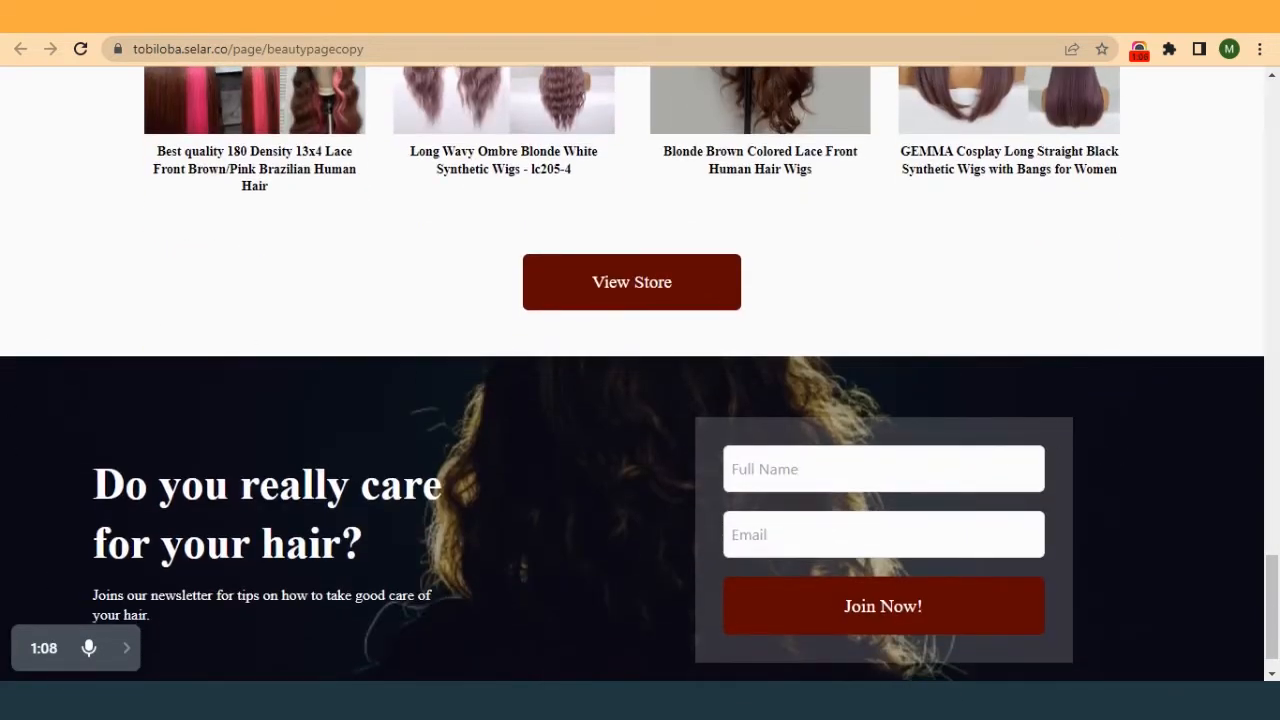
scroll(1090, 640, up, 2)
scroll(1105, 612, down, 2)
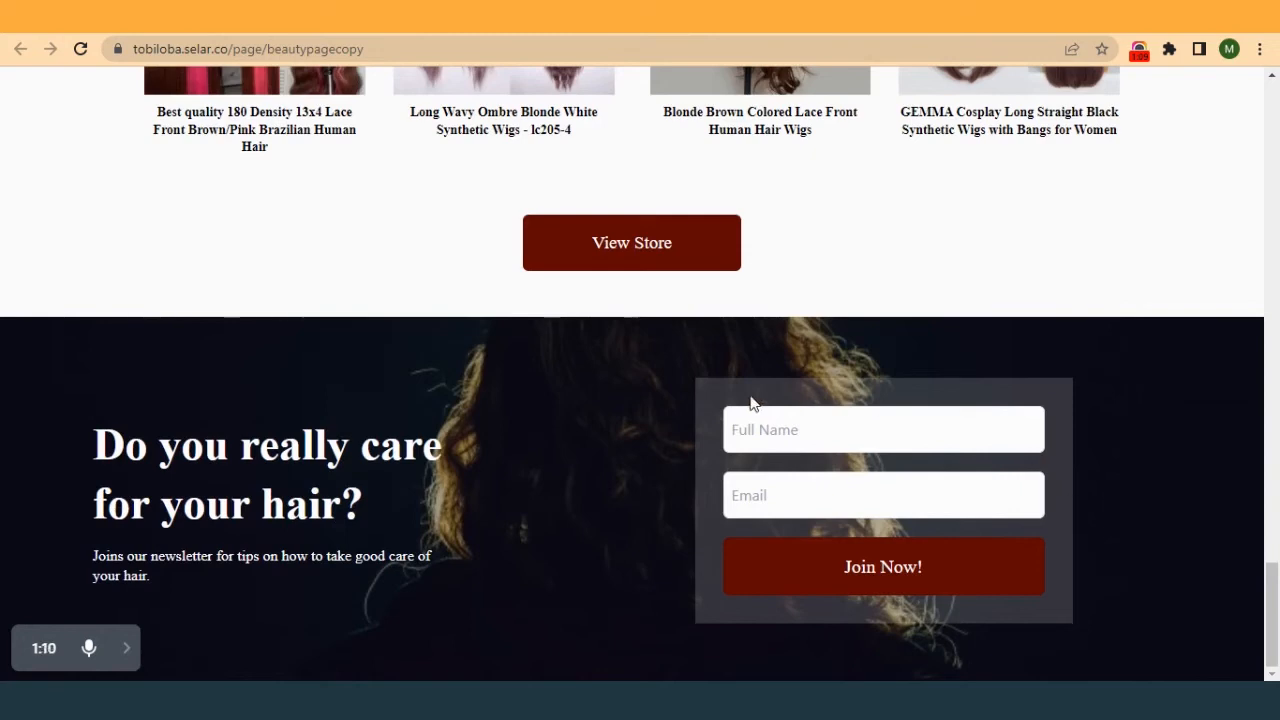
scroll(519, 362, up, 20)
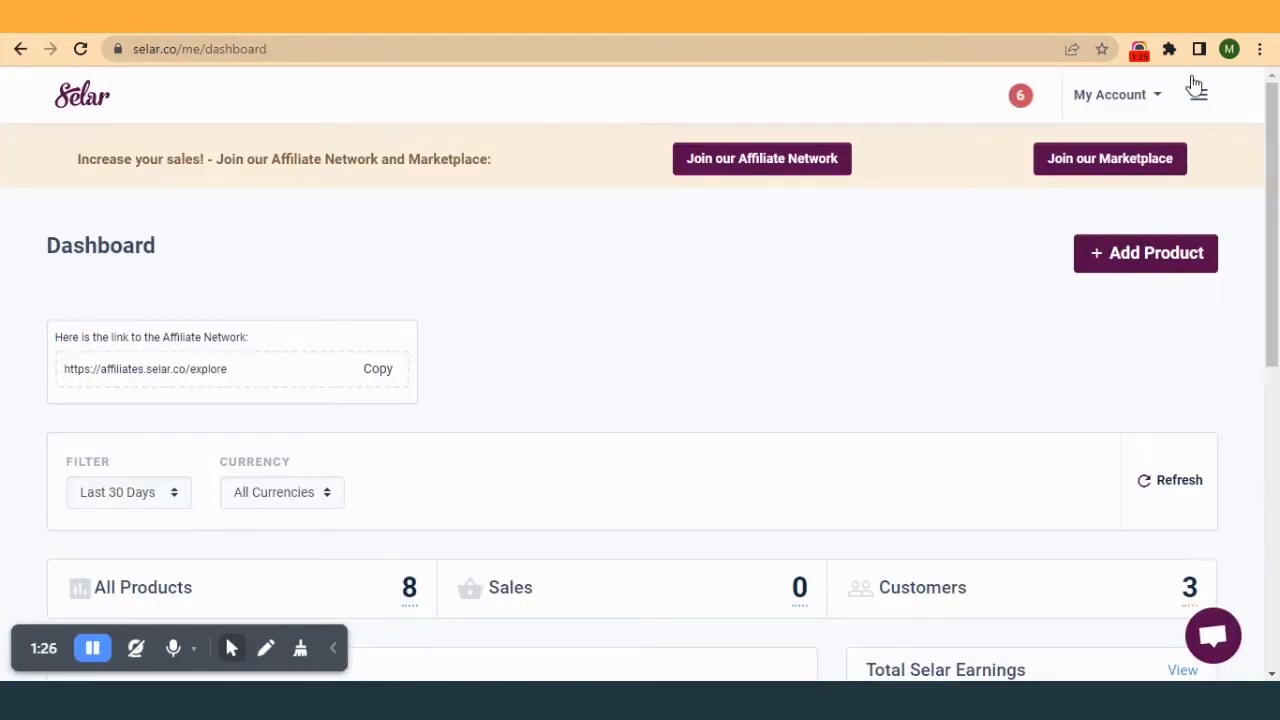
- Go to the sales pages of the store and start a new page from the Blank Template
click(1200, 100)
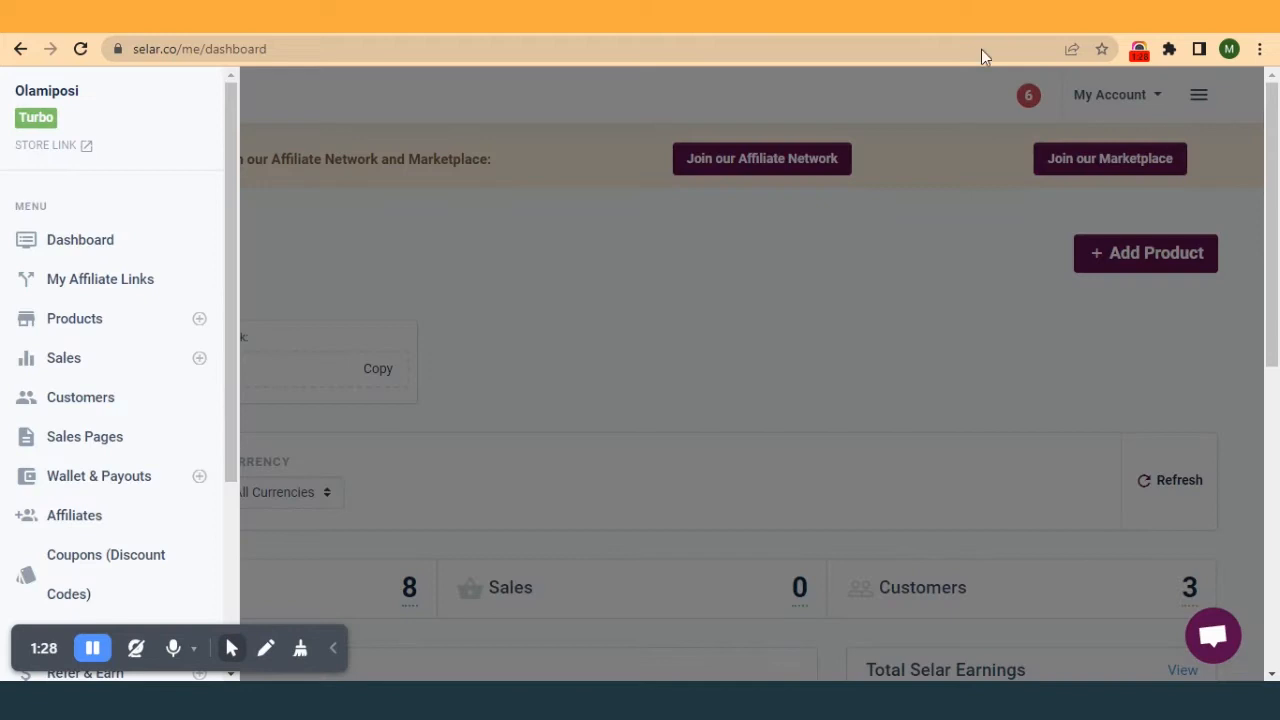
click(70, 443)
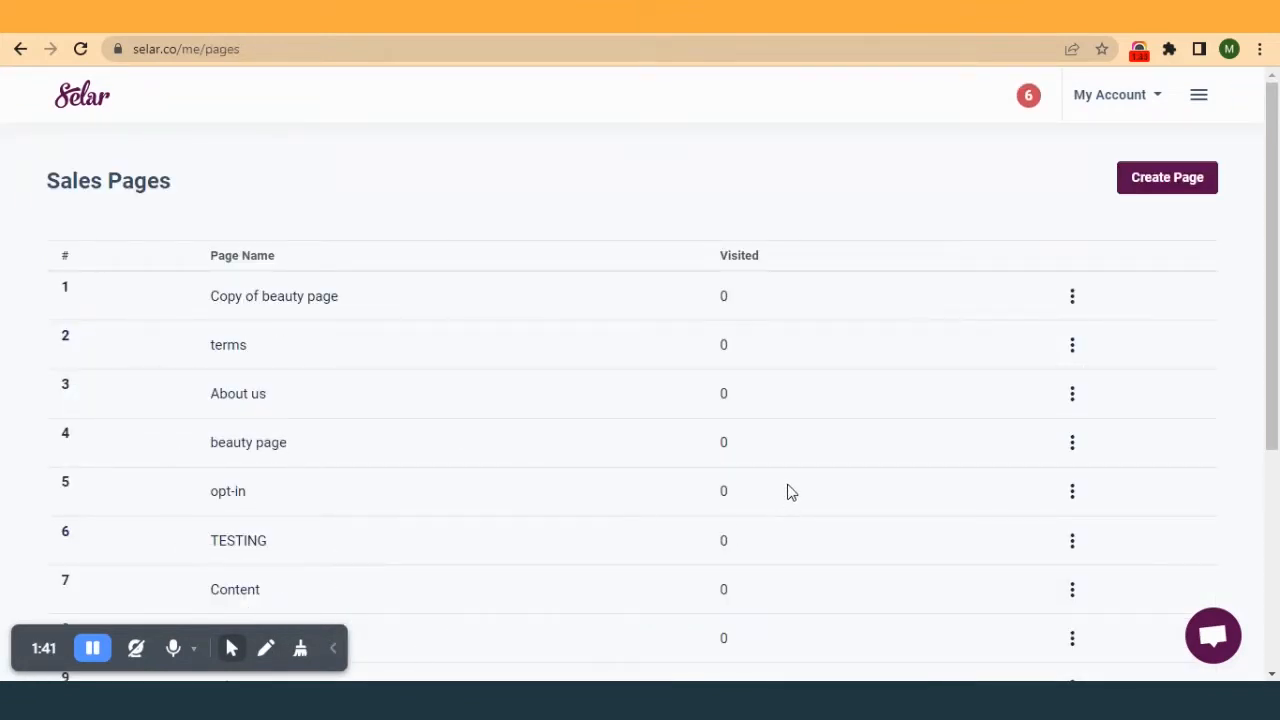
click(1149, 186)
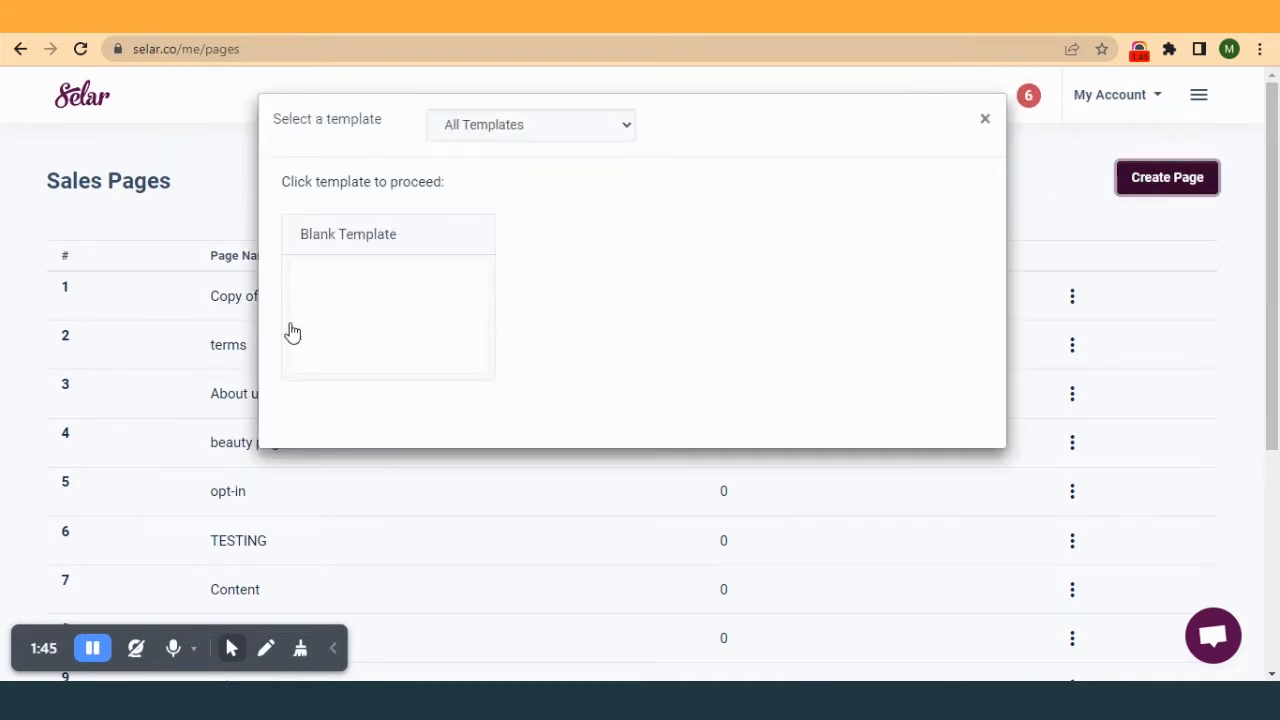
click(337, 304)
- Create the page with the name "Hair page", the public URL ending "hairpage" and the description "hair page"
click(534, 206)
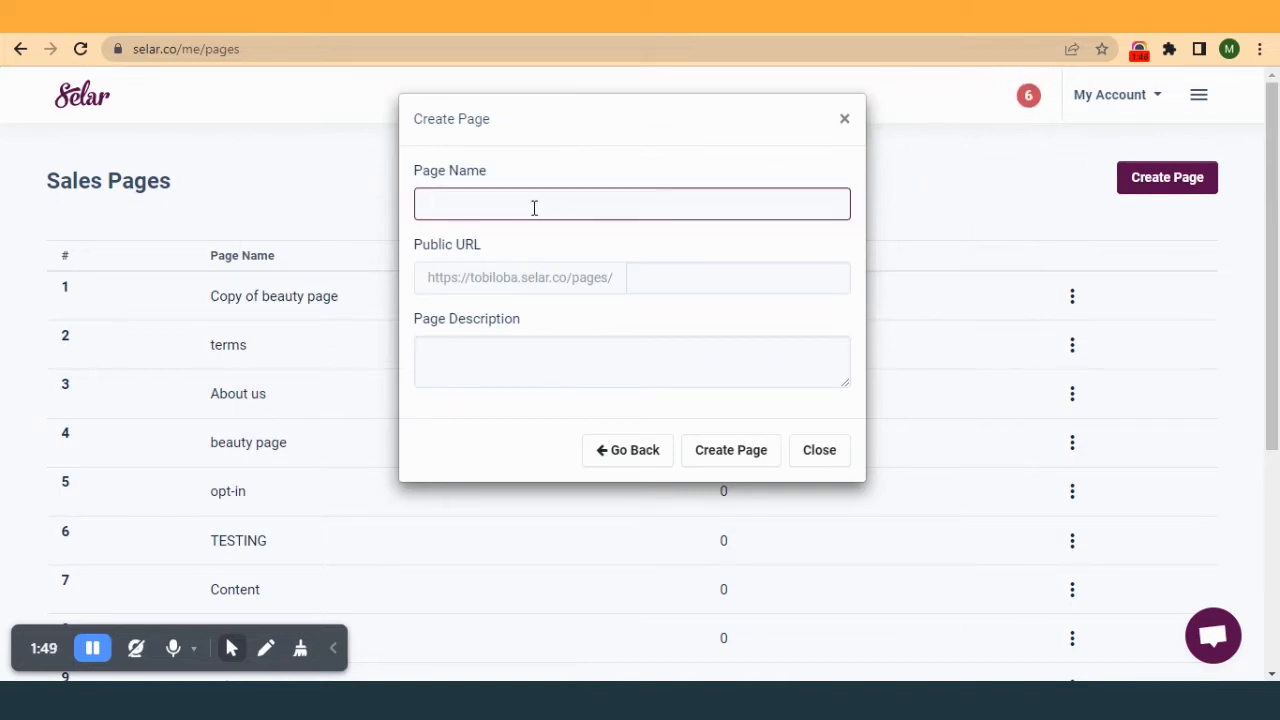
text(Hair page)
click(686, 276)
text(hairpage)
click(663, 374)
text(hair page)
click(745, 450)
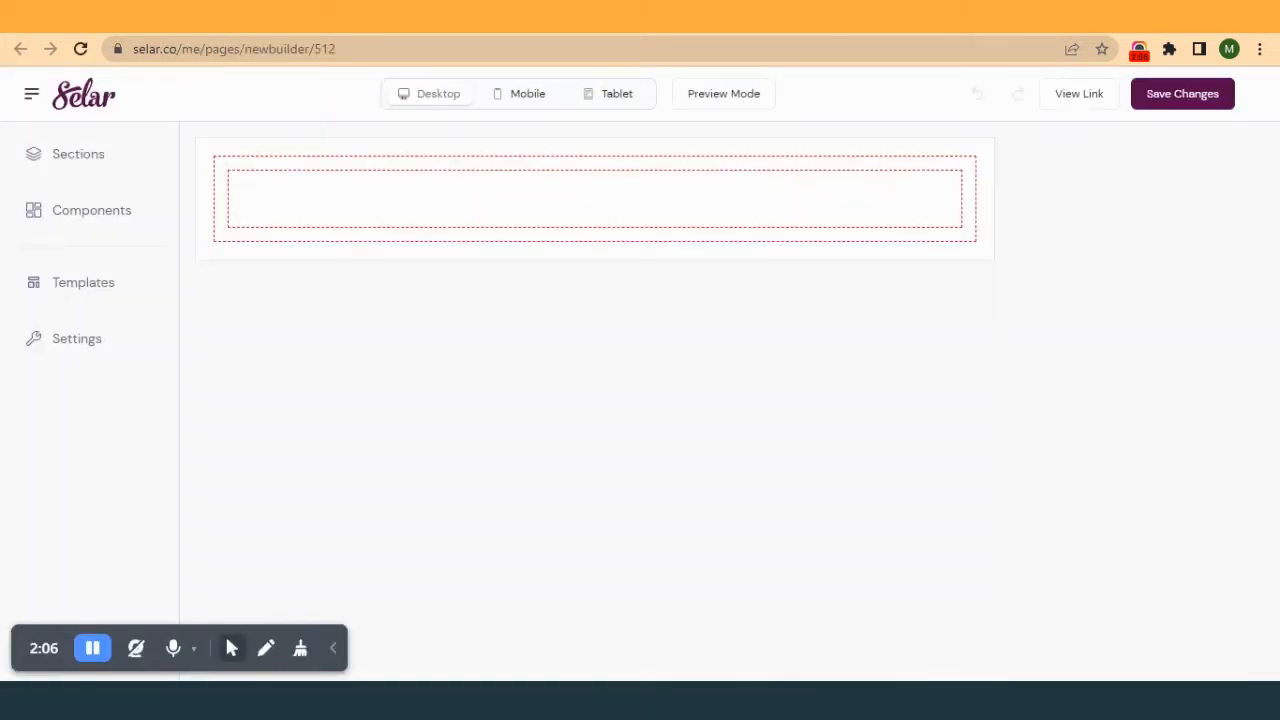
- Compare the blank page with the reference beauty page and look over the available container layouts
click(700, 17)
click(540, 17)
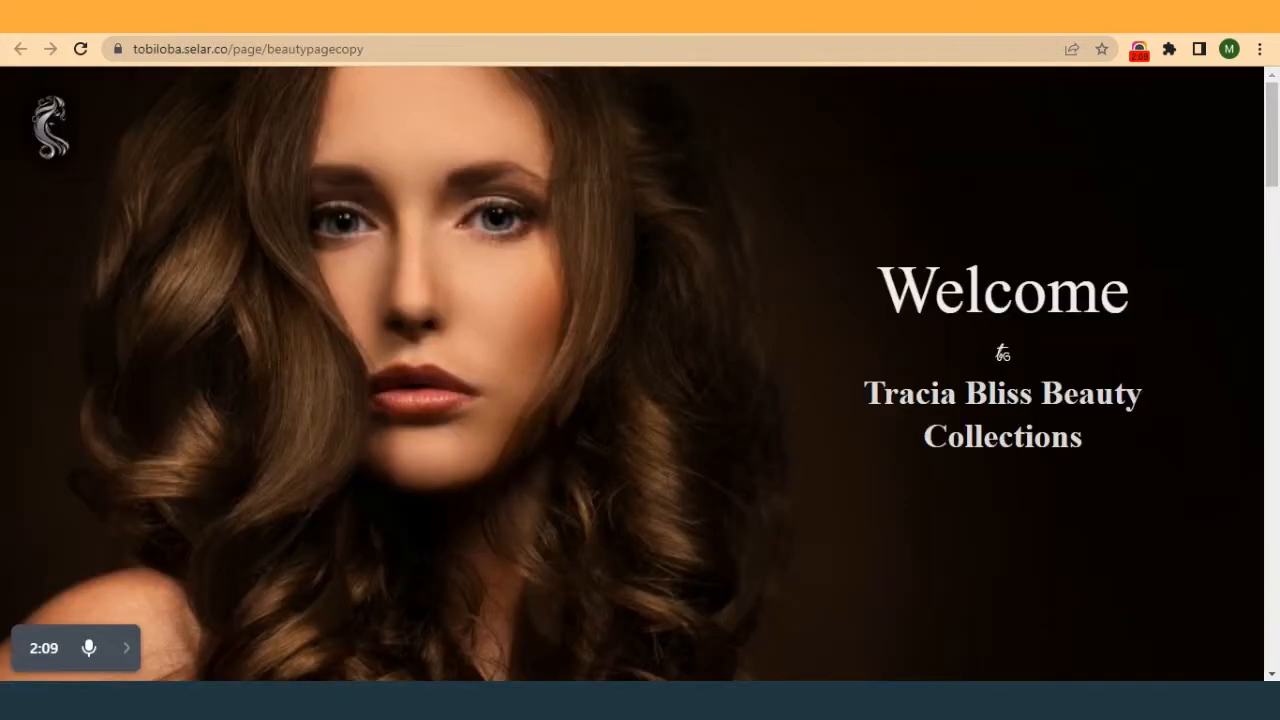
click(640, 17)
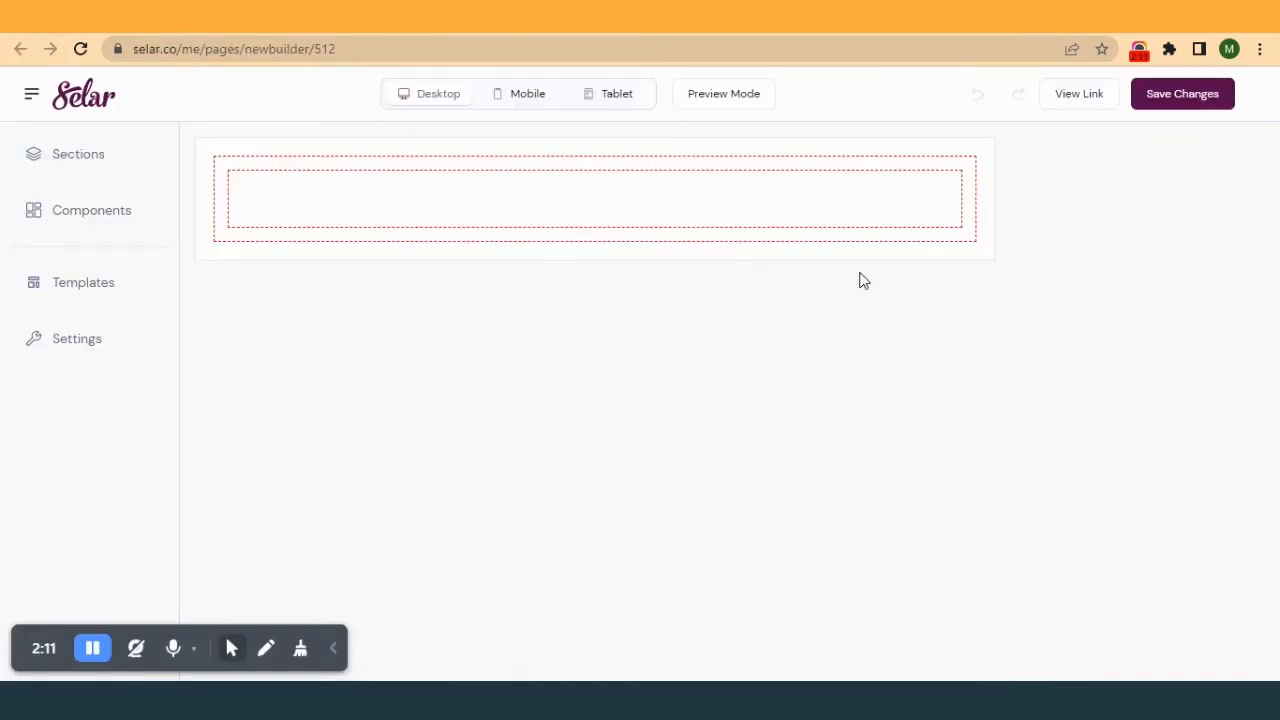
click(968, 241)
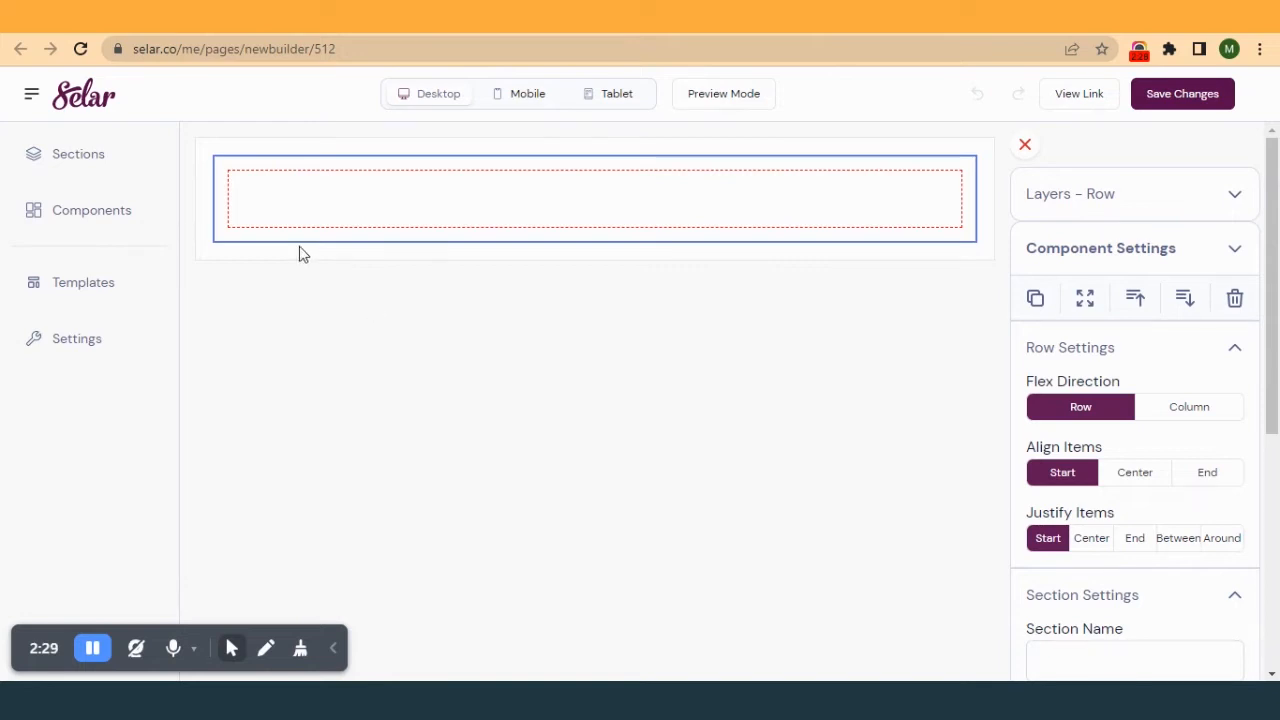
click(117, 229)
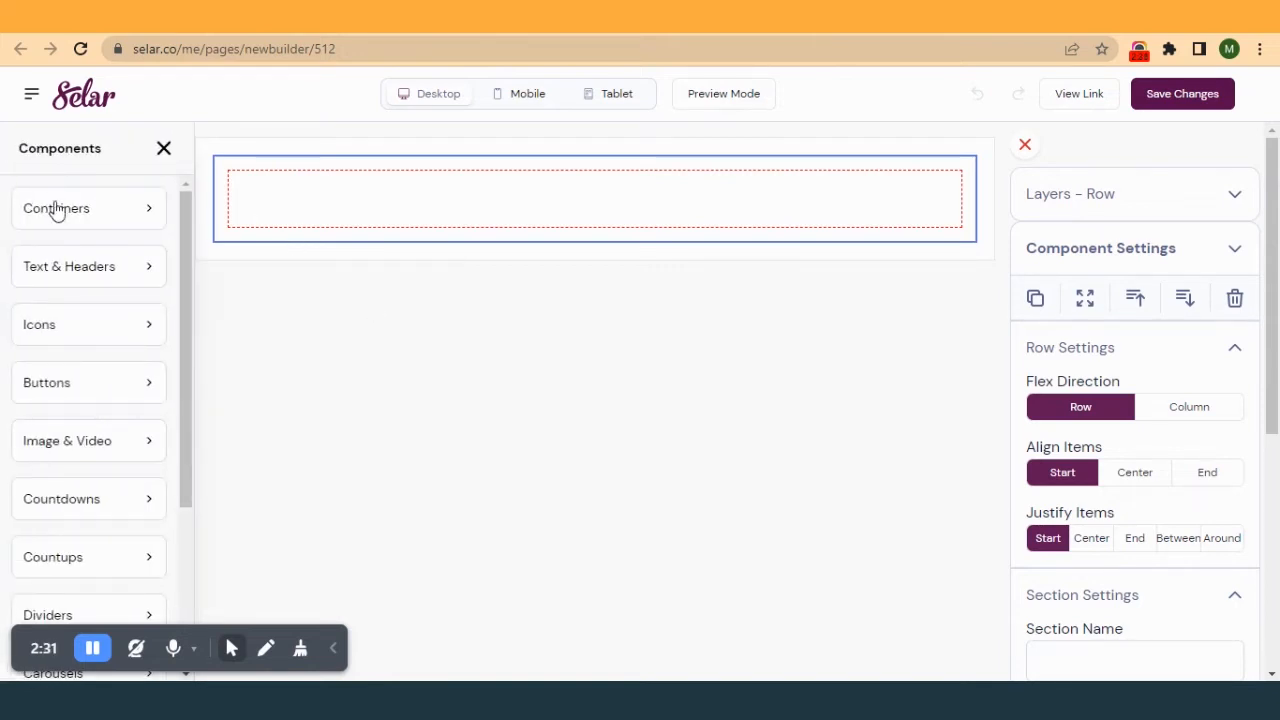
click(59, 210)
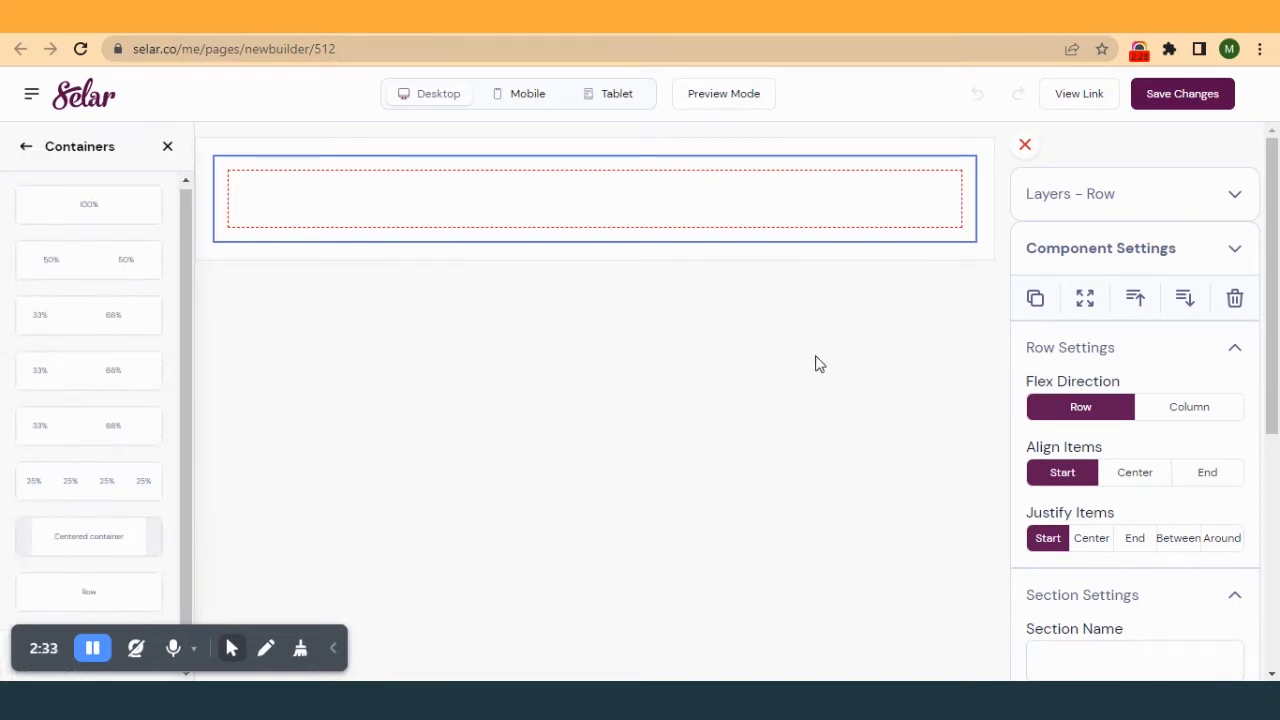
click(464, 545)
- Duplicate the blank page's outer row repeatedly to build a stack of empty rows
click(971, 240)
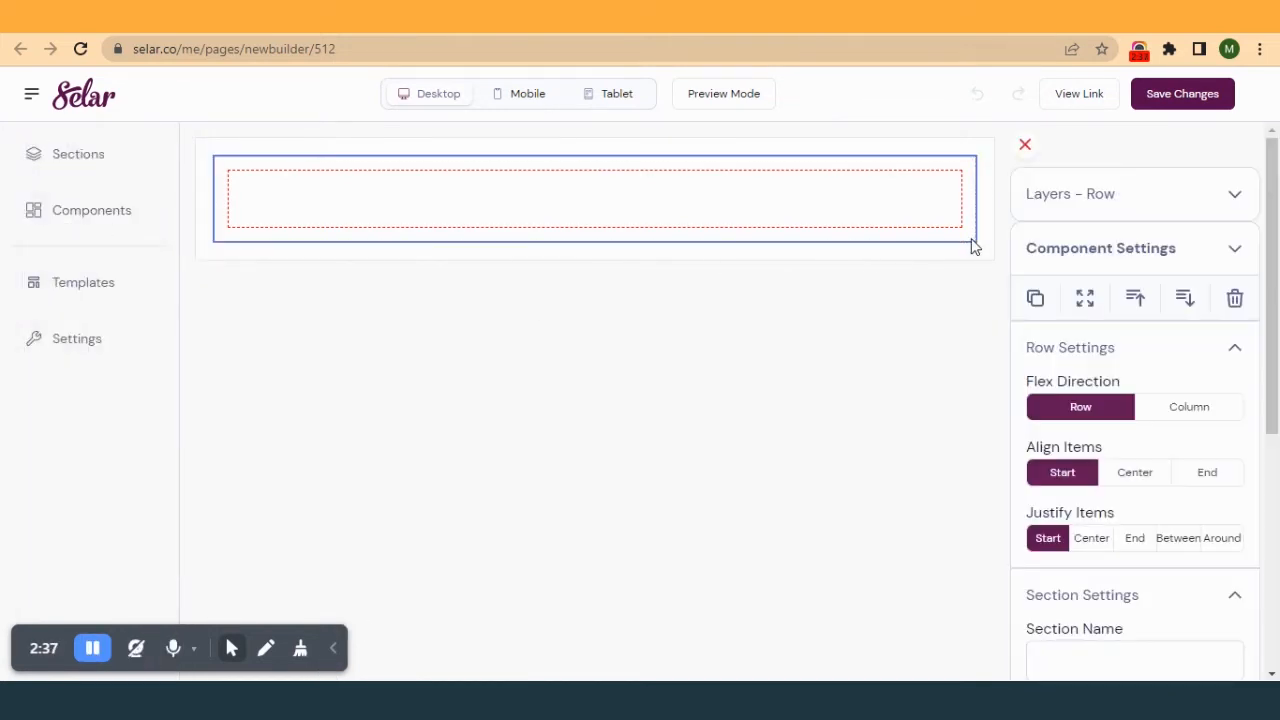
click(1034, 302)
click(1034, 302)
click(1034, 302)
click(1034, 302)
click(1034, 302)
click(1034, 302)
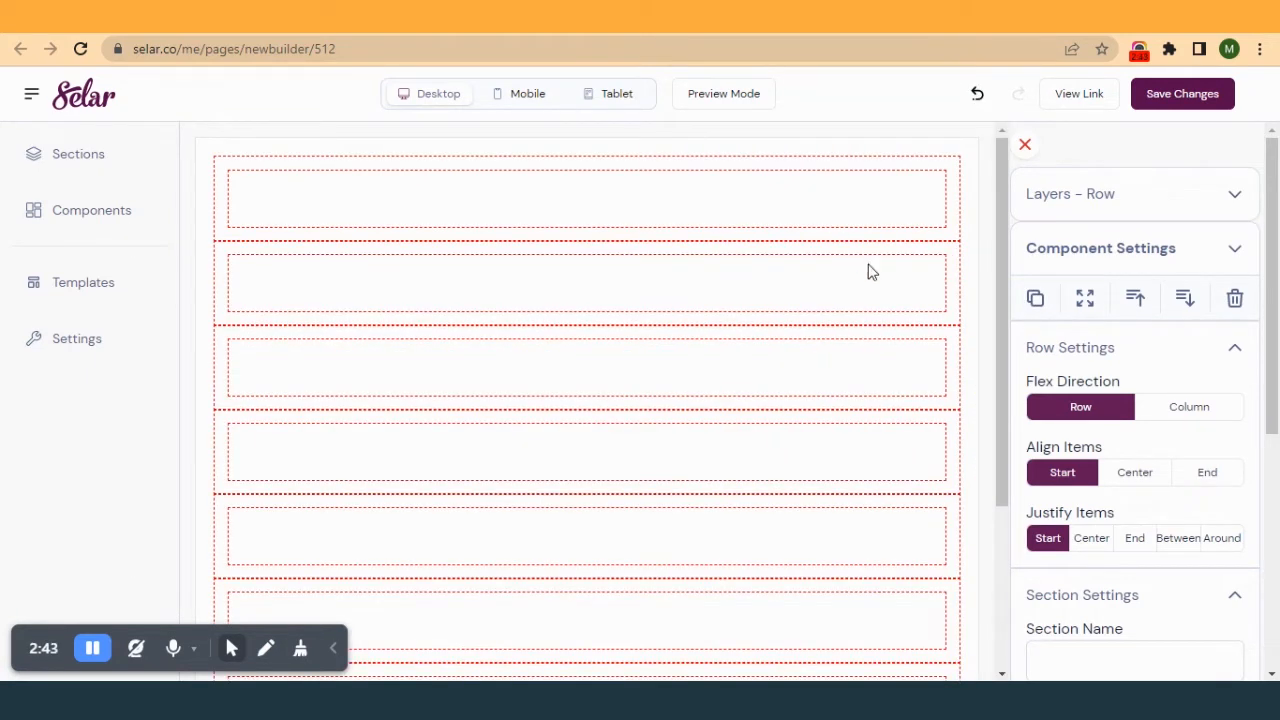
scroll(826, 446, down, 3)
scroll(826, 446, up, 3)
- Insert a picture component into the inner container of the first row
click(900, 16)
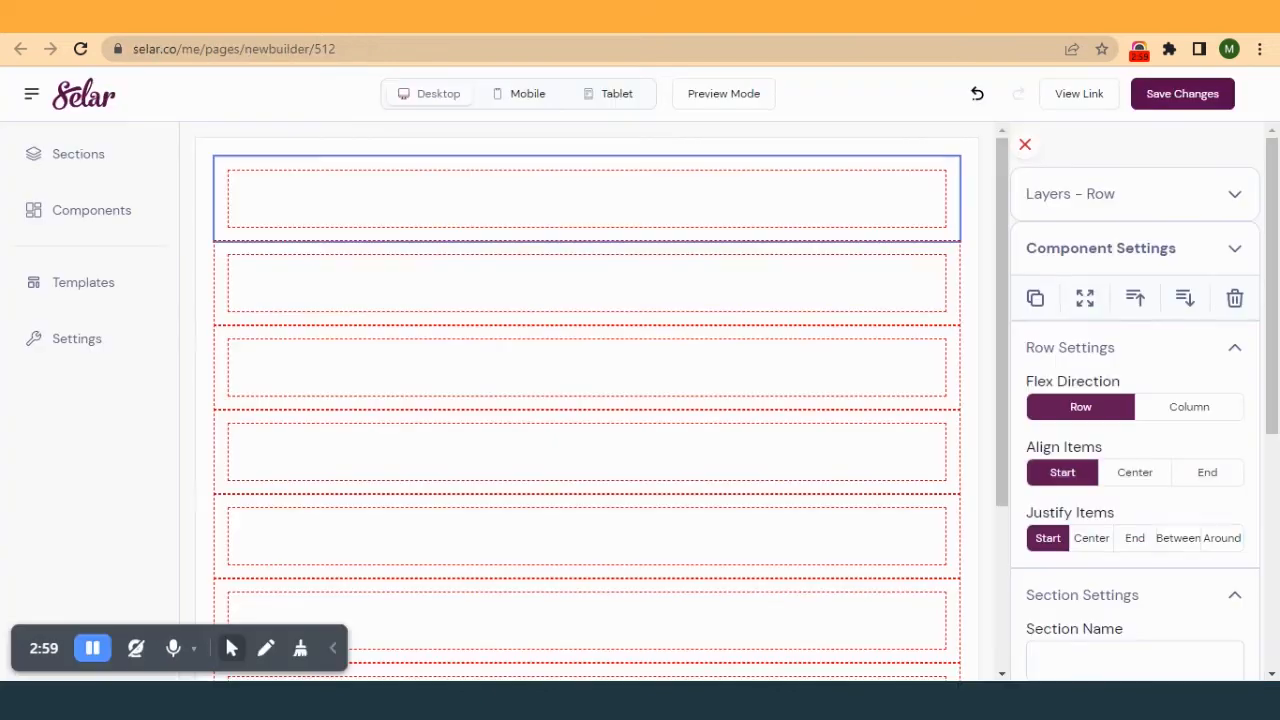
click(562, 190)
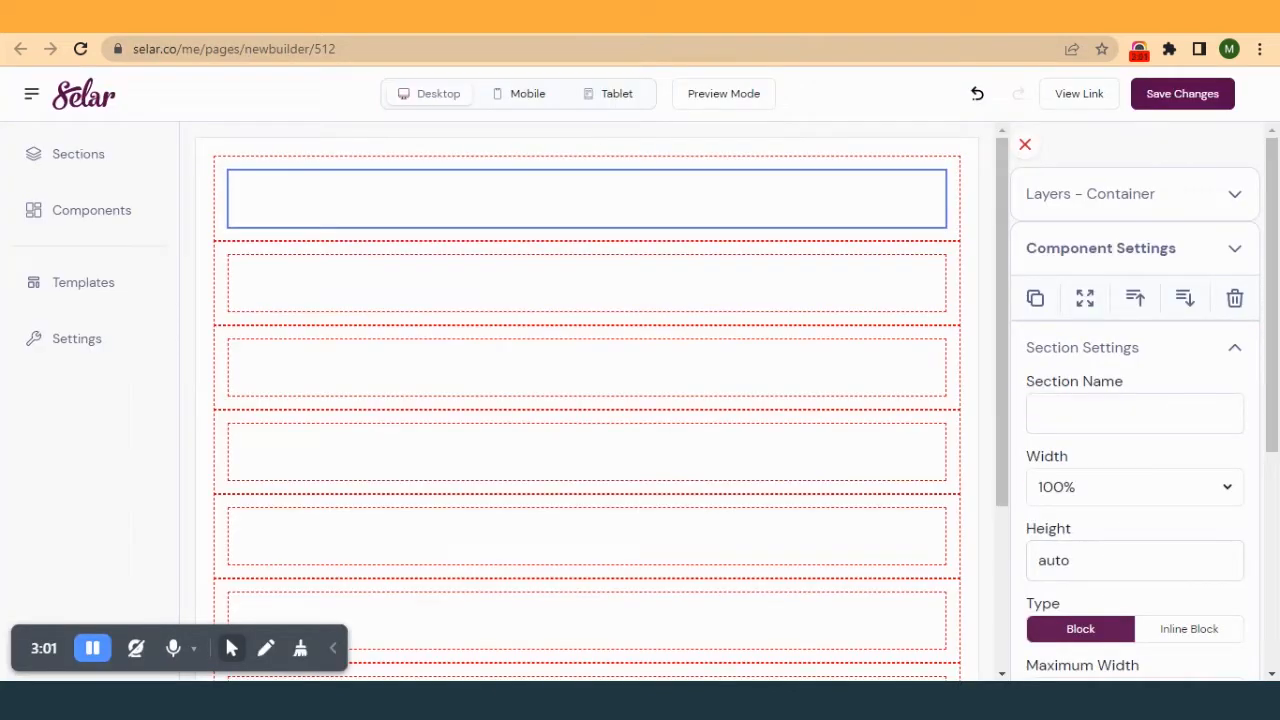
click(480, 16)
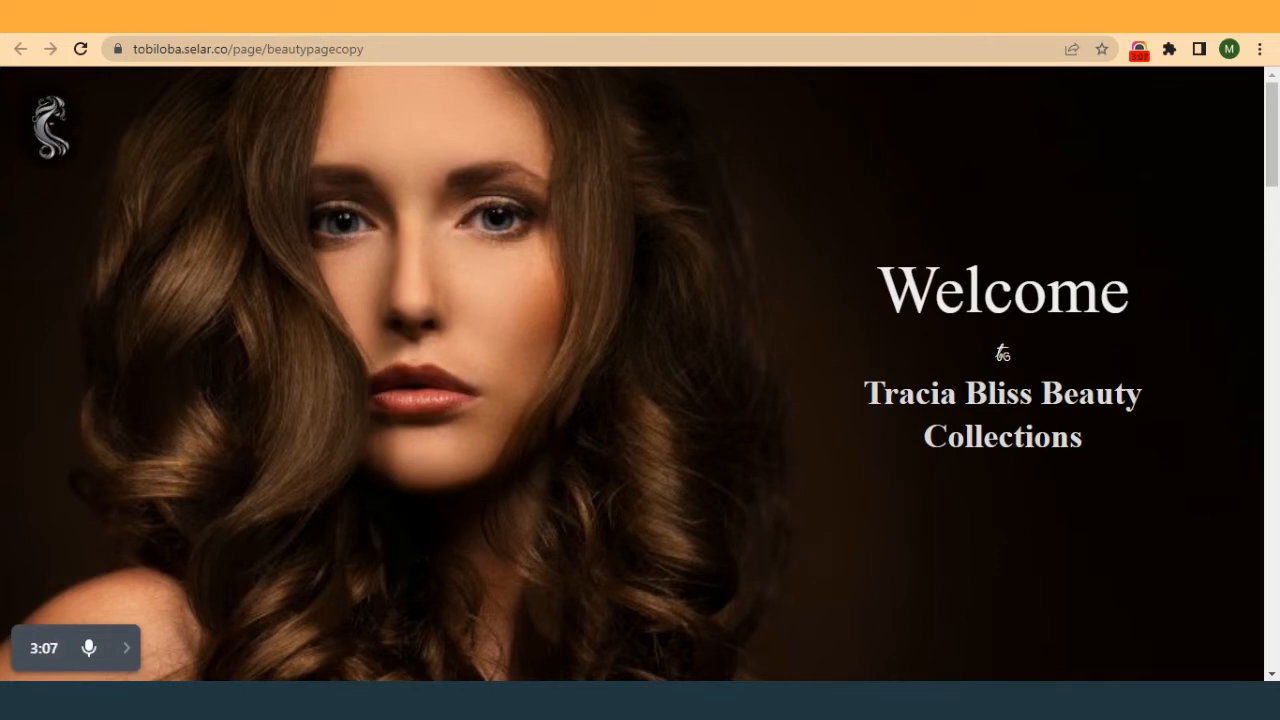
click(574, 20)
click(97, 216)
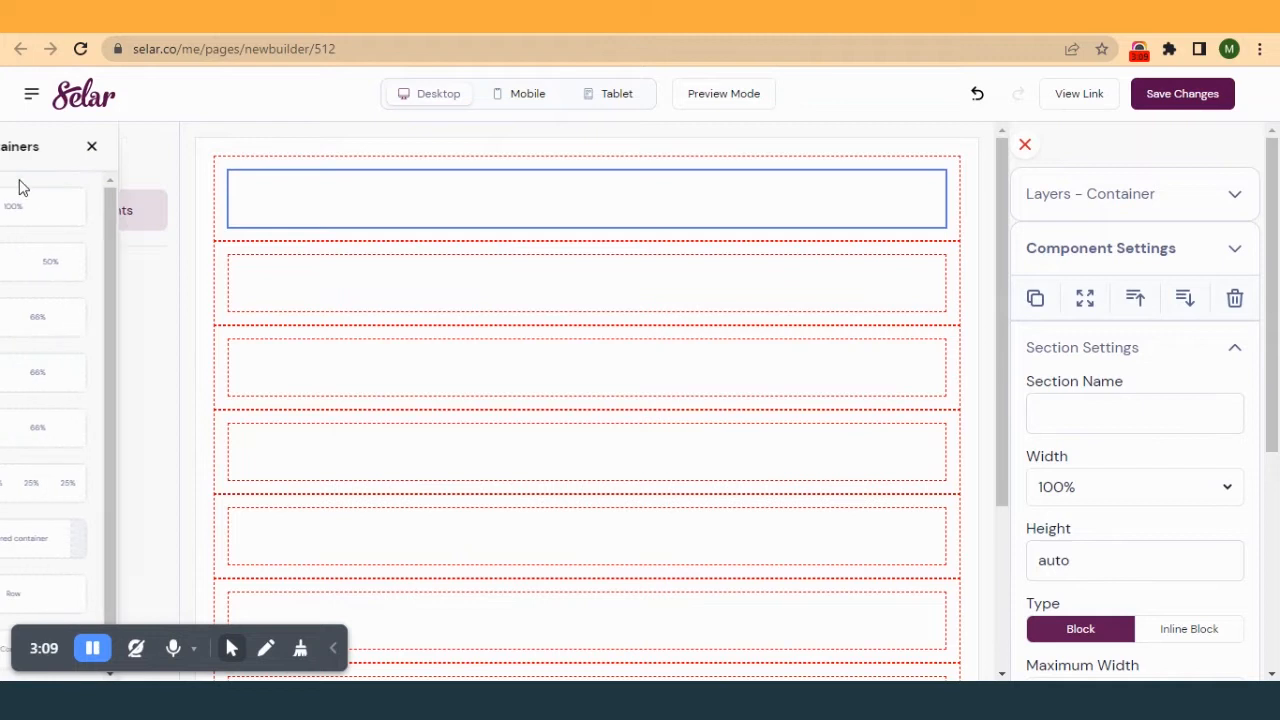
click(22, 148)
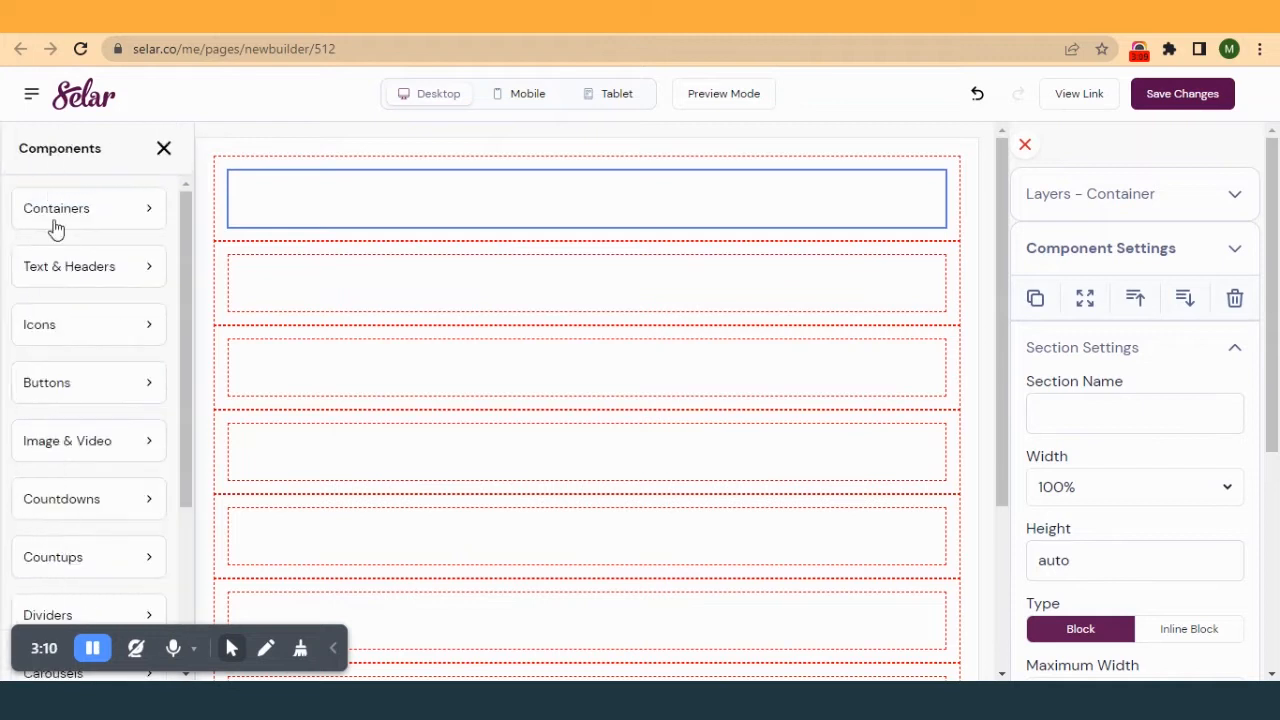
click(85, 441)
drag(91, 257, 401, 273)
click(401, 274)
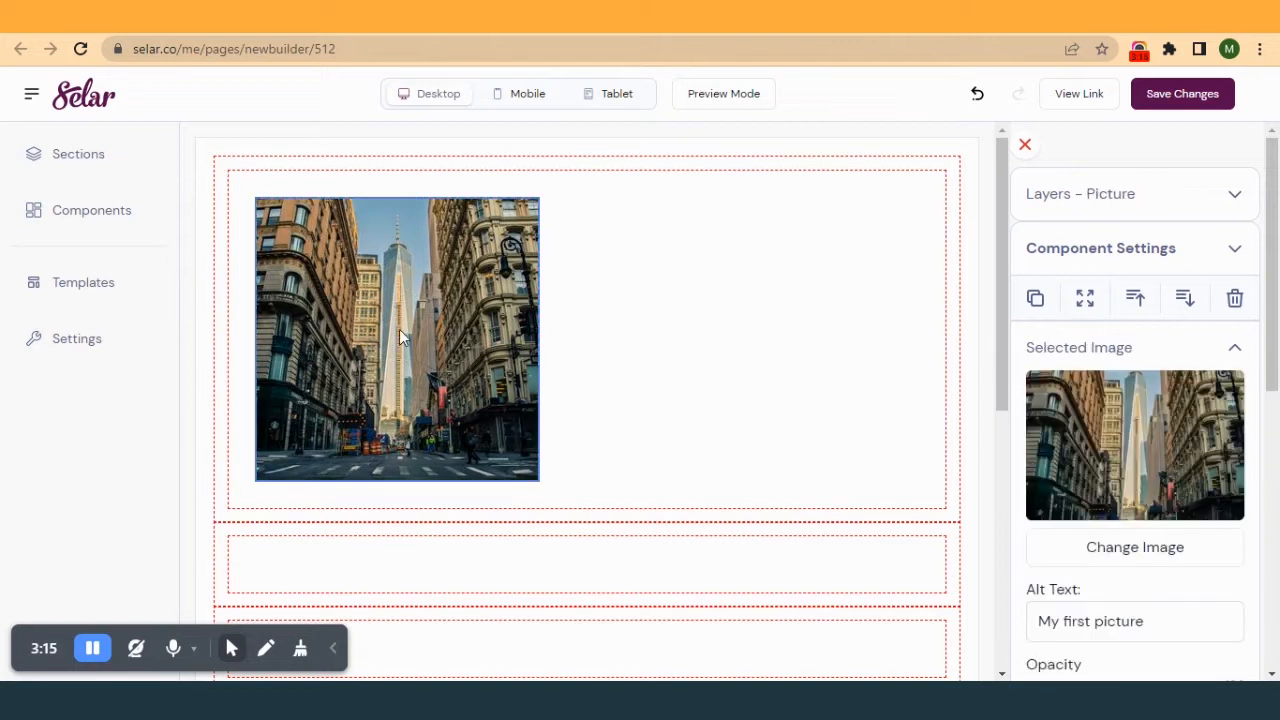
- Replace the placeholder picture with the woman's-head logo n-a-1657284133.png from the media library
double_click(540, 434)
scroll(409, 360, down, 10)
scroll(410, 330, up, 5)
click(409, 318)
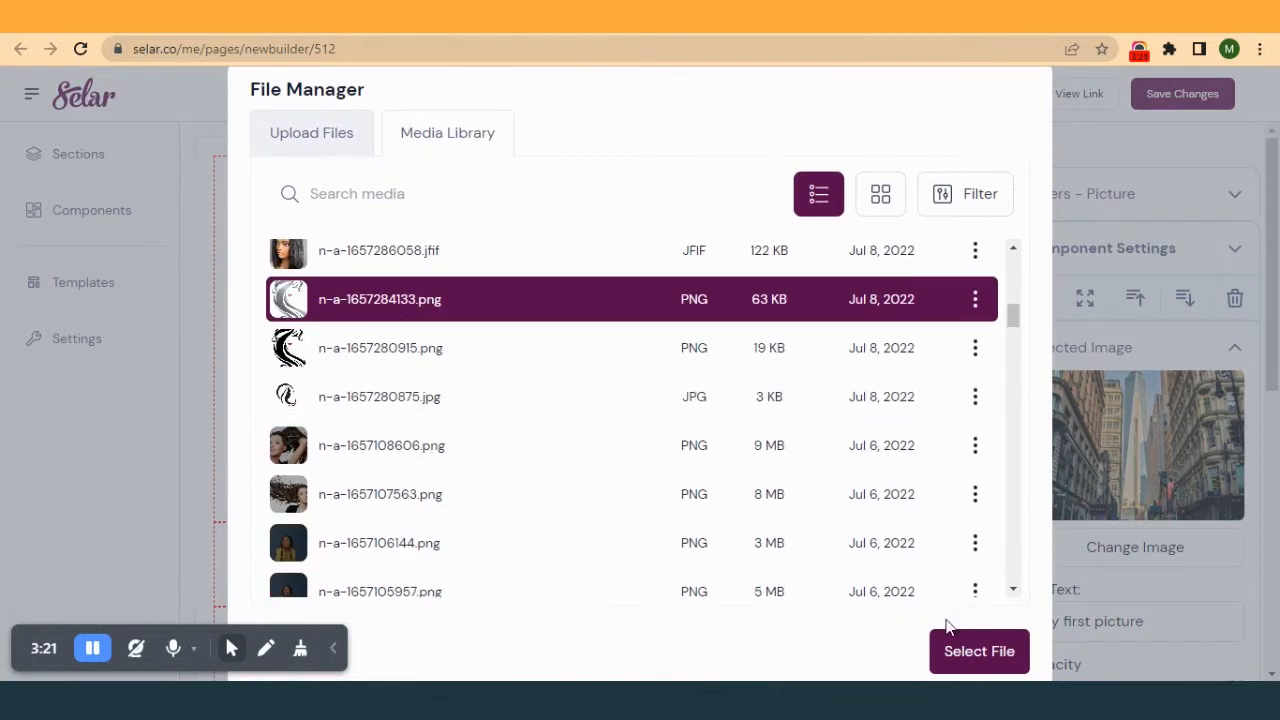
click(999, 651)
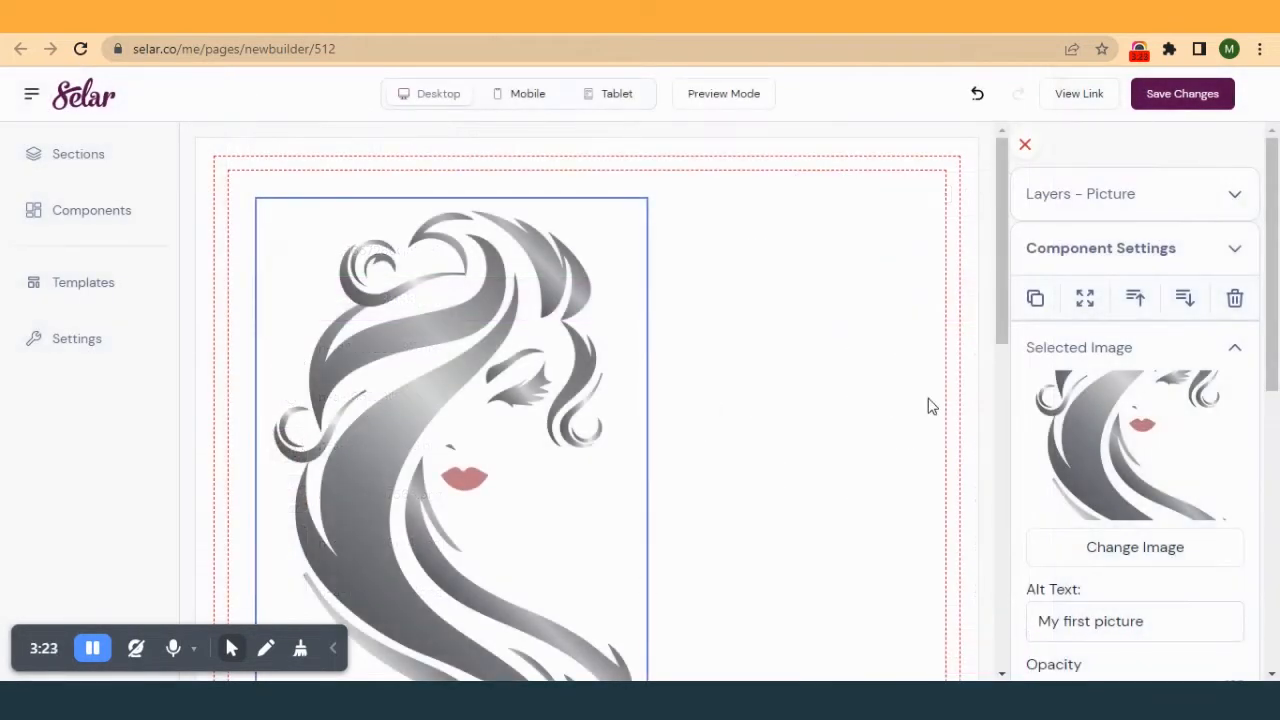
- Set the logo picture's height to 70 in its section settings
scroll(1096, 440, down, 4)
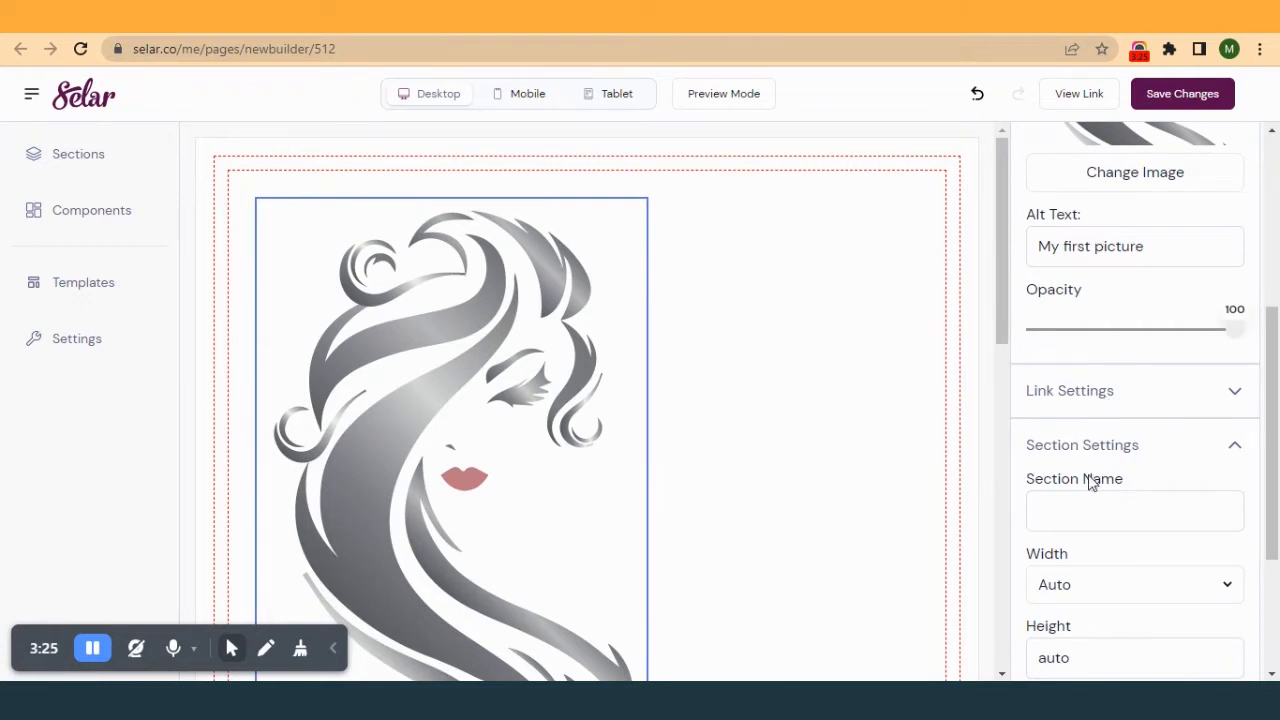
scroll(1096, 452, down, 3)
click(1078, 434)
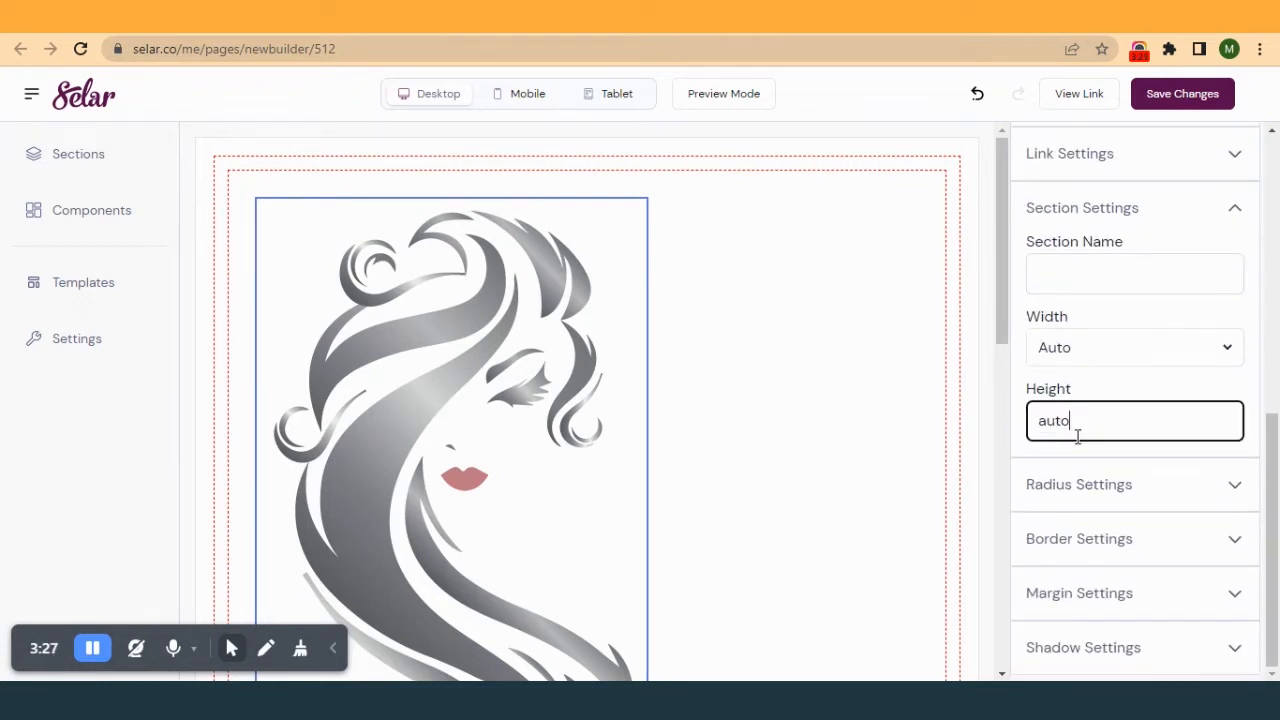
double_click(1078, 436)
text(70)
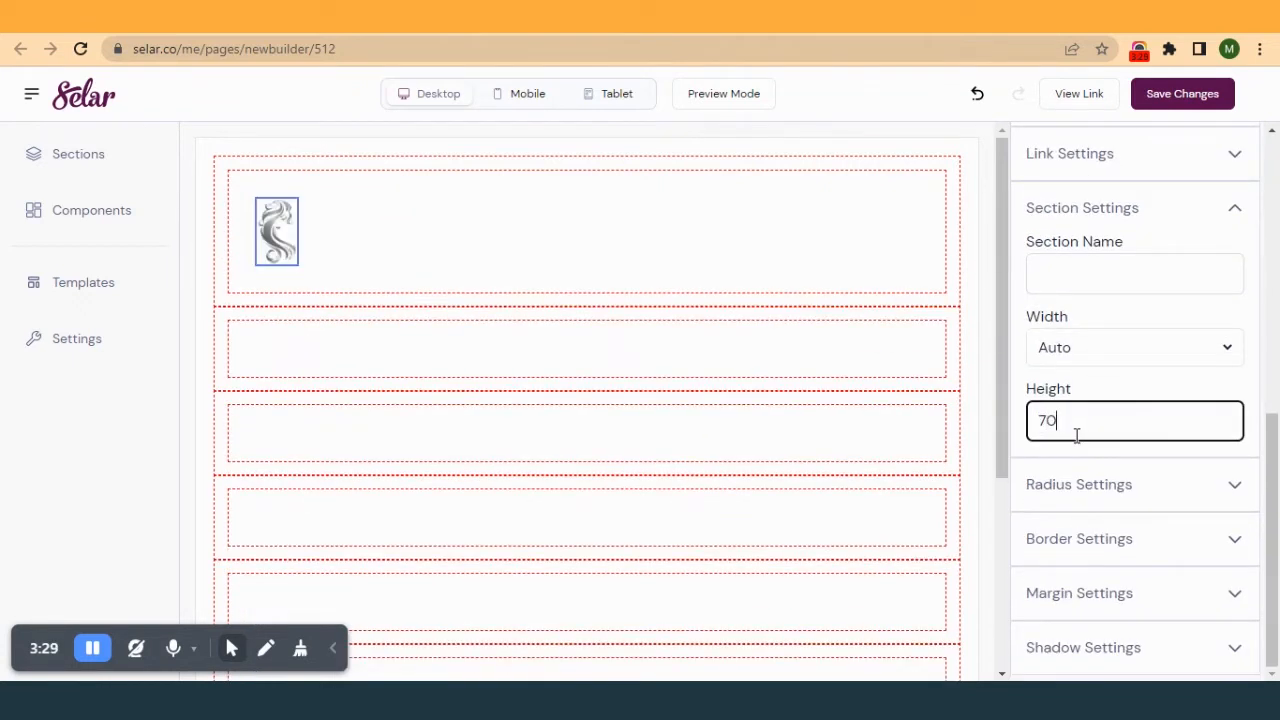
click(443, 240)
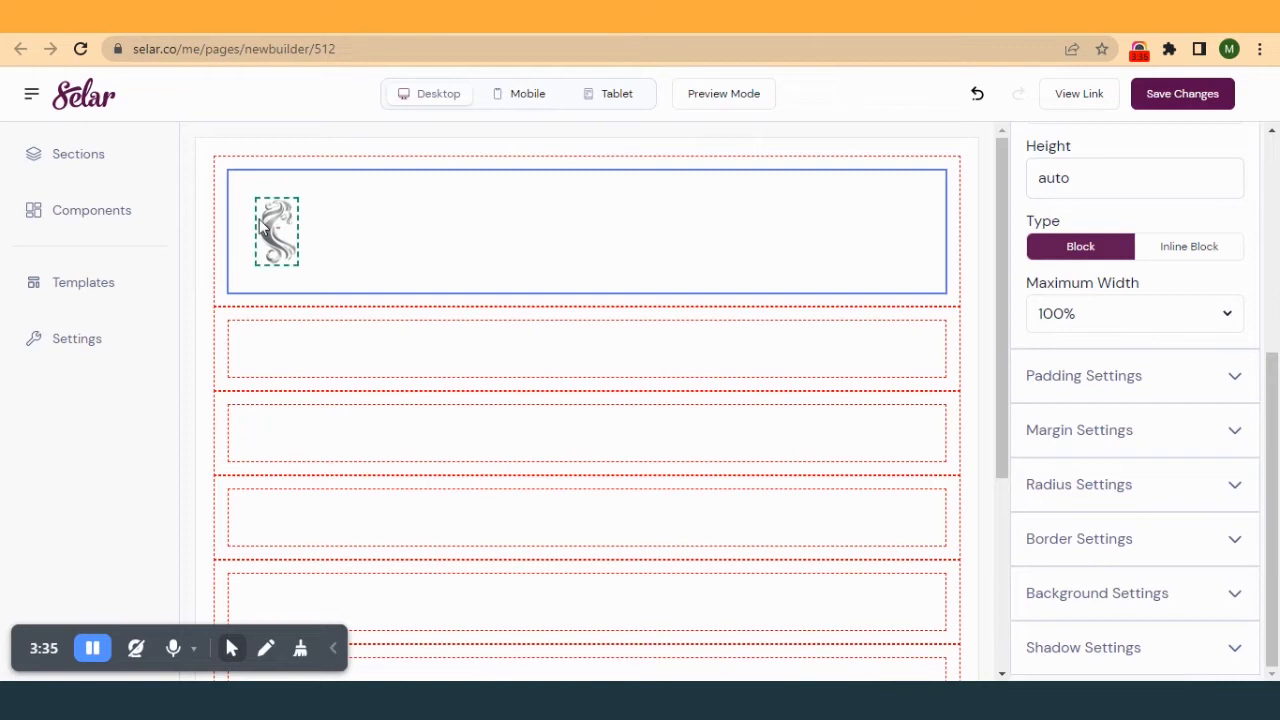
click(287, 236)
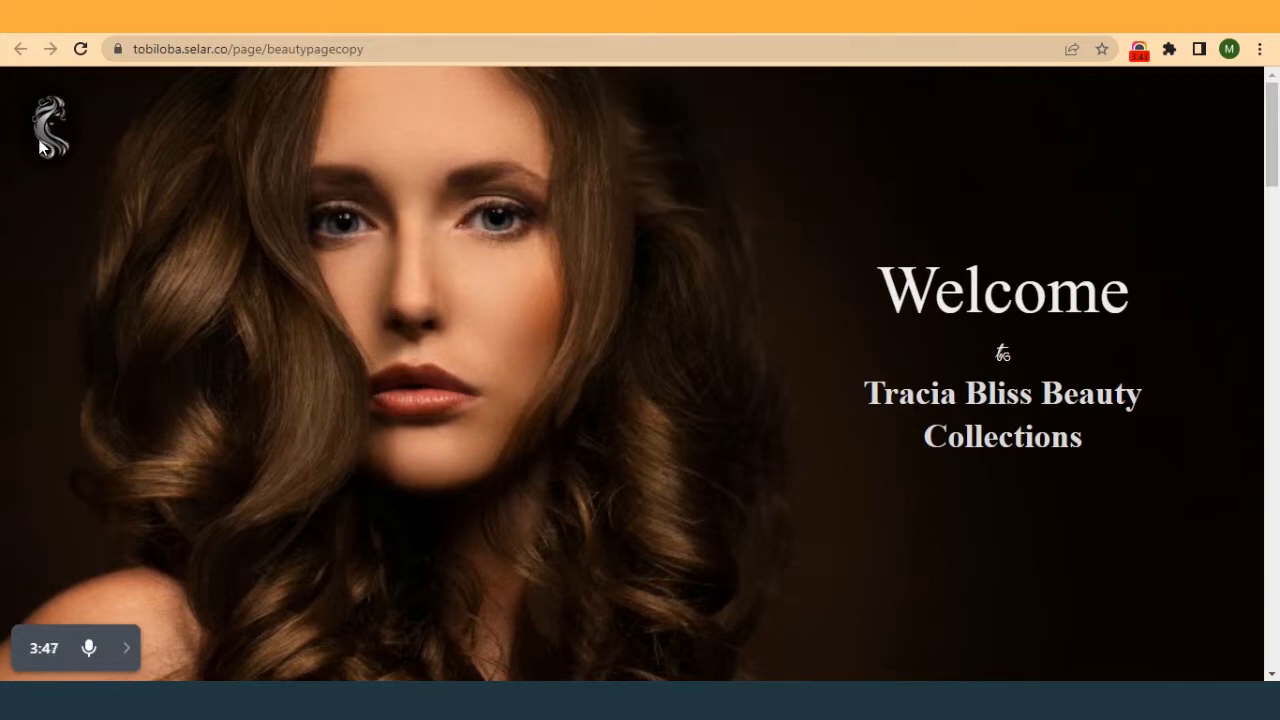
- Set the width of the container around the logo in the first row to Auto
click(590, 18)
click(671, 220)
scroll(1206, 374, up, 4)
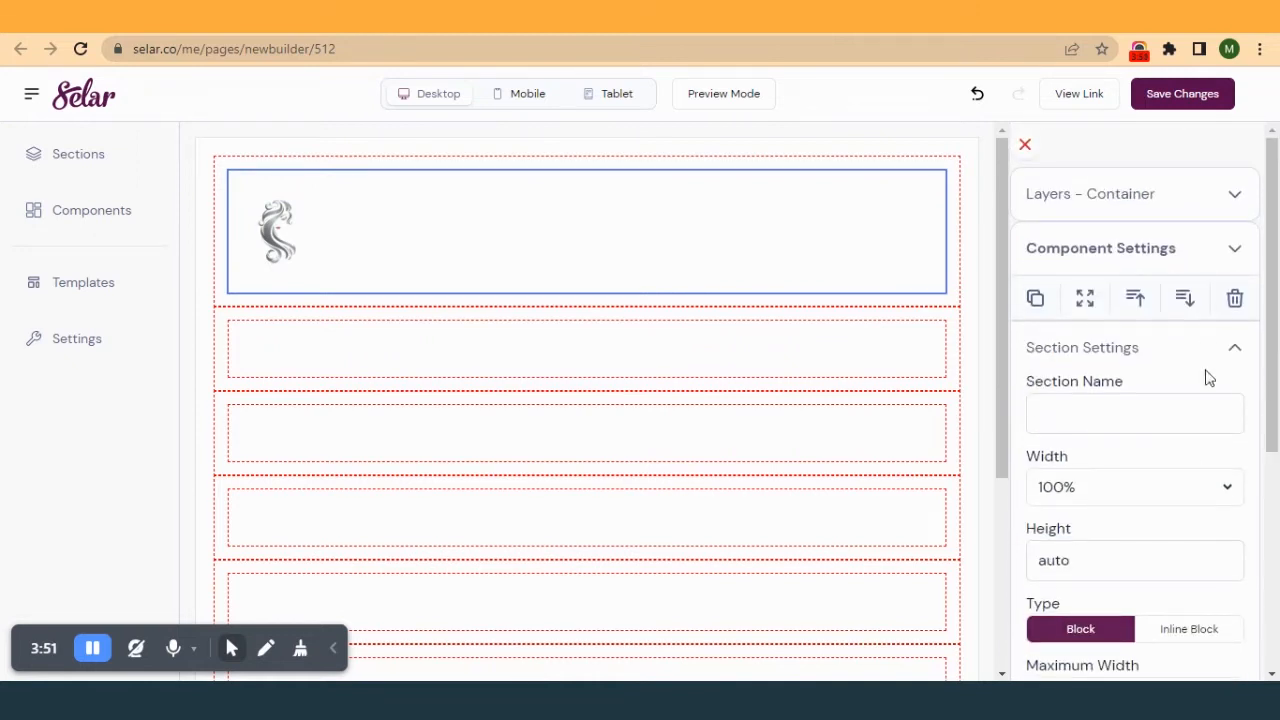
click(1085, 497)
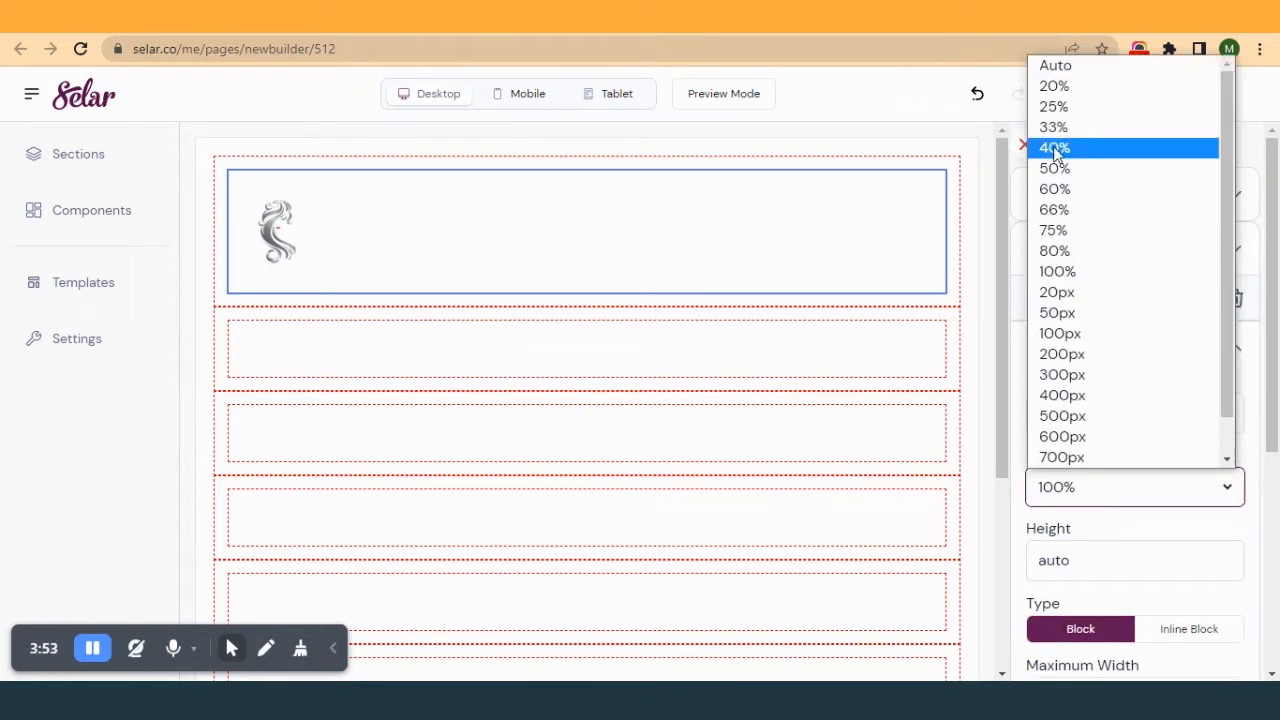
click(1080, 64)
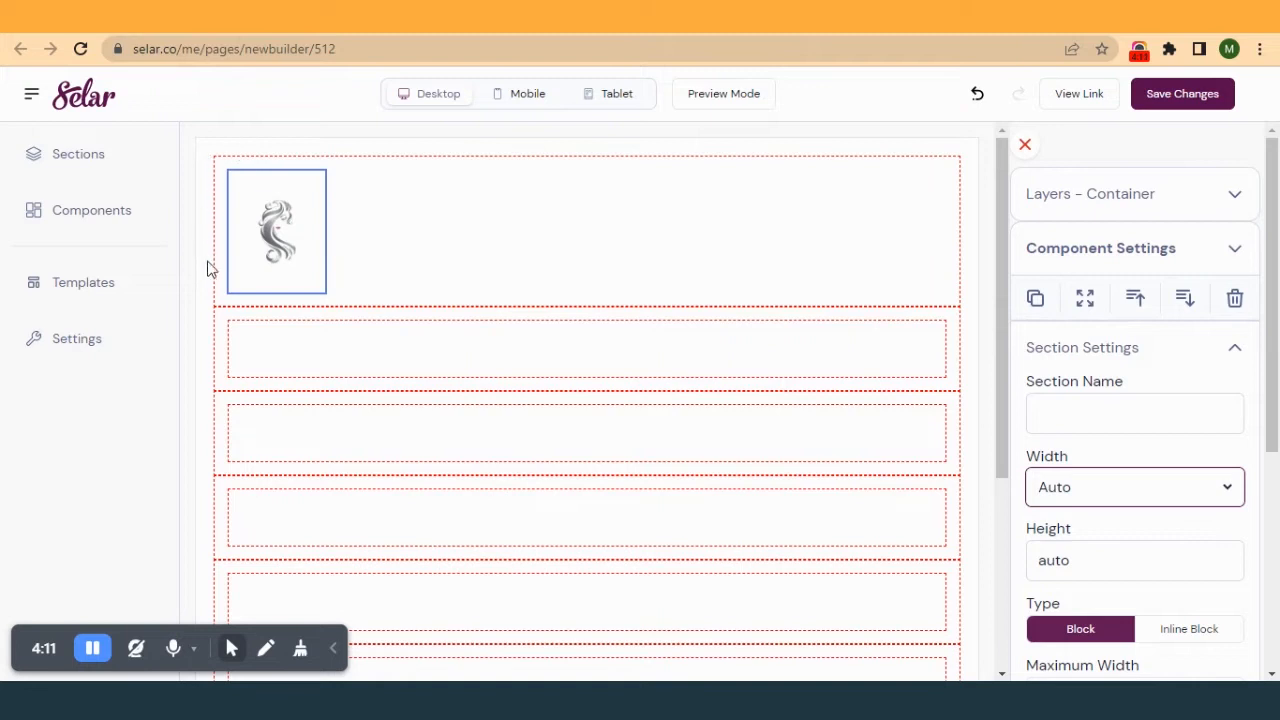
- Set the logo container's padding to 15 on all sides
click(275, 187)
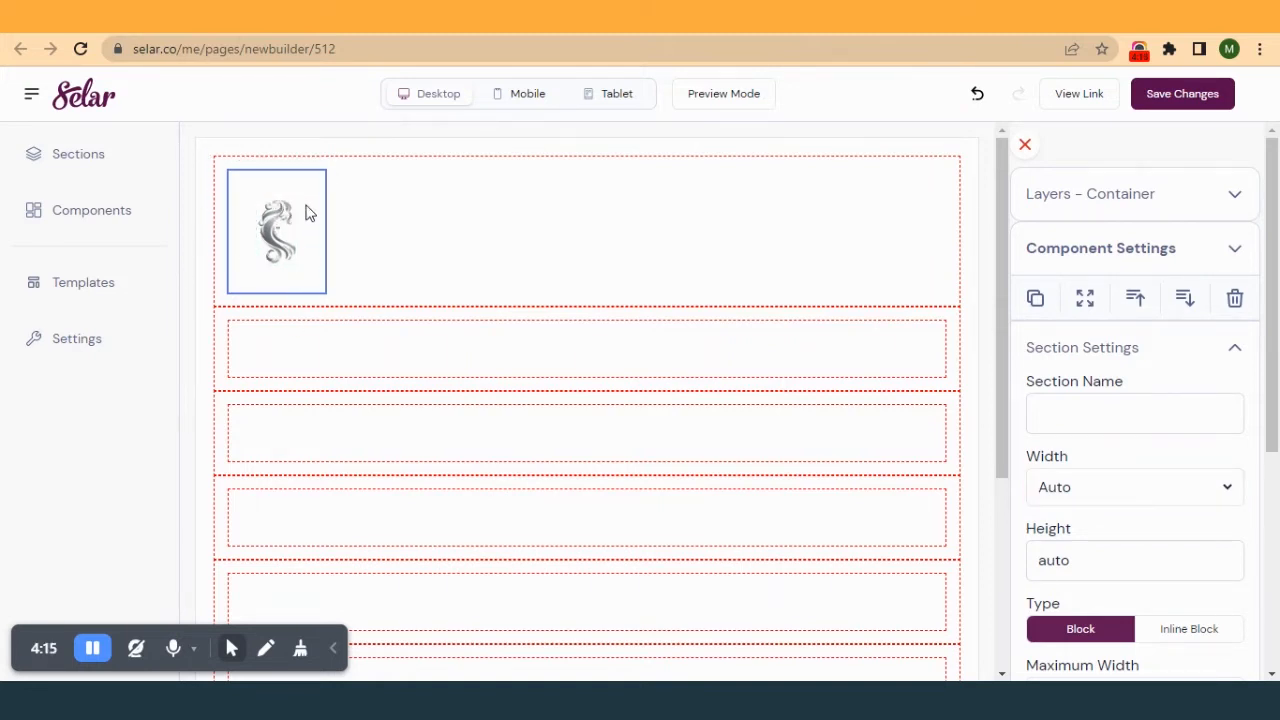
scroll(1094, 455, down, 3)
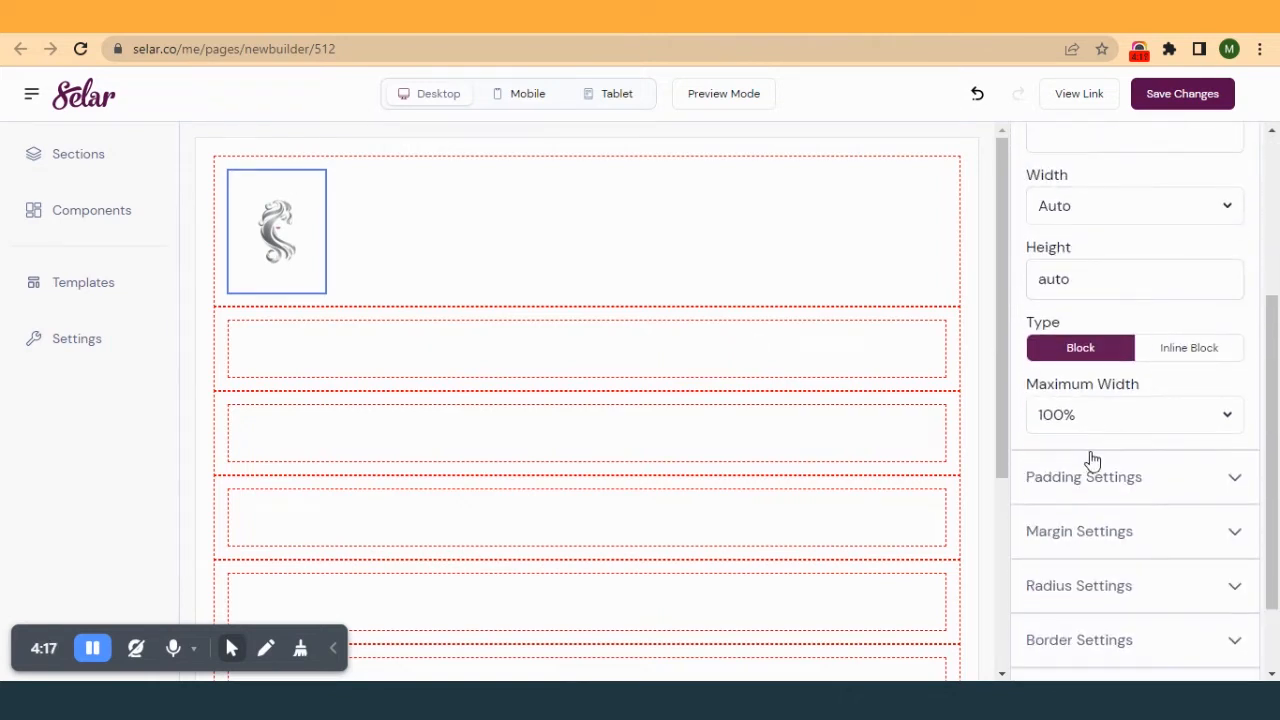
click(1088, 487)
click(1058, 504)
text(15)
click(1105, 518)
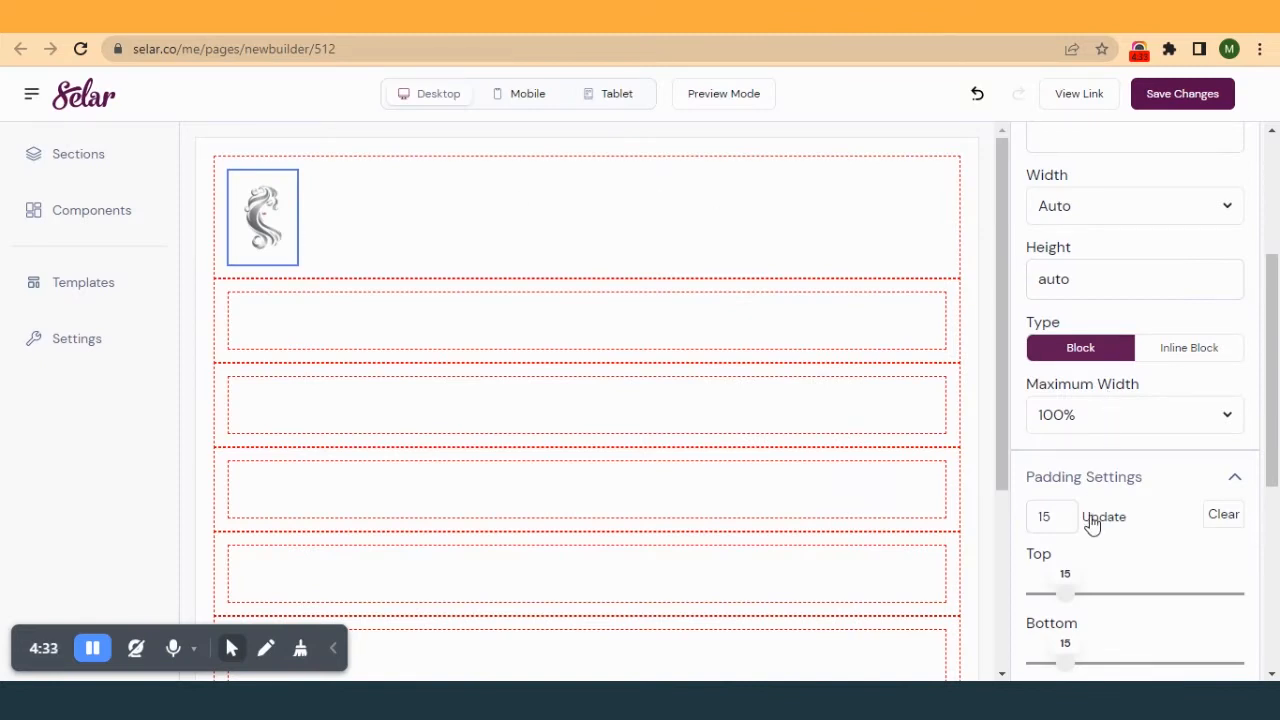
click(1104, 479)
- Round all corners of the logo container with a radius of 50
scroll(1104, 479, down, 1)
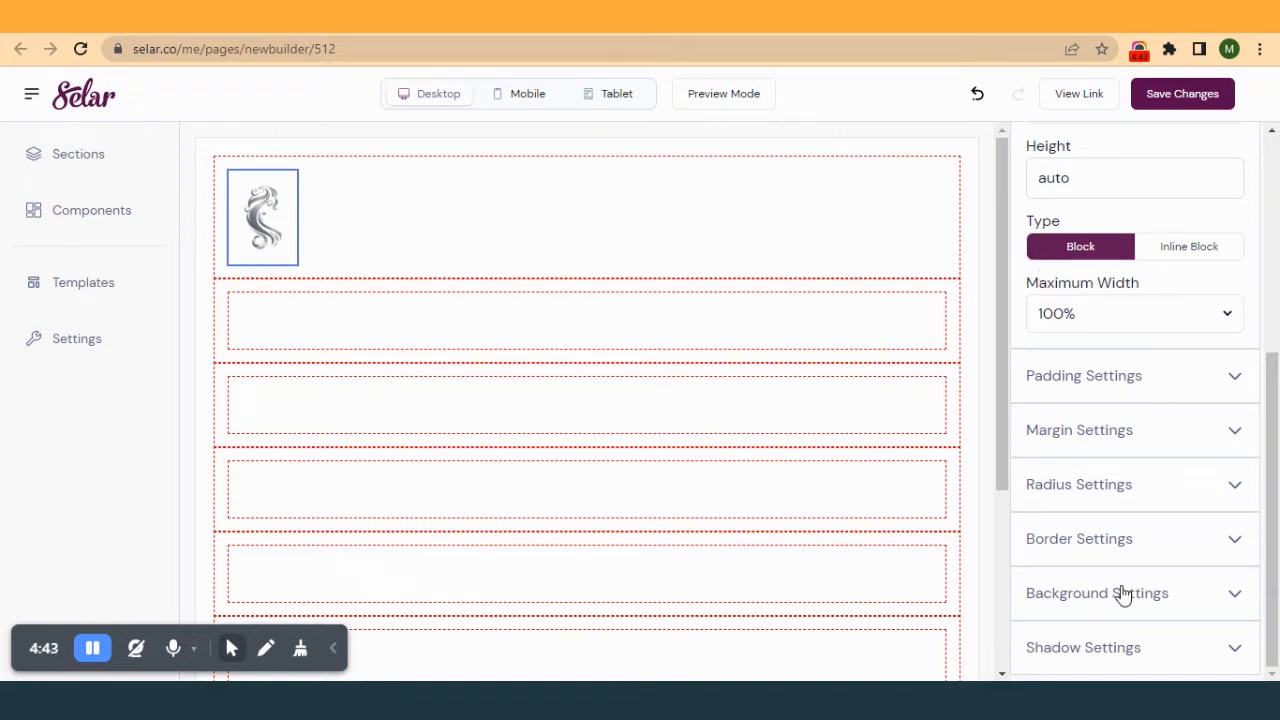
click(1078, 484)
scroll(1088, 500, down, 1)
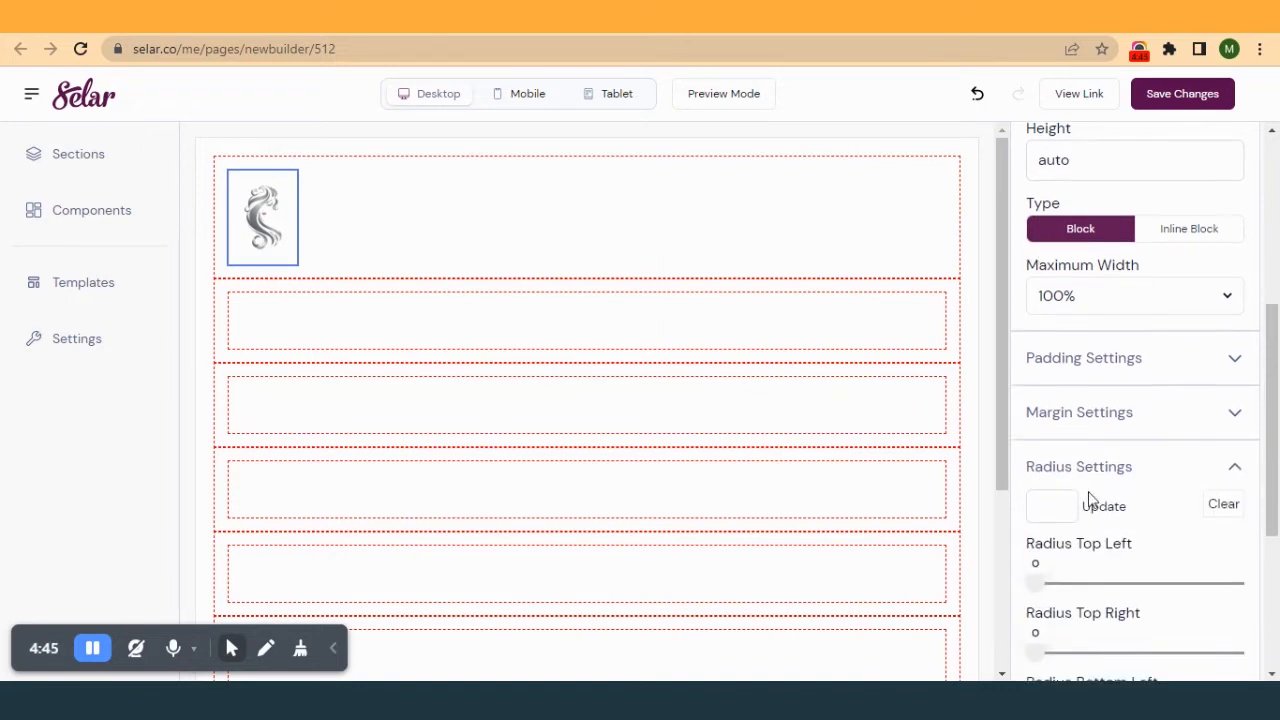
click(1060, 424)
text(50)
click(1097, 434)
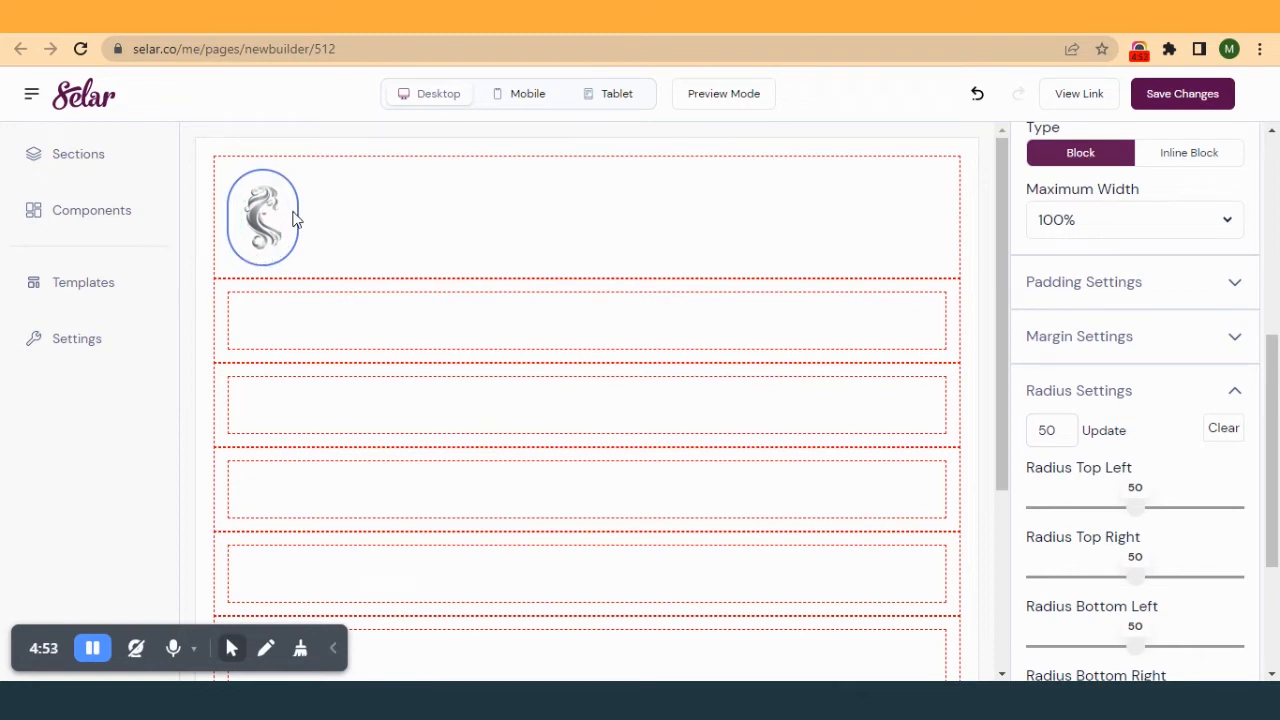
click(1096, 396)
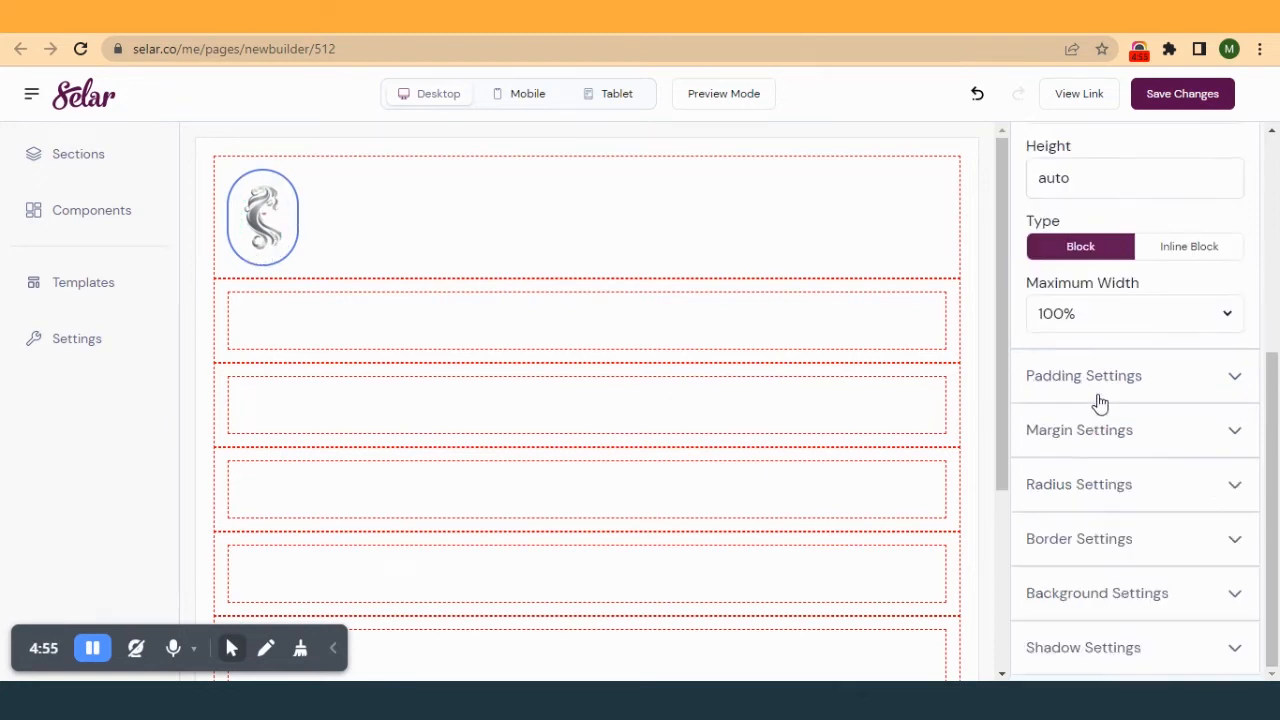
- Give the logo container a black background colour with its opacity reduced slightly below full
click(1097, 596)
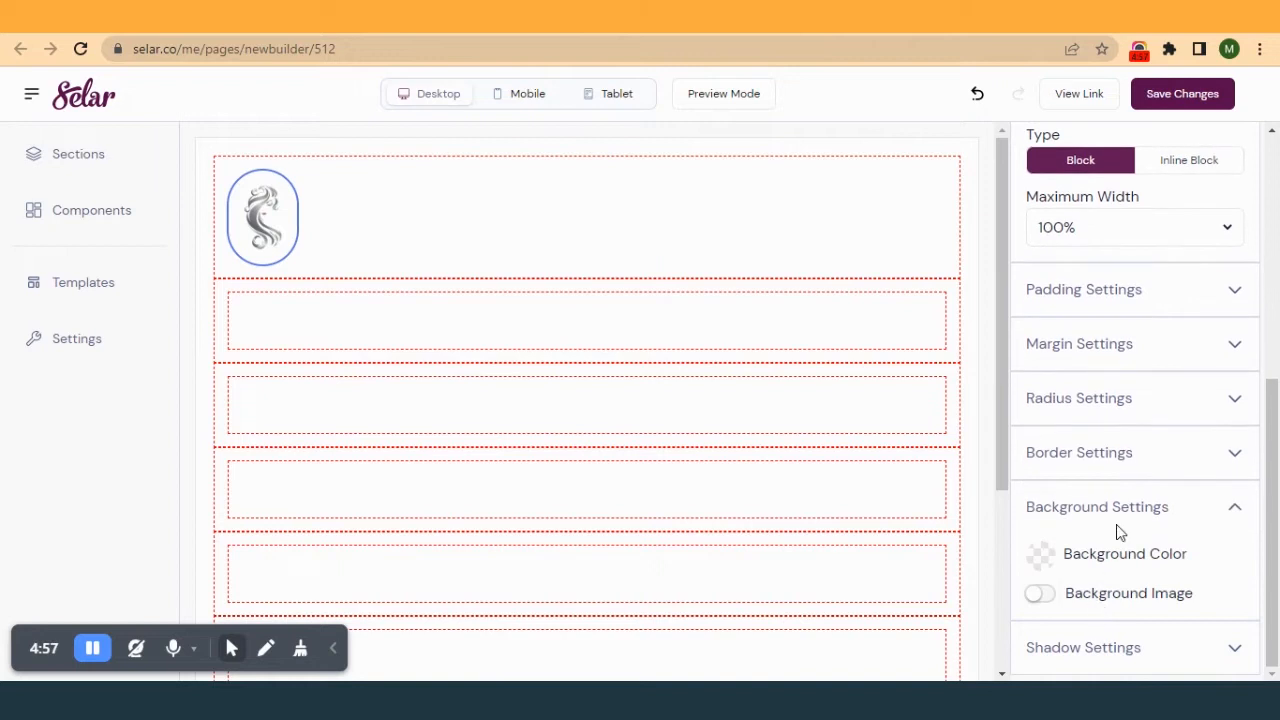
click(1043, 552)
click(1095, 505)
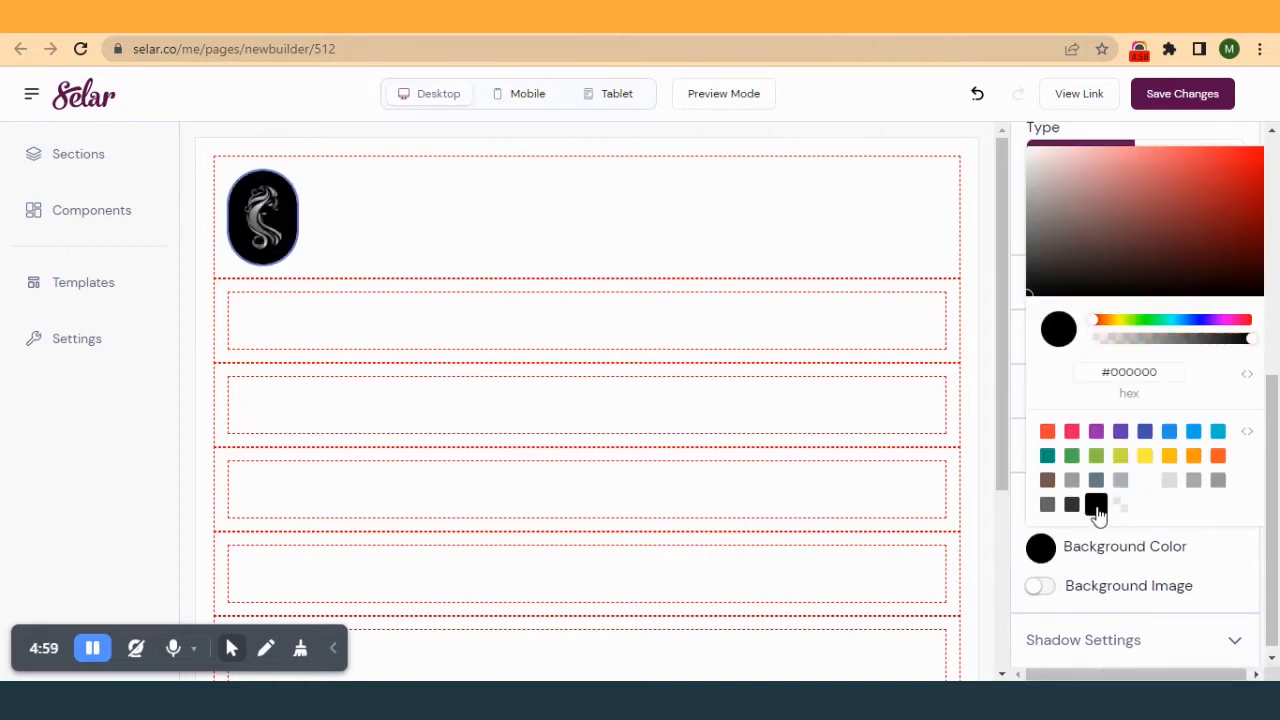
click(1250, 368)
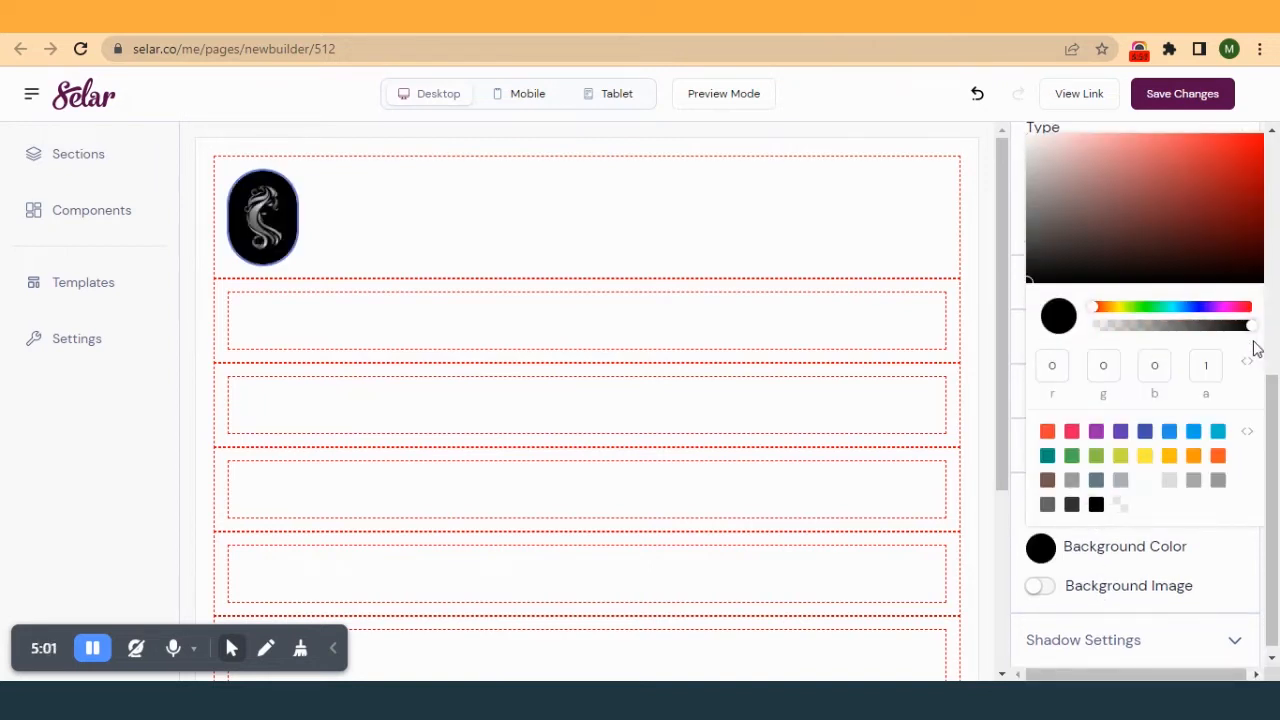
drag(1247, 343, 1236, 343)
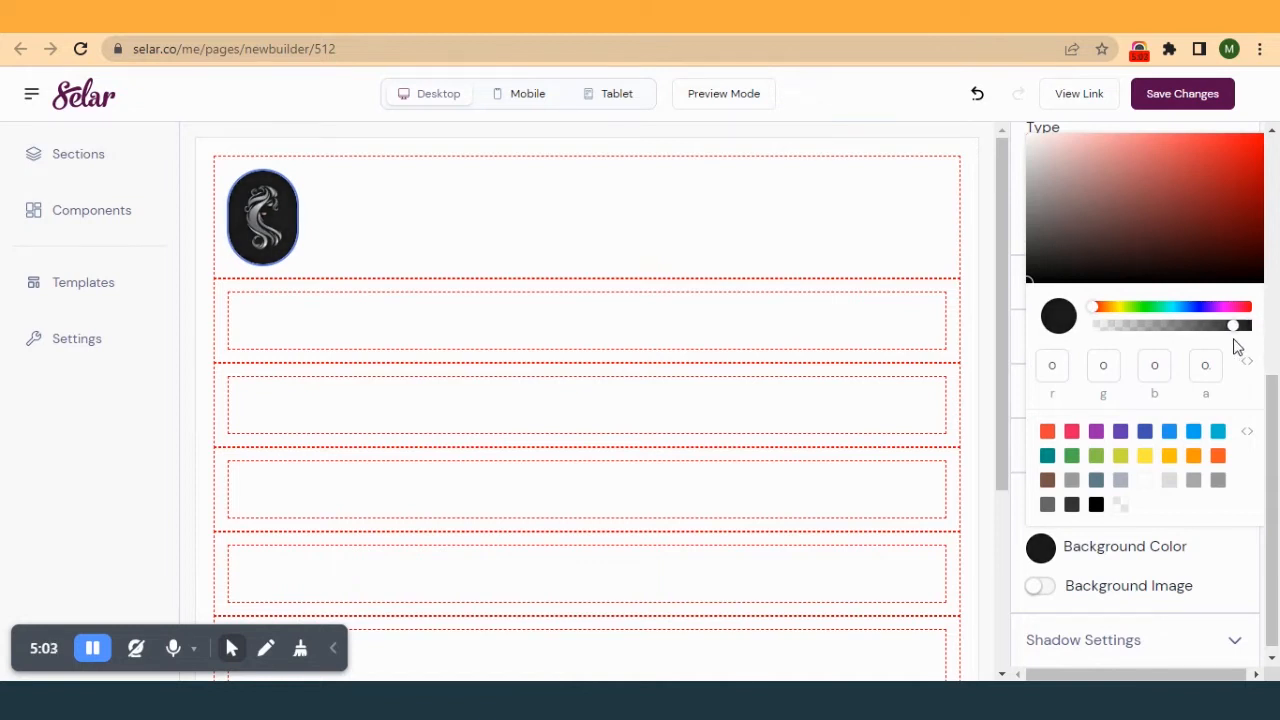
click(1040, 552)
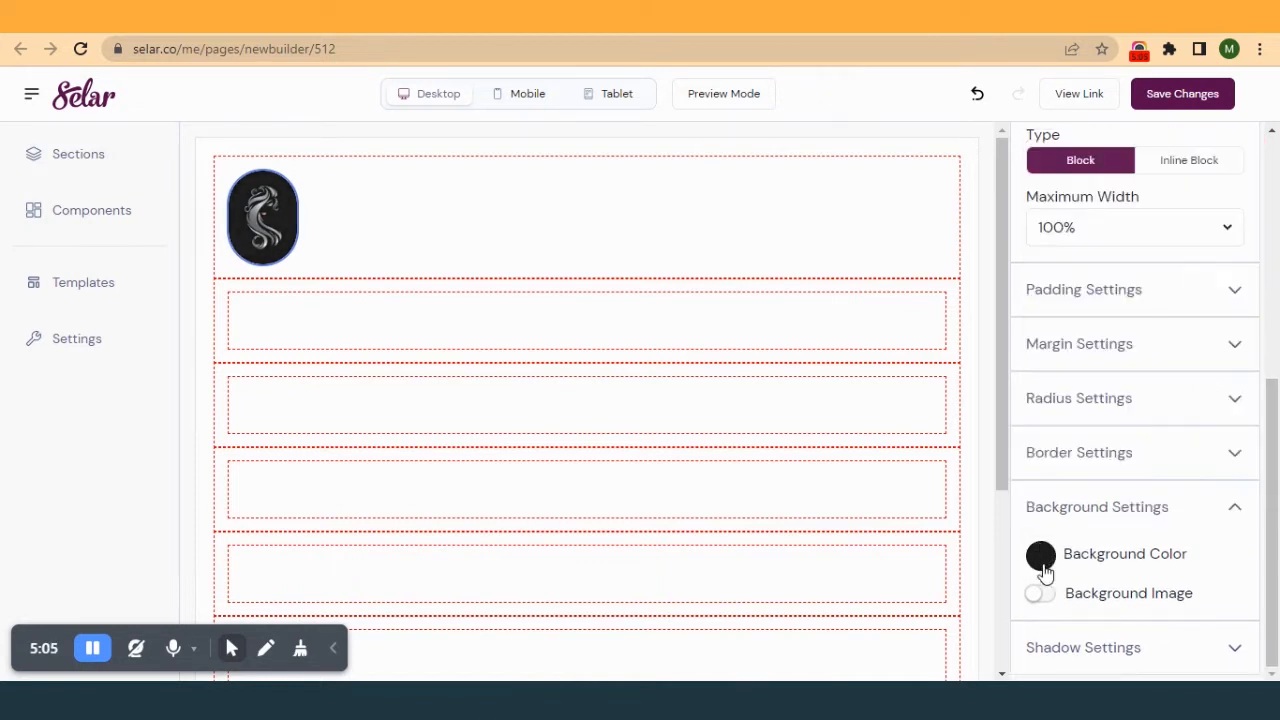
- Insert a plain text component into the inner container of the second row
click(320, 18)
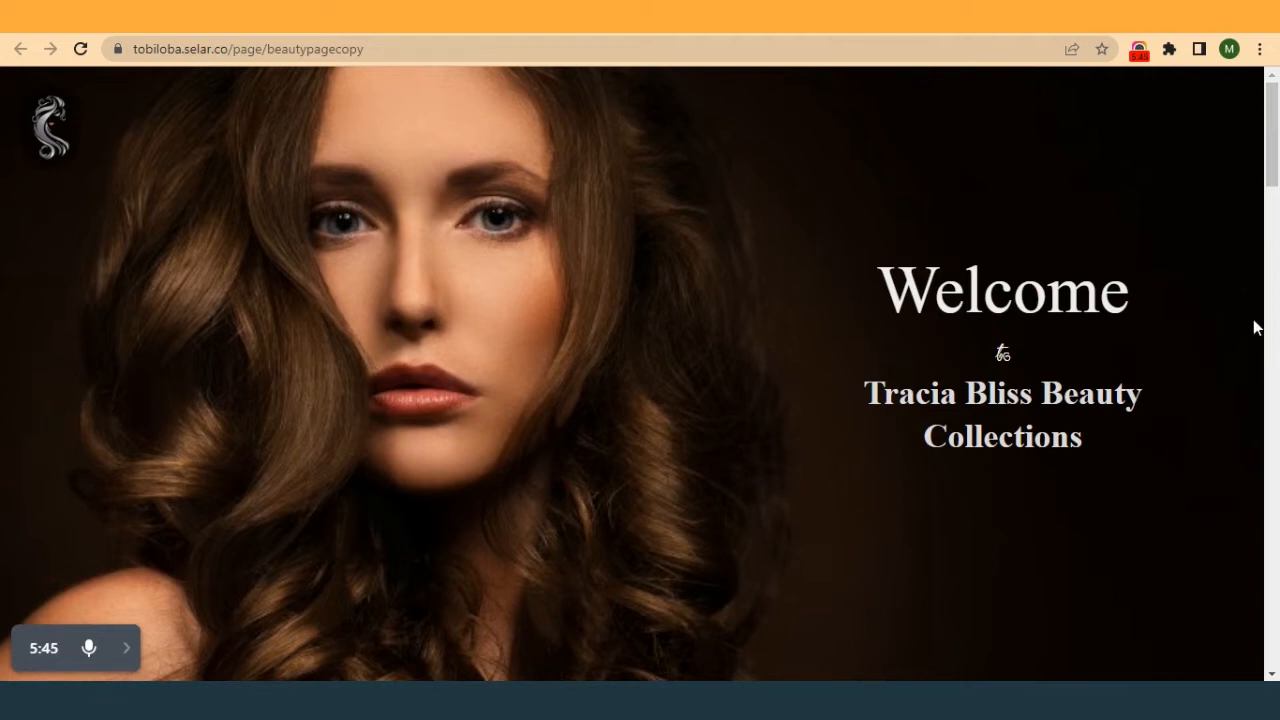
key(alt+Tab)
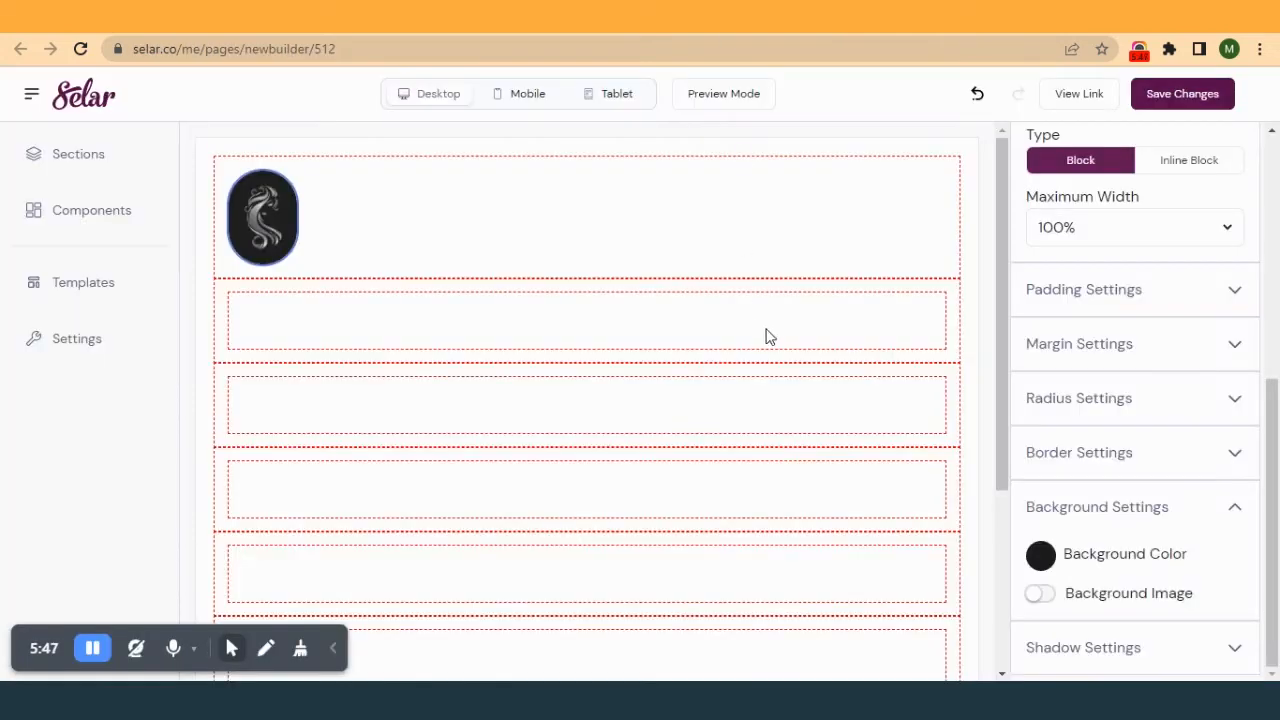
click(768, 335)
click(955, 335)
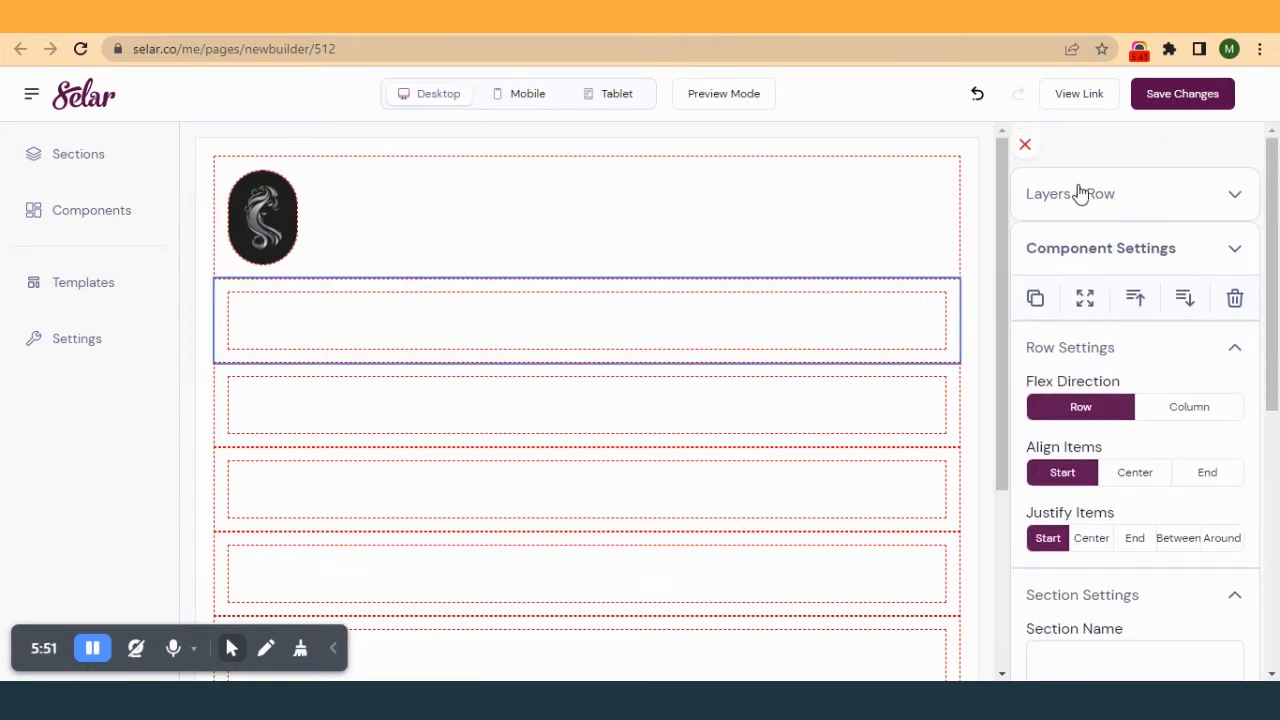
click(872, 342)
click(957, 317)
click(49, 215)
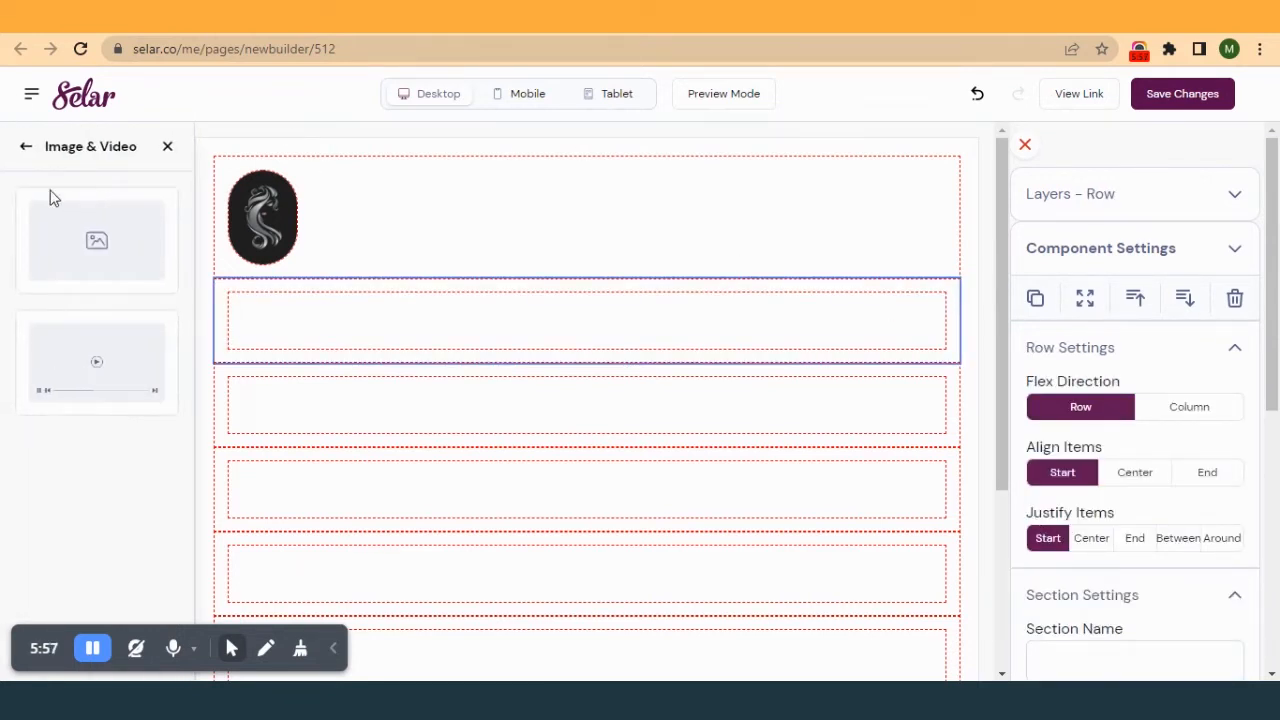
click(28, 150)
click(89, 266)
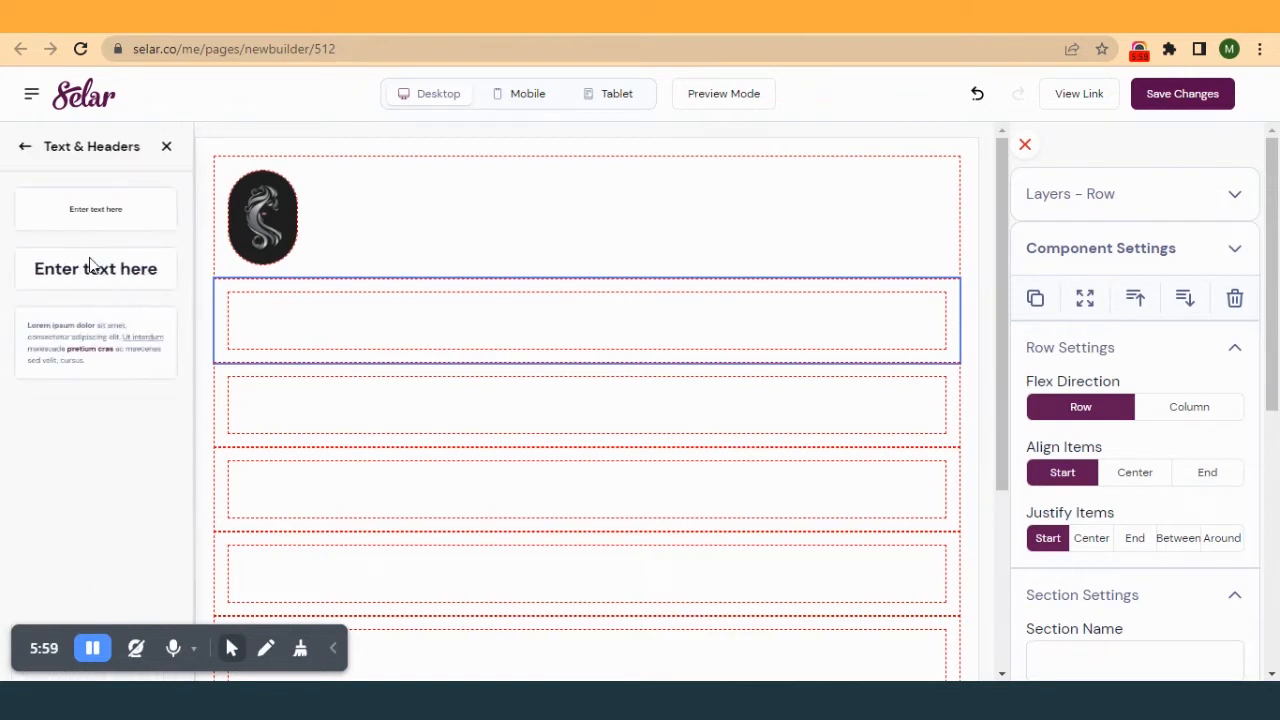
drag(84, 220, 616, 328)
- Duplicate the text paragraph in the second row twice to make three lines
click(571, 331)
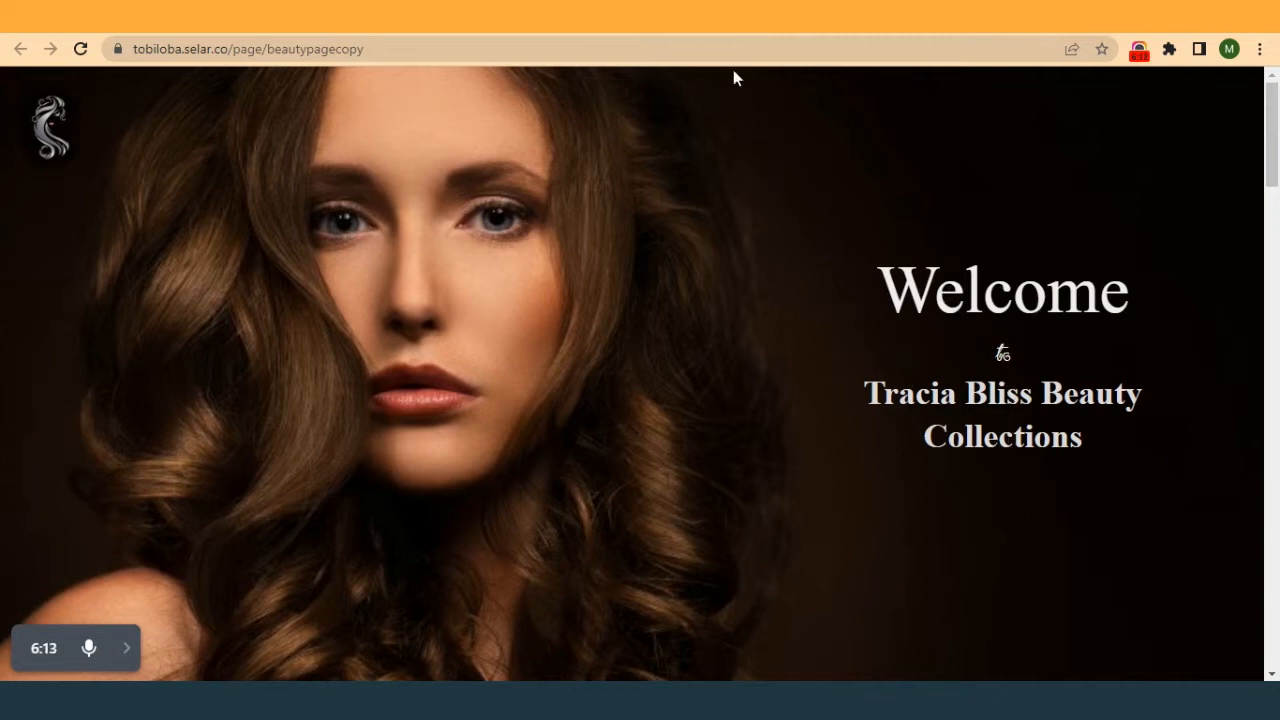
click(588, 17)
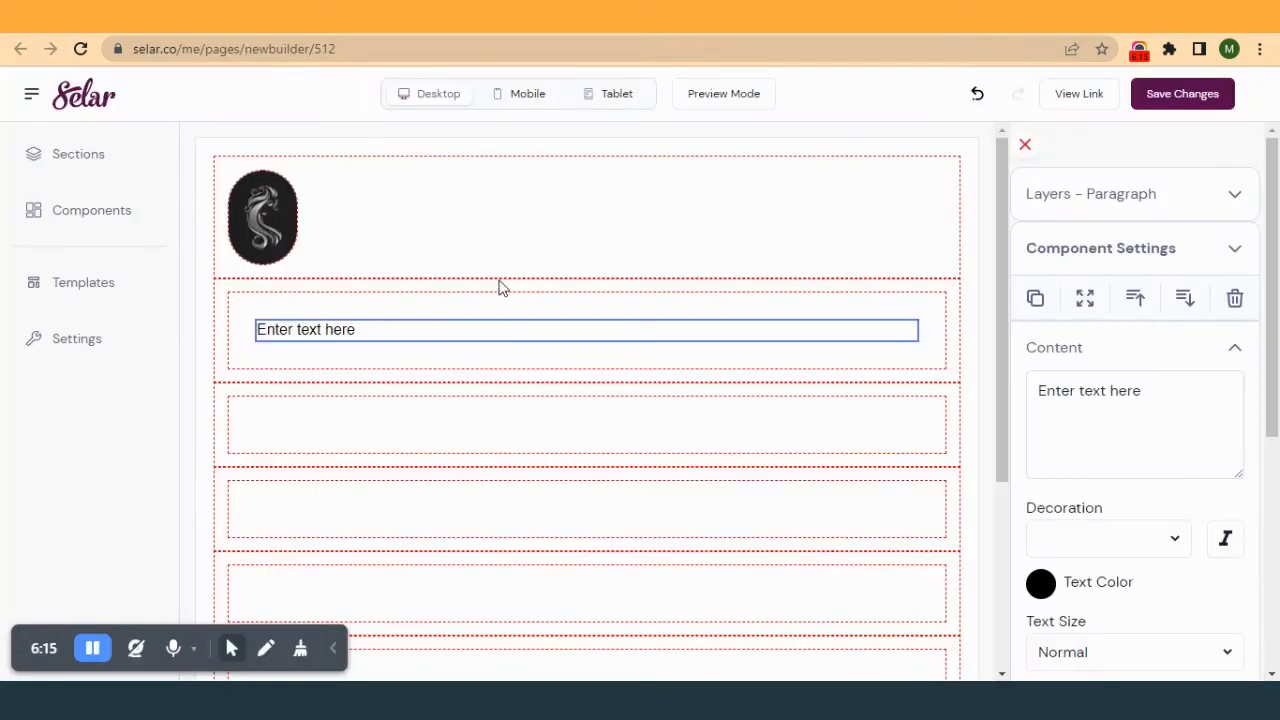
double_click(1035, 300)
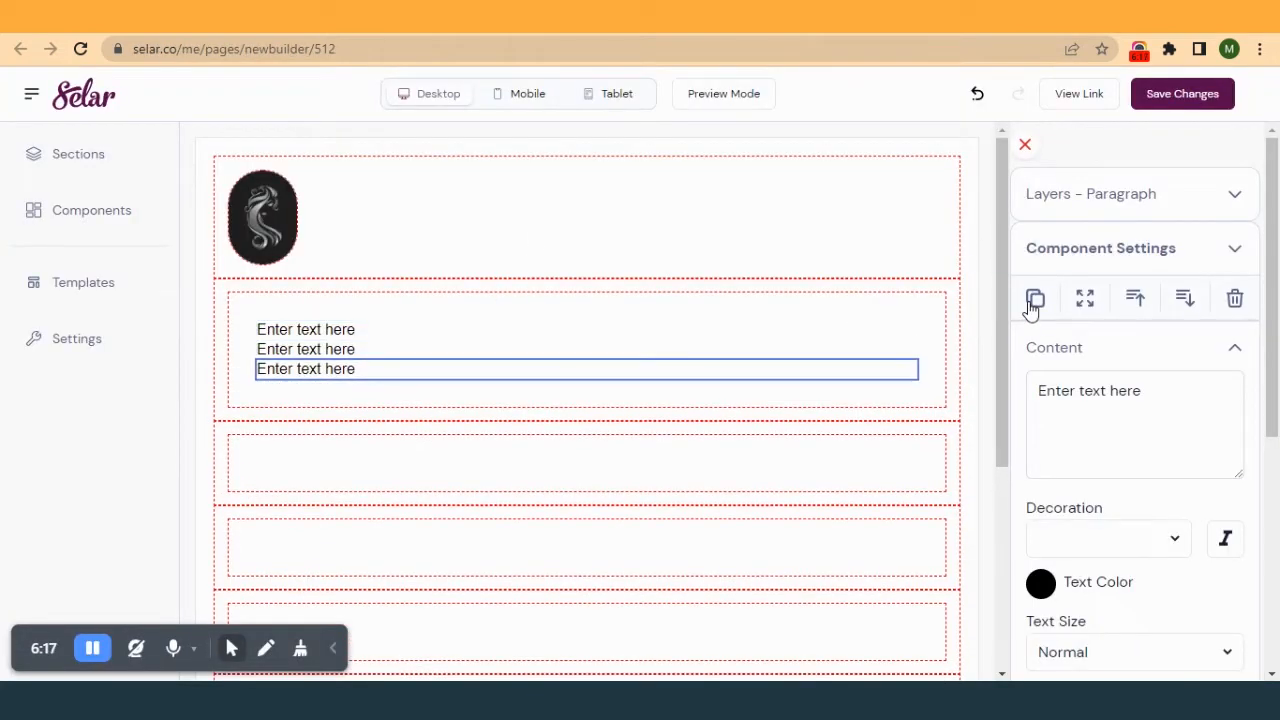
- Change the first paragraph's text to "Welcome" and the second paragraph's text to "to"
click(489, 335)
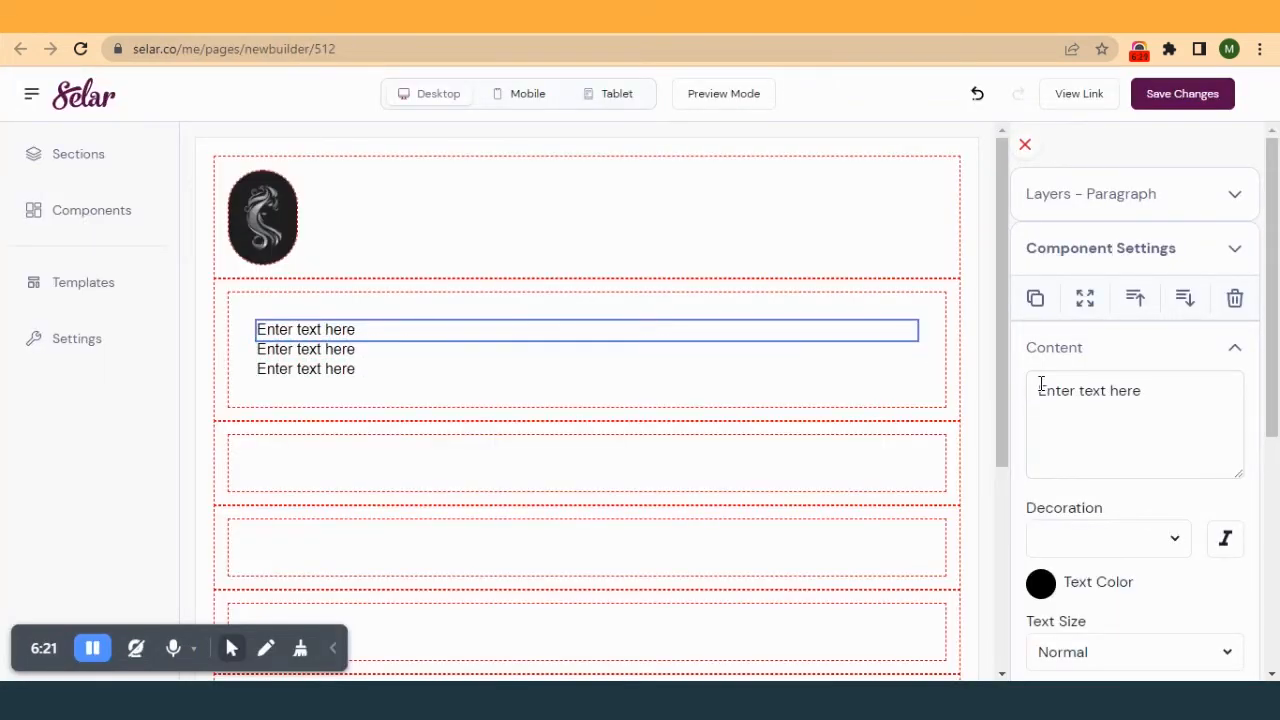
triple_click(1041, 384)
text(Welcome)
click(452, 352)
triple_click(1079, 410)
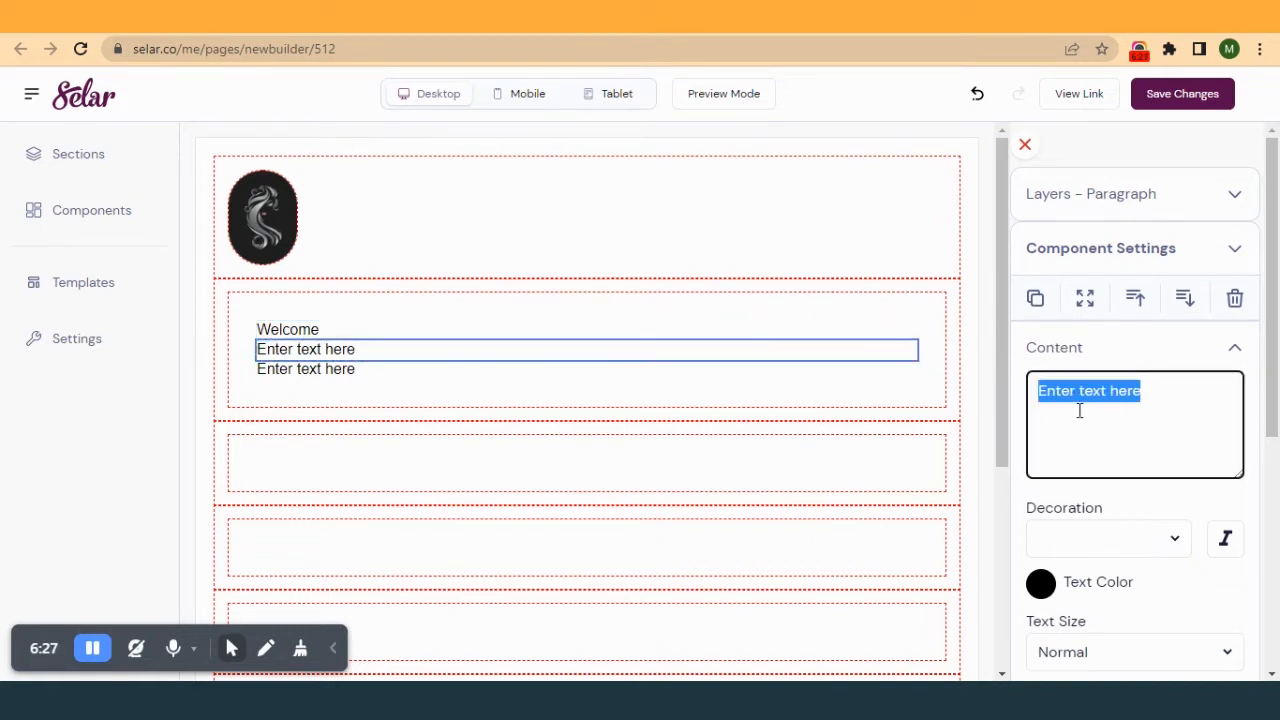
text(to)
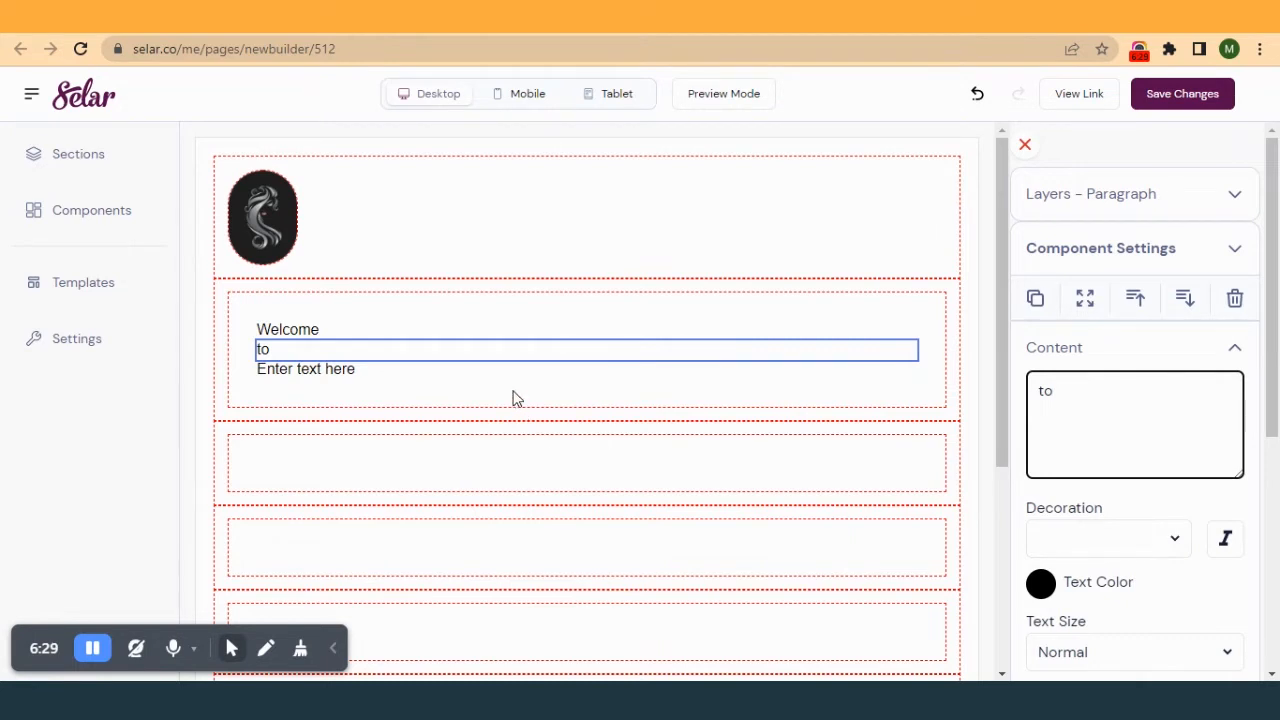
- Copy "Tracia Bliss Beauty Collections" from the finished reference page and paste it as the third paragraph's text
click(852, 19)
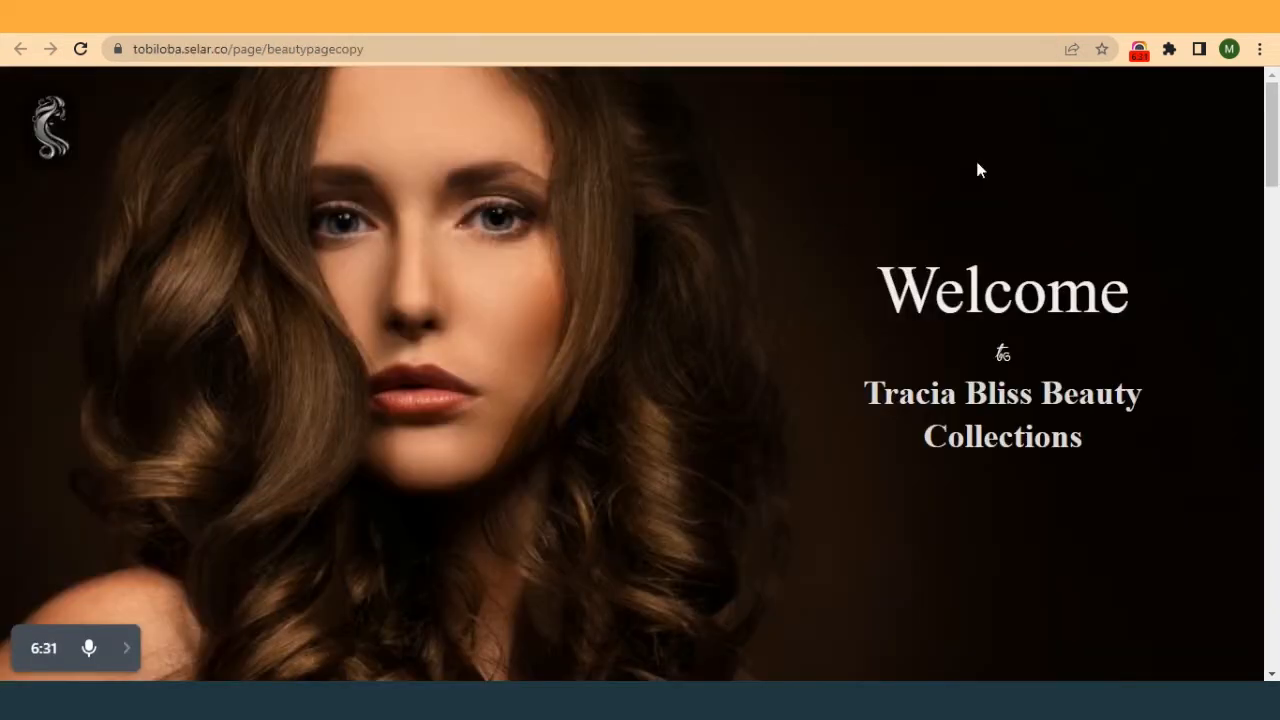
drag(1111, 449, 872, 385)
key(ctrl+c)
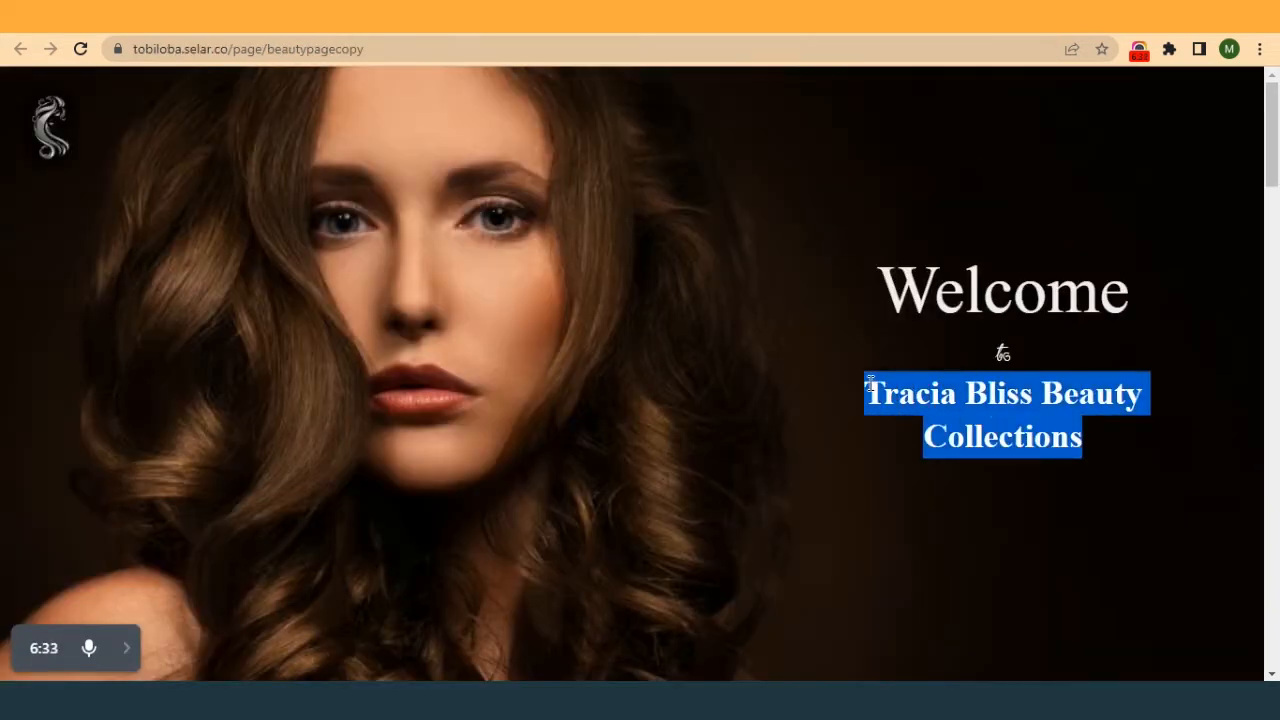
click(758, 19)
click(438, 372)
click(1079, 416)
key(ctrl+a)
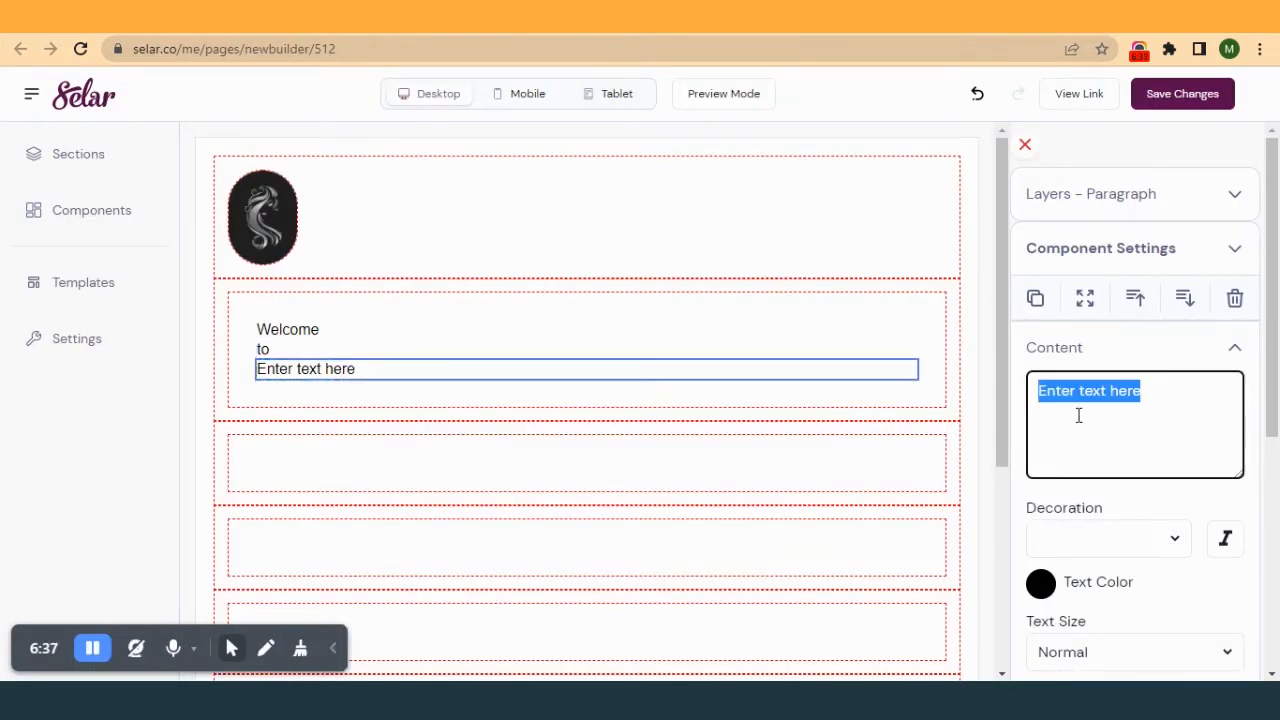
key(ctrl+v)
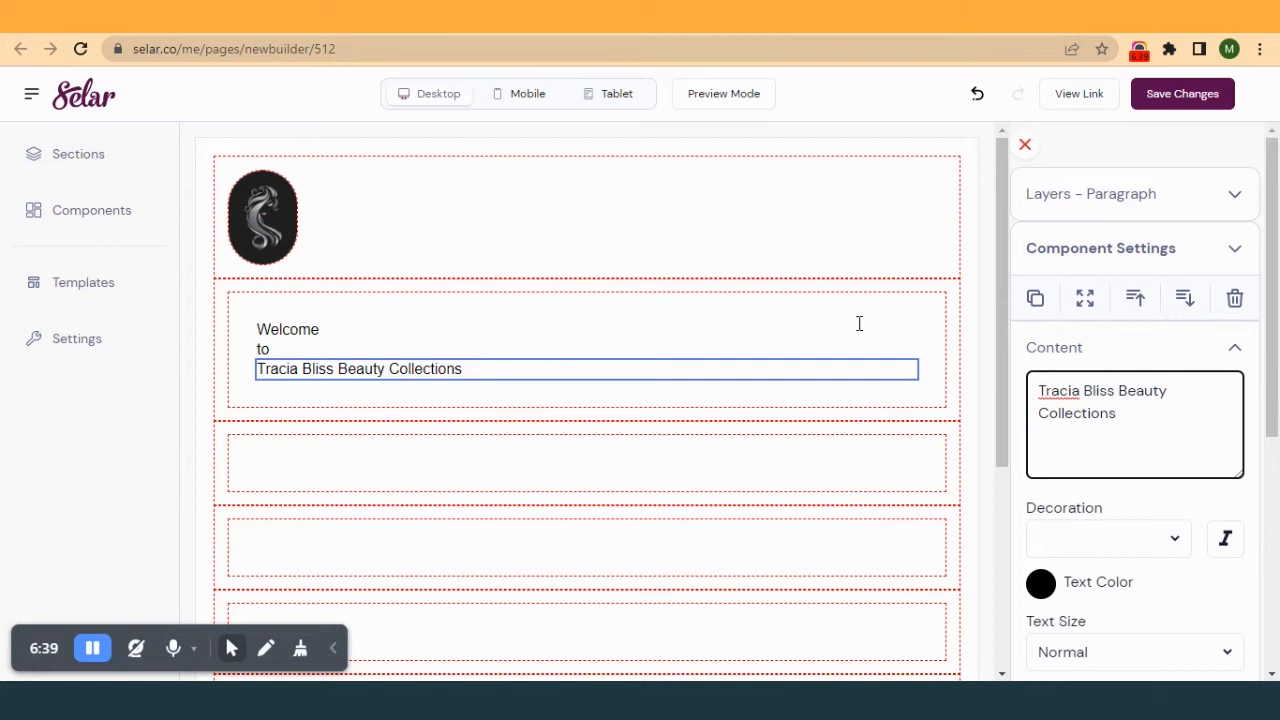
- Check the heading styling on the finished reference page and set the "Welcome" paragraph's text size to 7X Large
click(927, 324)
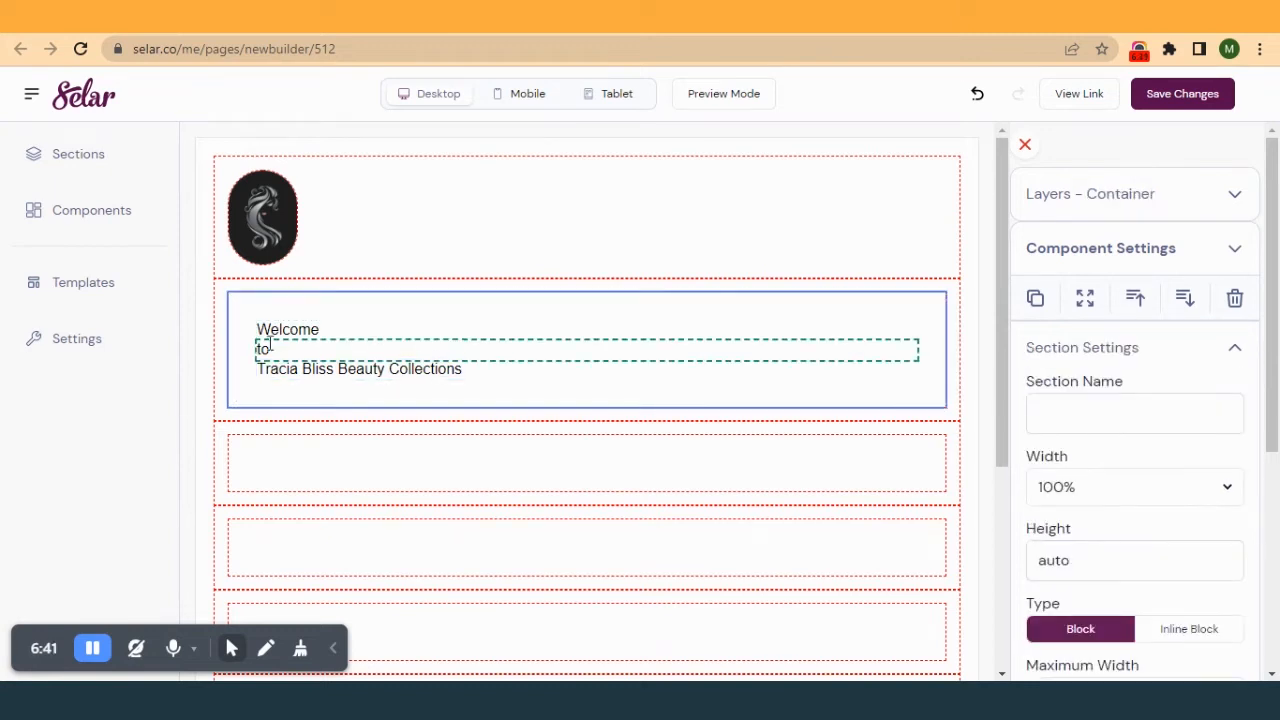
click(920, 19)
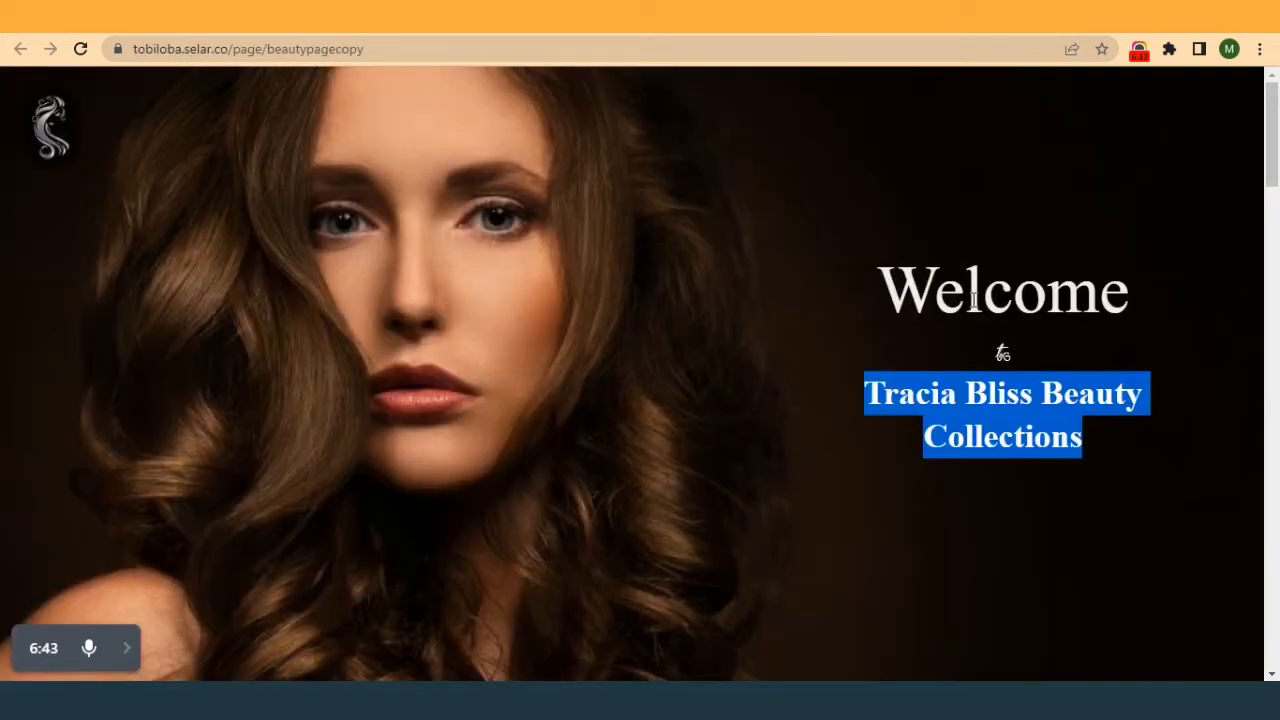
click(1006, 275)
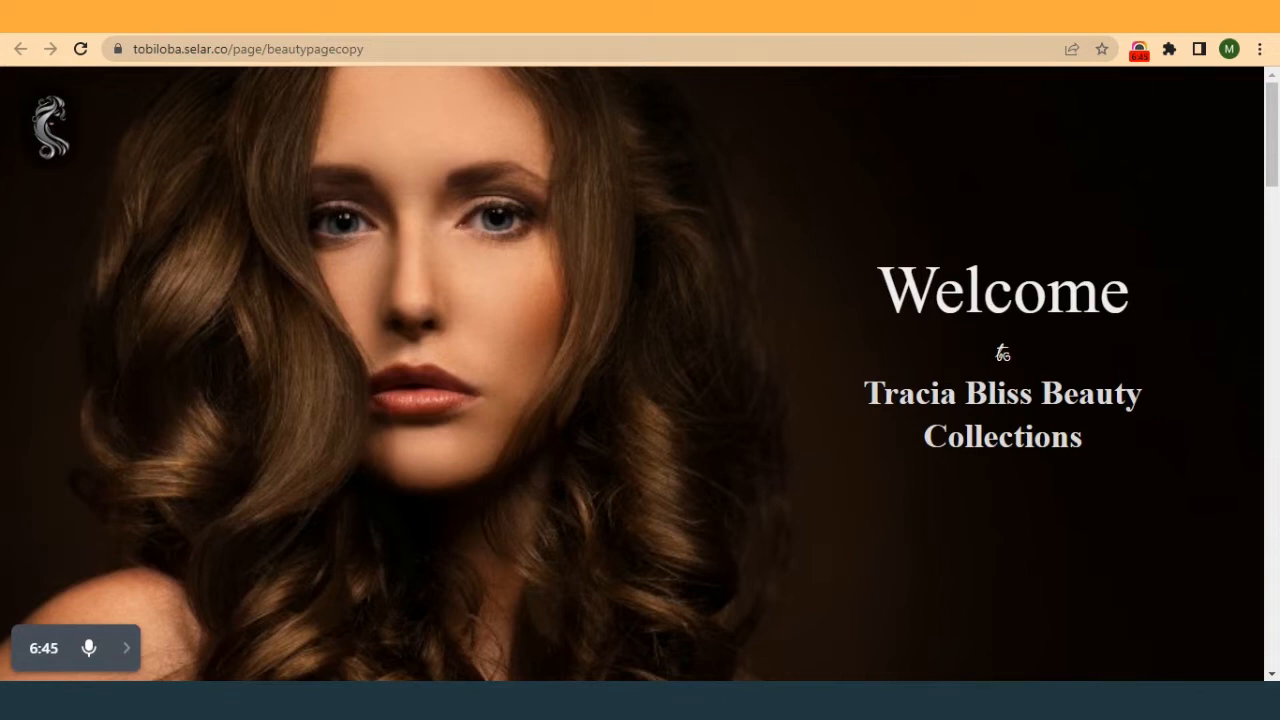
click(480, 18)
click(437, 333)
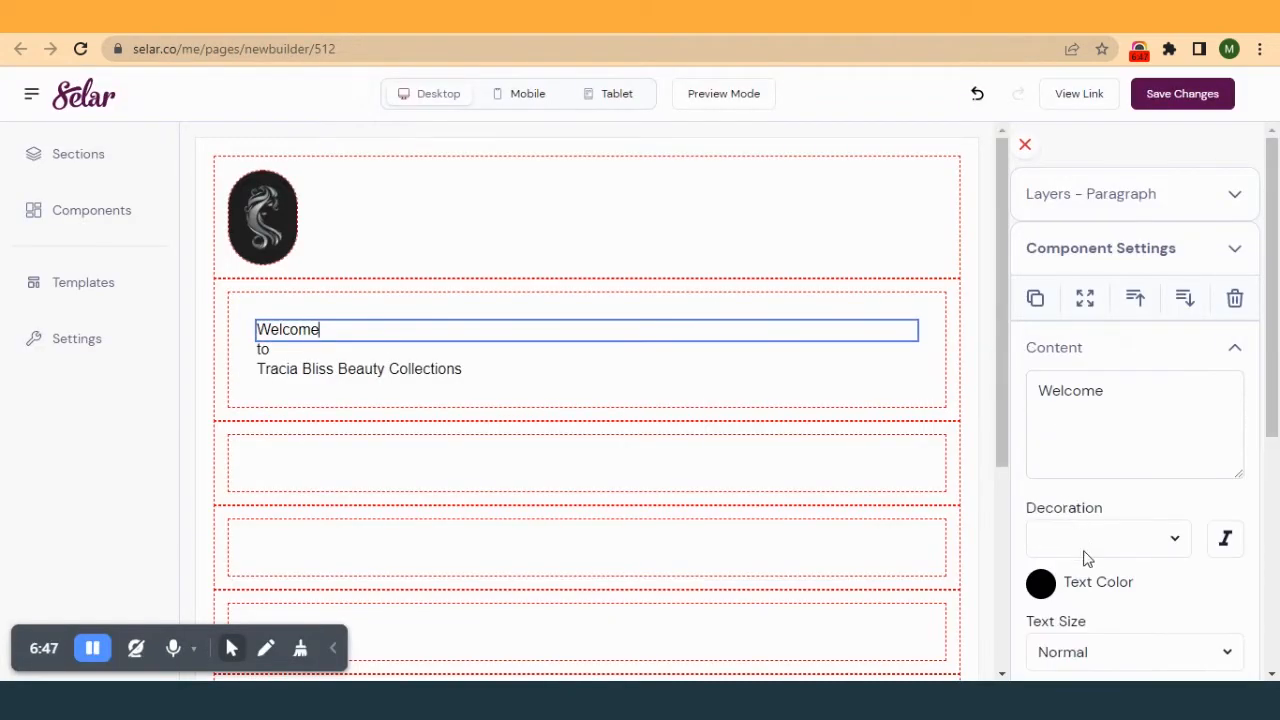
scroll(1078, 545, down, 2)
click(1105, 466)
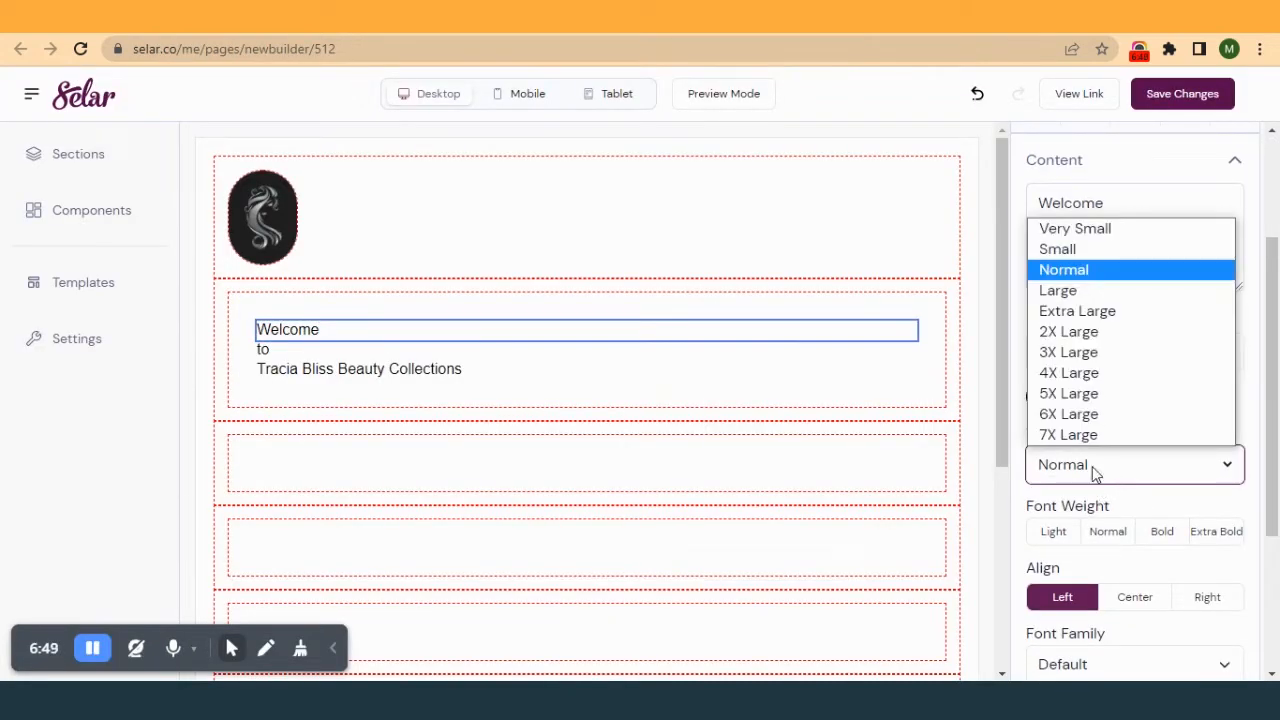
click(1089, 374)
click(262, 375)
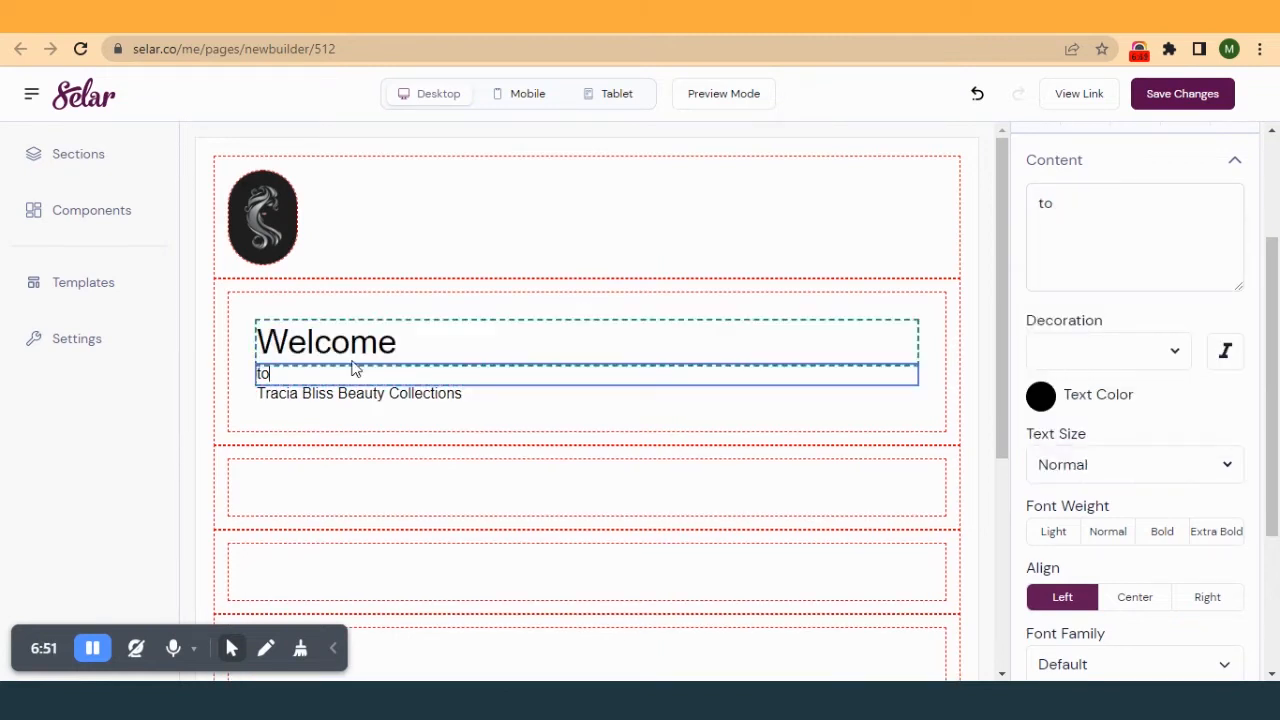
click(585, 345)
click(1070, 468)
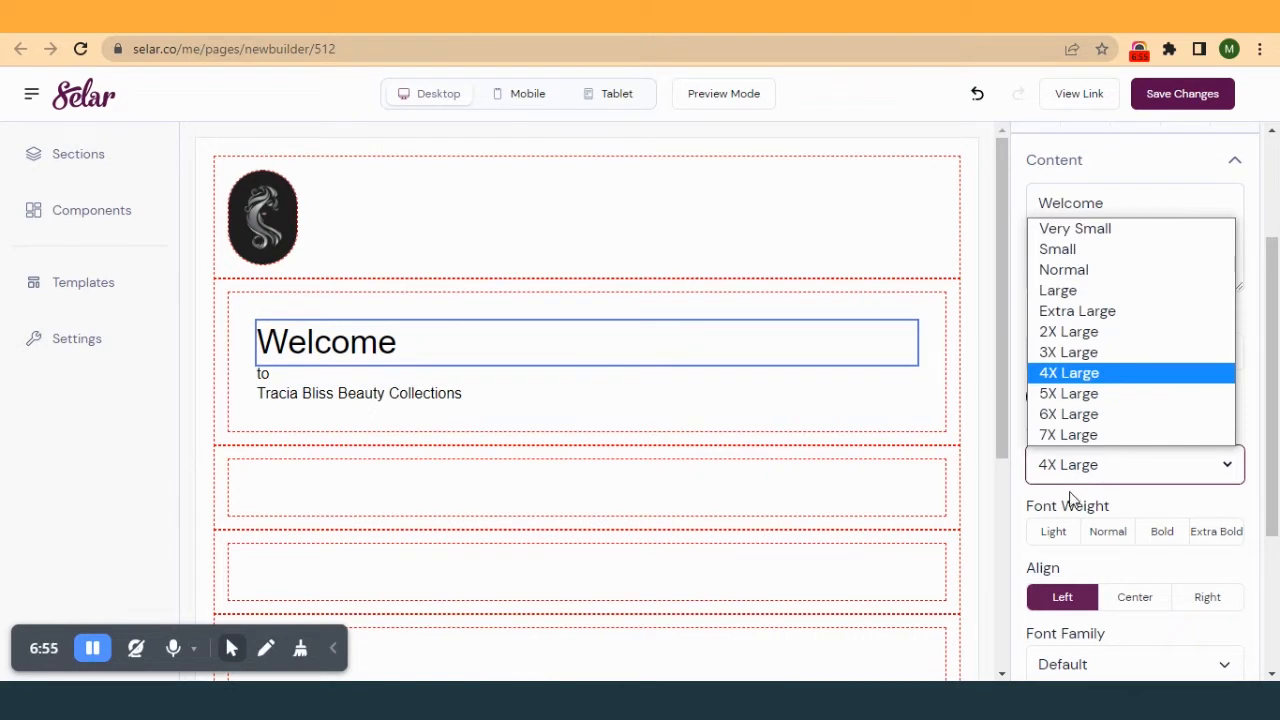
click(1072, 436)
- Set the text size of "to" to 3X Large and of "Tracia Bliss Beauty Collections" to 4X Large
click(425, 418)
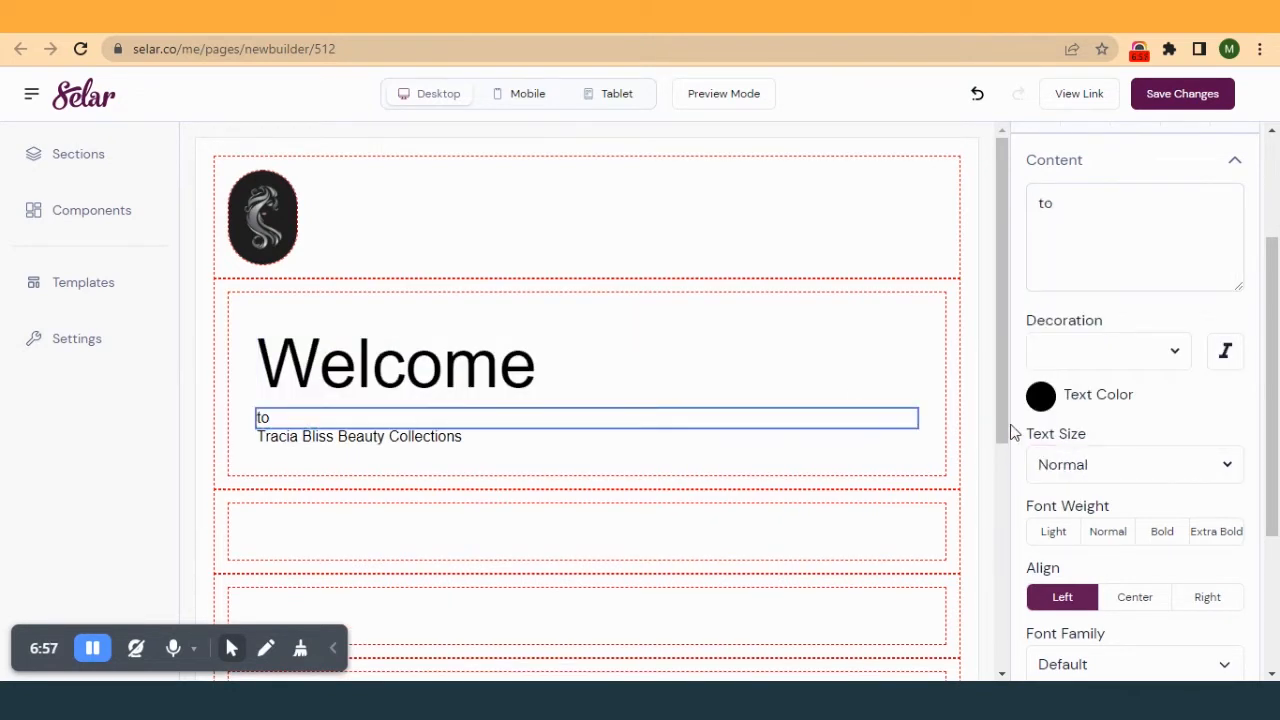
click(1072, 466)
click(1074, 352)
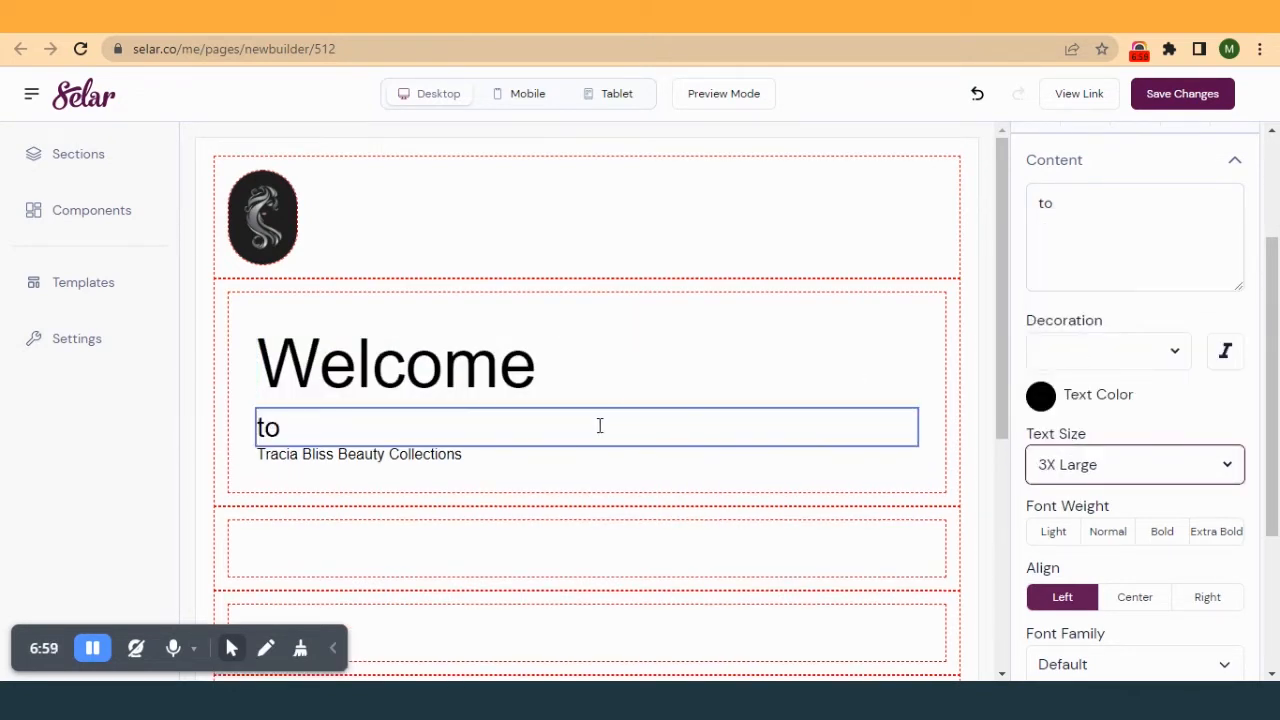
click(586, 454)
click(1108, 482)
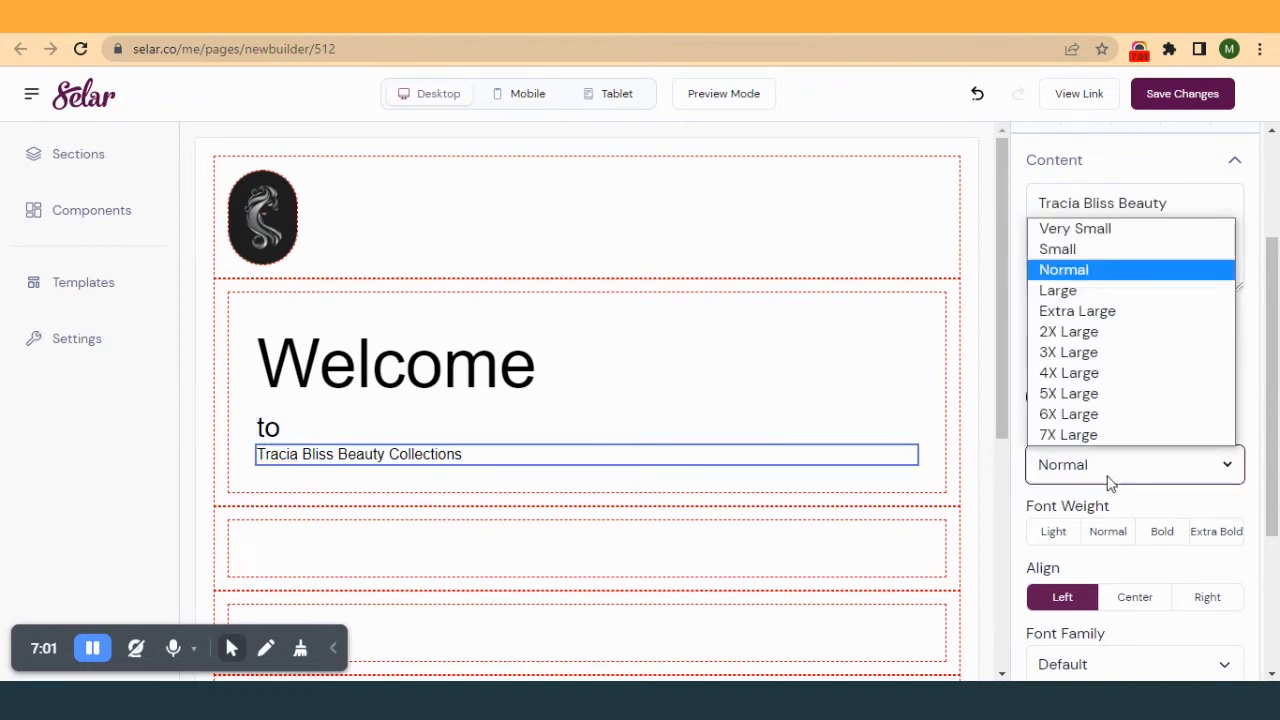
click(1088, 372)
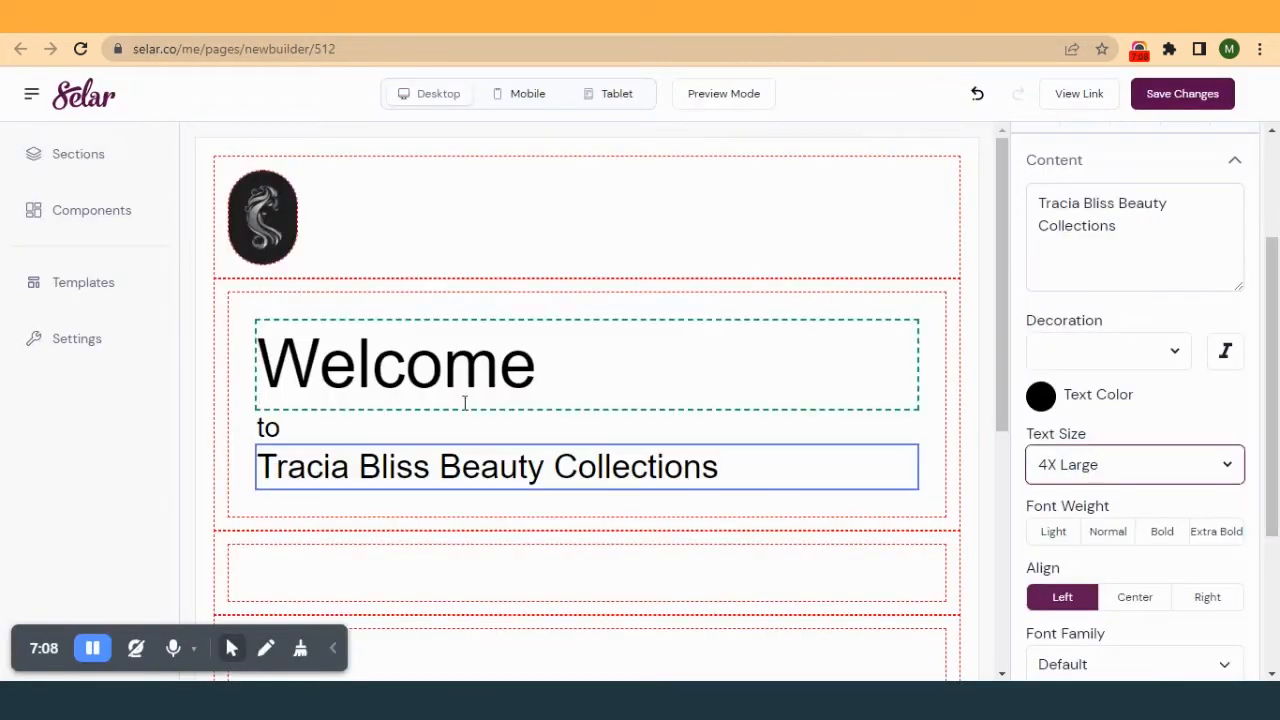
- Set the font family of "Welcome" to Avenir and of "to" to the script font Ole
click(462, 365)
scroll(1122, 430, down, 3)
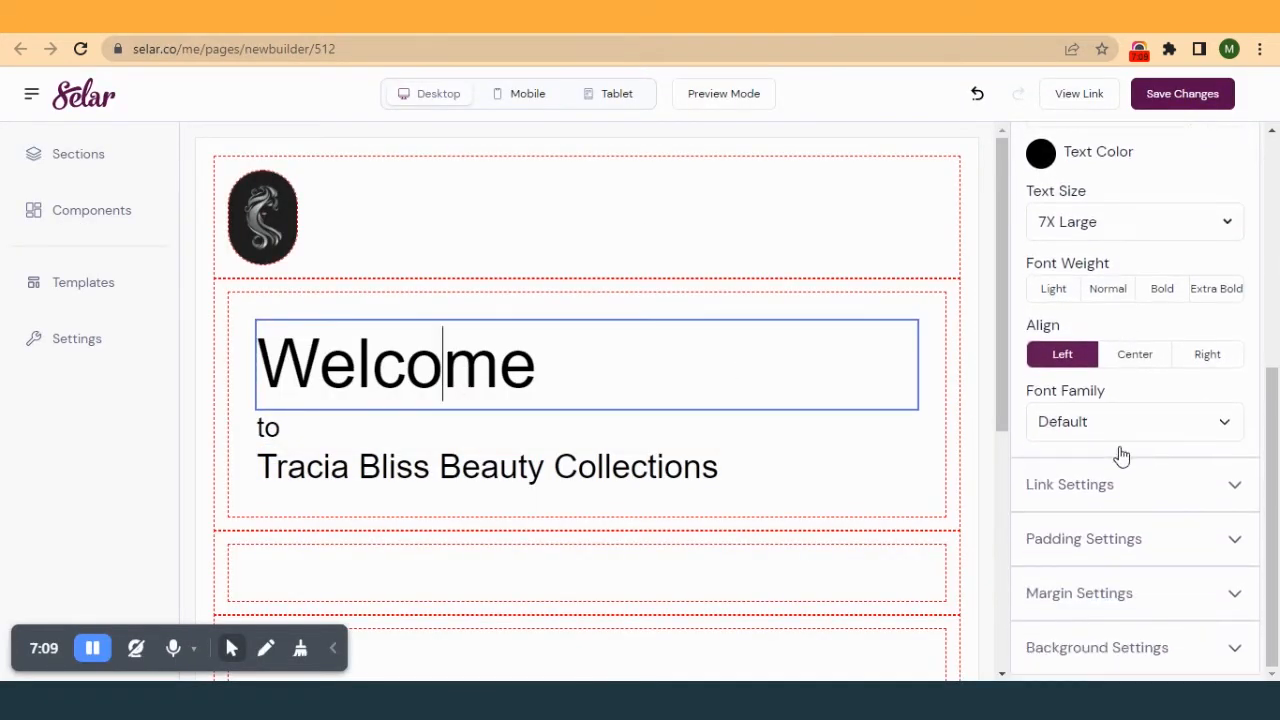
click(1100, 432)
scroll(1096, 455, down, 2)
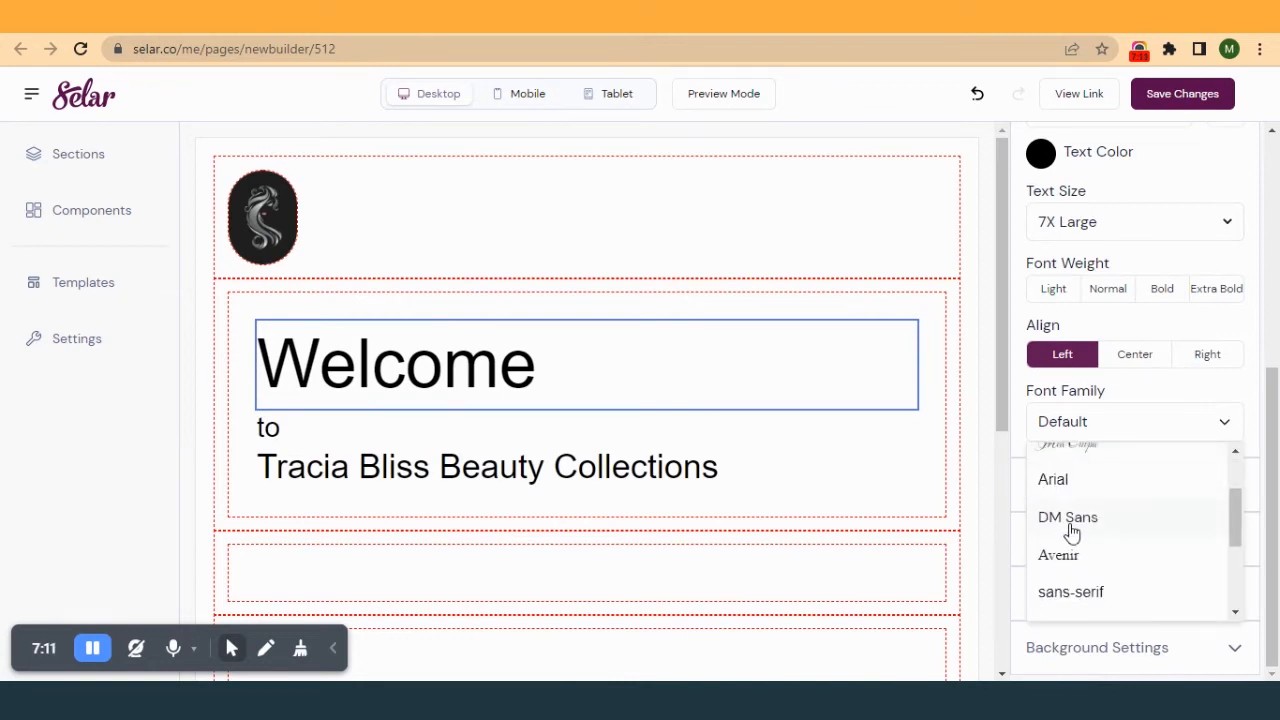
click(1074, 571)
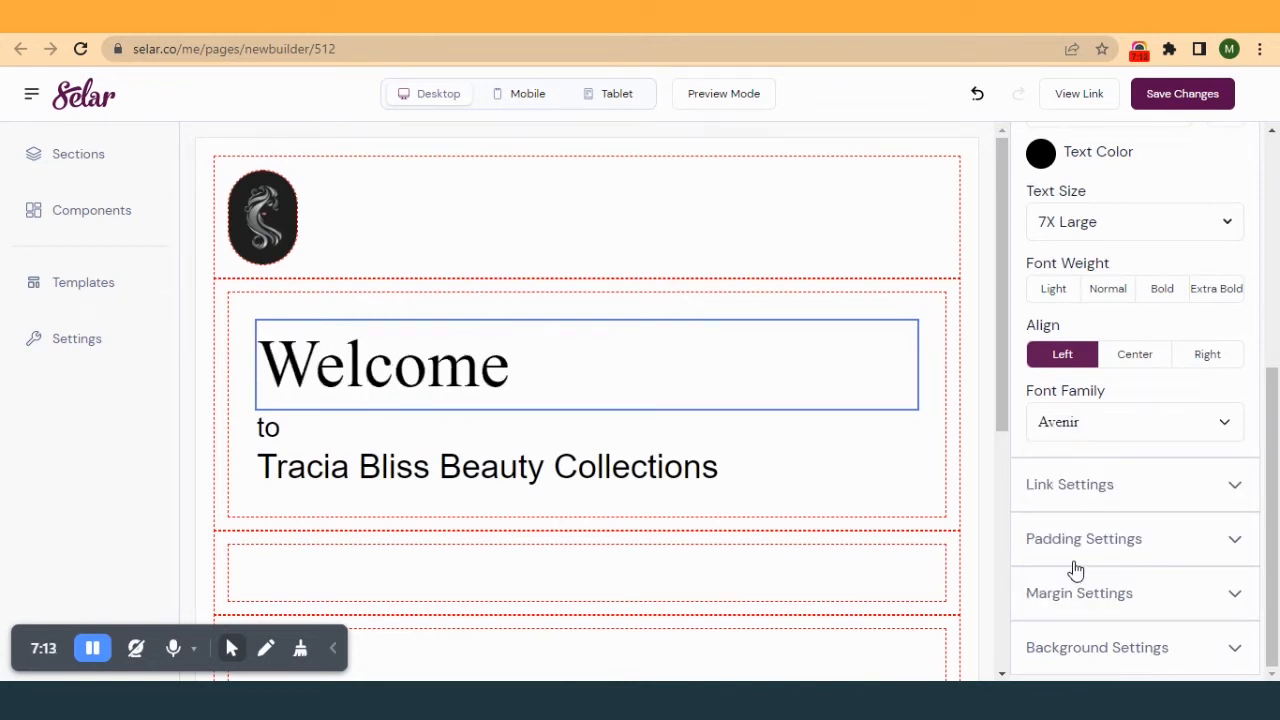
click(571, 418)
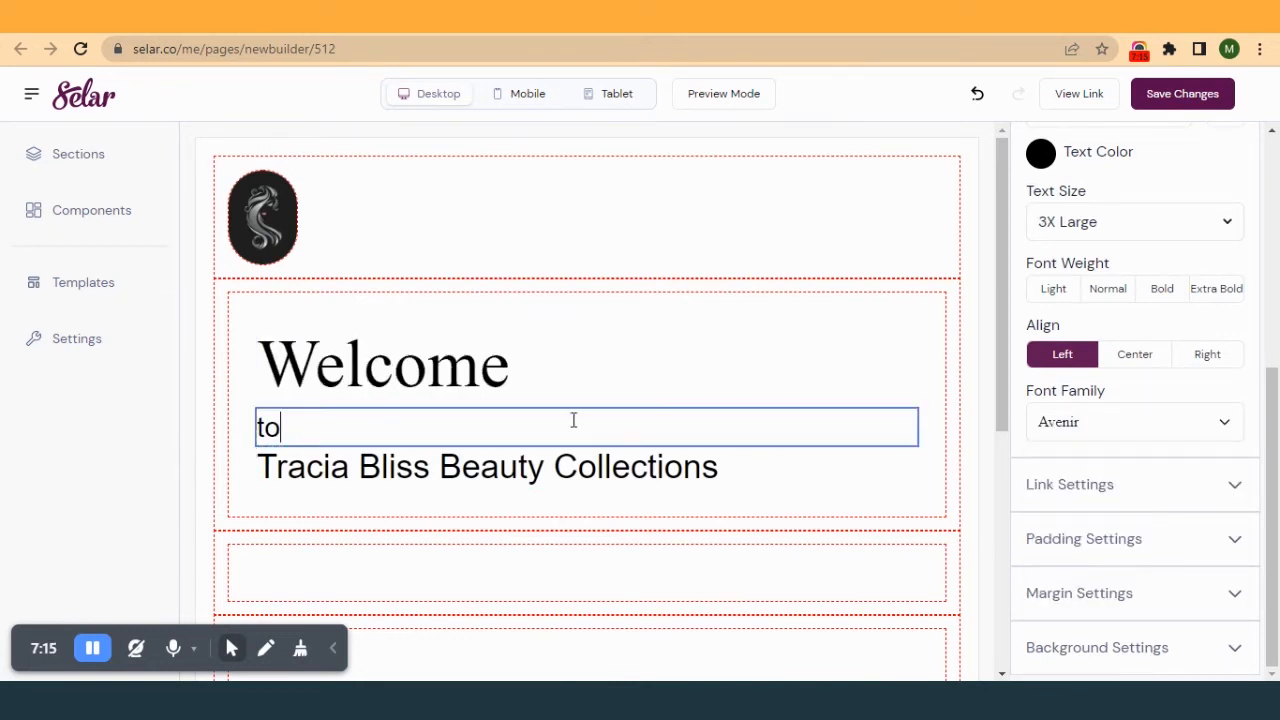
click(1057, 431)
click(1062, 501)
- Set the "Tracia Bliss Beauty Collections" paragraph to the Avenir font family with bold weight
click(645, 466)
click(1100, 430)
scroll(1095, 500, down, 3)
click(1082, 470)
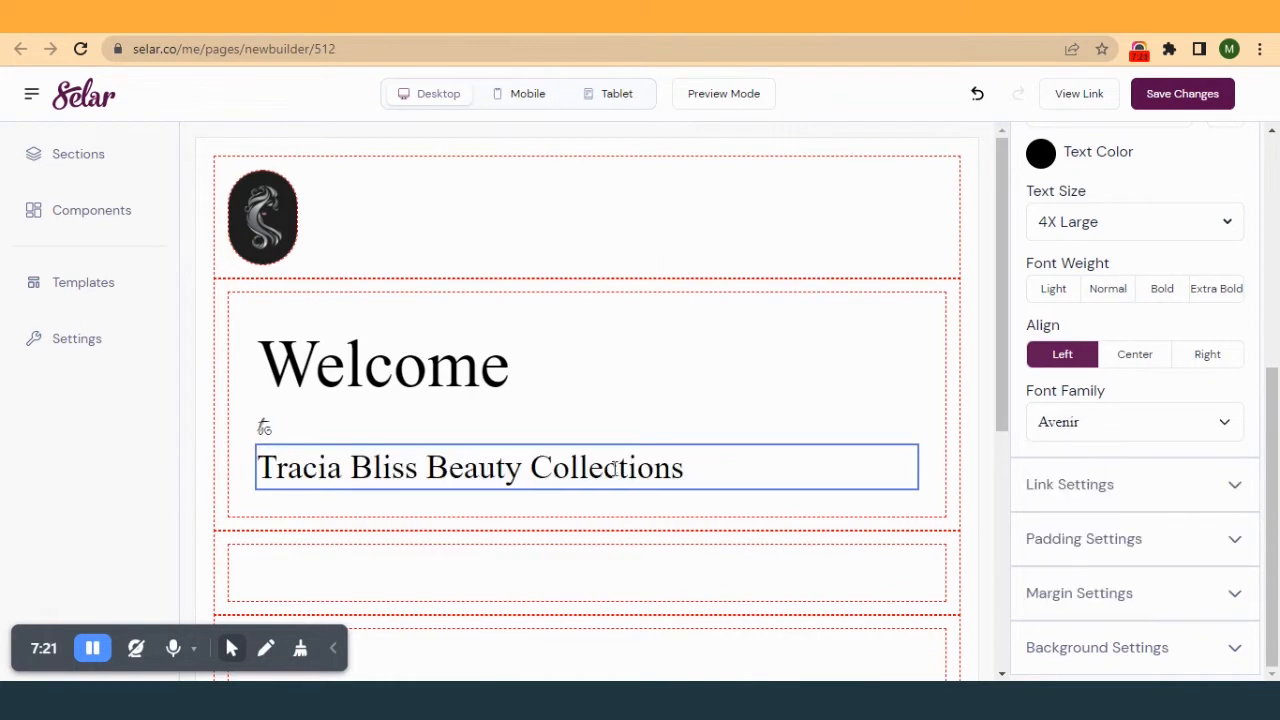
click(1172, 297)
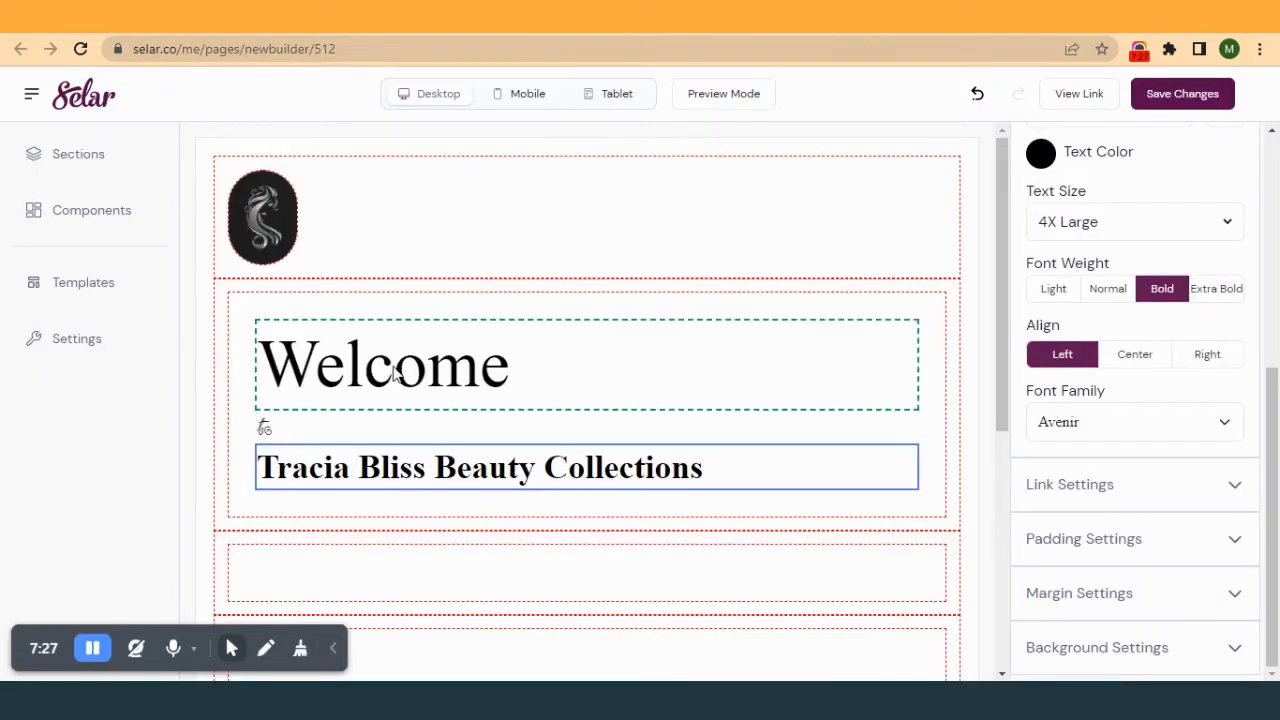
- Center-align the "Welcome", "to" and "Tracia Bliss Beauty Collections" paragraphs
click(400, 366)
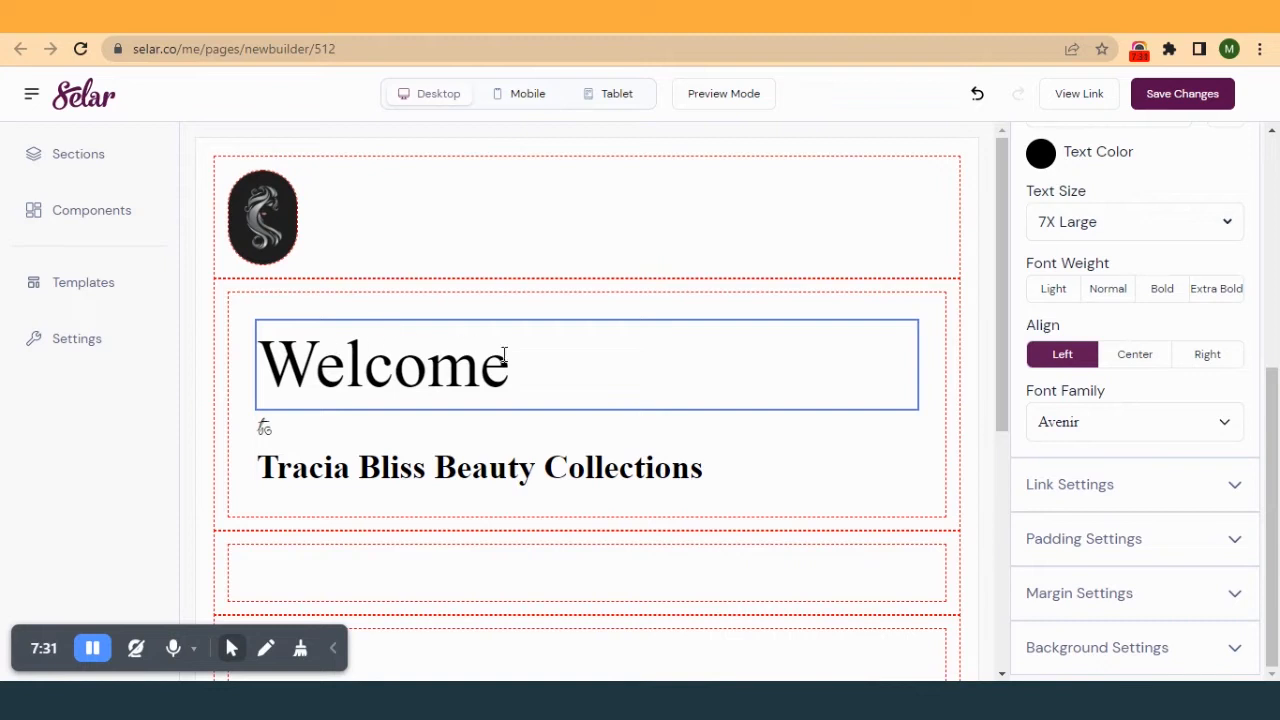
click(1134, 354)
click(583, 426)
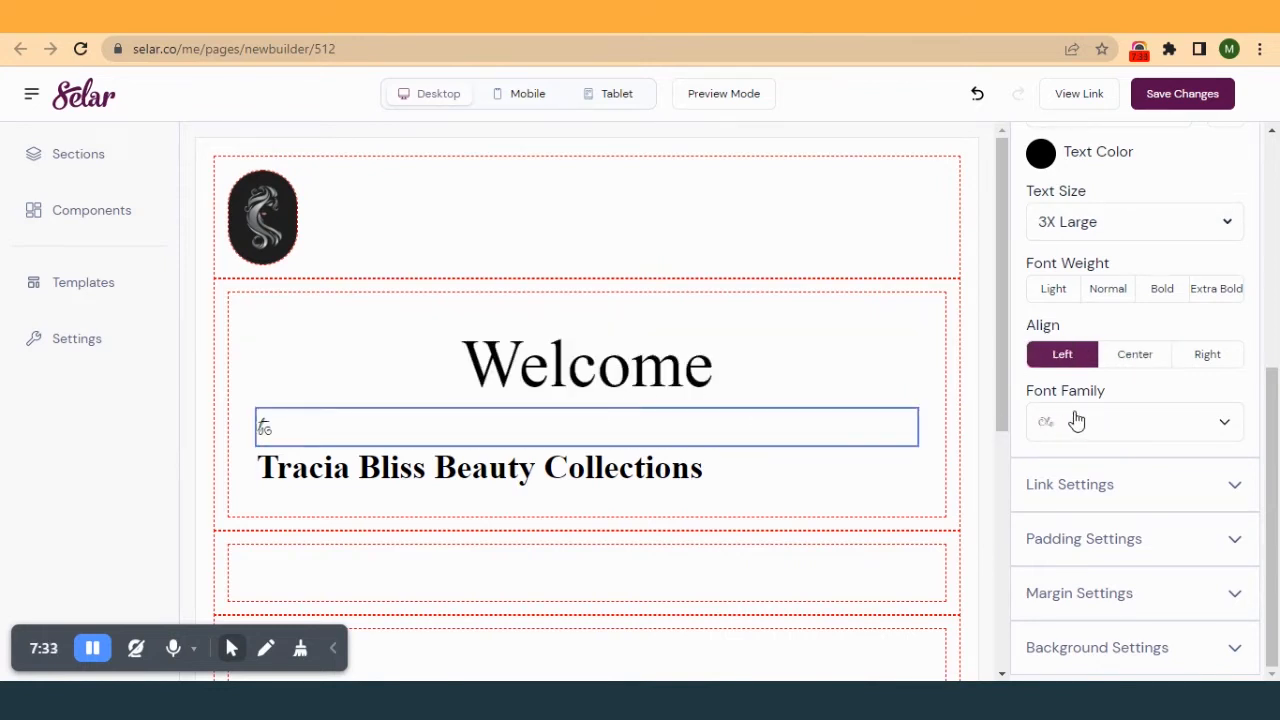
click(1140, 360)
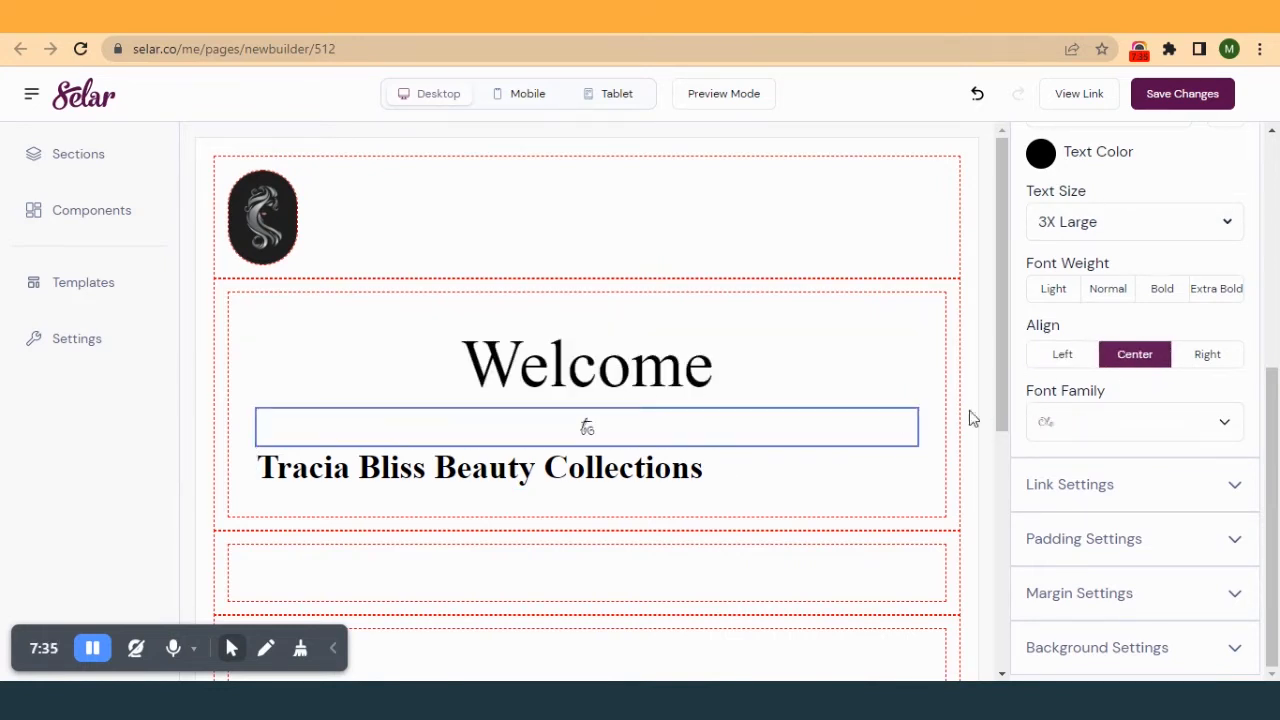
click(757, 484)
click(1126, 357)
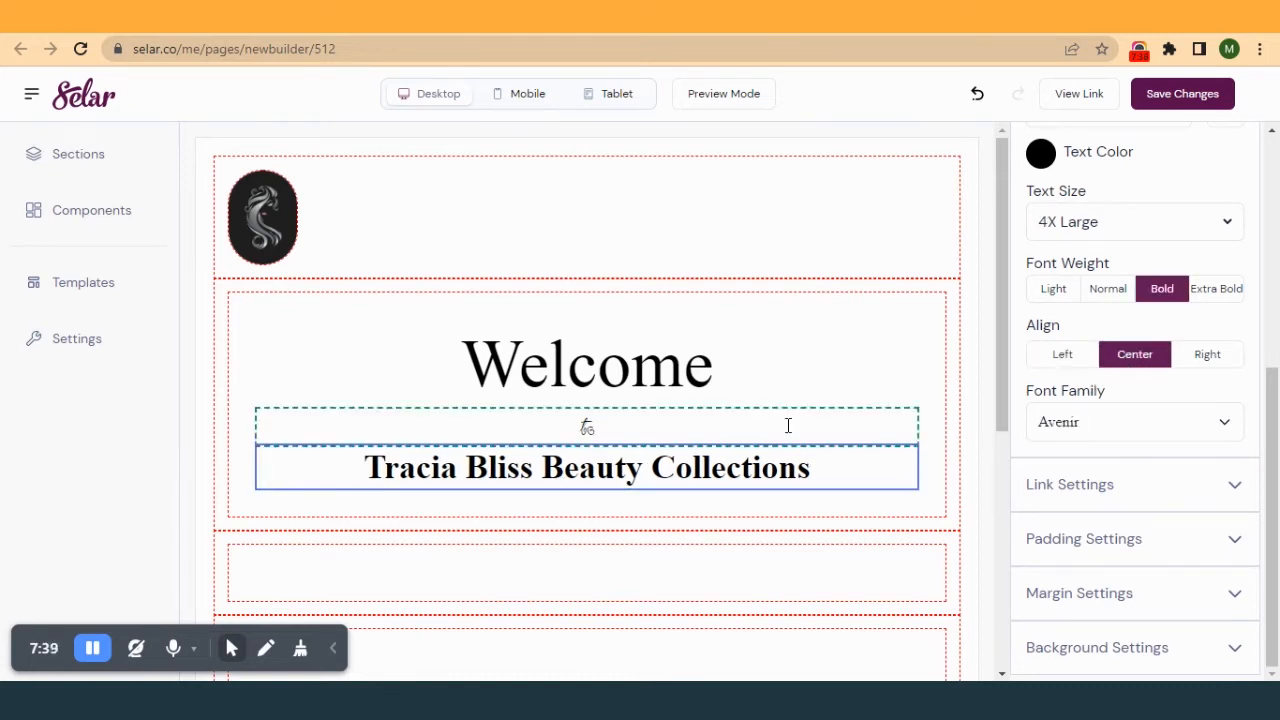
- Set the width of the container holding the three welcome paragraphs to 40%
click(921, 317)
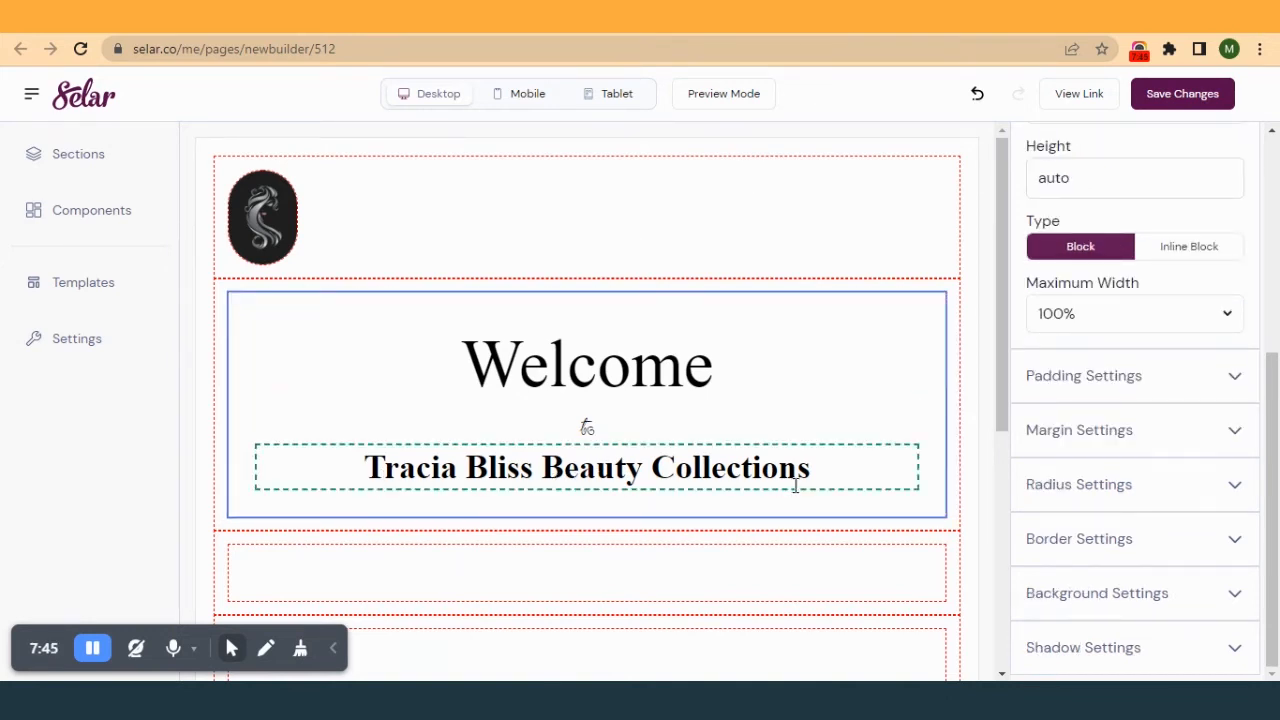
scroll(1103, 274, up, 4)
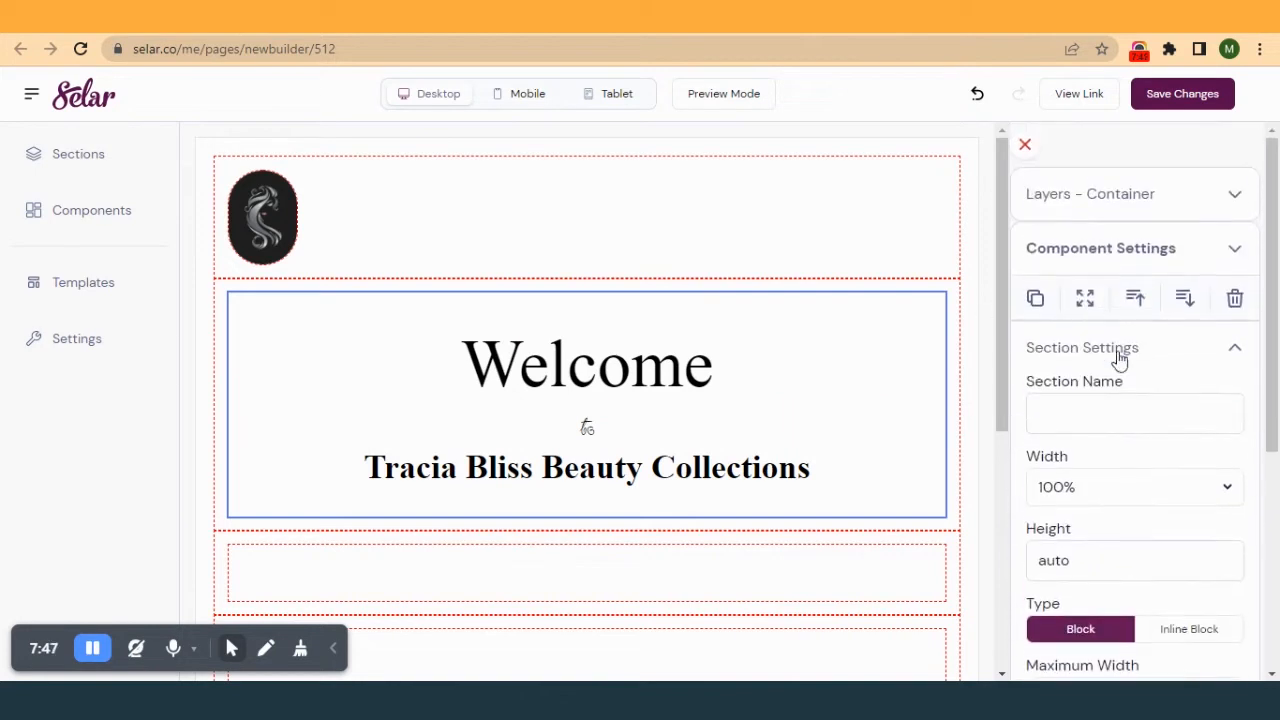
click(1114, 482)
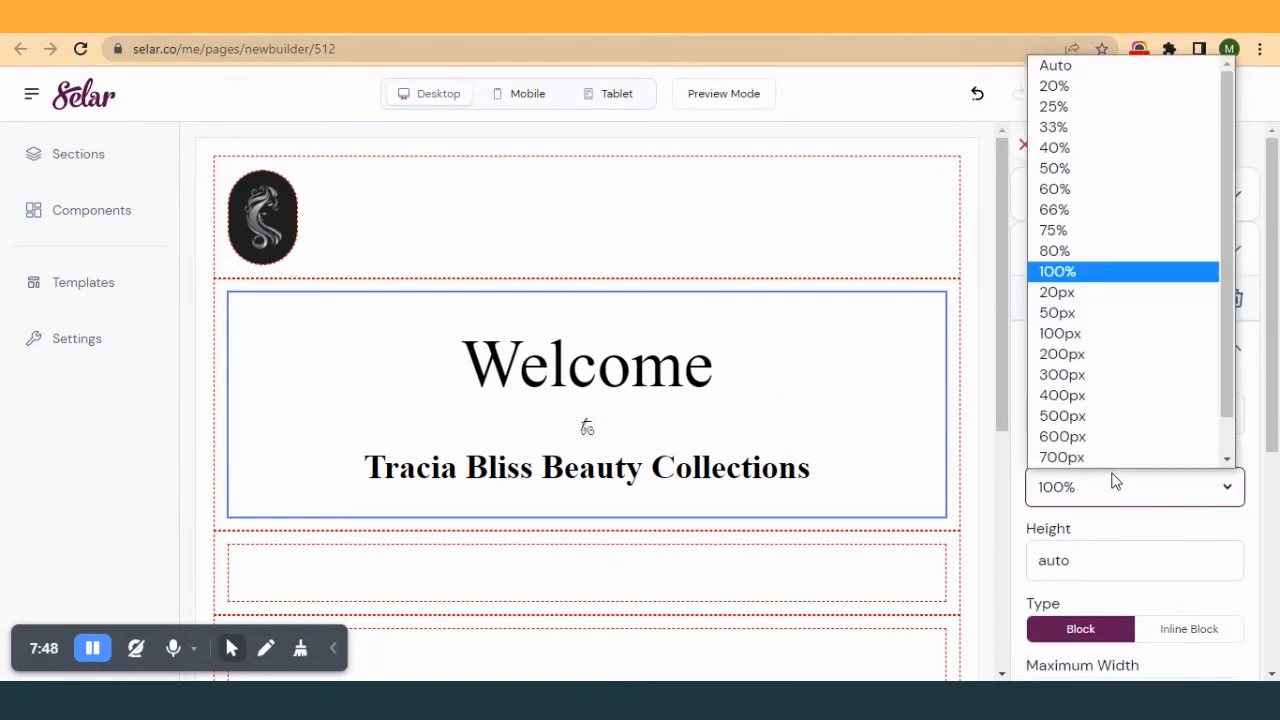
click(1097, 150)
scroll(505, 545, down, 2)
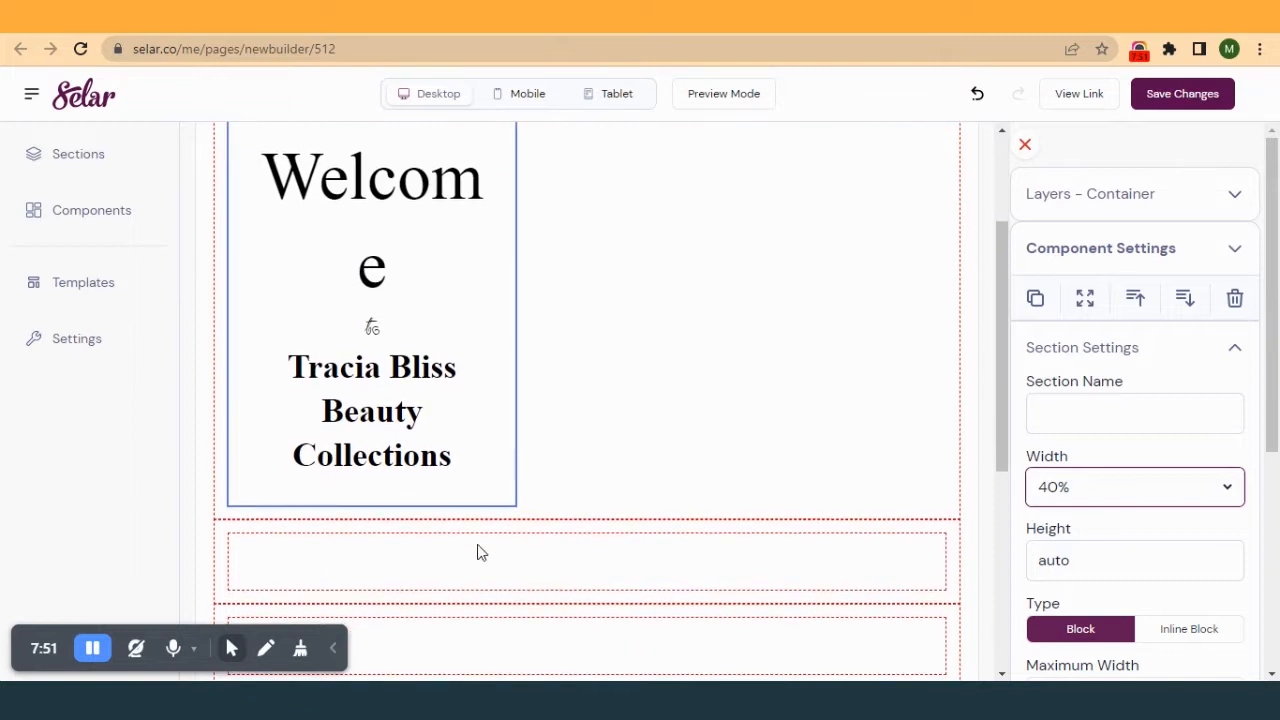
scroll(431, 482, up, 2)
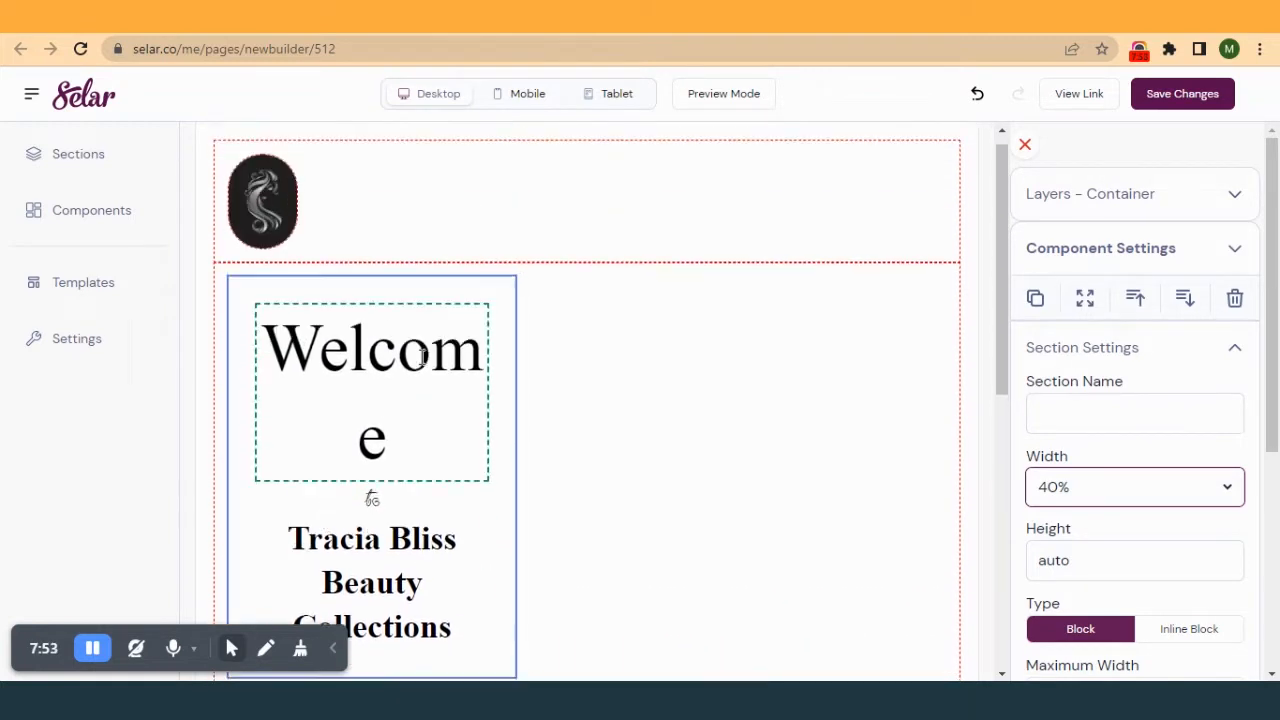
- Compare the Start and Center justification of the second row and set its Justify Items to End
click(644, 378)
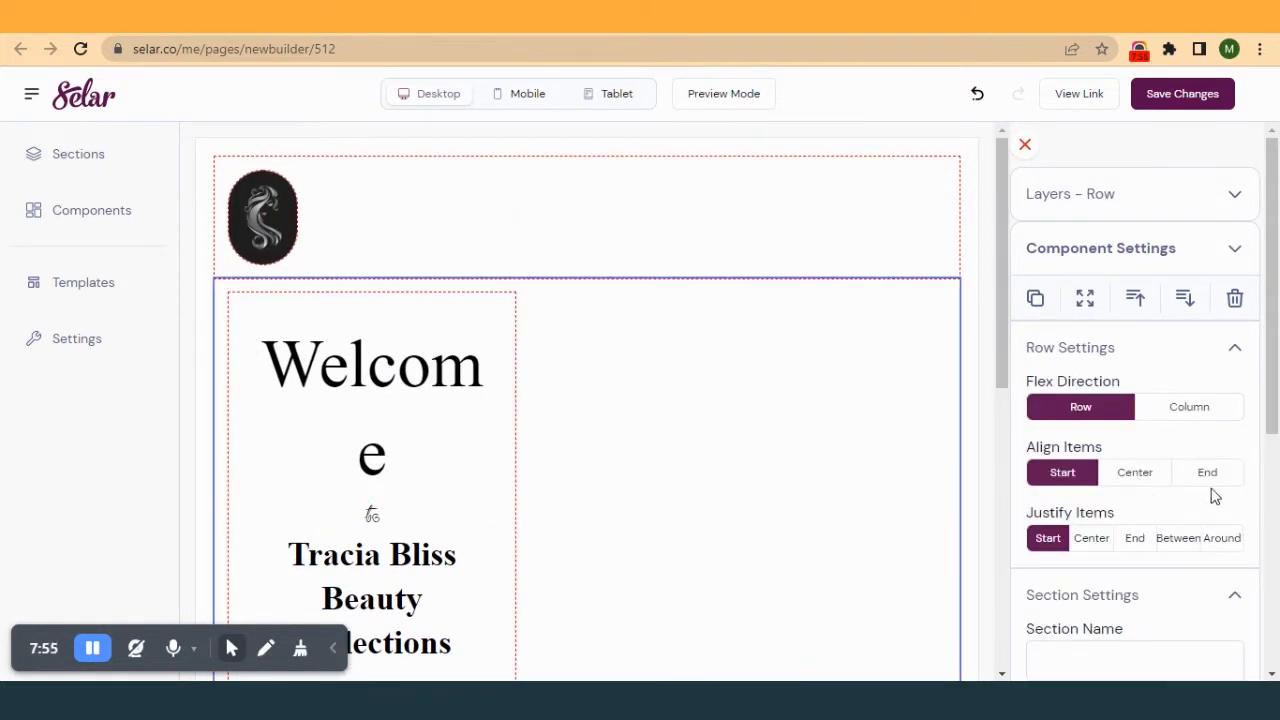
click(1134, 538)
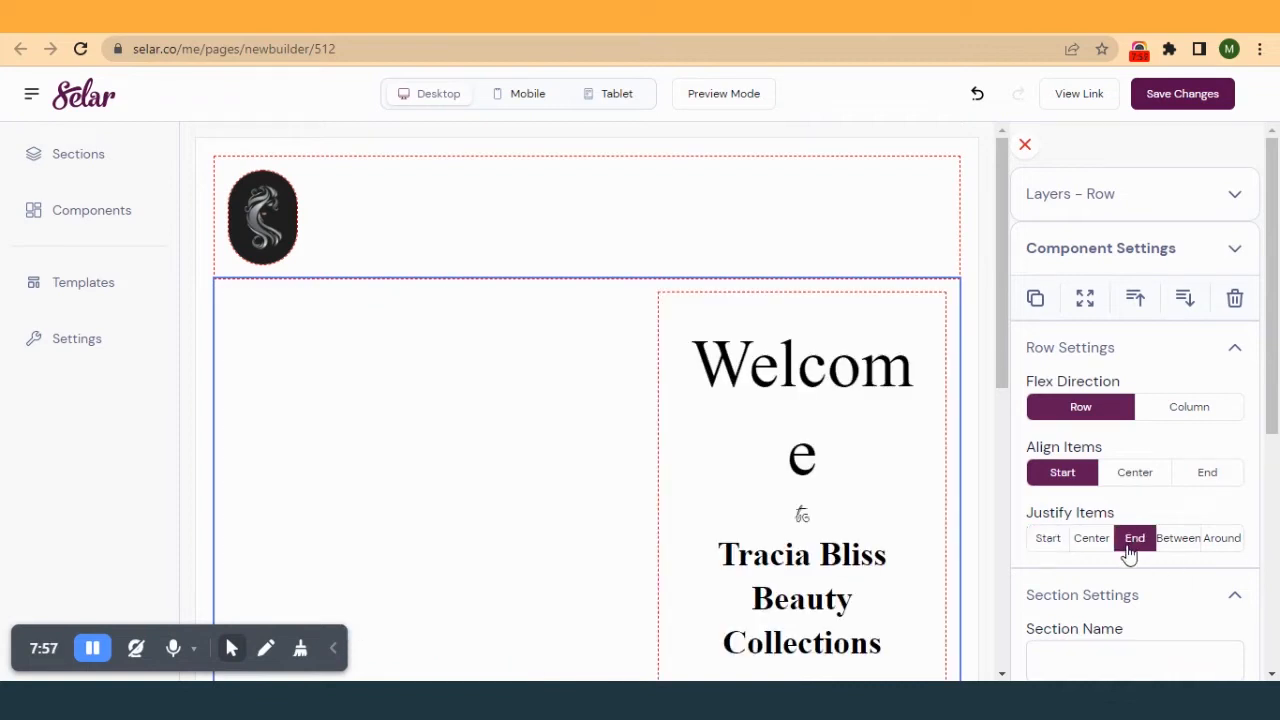
scroll(1115, 510, down, 1)
scroll(1080, 440, up, 1)
click(1056, 546)
click(1094, 540)
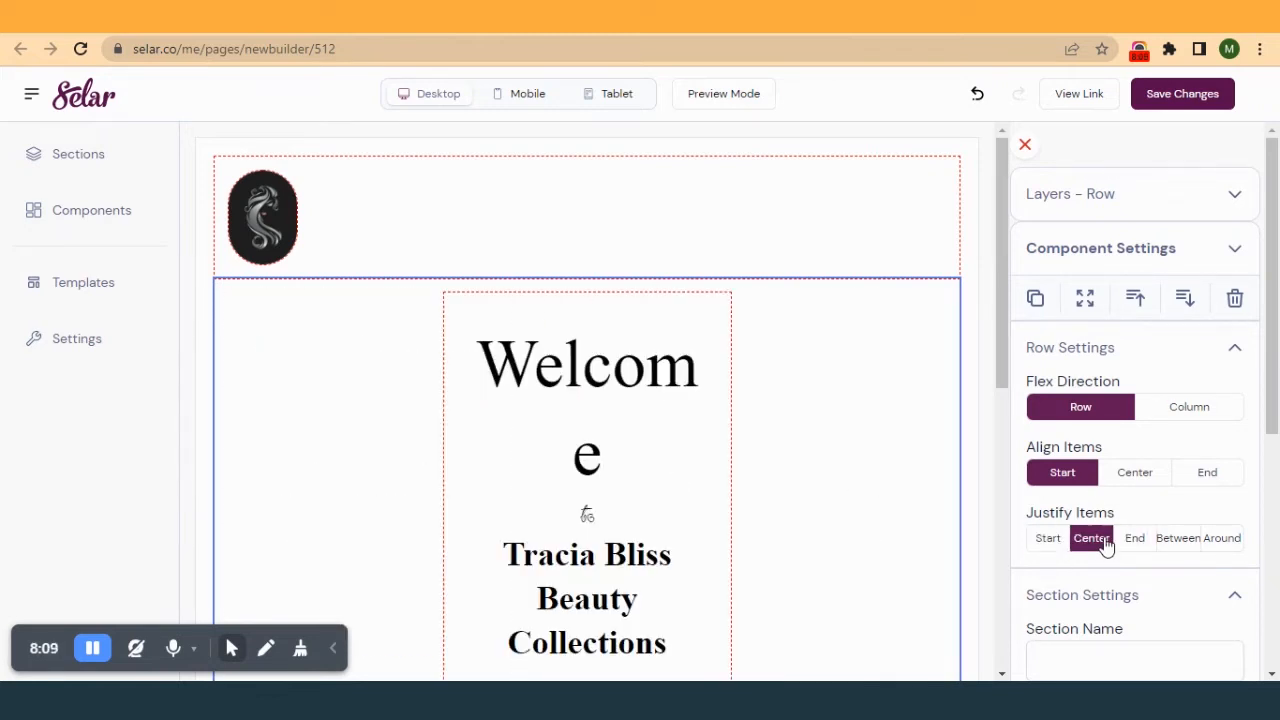
click(1134, 543)
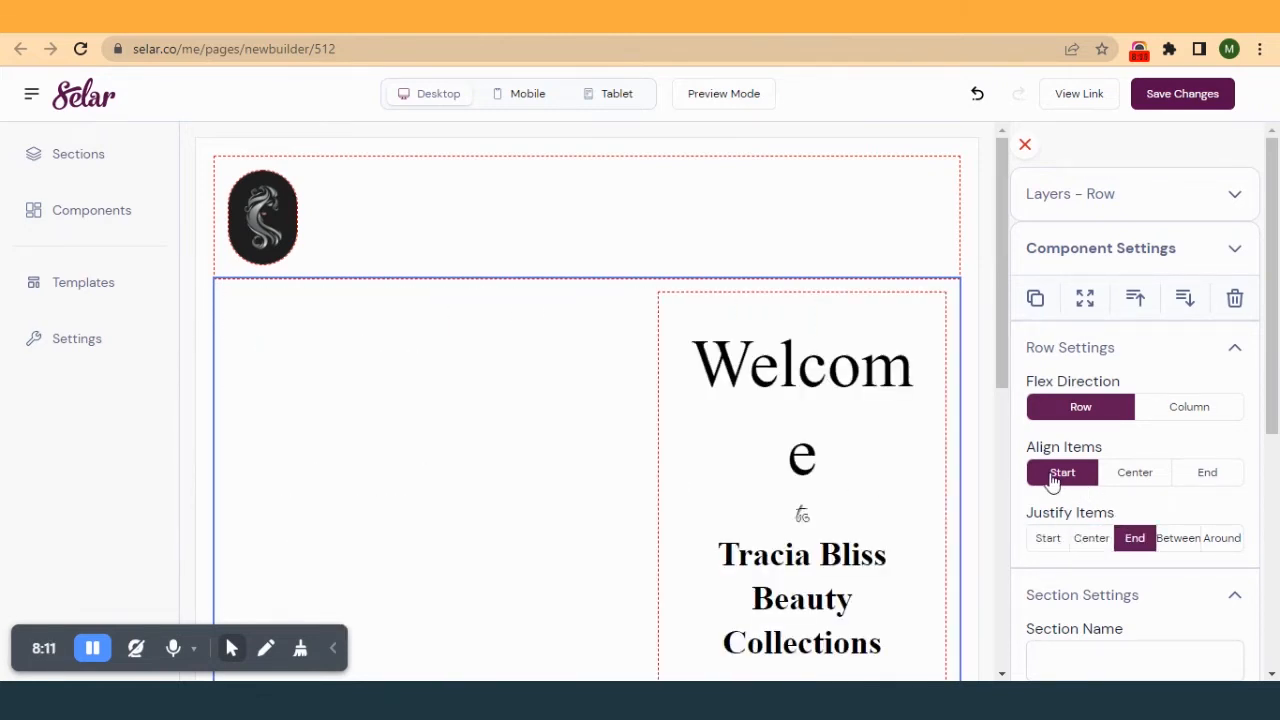
- Set the second row's Align Items to Center after trying the End alignment
scroll(630, 460, down, 2)
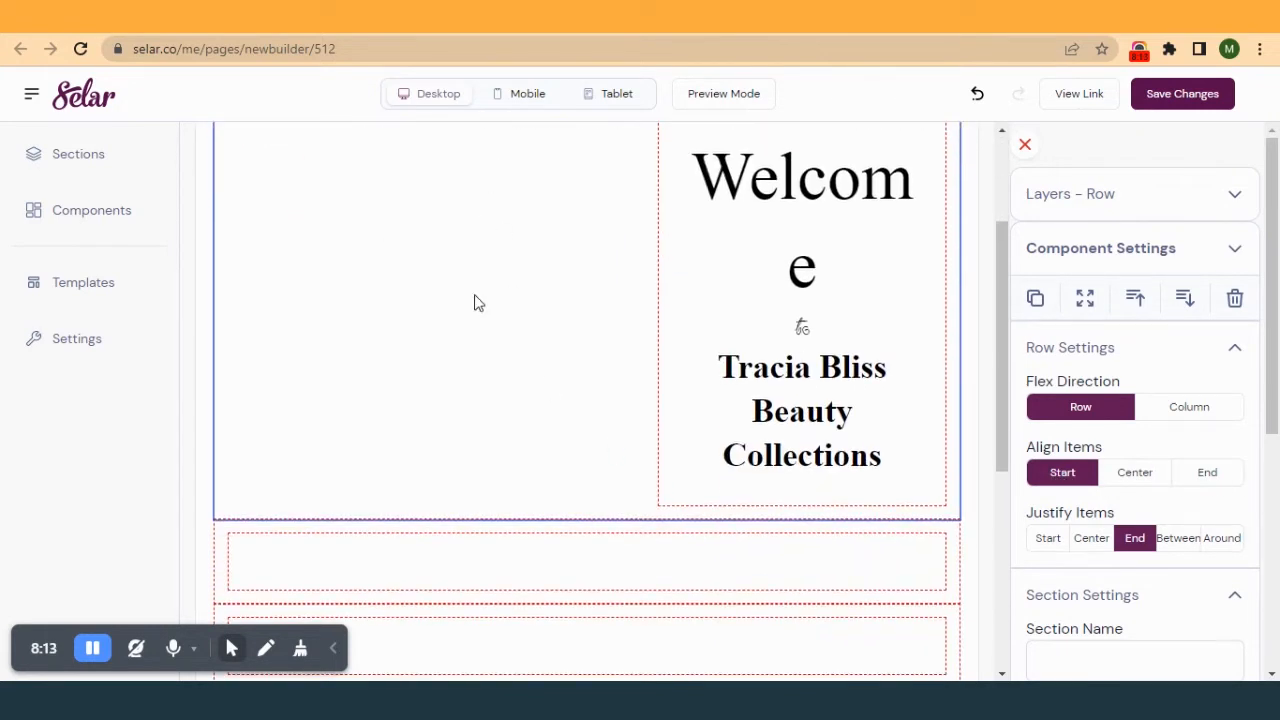
scroll(590, 270, up, 1)
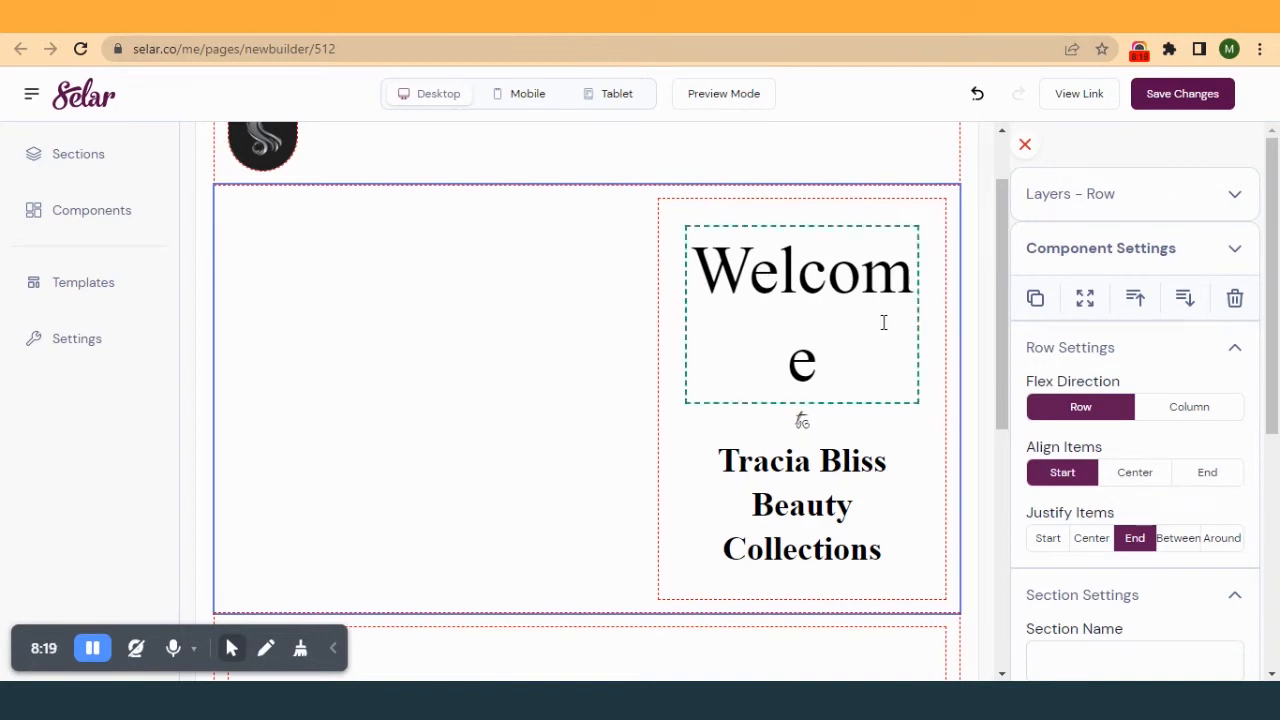
click(1133, 480)
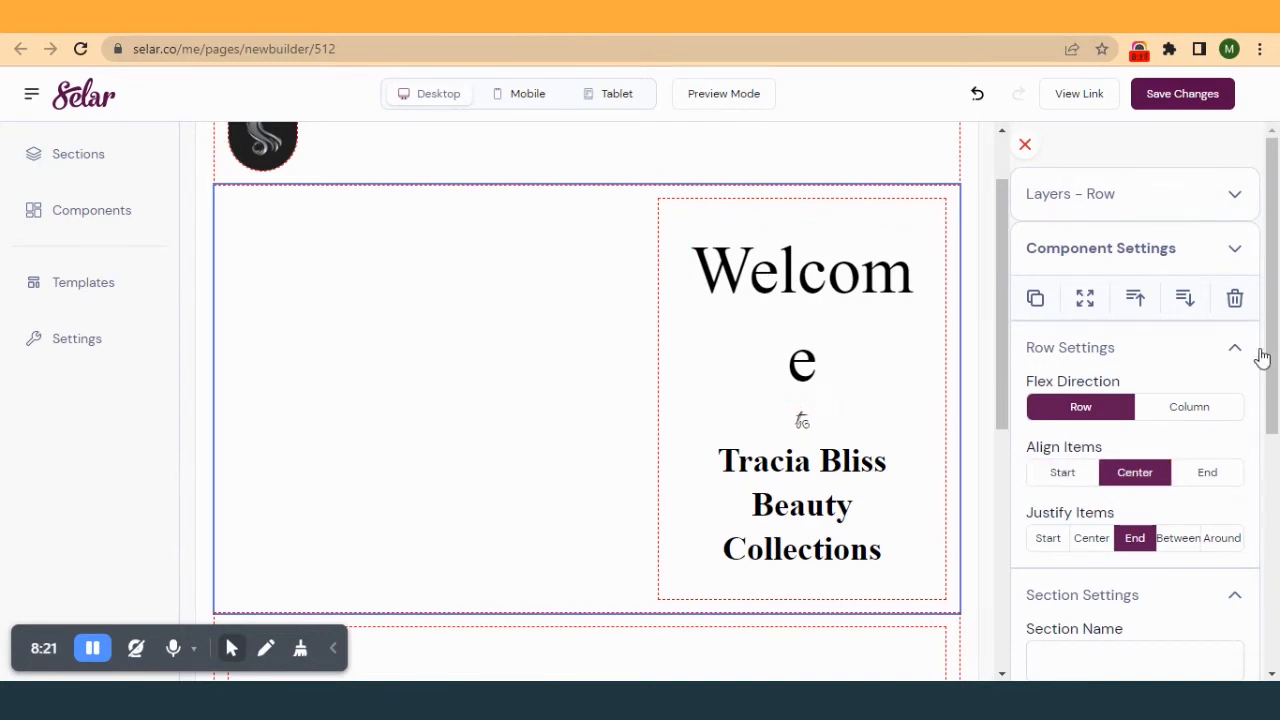
click(1200, 473)
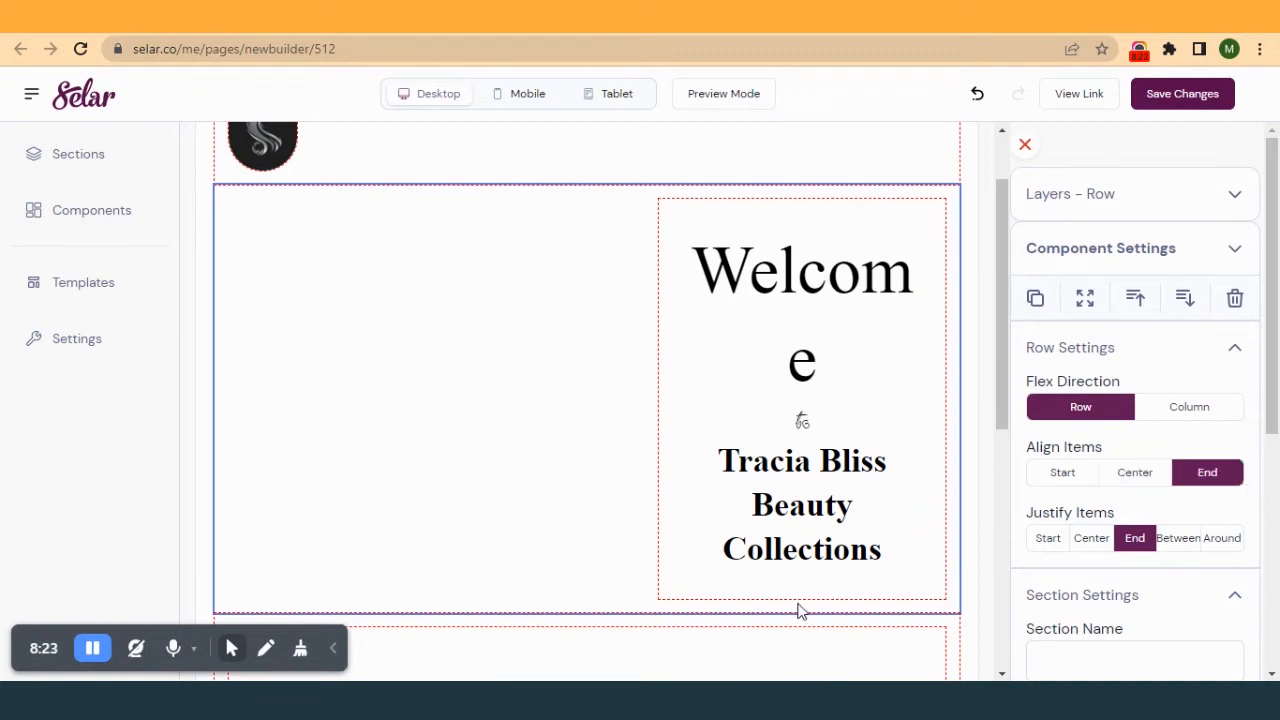
click(1137, 478)
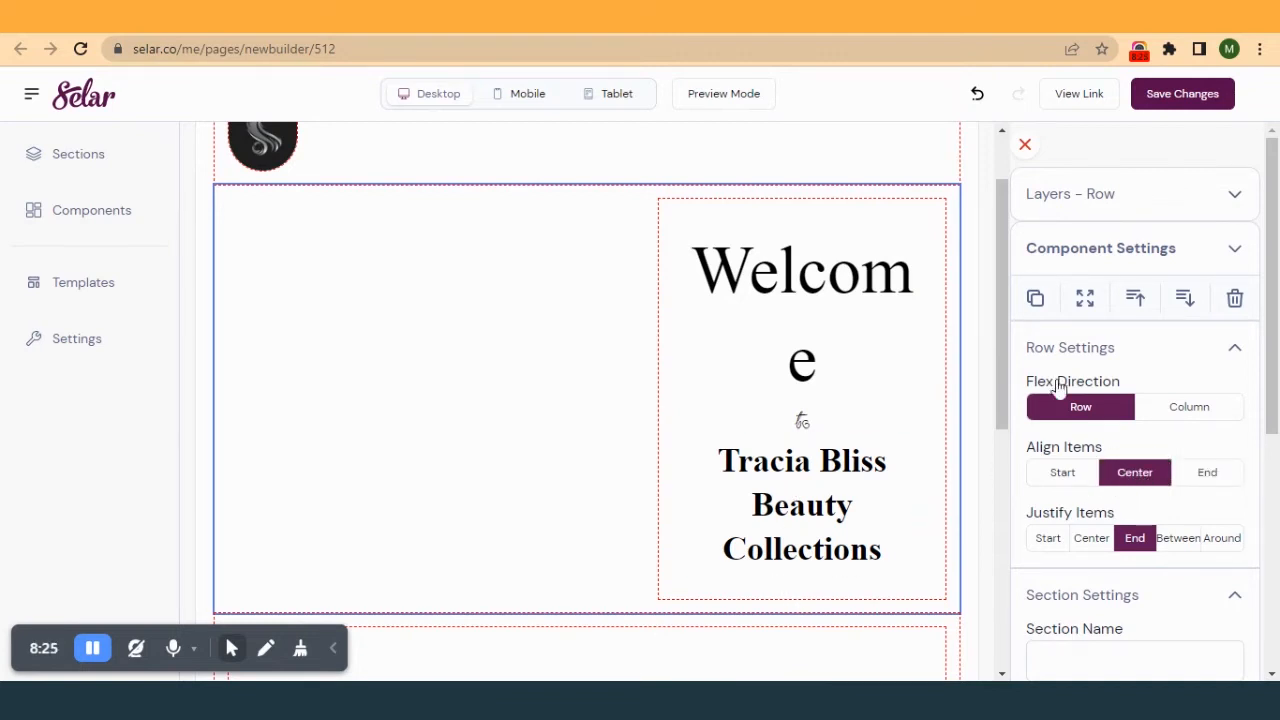
- Save the changes and compare the live hair page with the reference Tracia Bliss Beauty Collections page
click(1196, 94)
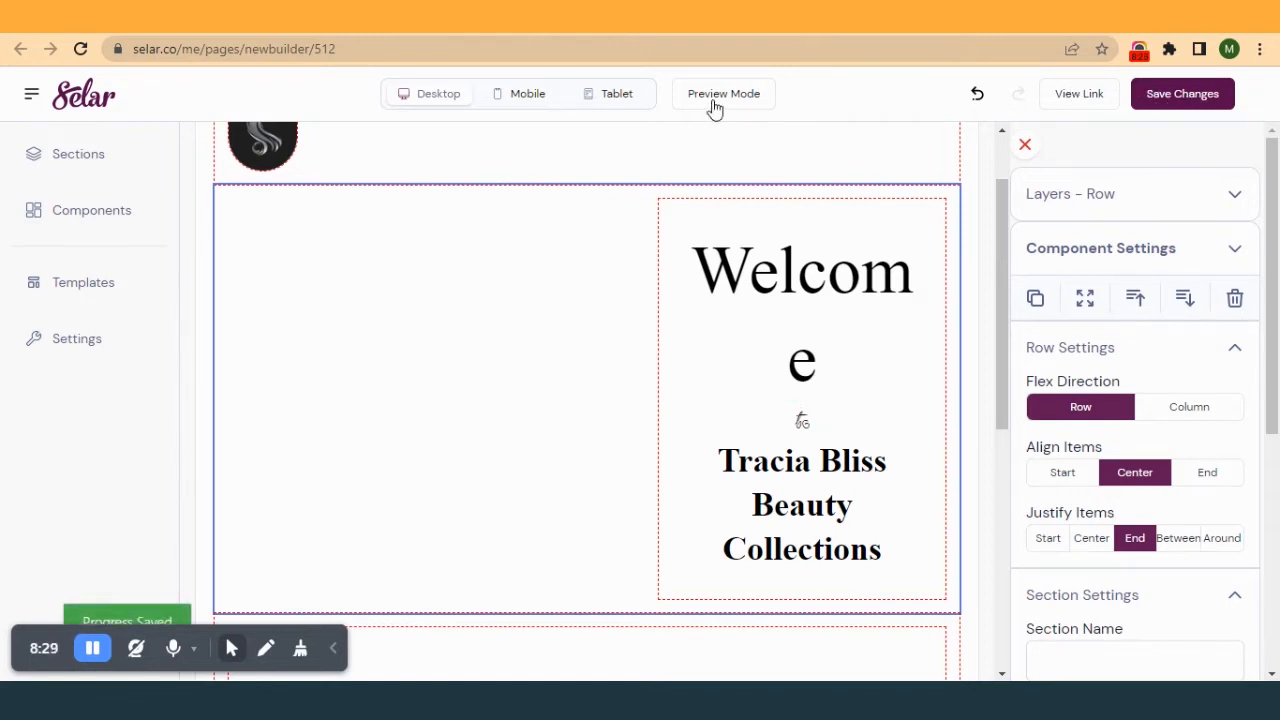
click(1078, 95)
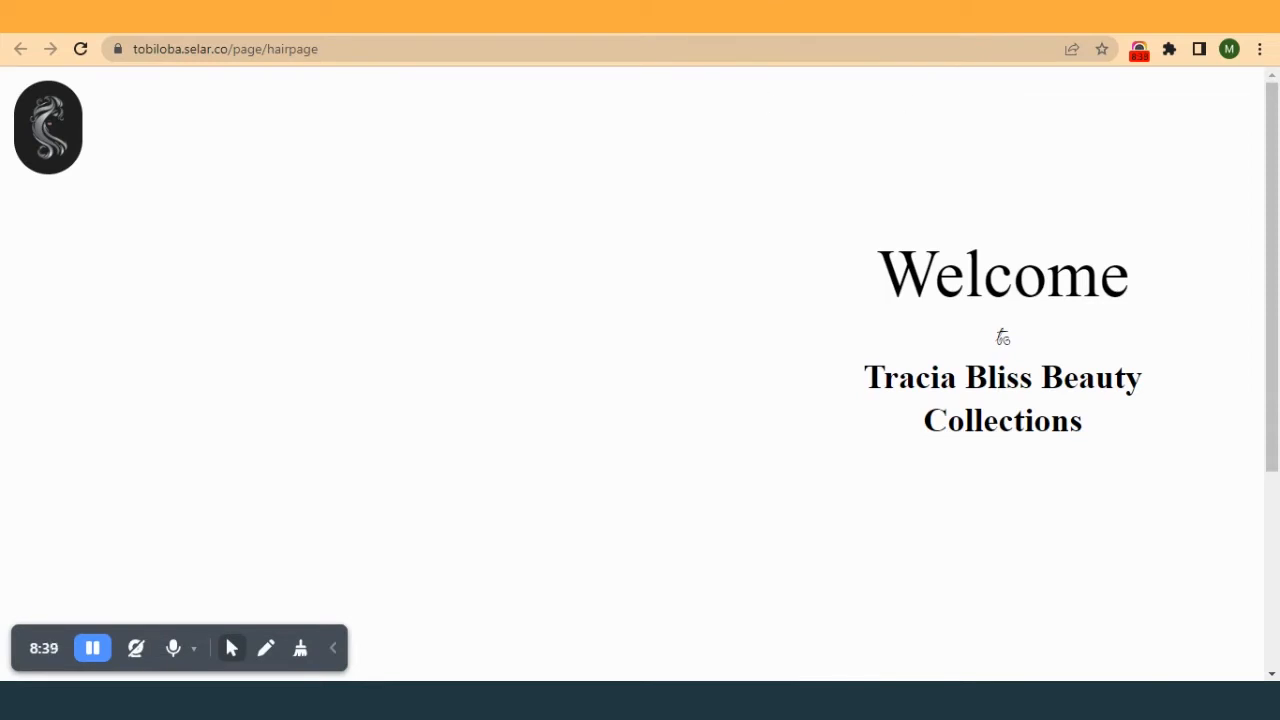
click(870, 16)
scroll(639, 346, up, 1)
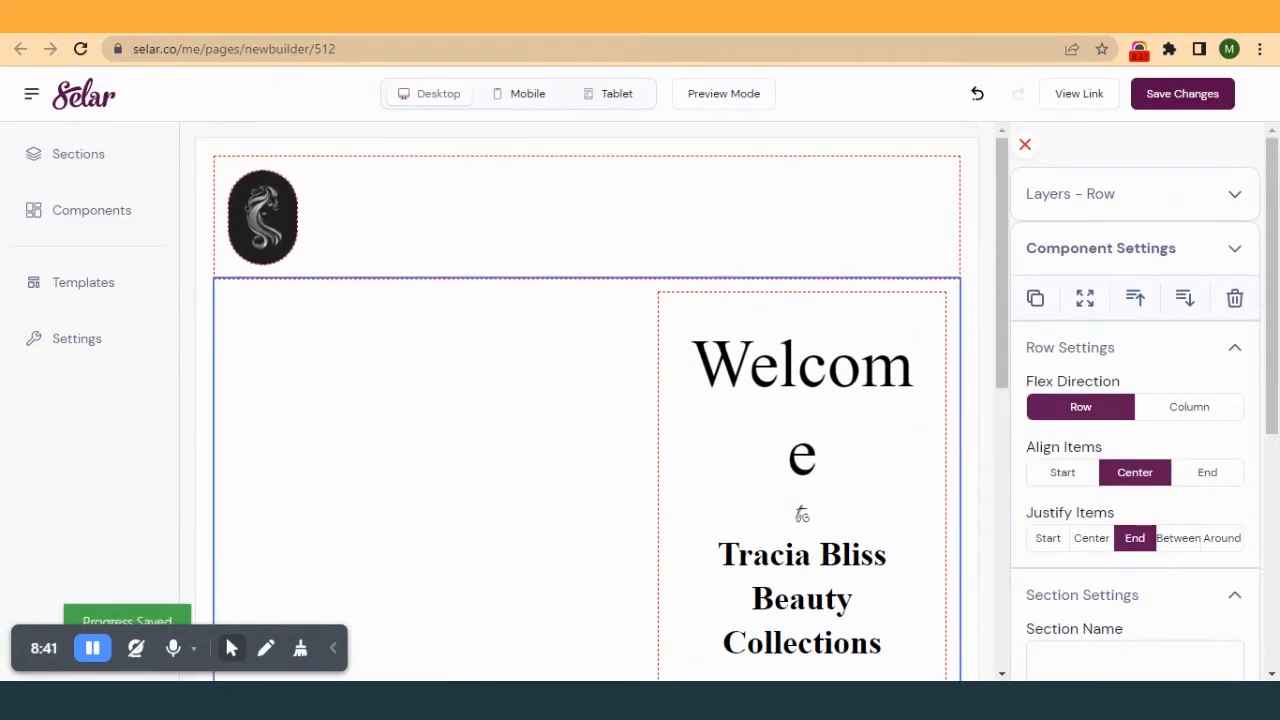
click(700, 16)
scroll(753, 360, down, 3)
scroll(730, 245, up, 3)
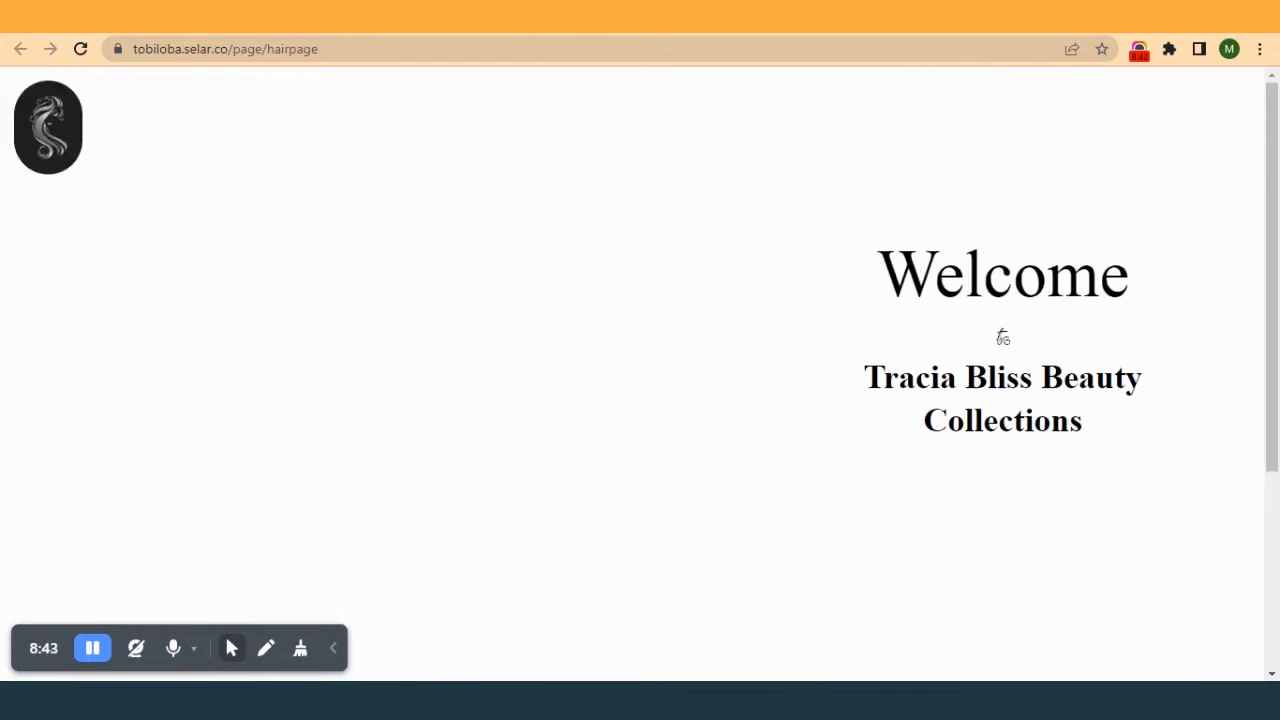
click(880, 16)
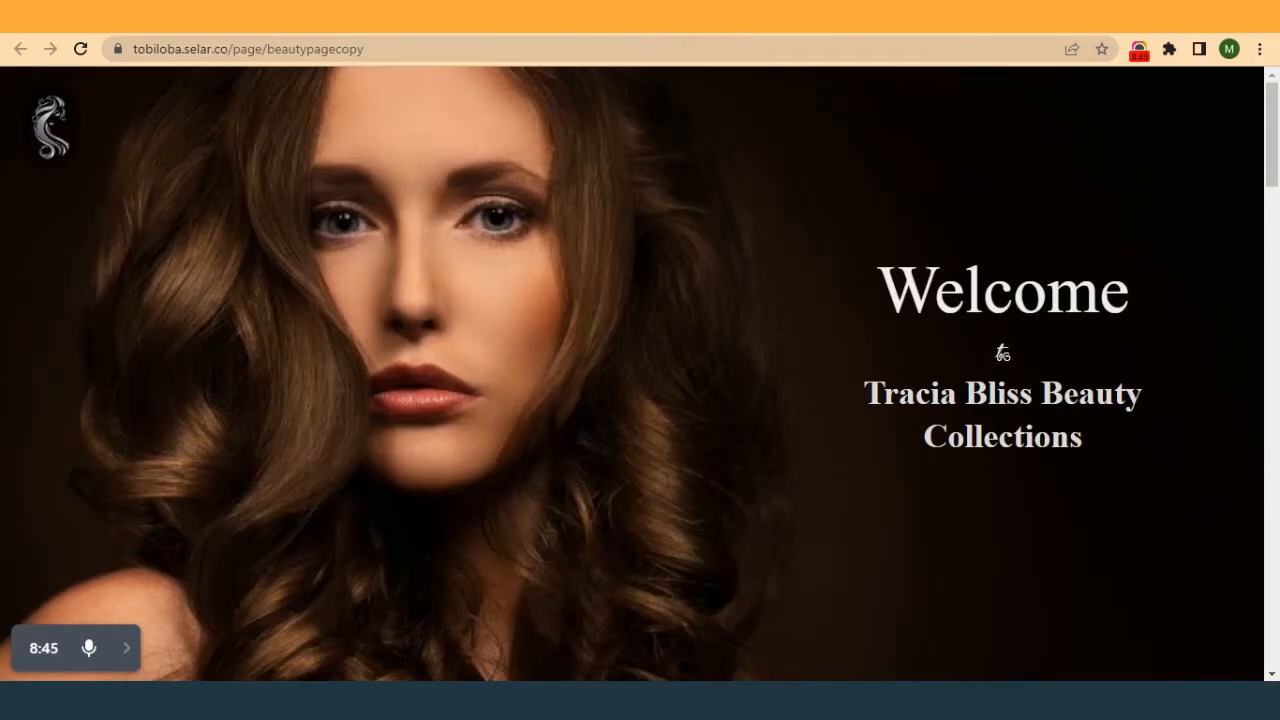
click(700, 16)
click(590, 16)
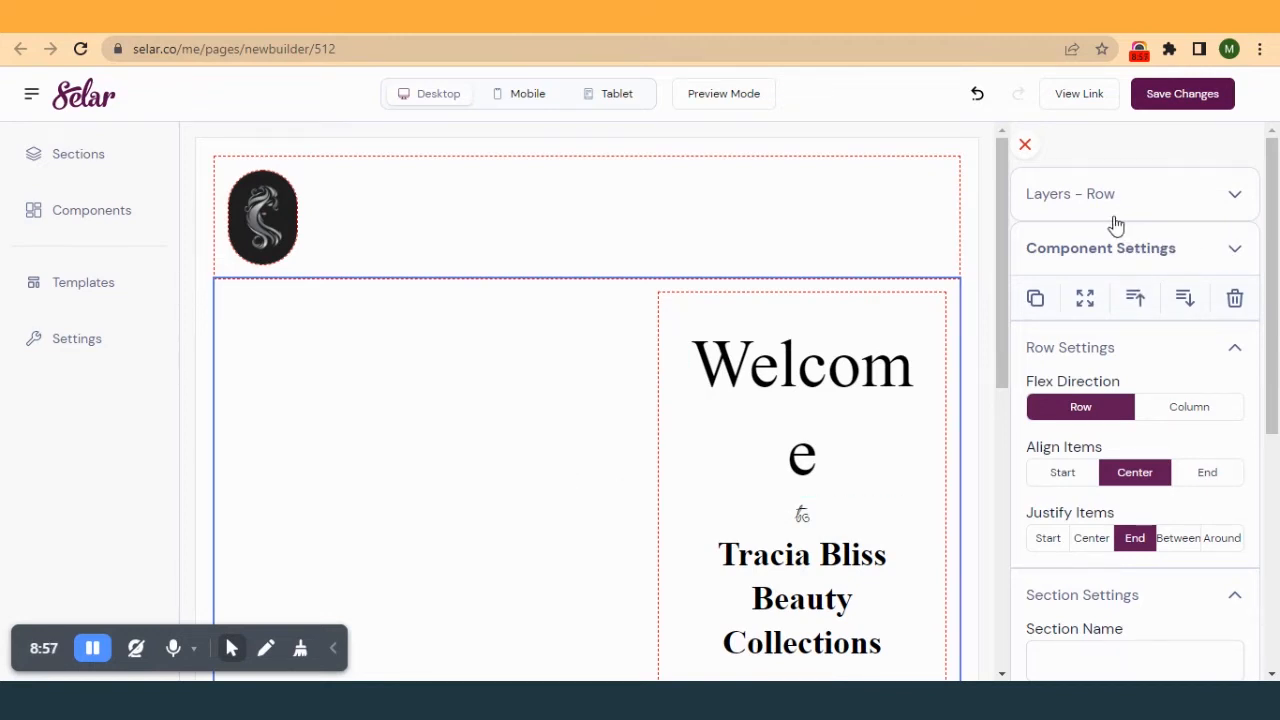
- Move an empty container from below the welcome row to the very start of the page, above the logo row
click(592, 244)
click(566, 375)
click(632, 216)
click(594, 383)
scroll(594, 383, down, 3)
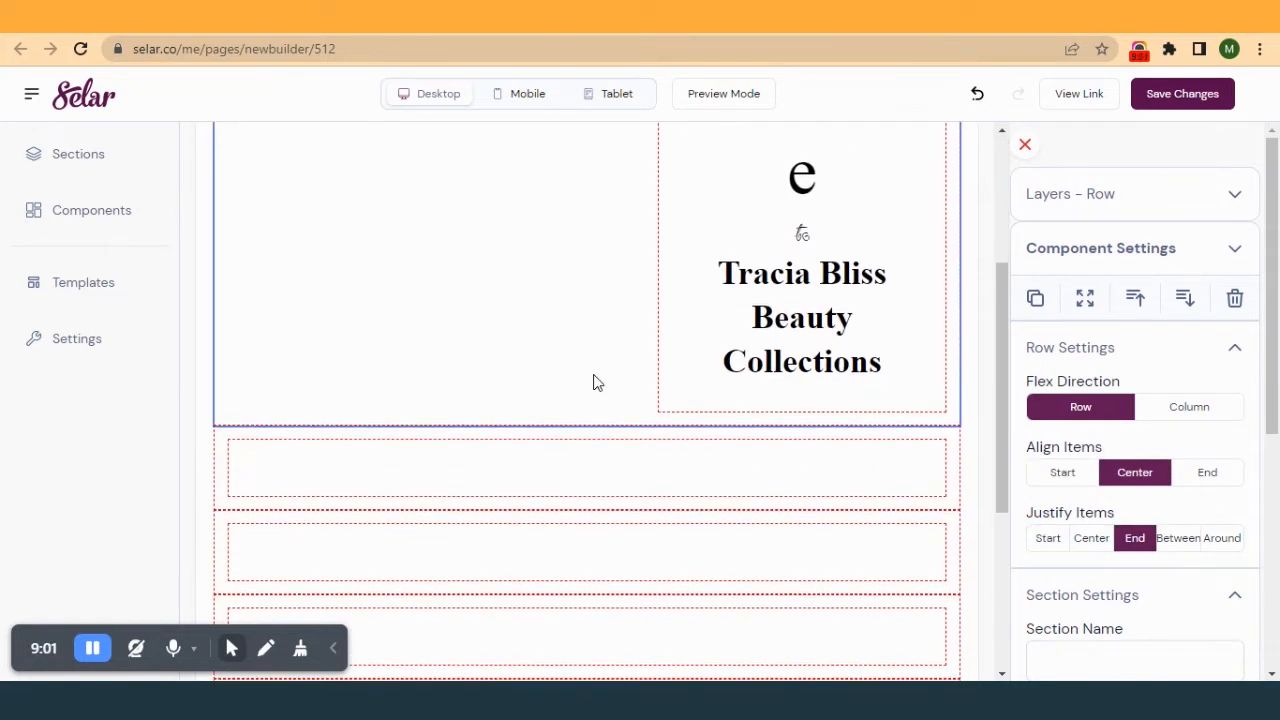
drag(619, 466, 612, 418)
scroll(575, 443, up, 3)
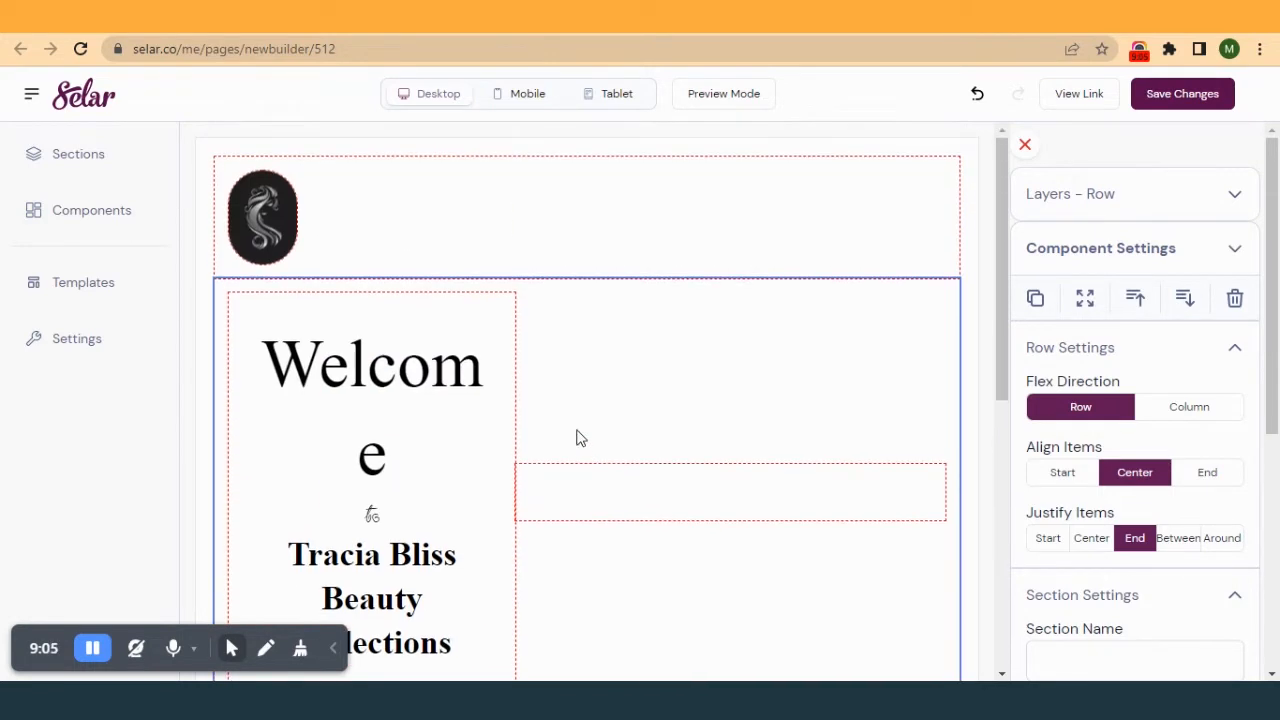
drag(612, 490, 644, 175)
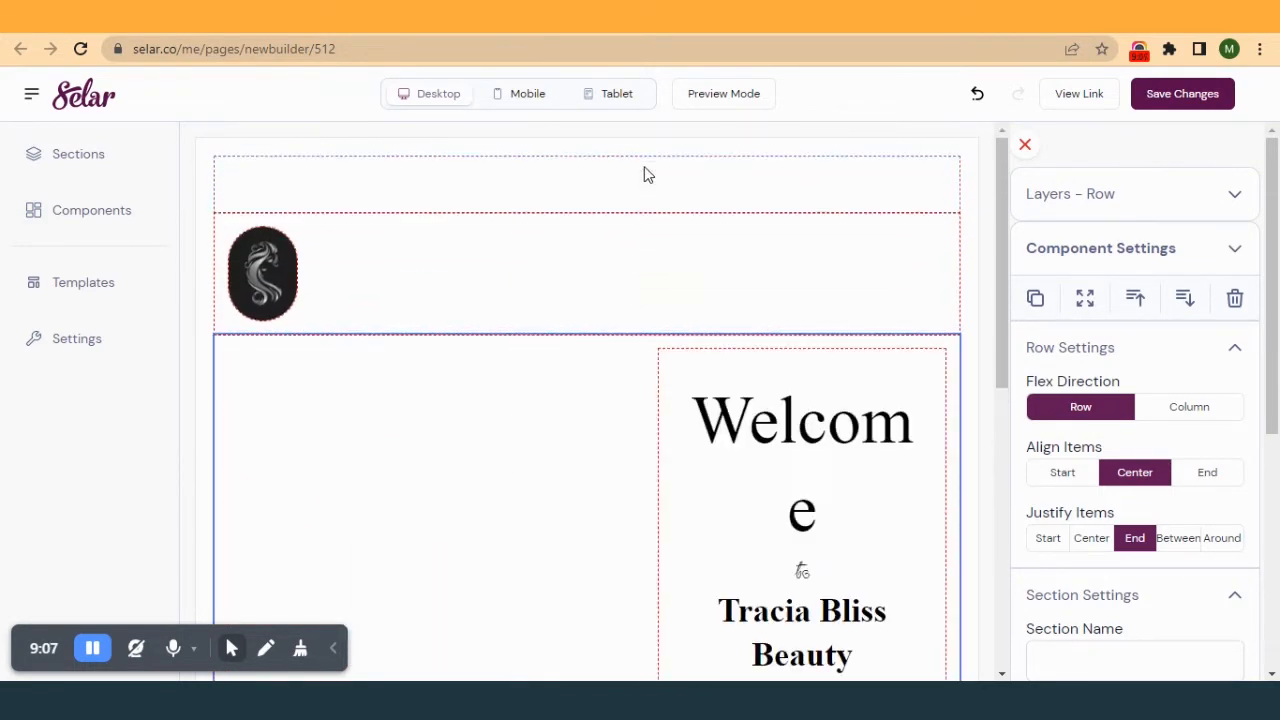
- Move the logo row and the welcome row into the empty container heading the page, keeping the logo first
click(644, 196)
drag(812, 283, 800, 237)
drag(629, 449, 650, 318)
scroll(575, 495, down, 3)
scroll(583, 363, up, 3)
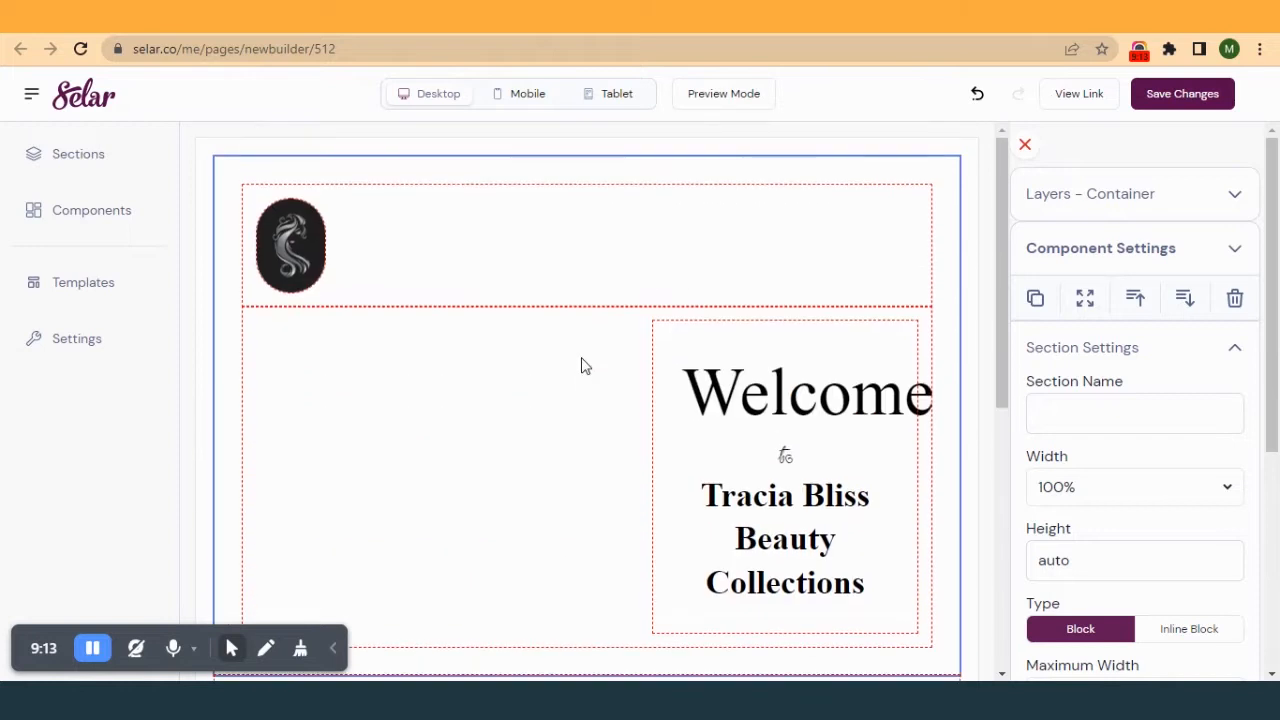
- Enable a background image in the background settings of the container holding the logo and welcome rows
scroll(1111, 432, down, 4)
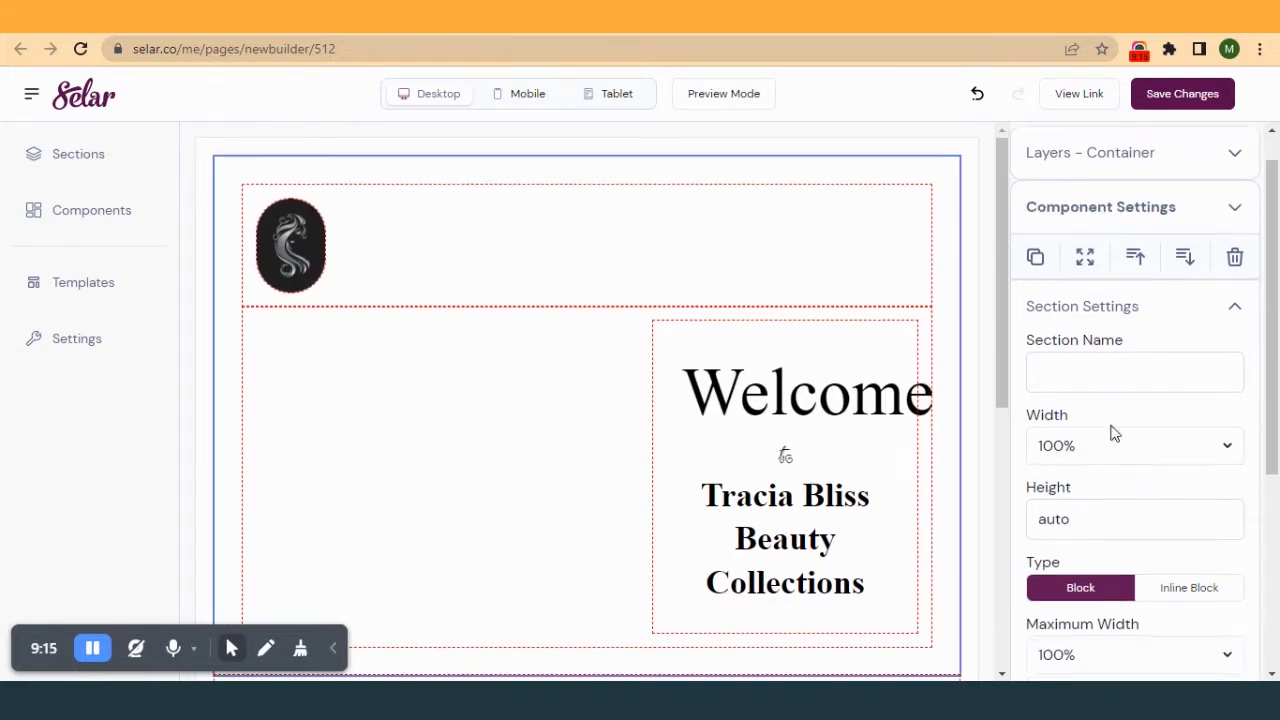
click(1094, 593)
scroll(1090, 555, down, 1)
click(1035, 565)
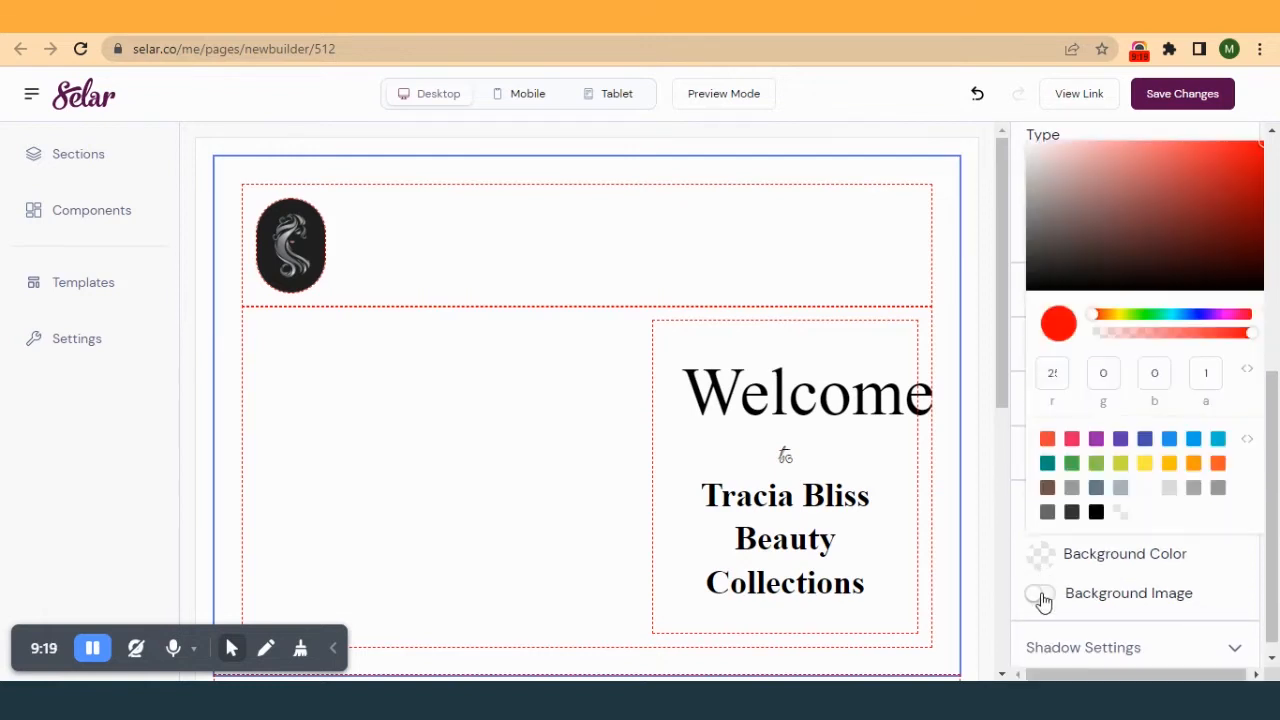
click(1042, 600)
click(1052, 578)
scroll(1058, 610, down, 3)
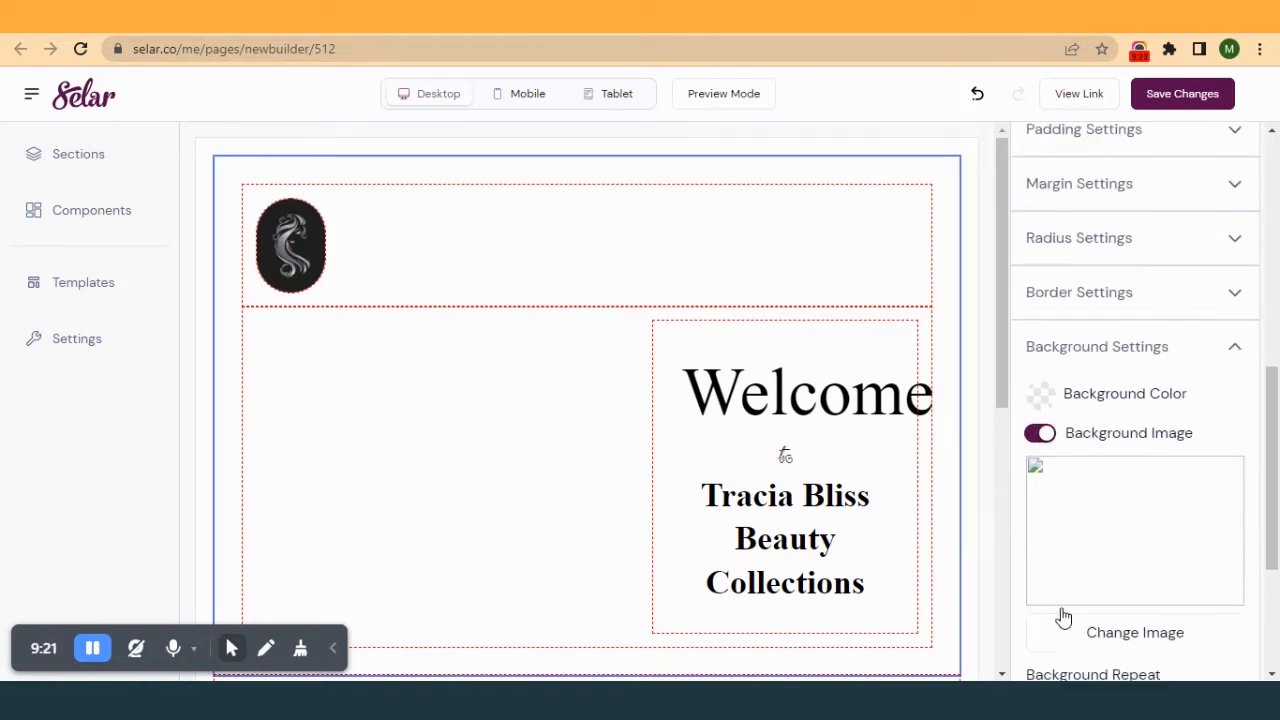
- Choose n-a-1657037278.jpg from the media library as the container's background image
click(1100, 514)
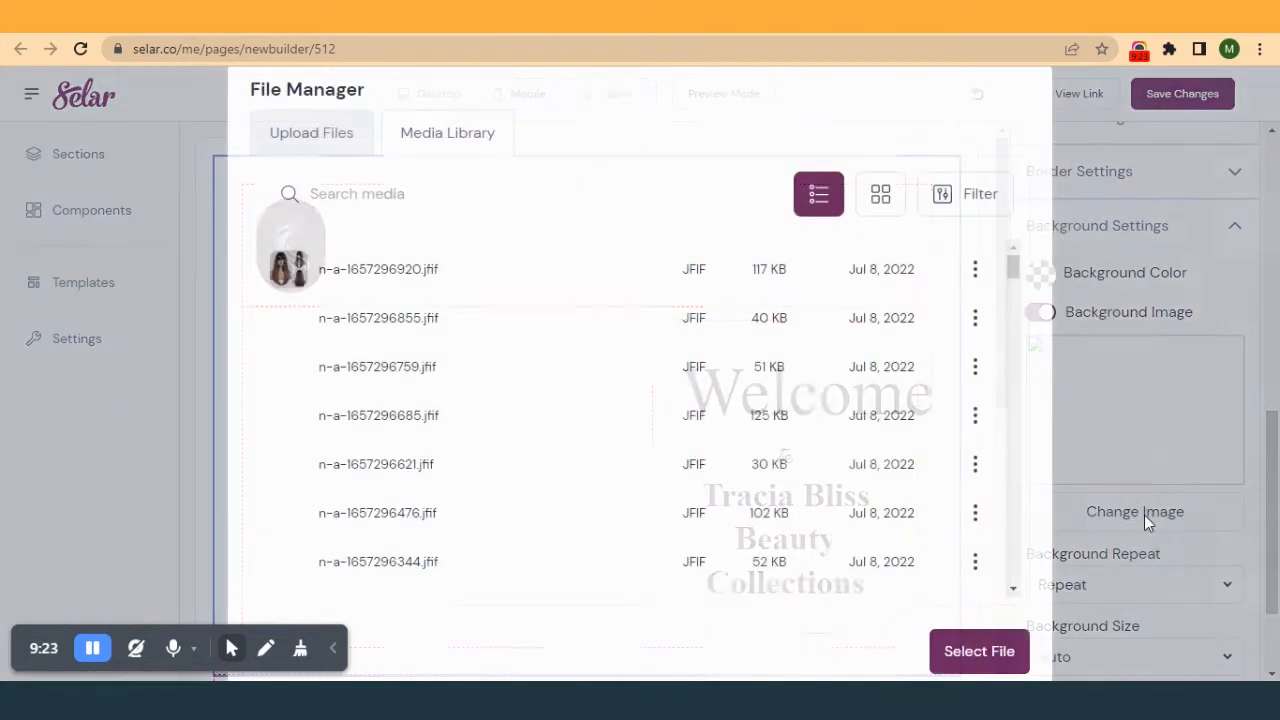
scroll(443, 428, down, 10)
scroll(450, 428, down, 10)
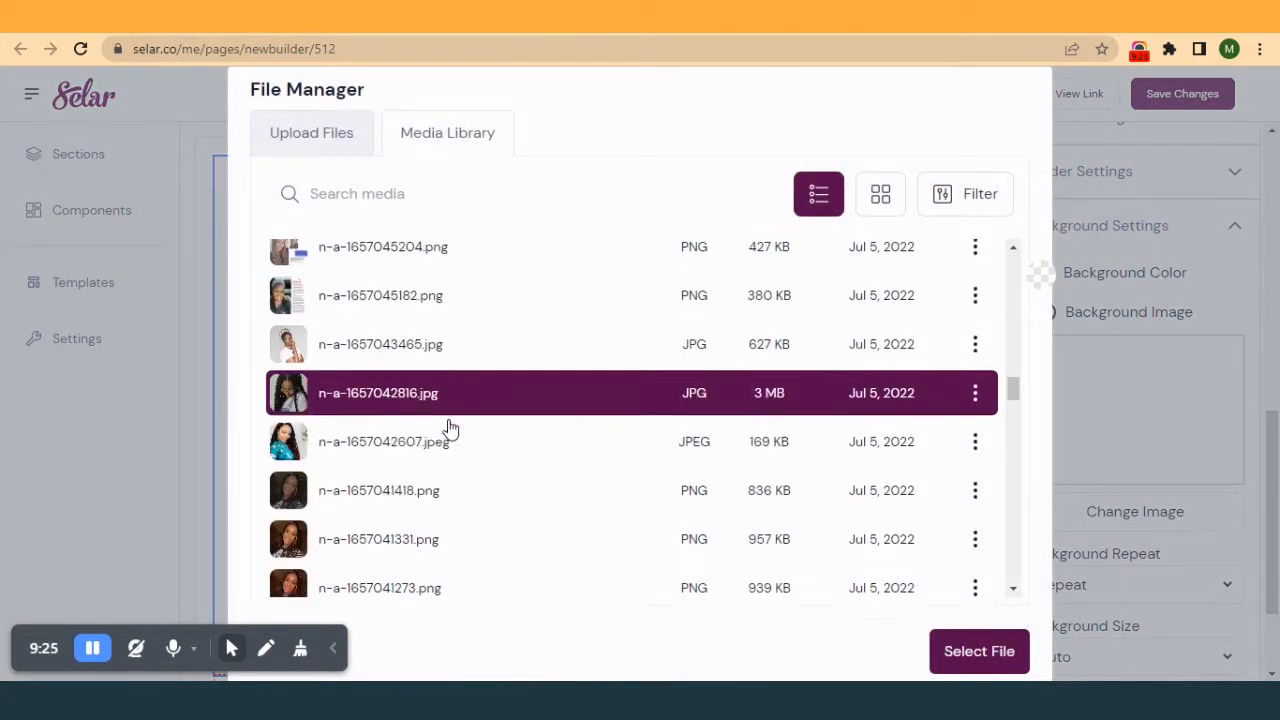
scroll(449, 429, up, 2)
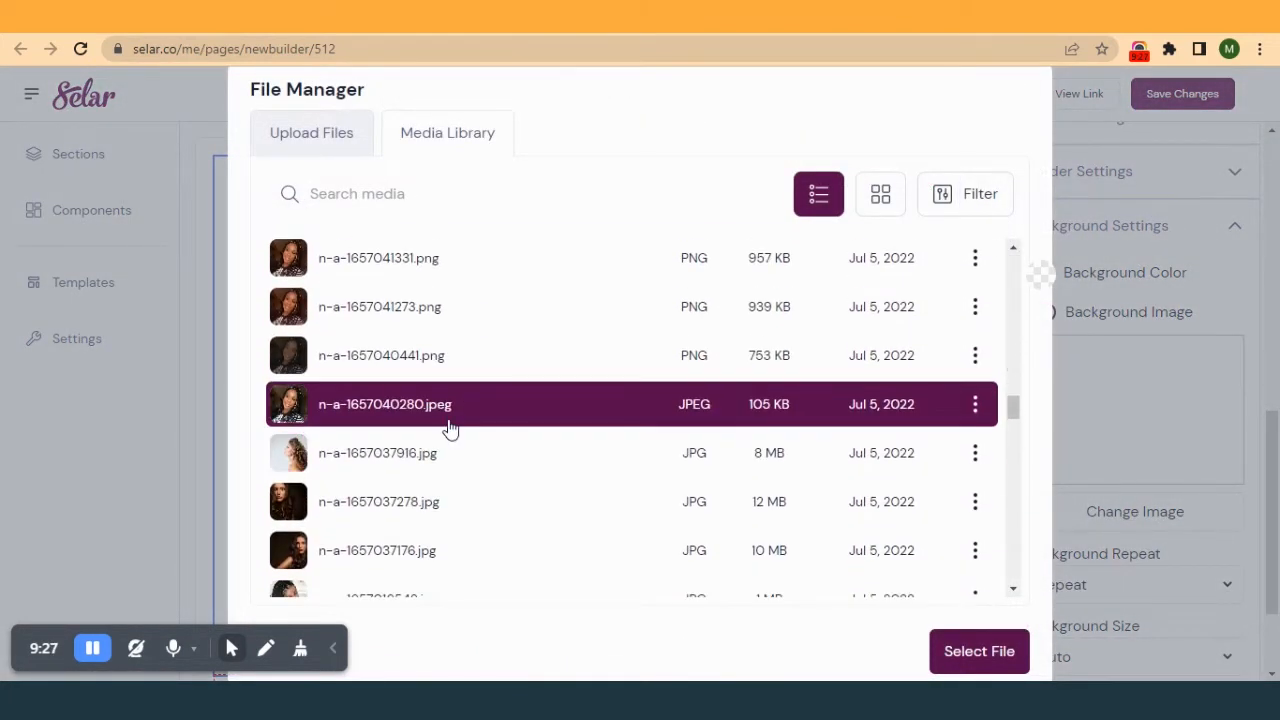
click(414, 500)
click(967, 668)
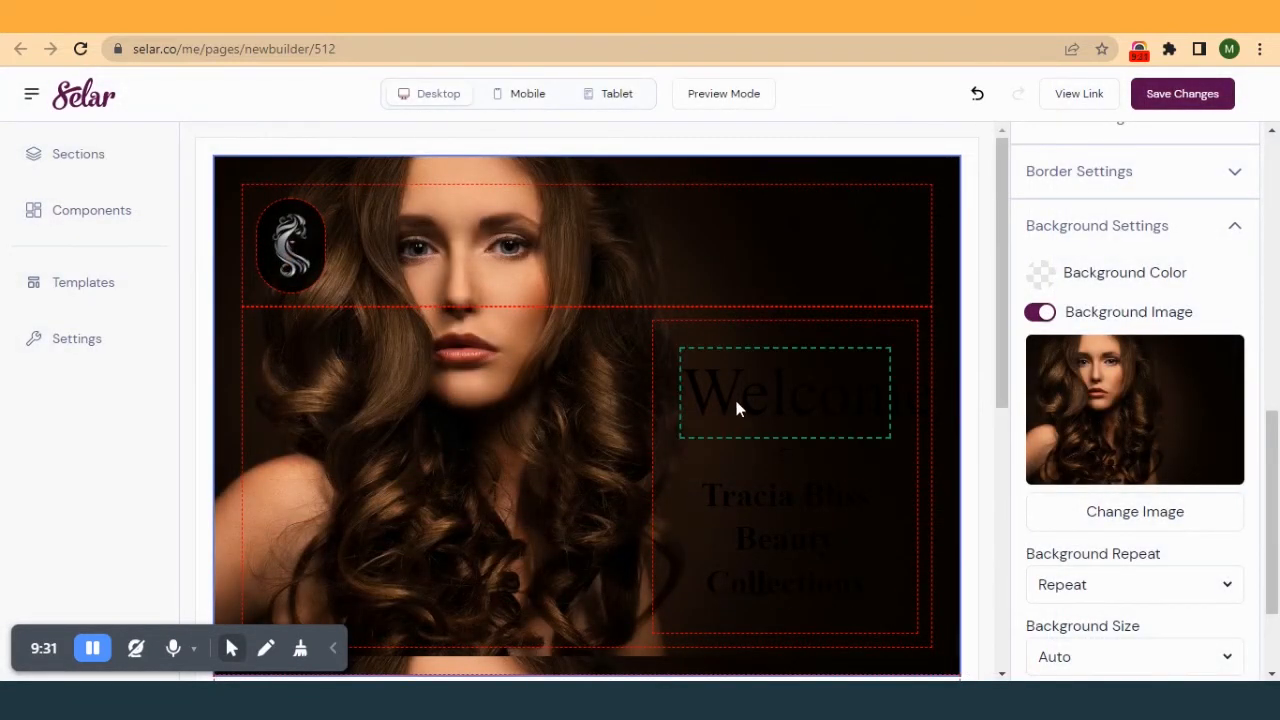
- Inspect the background across the container, save the changes and reload the live hair page to check it
scroll(521, 420, down, 3)
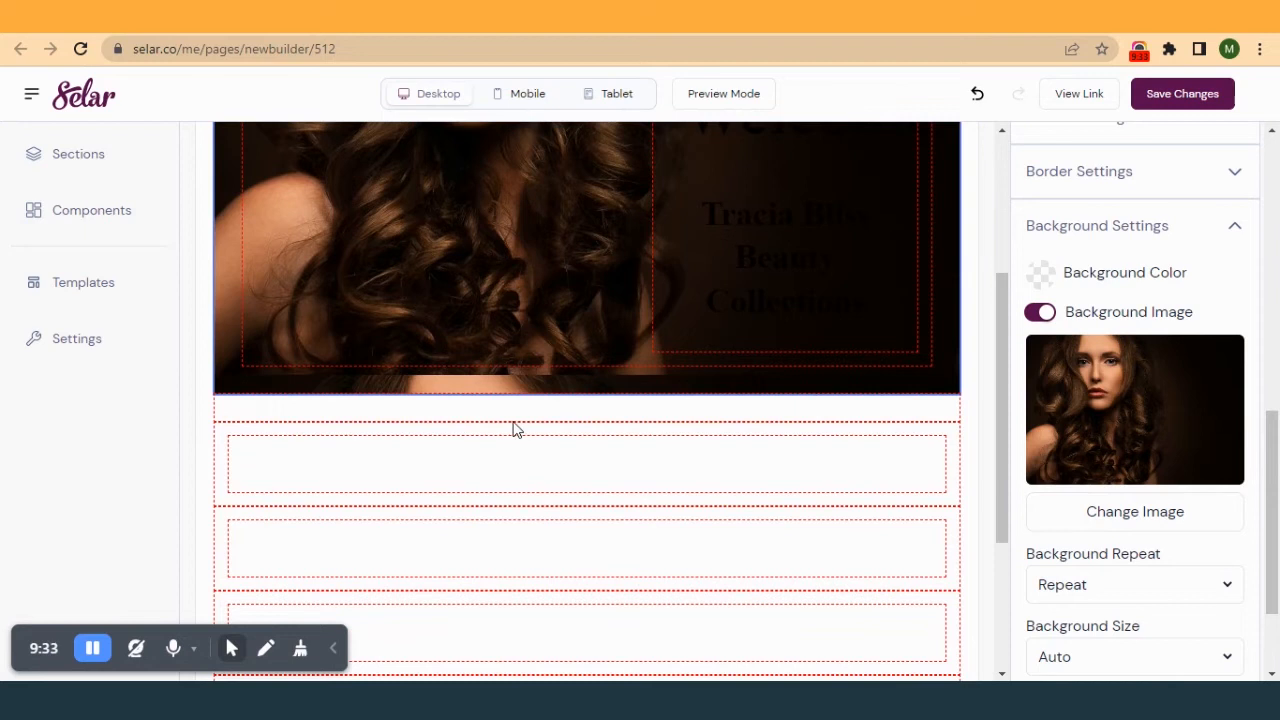
scroll(515, 428, up, 1)
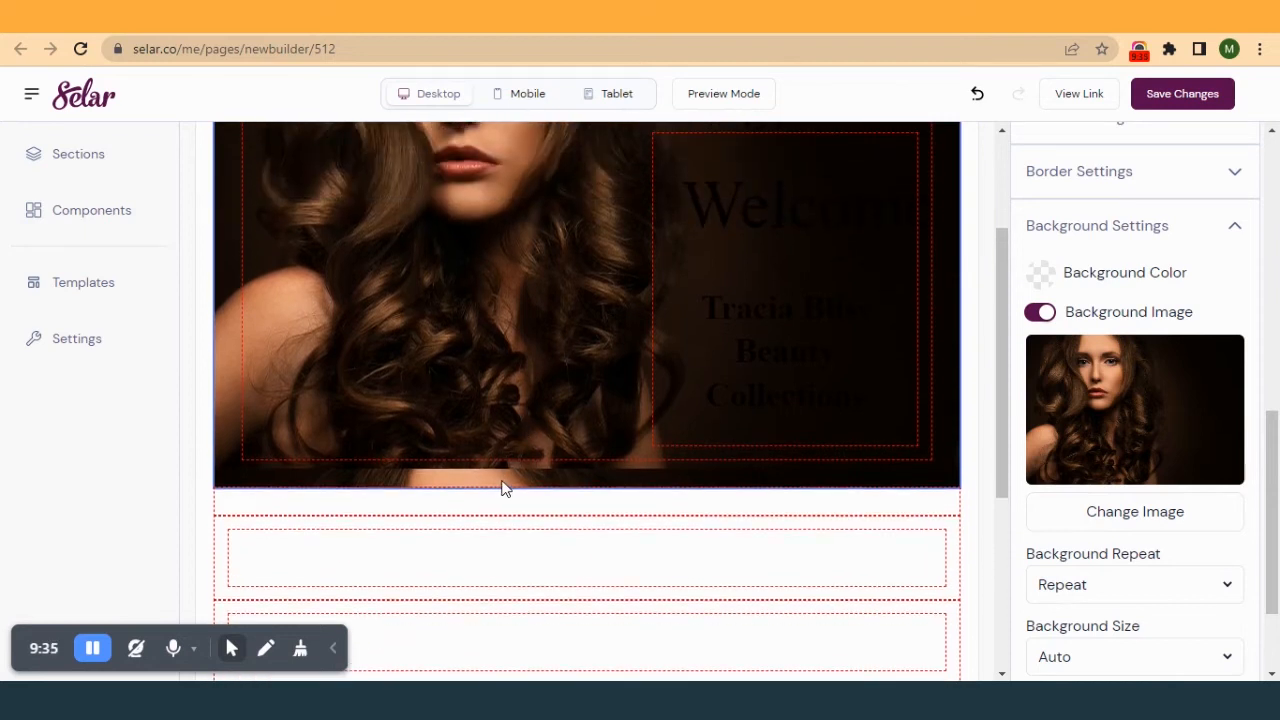
scroll(539, 291, up, 2)
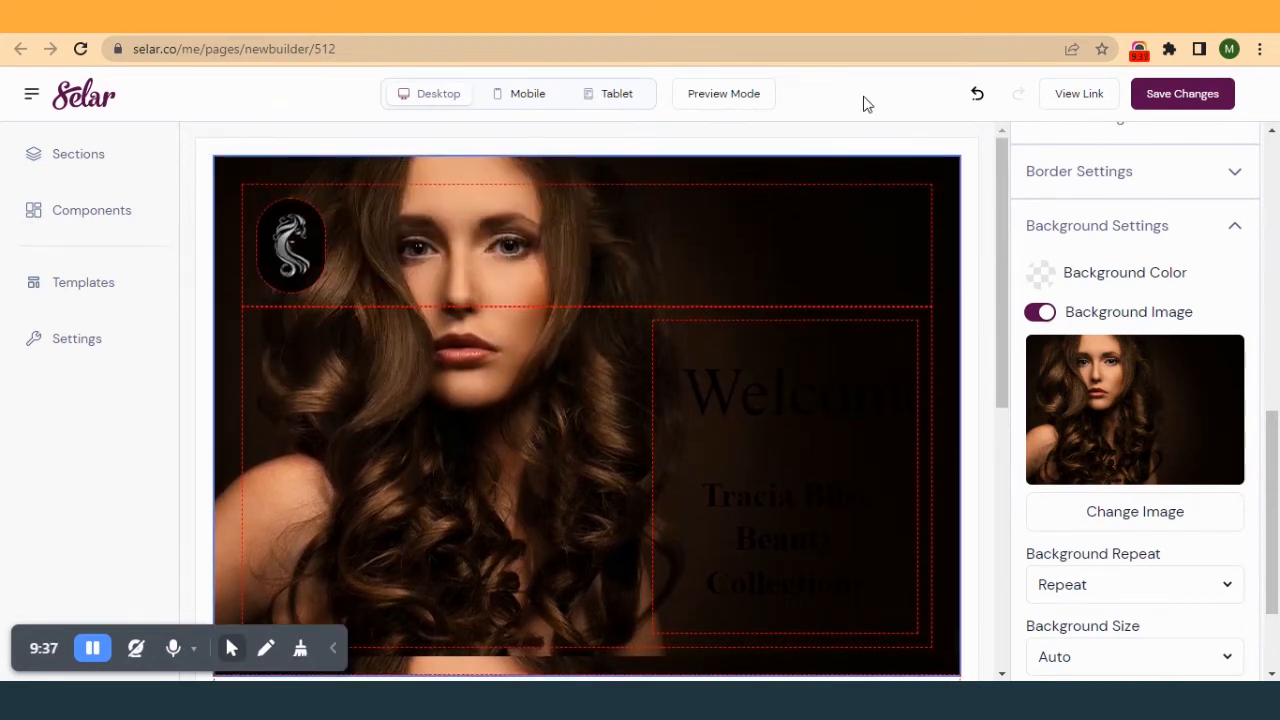
click(1166, 98)
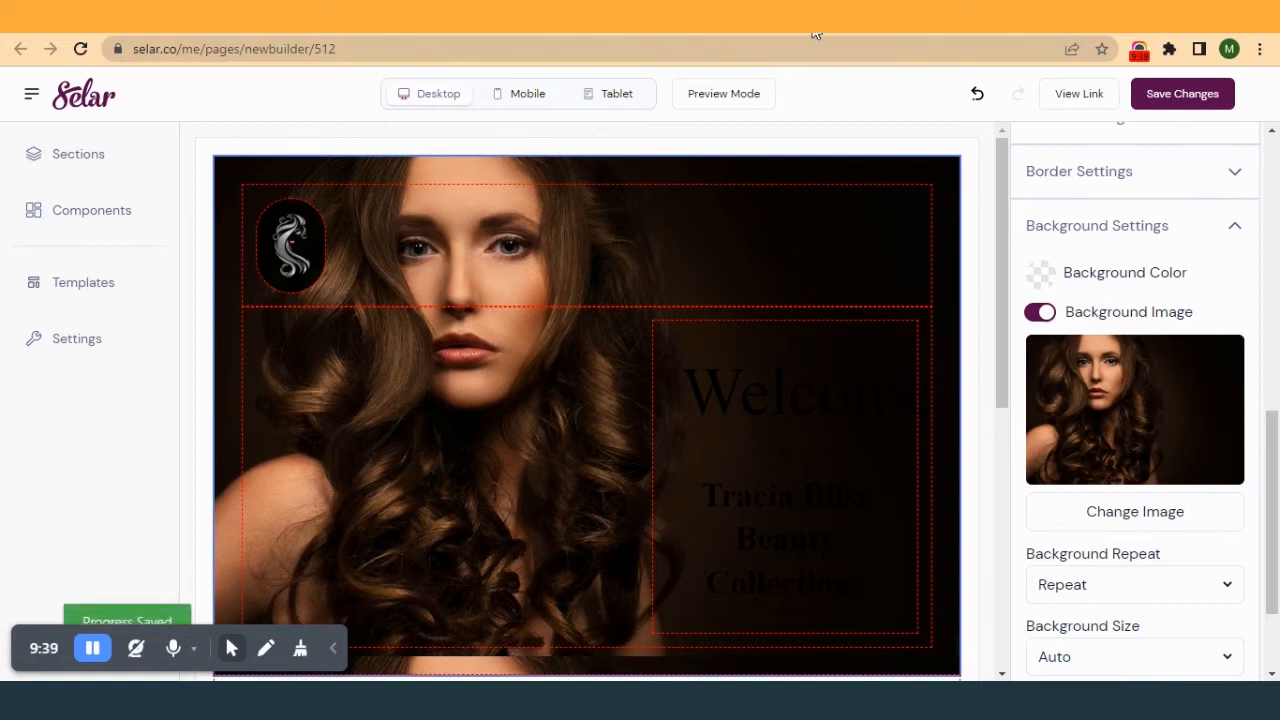
click(287, 20)
click(82, 53)
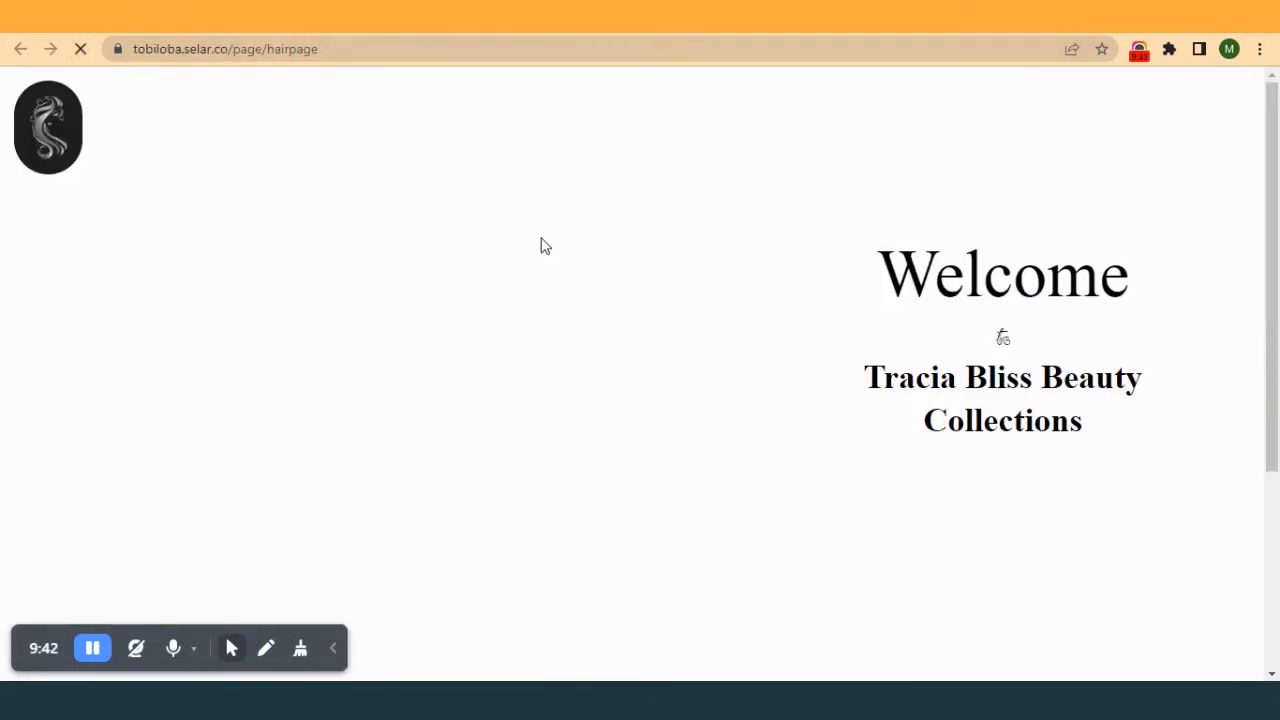
scroll(530, 282, up, 1)
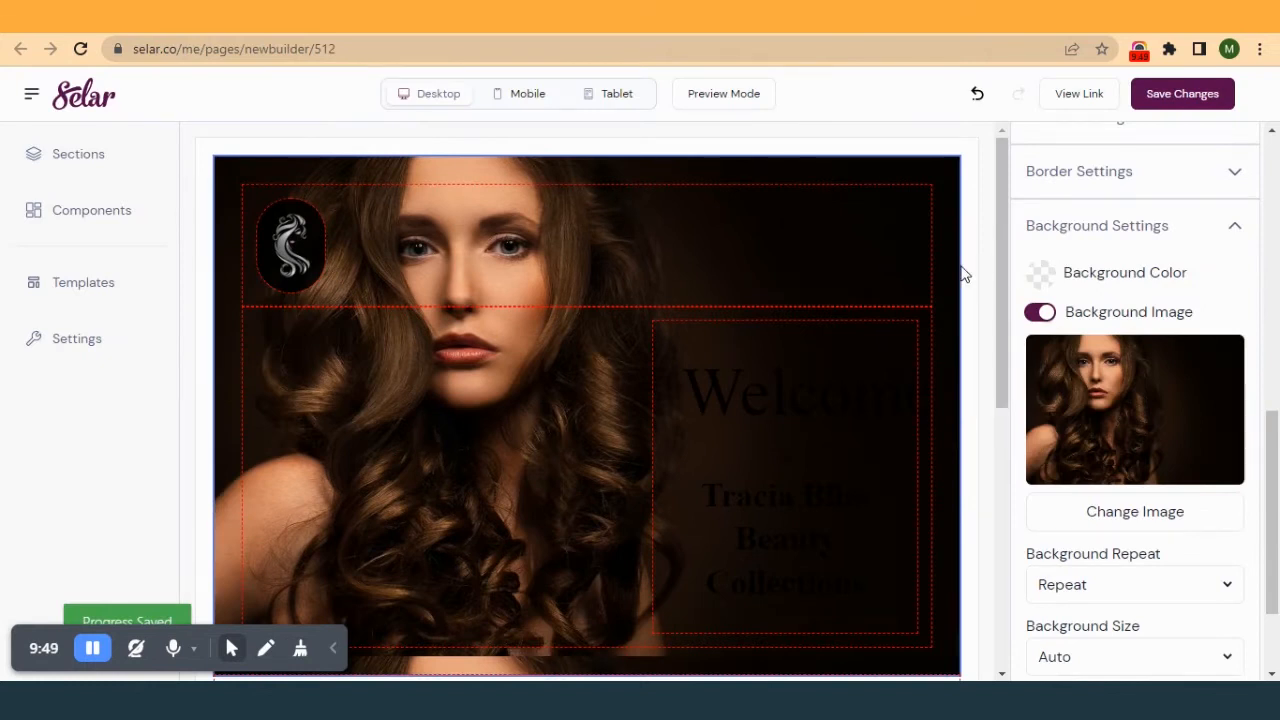
- Set the container's Background Repeat to No Repeat and its Background Size to Cover
scroll(1066, 386, down, 2)
click(1104, 446)
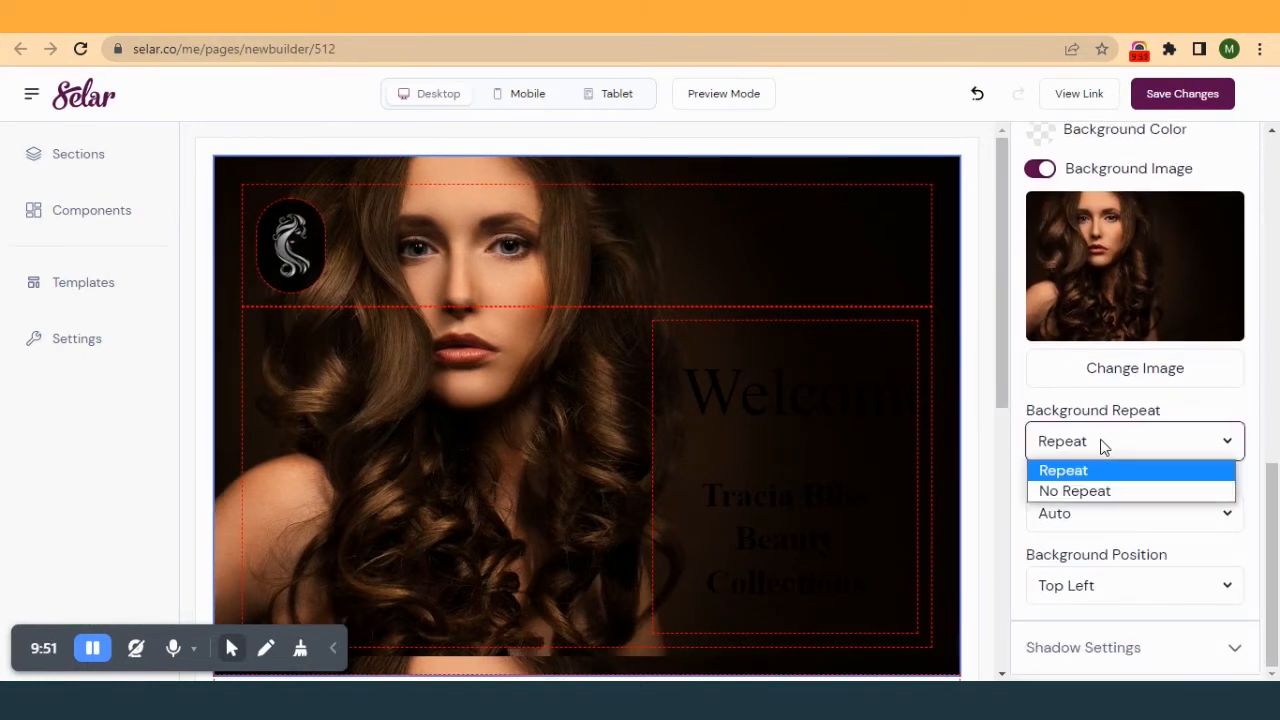
click(1110, 490)
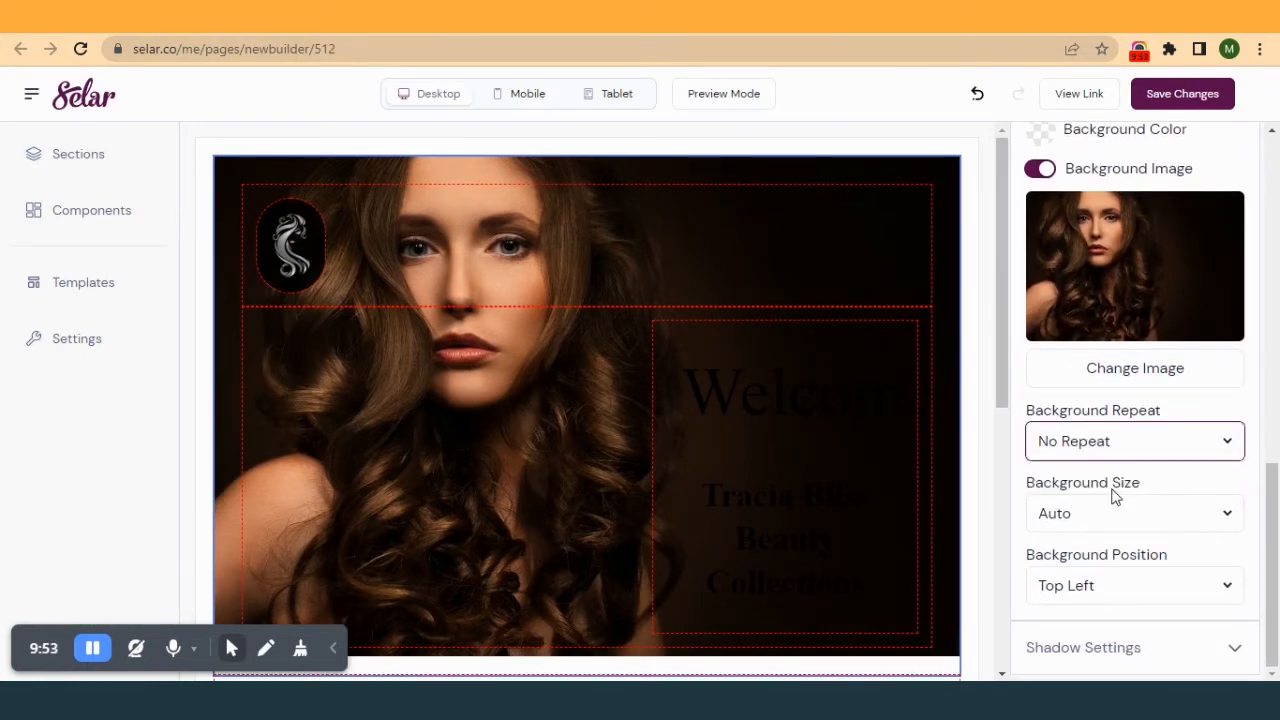
scroll(660, 449, down, 2)
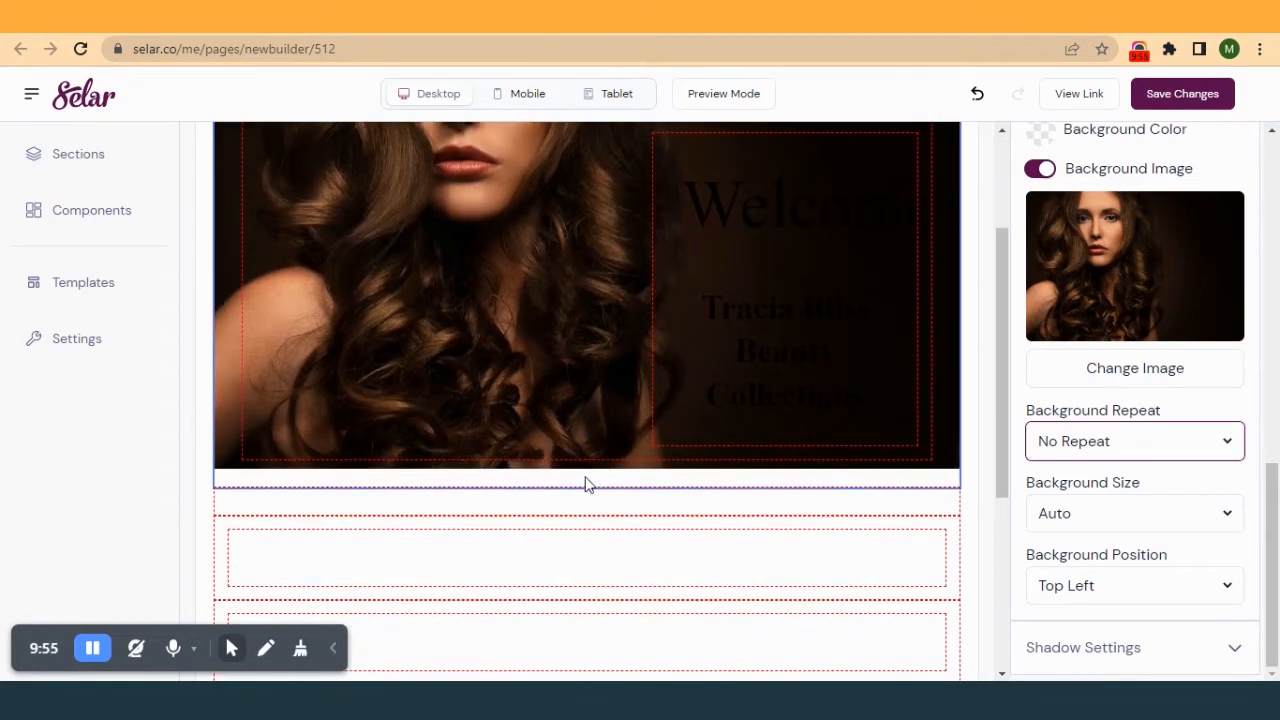
click(1109, 520)
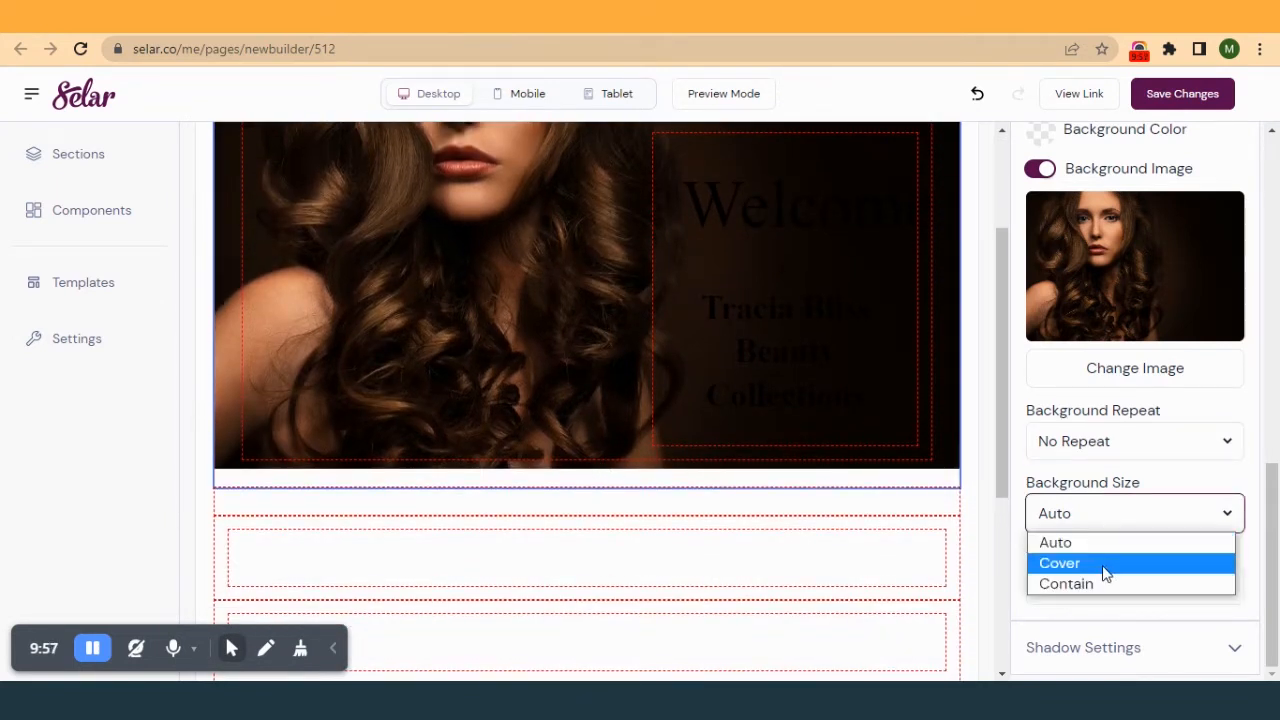
click(1107, 565)
scroll(782, 312, up, 2)
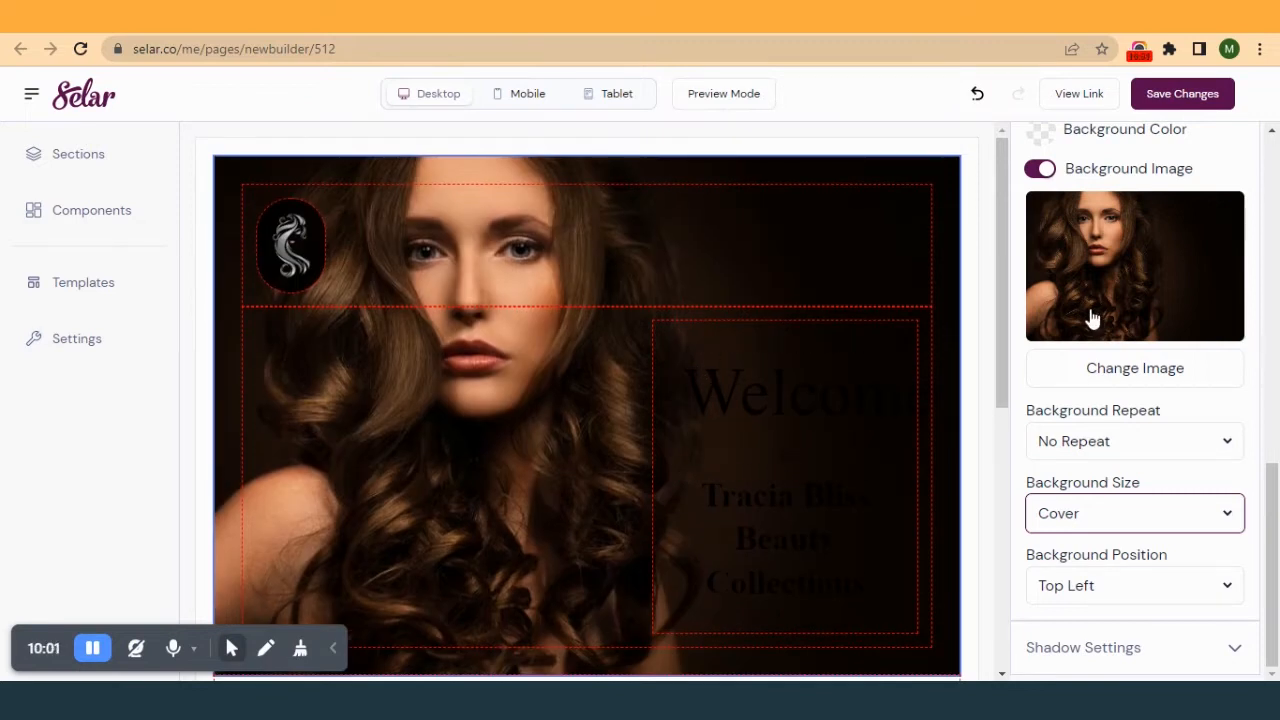
- Check the live hair page, try the Left Center background position and set the container's Background Position to Top Center
click(757, 17)
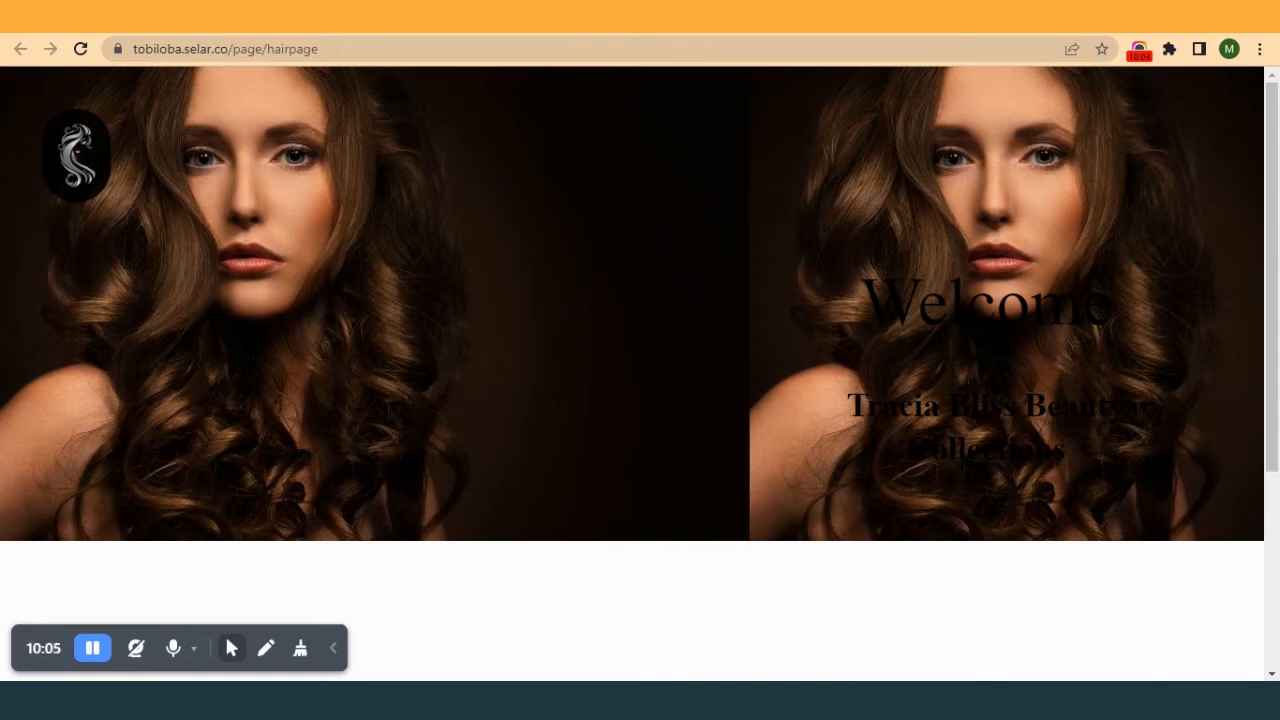
click(630, 17)
click(1108, 592)
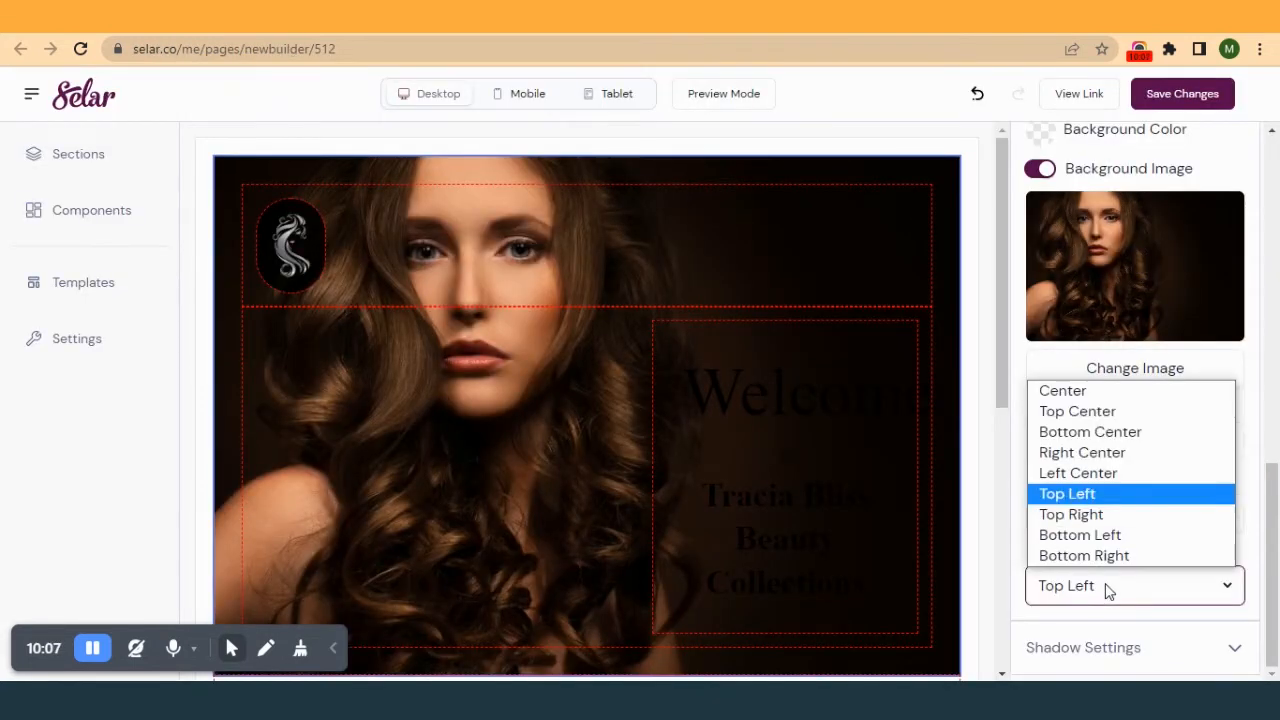
click(1104, 418)
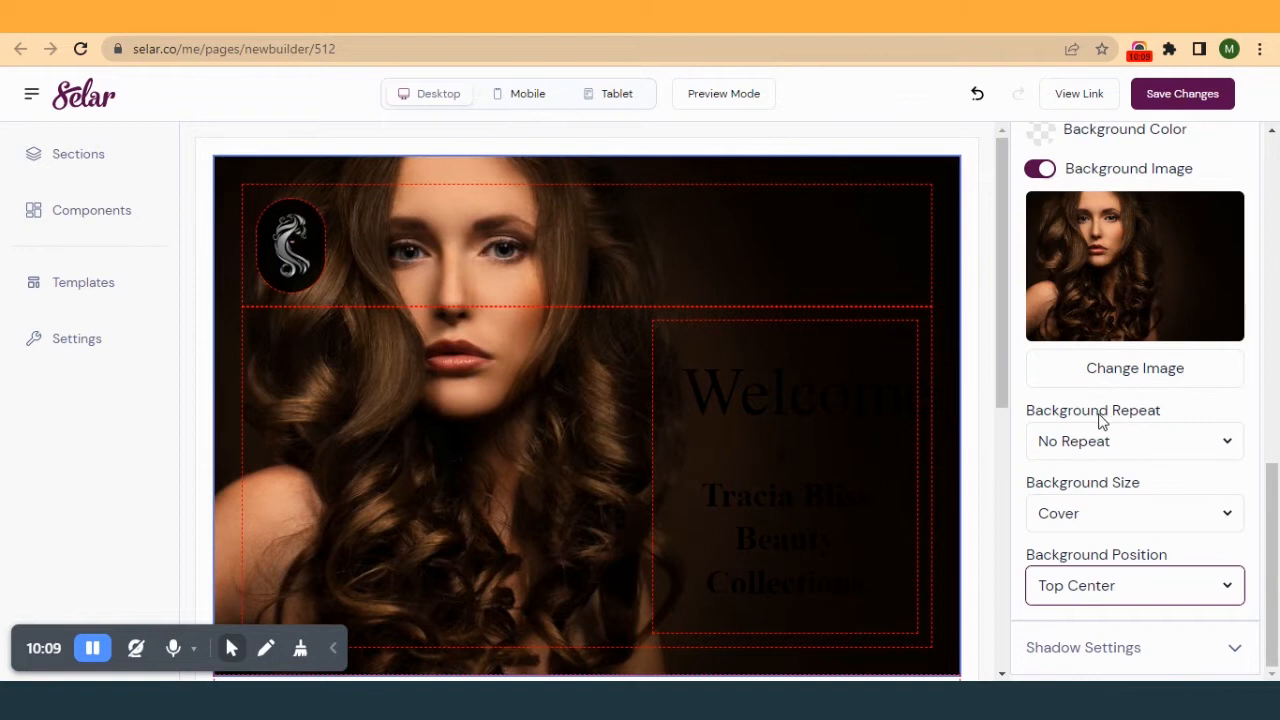
click(1114, 588)
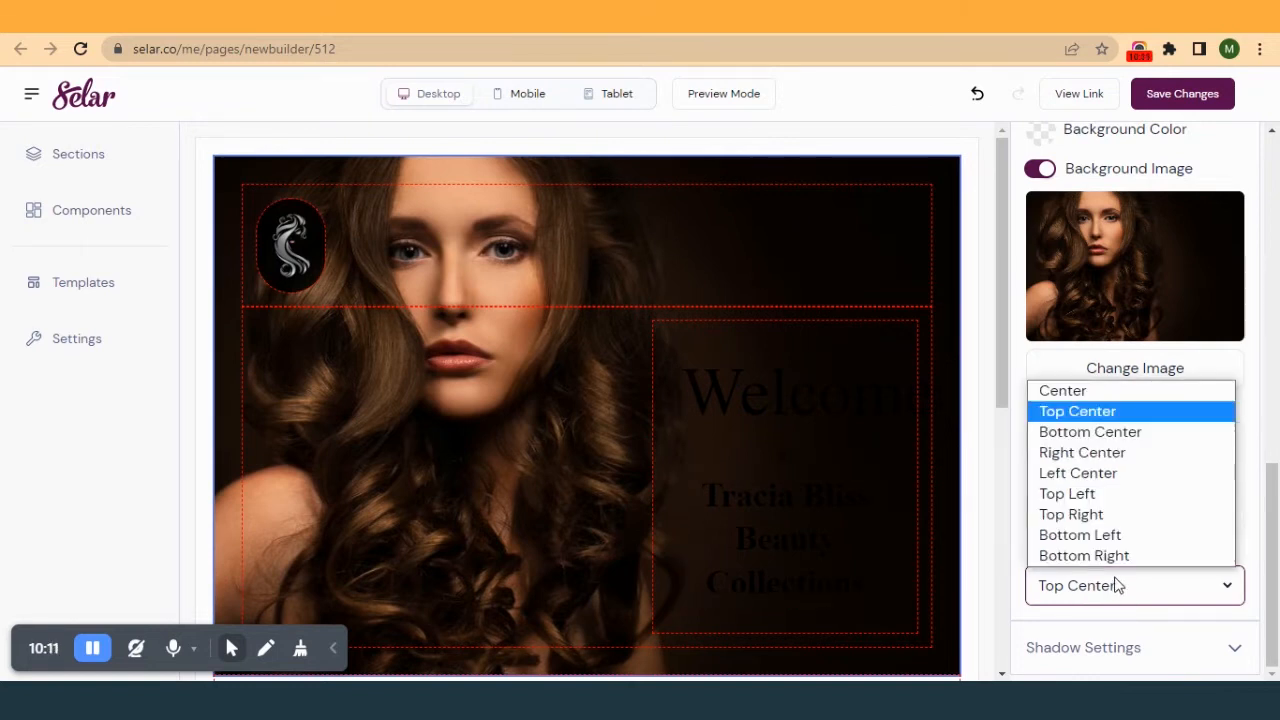
click(1103, 471)
click(1148, 586)
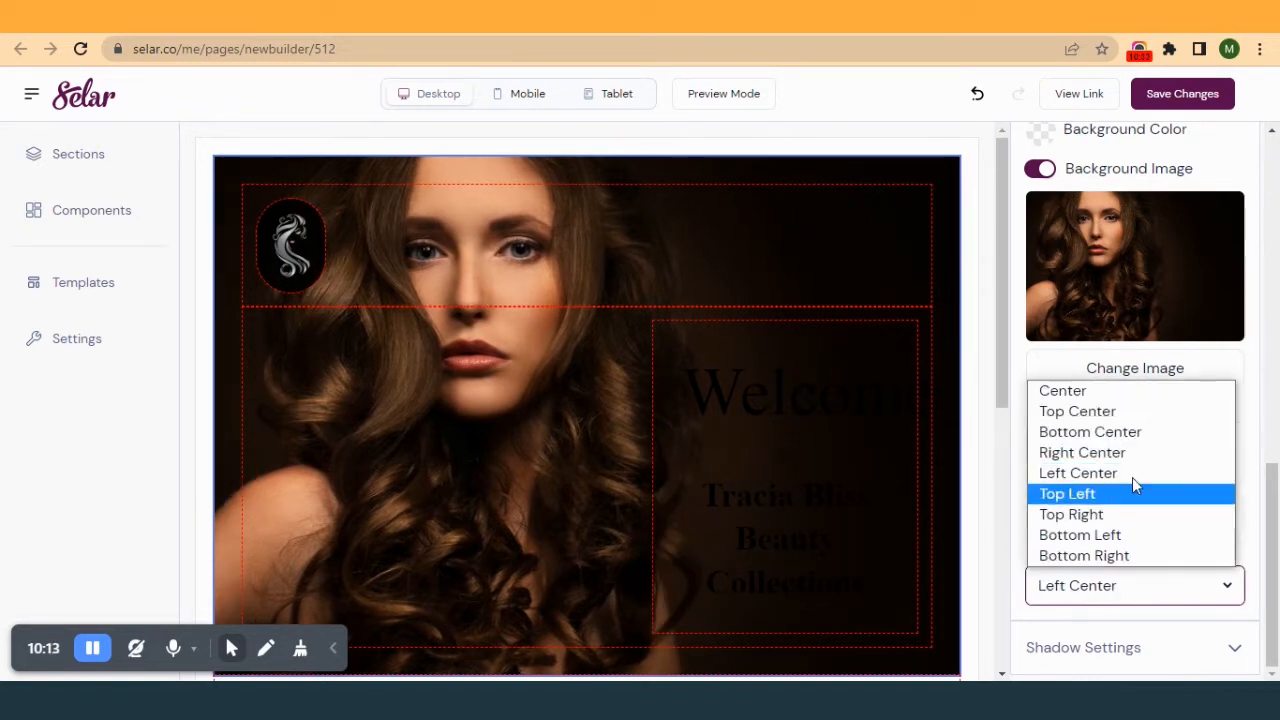
click(1134, 418)
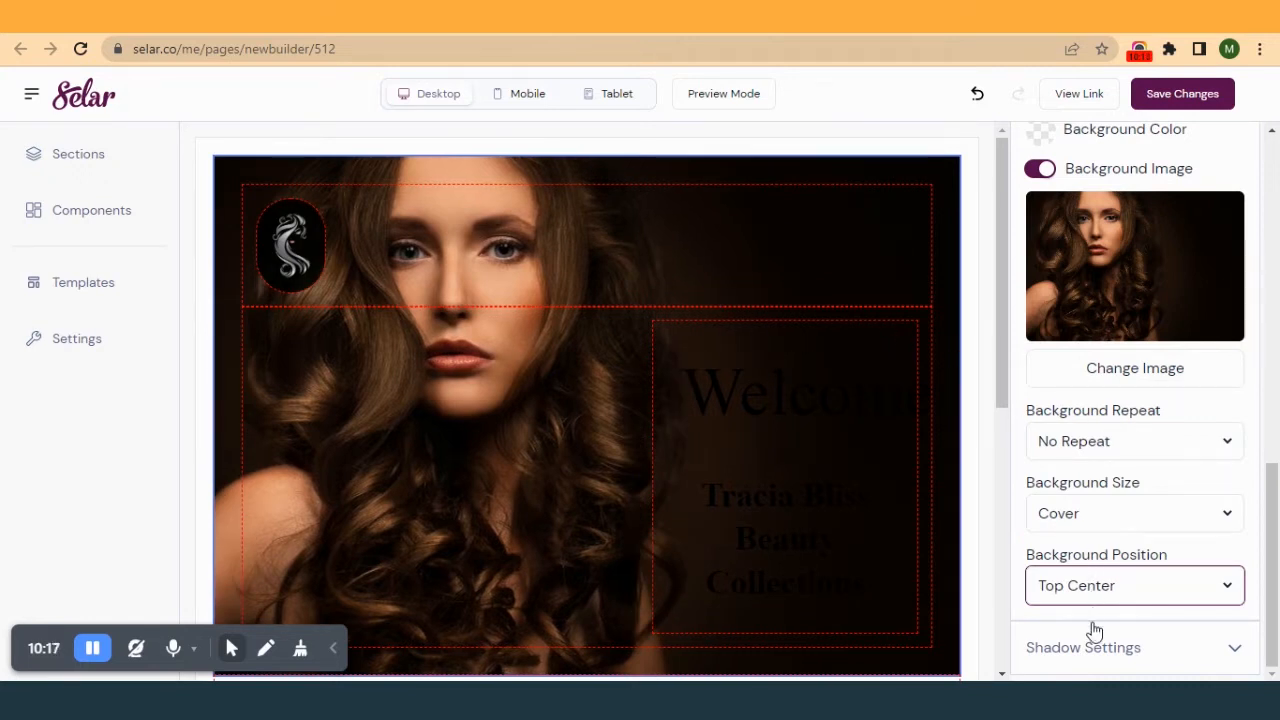
scroll(1137, 425, up, 4)
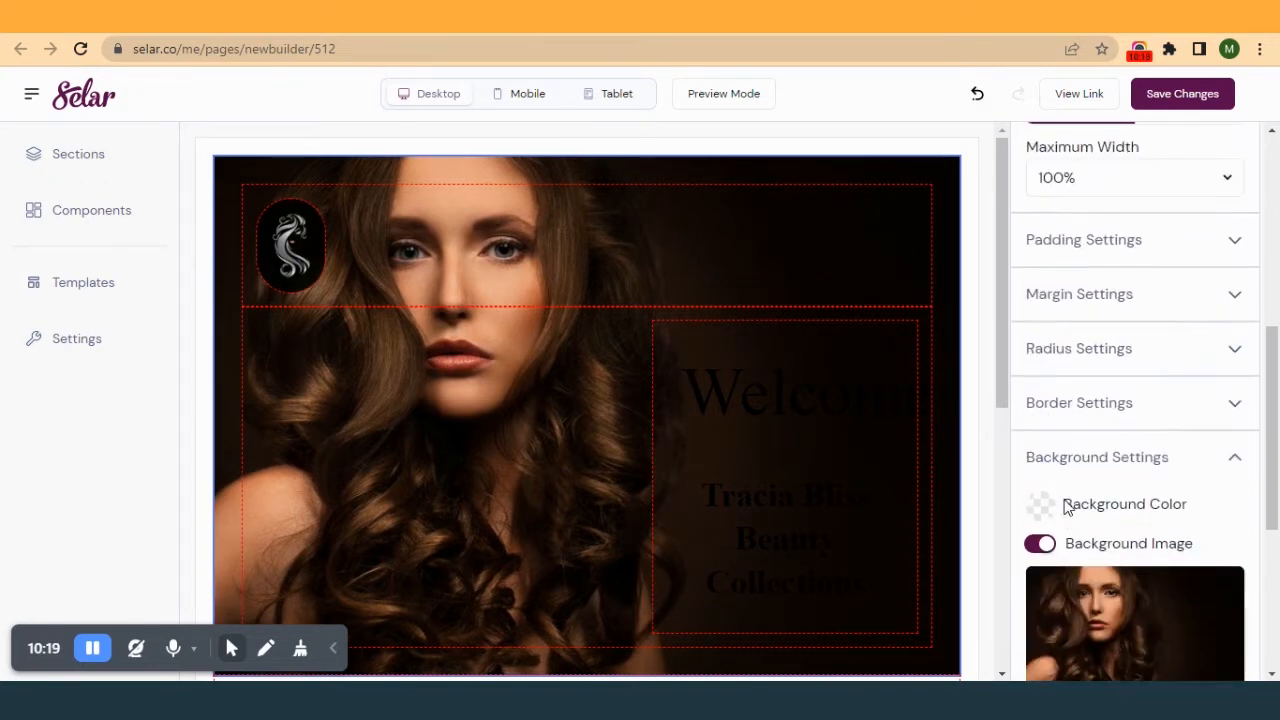
- Set the text color of the "Welcome" heading to white (#ffffff)
click(1073, 456)
click(805, 392)
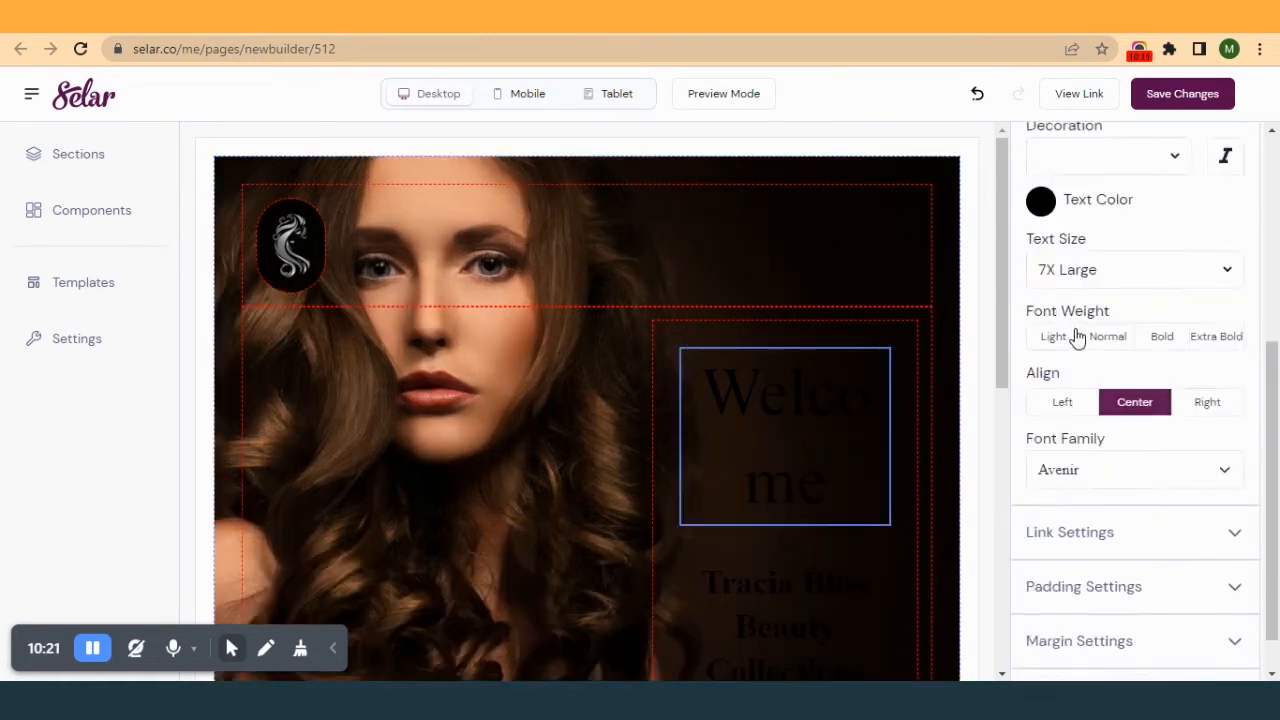
scroll(1091, 354, down, 3)
click(1045, 302)
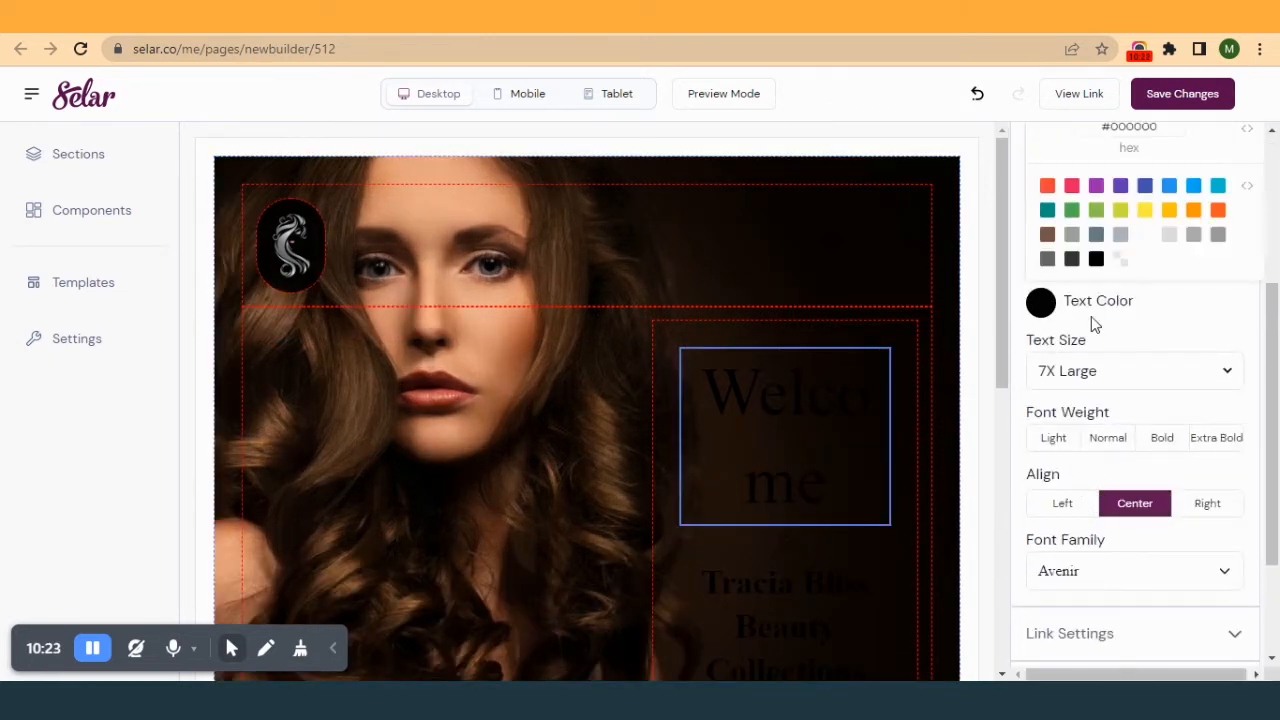
click(1145, 236)
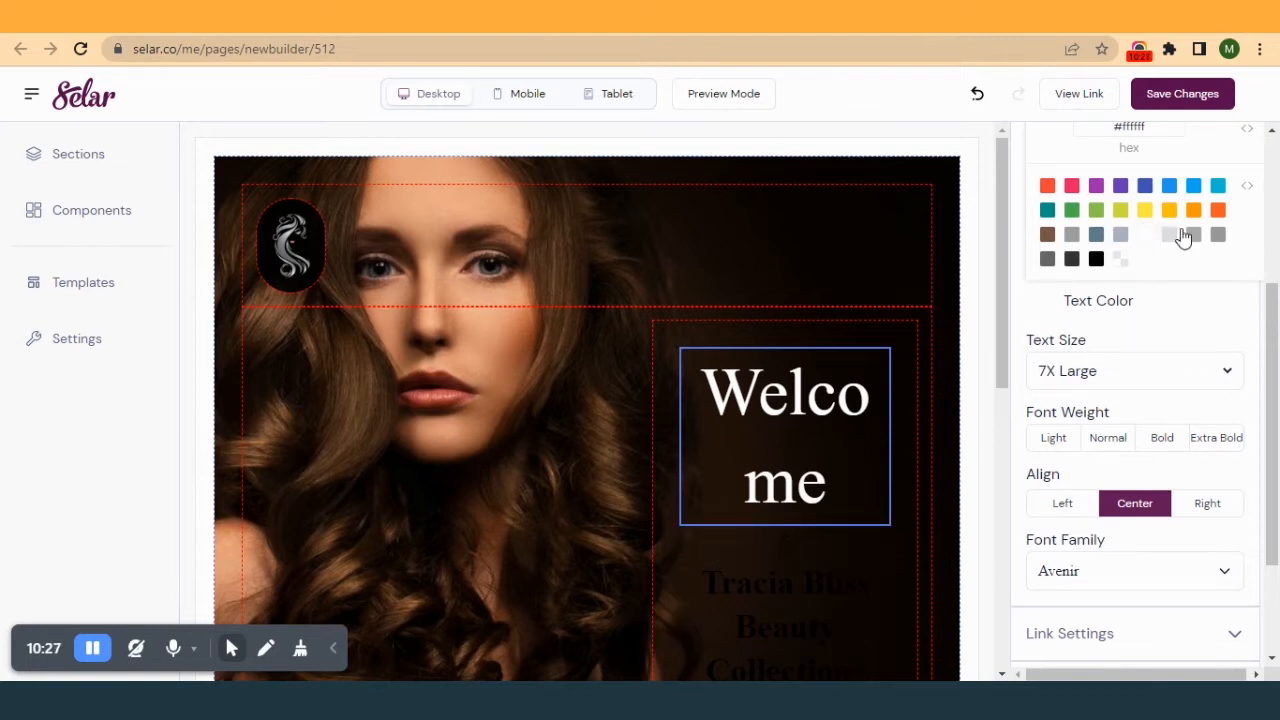
- Set the text color of the "to" line and the "Tracia Bliss Beauty Collections" heading to white
click(792, 545)
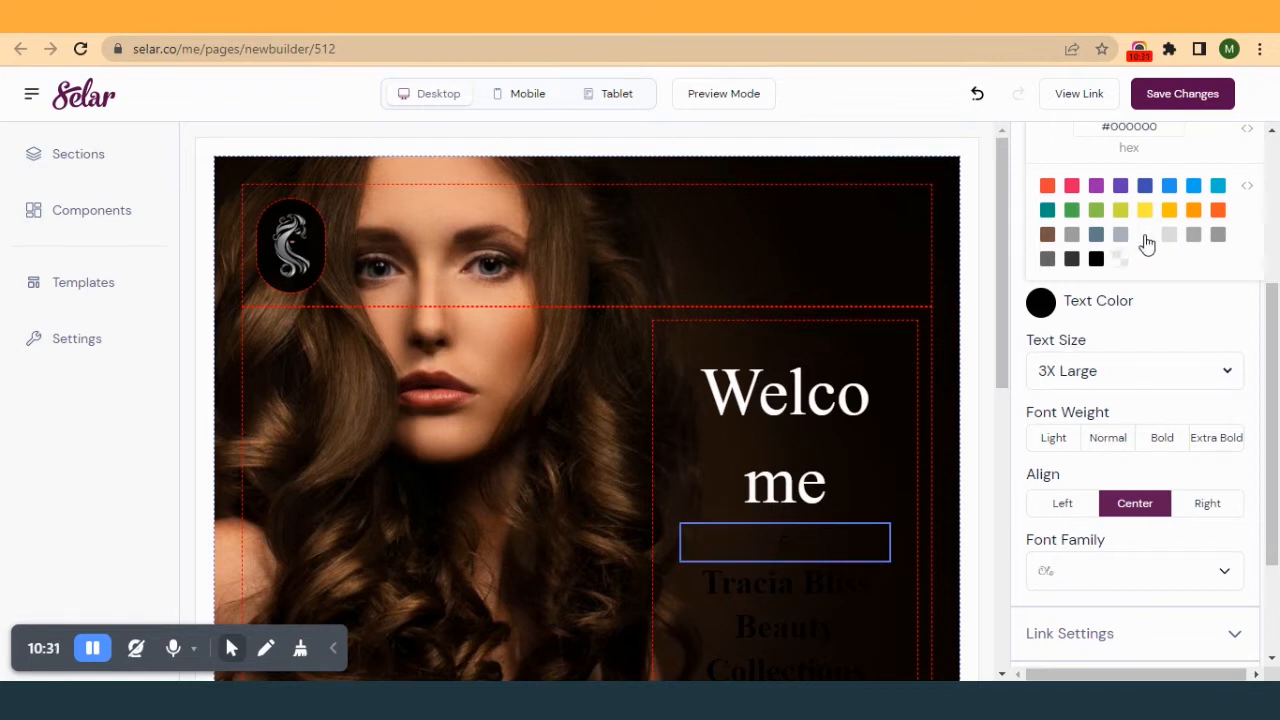
click(820, 615)
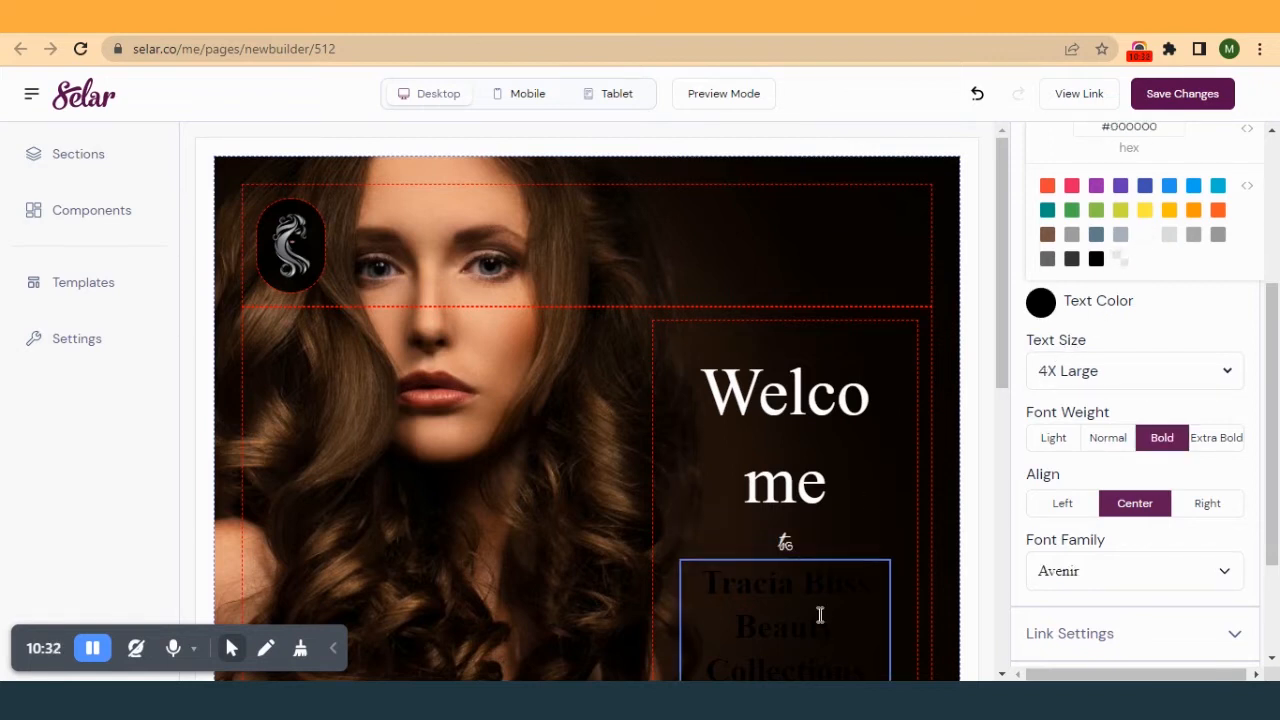
click(1145, 234)
- Save the changes, reload the live hair page to check the hero text and return to the page builder
click(1192, 92)
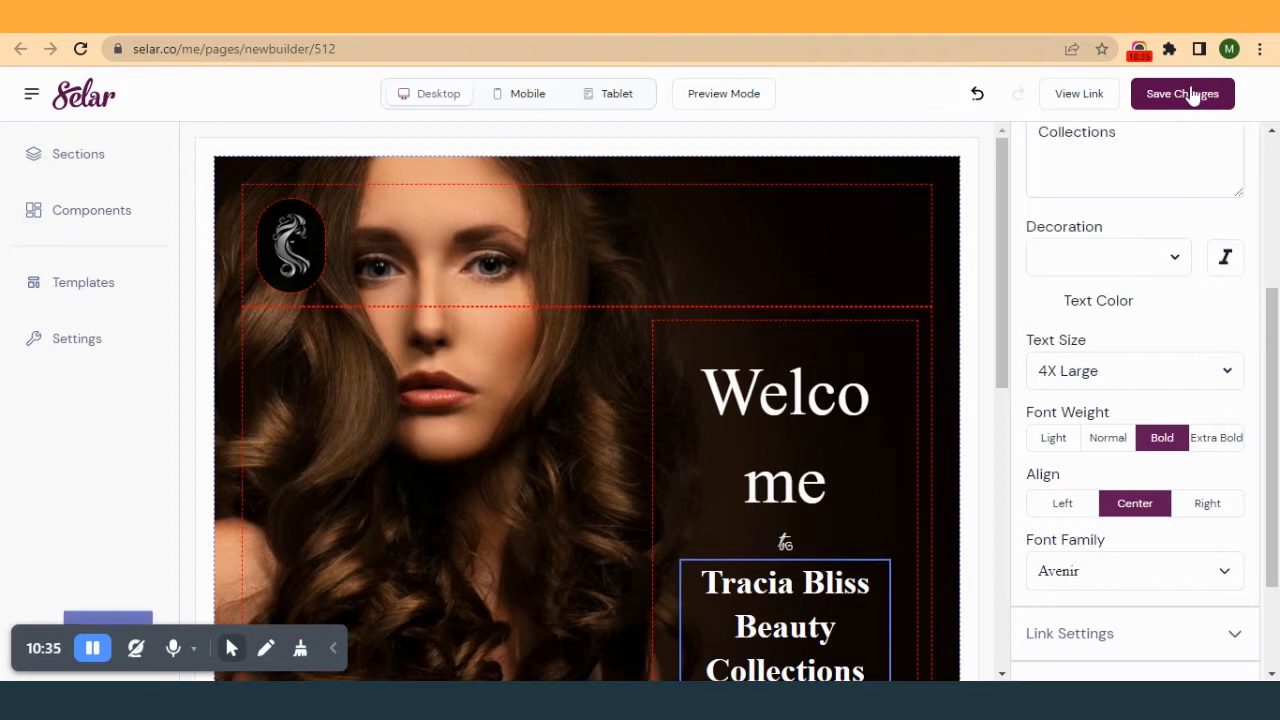
key(ctrl+Tab)
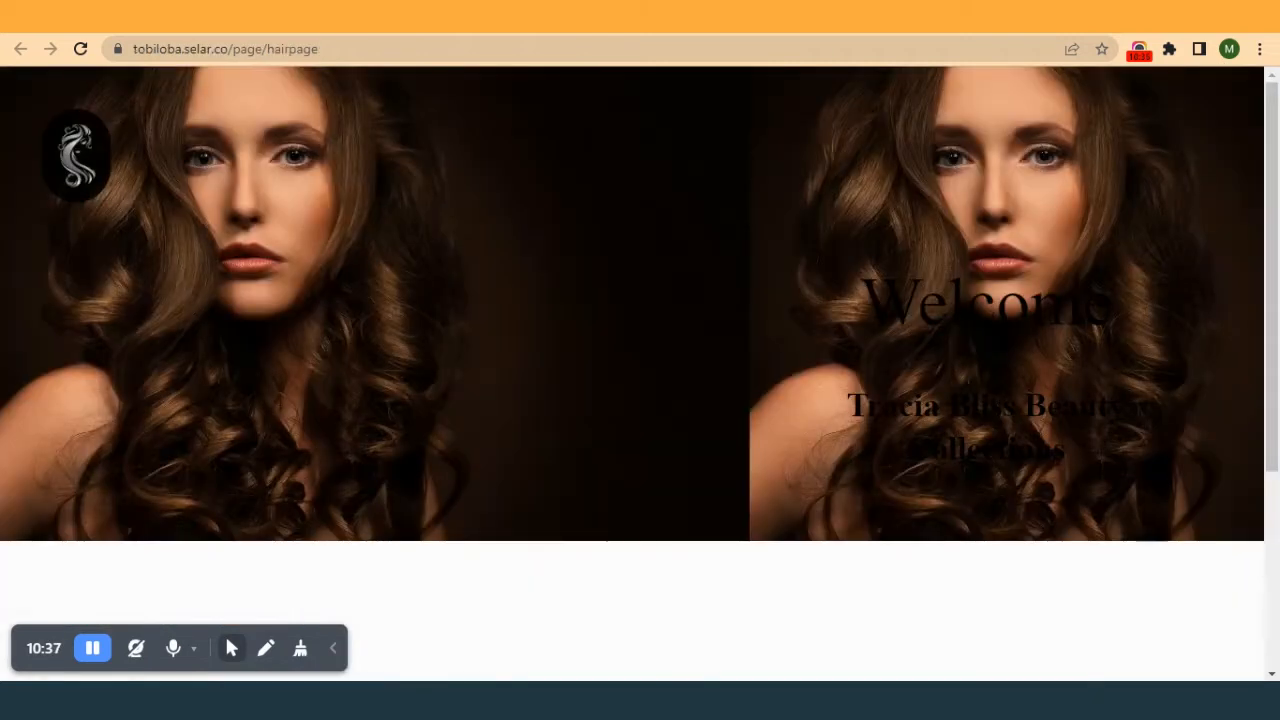
click(78, 53)
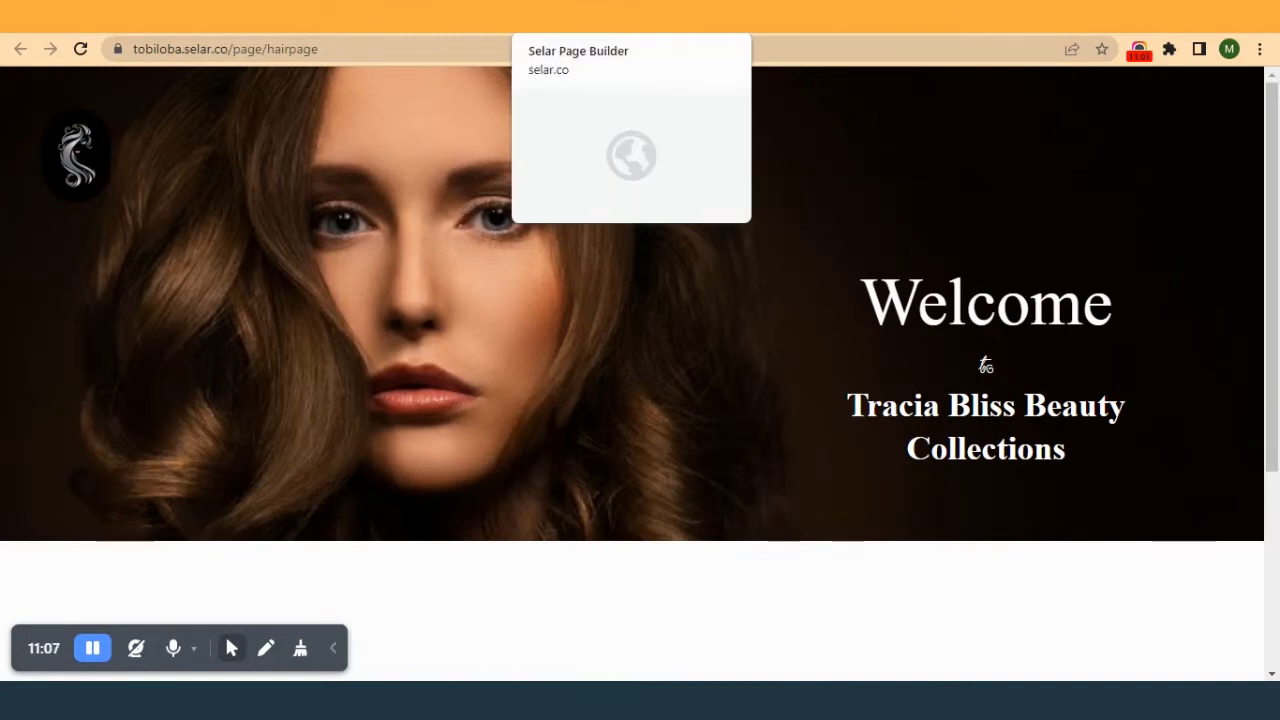
click(630, 20)
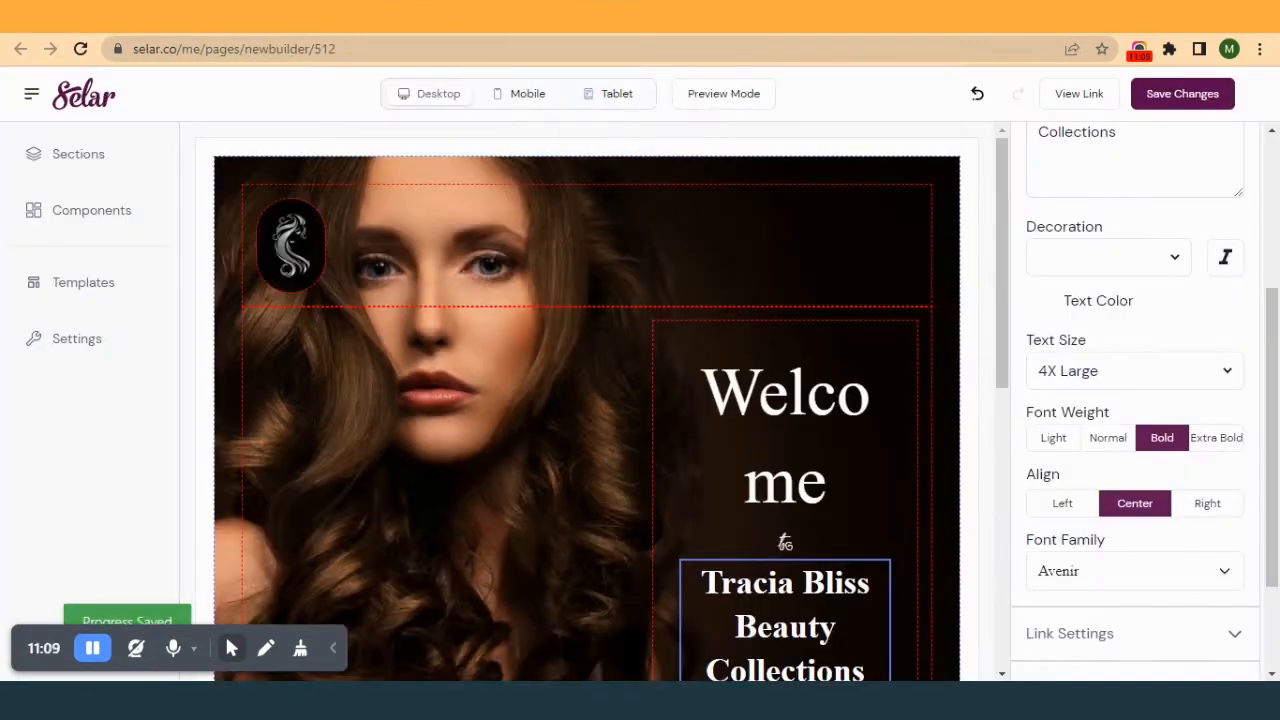
- Set the bottom margin of the section holding the welcome text to 86
scroll(622, 426, down, 3)
scroll(622, 435, down, 2)
scroll(622, 435, up, 5)
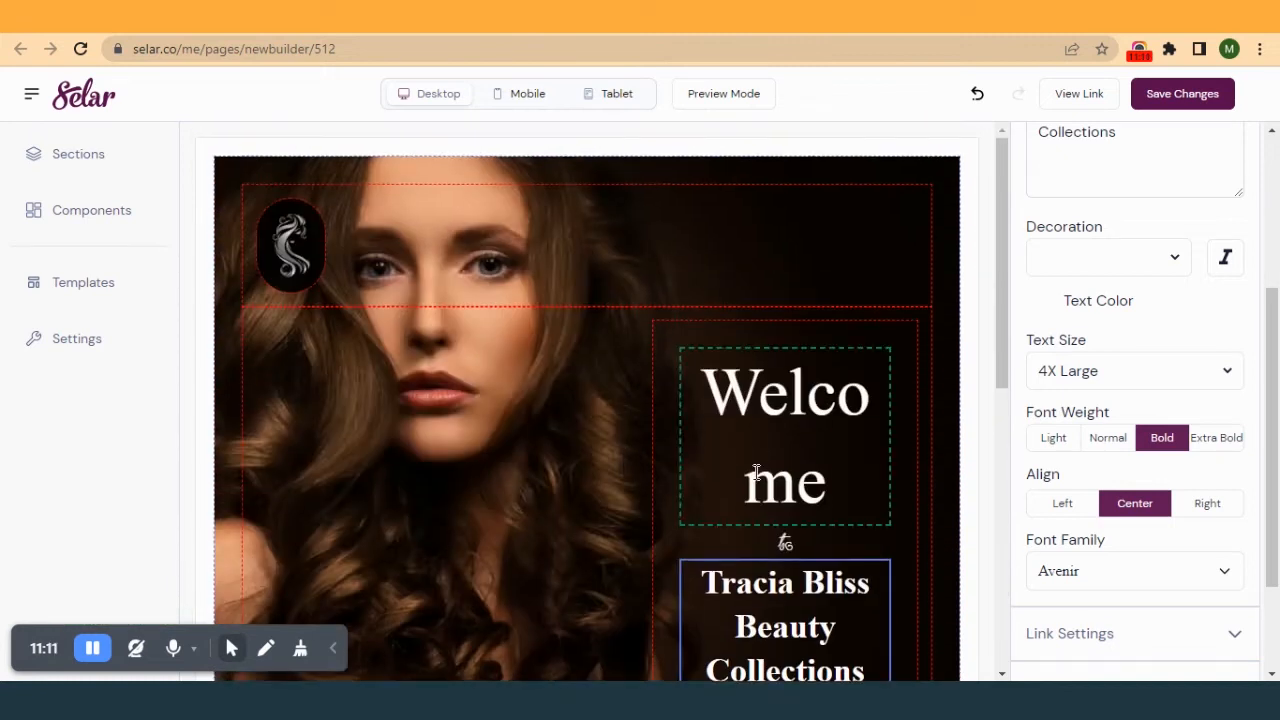
scroll(659, 490, down, 3)
click(683, 433)
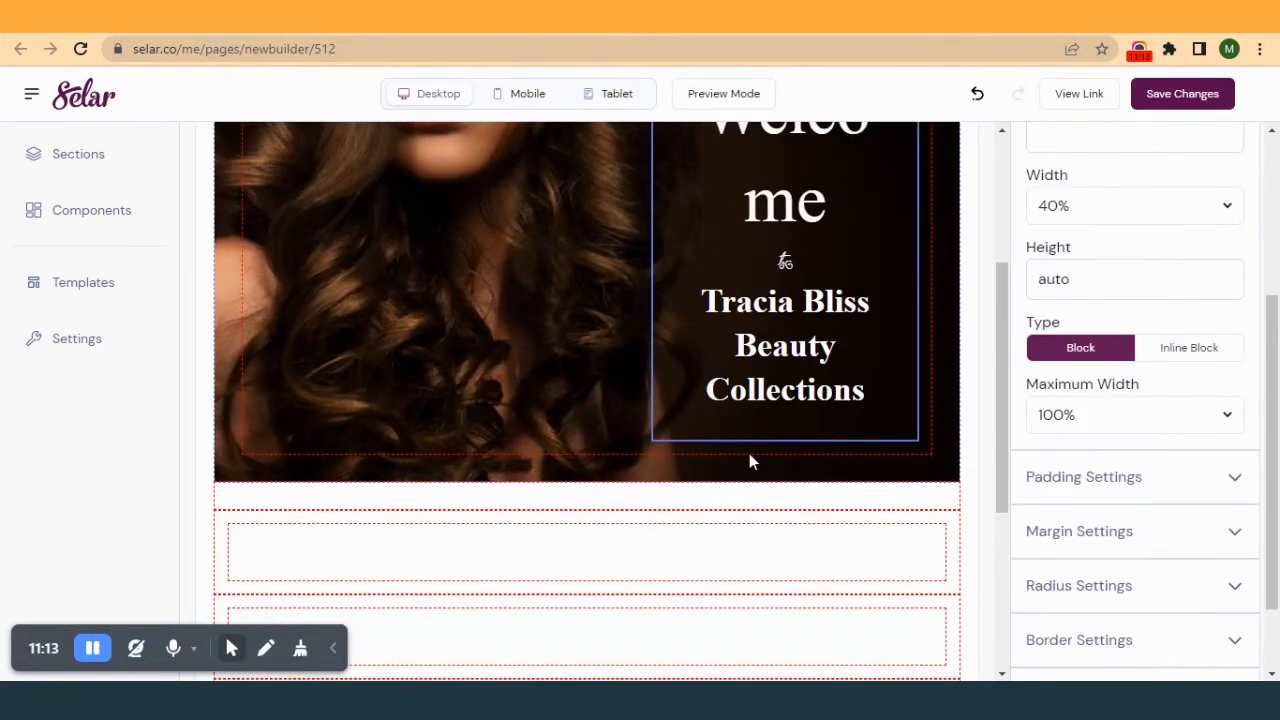
click(751, 460)
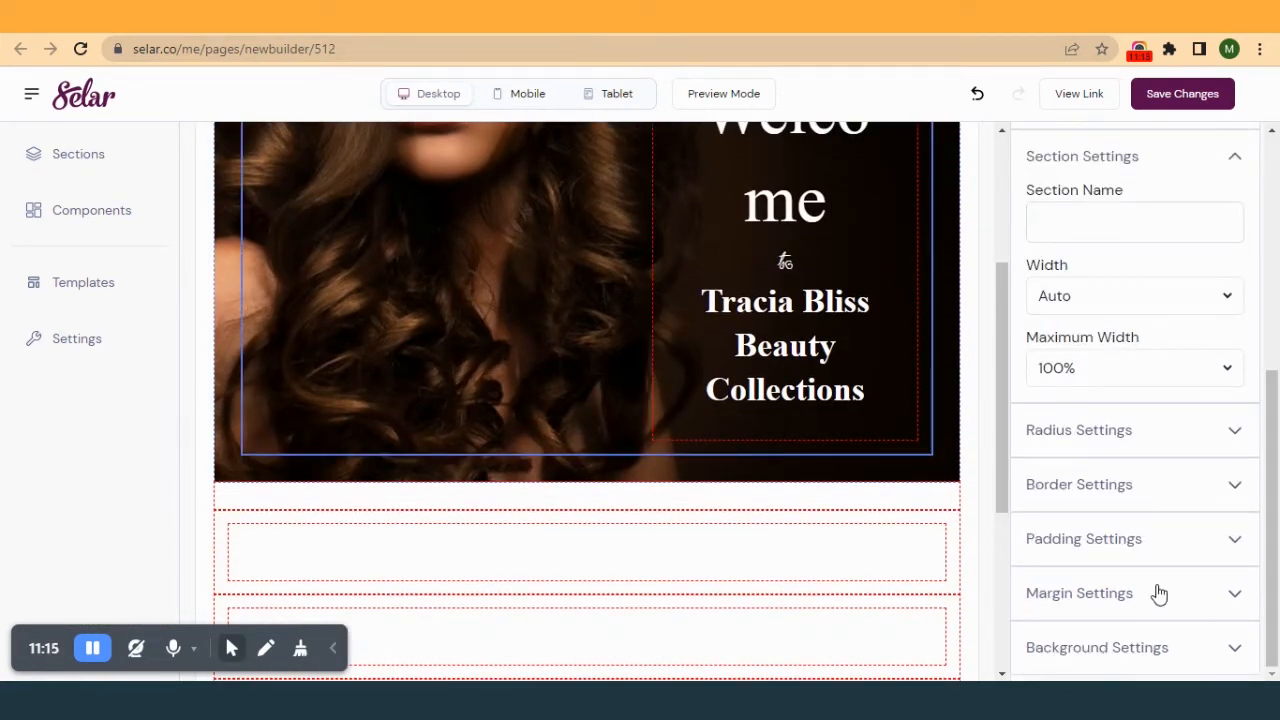
click(1094, 593)
scroll(1108, 546, down, 3)
drag(1037, 453, 1210, 459)
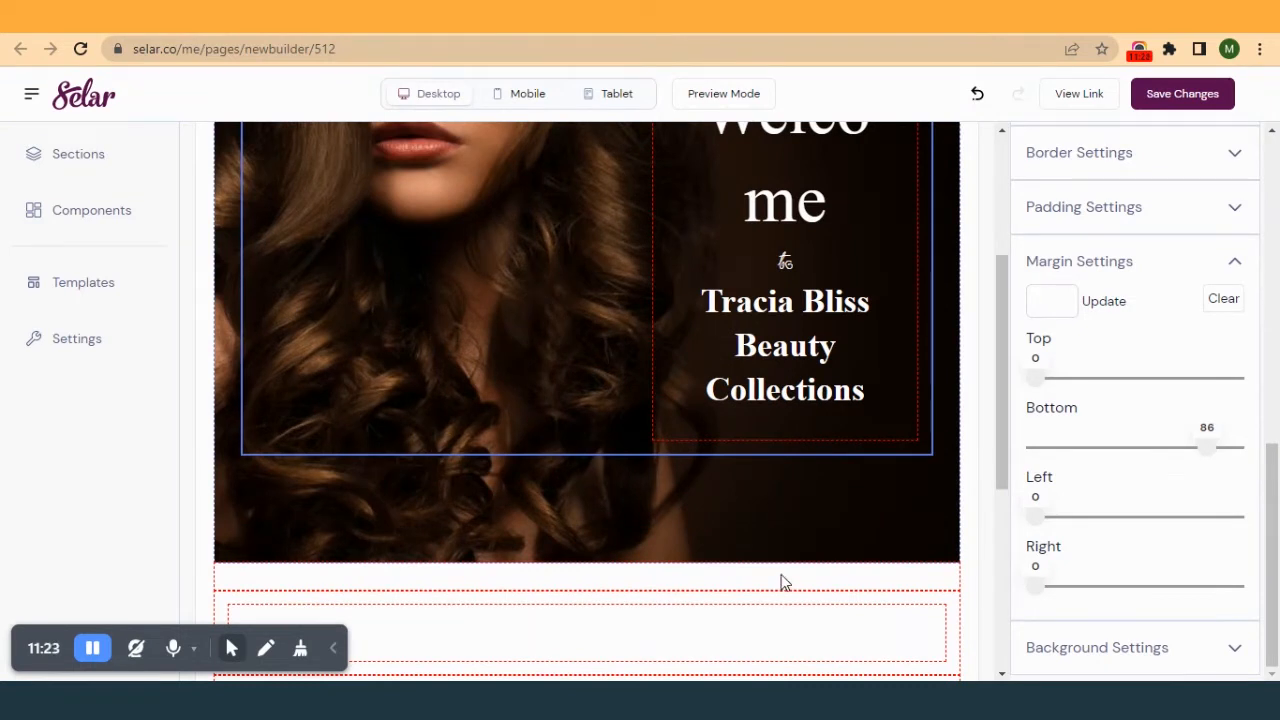
- Try a top margin of 37 and a left margin of 40 on the welcome section, resetting its top, left and right margins to 0
scroll(783, 583, up, 3)
scroll(749, 525, down, 4)
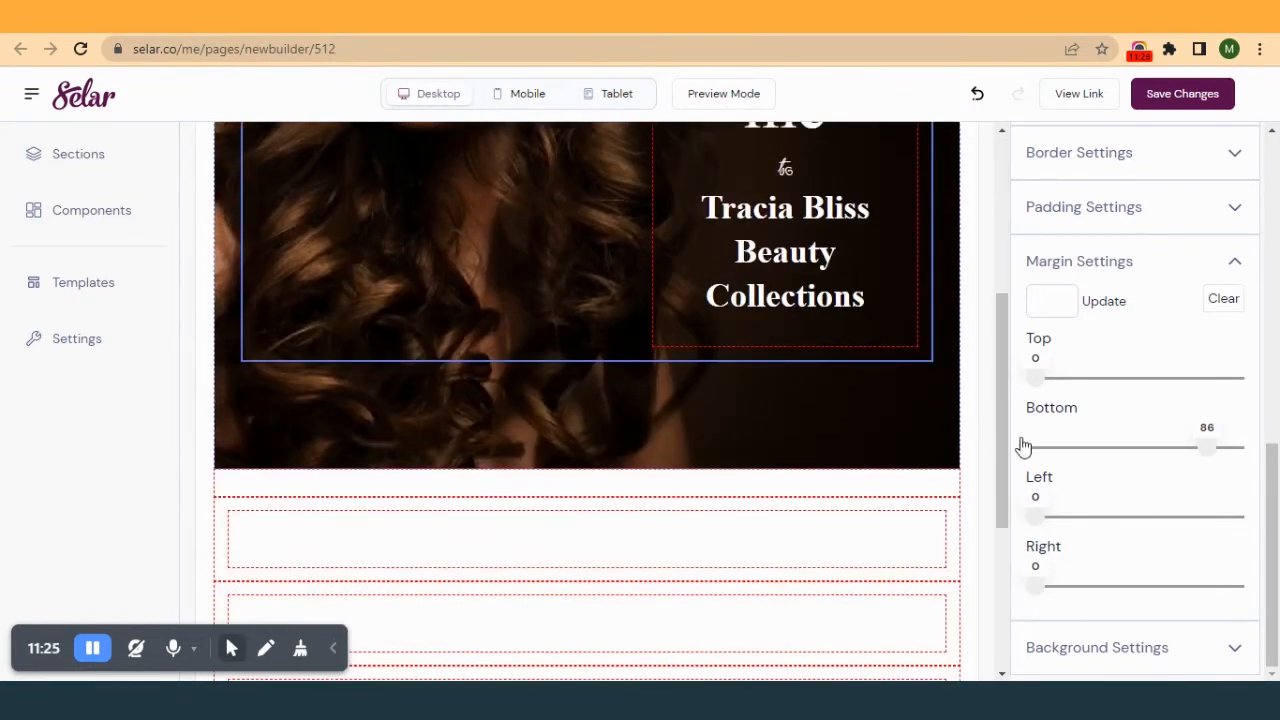
scroll(791, 403, up, 4)
drag(1040, 388, 1109, 389)
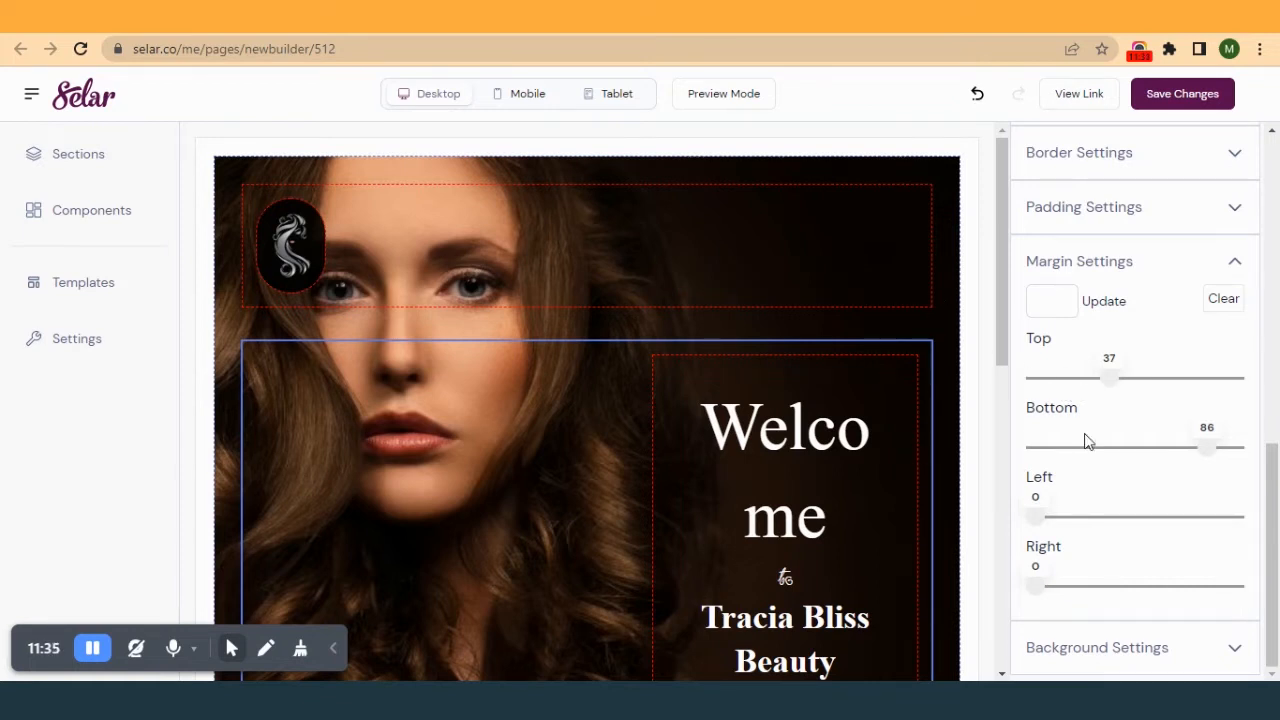
drag(1037, 525, 1117, 522)
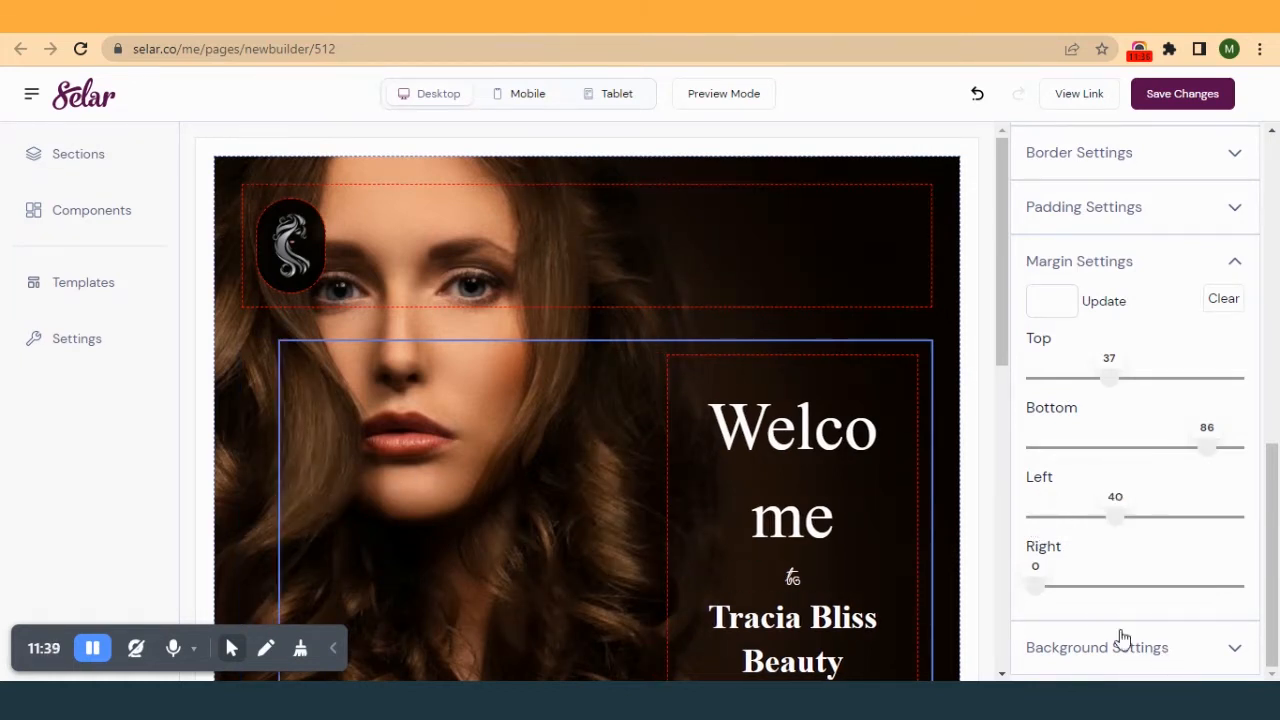
mouse_move(1037, 587)
mouse_down()
mouse_move(1117, 597)
mouse_move(1020, 594)
mouse_up()
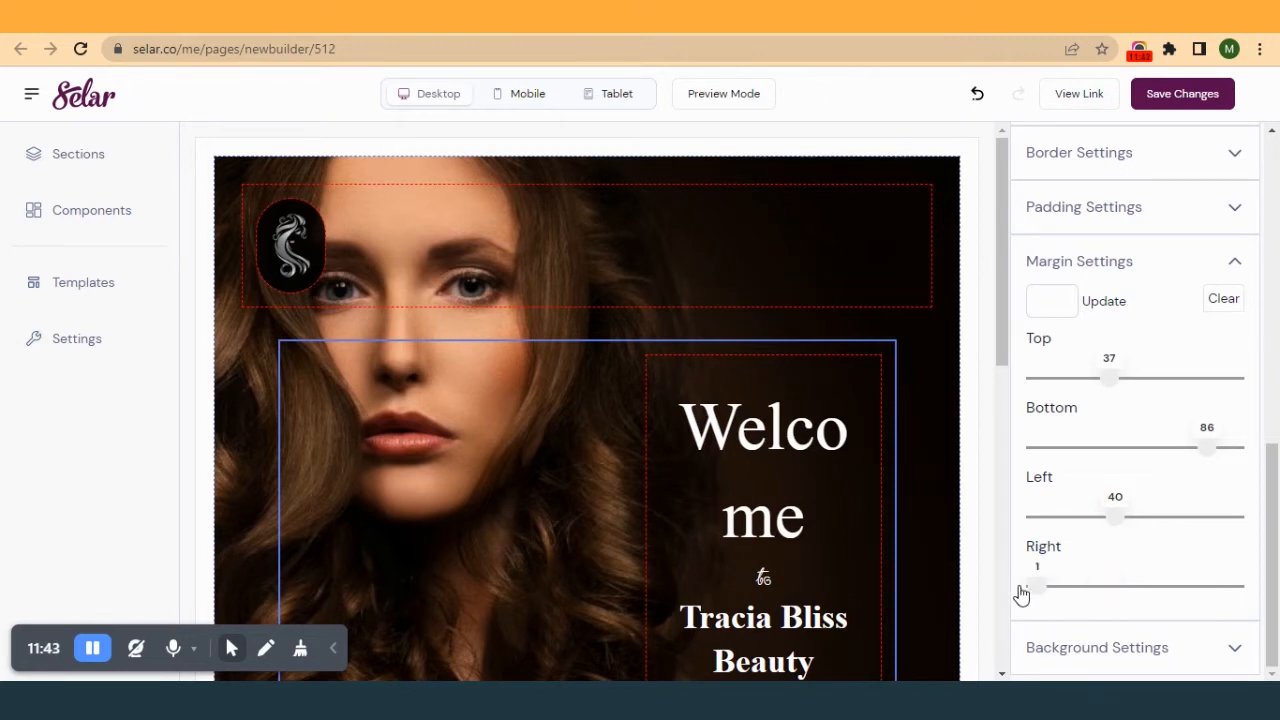
drag(1123, 523, 1028, 520)
drag(1117, 386, 1026, 380)
scroll(560, 372, down, 5)
scroll(600, 330, up, 2)
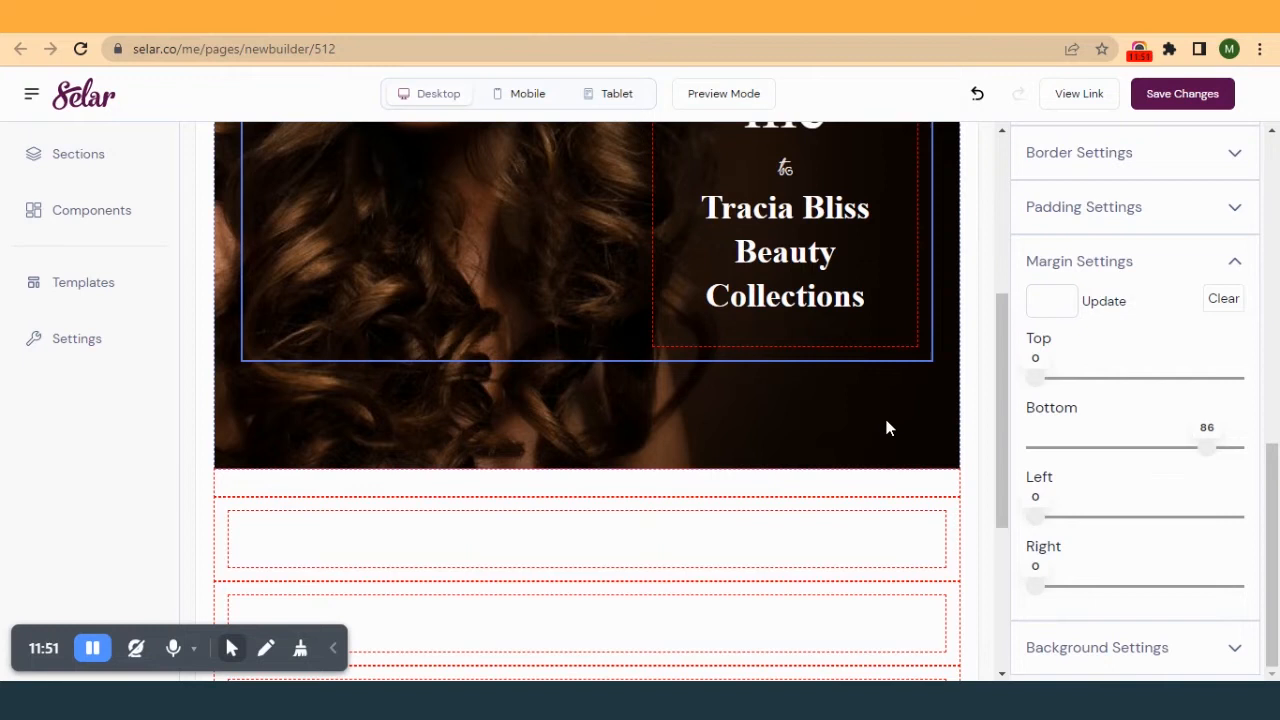
- Set the welcome section's bottom margin to 100, save the changes and reload the live hair page to check it
drag(1205, 450, 1244, 448)
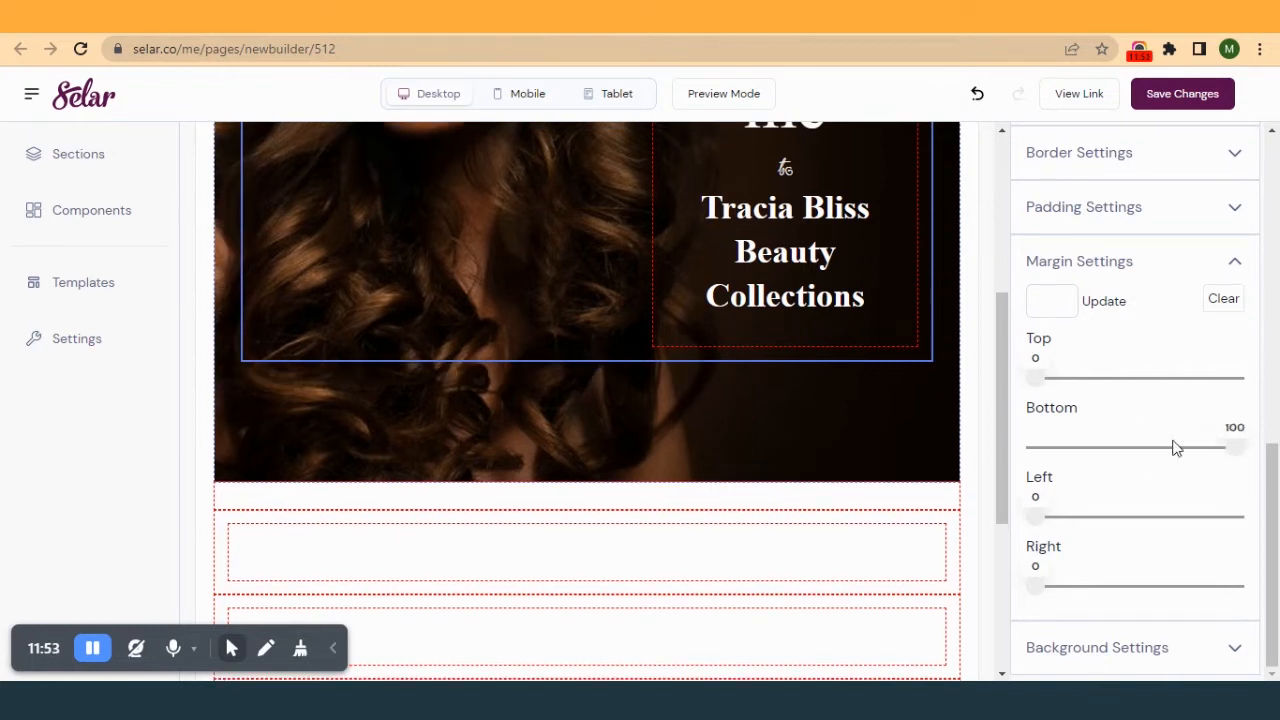
click(1195, 100)
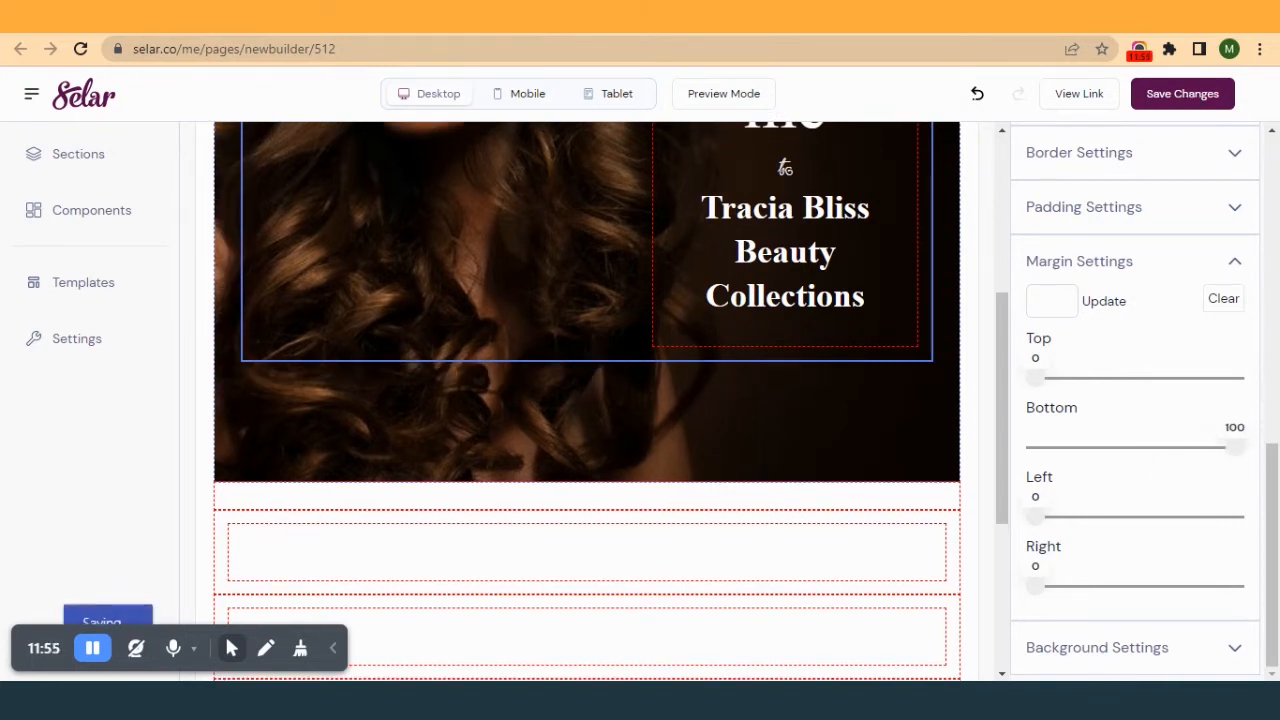
click(200, 16)
click(86, 53)
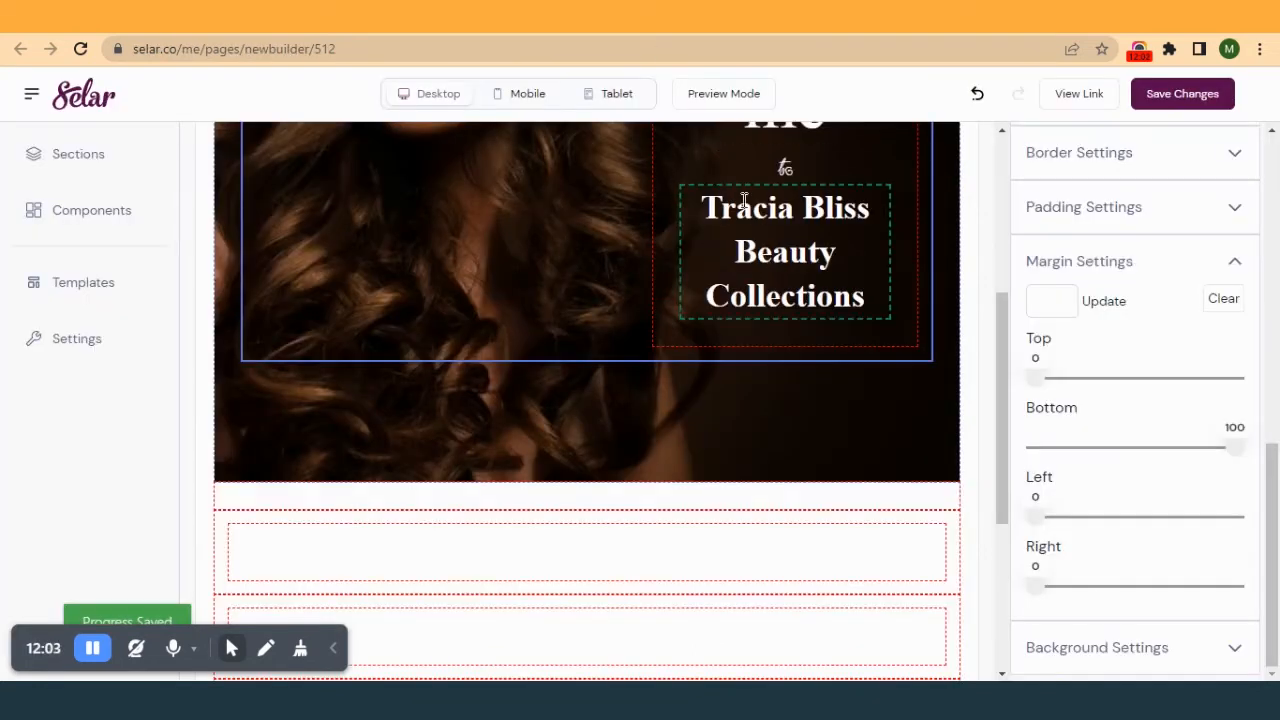
- Select the welcome section again and reset its bottom margin to 0
click(851, 418)
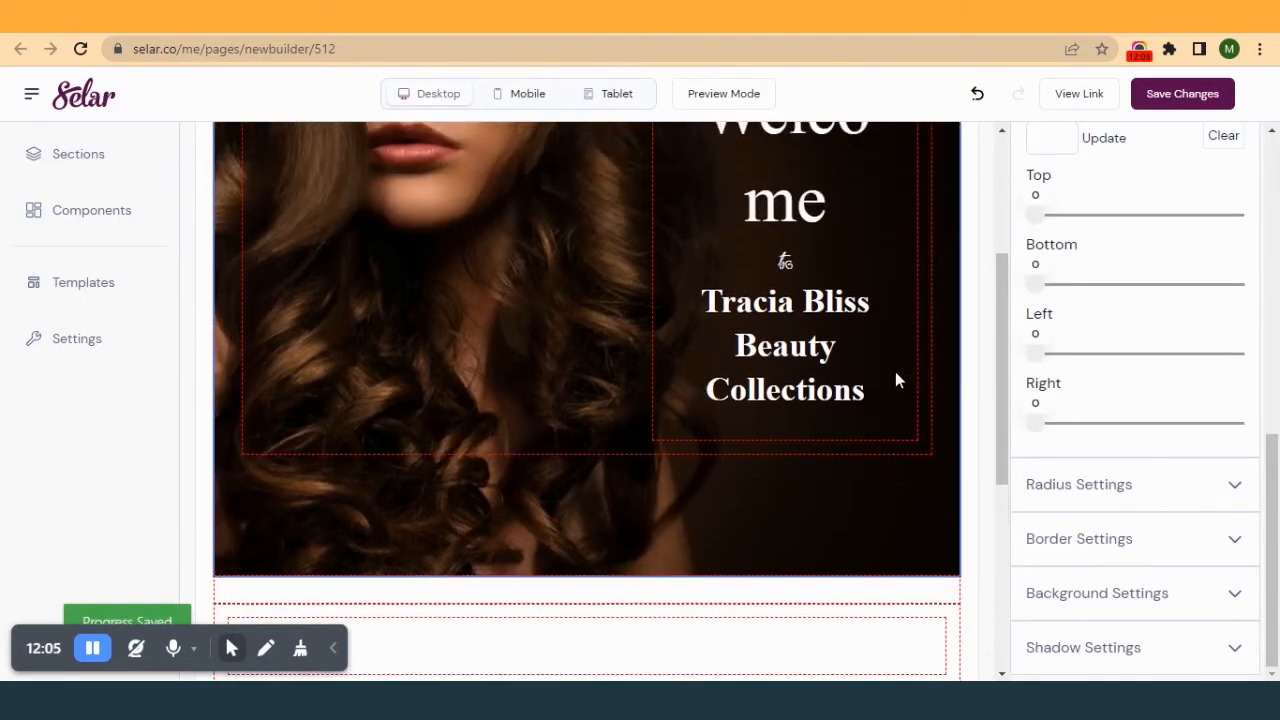
click(921, 430)
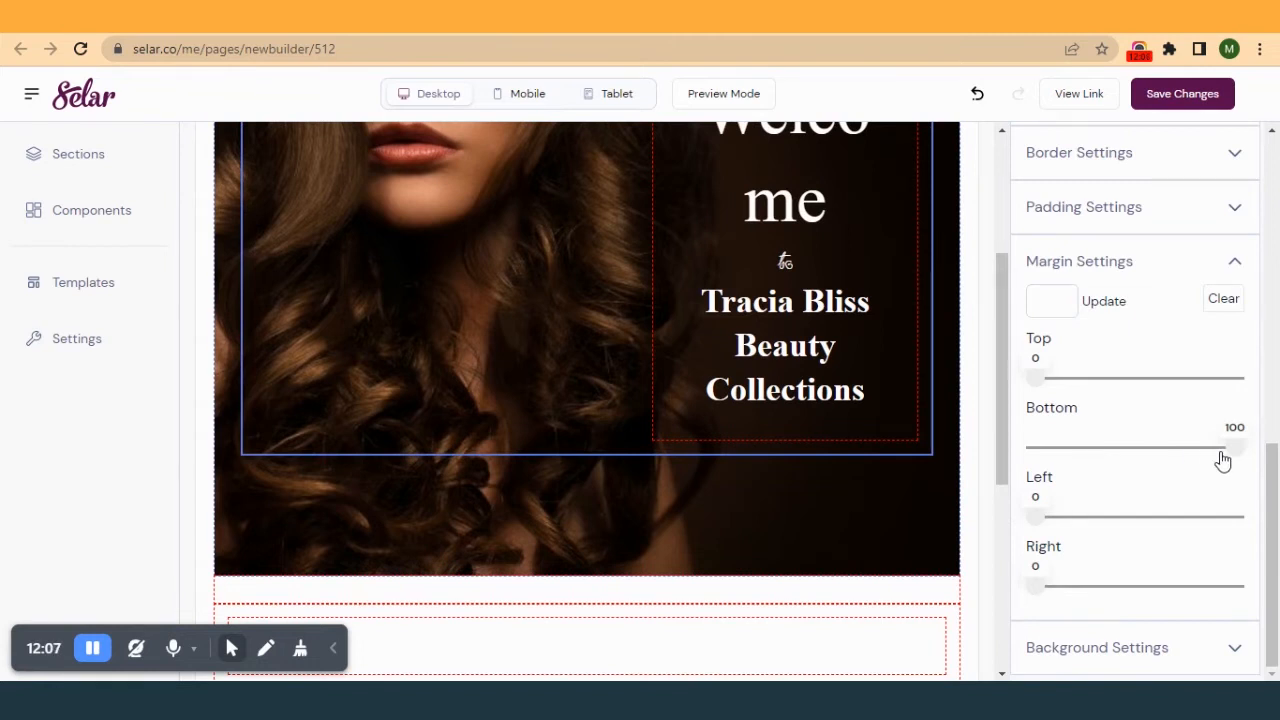
drag(1235, 460, 1029, 451)
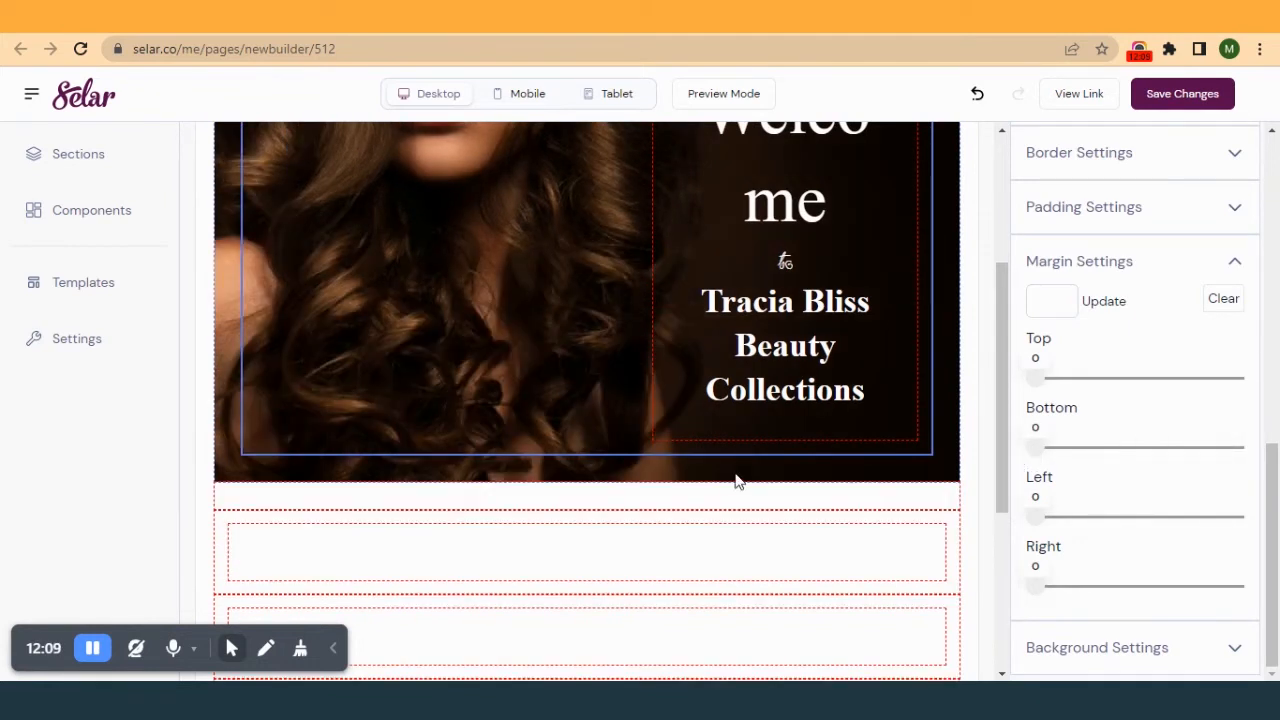
- Move two of the empty sections from below the hero into the hero container, beneath the welcome text
scroll(737, 475, down, 4)
scroll(938, 280, up, 3)
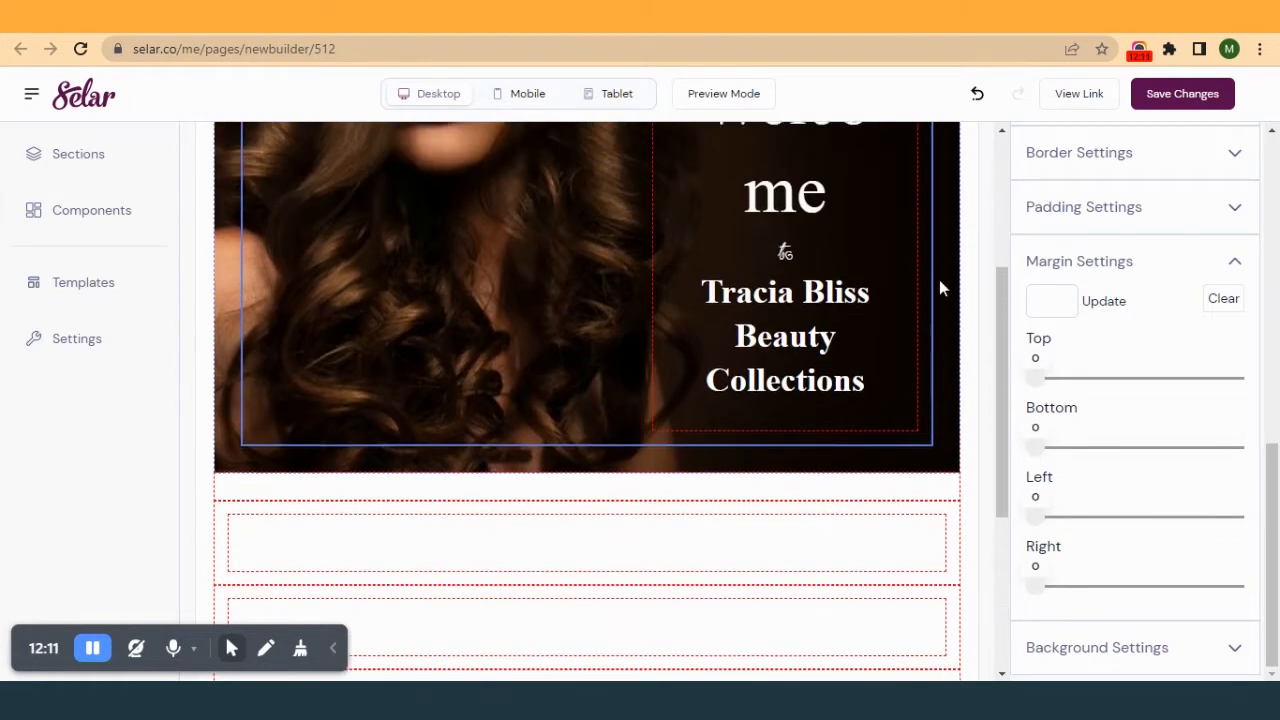
click(950, 543)
drag(950, 543, 924, 458)
scroll(932, 497, down, 2)
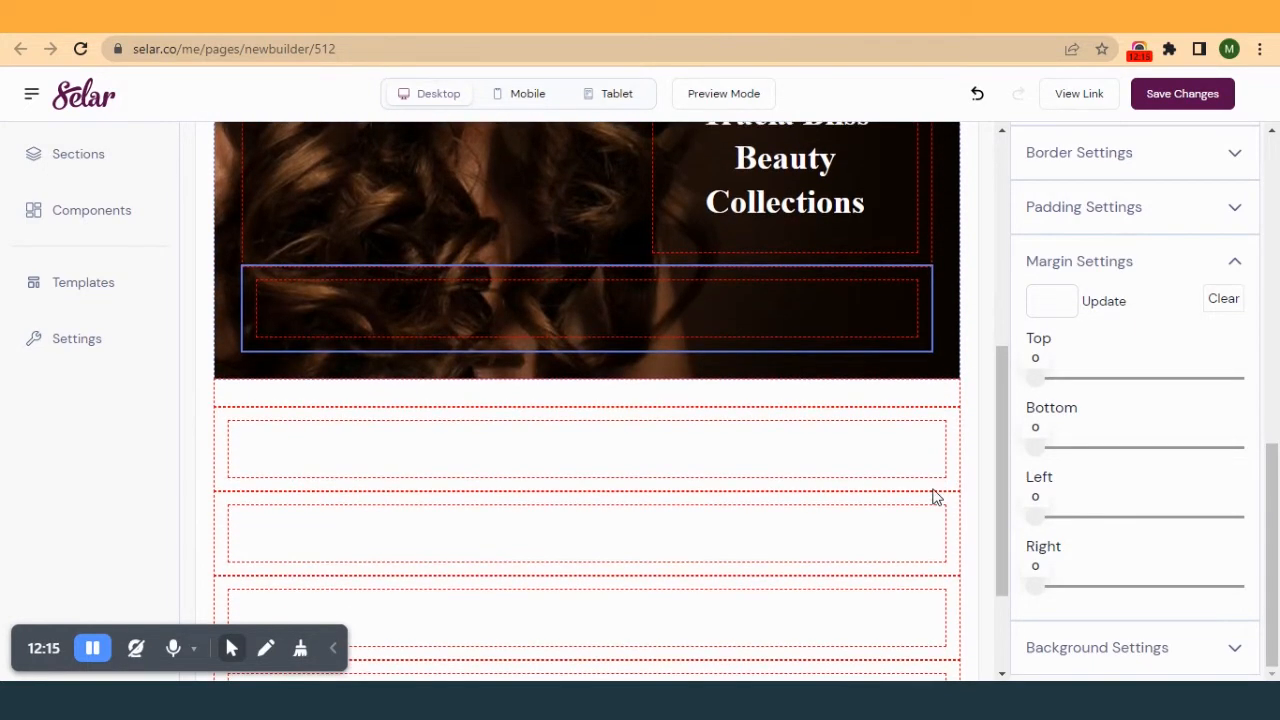
drag(962, 437, 914, 360)
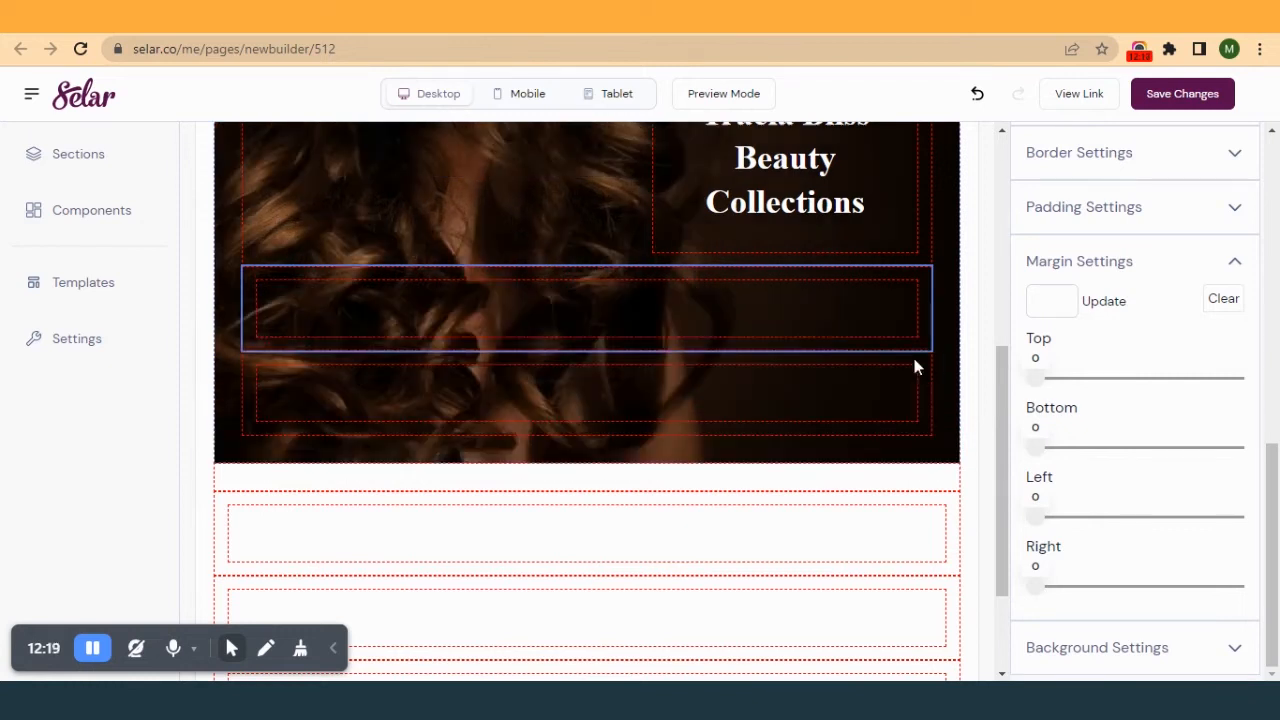
scroll(910, 385, up, 2)
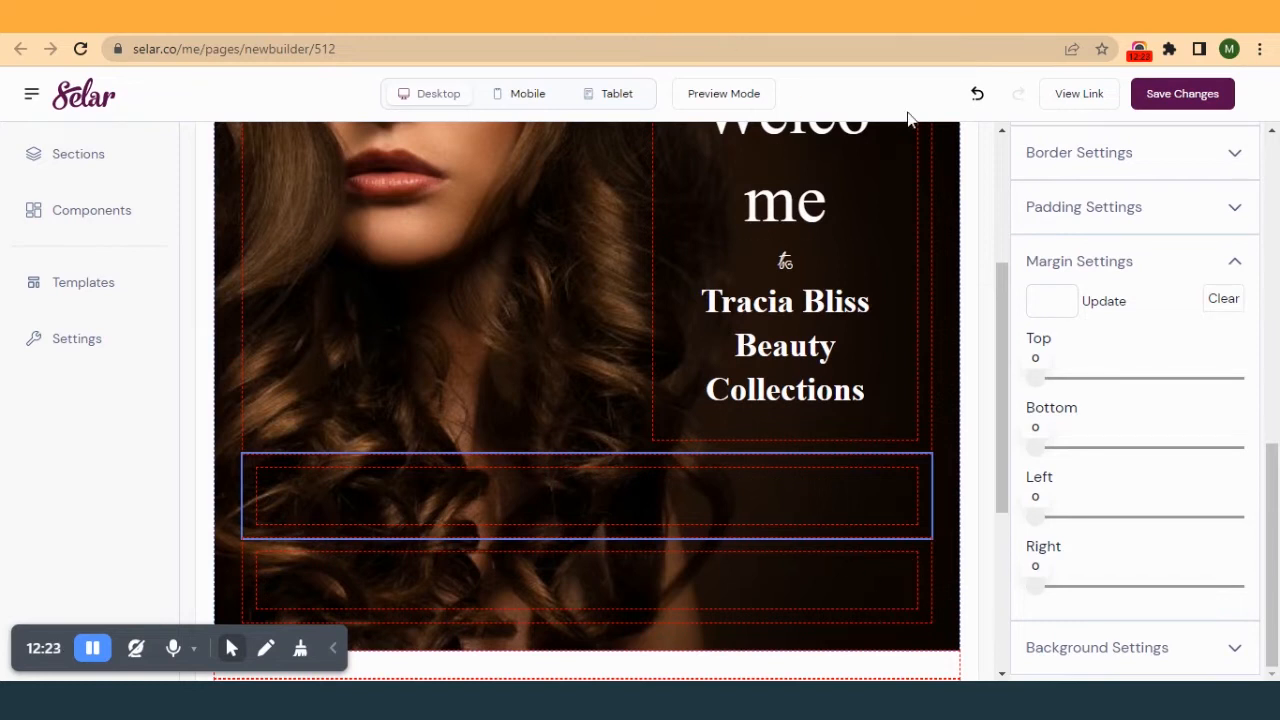
- Save the changes, reload the live hair page to check the extended hero and return to the page builder
click(1166, 100)
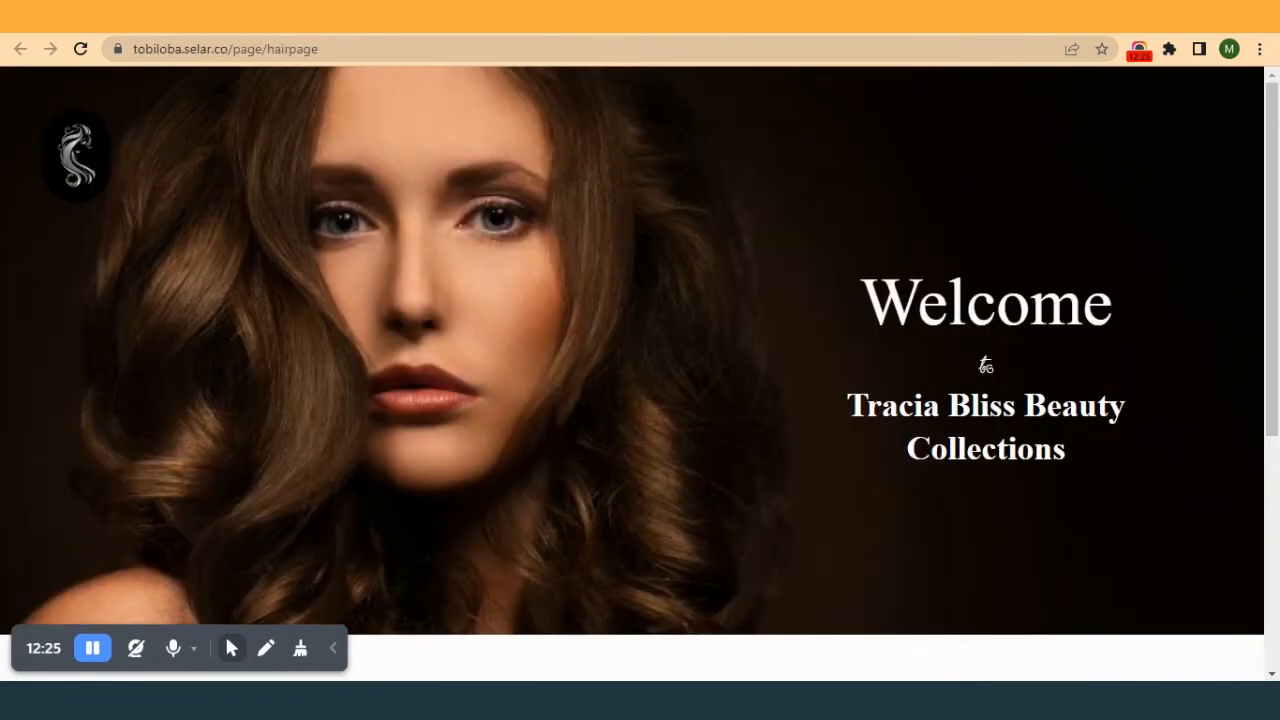
click(76, 50)
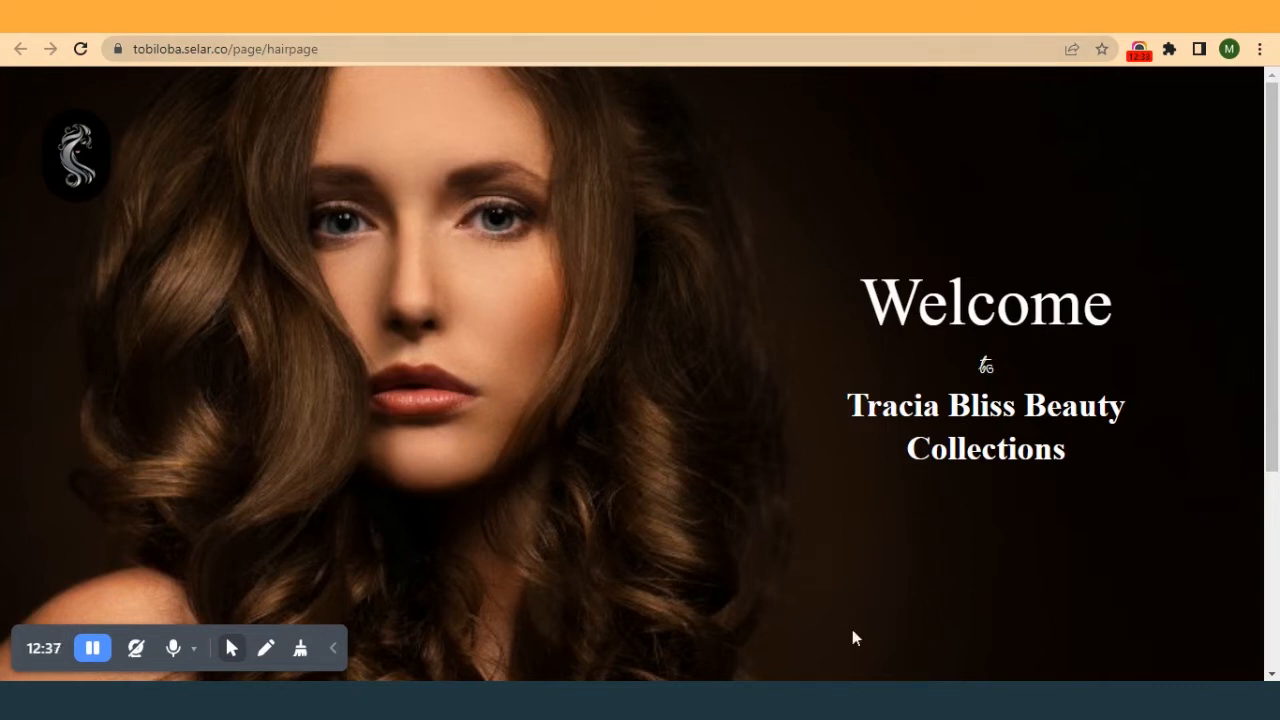
key(ctrl+w)
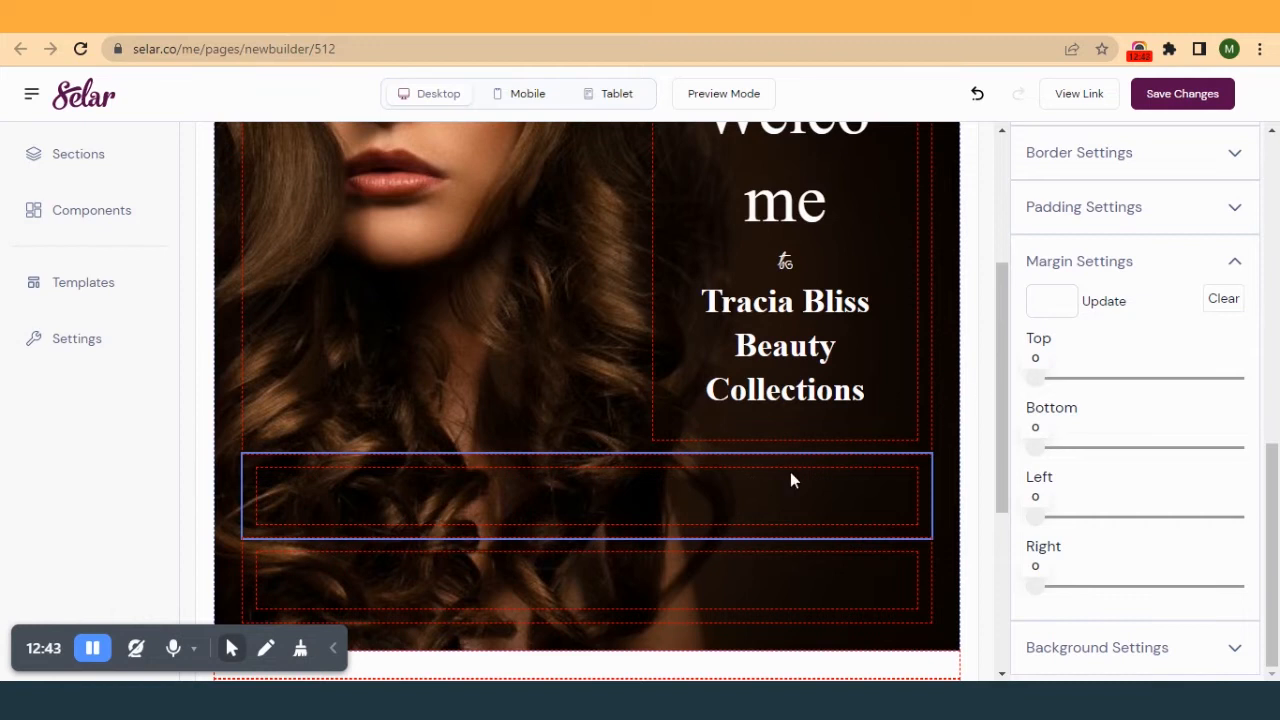
- Compare the hero on the live hair page with the one on the beautypagecopy reference page
scroll(790, 483, down, 2)
scroll(785, 482, up, 5)
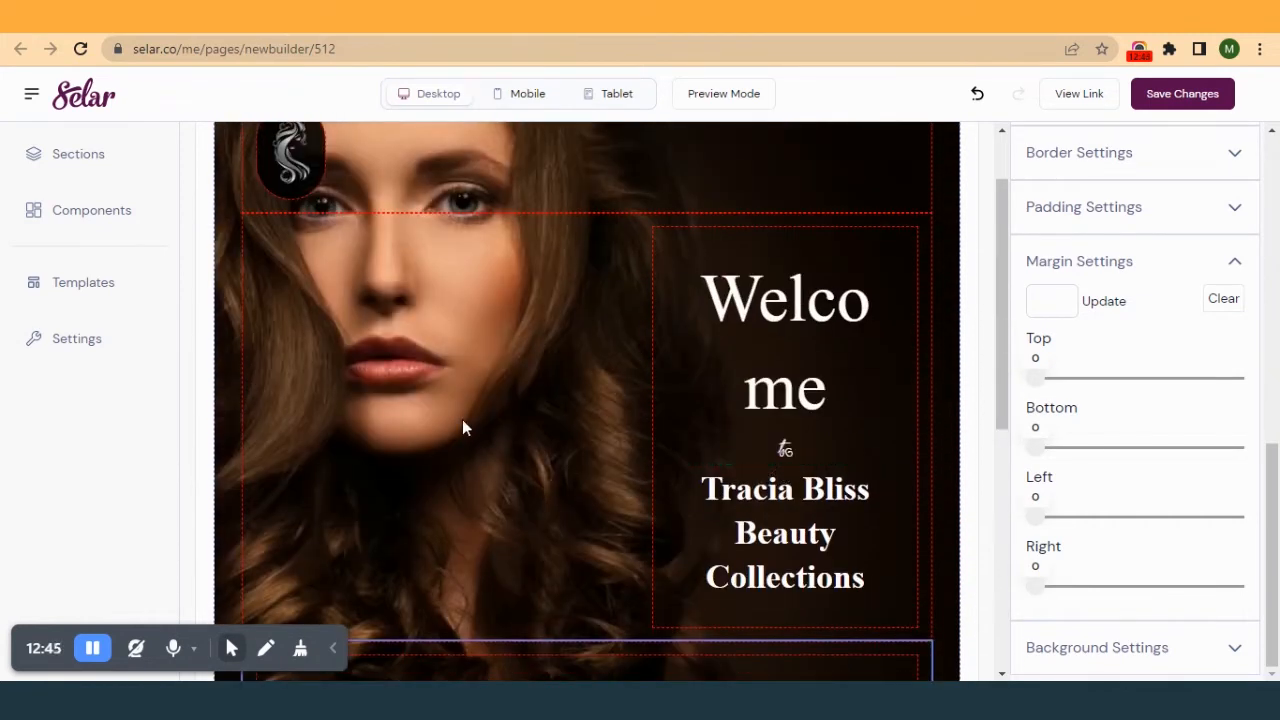
key(ctrl+Tab)
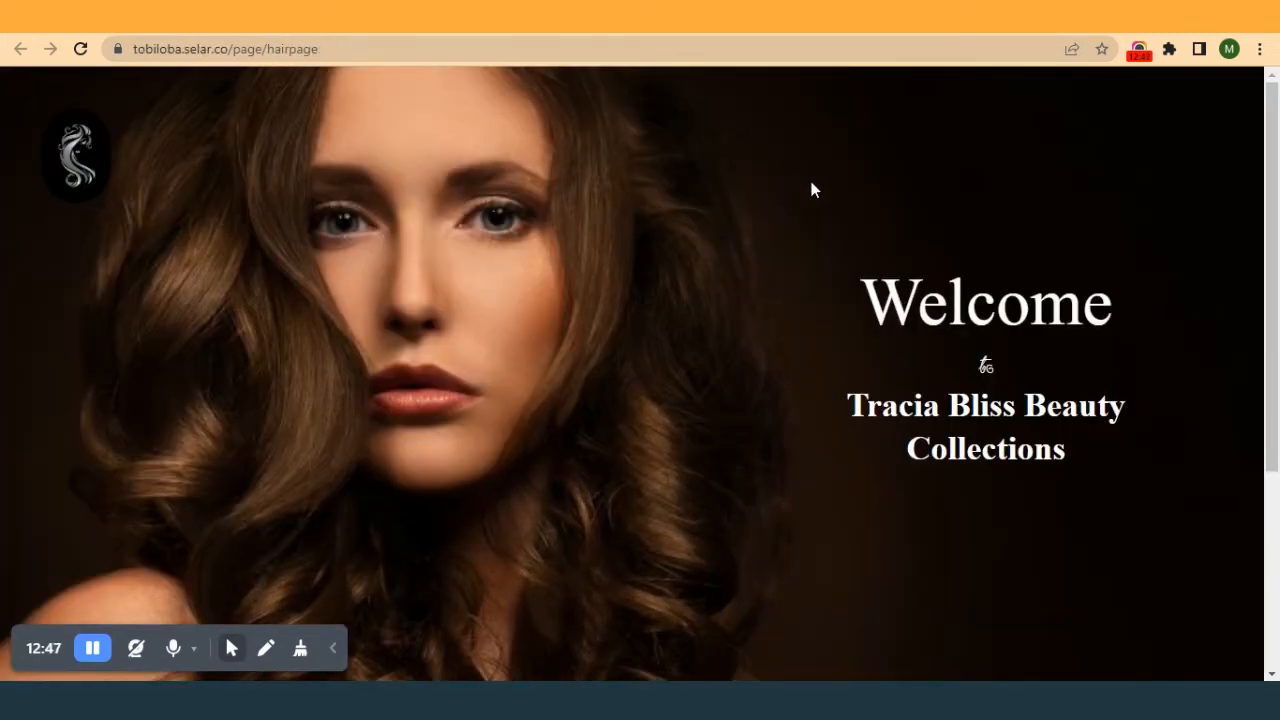
key(ctrl+Tab)
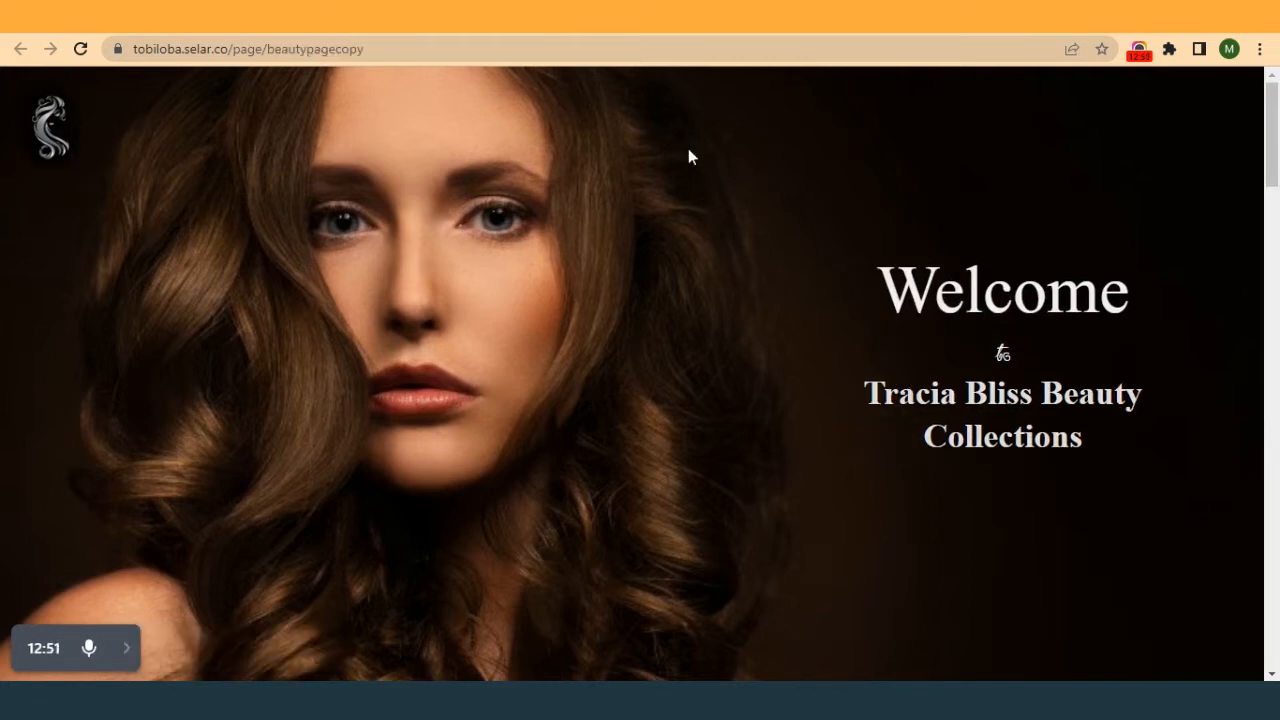
key(ctrl+shift+Tab)
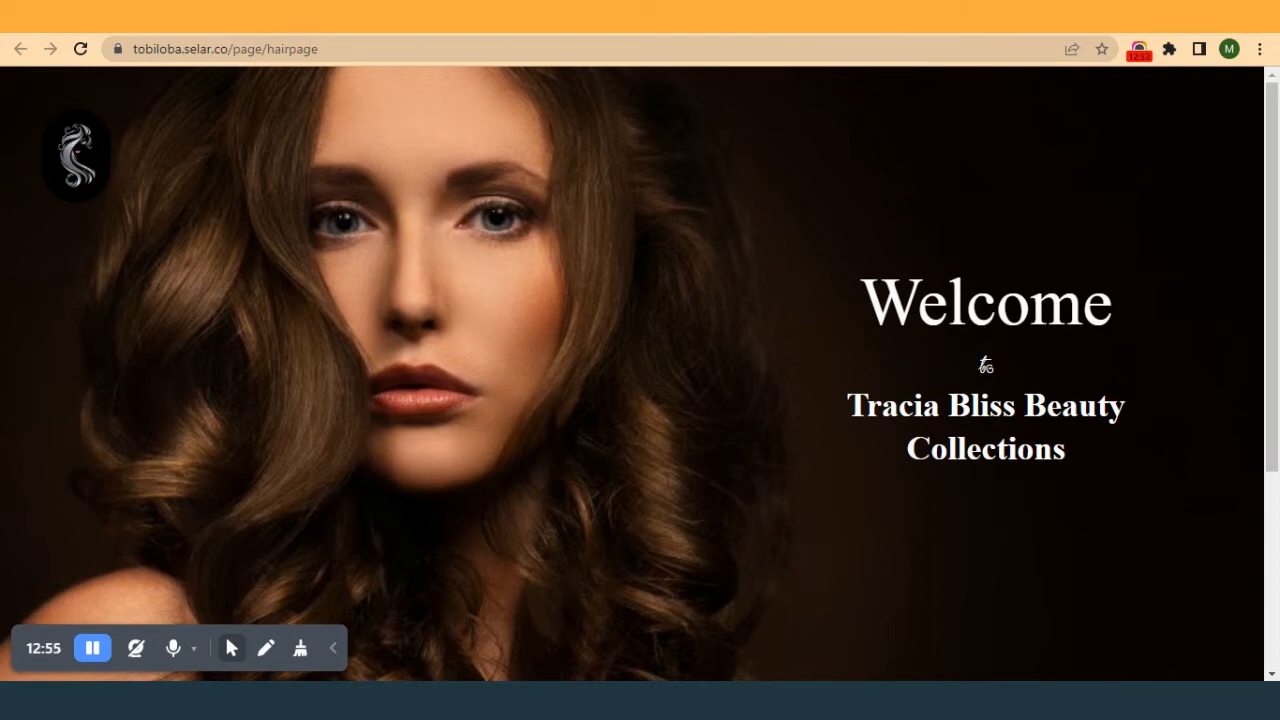
- Select the outer hero container in the page builder and set its padding to 15 on all sides
key(ctrl+Tab)
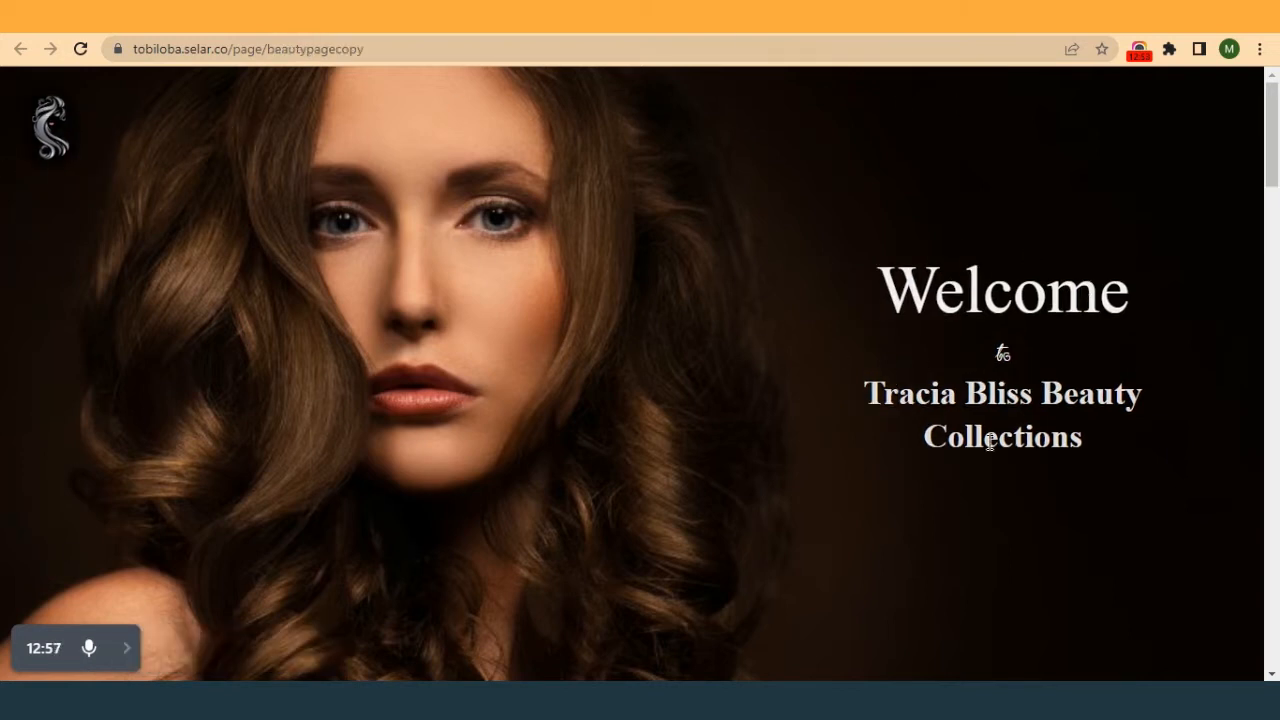
key(ctrl+shift+Tab)
key(ctrl+shift+Tab)
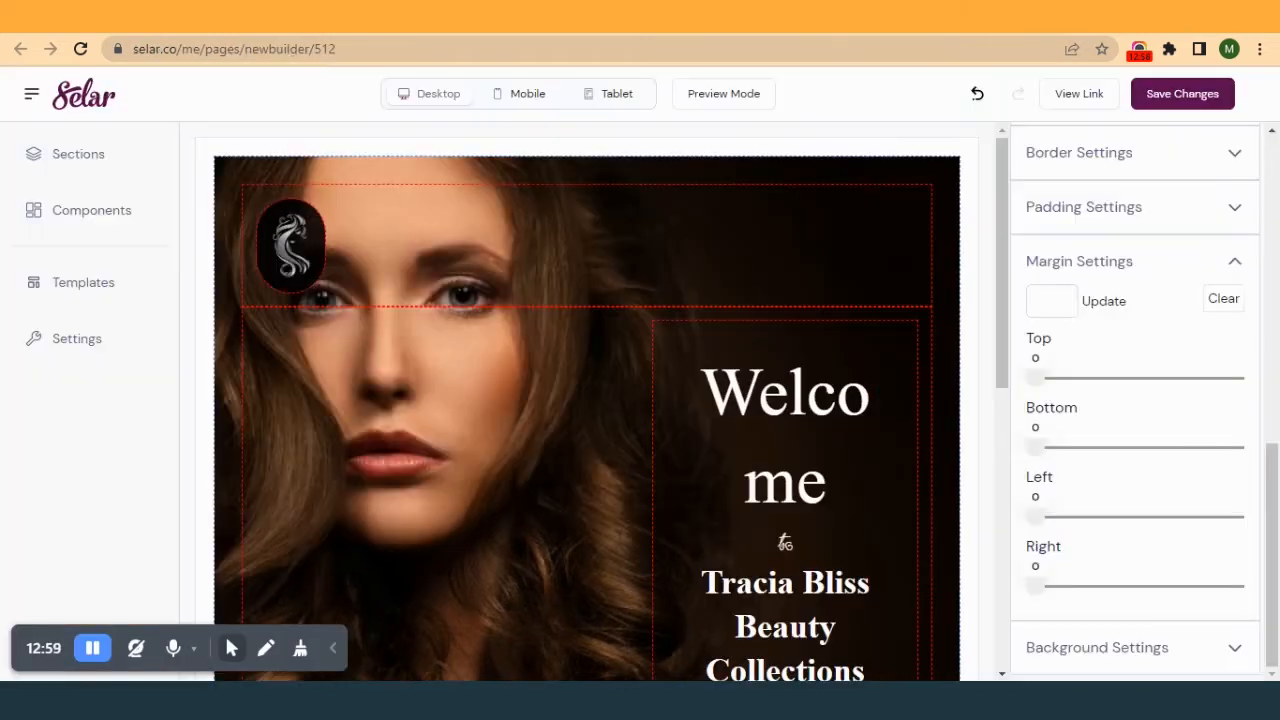
click(222, 282)
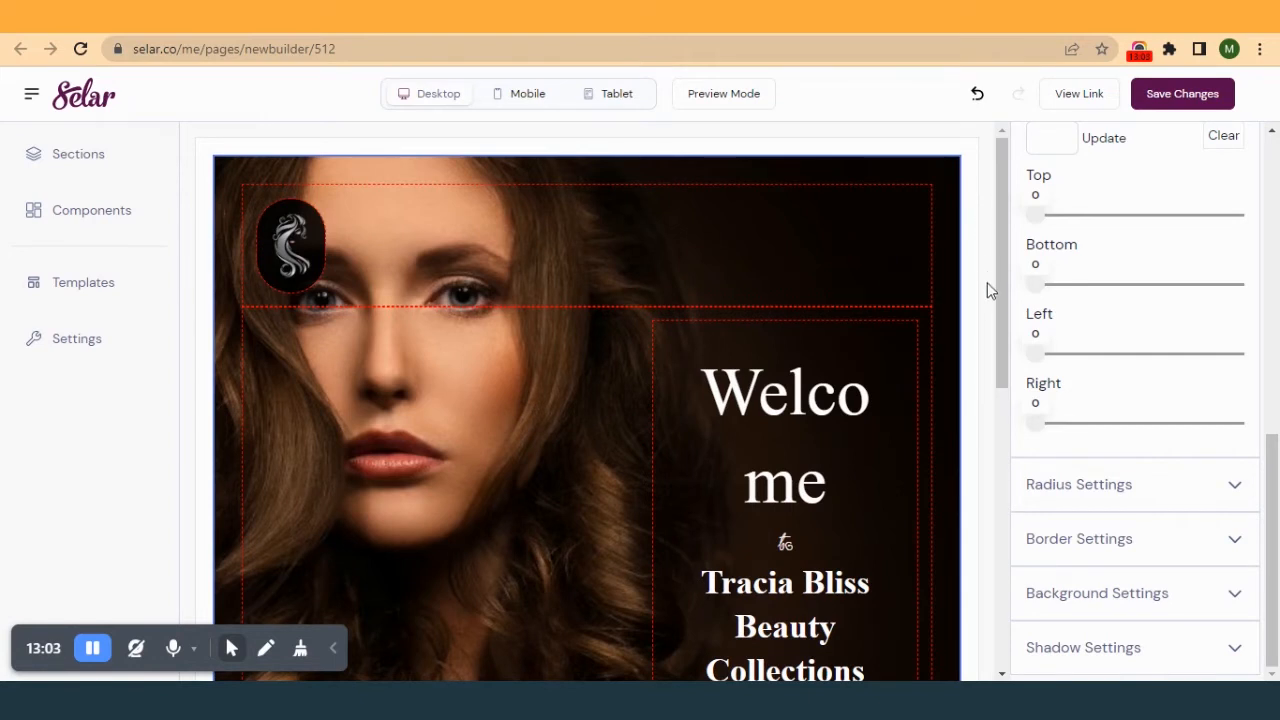
scroll(1093, 338, up, 3)
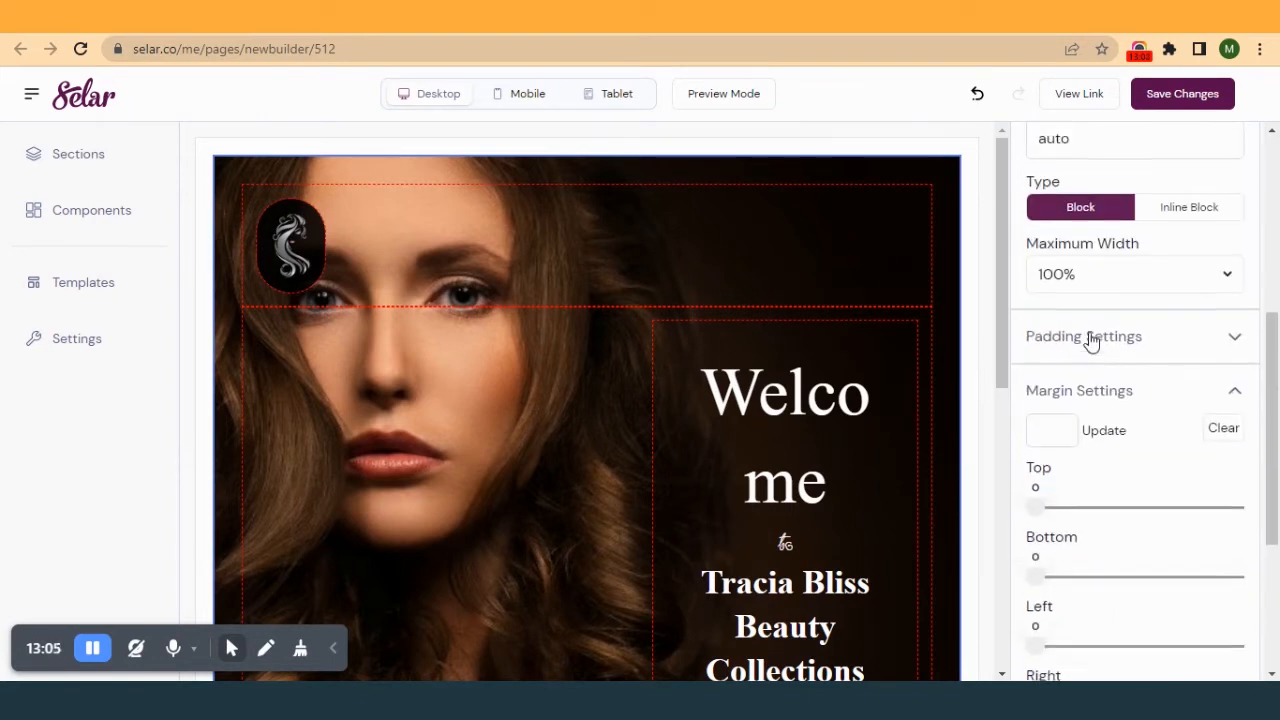
click(1086, 488)
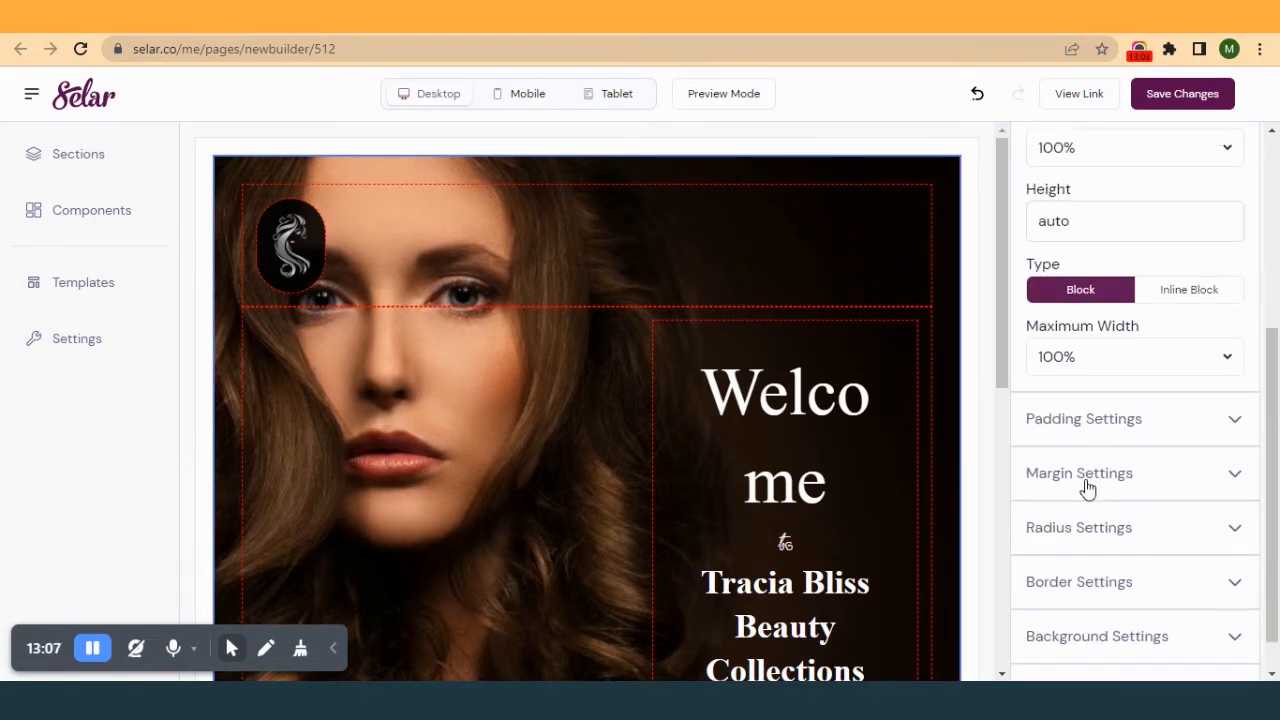
click(1081, 426)
click(1040, 455)
text(15)
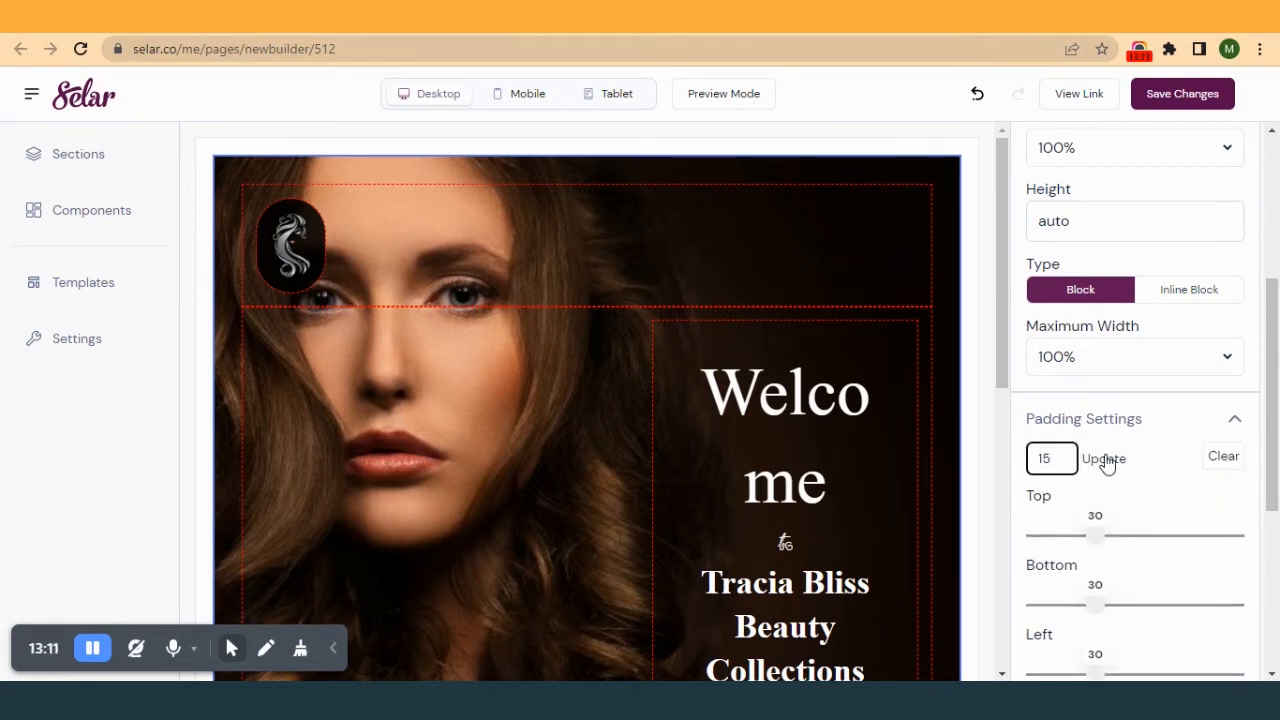
click(1105, 460)
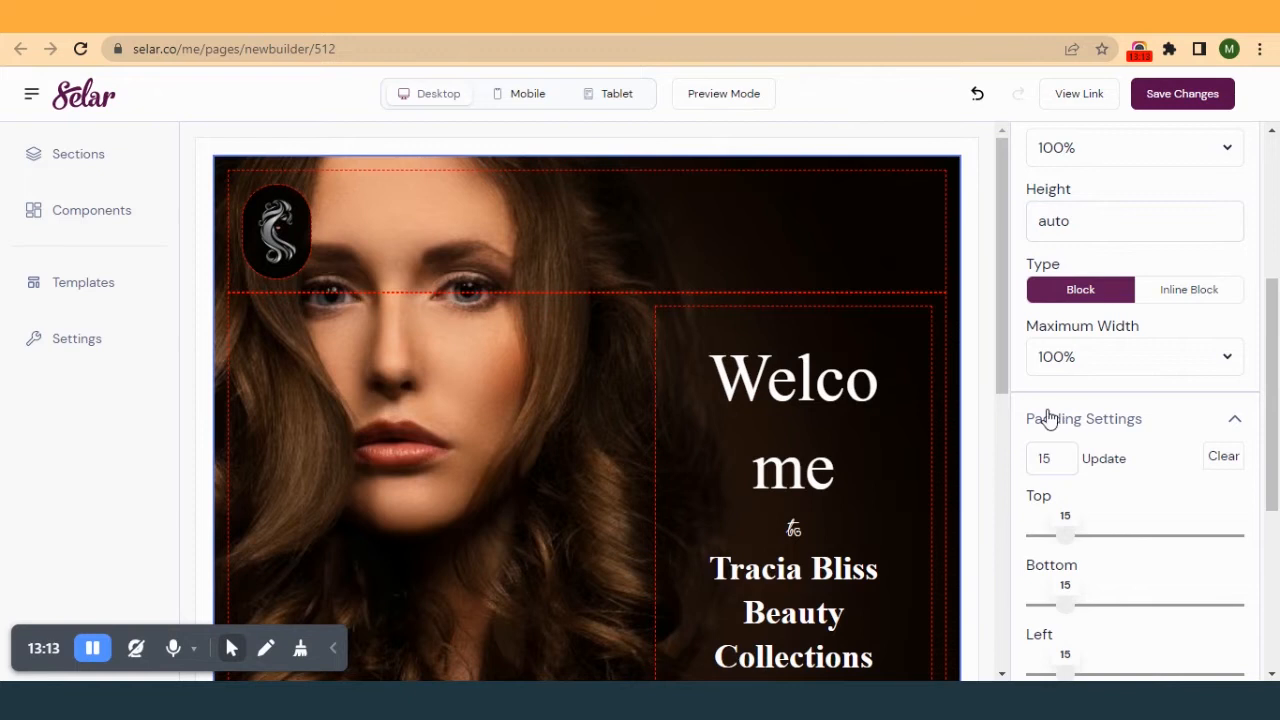
- Save the page changes and reload the live hair page
click(1169, 100)
click(207, 18)
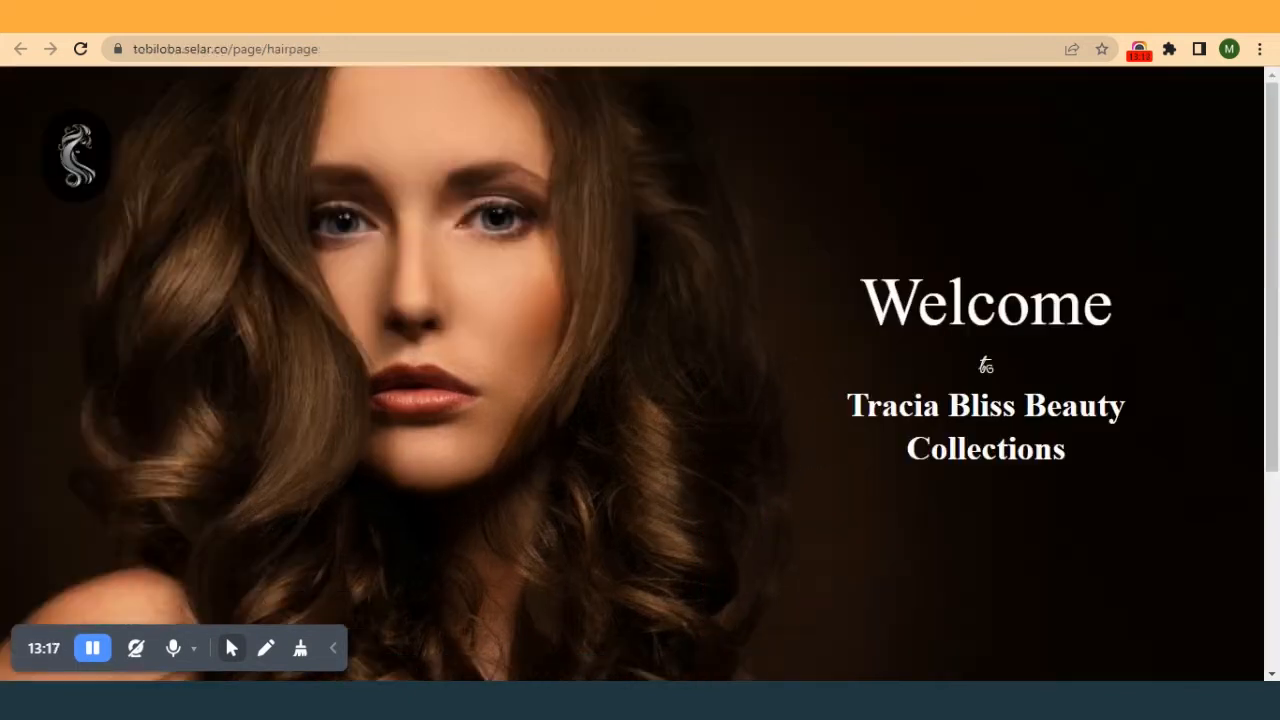
click(80, 48)
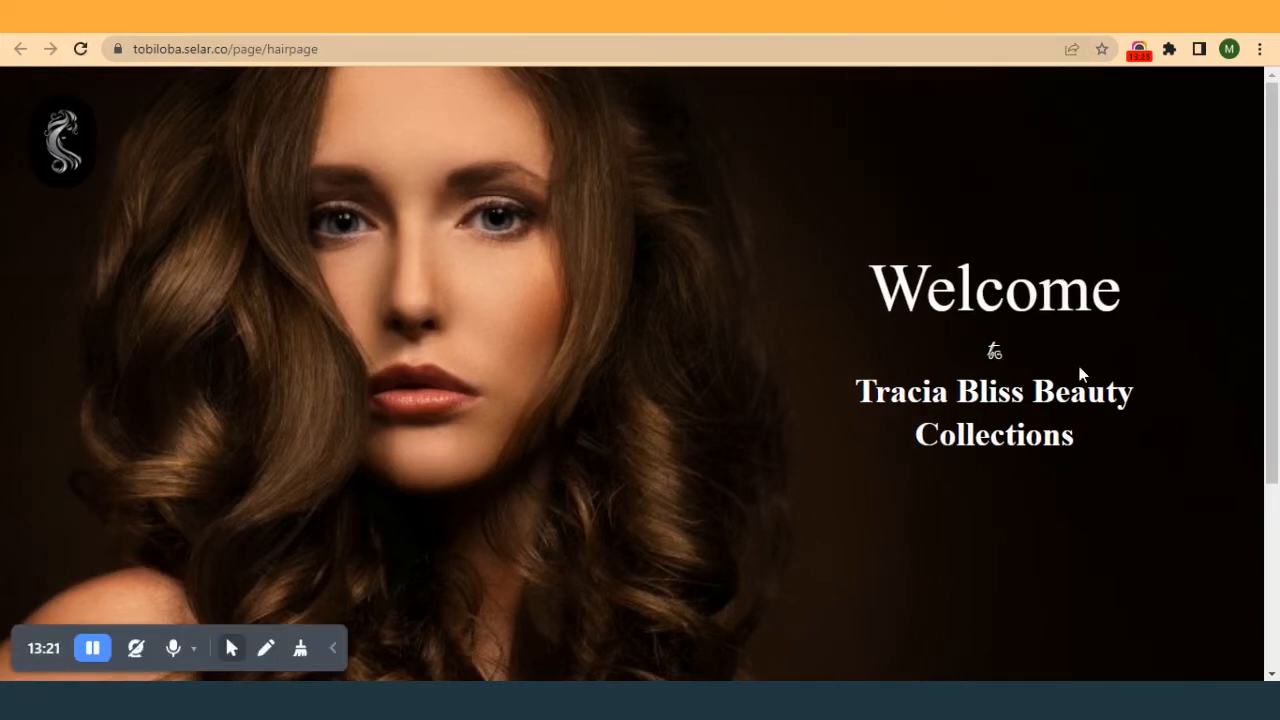
- Check the logo and welcome text placement on the reloaded hair page against the reference page's hero
key(ctrl+Tab)
key(ctrl+Tab)
key(ctrl+Tab)
key(ctrl+Tab)
key(ctrl+Tab)
key(ctrl+Tab)
key(ctrl+Tab)
key(ctrl+Tab)
key(ctrl+Tab)
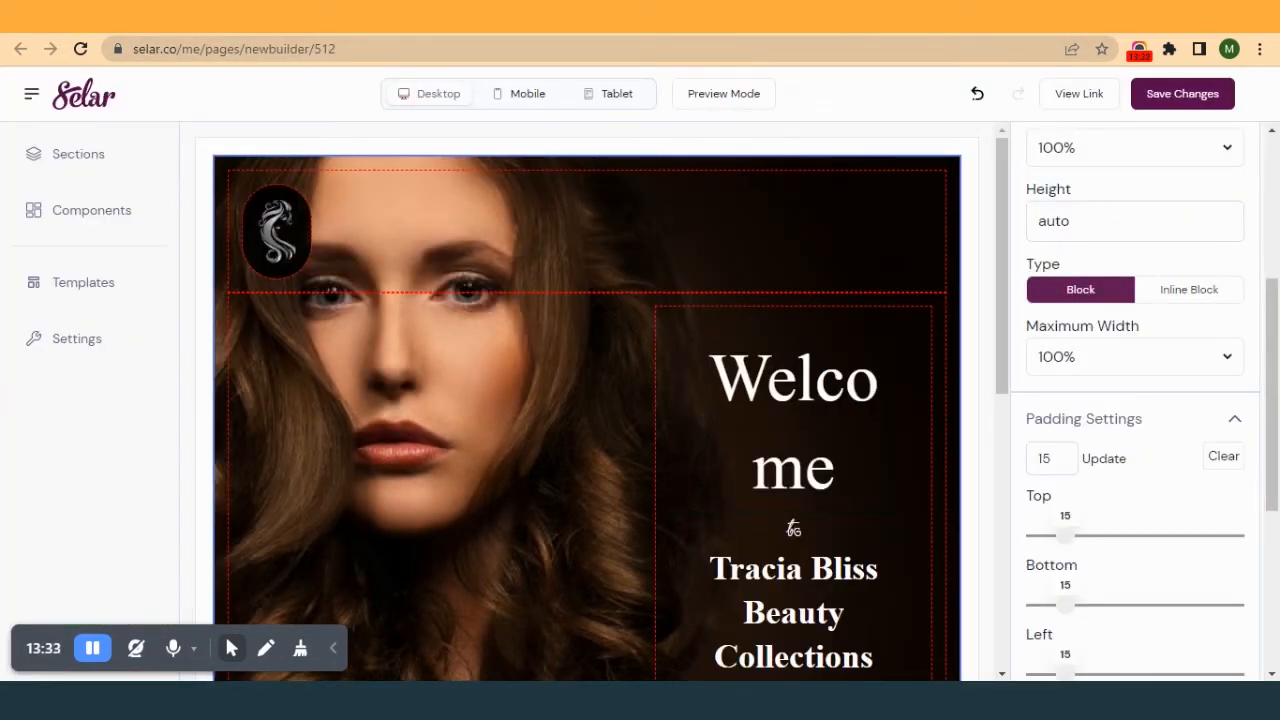
key(ctrl+Tab)
key(ctrl+Tab)
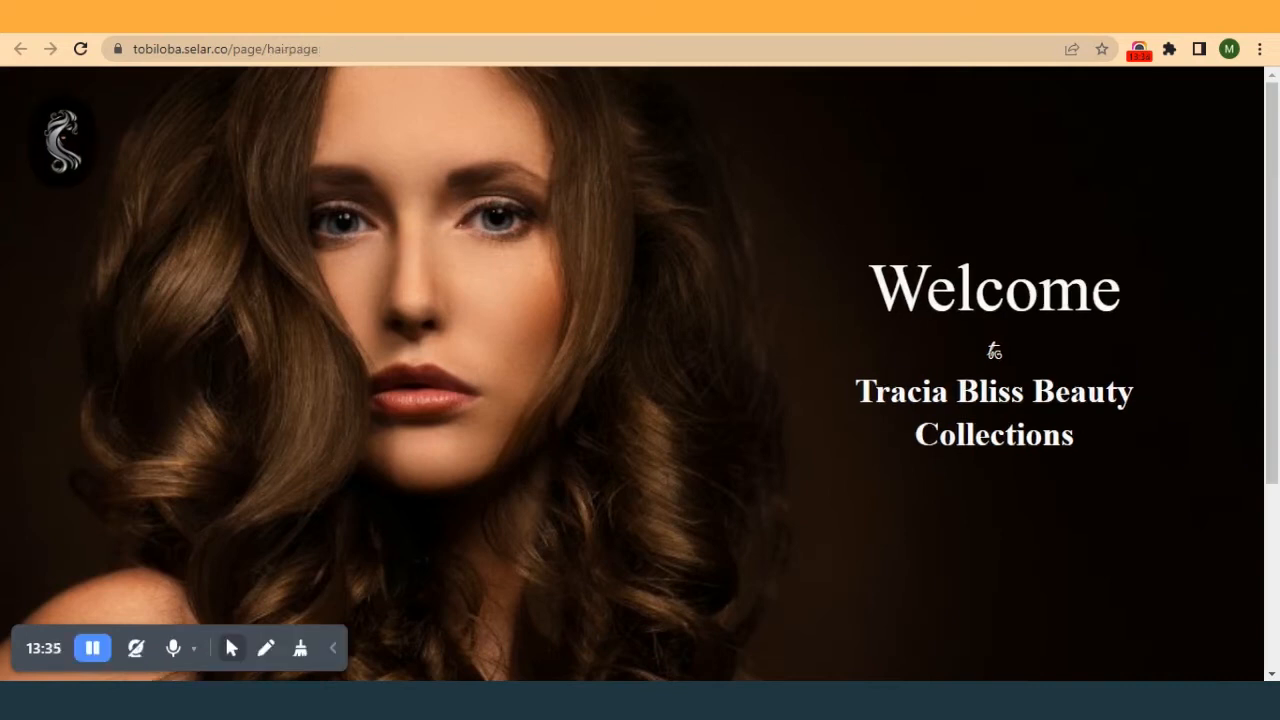
scroll(501, 356, down, 3)
scroll(499, 348, up, 3)
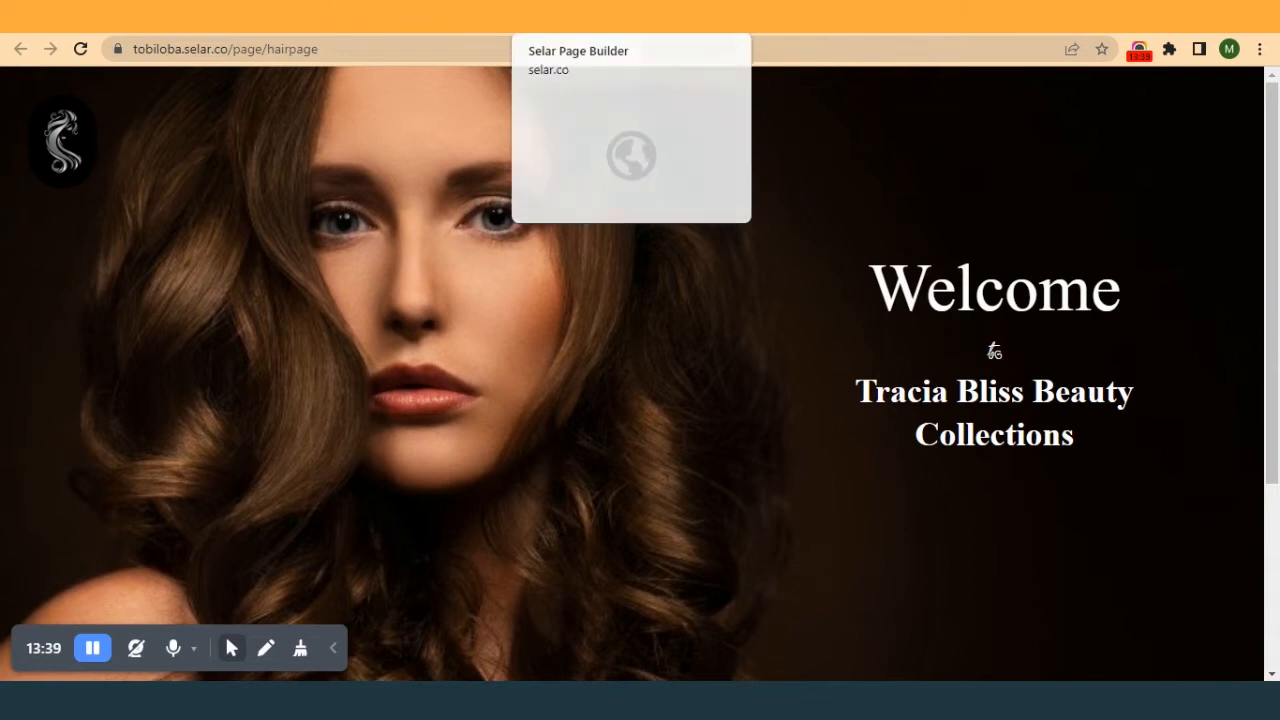
- Examine the Collection List section on the beautypagecopy reference page, including its heading, underline, product images and Shop here buttons
click(600, 17)
click(790, 17)
scroll(631, 558, down, 5)
scroll(631, 563, down, 1)
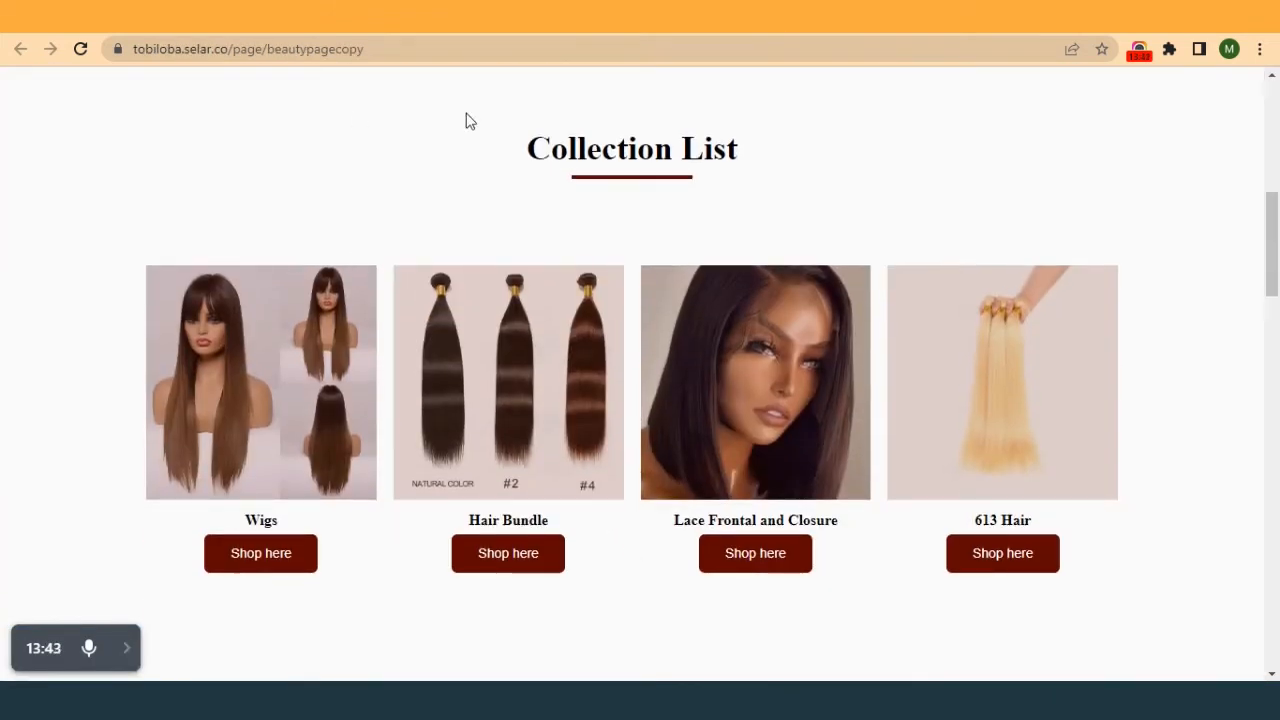
scroll(5, 418, up, 3)
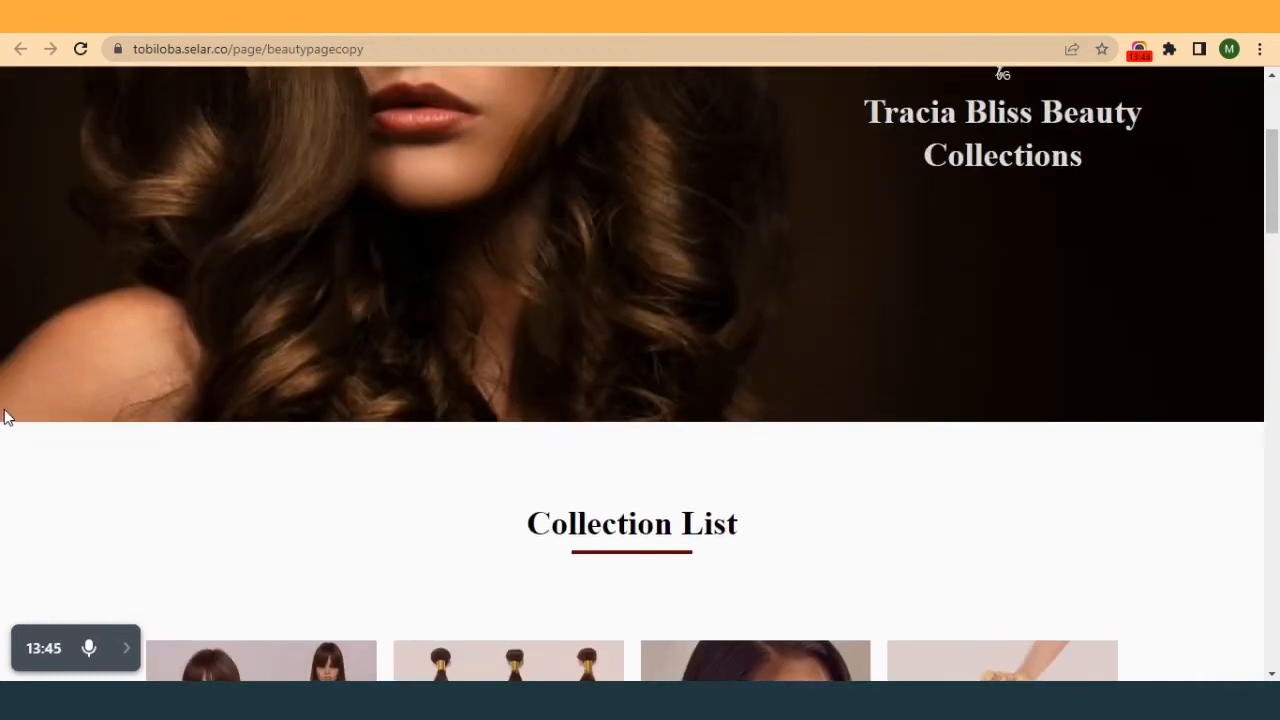
scroll(5, 418, down, 3)
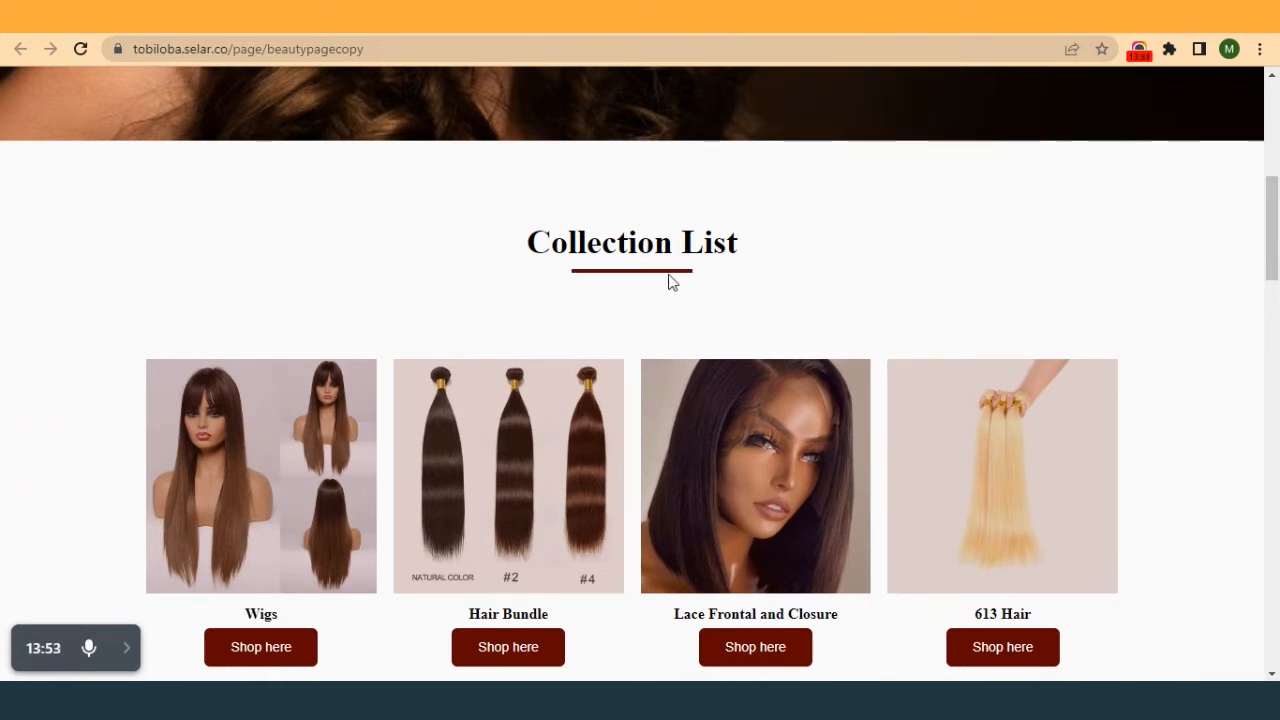
scroll(590, 322, down, 2)
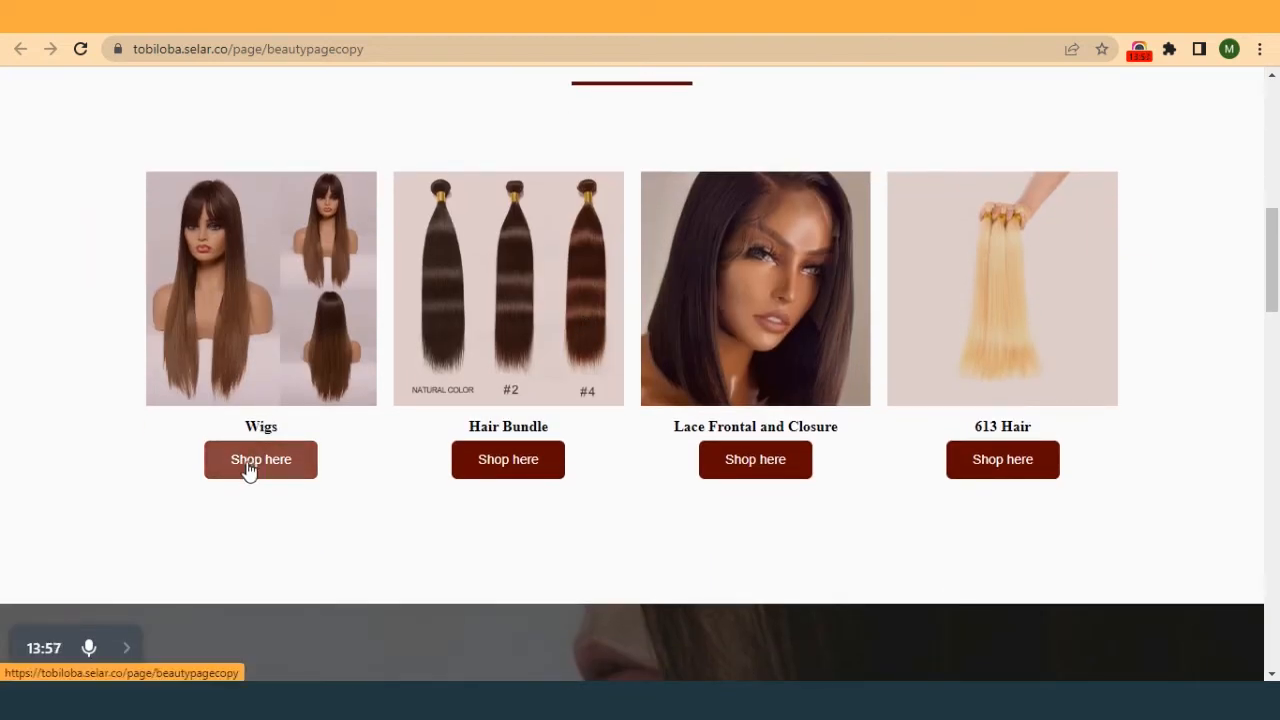
scroll(458, 284, up, 1)
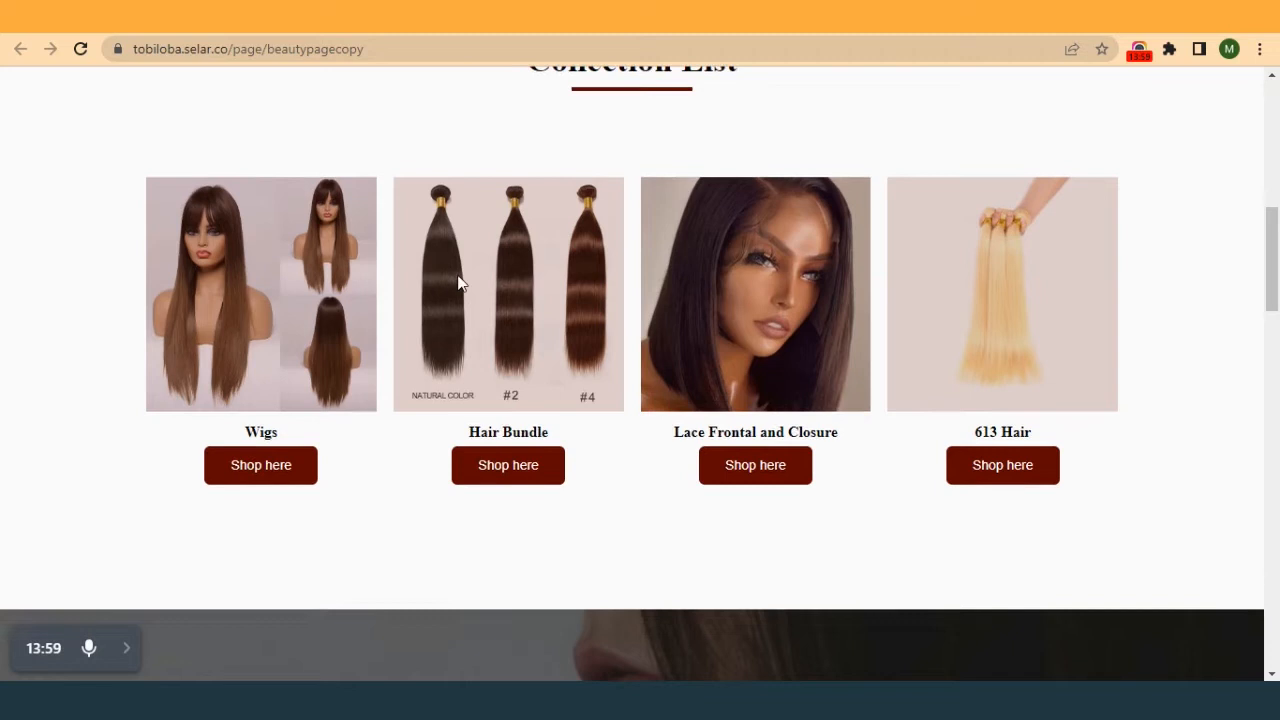
scroll(458, 284, up, 4)
scroll(471, 500, down, 2)
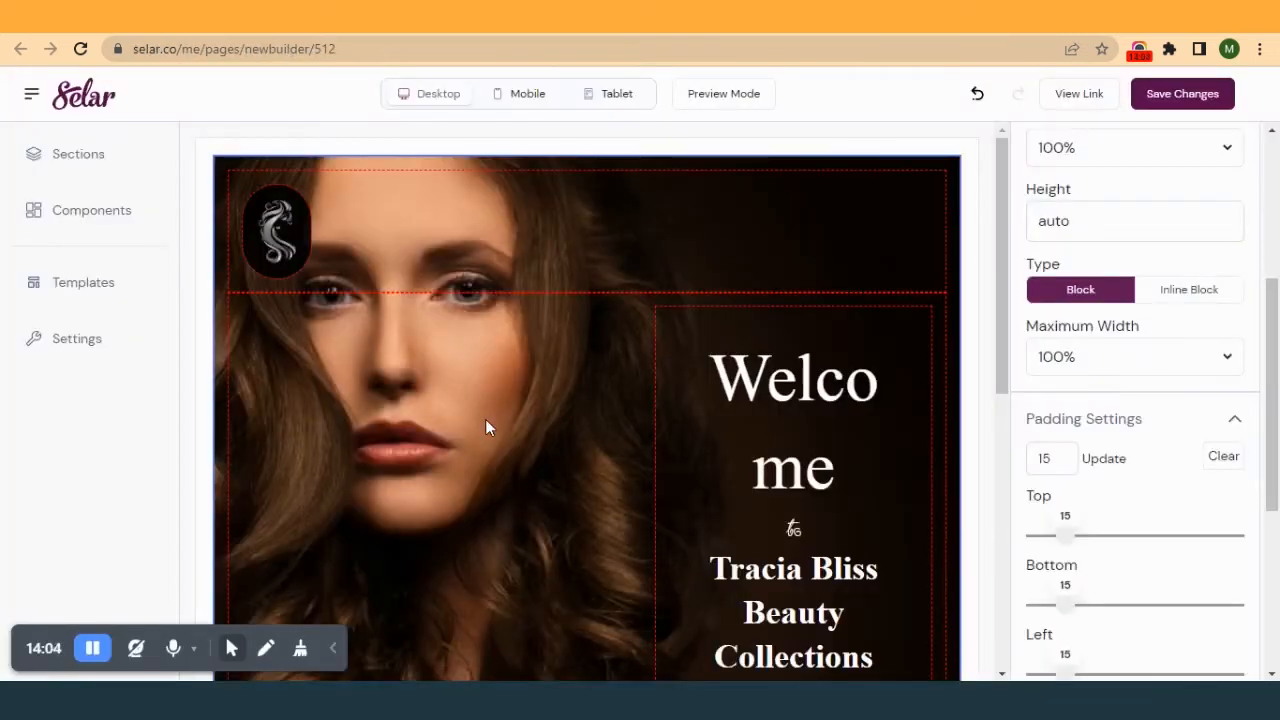
- Delete the thin empty row directly below the hero in the page builder
scroll(488, 417, down, 4)
scroll(491, 424, down, 2)
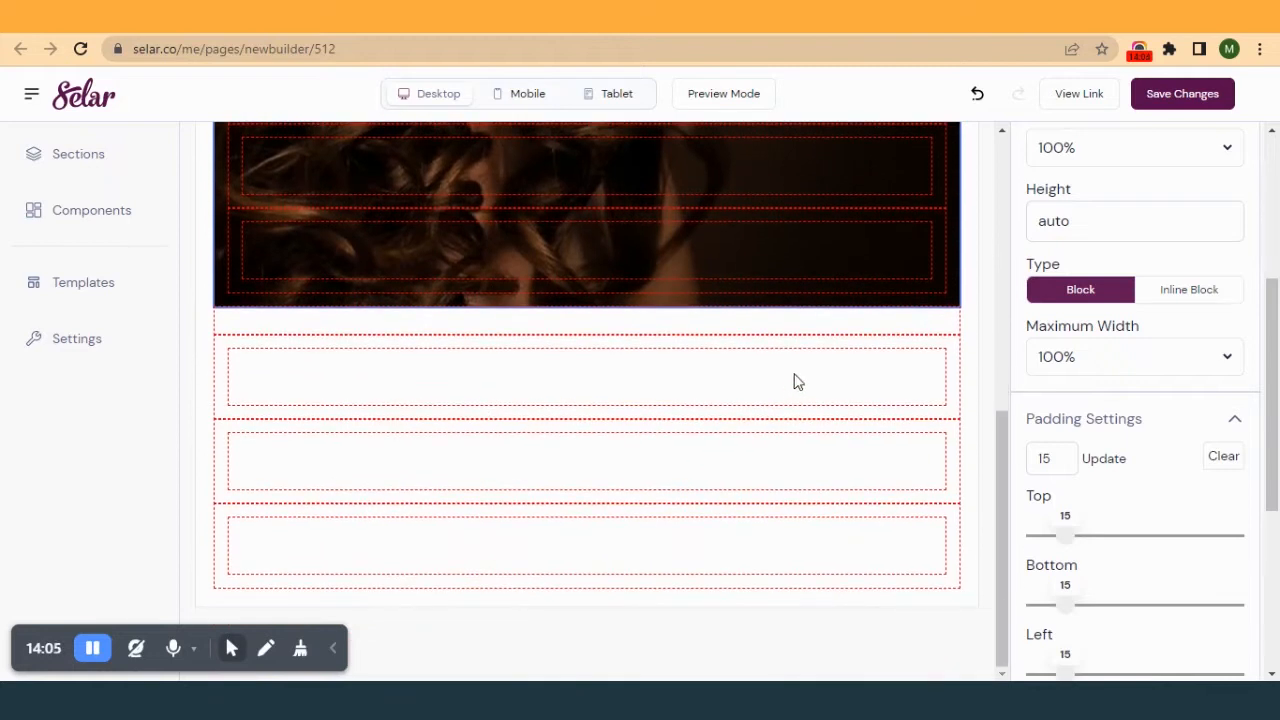
click(948, 328)
scroll(1175, 260, up, 10)
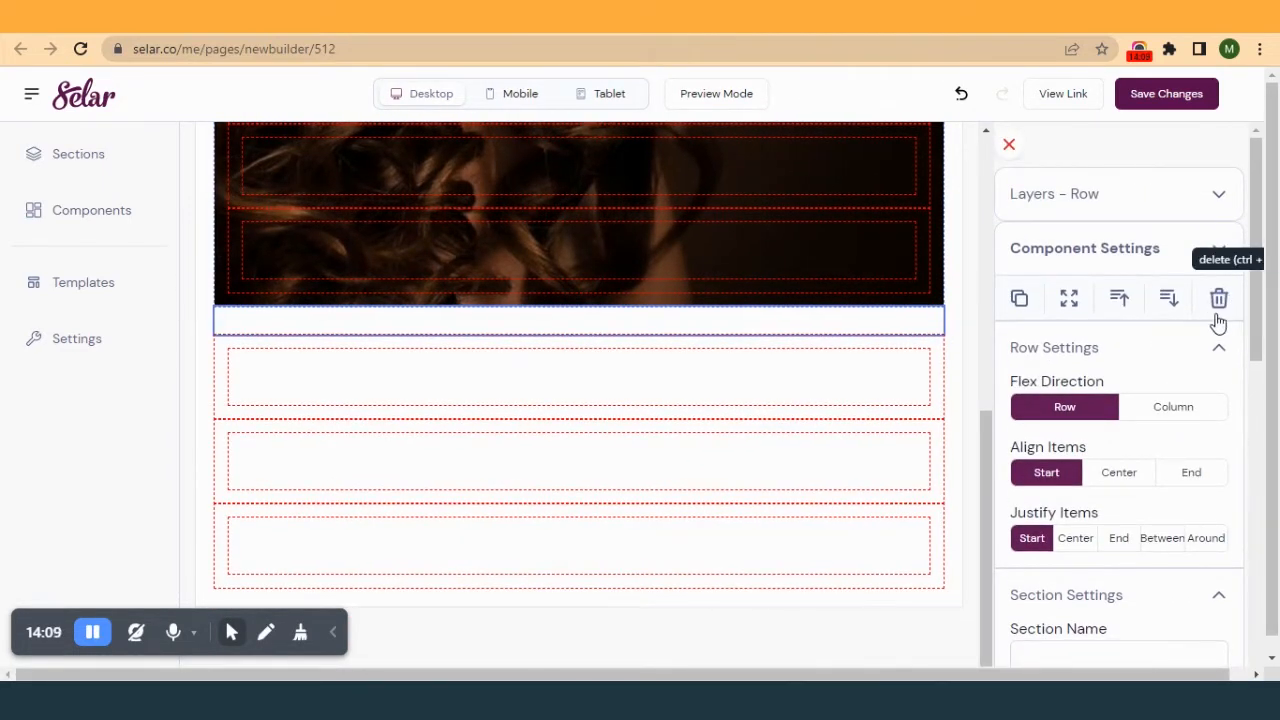
click(1220, 308)
click(731, 157)
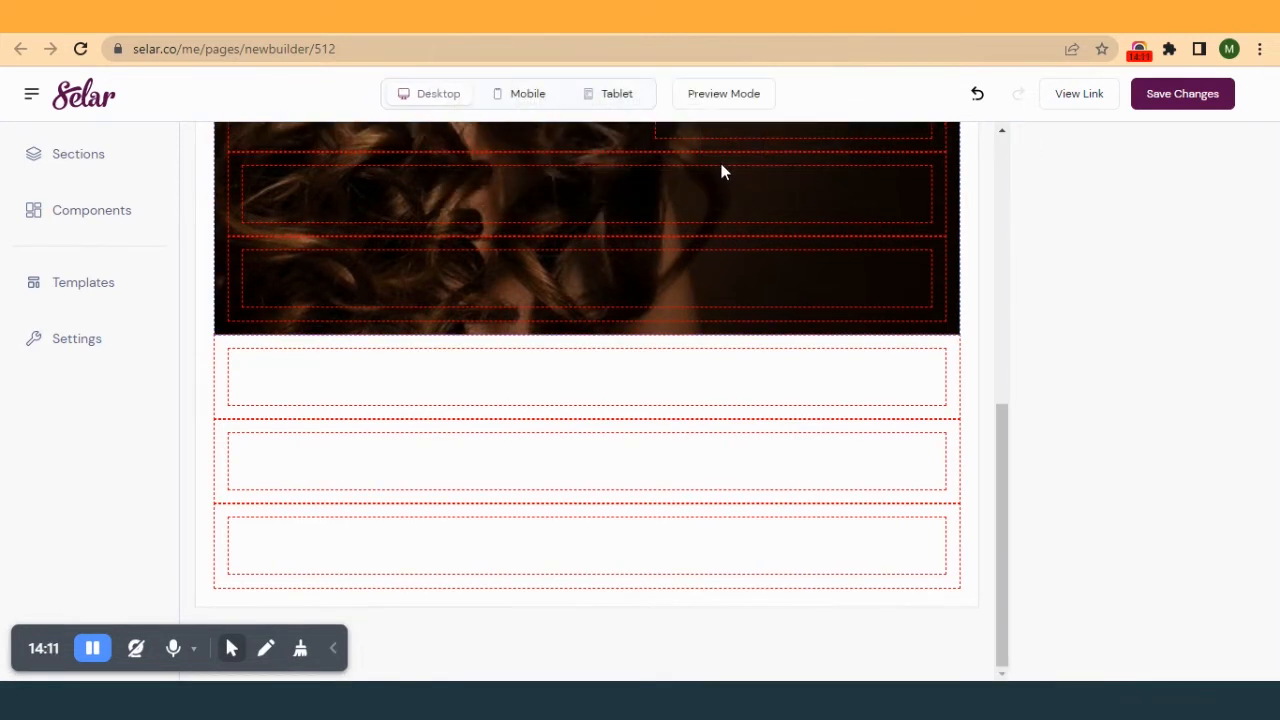
- Add a plain text paragraph to the first empty container below the hero and select it
click(950, 409)
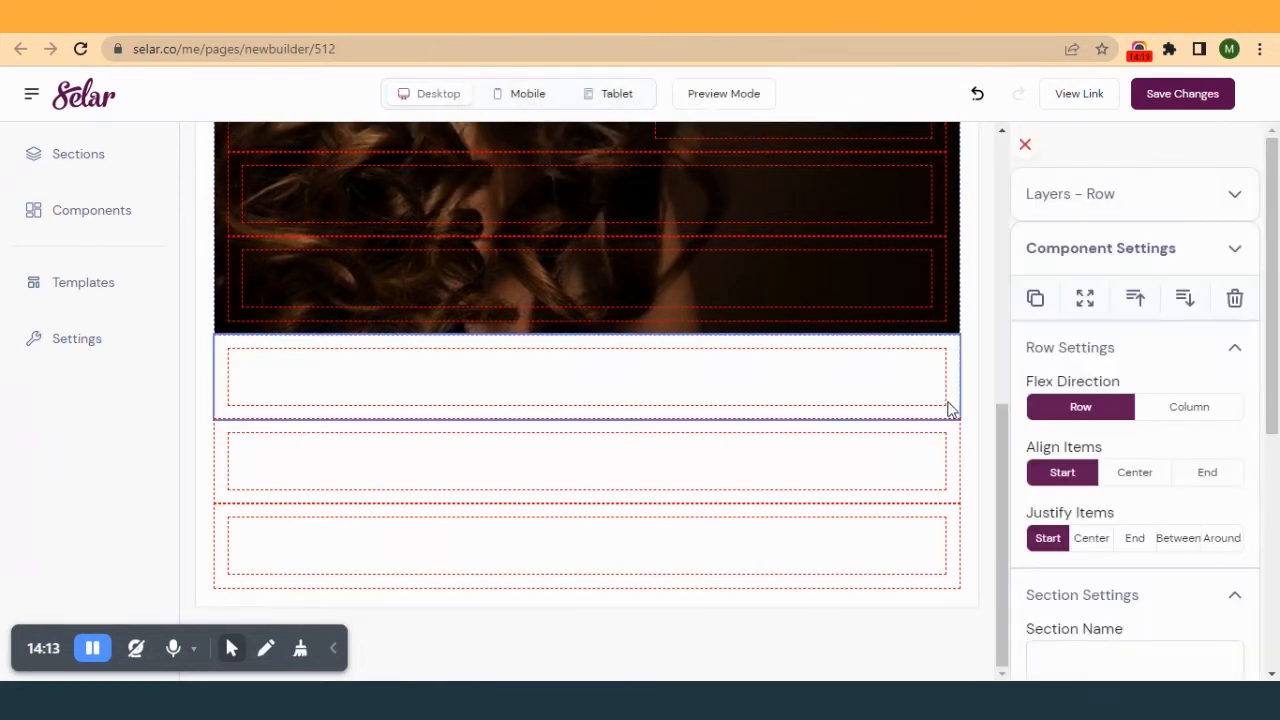
click(560, 393)
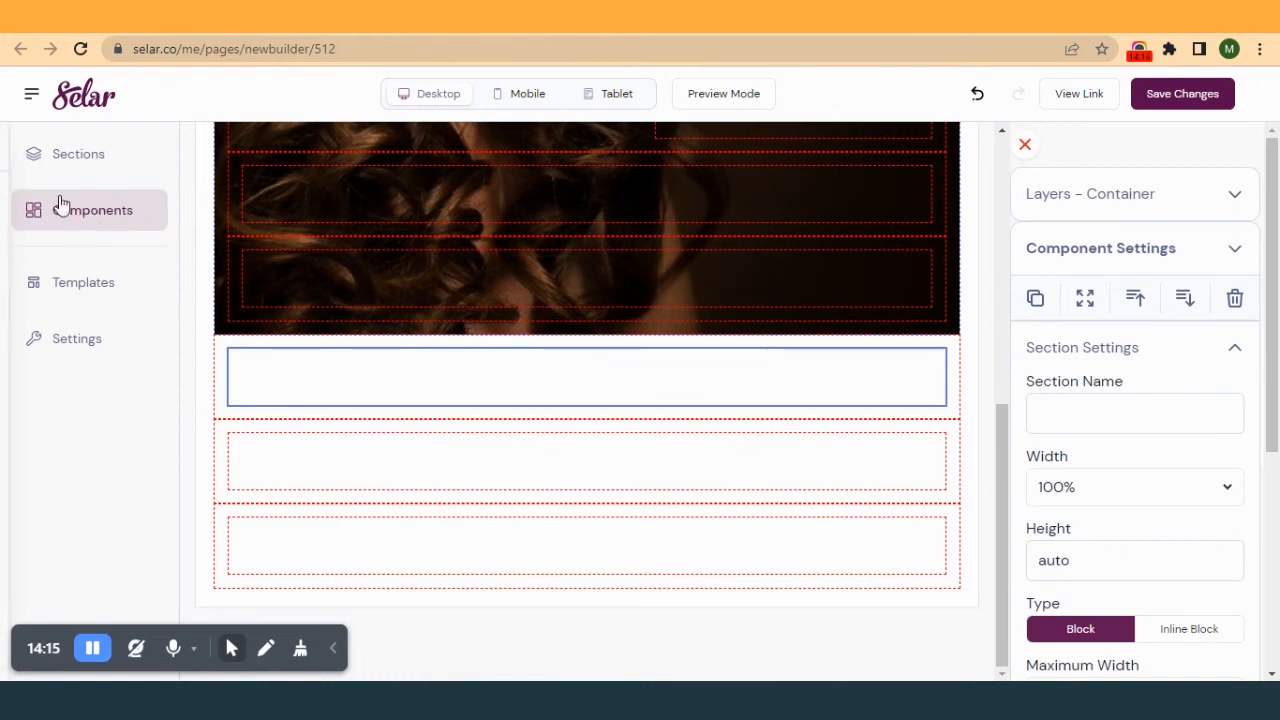
click(57, 209)
drag(34, 208, 579, 377)
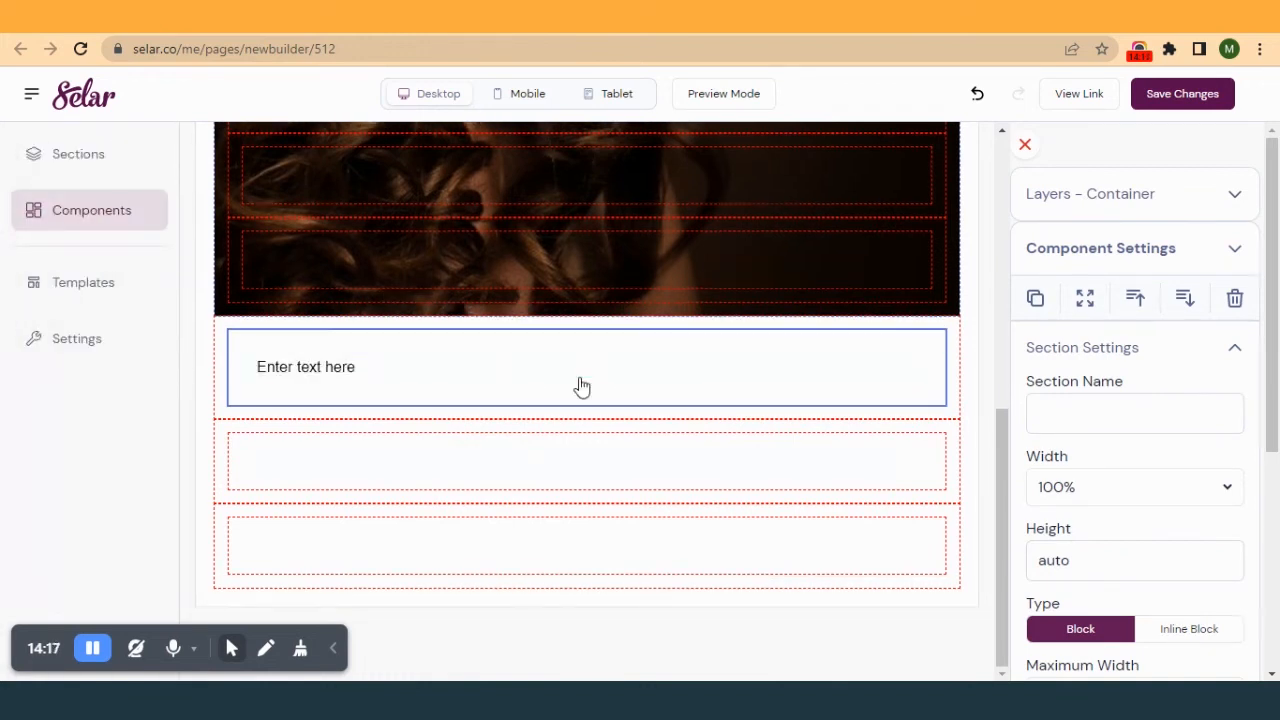
click(493, 372)
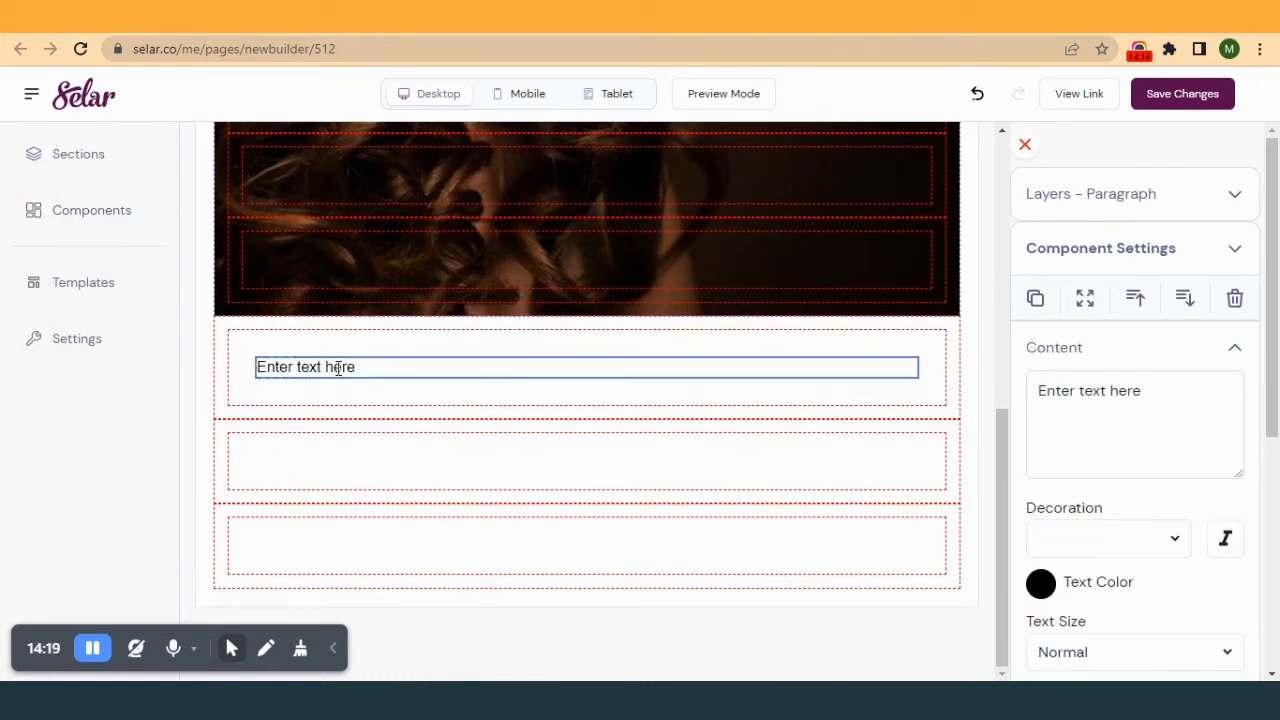
- Add a dashed divider beneath the new paragraph, using the reference page's heading underline as the guide
click(110, 230)
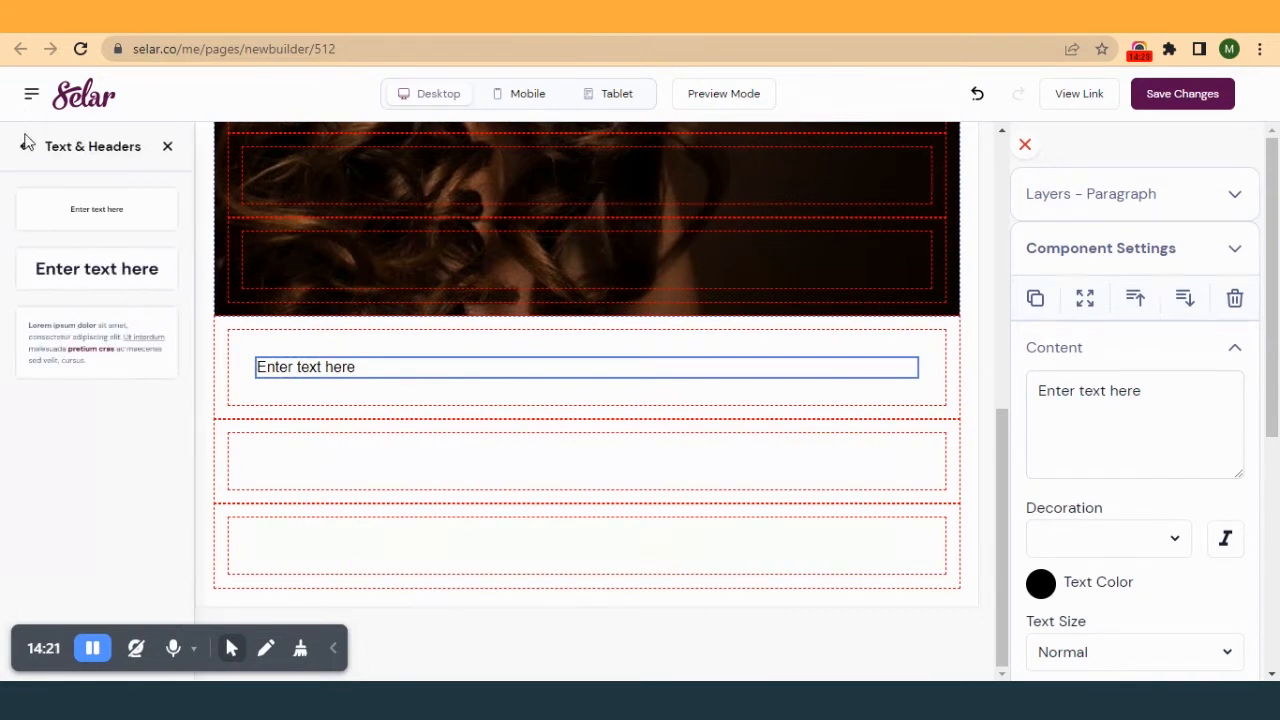
click(26, 148)
scroll(58, 378, down, 1)
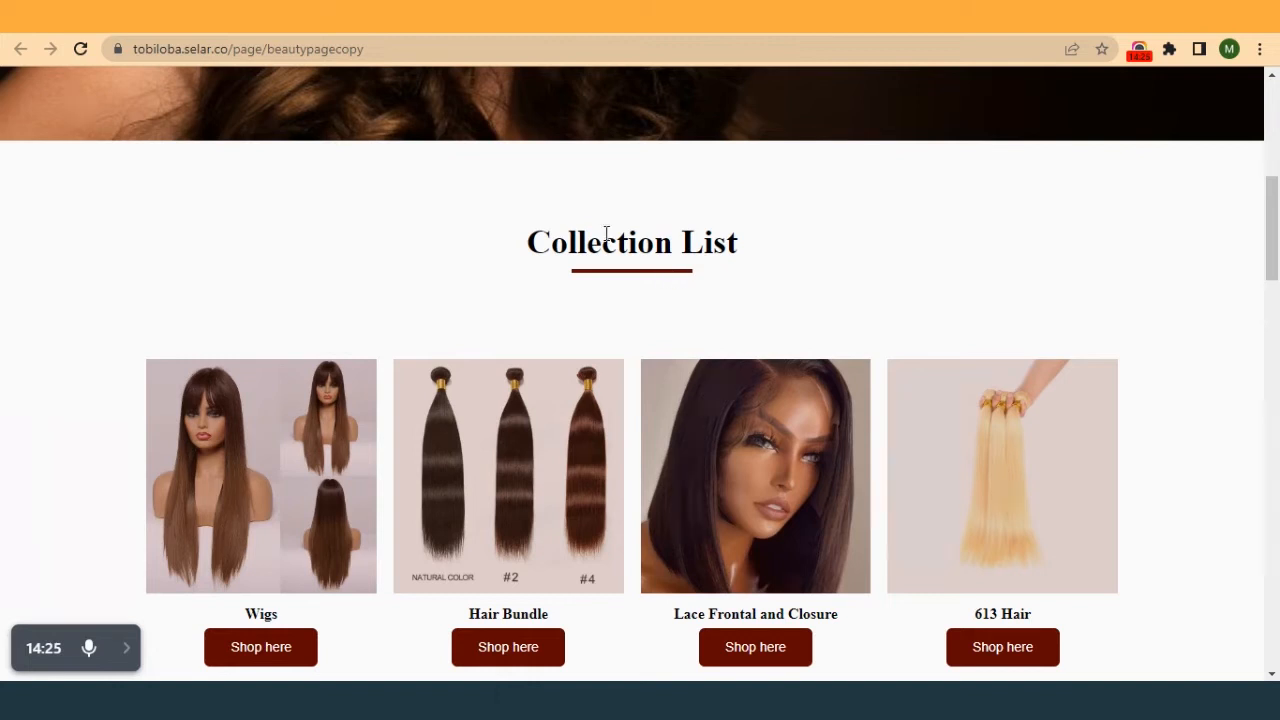
click(590, 18)
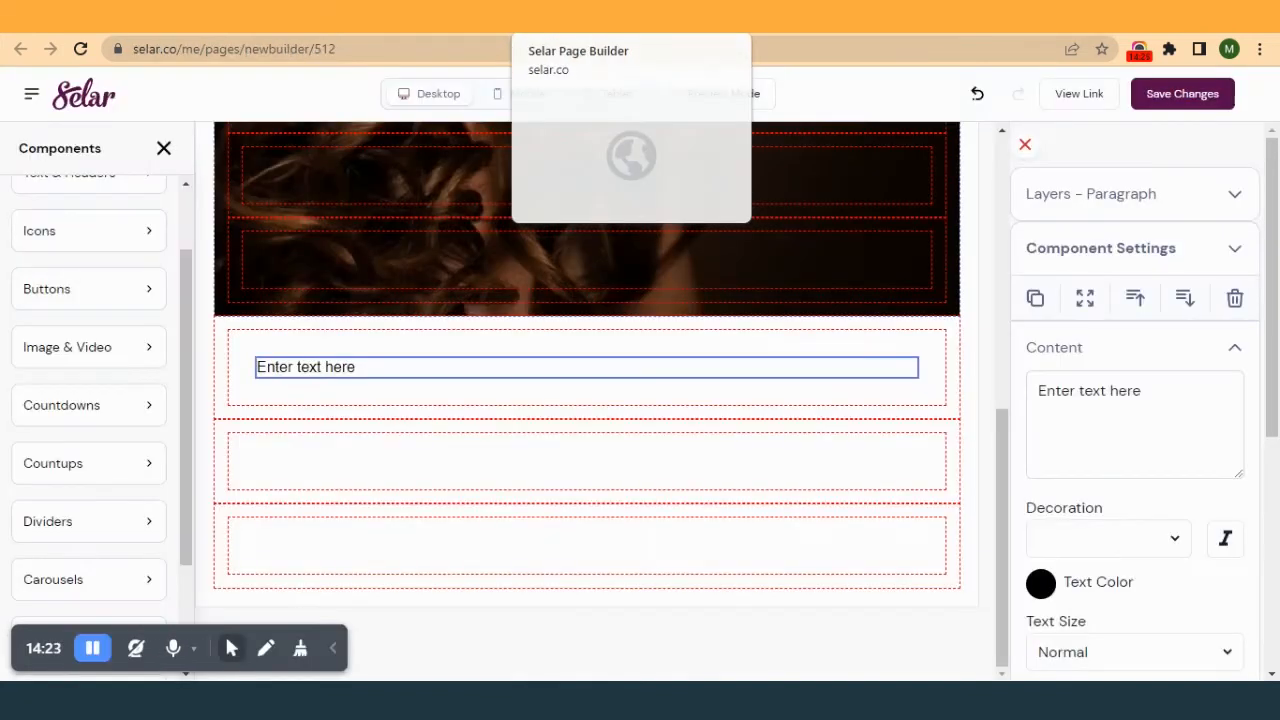
scroll(65, 420, down, 3)
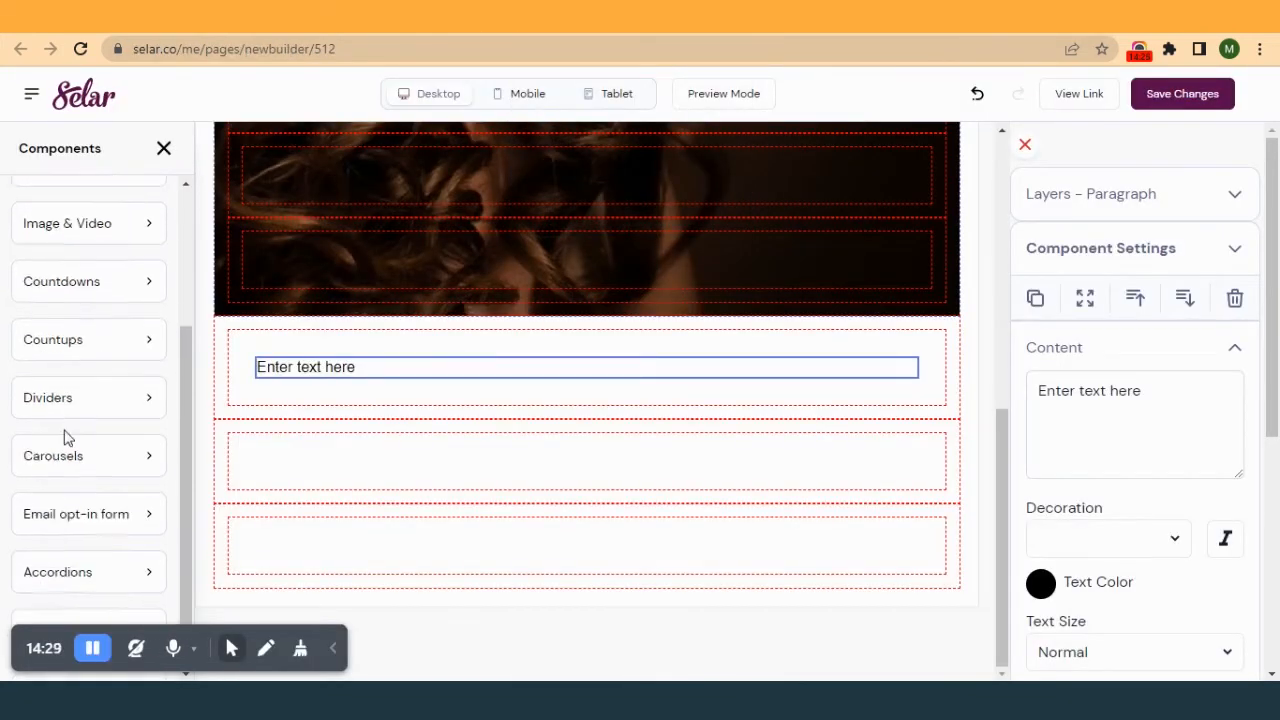
click(106, 358)
drag(108, 215, 475, 400)
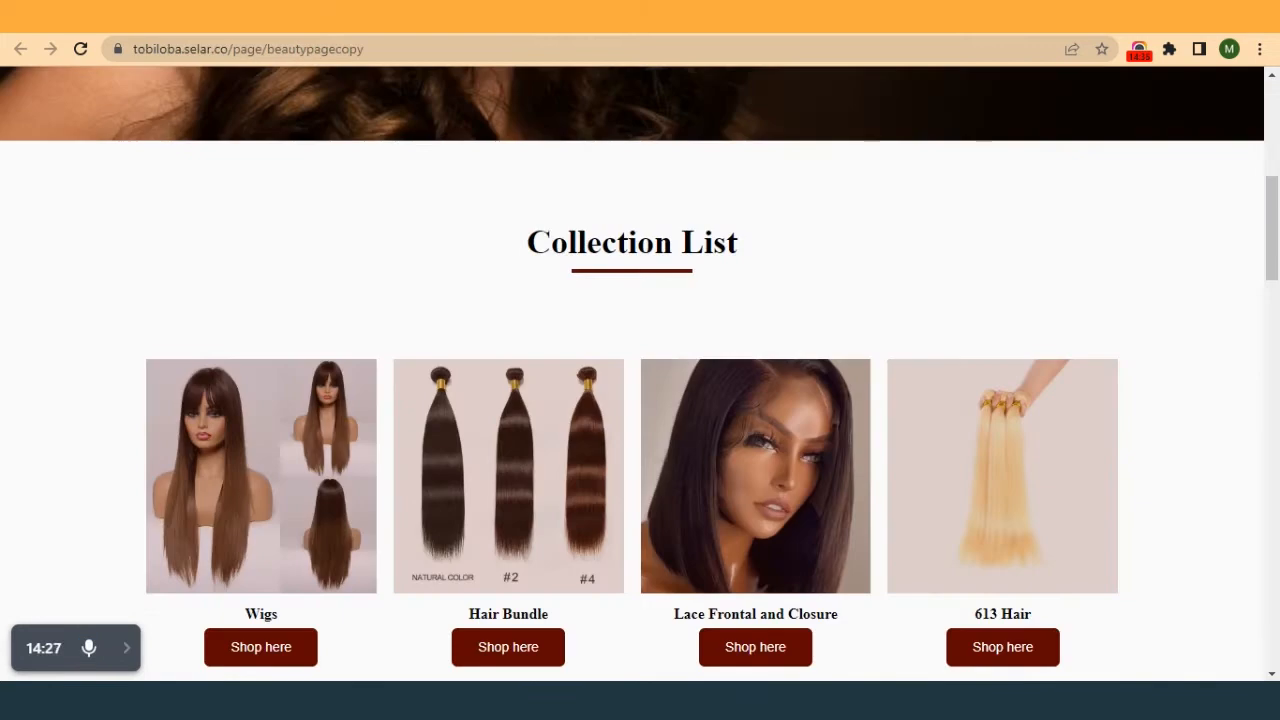
- Copy the heading "Collection List" from the reference page and replace the new paragraph's placeholder text with it
drag(766, 262, 535, 246)
key(ctrl+c)
key(ctrl+shift+Tab)
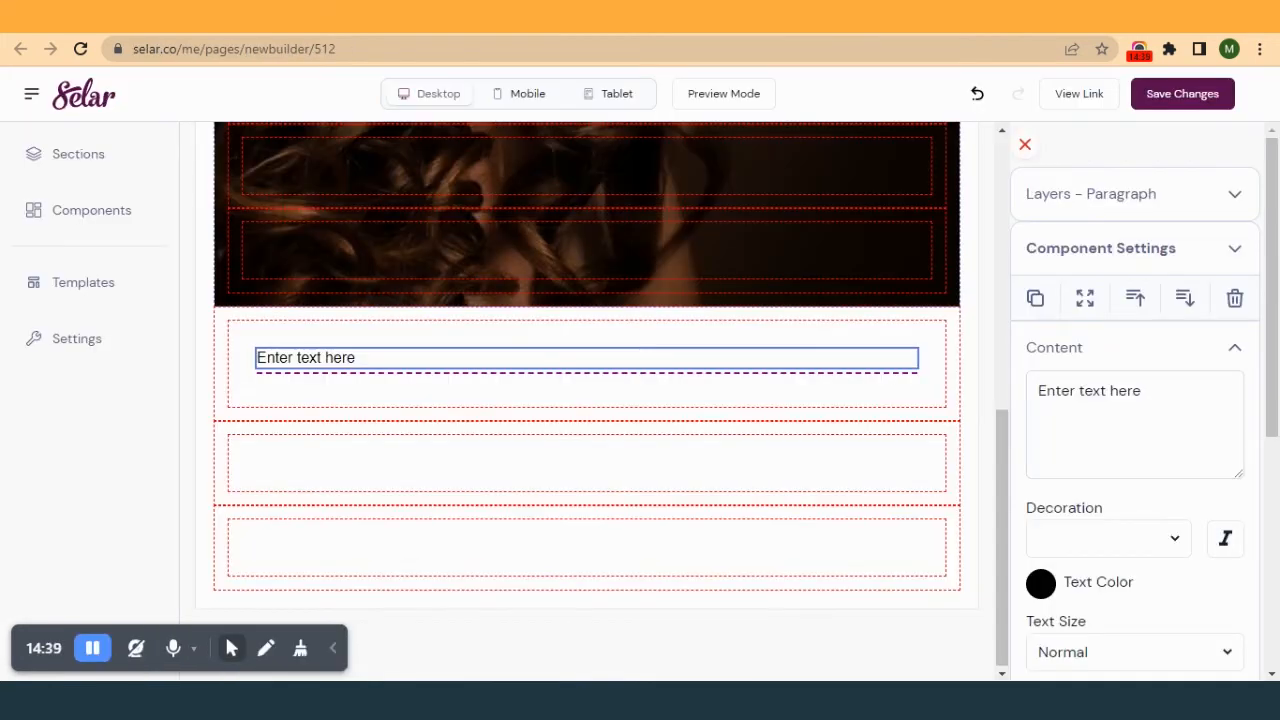
triple_click(1145, 409)
key(ctrl+v)
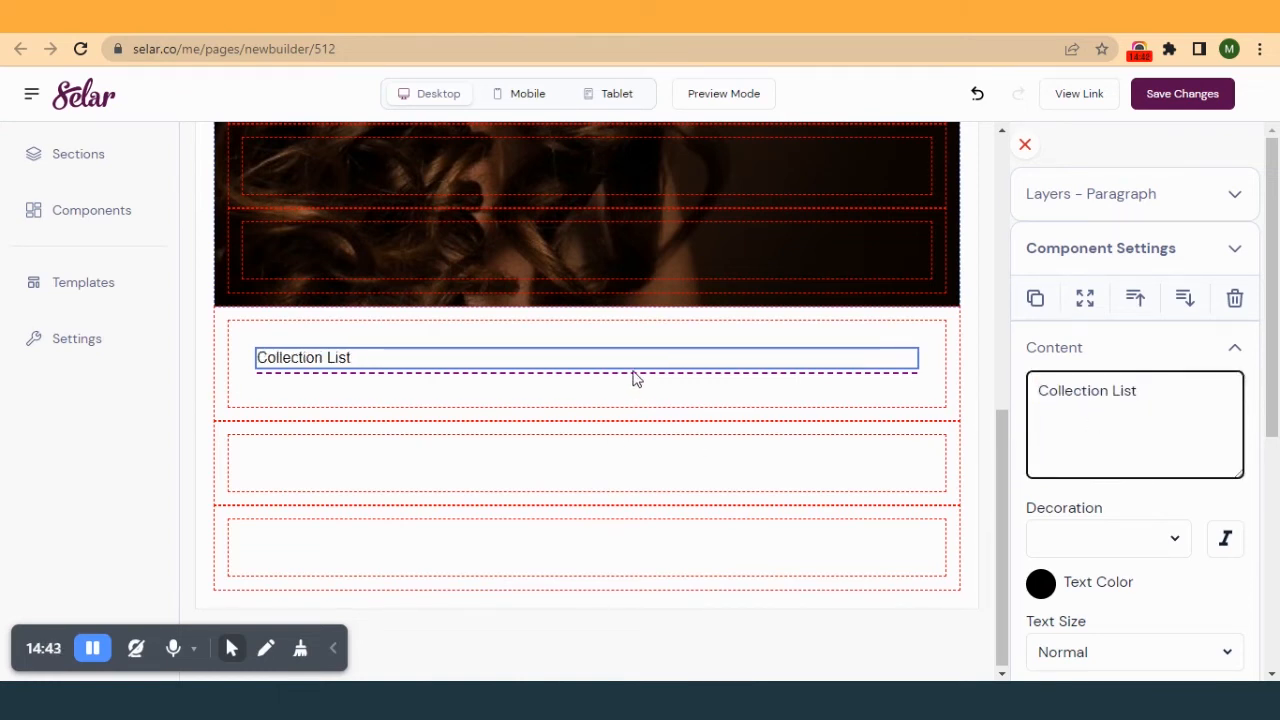
- Center the "Collection List" heading and set its text size to 4X Large
scroll(1106, 560, down, 2)
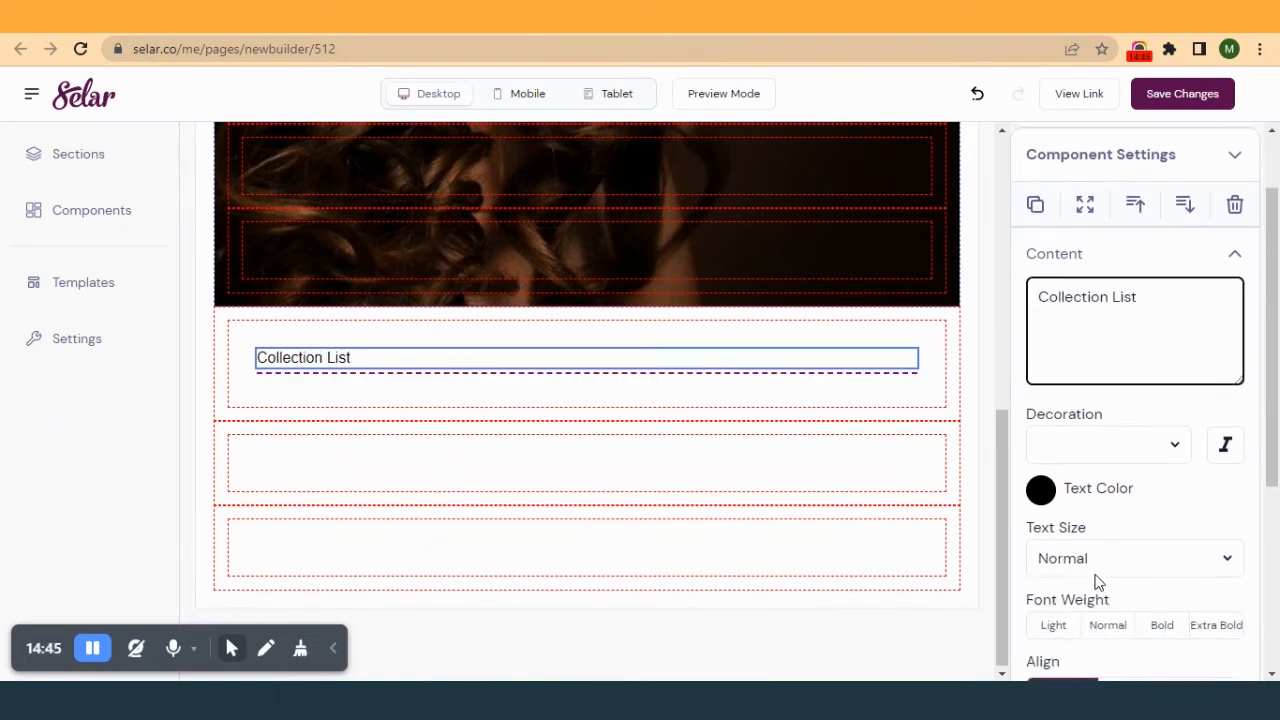
click(1130, 605)
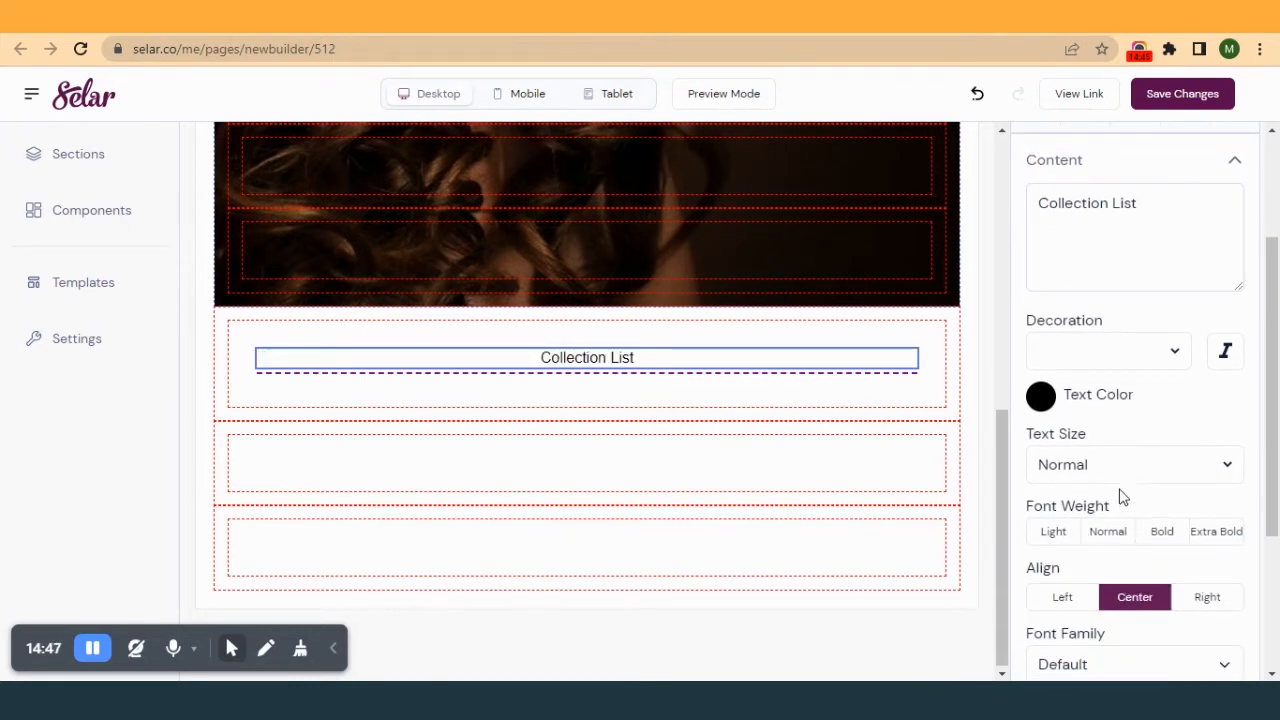
click(1103, 464)
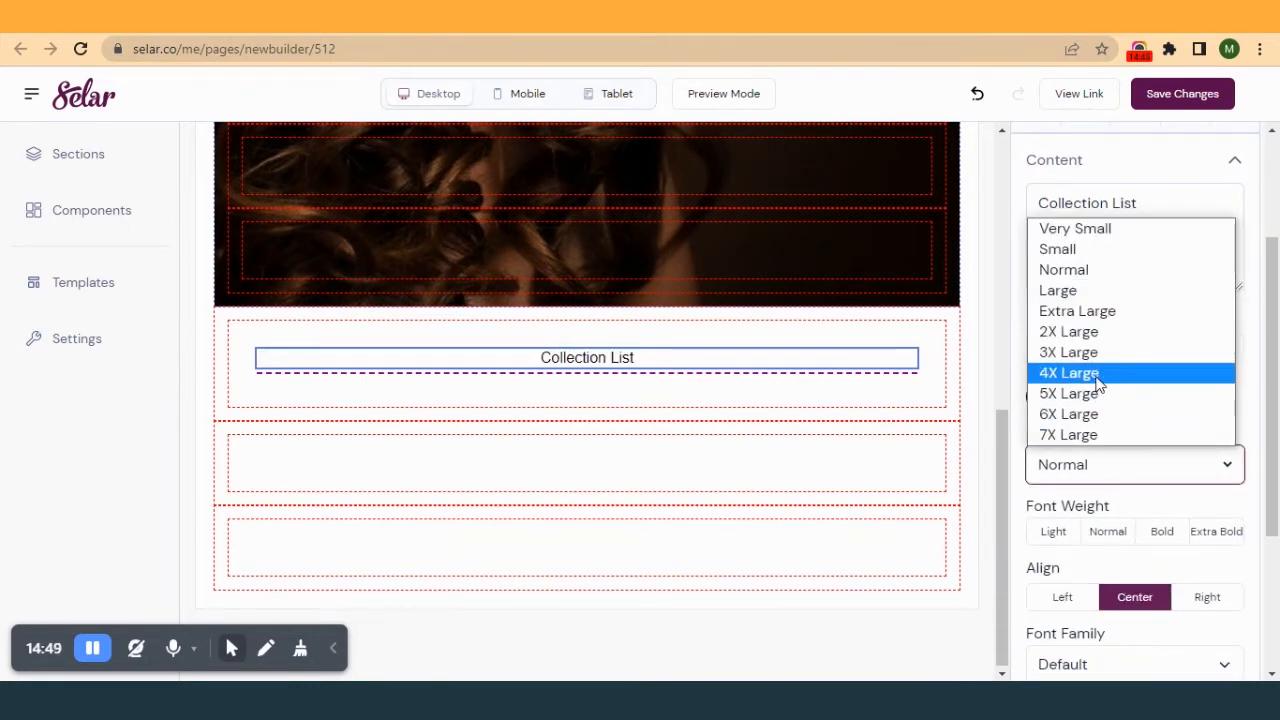
click(1097, 378)
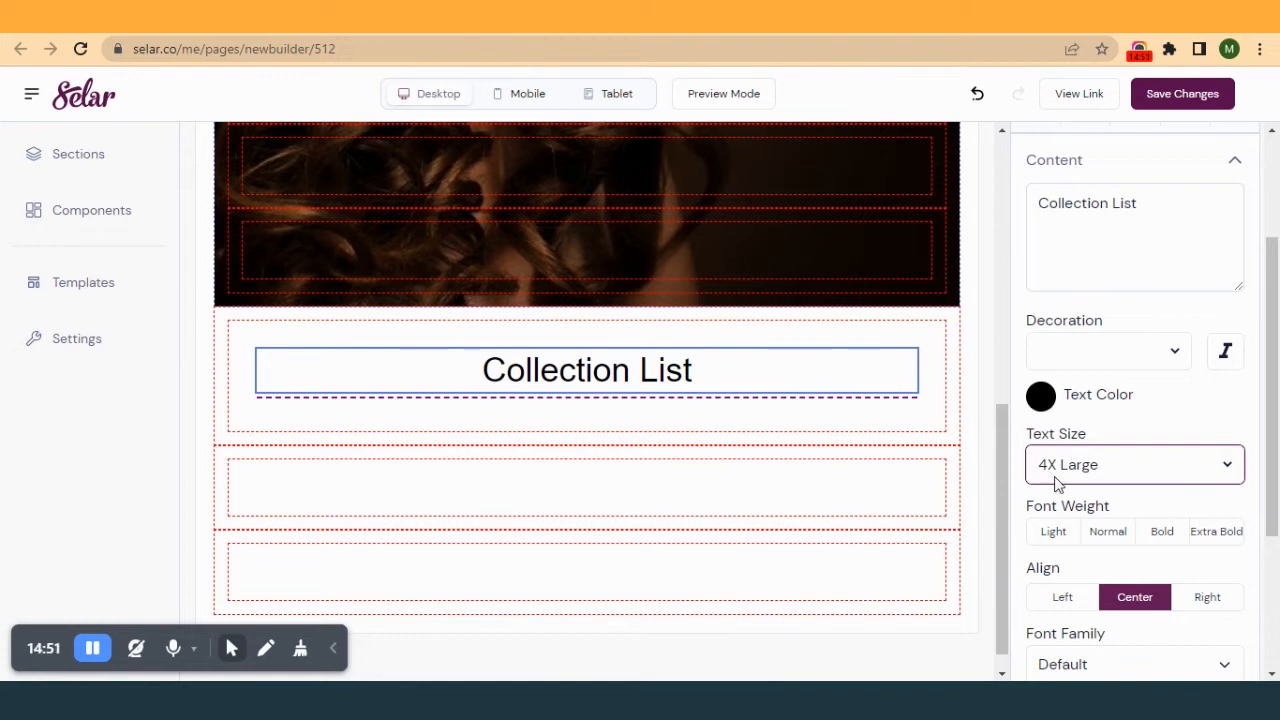
- Set the "Collection List" heading to bold in the Avenir font and compare it with the reference page's heading
scroll(1060, 490, down, 3)
click(1116, 436)
scroll(1110, 505, down, 2)
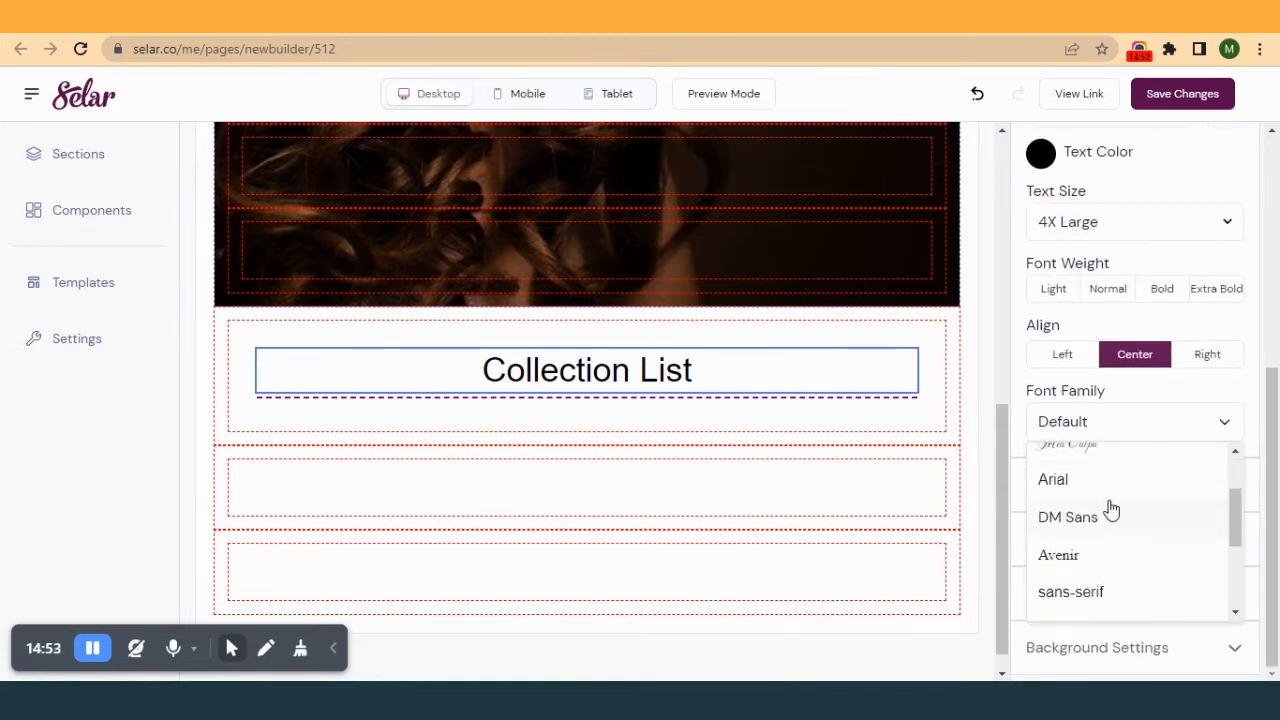
click(1086, 560)
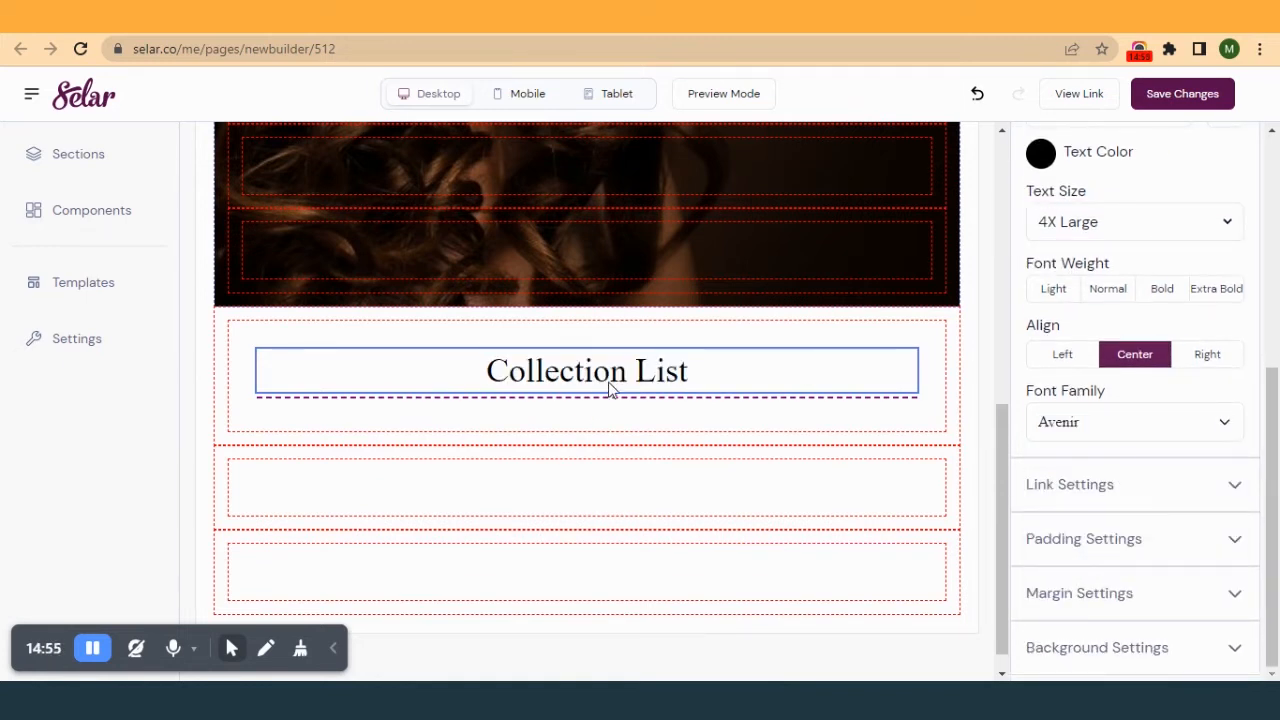
click(1162, 295)
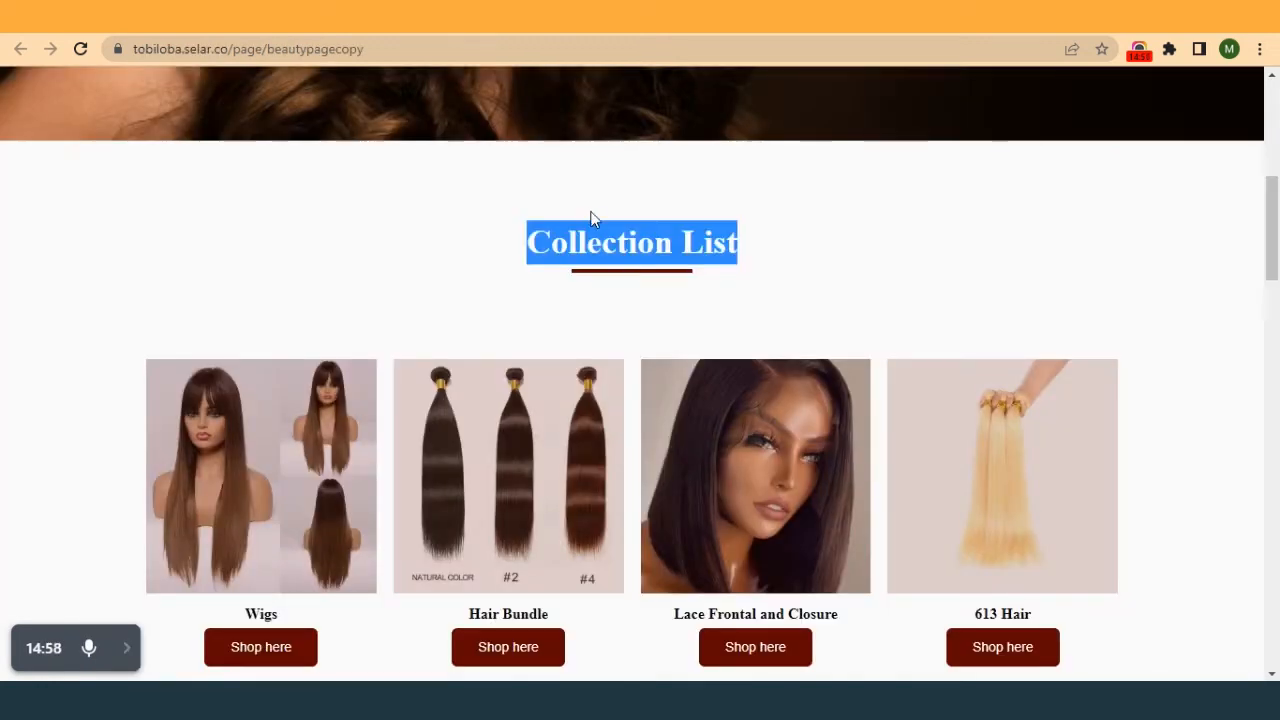
click(898, 228)
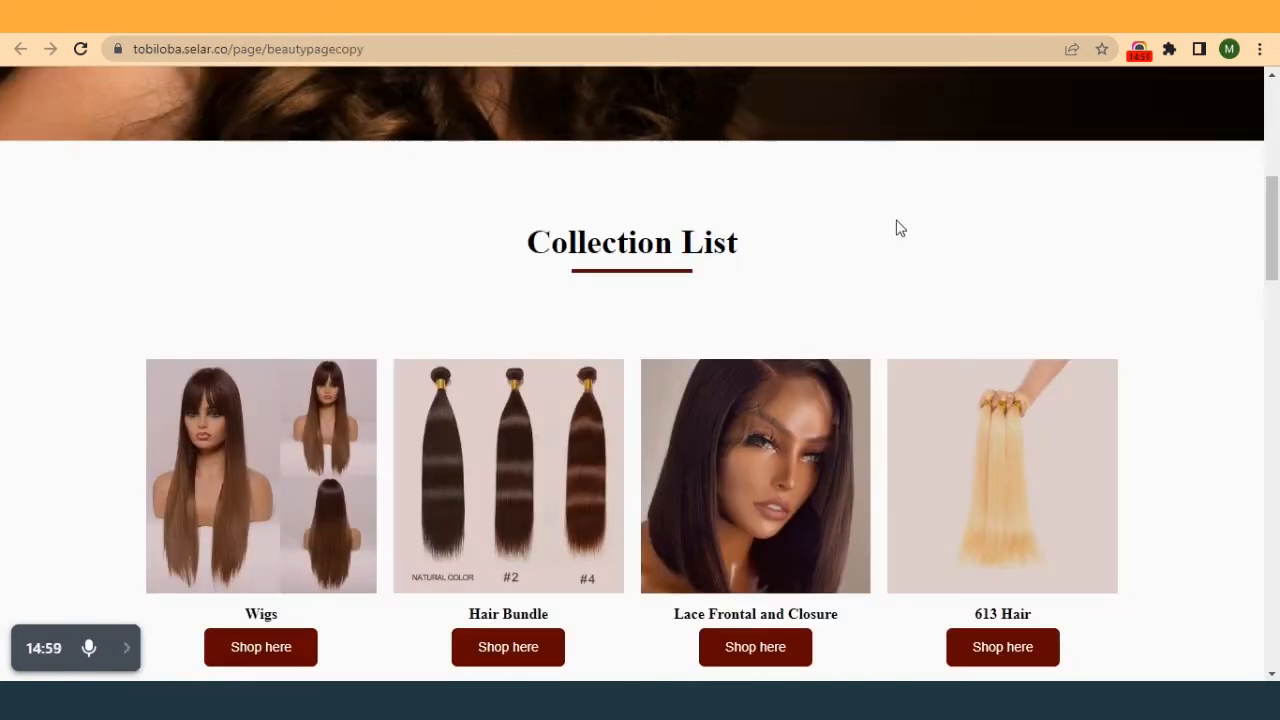
mouse_move(128, 670)
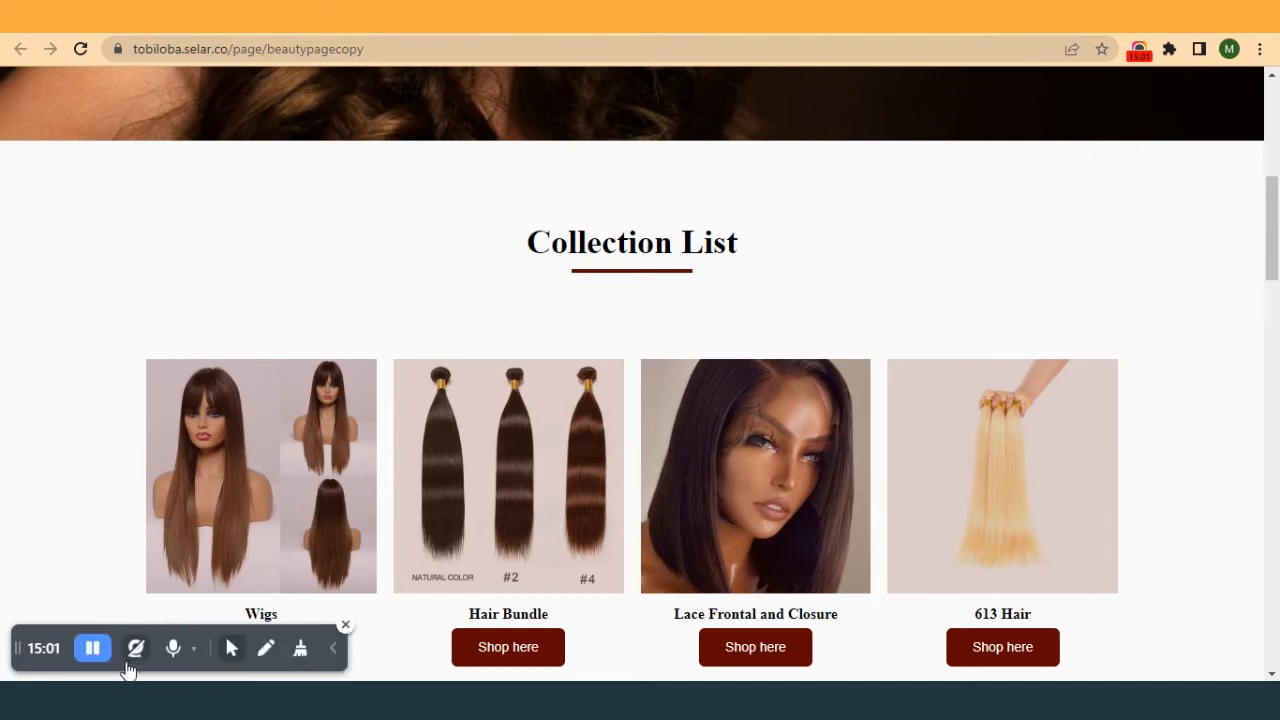
key(ctrl+Tab)
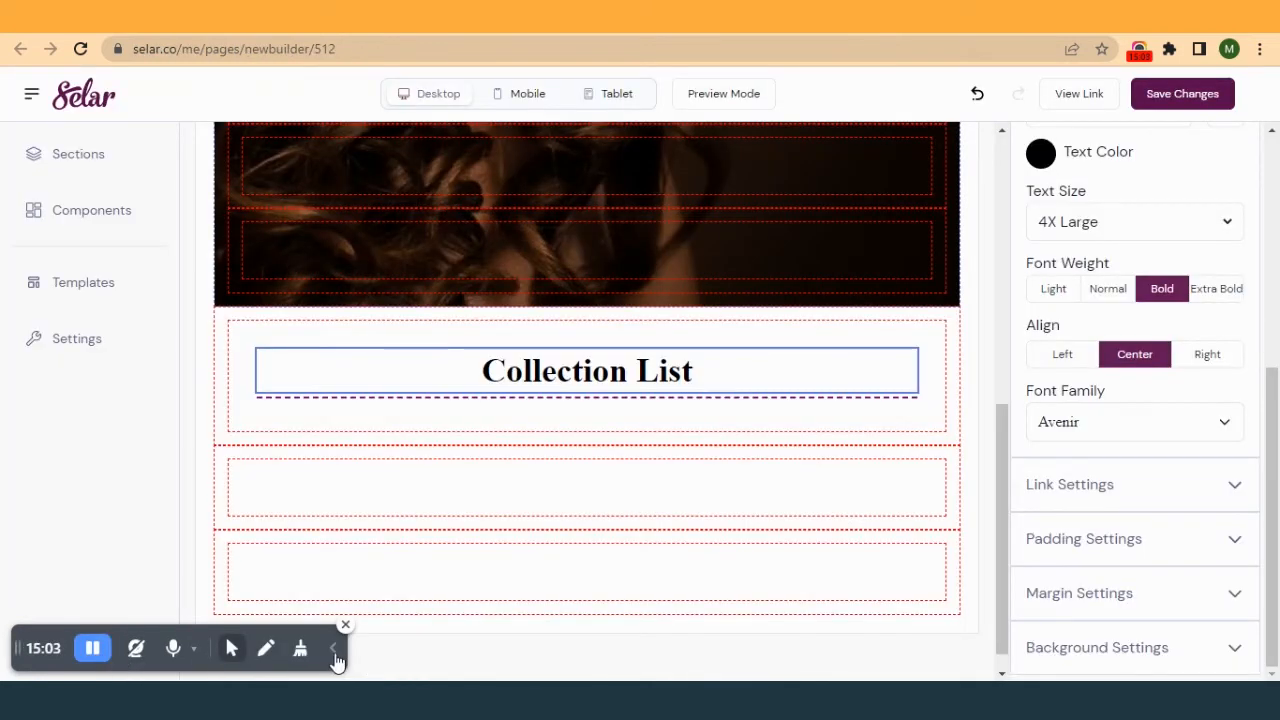
- Make the divider under "Collection List" a solid line with thickness 3 and width 14%
click(685, 405)
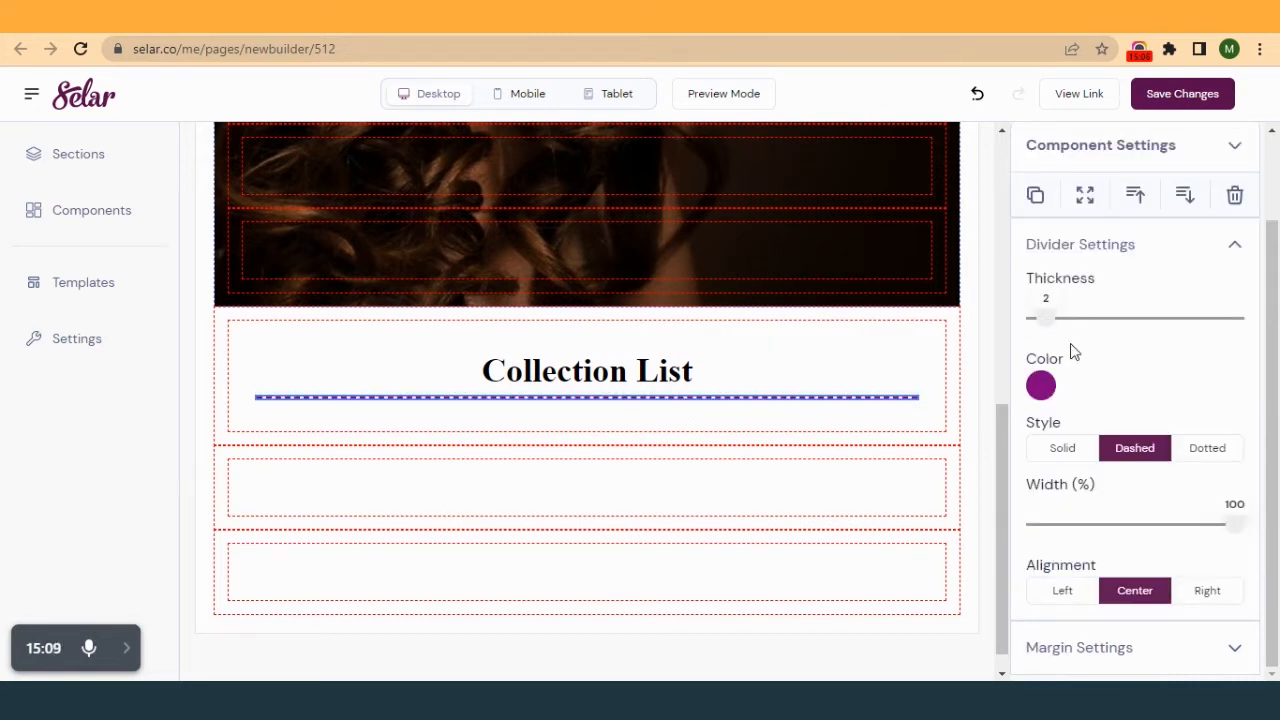
drag(1049, 327, 1057, 326)
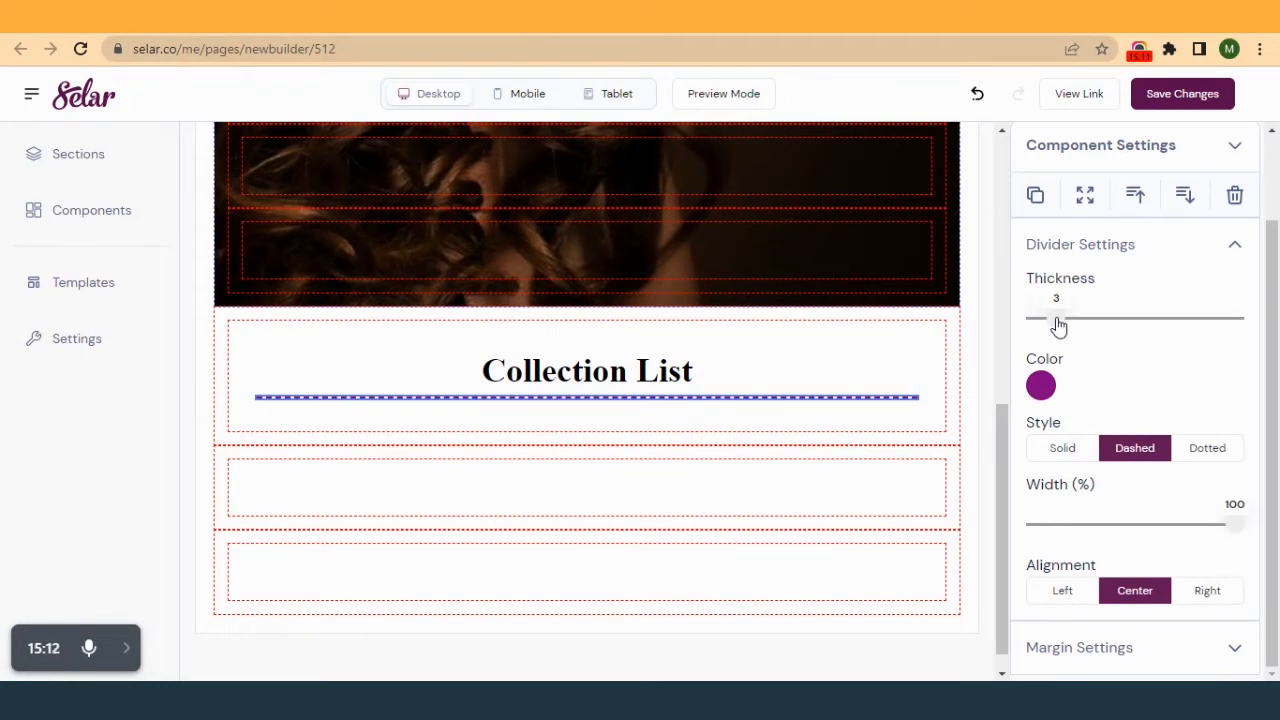
click(1062, 452)
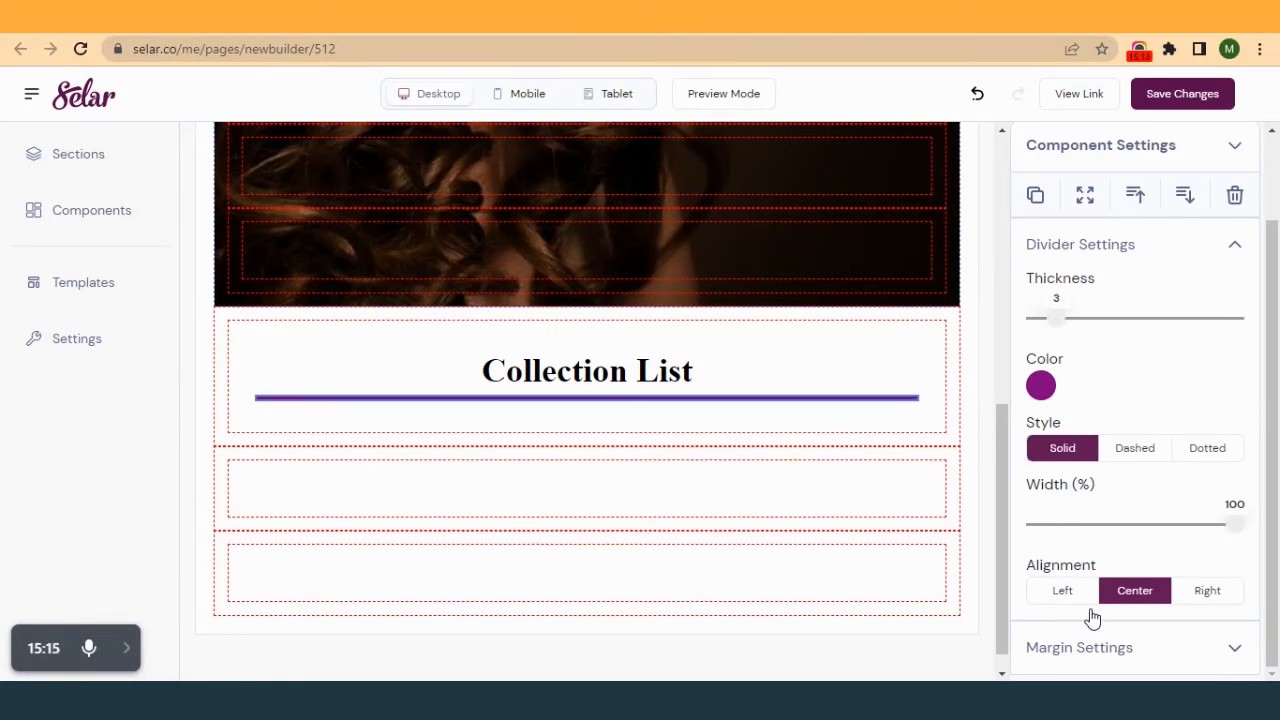
drag(1230, 528, 1063, 537)
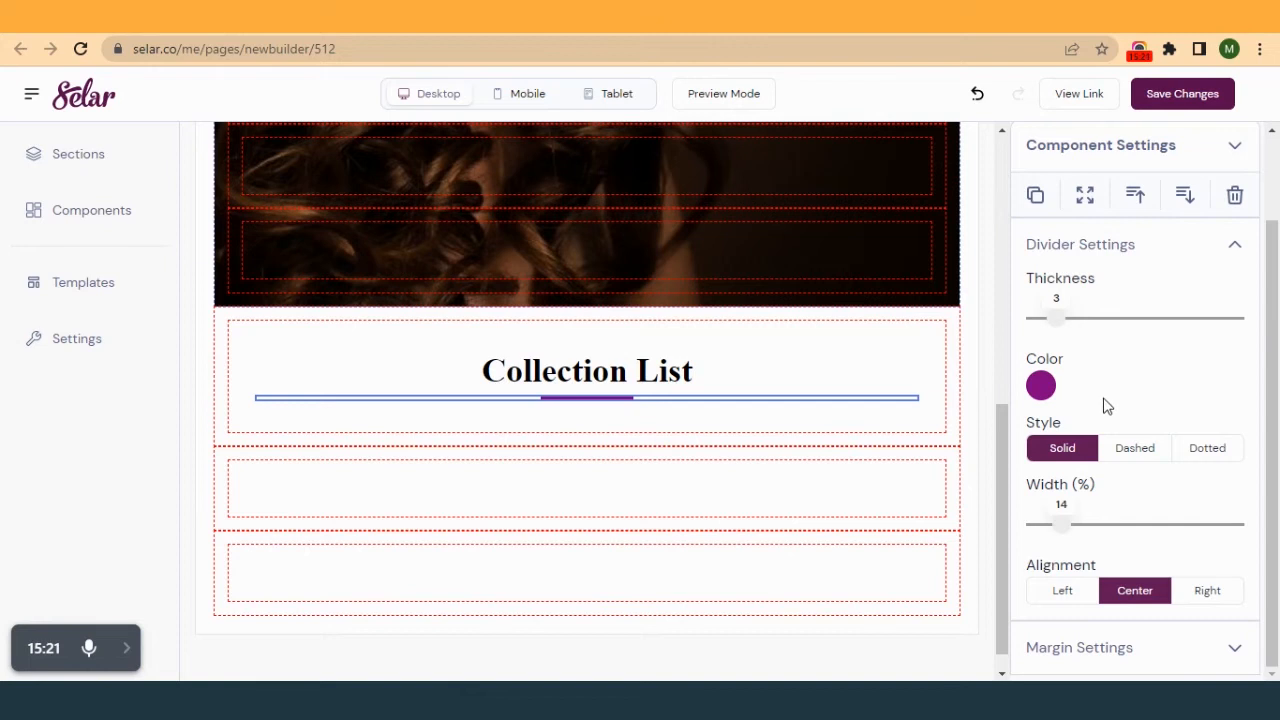
- Set the divider's color to #610802 and save the page changes
click(1040, 388)
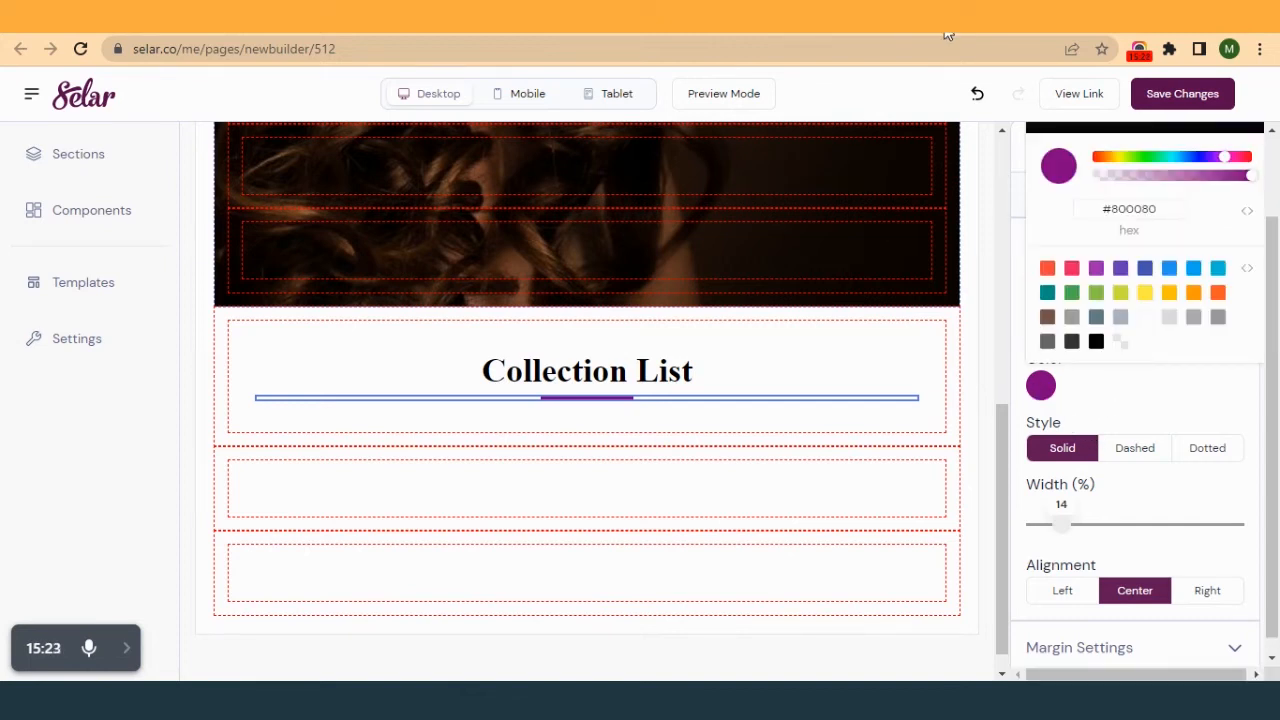
click(1132, 210)
double_click(1132, 210)
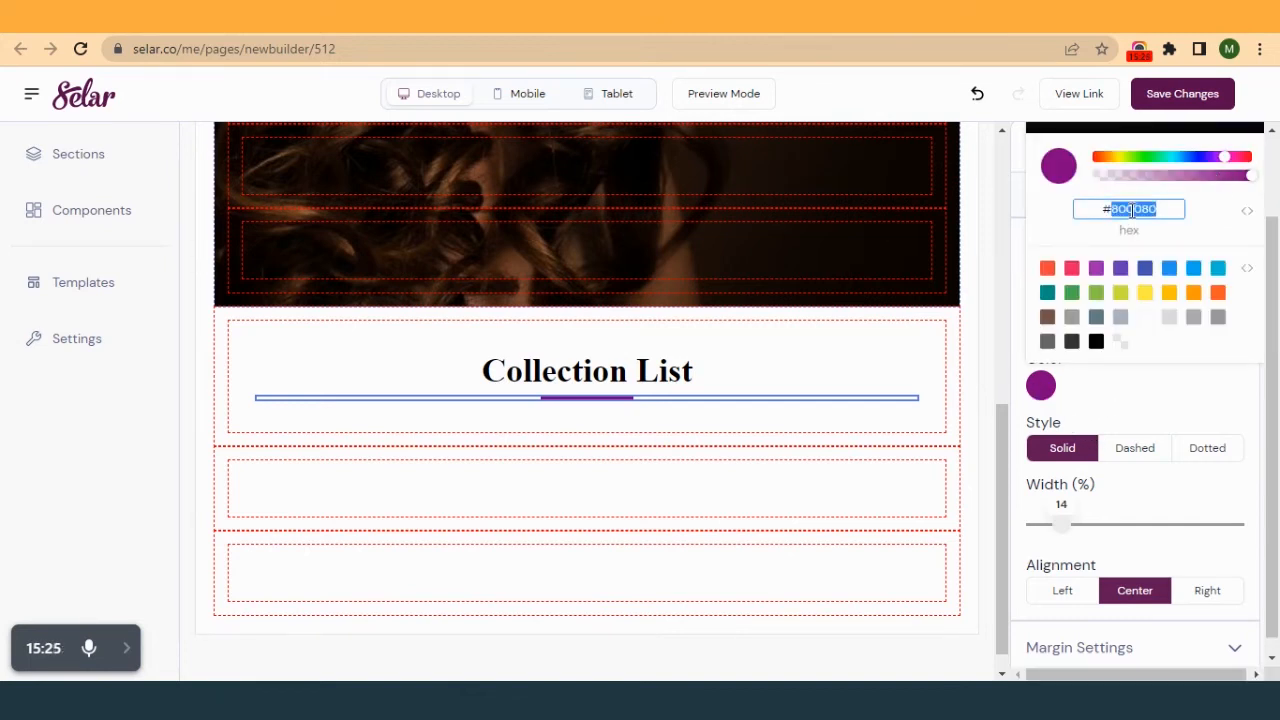
text(610802)
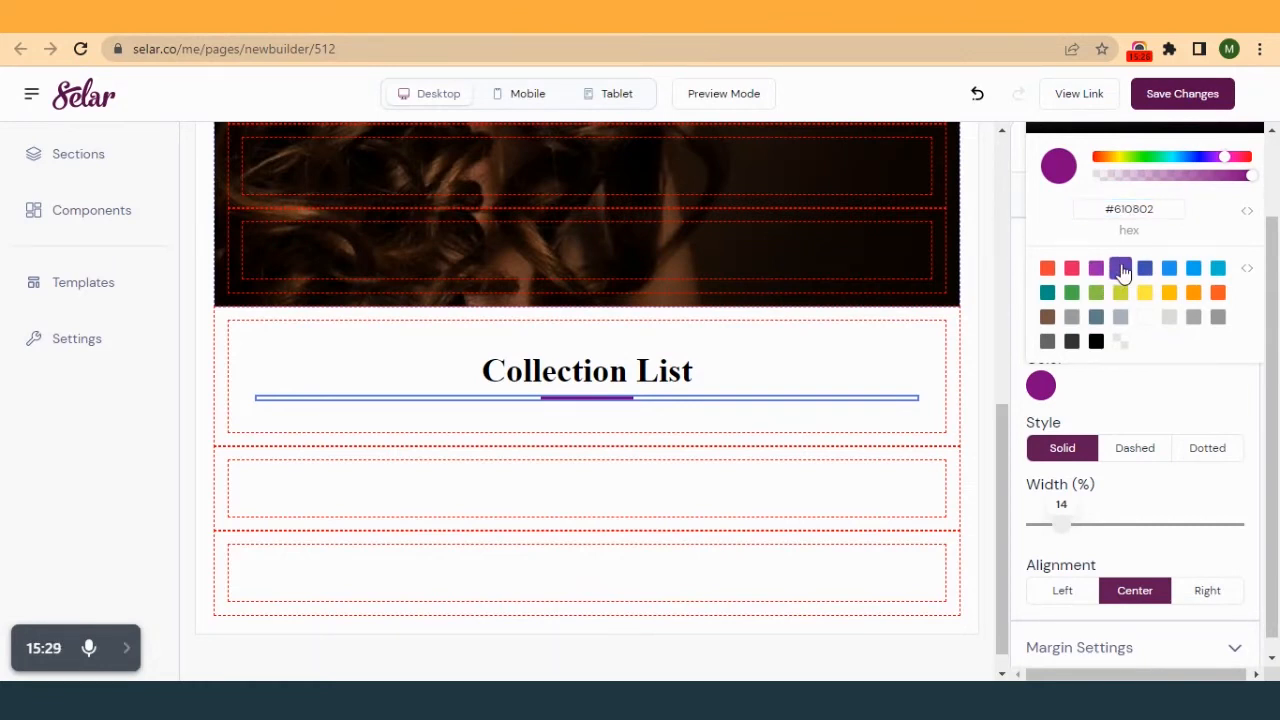
scroll(843, 320, up, 1)
scroll(828, 333, down, 1)
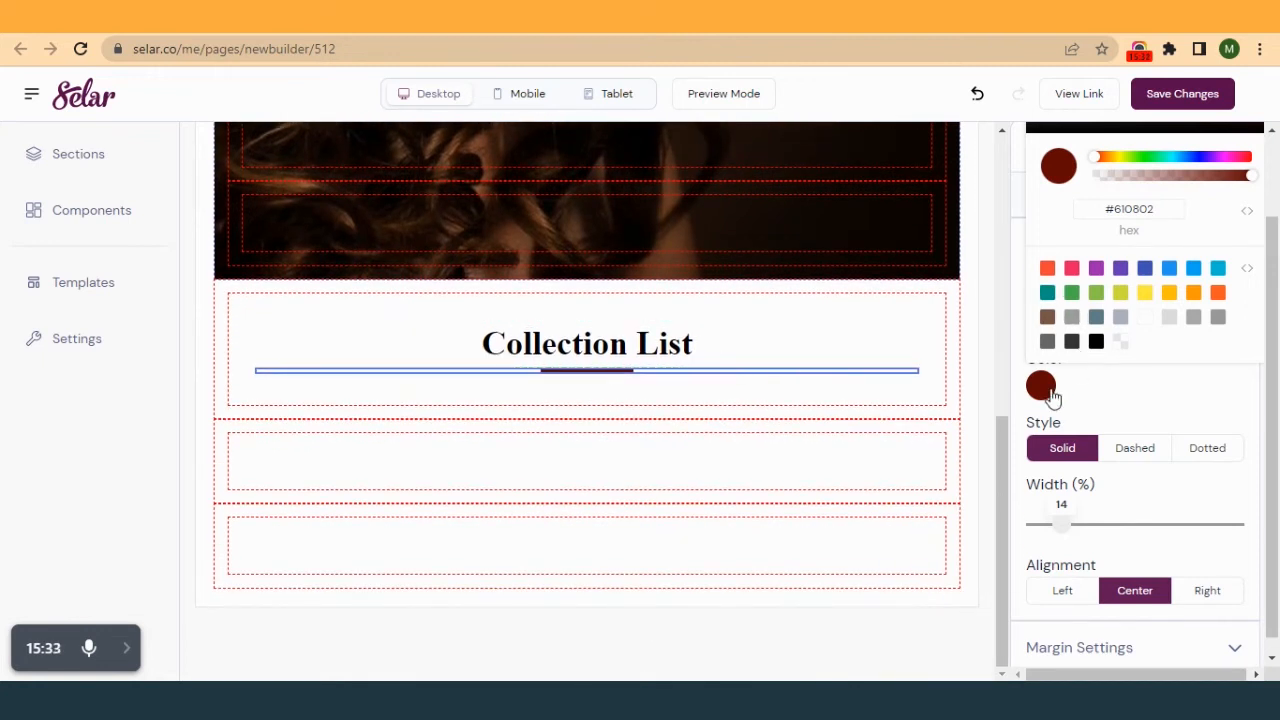
click(1048, 395)
click(1200, 104)
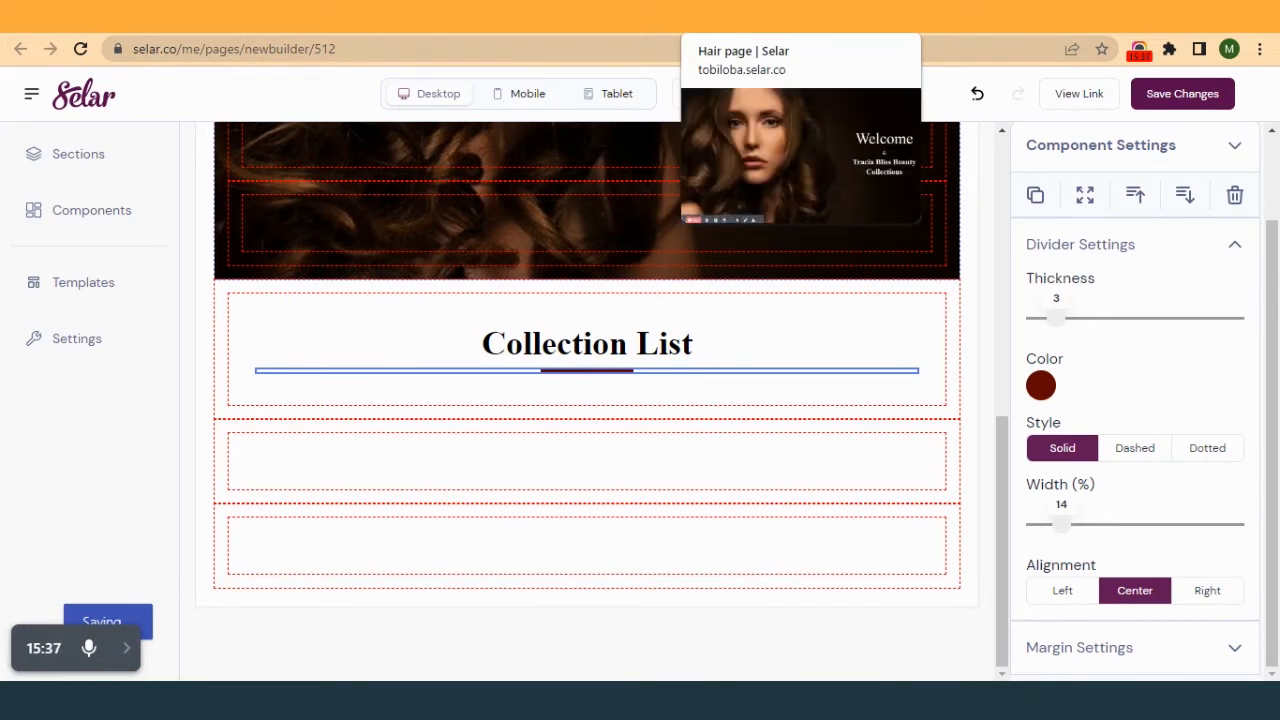
- Check the "Collection List" heading in preview mode, and compare the published page's underline with the reference page's
click(740, 16)
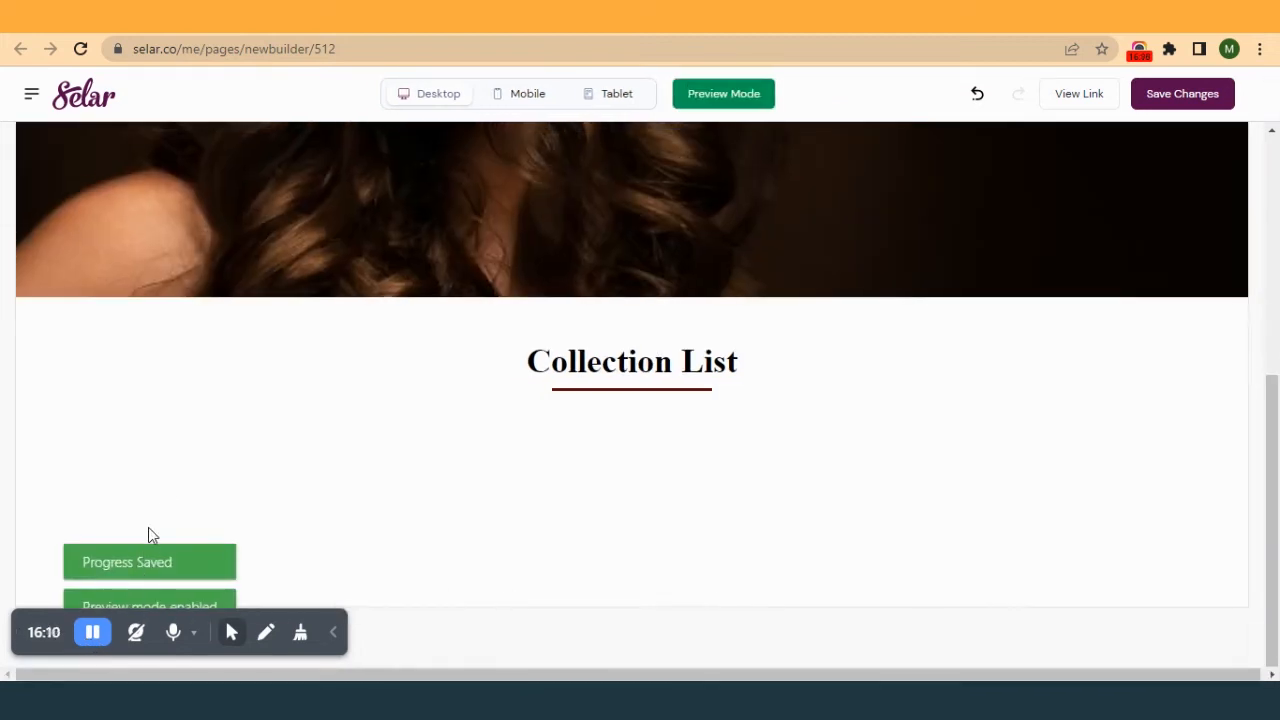
scroll(160, 490, up, 5)
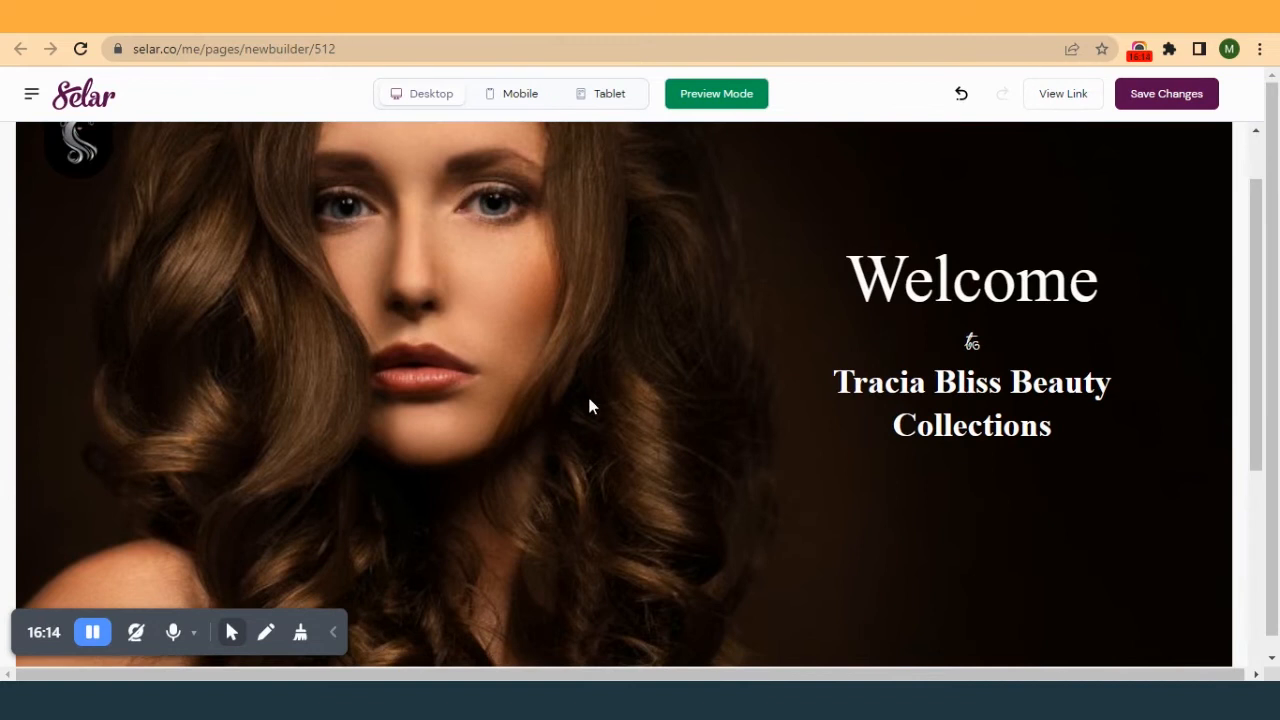
scroll(637, 403, down, 3)
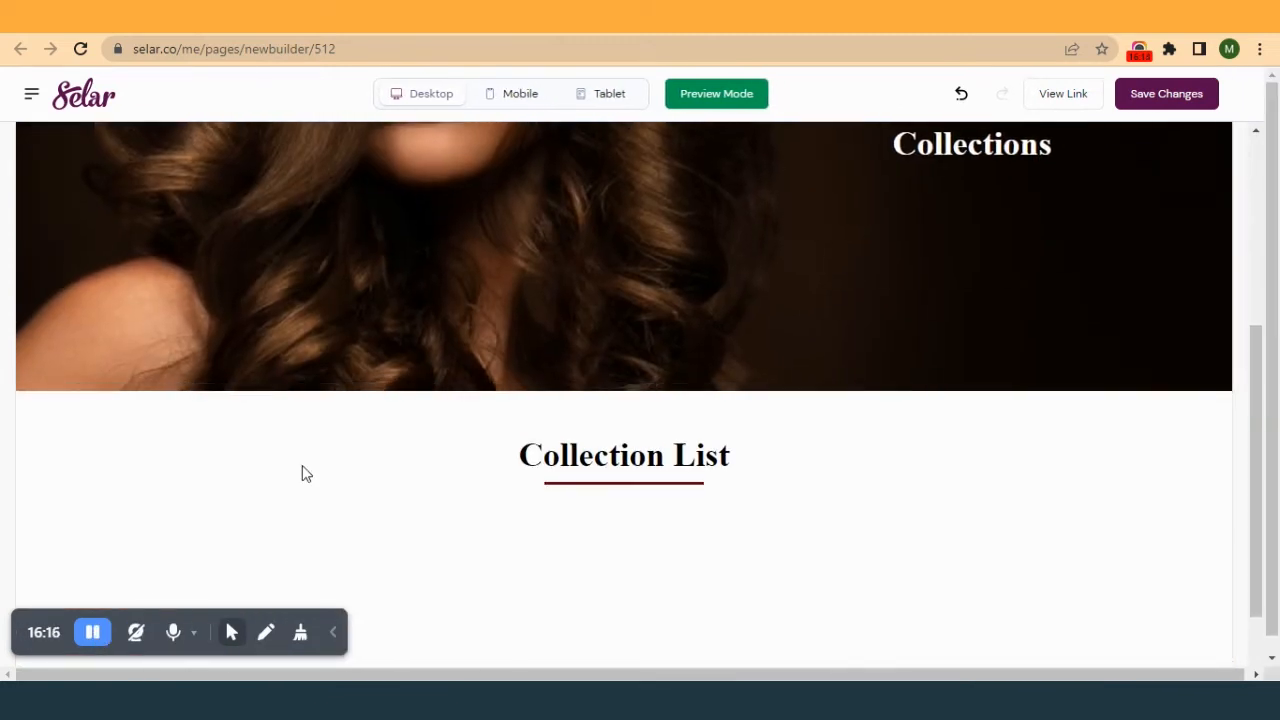
scroll(340, 440, up, 3)
click(716, 100)
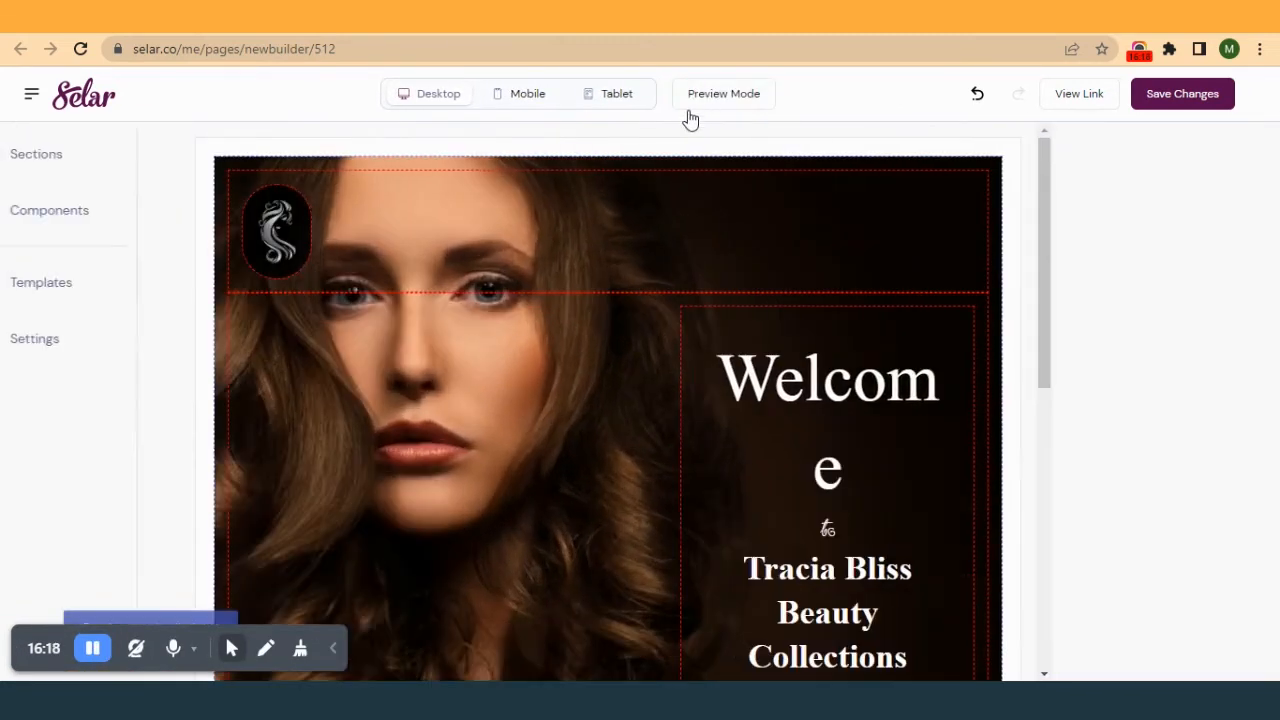
scroll(562, 342, down, 5)
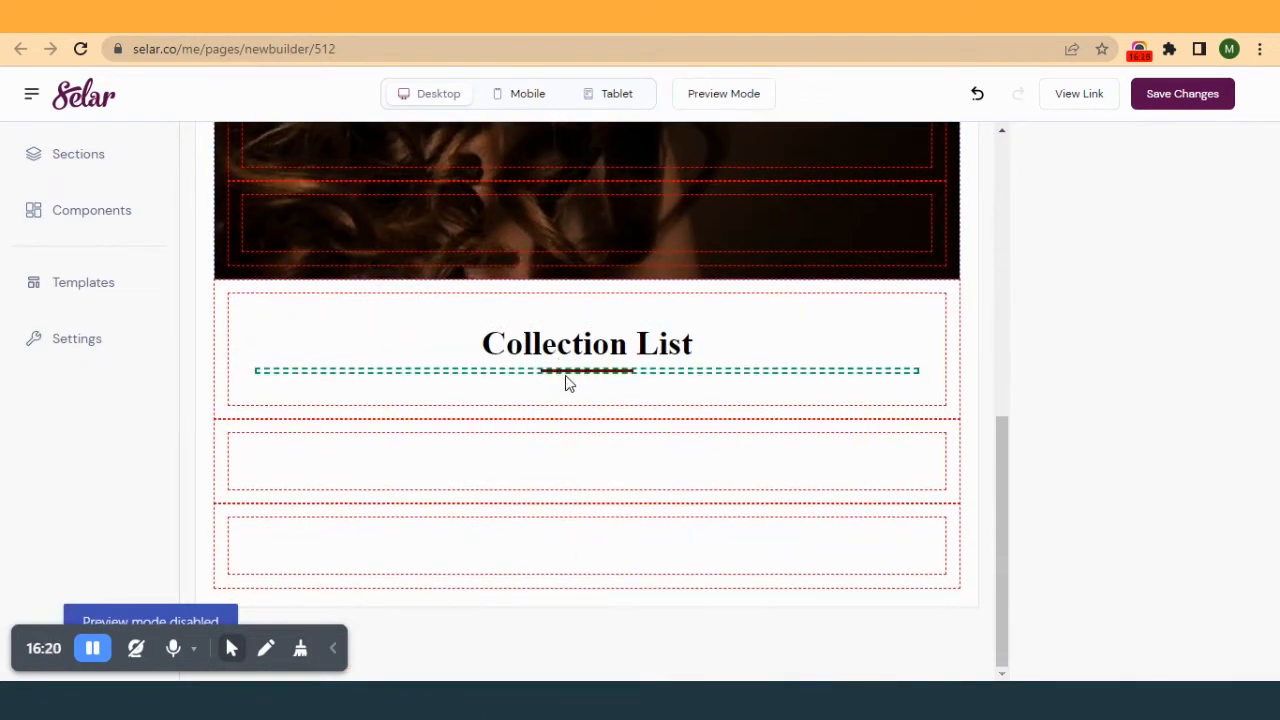
click(560, 17)
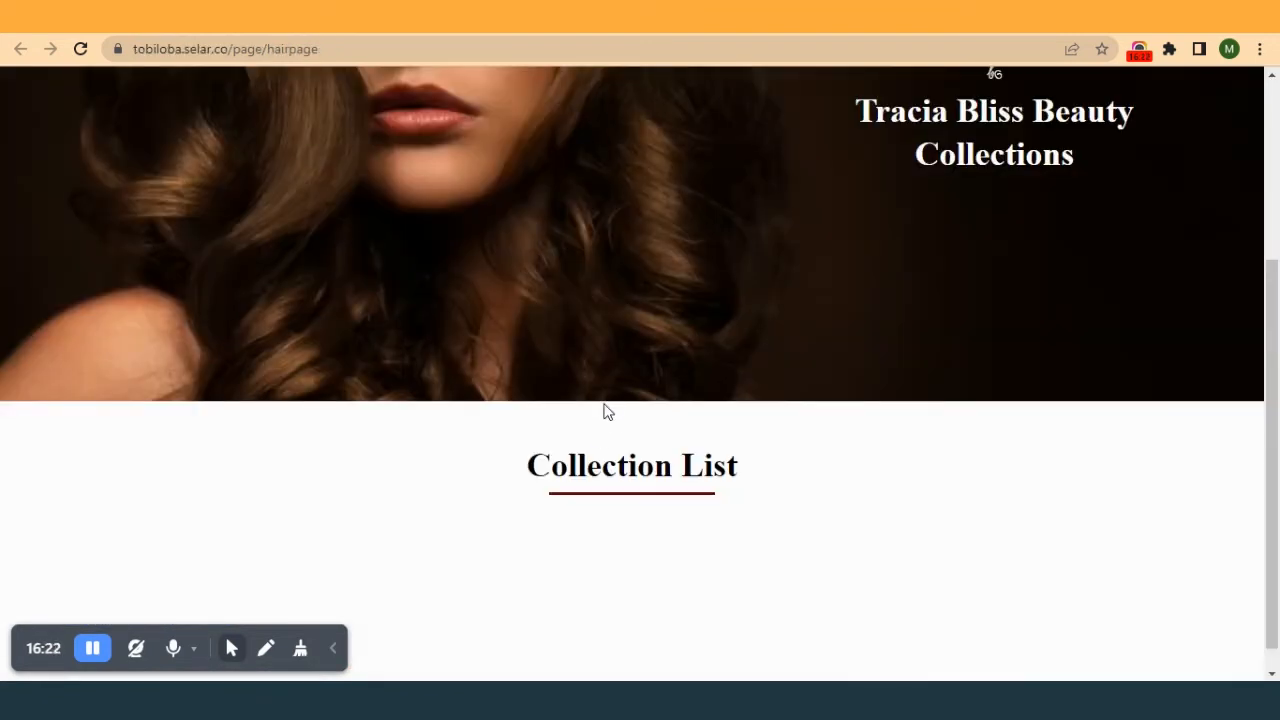
scroll(602, 400, up, 3)
scroll(602, 400, down, 3)
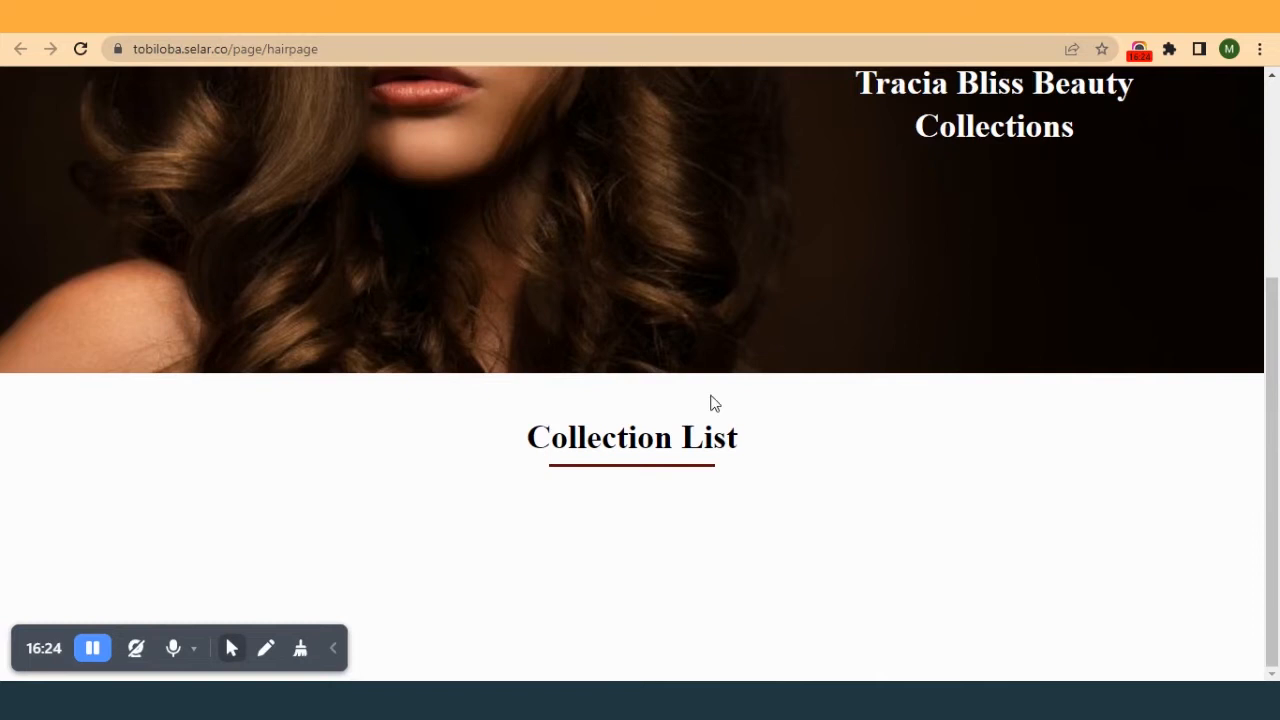
click(800, 17)
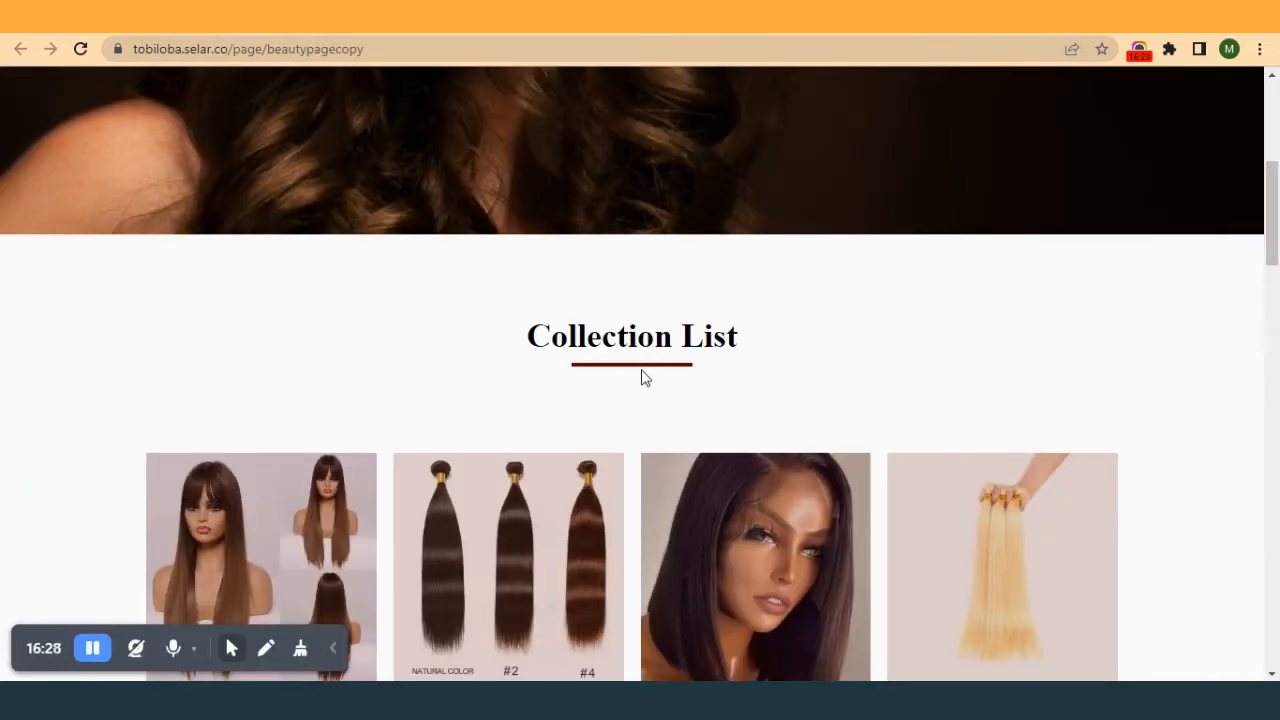
click(700, 17)
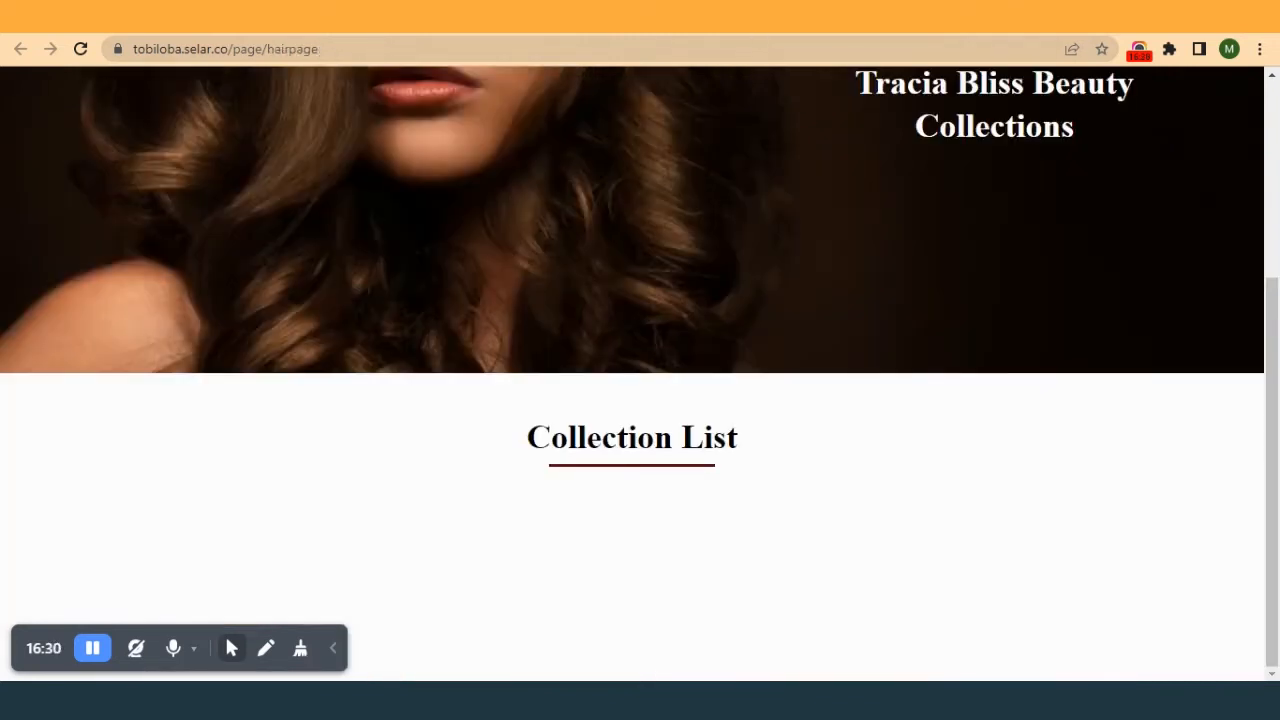
click(620, 17)
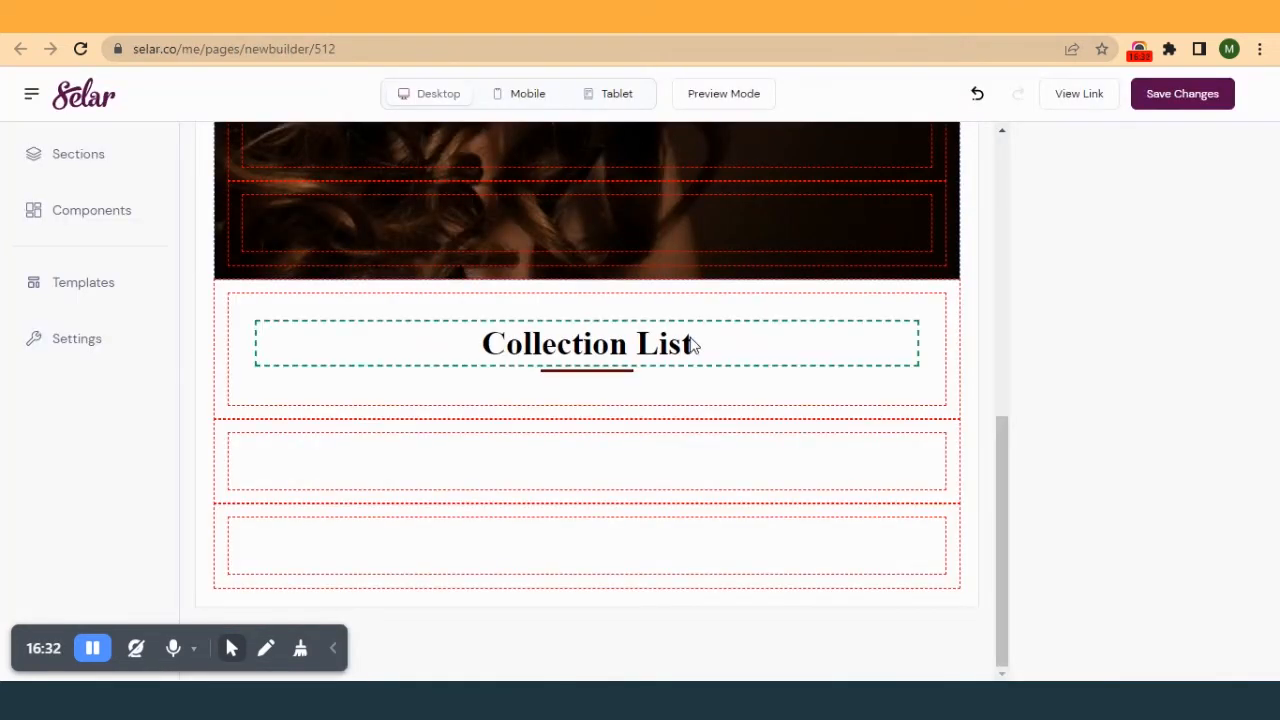
- Set the thickness of the divider under "Collection List" to 4 and its width to 9%
click(590, 372)
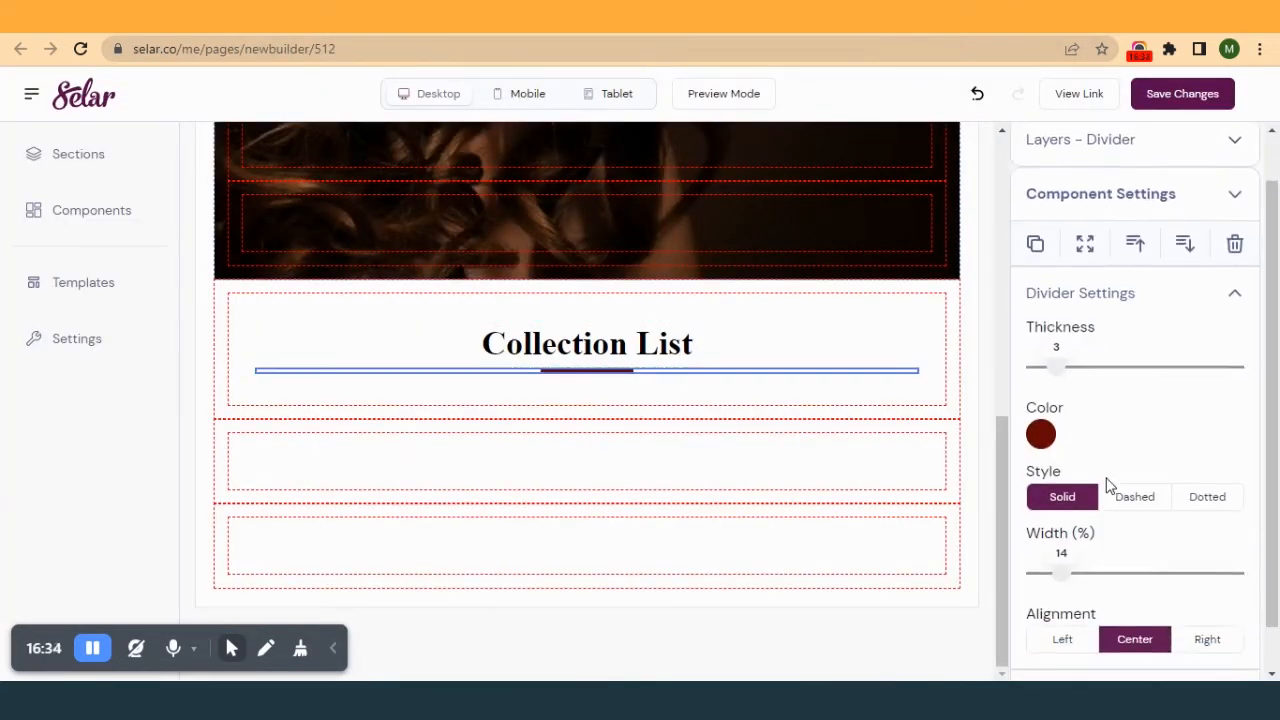
scroll(1106, 486, down, 1)
click(1058, 325)
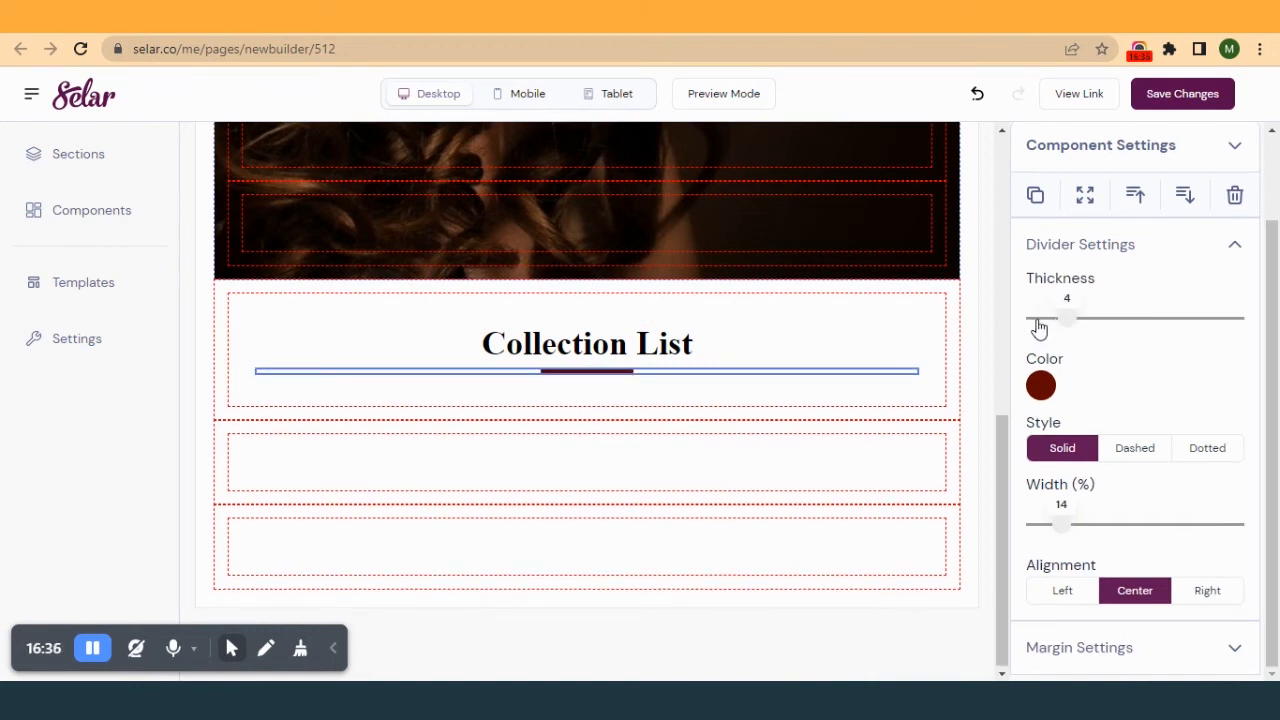
click(1066, 534)
drag(1068, 535, 1055, 540)
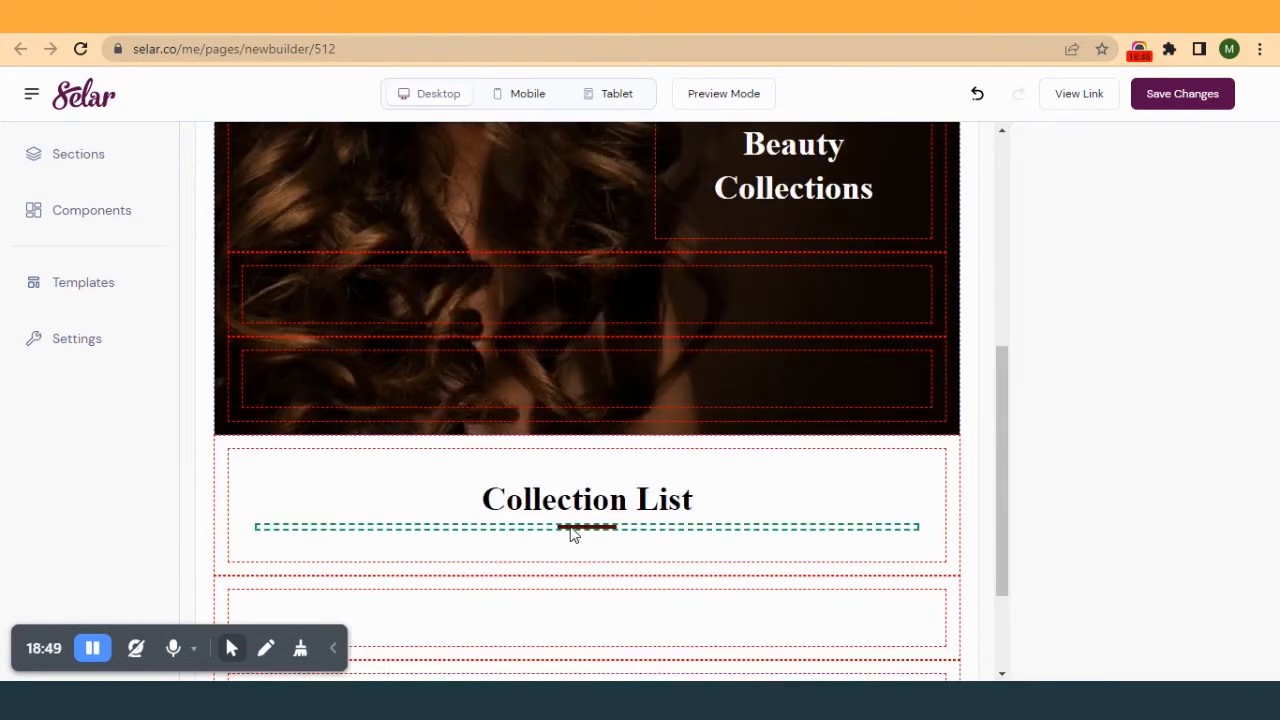
- Select the heading divider and compare the shortened underline on the published hair page with the reference page's underline
click(572, 535)
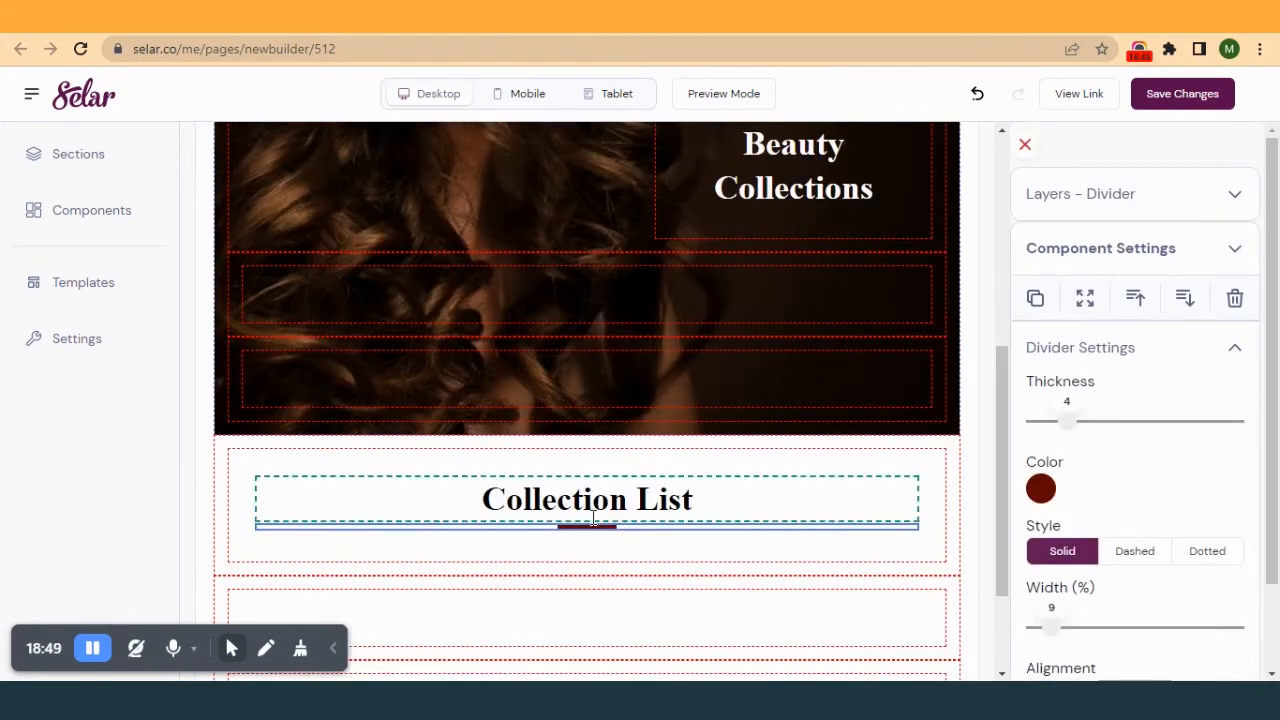
click(370, 17)
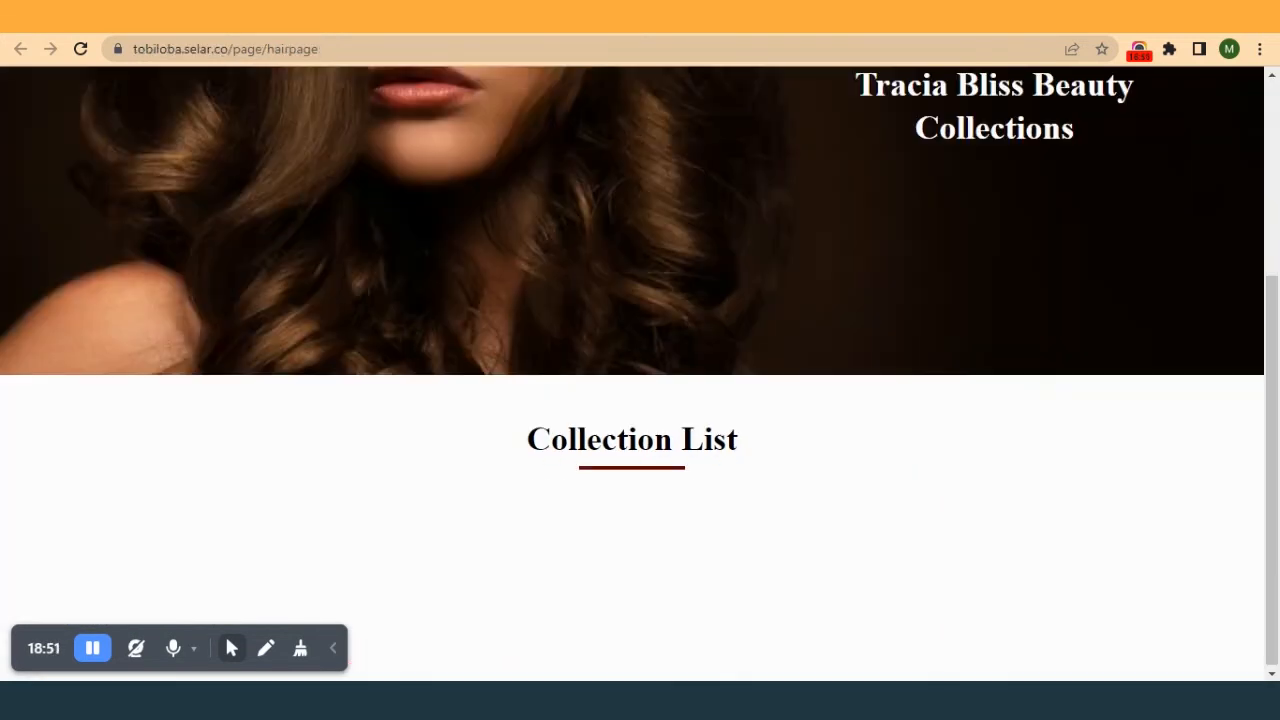
click(930, 20)
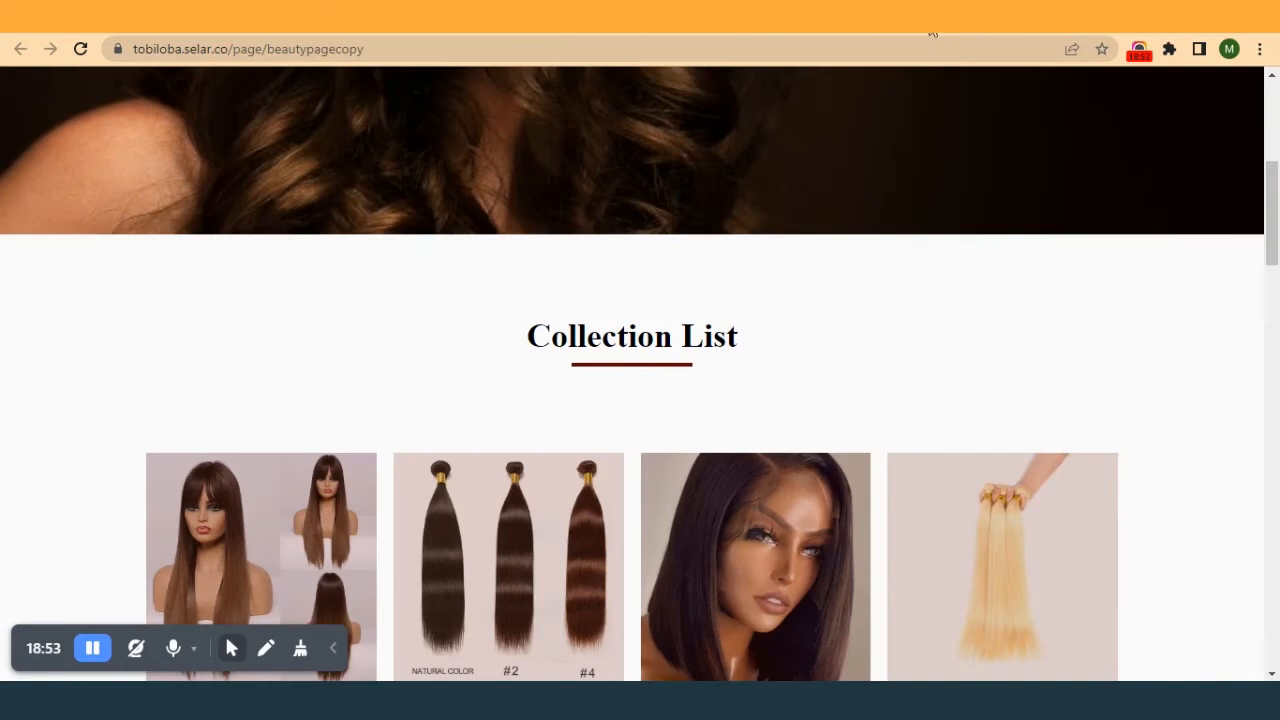
- Compare the "Collection List" heading area and underline length on the published hair page with the reference page, and return to the page builder
click(370, 17)
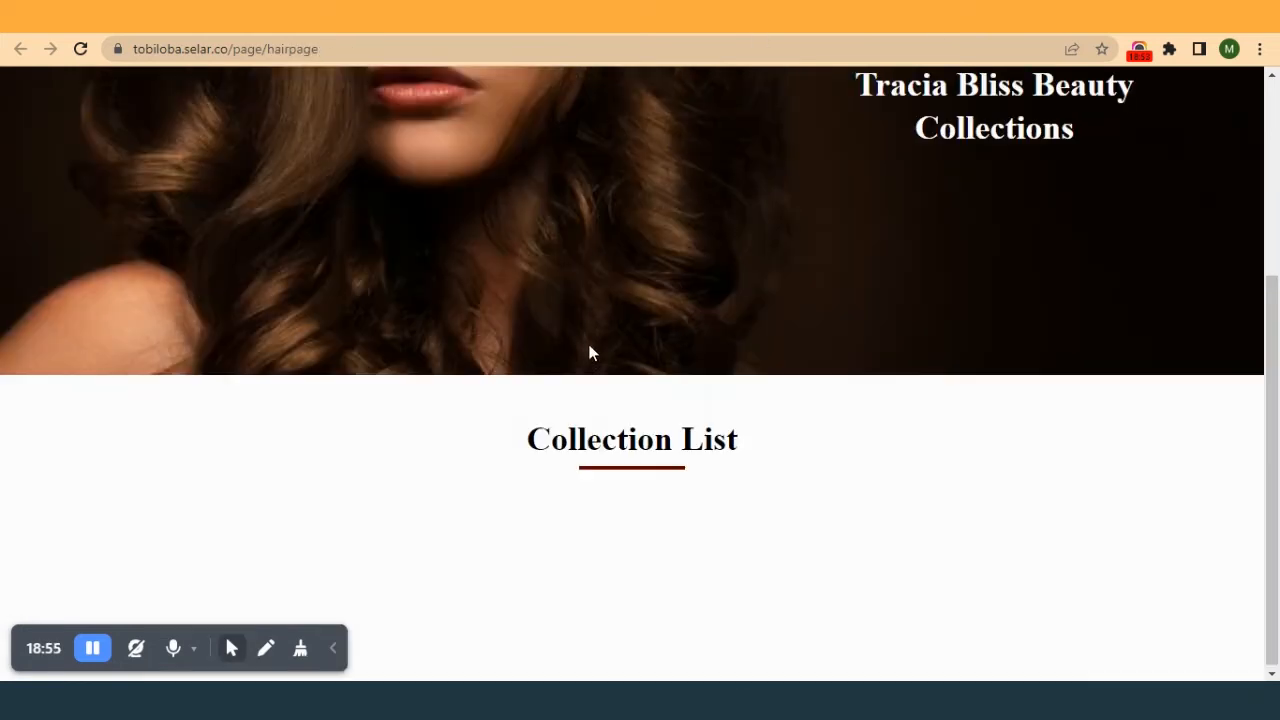
click(930, 20)
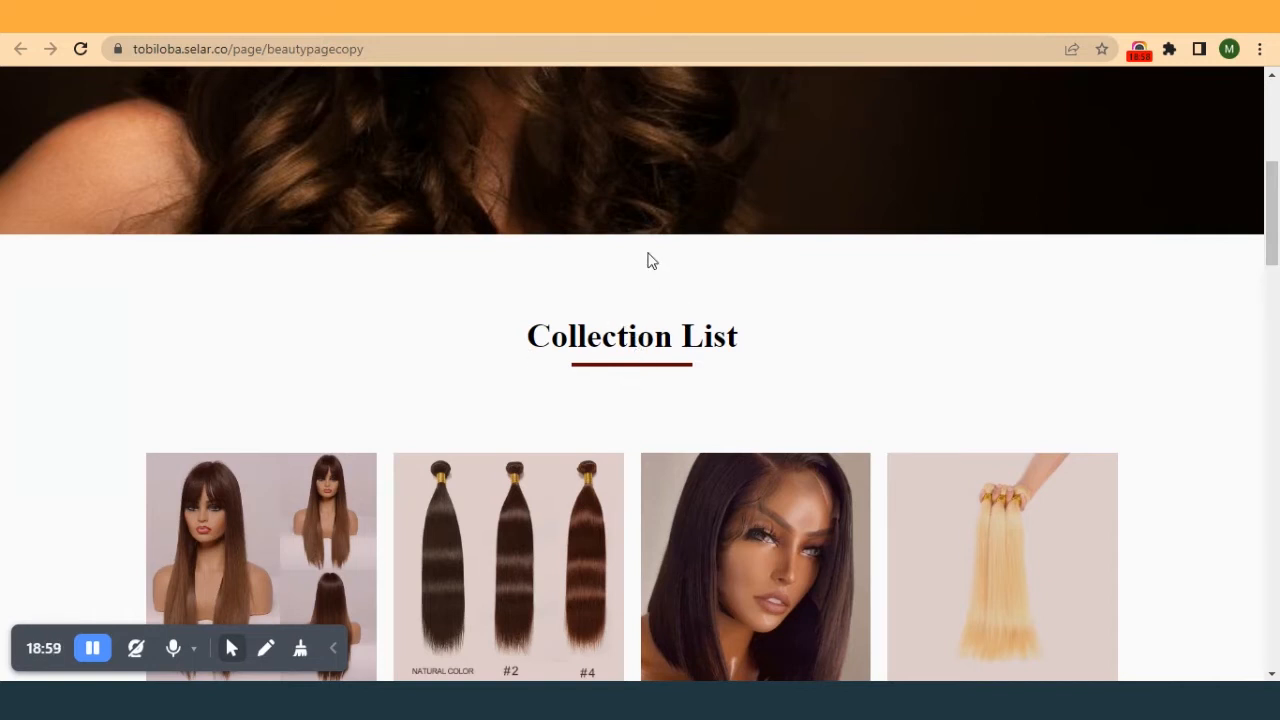
click(742, 18)
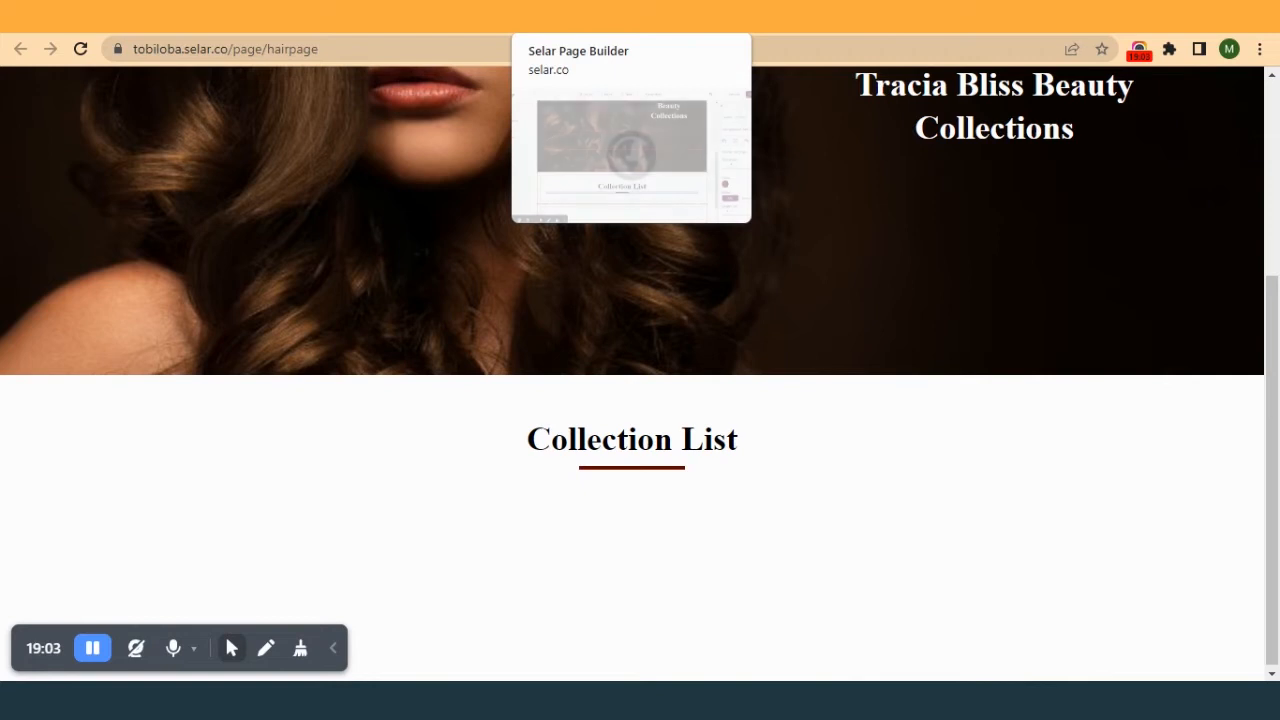
click(600, 18)
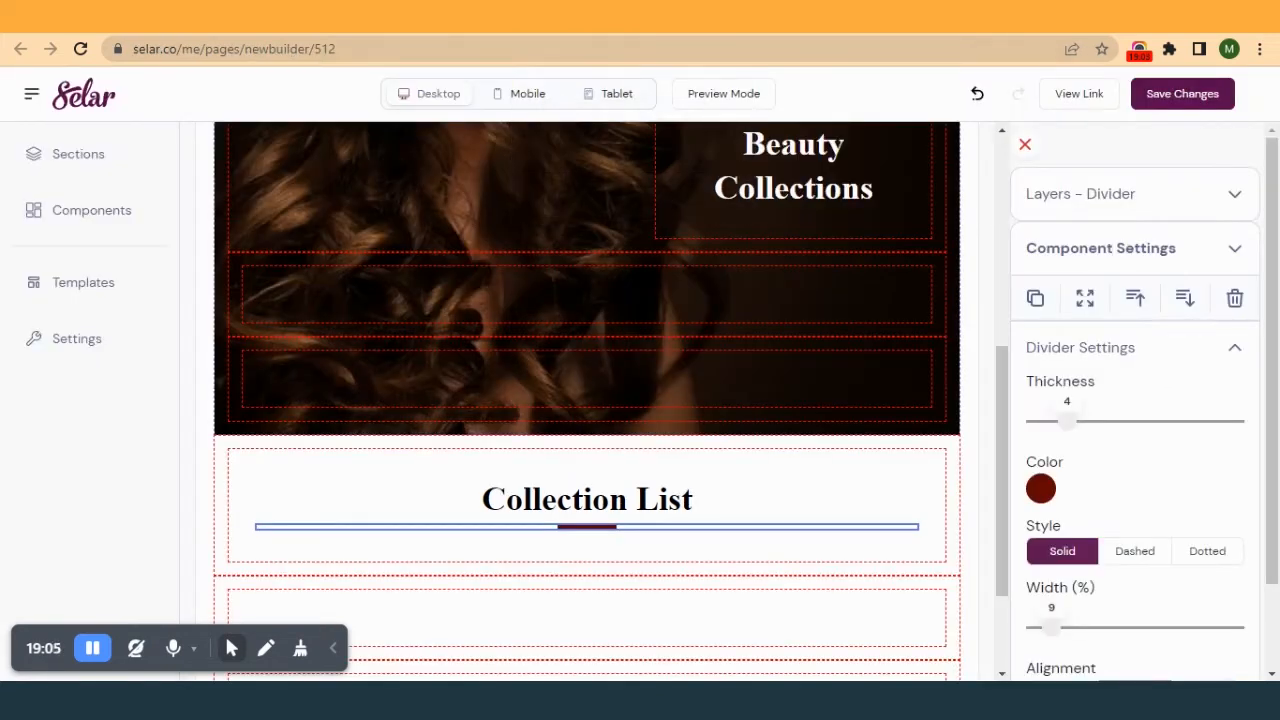
- Examine the reference page's product cards below "Collection List", and return to the empty rows under that heading in the page builder
click(740, 18)
scroll(778, 476, down, 3)
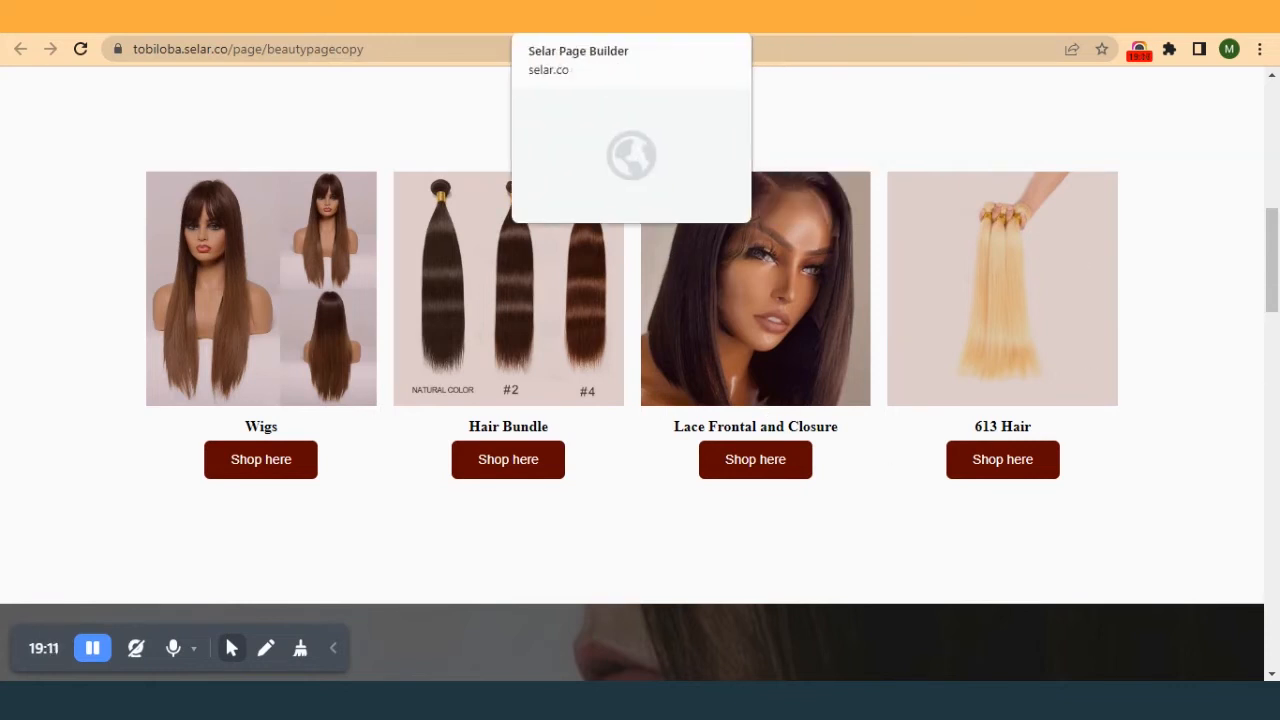
click(600, 16)
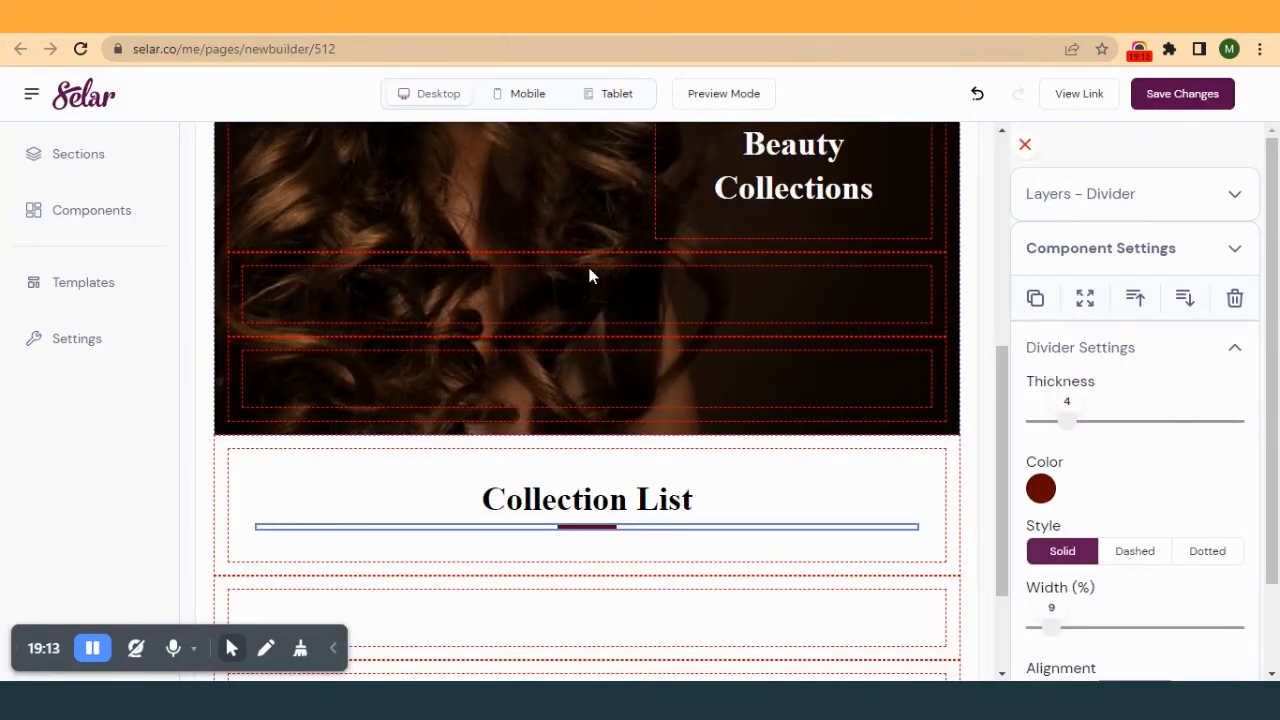
scroll(589, 276, down, 2)
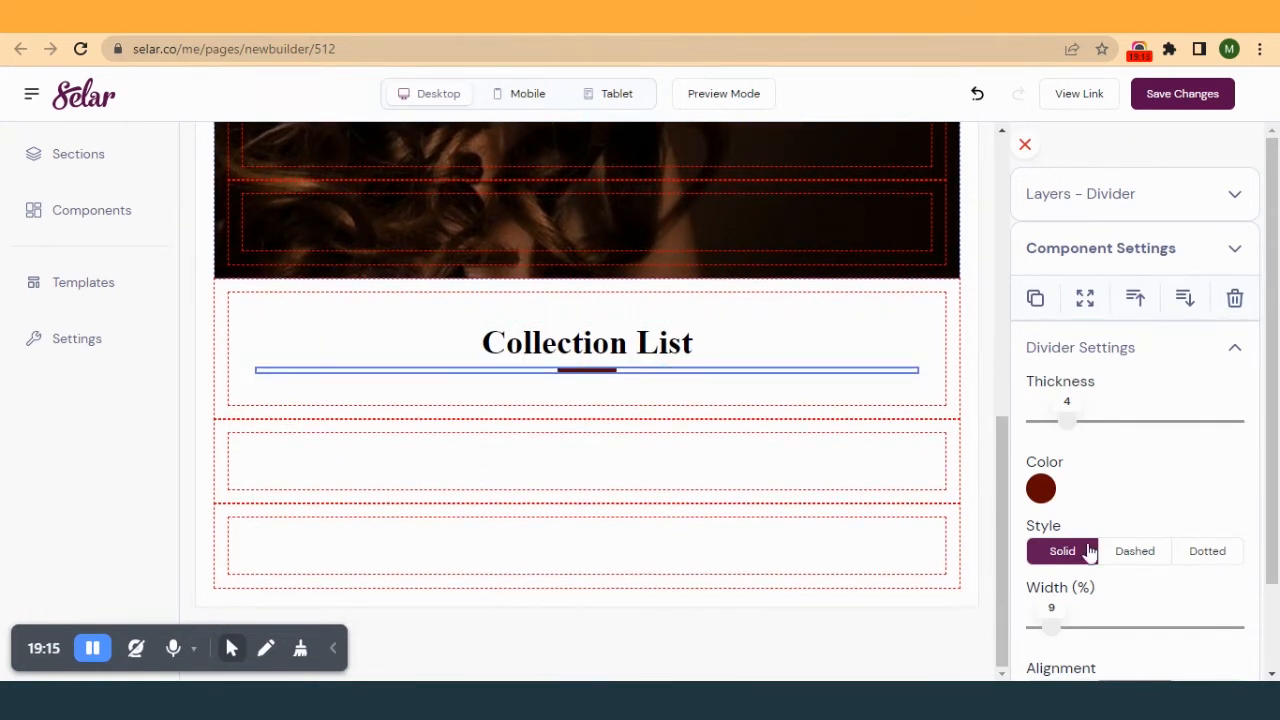
- Duplicate the empty row several times beneath the Collection List heading and select the first empty row's inner container
click(1035, 298)
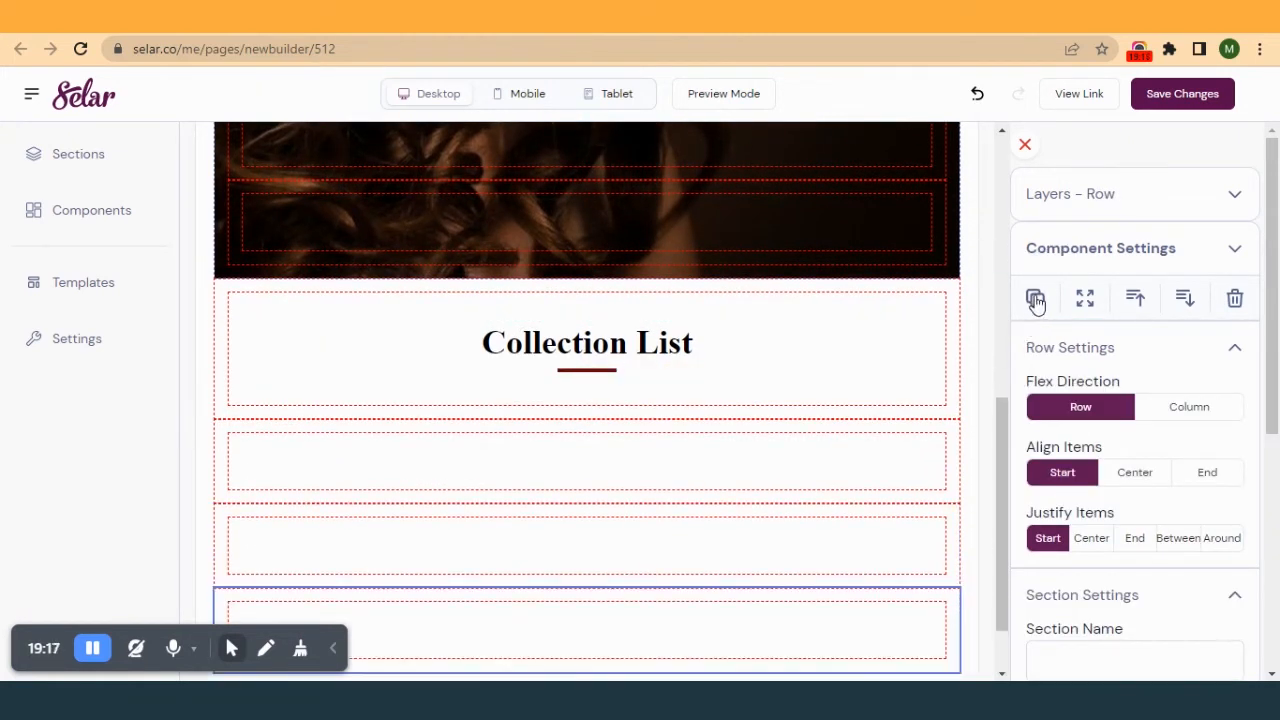
scroll(575, 540, down, 2)
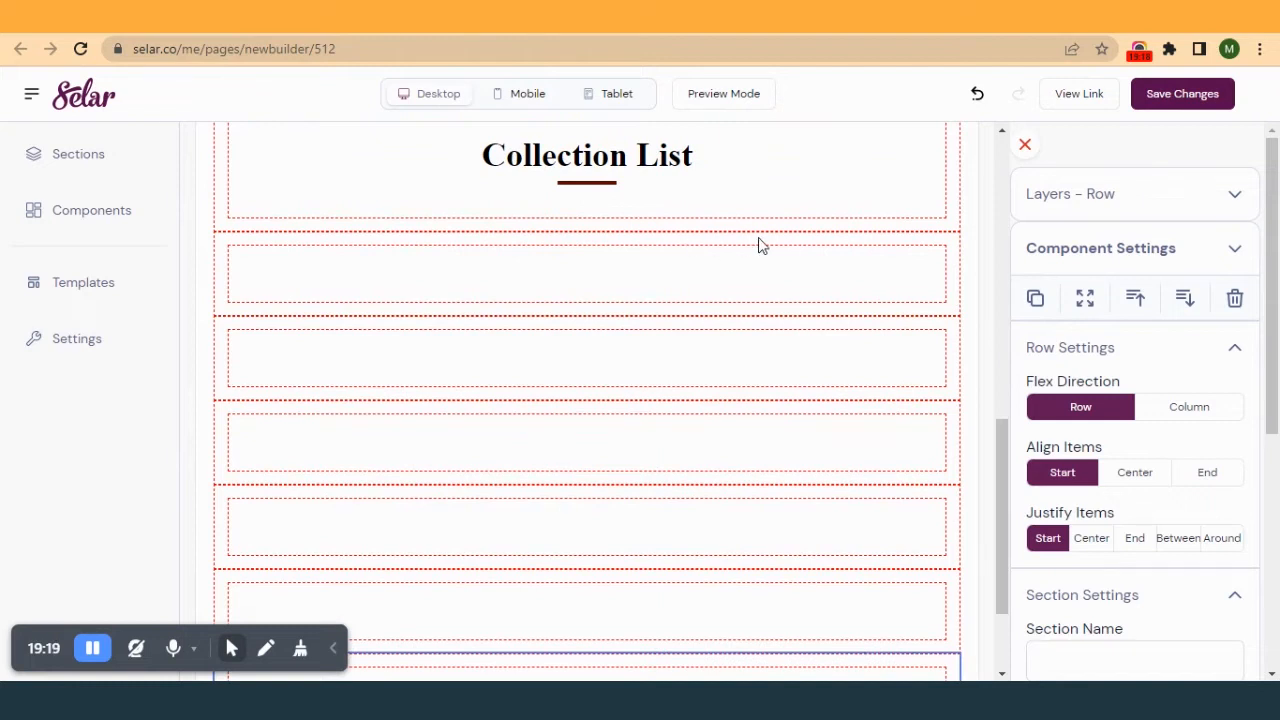
click(752, 280)
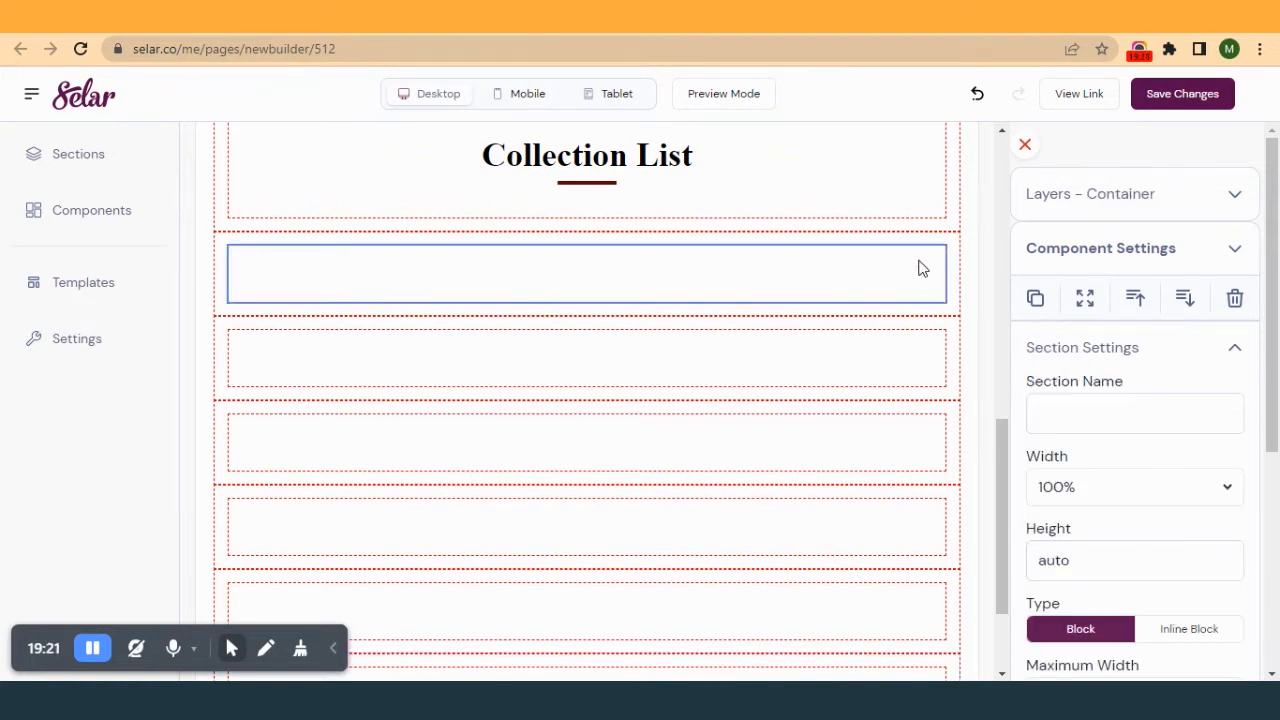
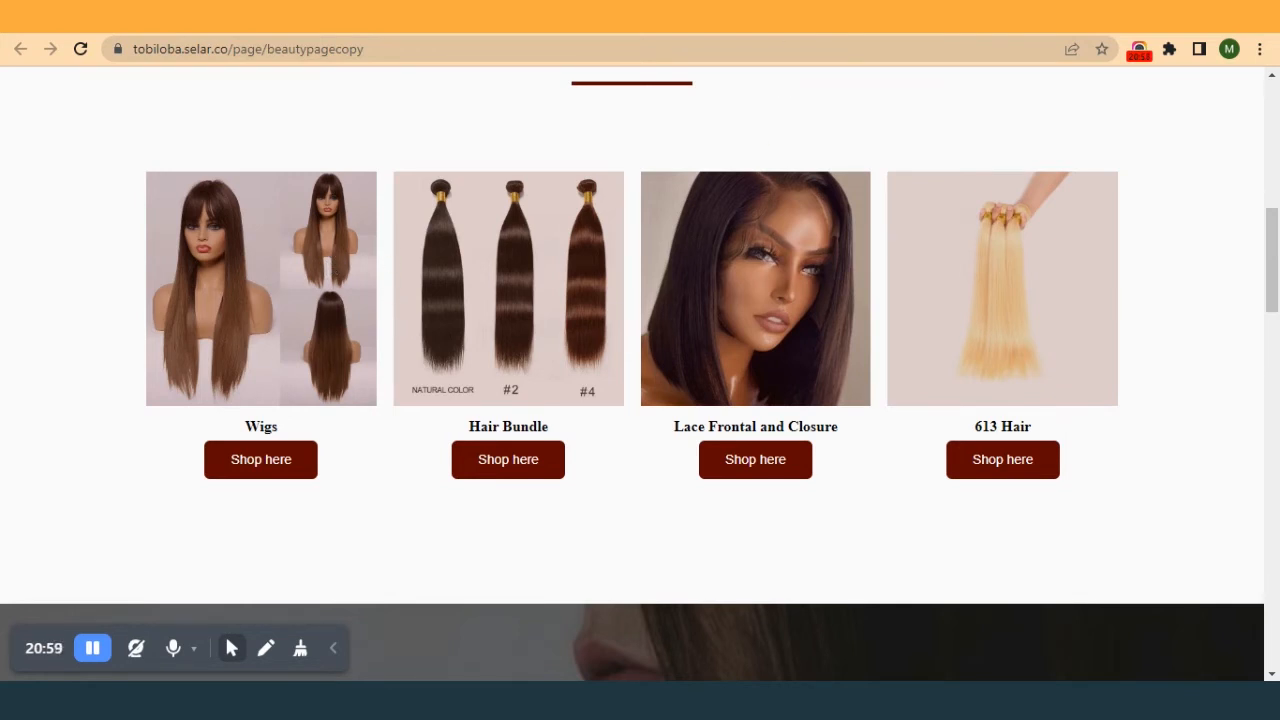
- Nest the second empty row inside the first row's container, and move its inner container into the container of the row below
click(620, 16)
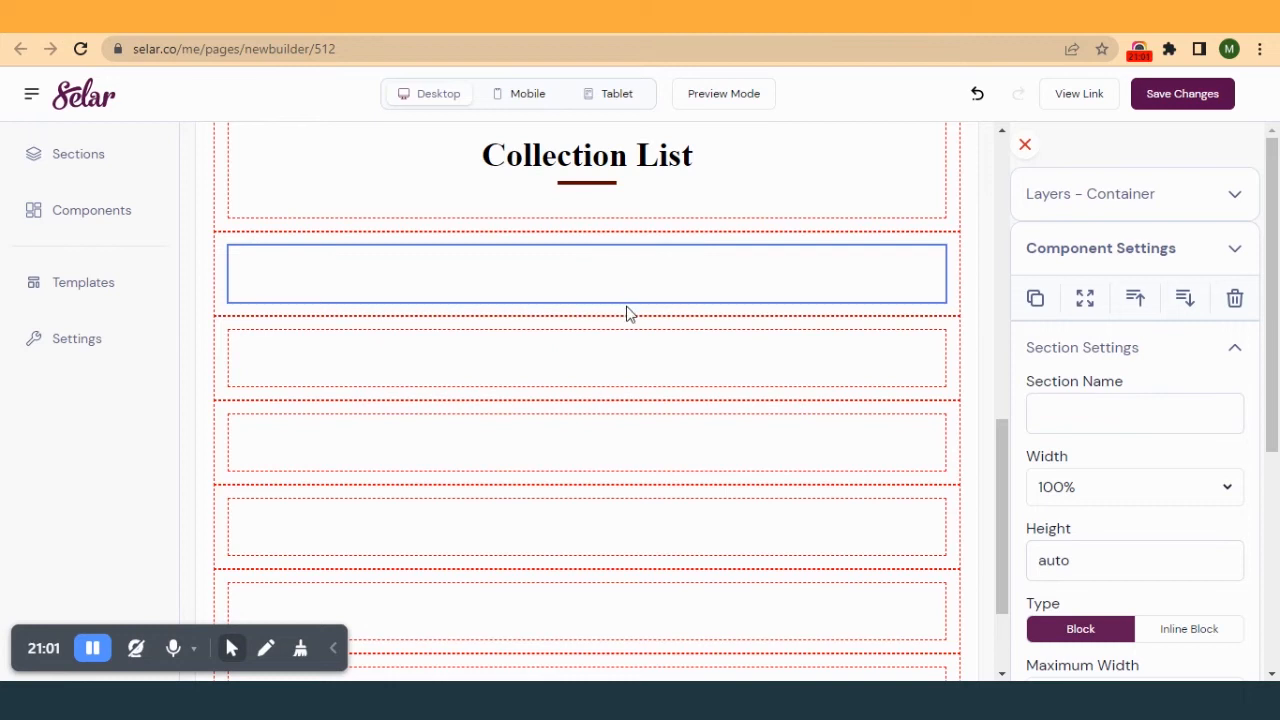
click(629, 316)
click(621, 286)
drag(833, 353, 832, 437)
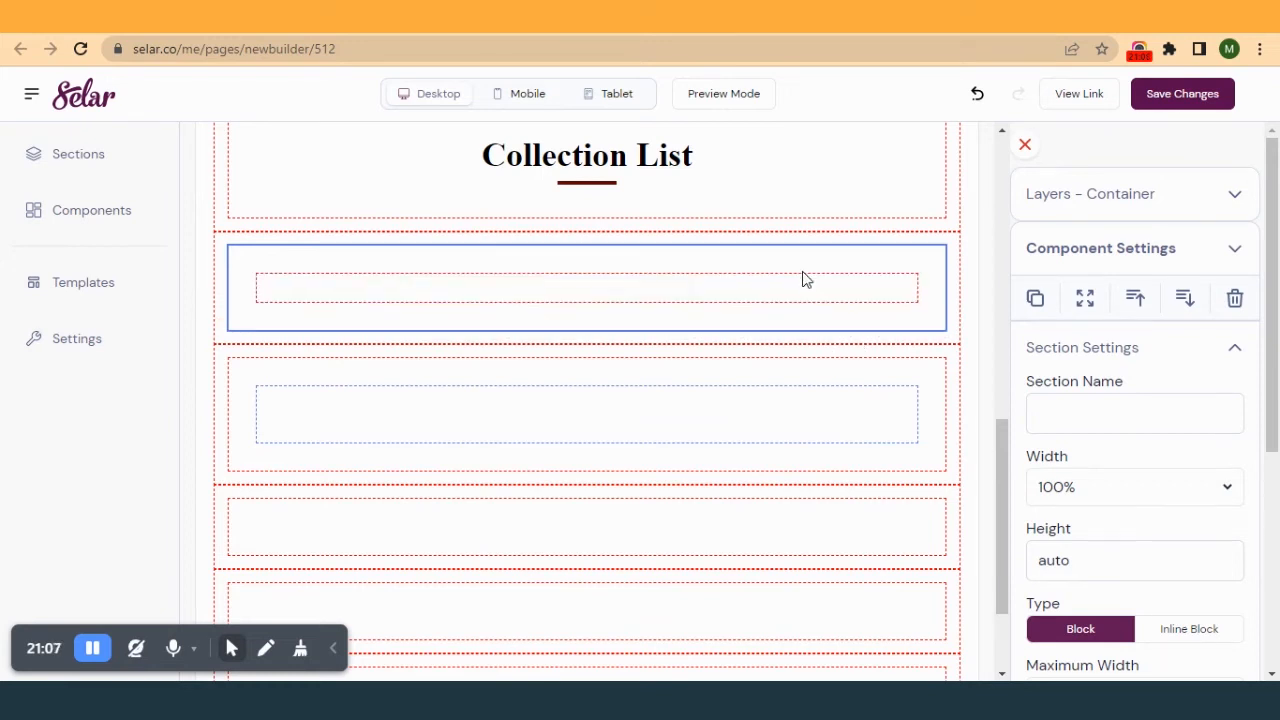
- Add an image component inside the nested row under the Collection List heading
click(735, 299)
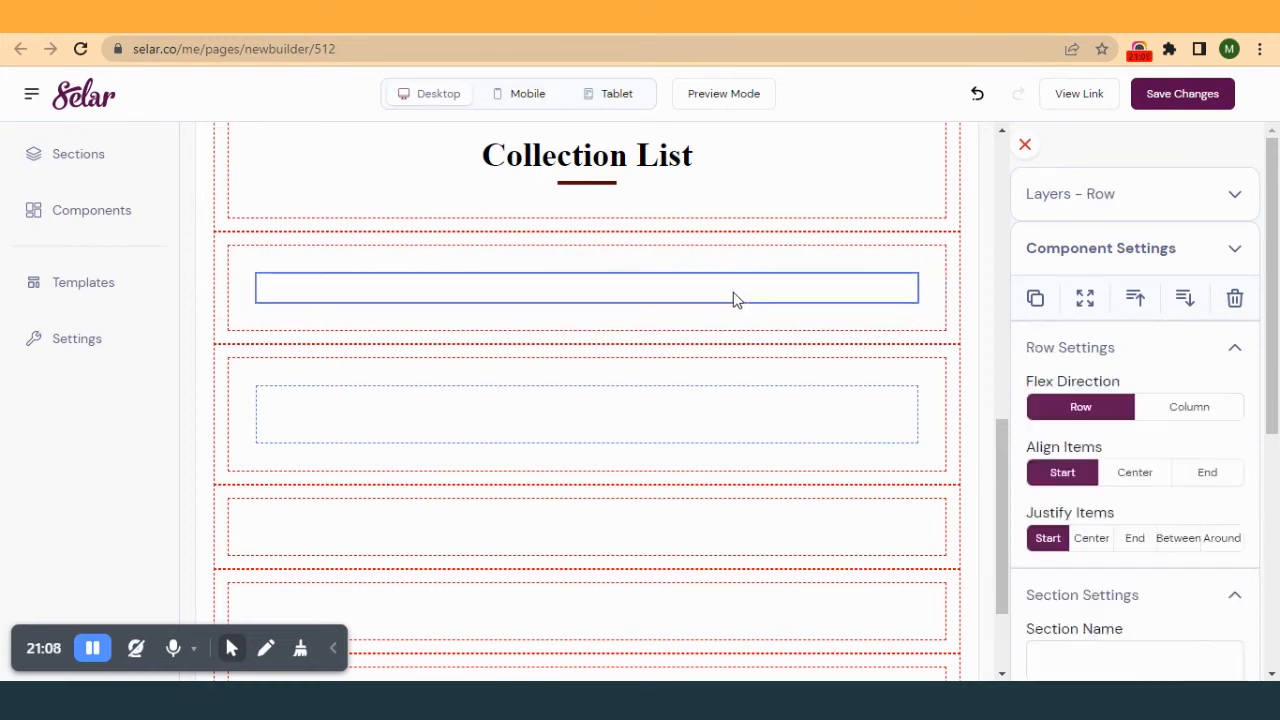
click(123, 212)
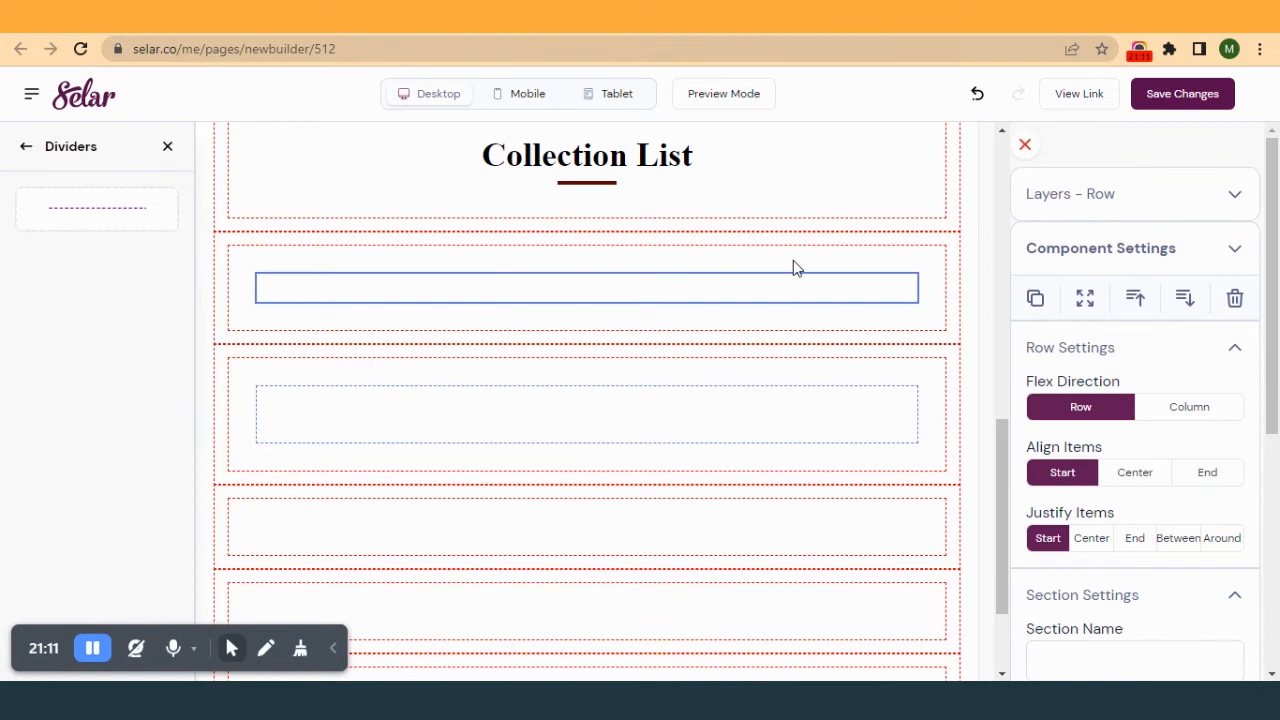
click(26, 147)
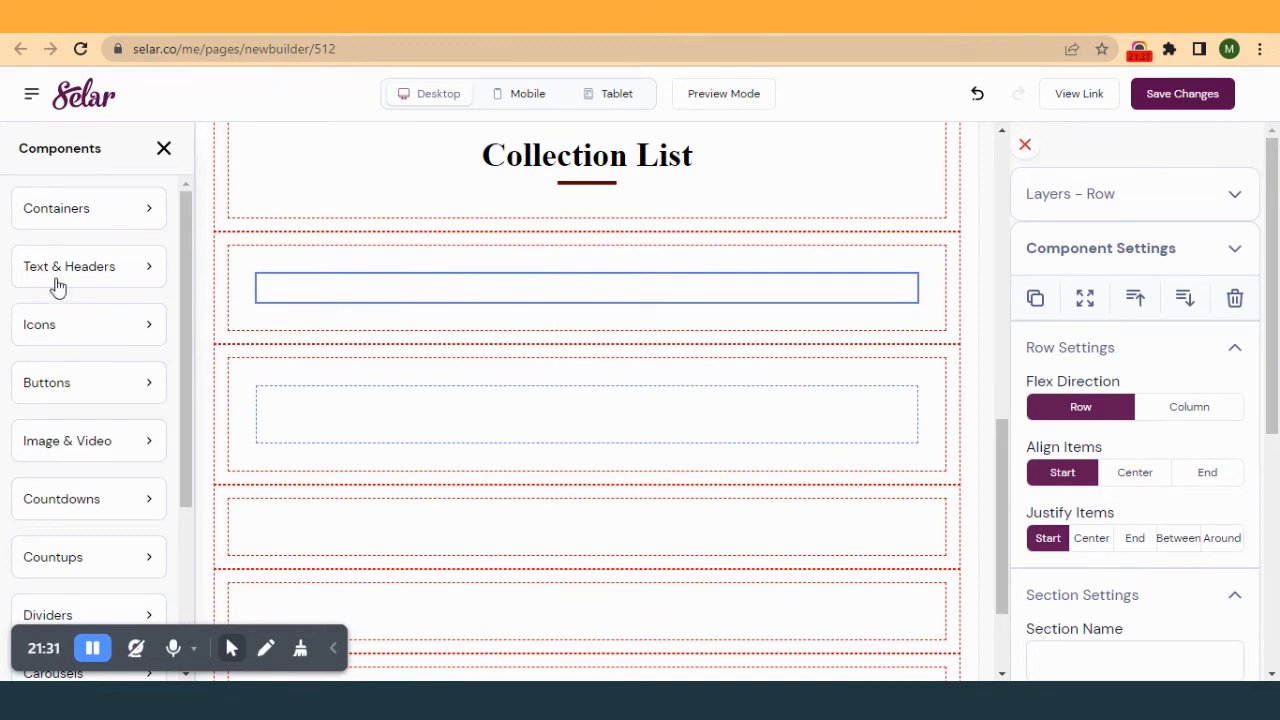
click(78, 452)
drag(86, 262, 534, 297)
click(535, 338)
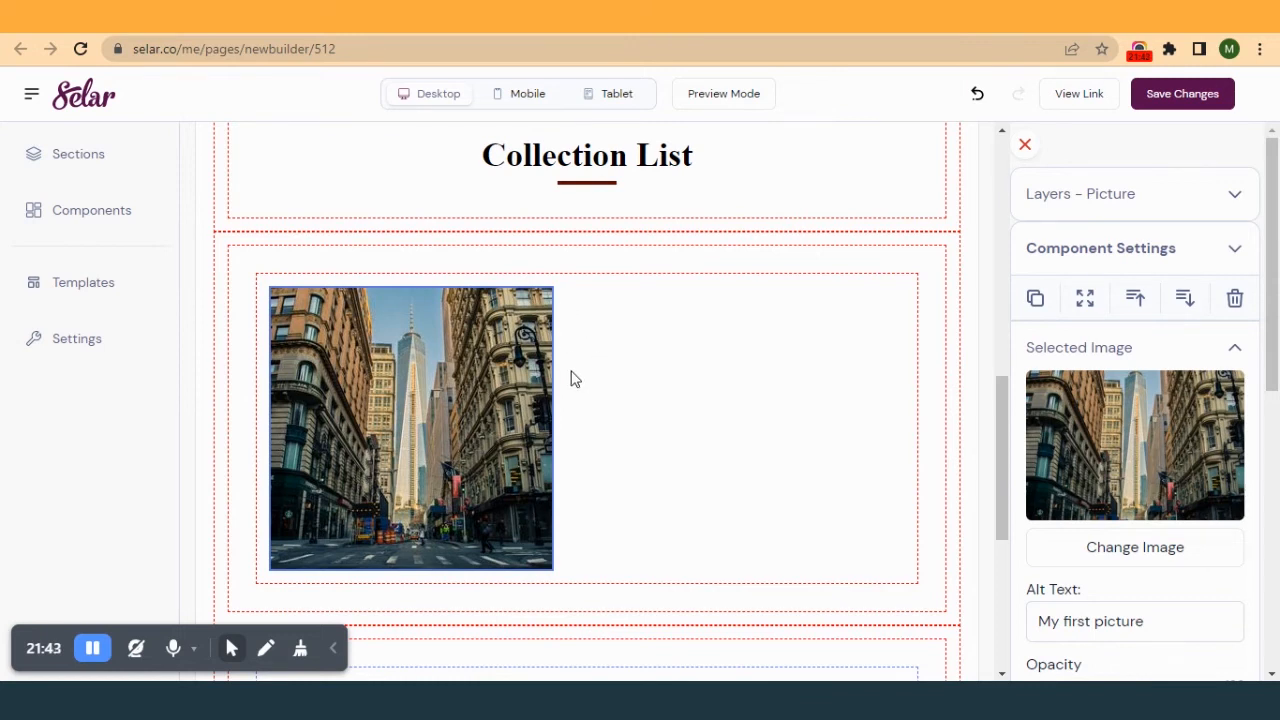
- Set both Align Items and Justify Items to Center for the row holding the image
click(658, 416)
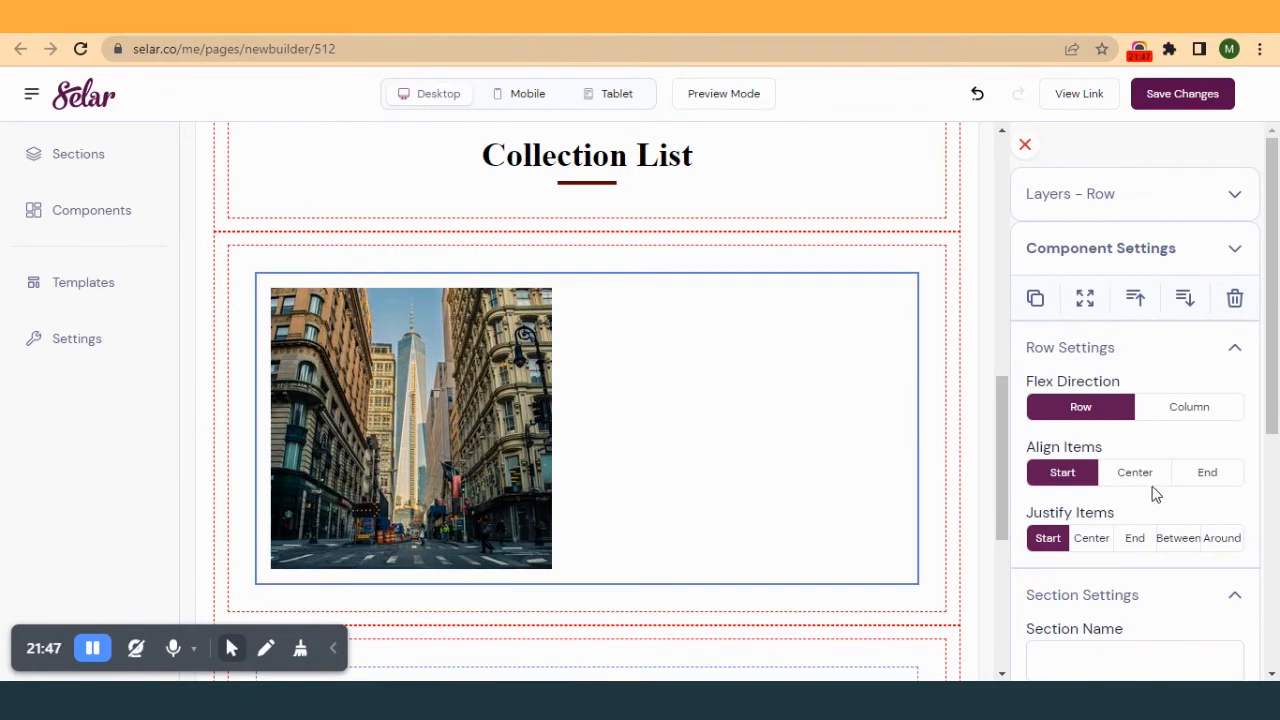
click(1140, 480)
click(1092, 542)
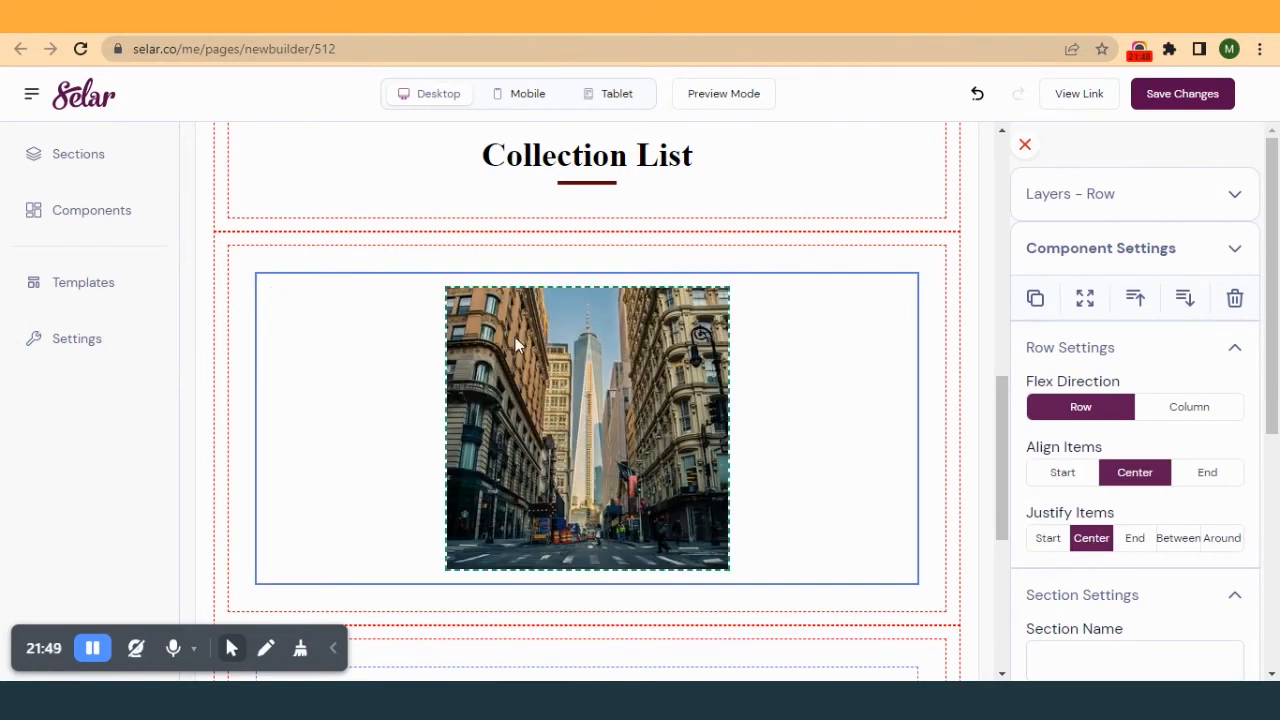
scroll(534, 420, down, 3)
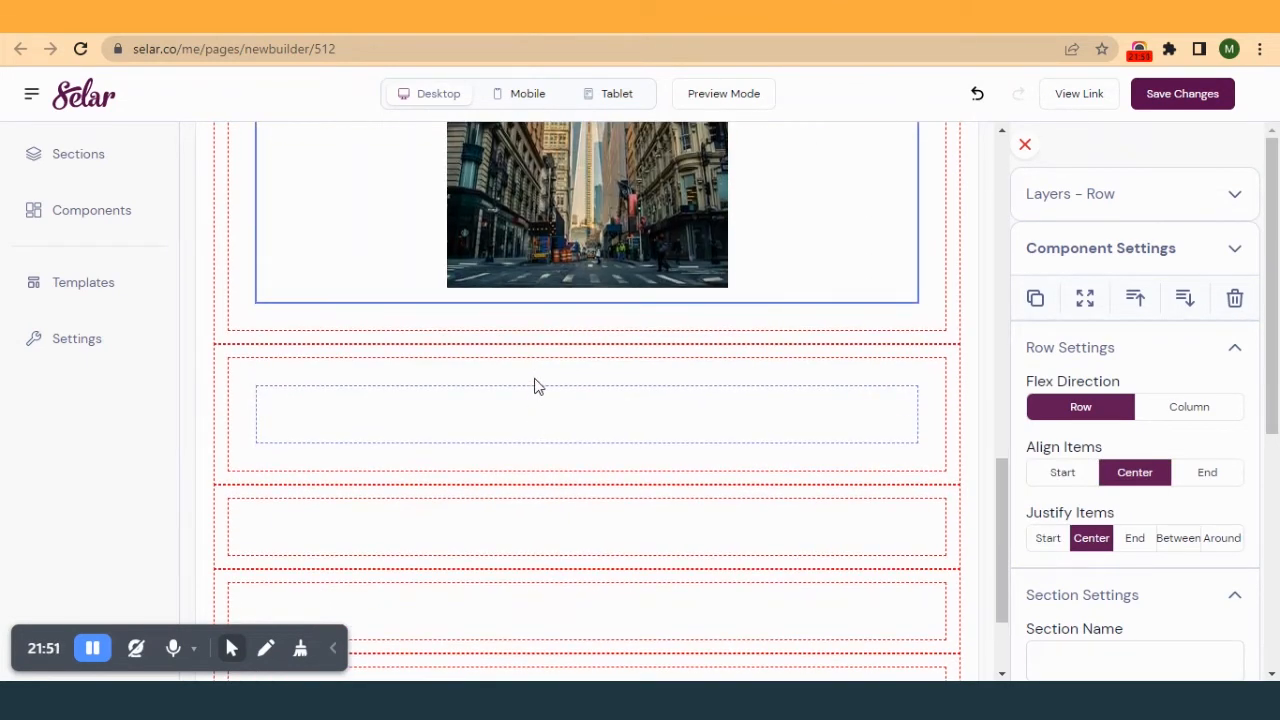
scroll(600, 314, up, 3)
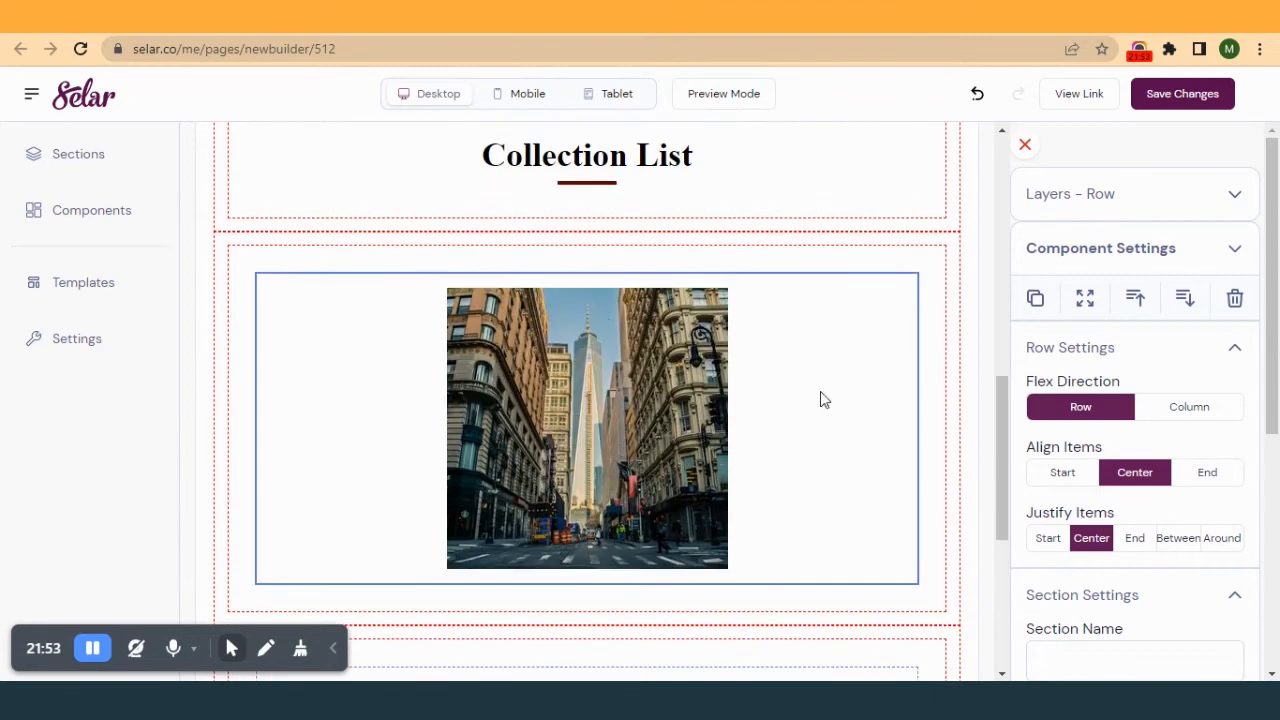
- Add a plain paragraph text component below the image row, inside the same outer container
click(620, 372)
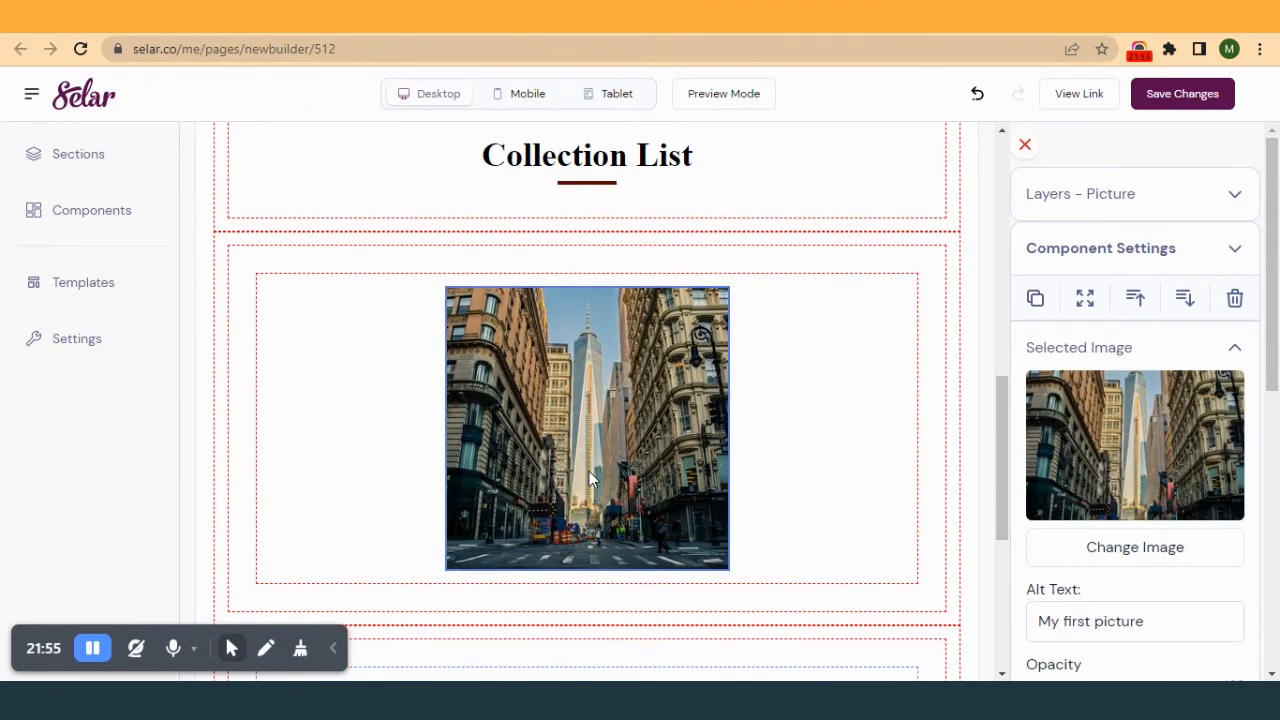
scroll(550, 405, down, 1)
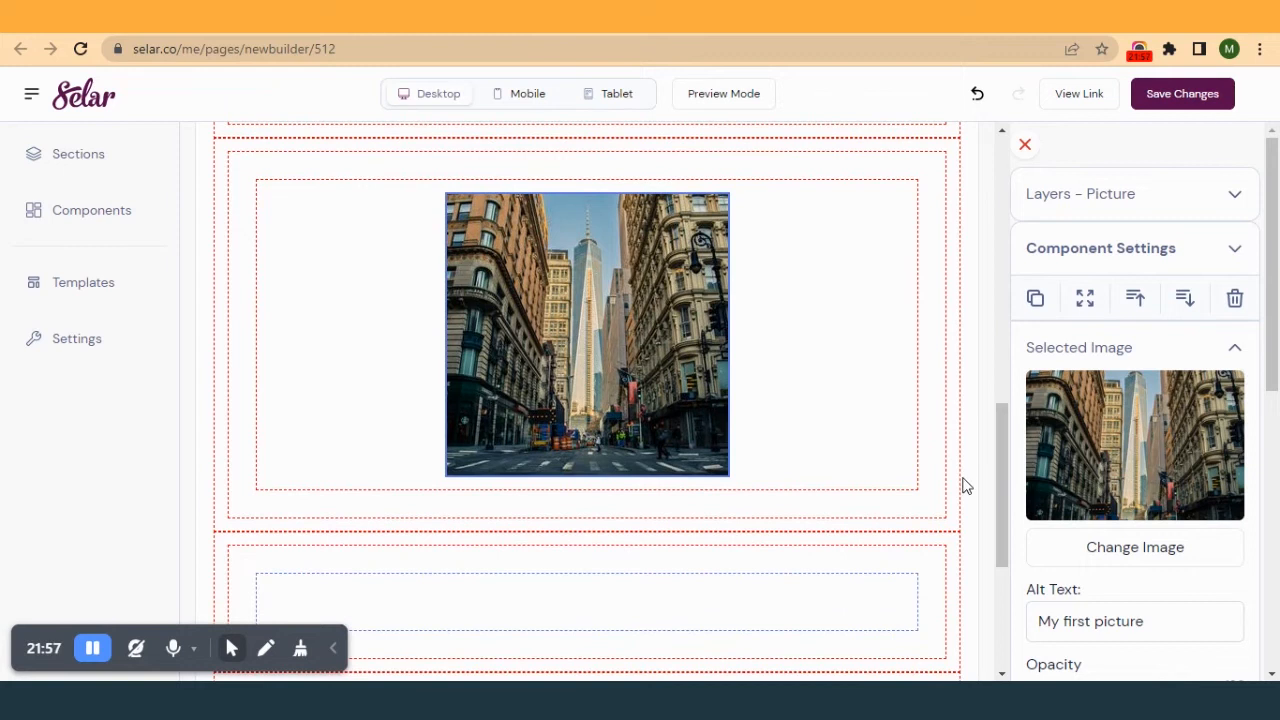
click(924, 497)
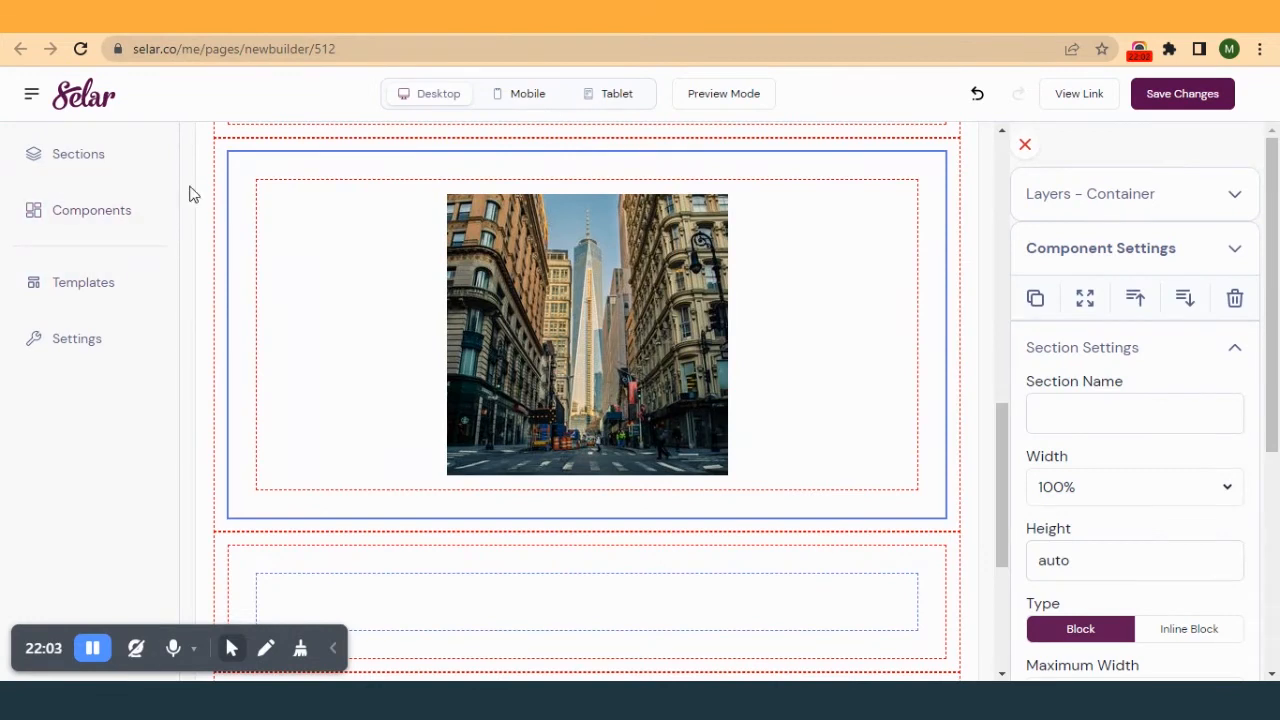
click(97, 208)
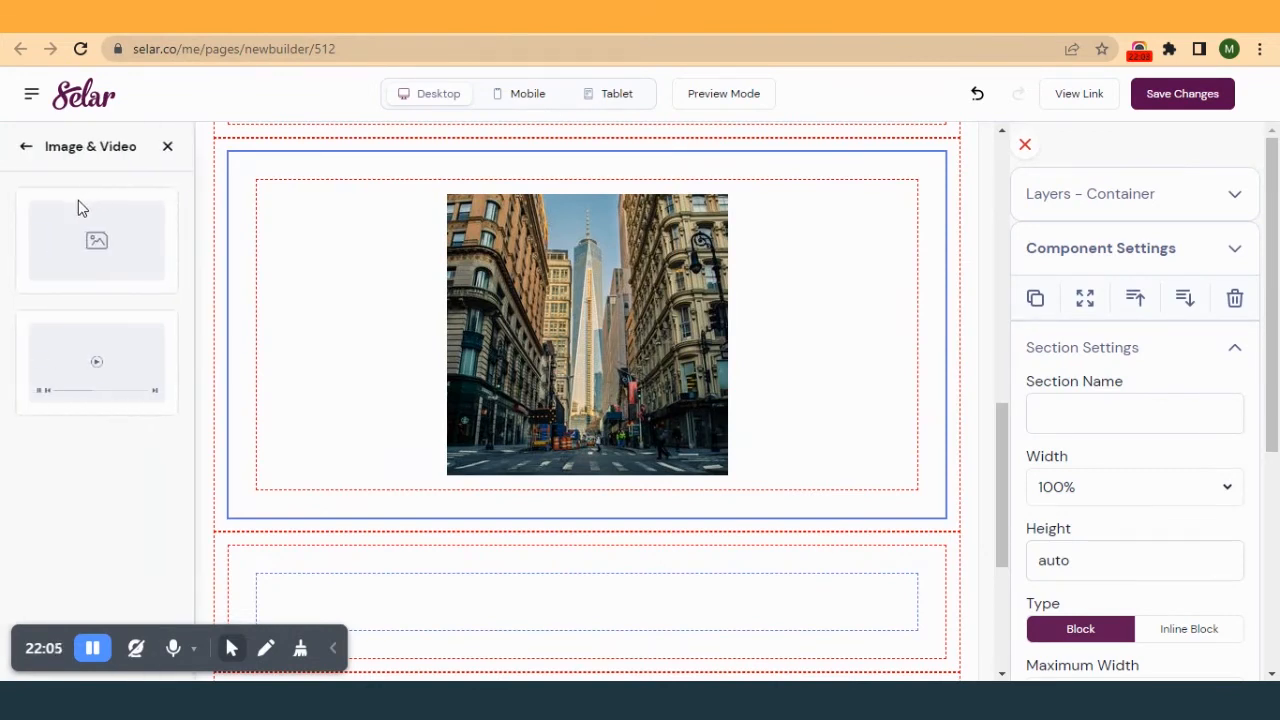
click(24, 148)
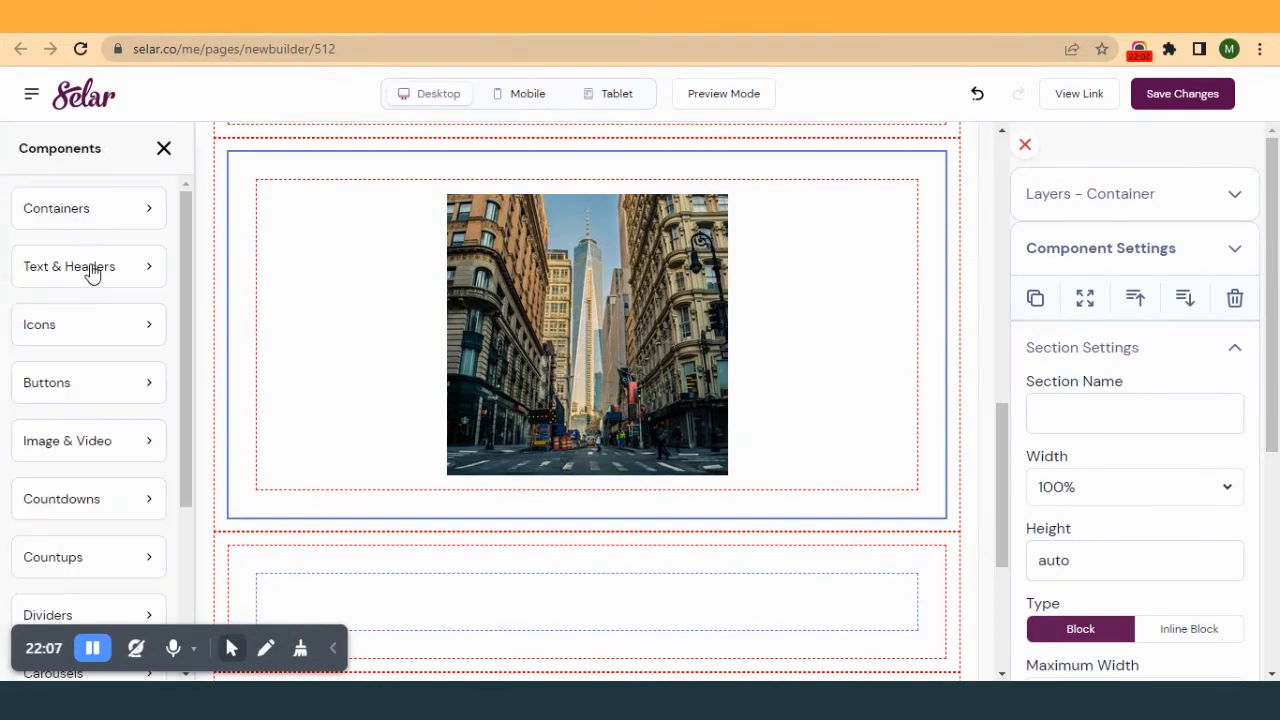
click(91, 268)
drag(137, 263, 484, 513)
click(470, 508)
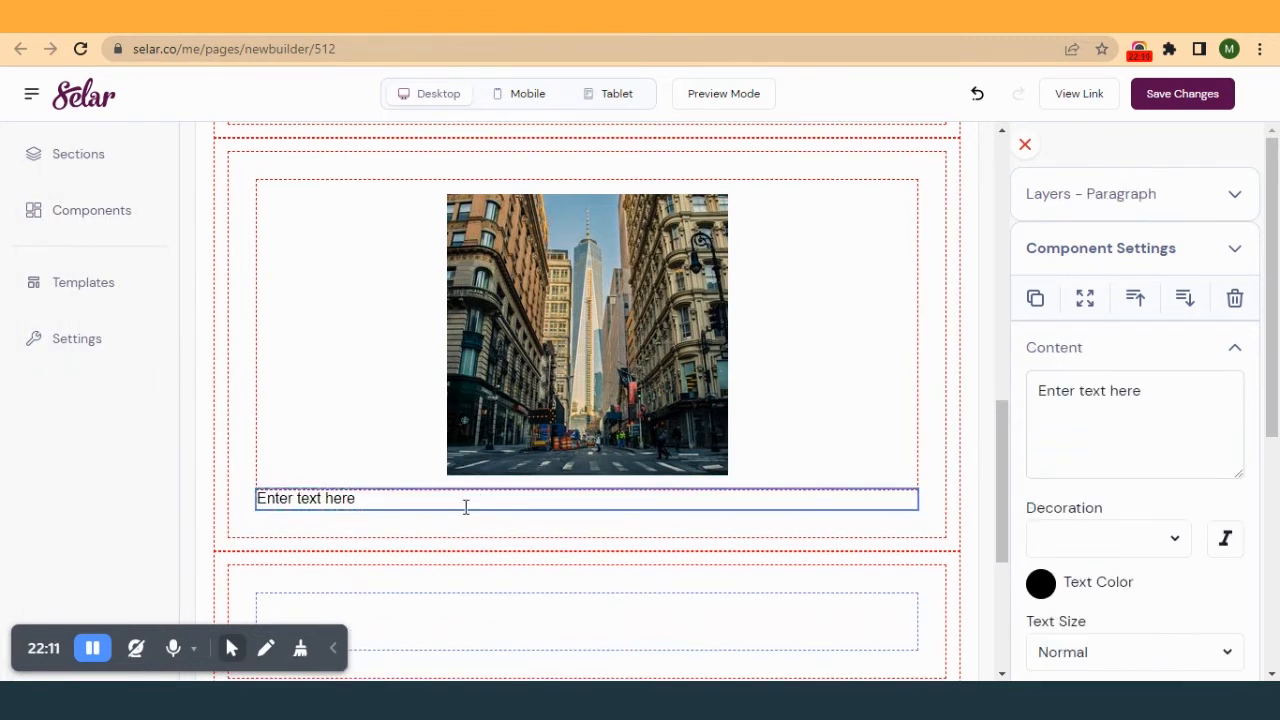
click(455, 525)
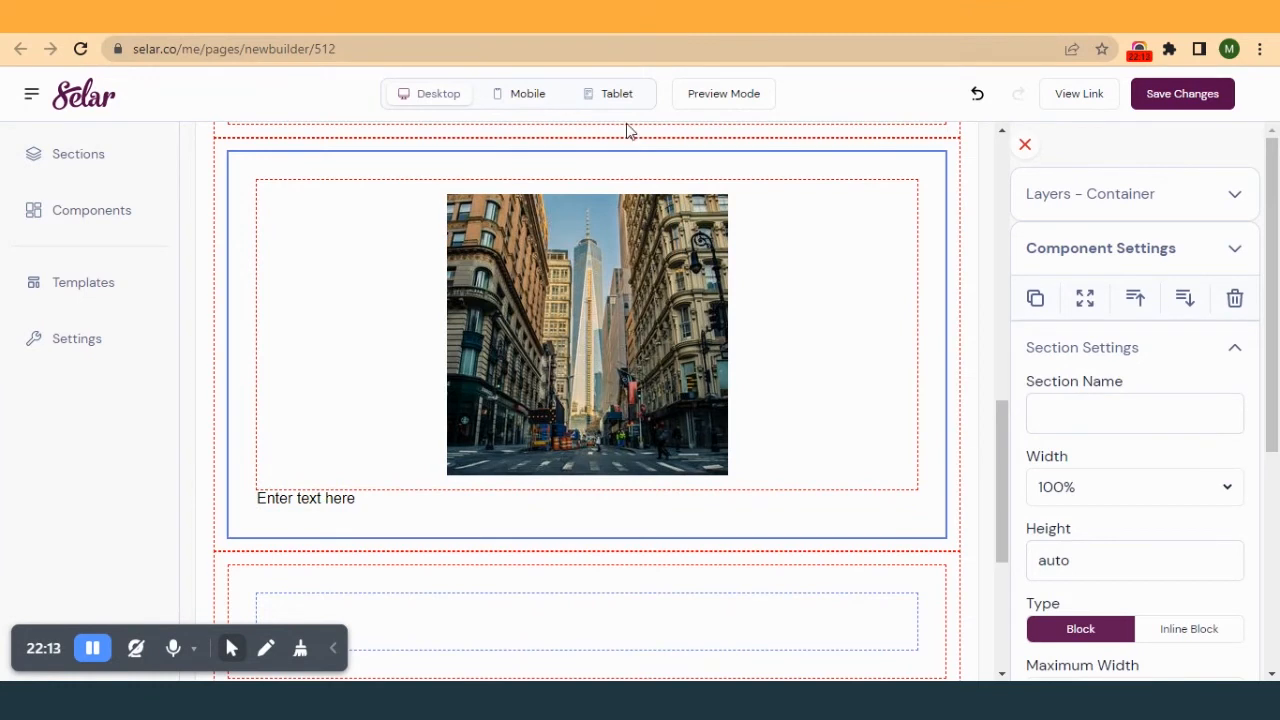
- Delete the stray empty container nested in the row below the image section
scroll(757, 522, down, 1)
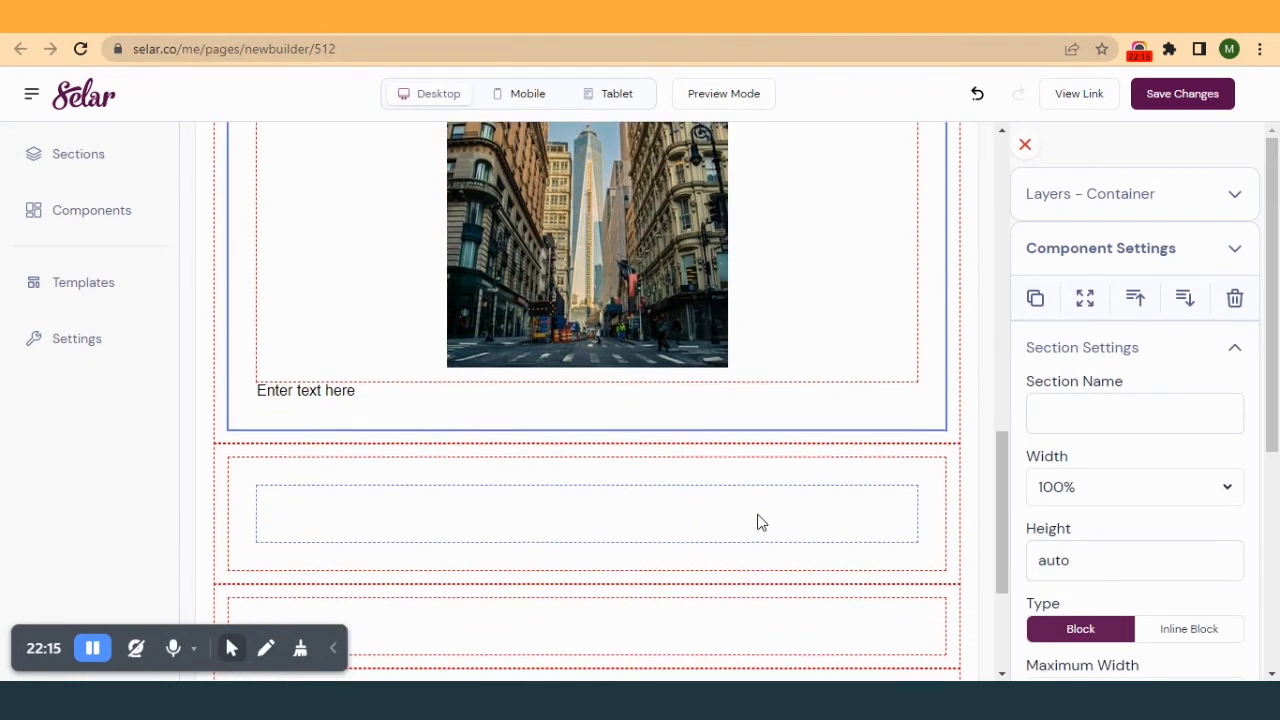
scroll(757, 522, down, 1)
click(828, 422)
click(1220, 299)
click(731, 154)
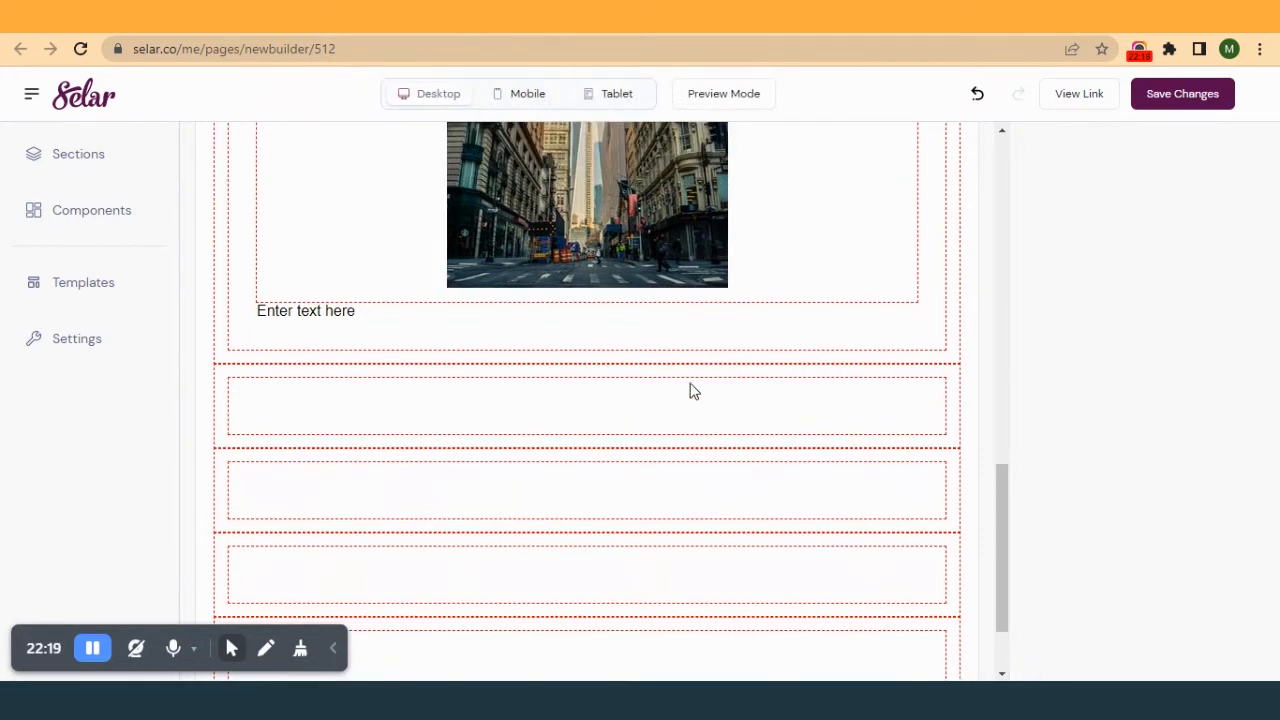
- Add a button component to the container of the empty row directly below the image section
click(676, 404)
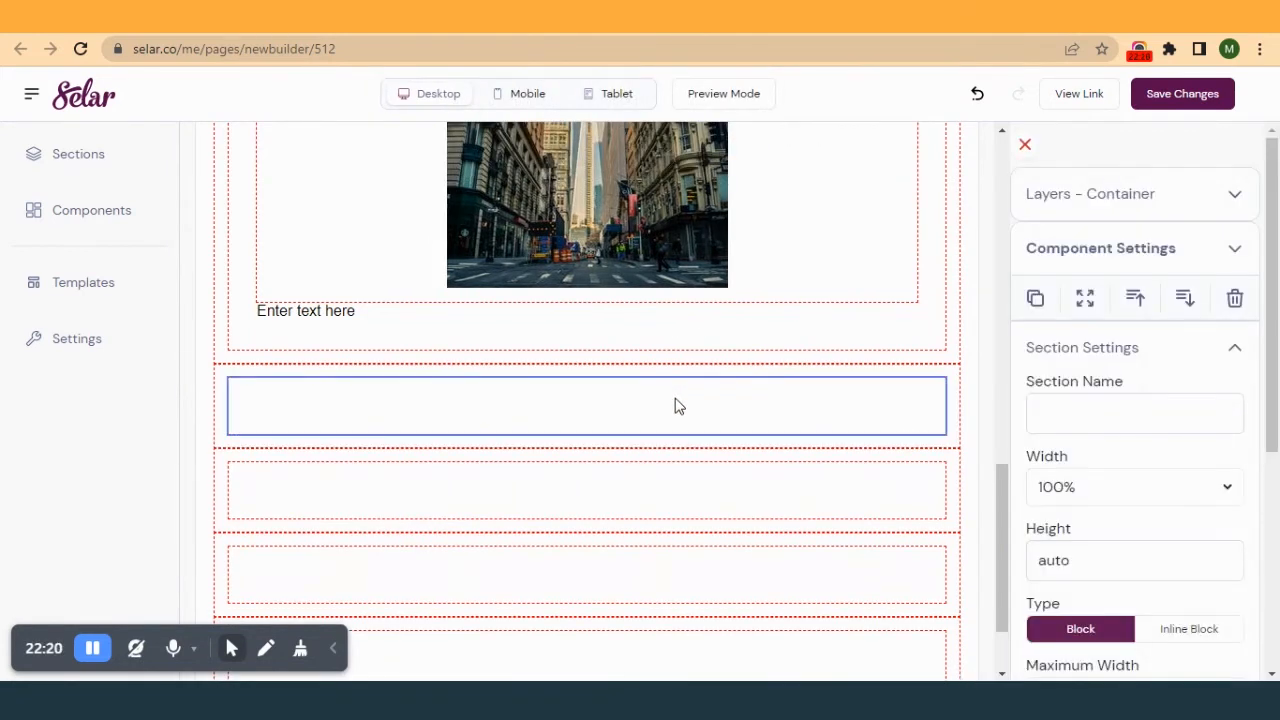
click(952, 432)
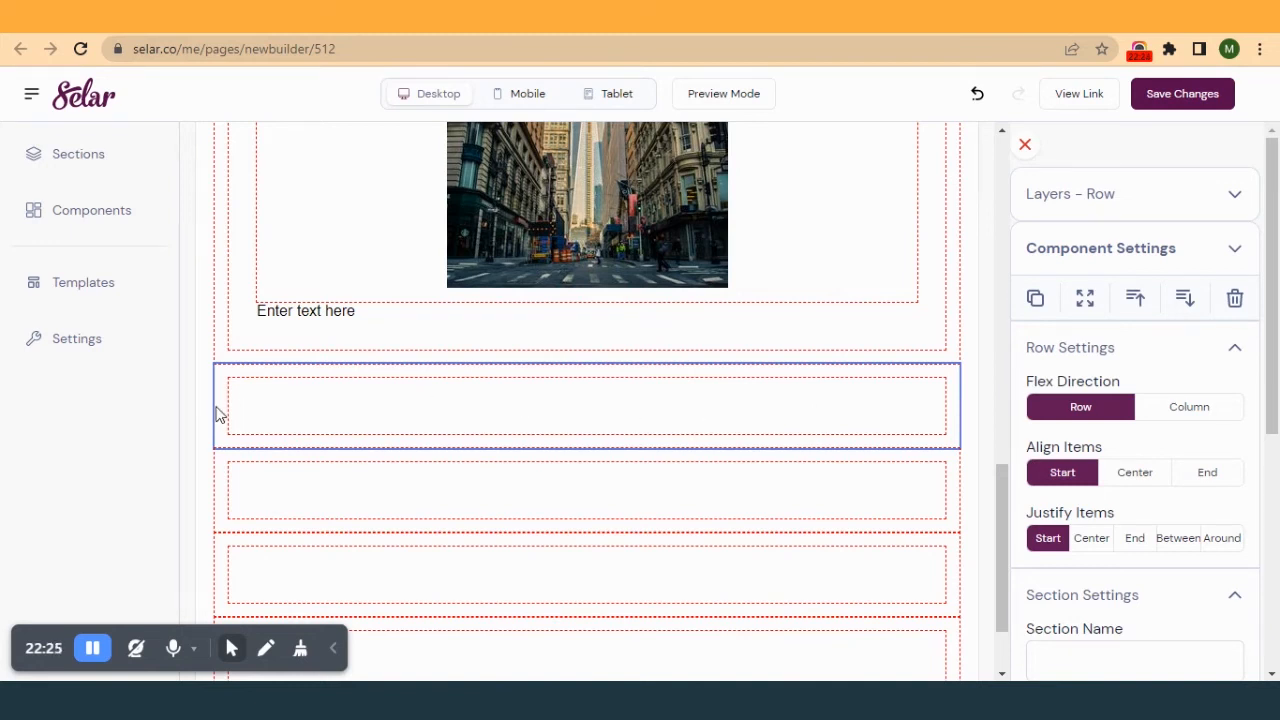
click(938, 401)
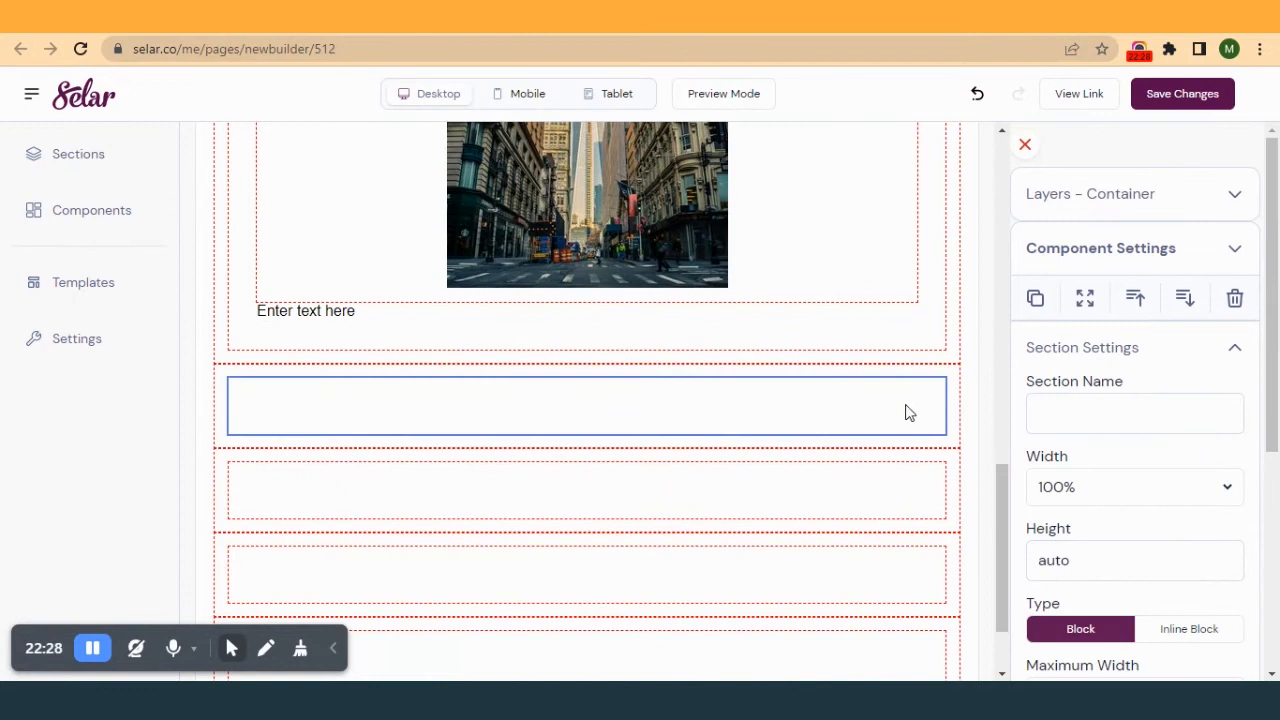
click(955, 440)
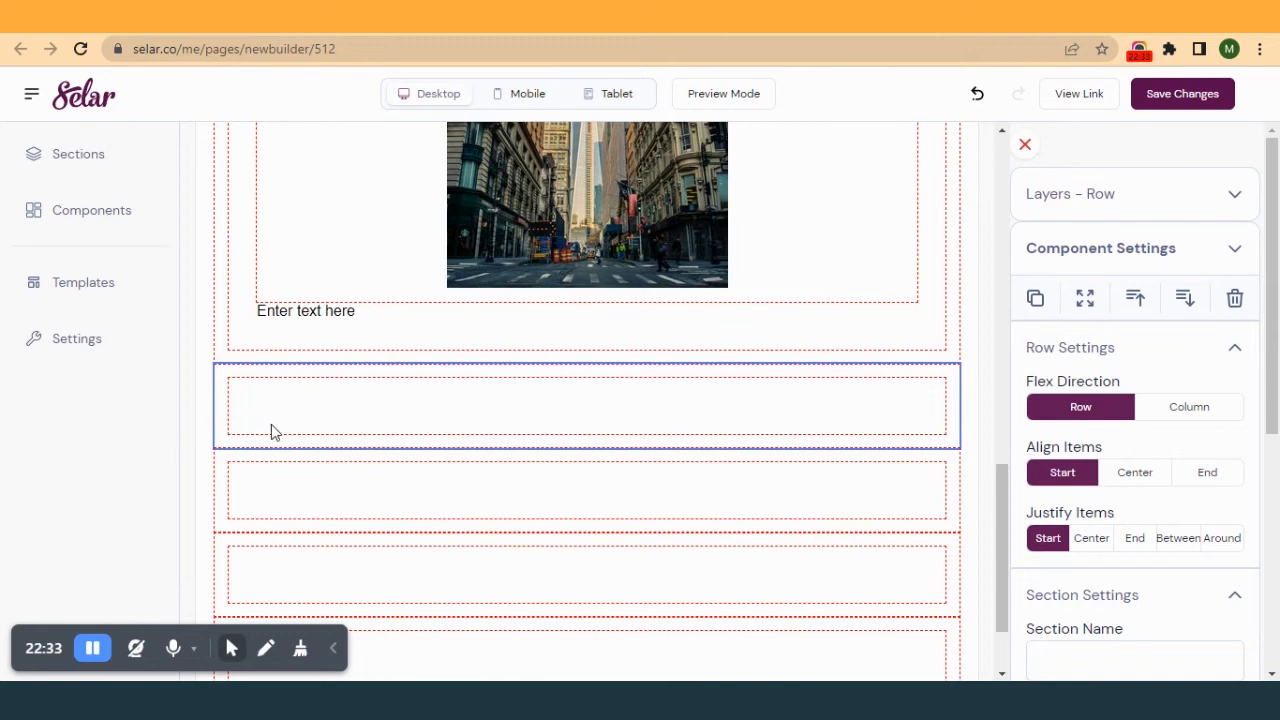
click(85, 215)
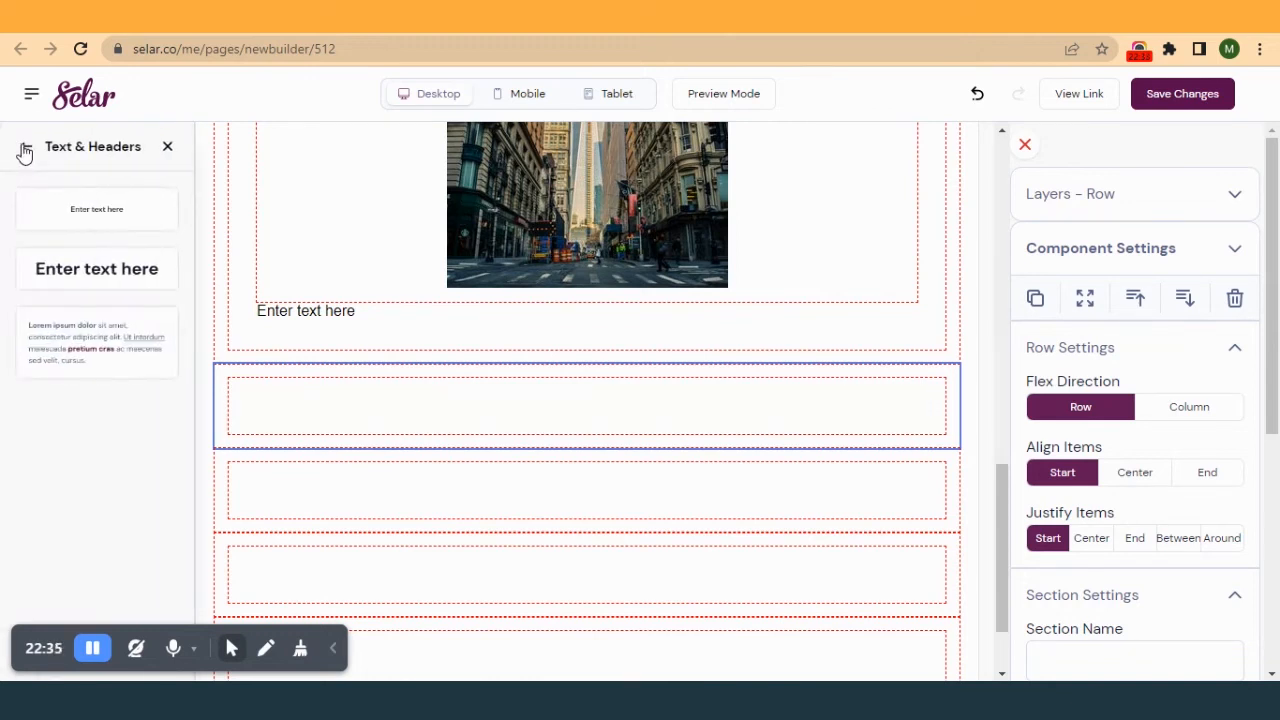
click(23, 148)
click(76, 388)
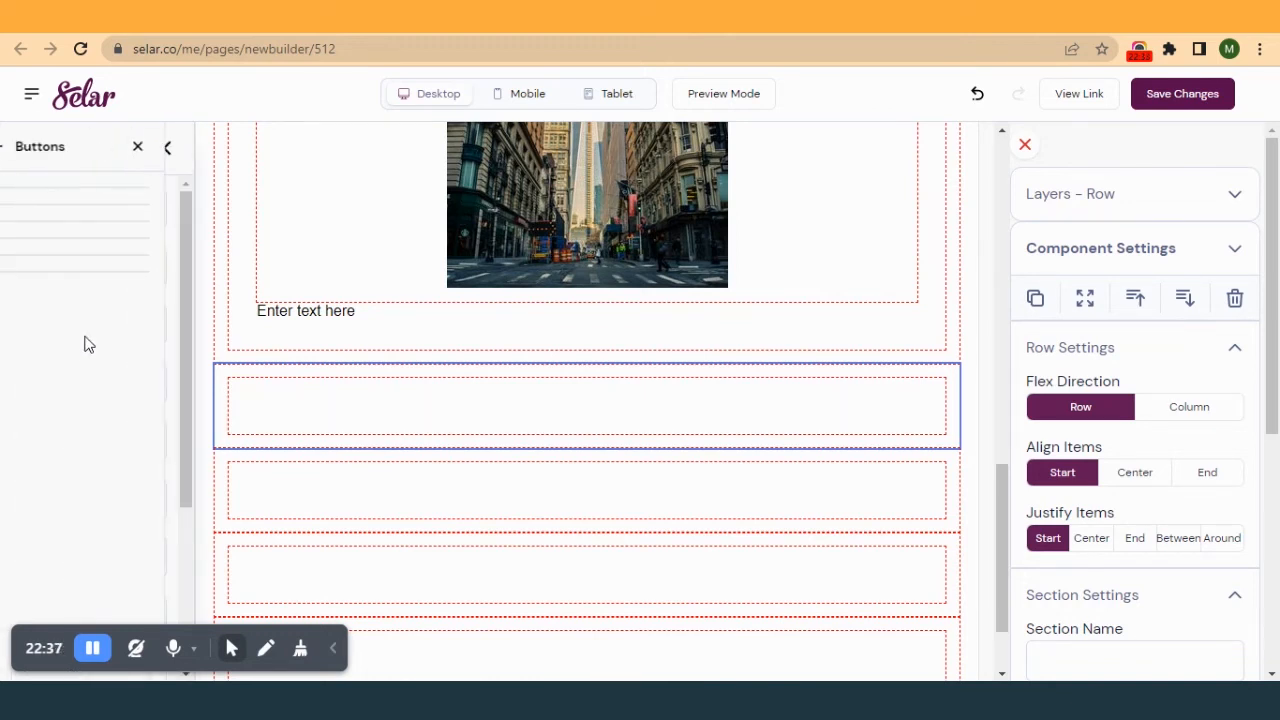
drag(71, 209, 567, 407)
- Move the row with the button into the image section's container, directly beneath the paragraph text
click(886, 477)
drag(943, 494, 774, 337)
scroll(857, 387, up, 4)
scroll(857, 387, down, 4)
scroll(800, 372, up, 2)
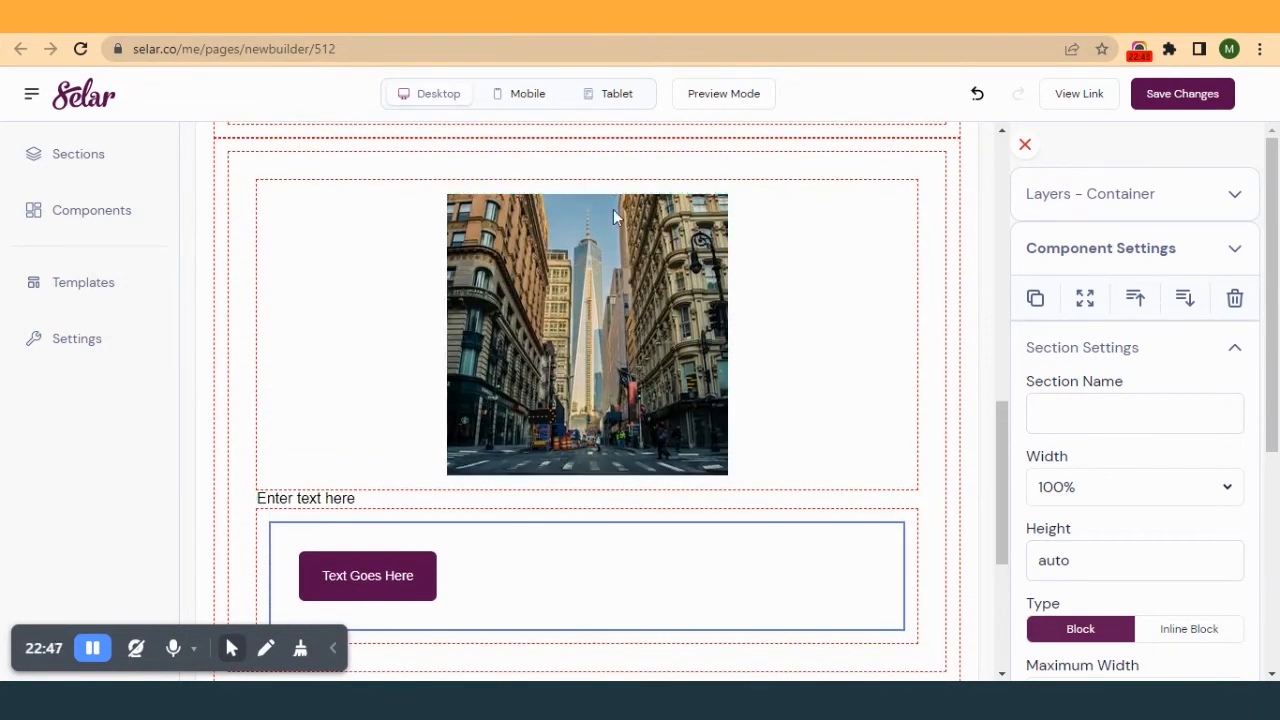
- Set the padding of the button's container to 2 on all sides
click(800, 18)
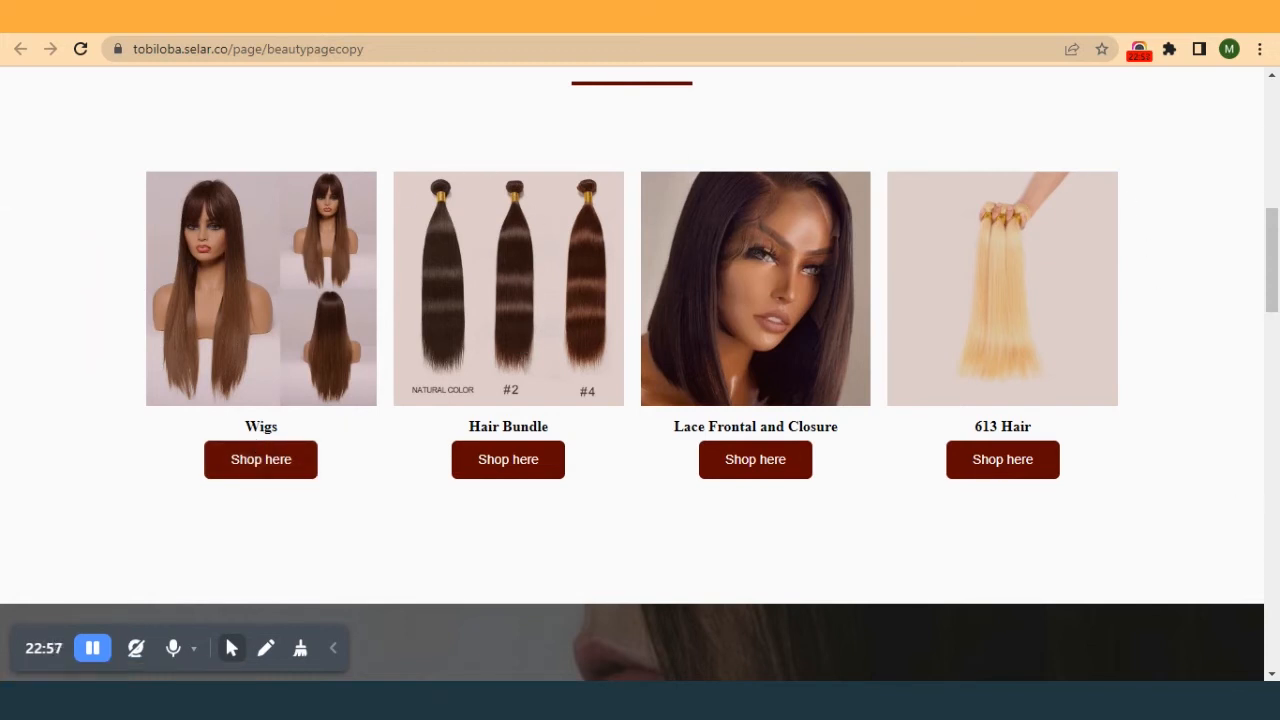
click(621, 18)
scroll(516, 401, down, 2)
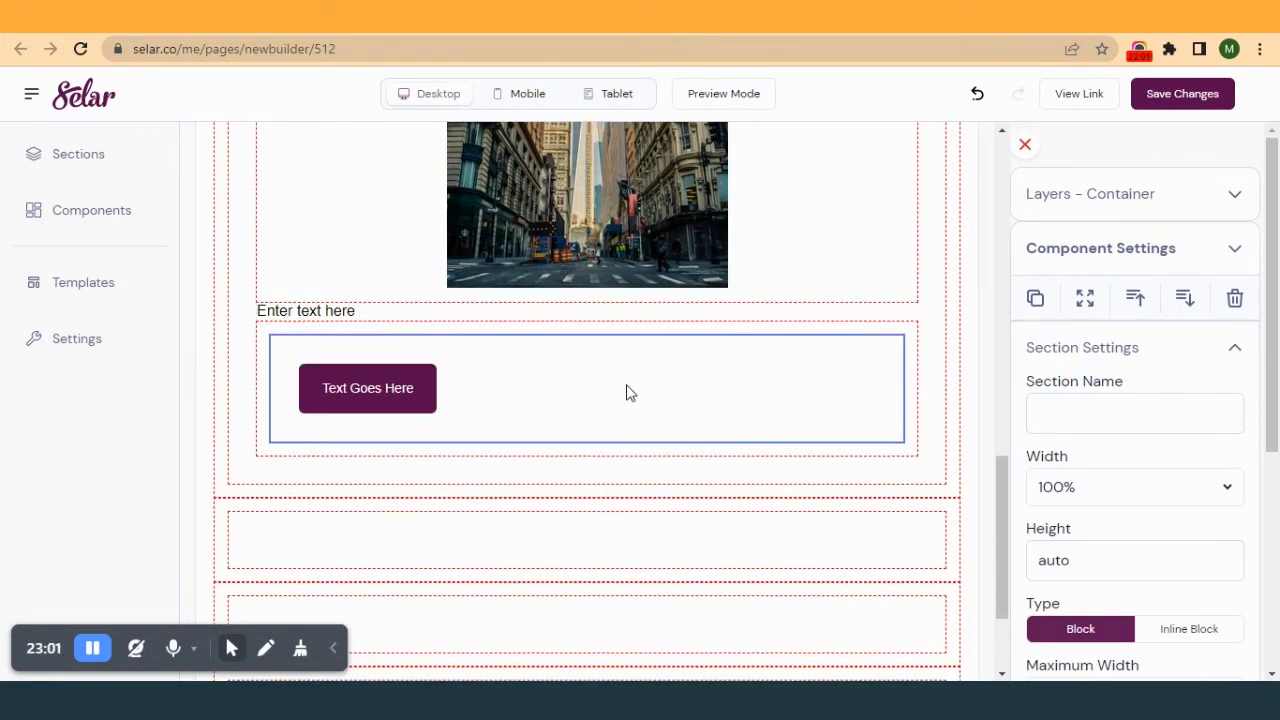
scroll(1140, 449, down, 4)
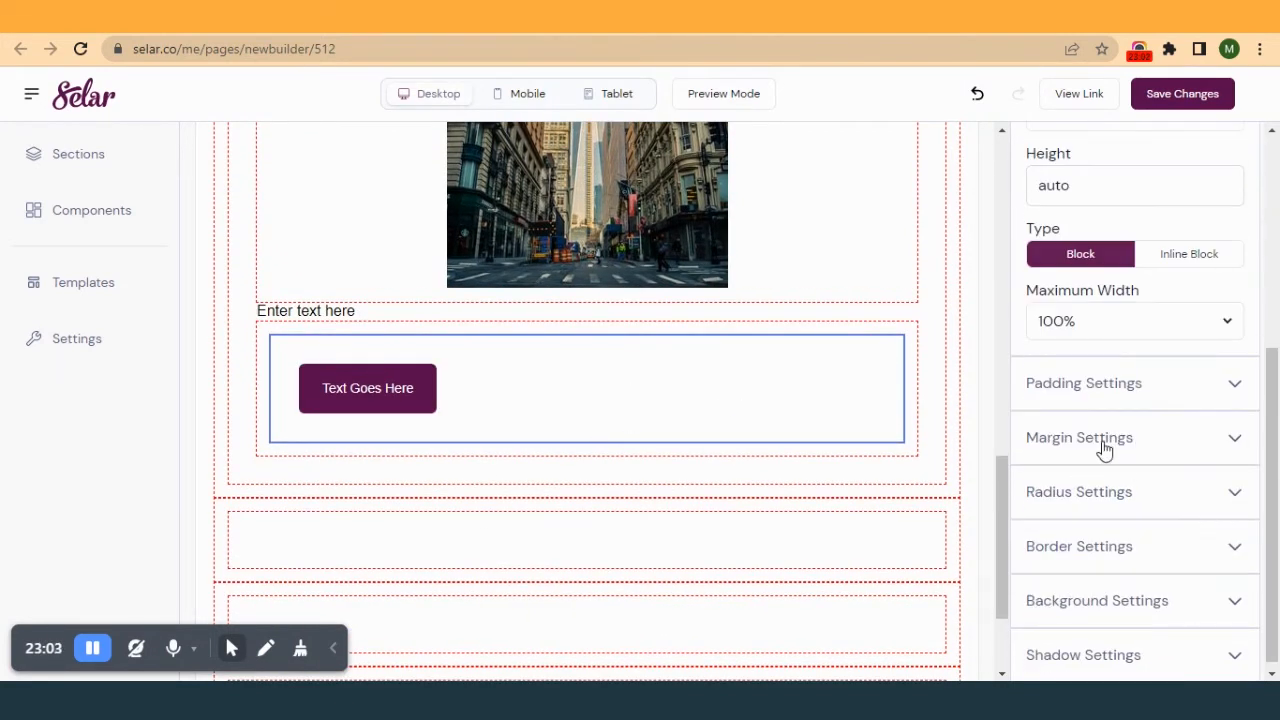
click(1056, 389)
click(1062, 425)
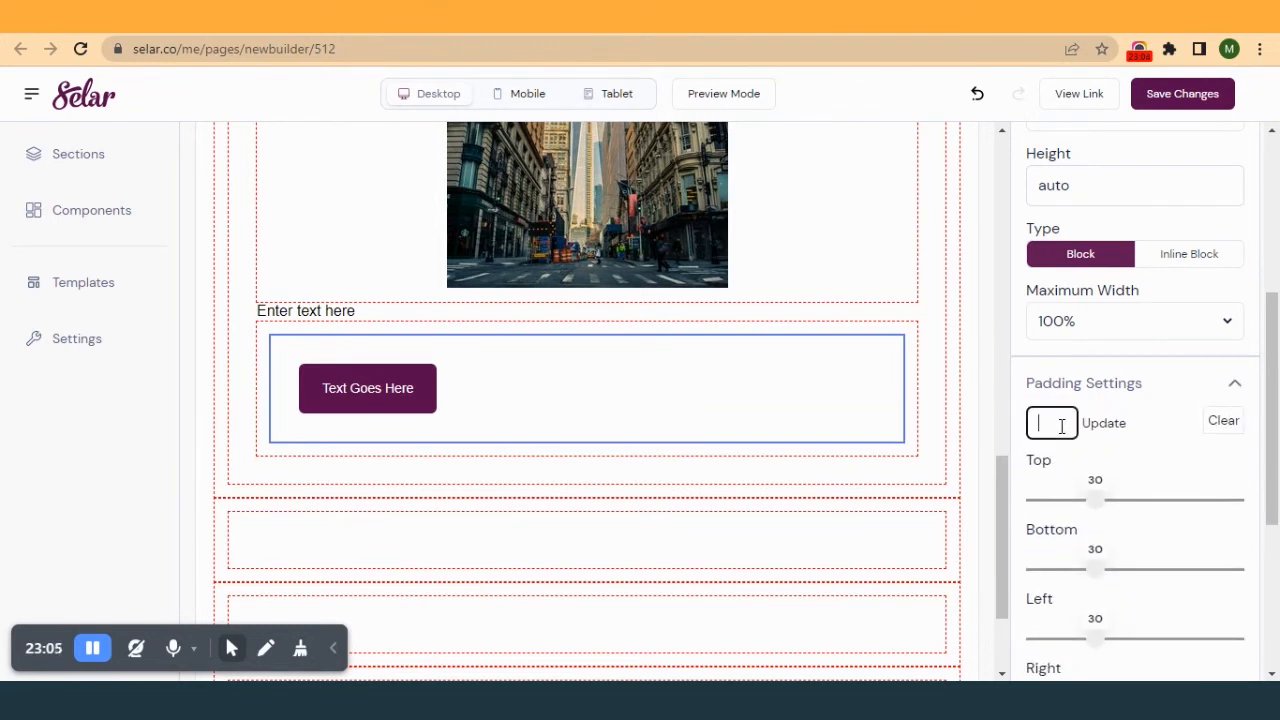
text(2)
click(1105, 425)
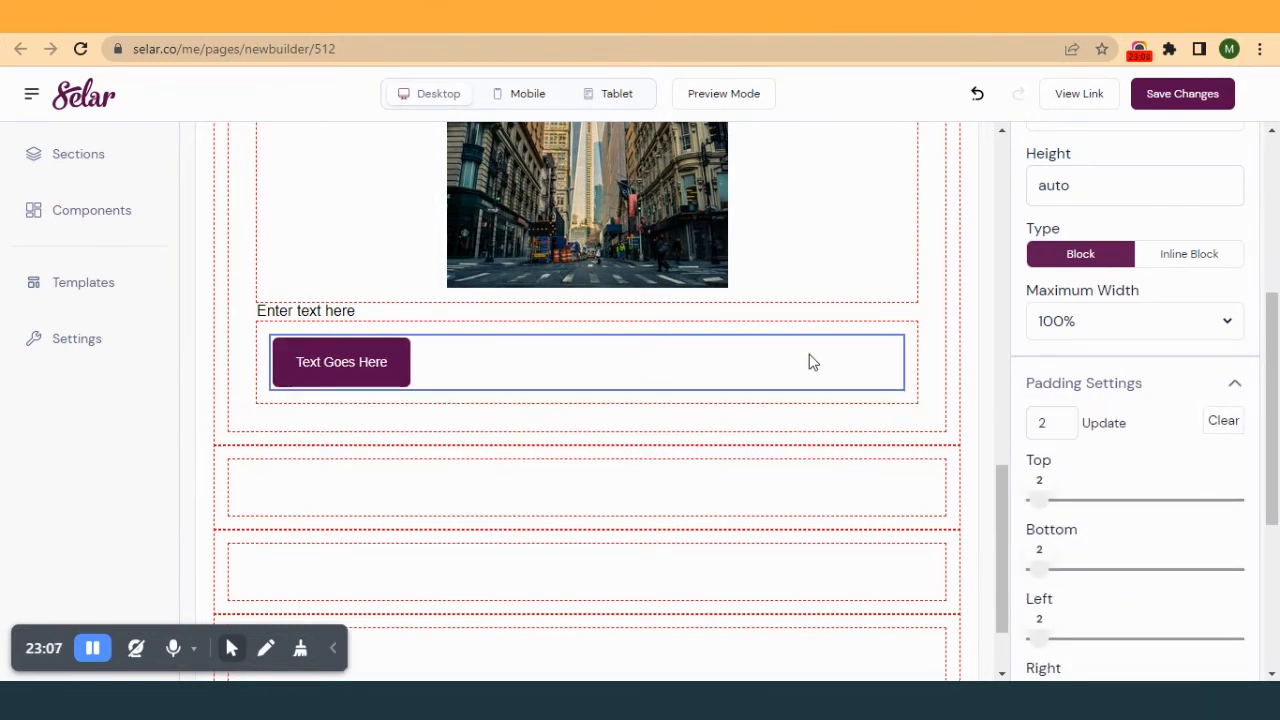
- Set the width of the container around the button to Auto
click(1097, 383)
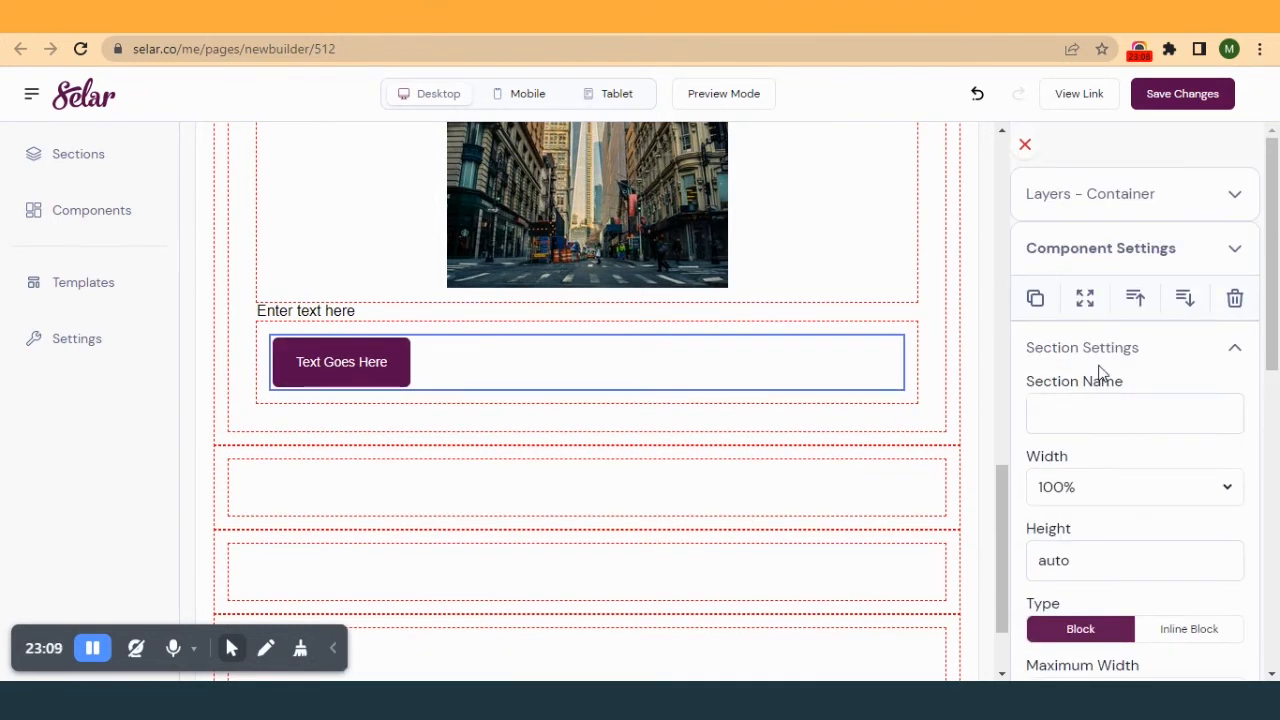
click(1075, 486)
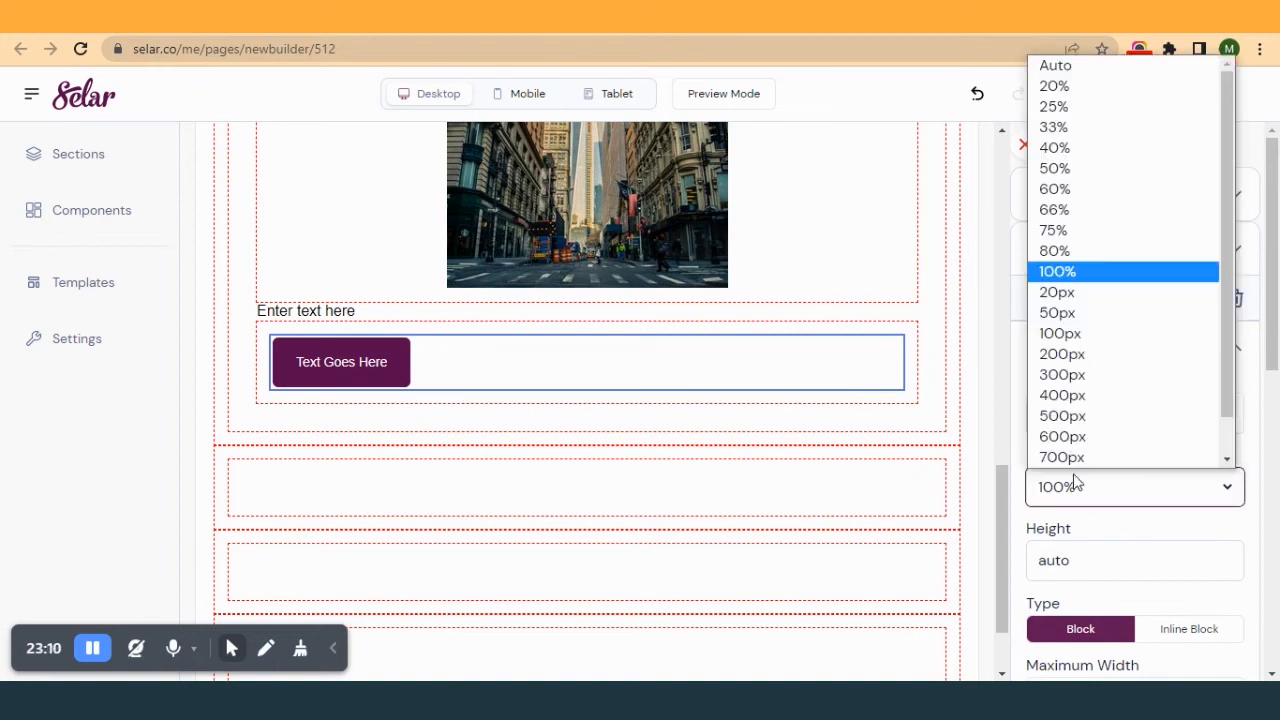
click(1055, 65)
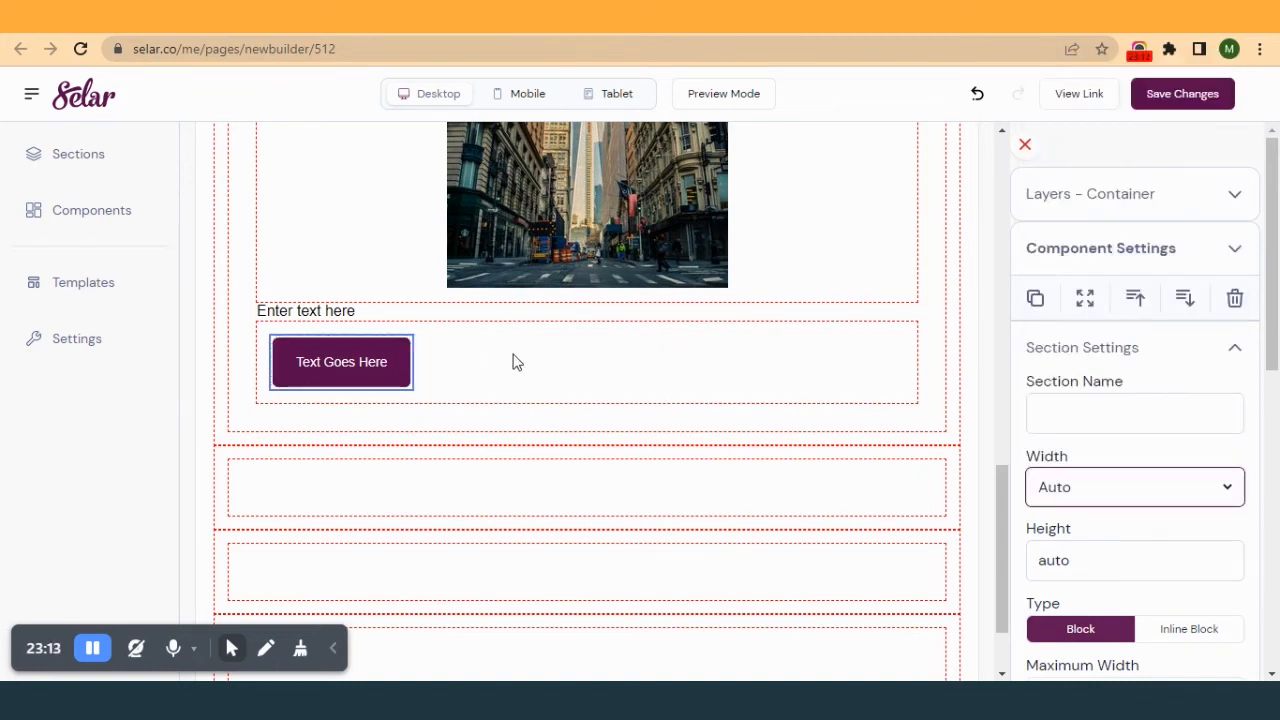
- Set both the item alignment and the justification of the row holding the button to Center
click(570, 372)
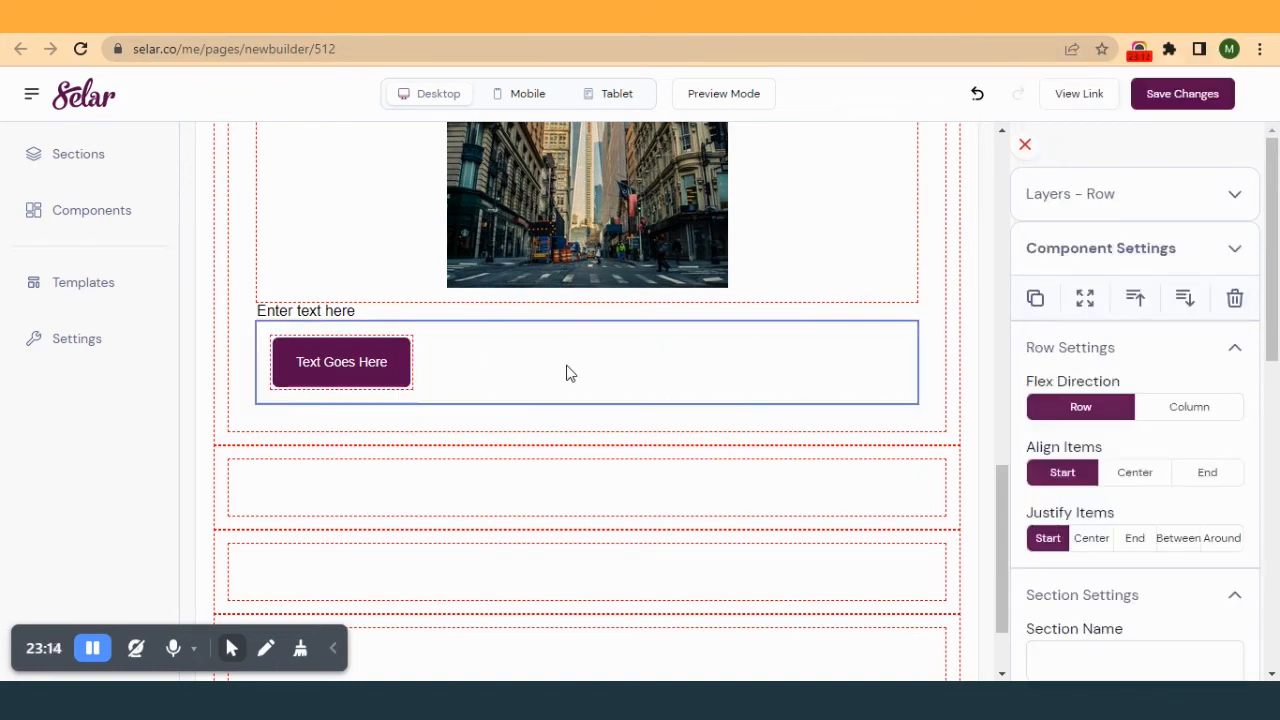
click(1095, 540)
click(1134, 476)
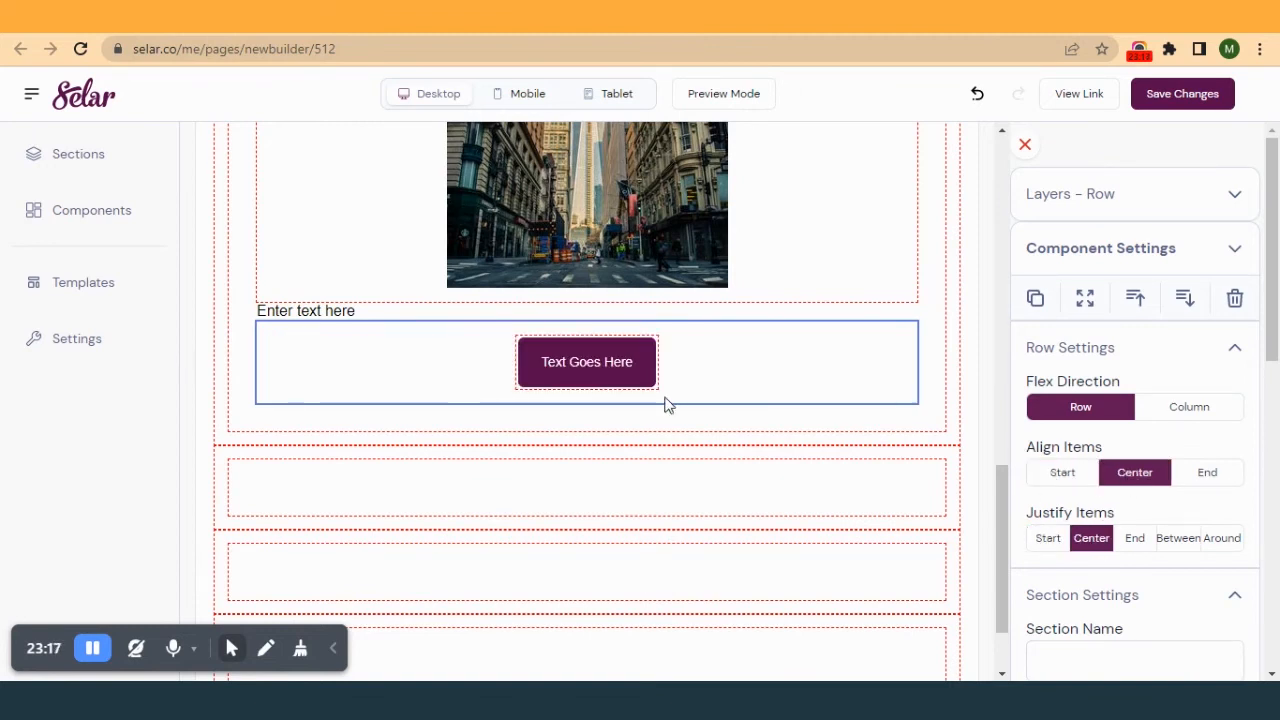
scroll(666, 402, up, 3)
scroll(666, 402, down, 1)
scroll(668, 403, down, 1)
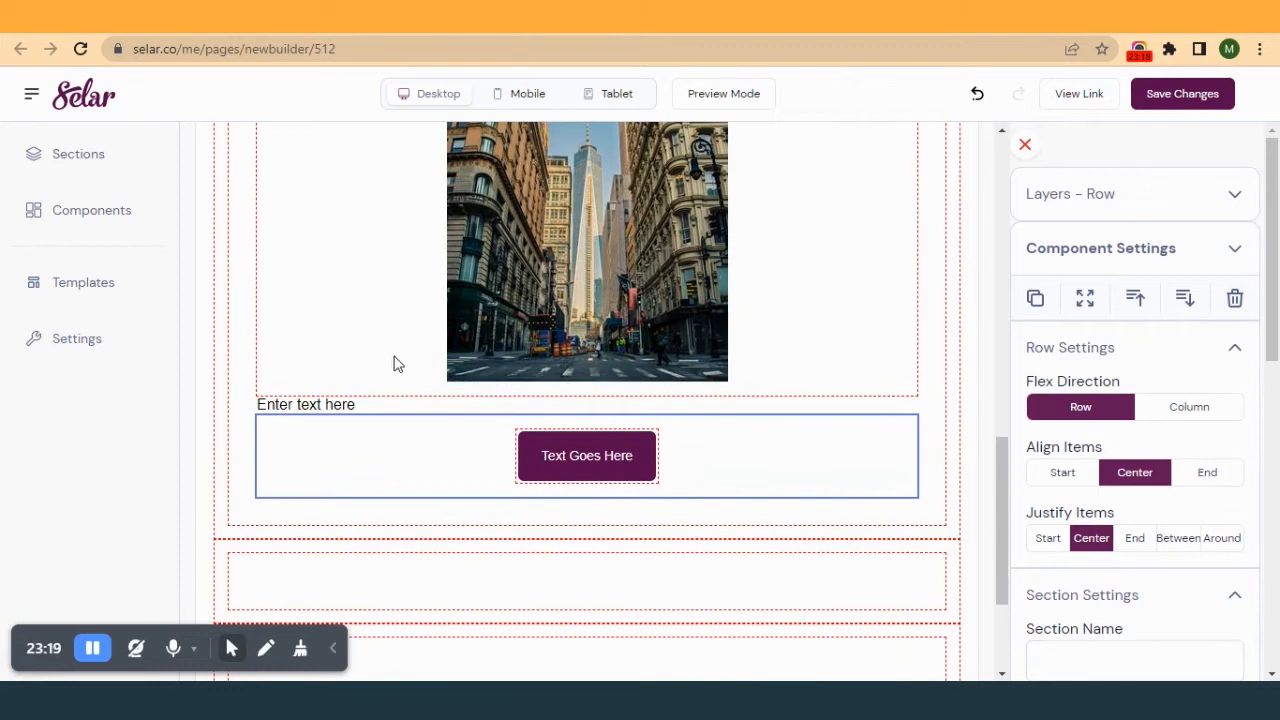
click(360, 405)
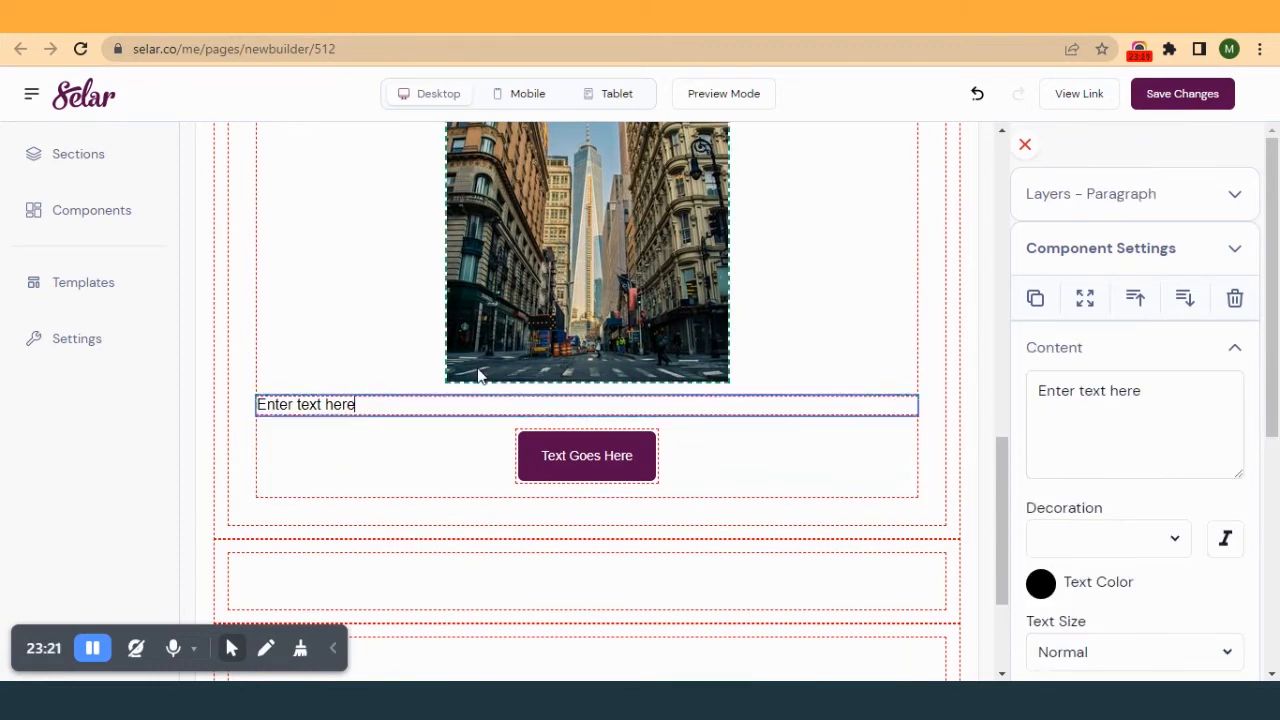
click(390, 437)
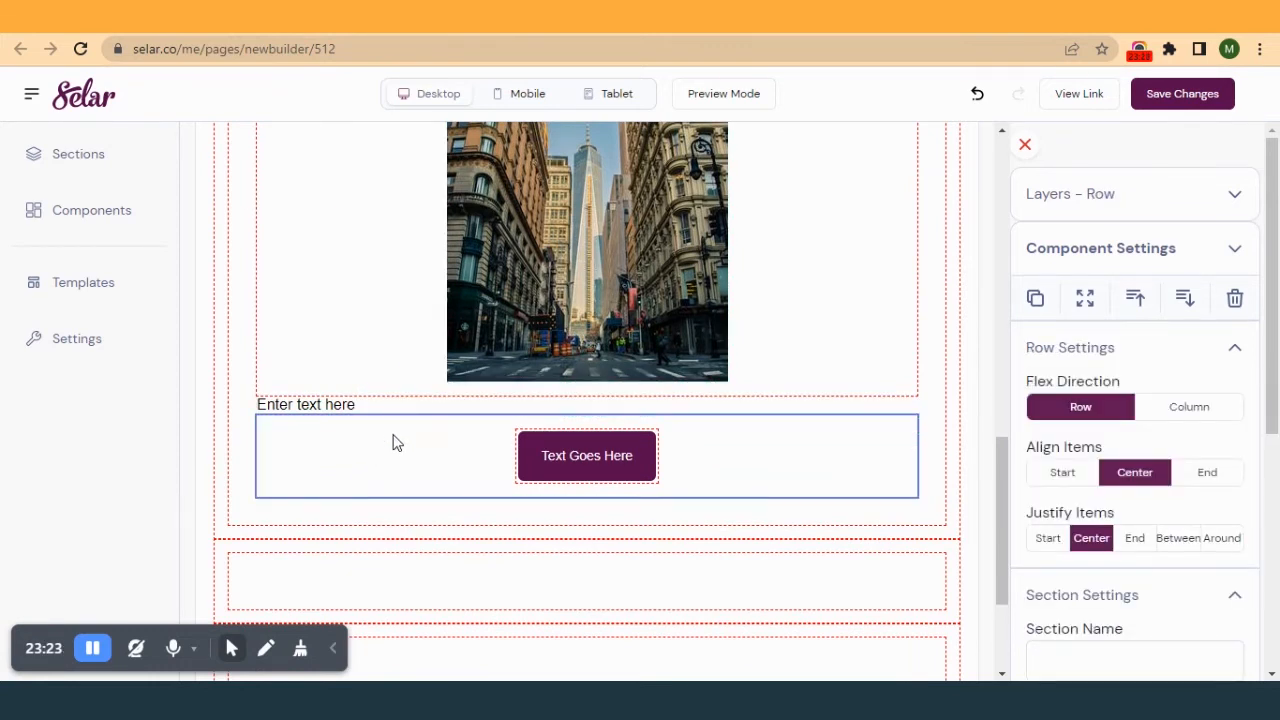
scroll(517, 320, up, 3)
scroll(518, 318, down, 3)
- Change the background colour of the button below the paragraph text to #610802
click(626, 455)
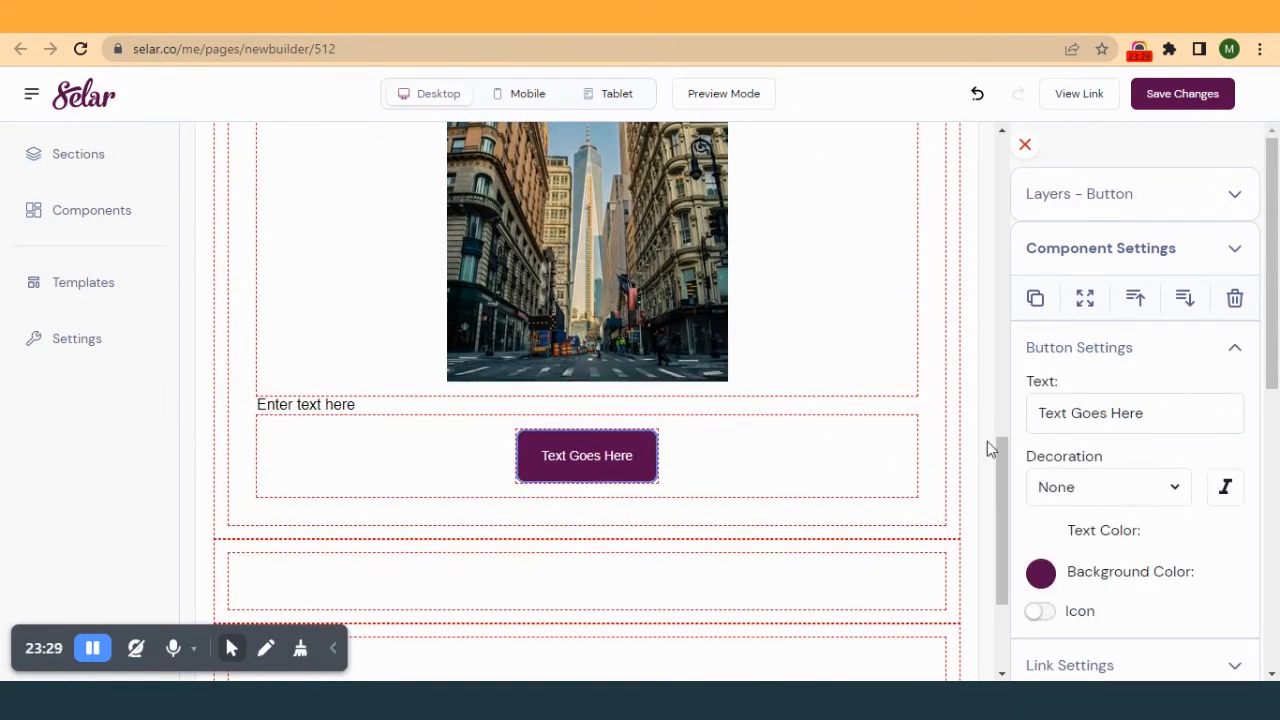
scroll(1101, 545, down, 3)
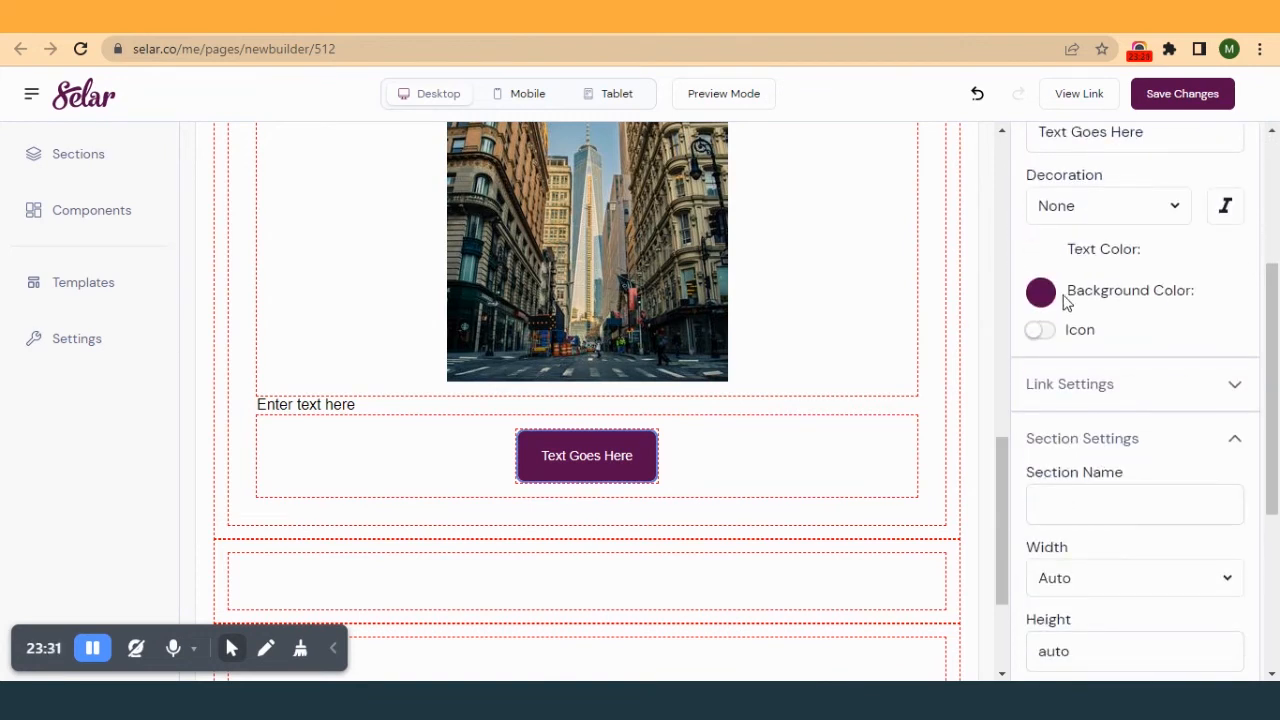
click(1039, 298)
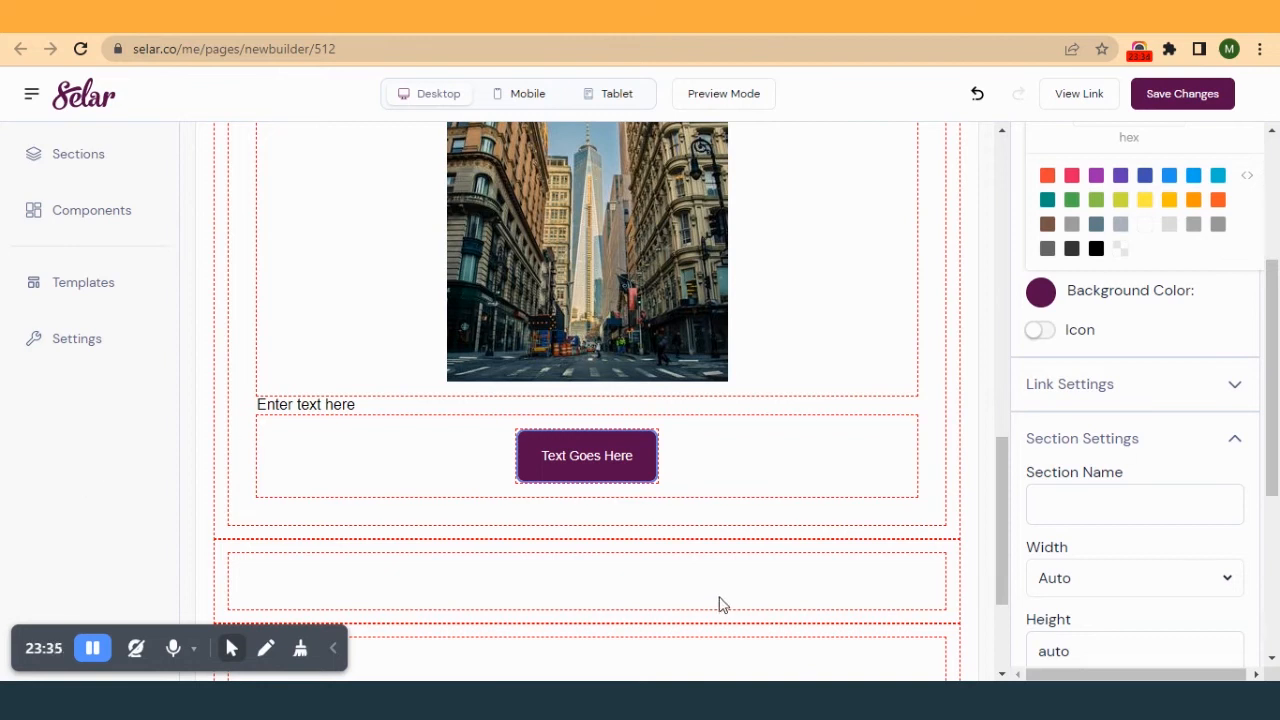
scroll(1224, 497, up, 3)
click(1129, 397)
click(1130, 397)
click(1149, 441)
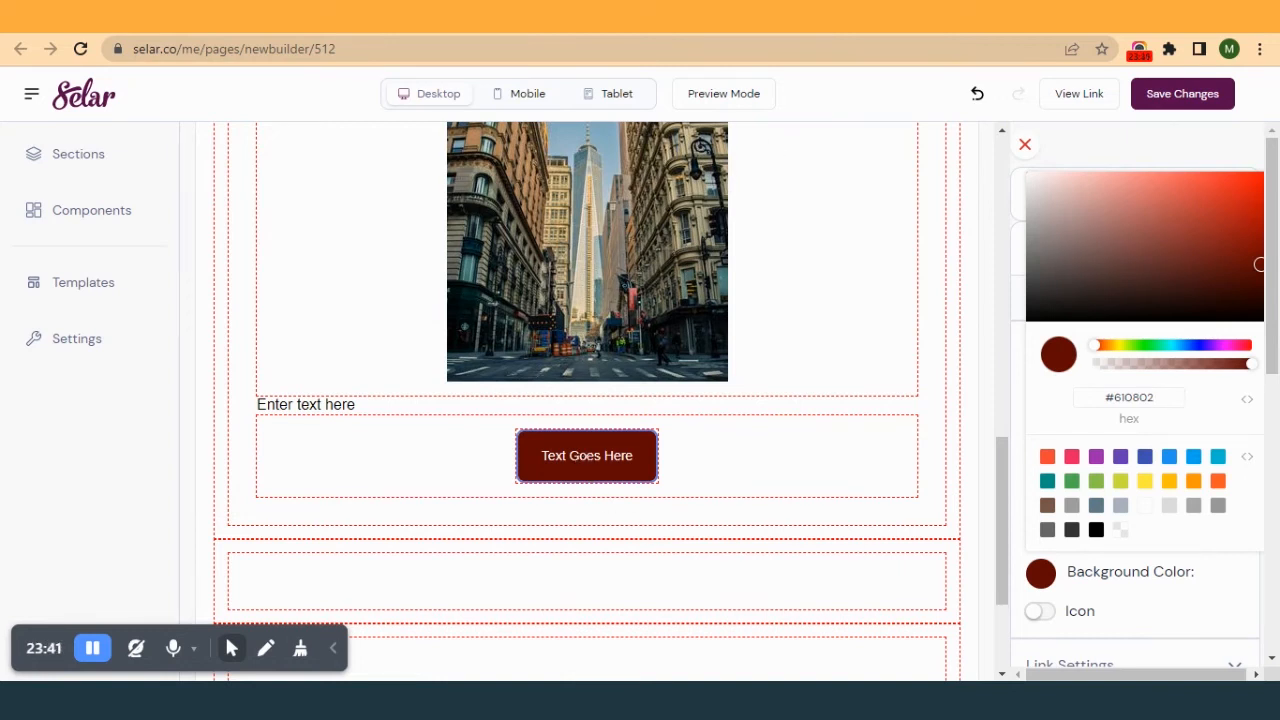
- Check the button wording on the published beauty page and change the new button's text to "Shop here"
click(900, 17)
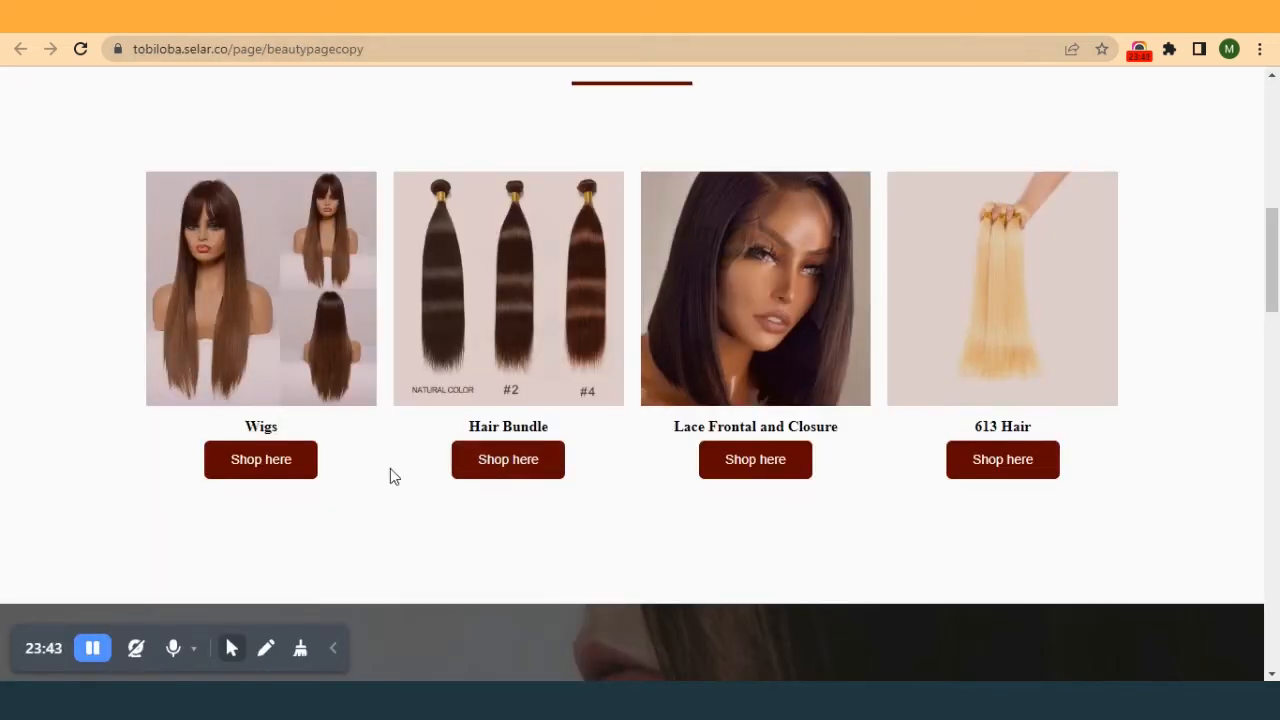
click(700, 17)
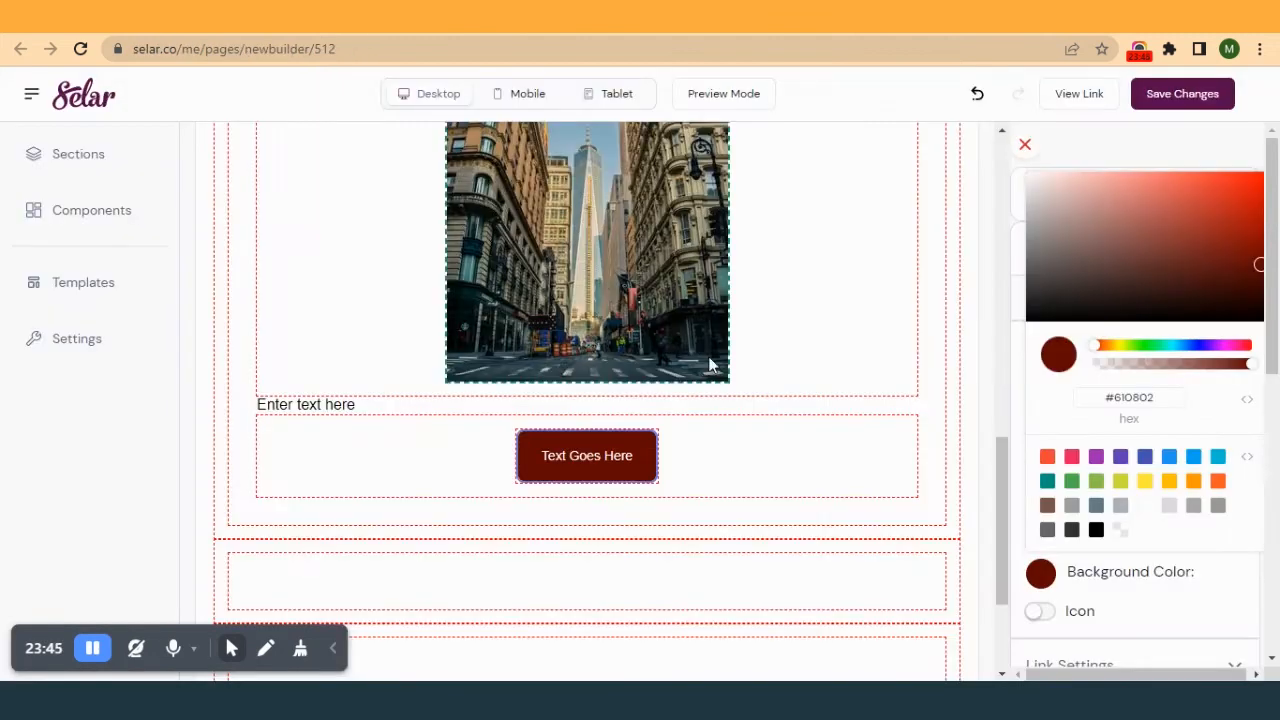
double_click(601, 467)
click(1040, 588)
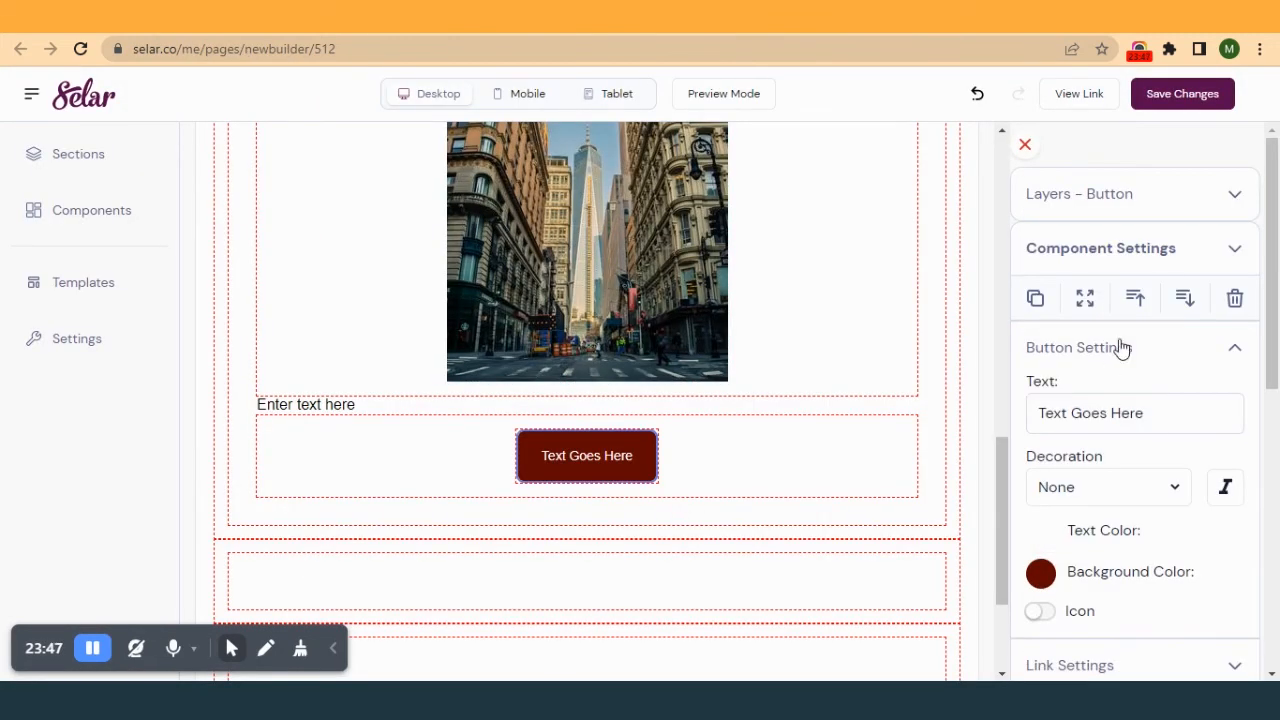
triple_click(1127, 411)
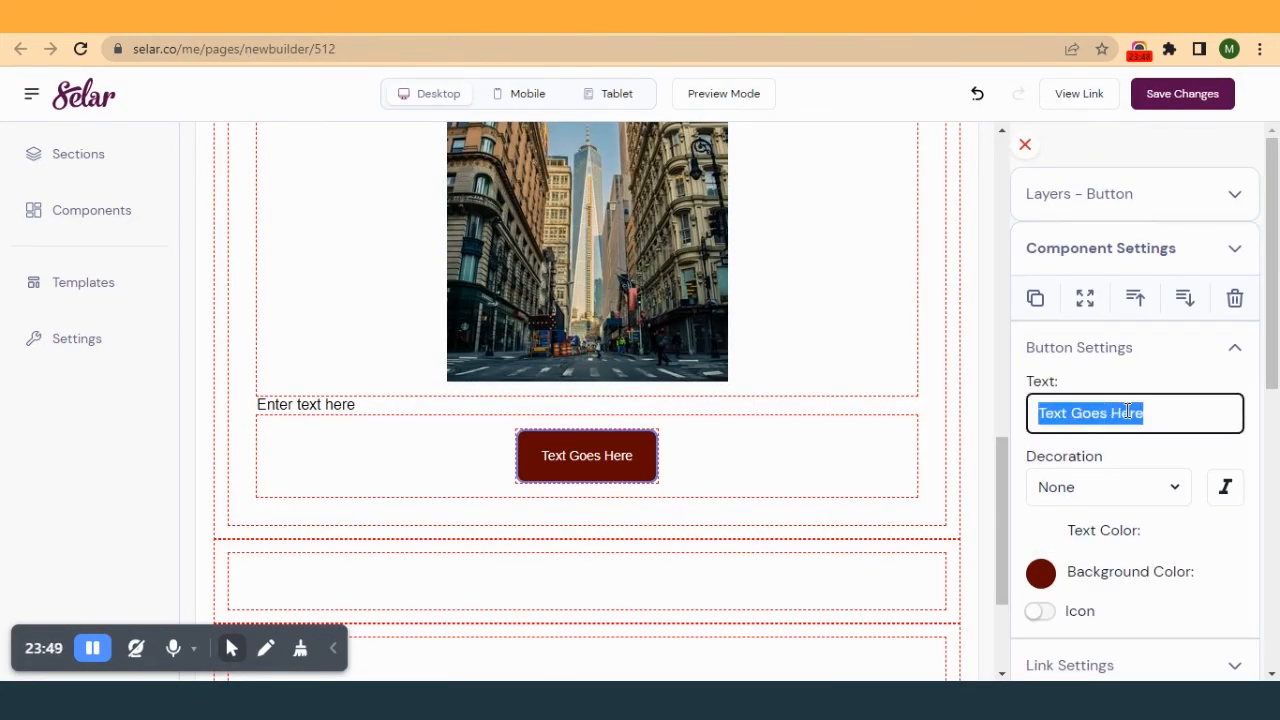
text(SHop her)
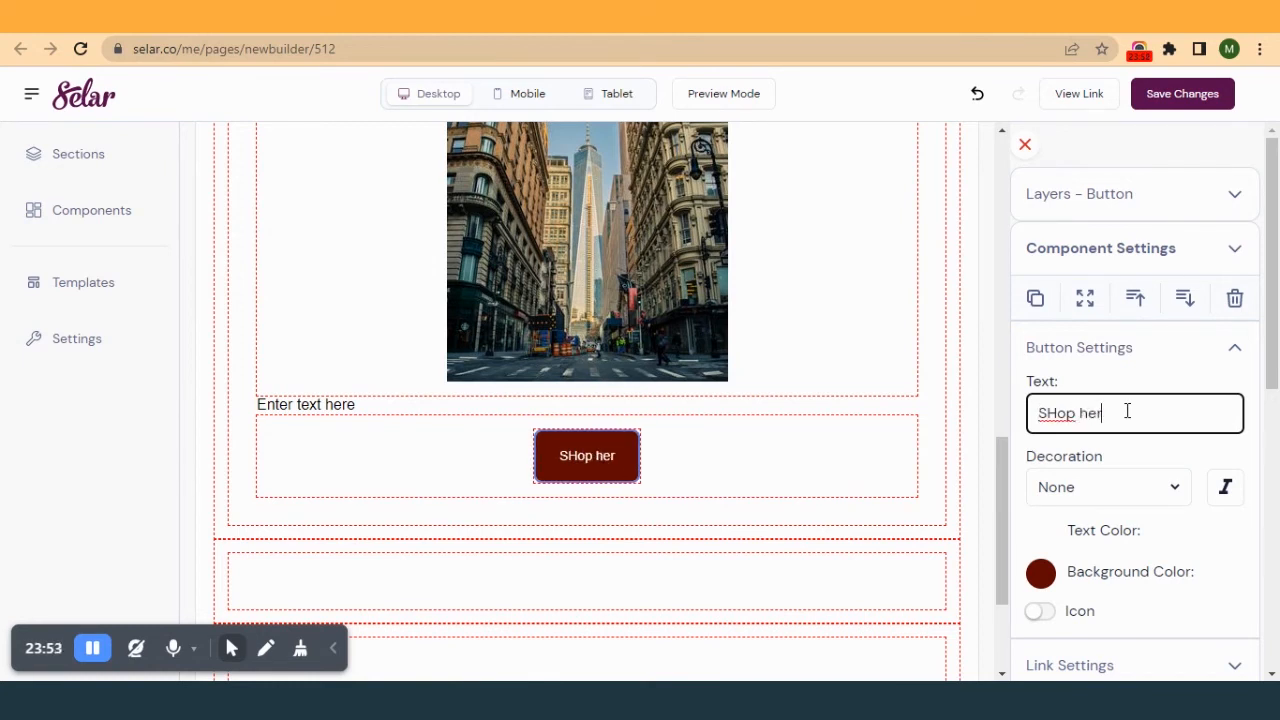
key(BackSpace)
key(BackSpace)
key(BackSpace)
key(BackSpace)
key(BackSpace)
key(BackSpace)
key(BackSpace)
text(hop here)
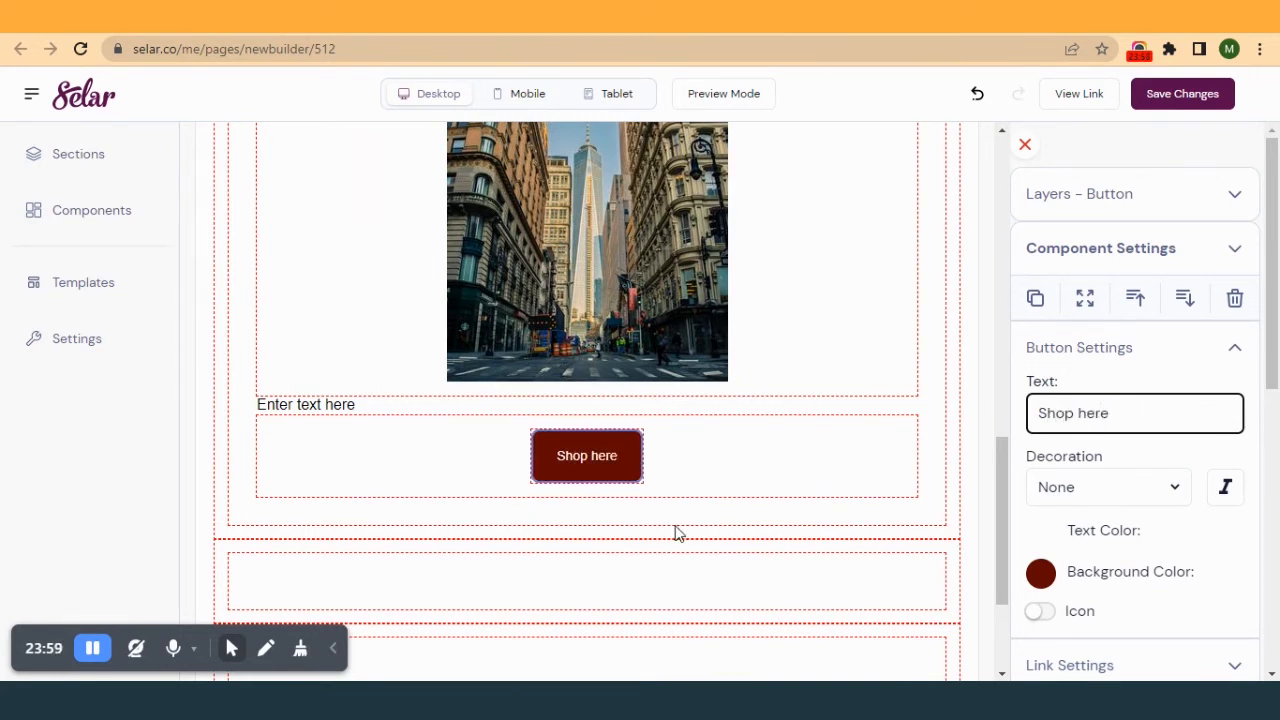
click(628, 466)
click(680, 463)
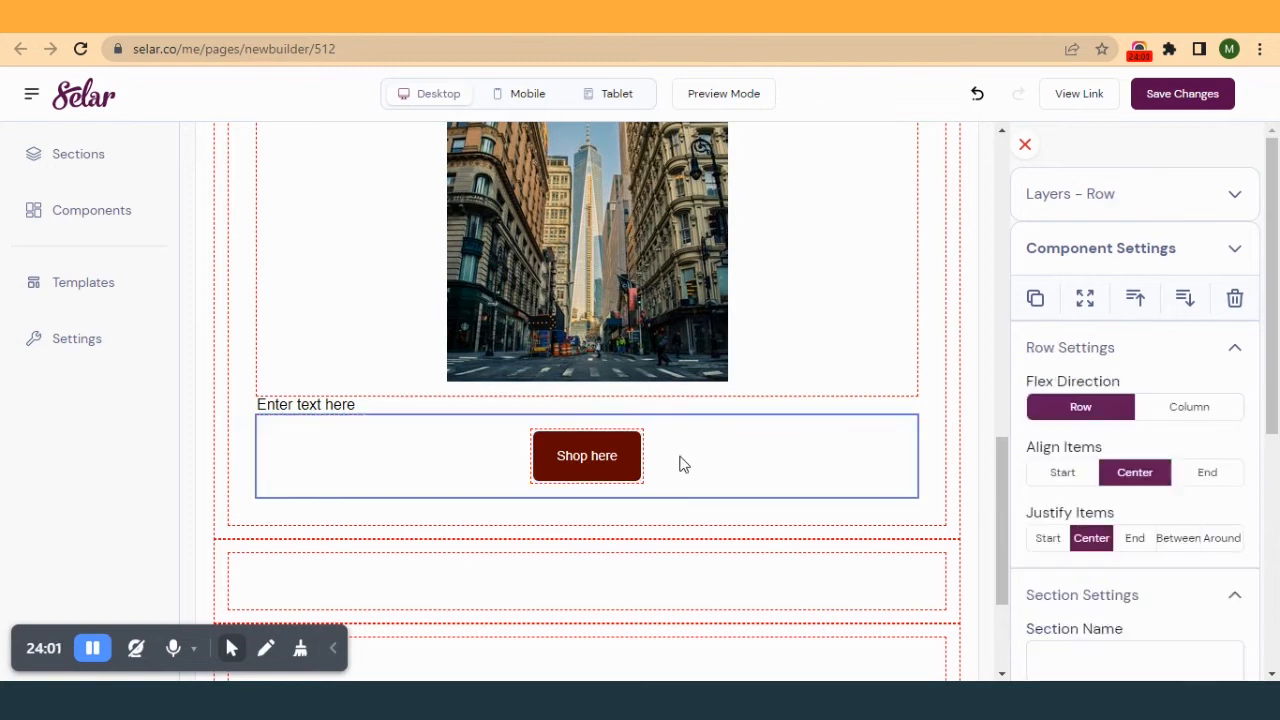
click(622, 476)
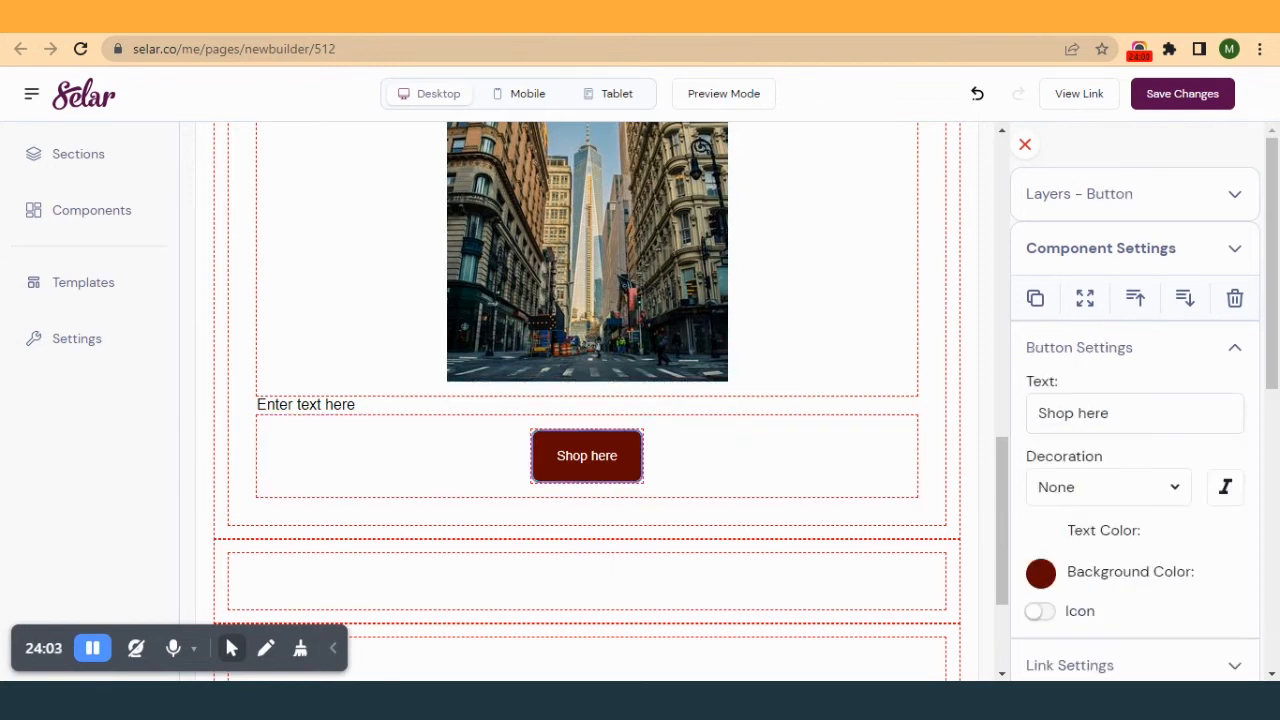
- Save the page changes and reload the published hairpage to check the image, text and button under Collection List
click(880, 16)
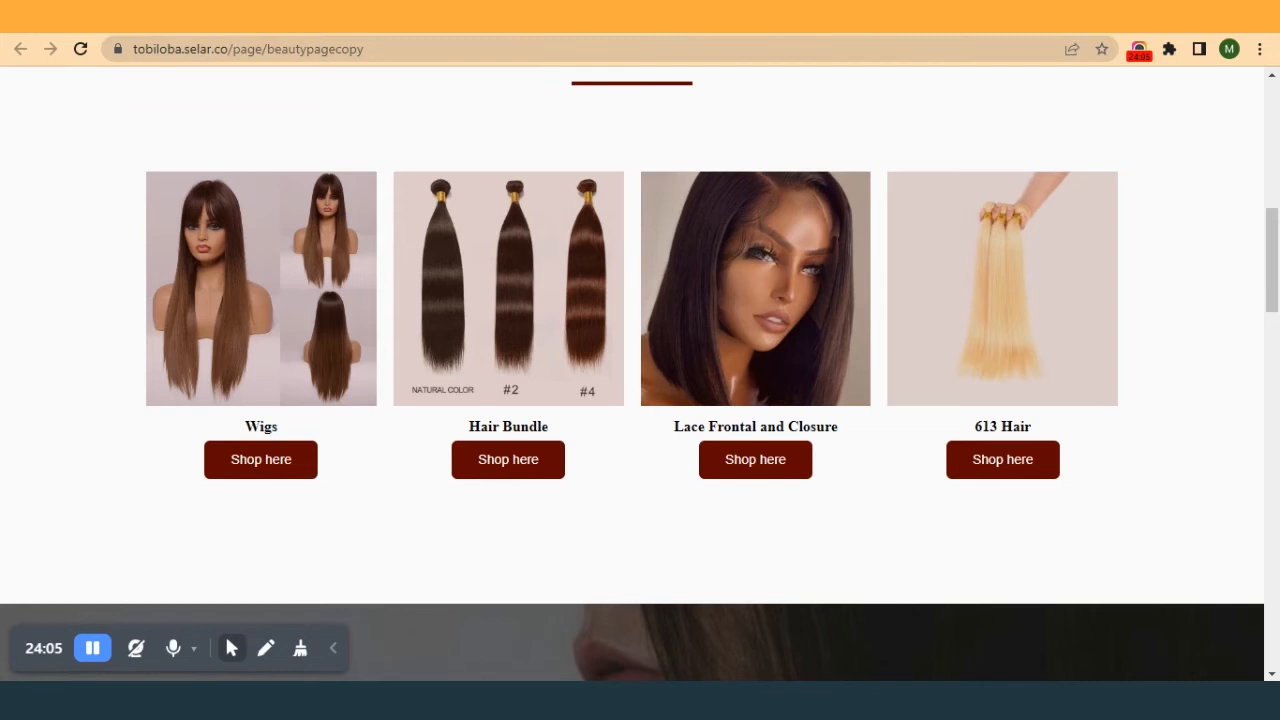
click(1130, 16)
click(1172, 97)
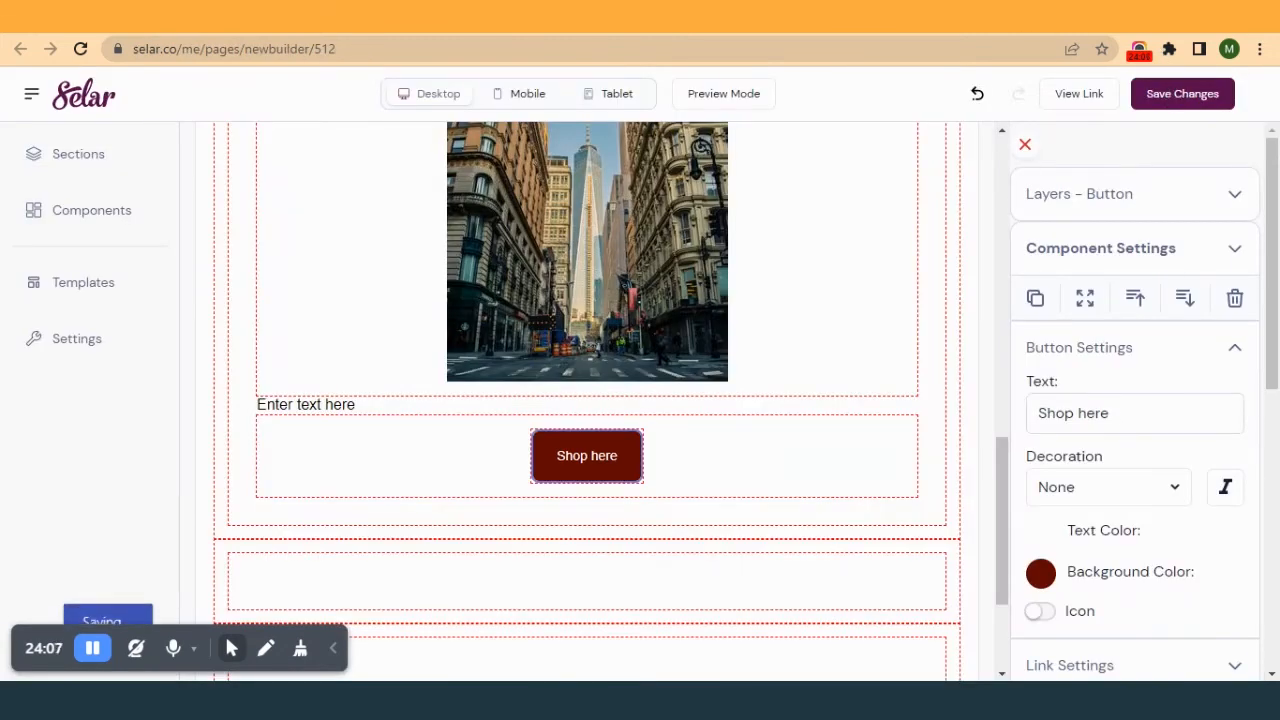
click(760, 16)
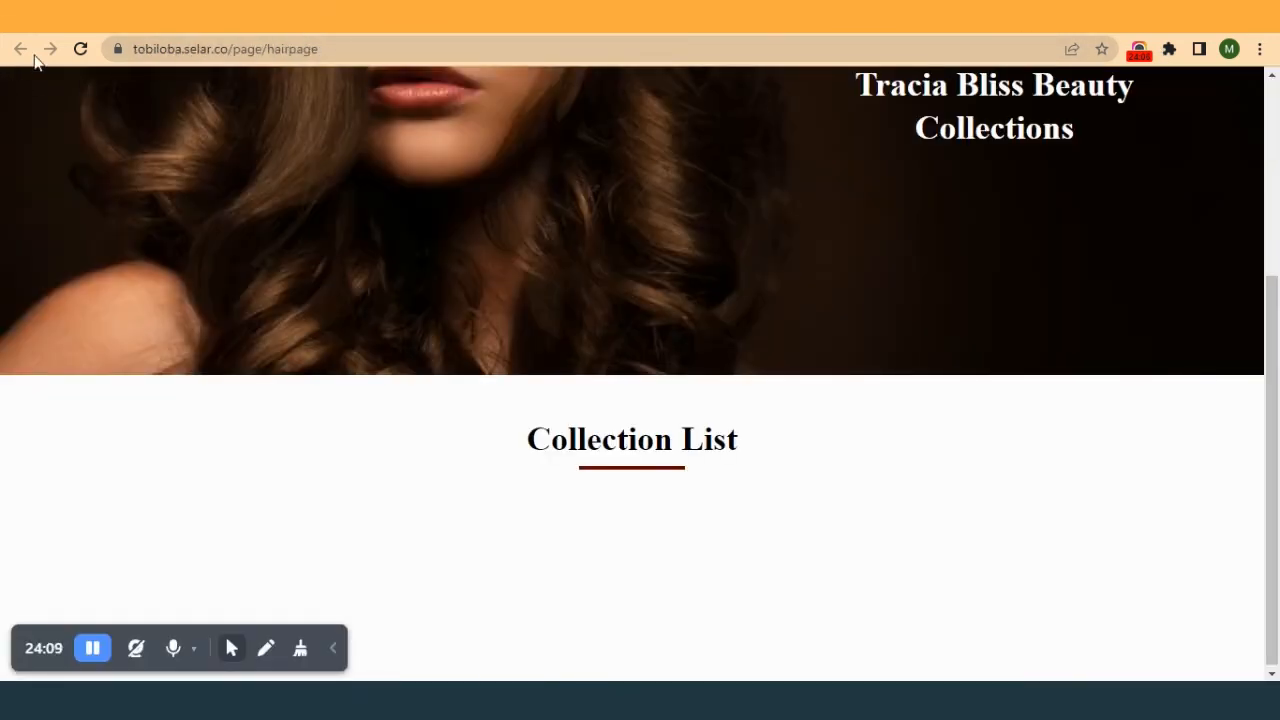
click(76, 45)
scroll(287, 324, down, 4)
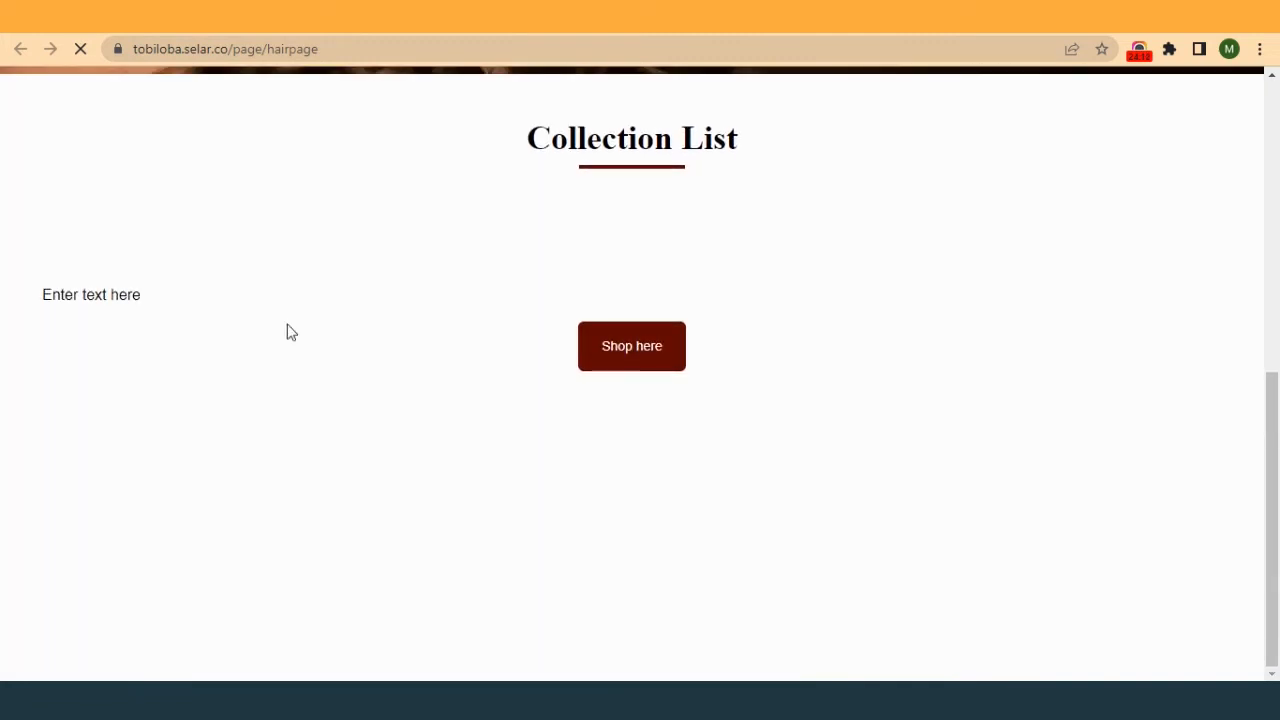
scroll(400, 355, down, 3)
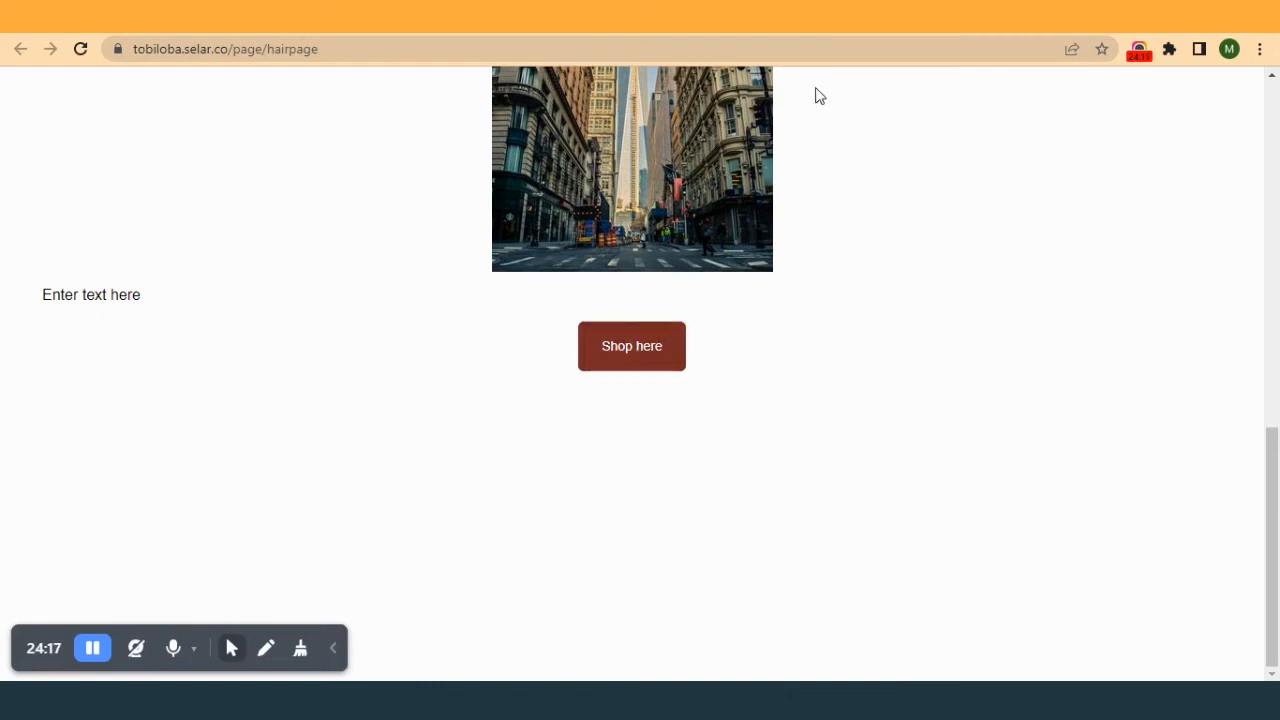
- Set the "Shop here" button's padding to 10 top and bottom and 15 left and right, and compare it with the published beauty page
key(ctrl+shift+Tab)
key(ctrl+Tab)
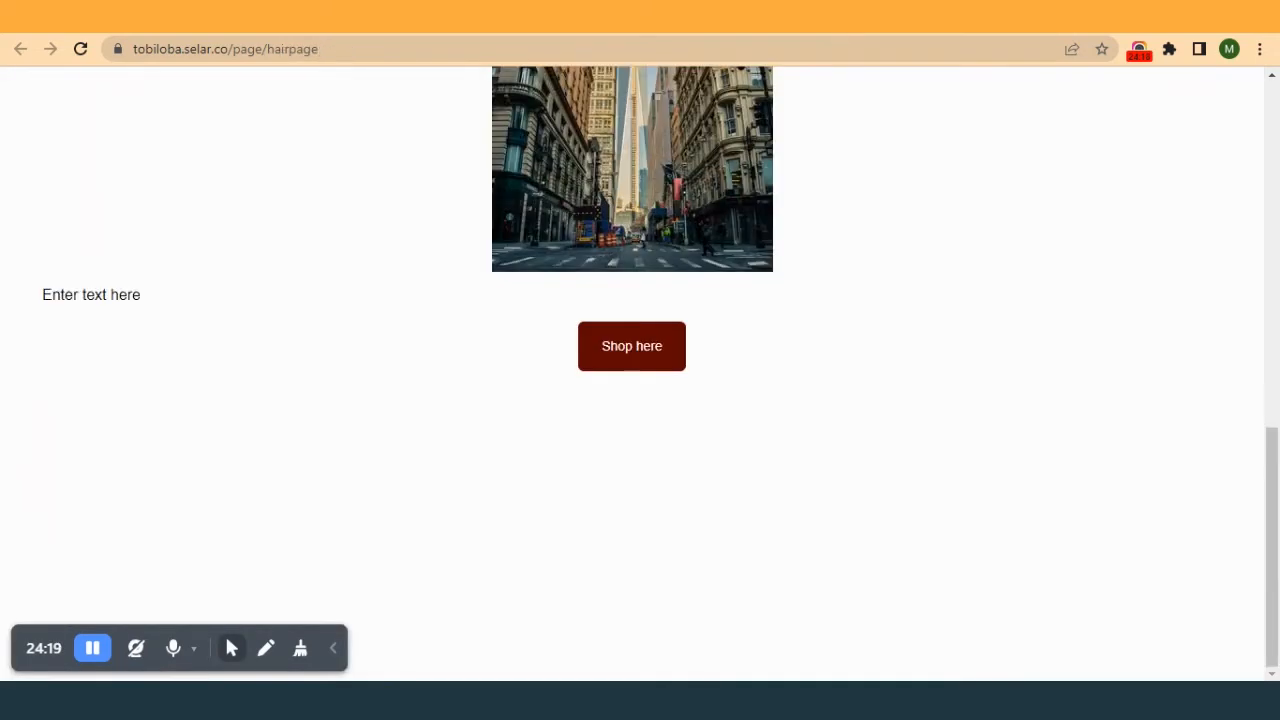
key(ctrl+Tab)
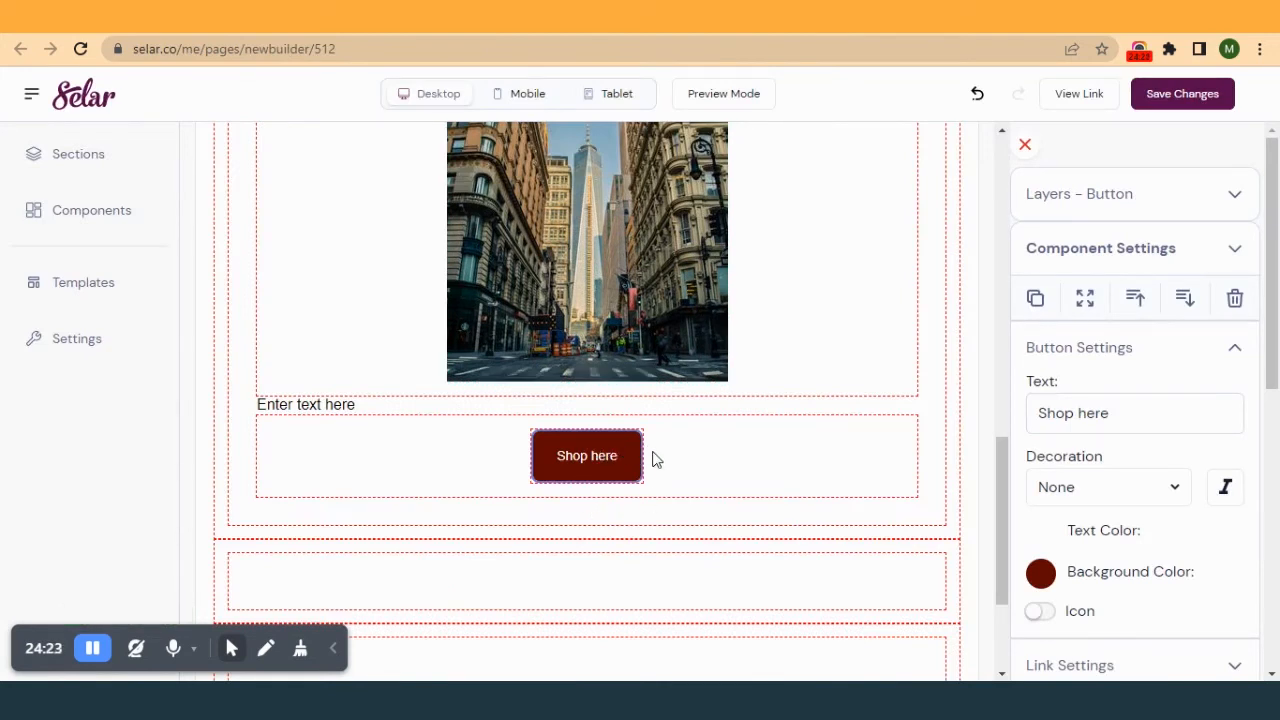
scroll(1108, 480, down, 6)
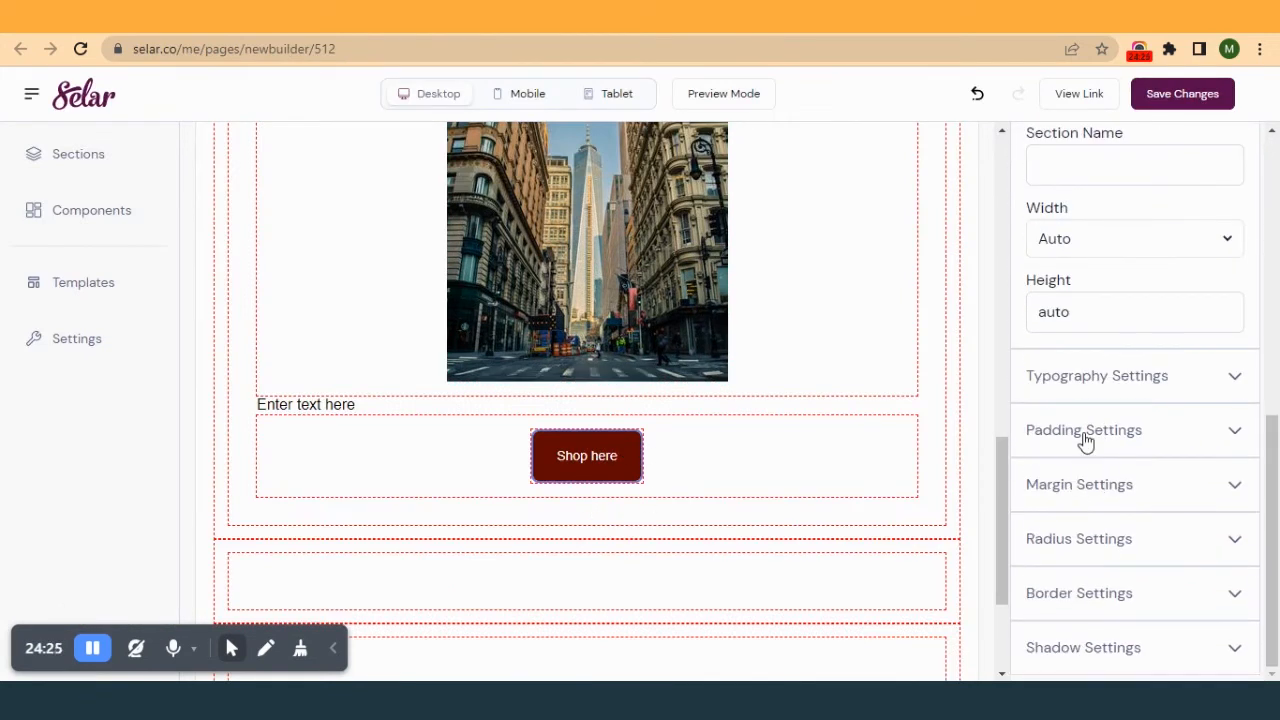
click(1085, 443)
scroll(1075, 498, down, 2)
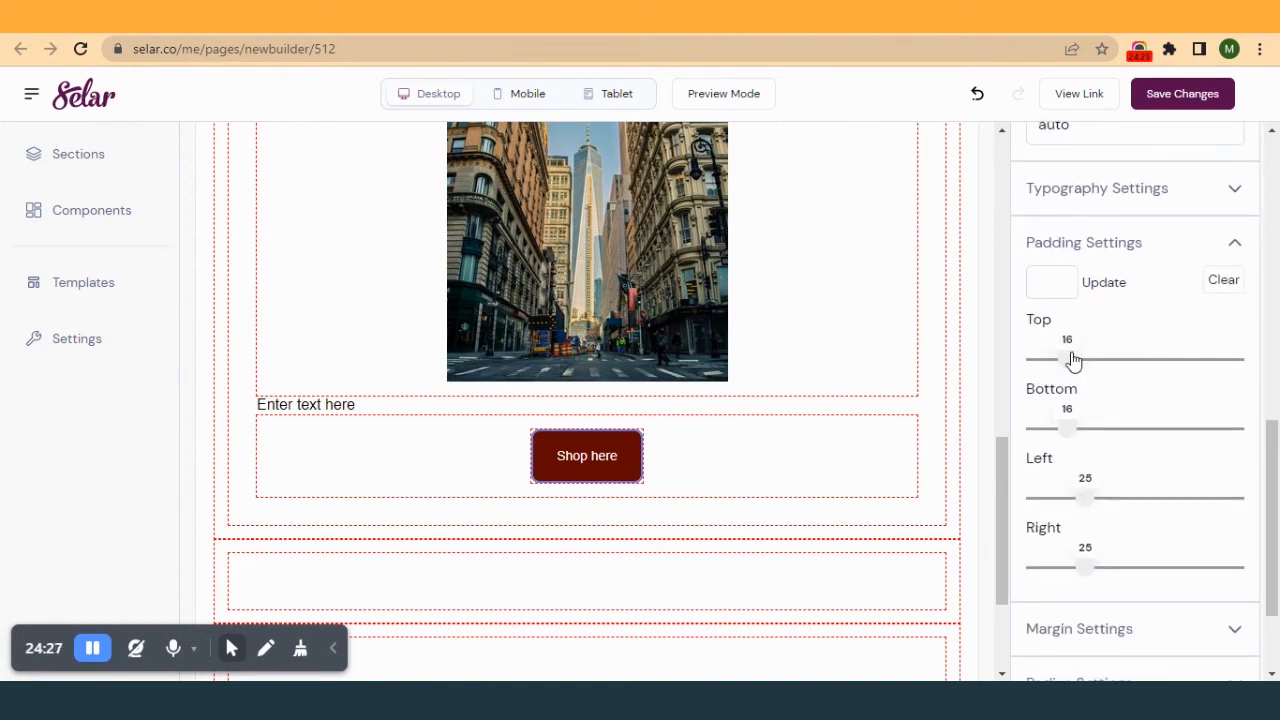
drag(1070, 358, 1055, 359)
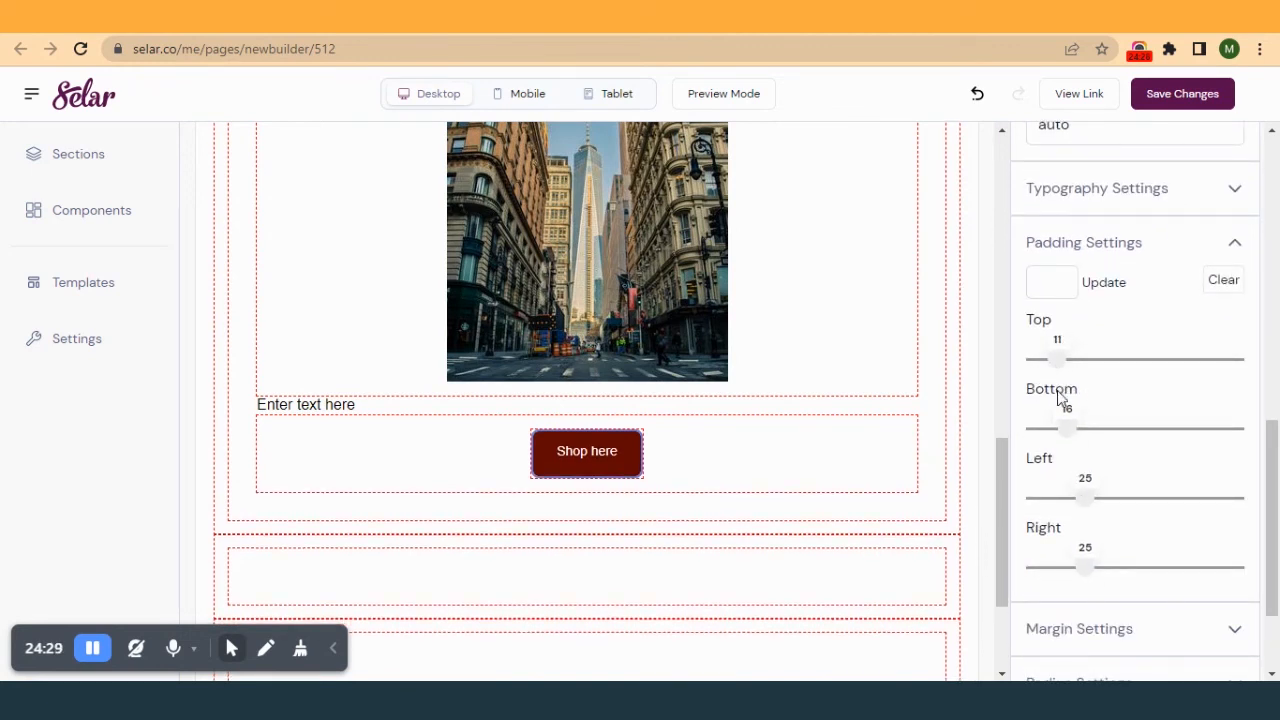
drag(1062, 443, 1056, 443)
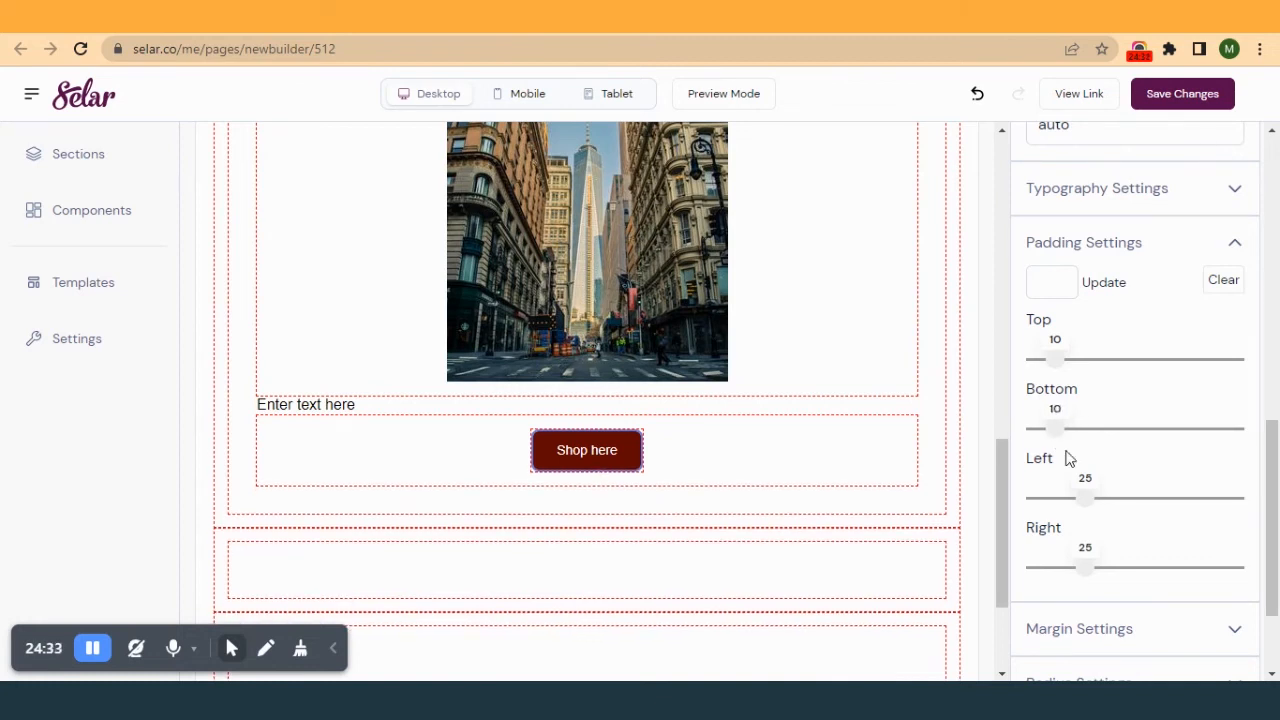
drag(1086, 510, 1071, 509)
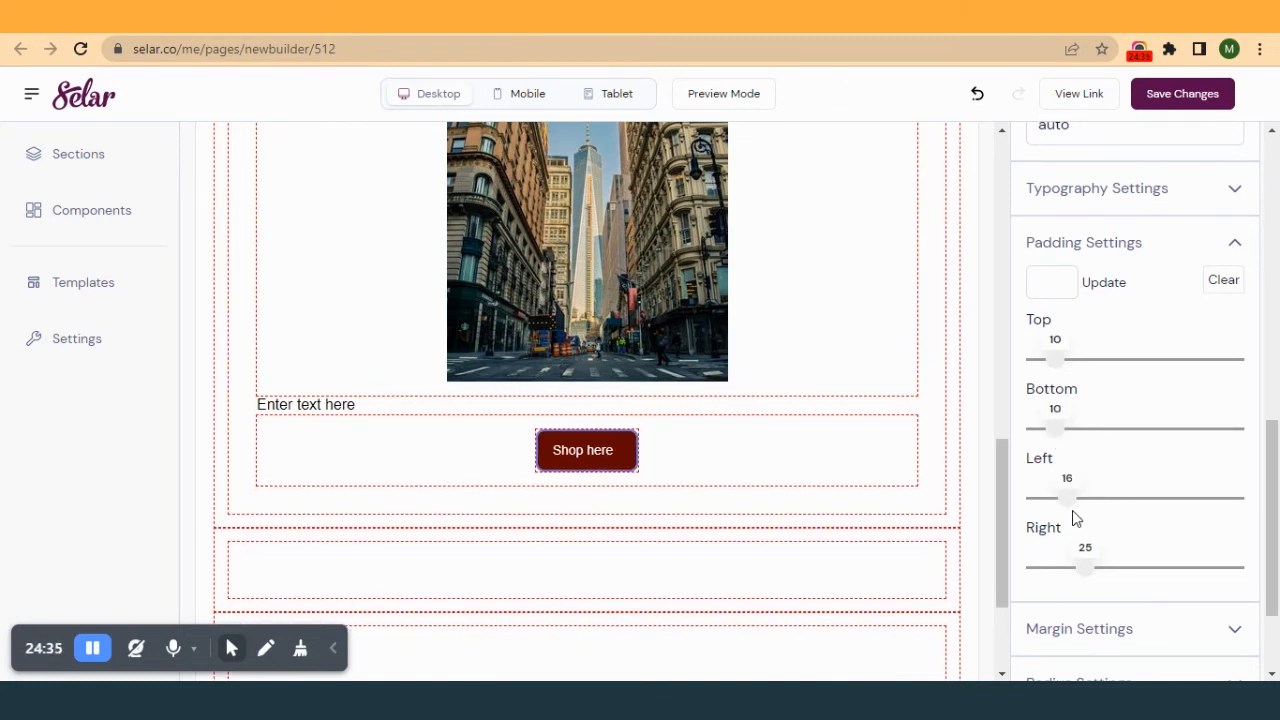
drag(1088, 570, 1048, 578)
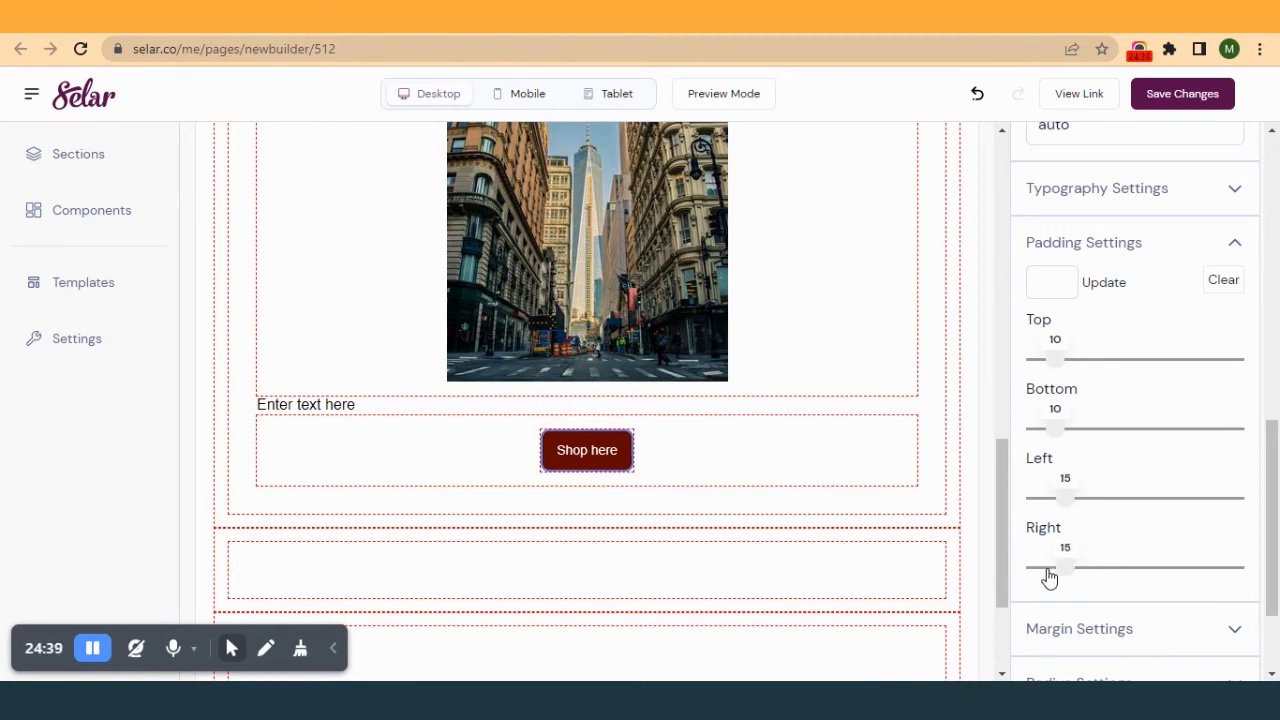
click(789, 457)
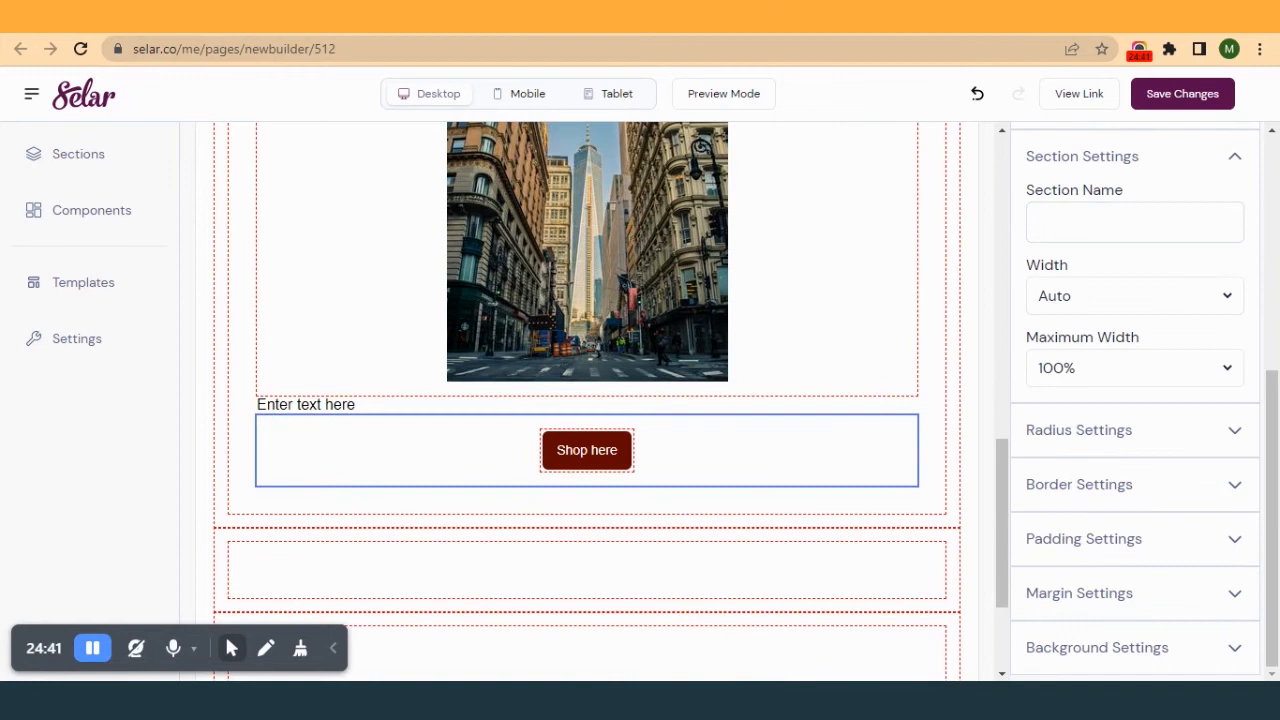
key(ctrl+Tab)
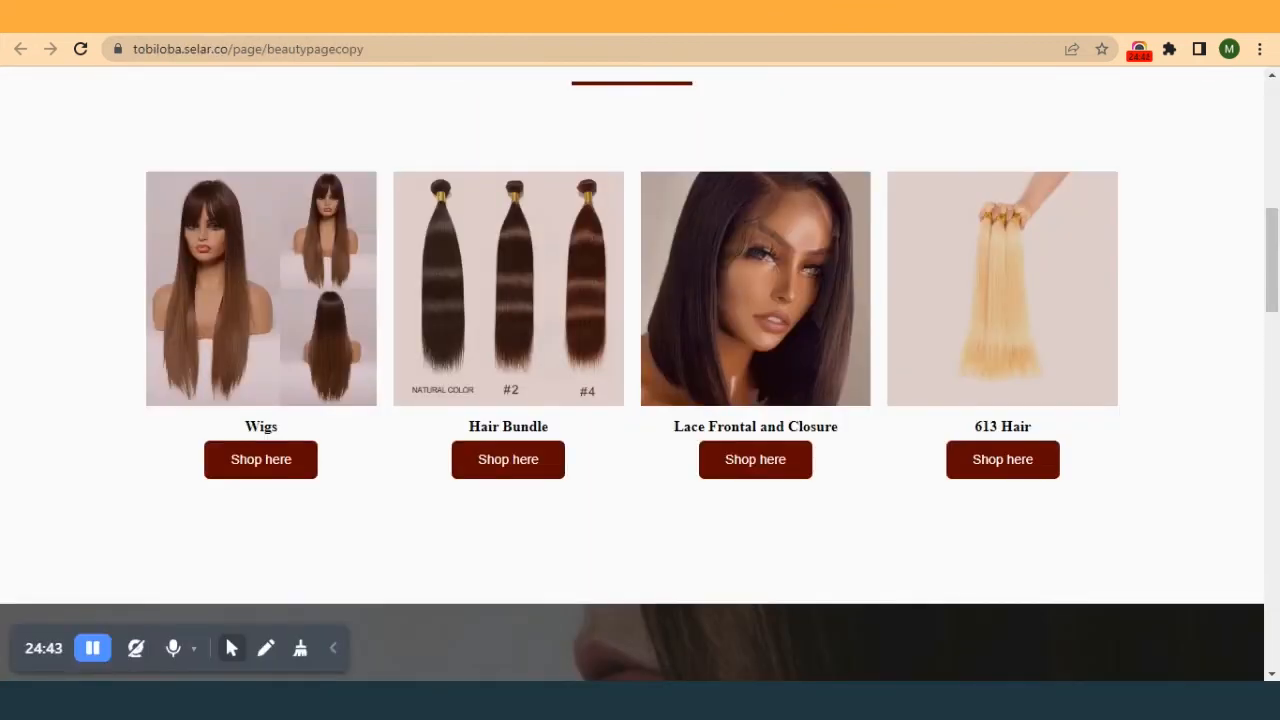
- Set the left and right padding of the "Shop here" button to 25 in the page builder
click(597, 17)
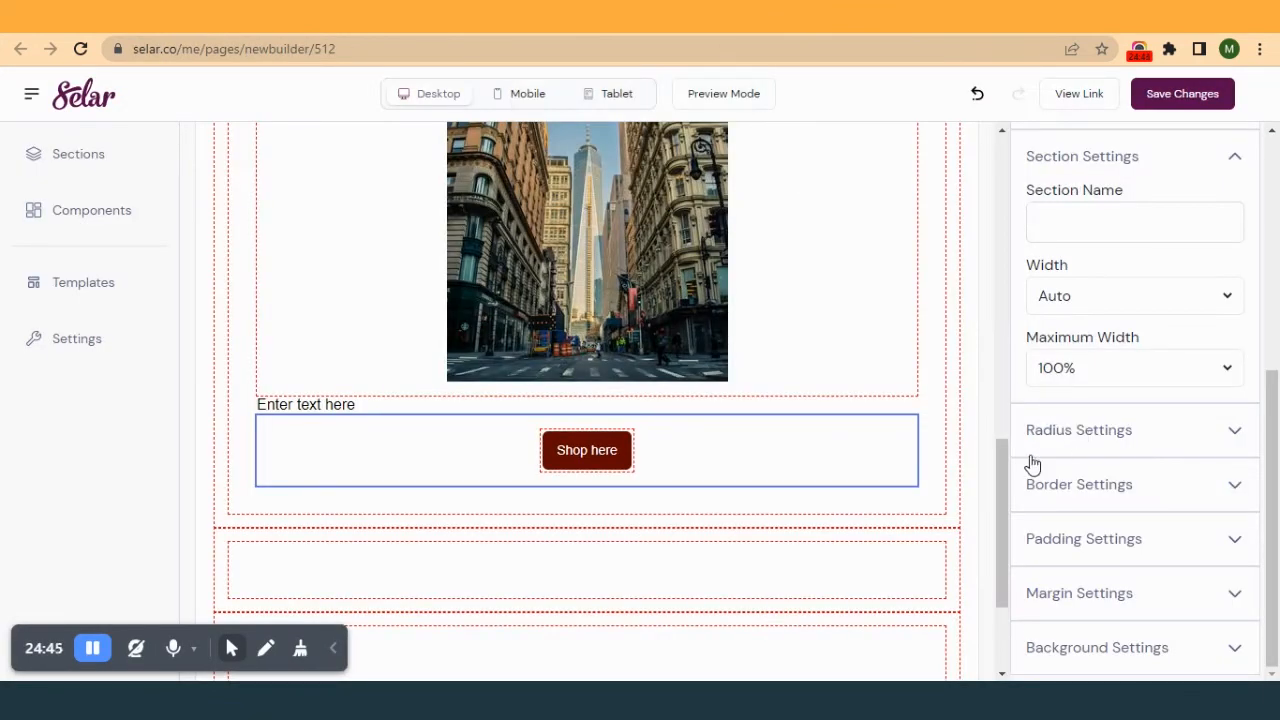
click(624, 460)
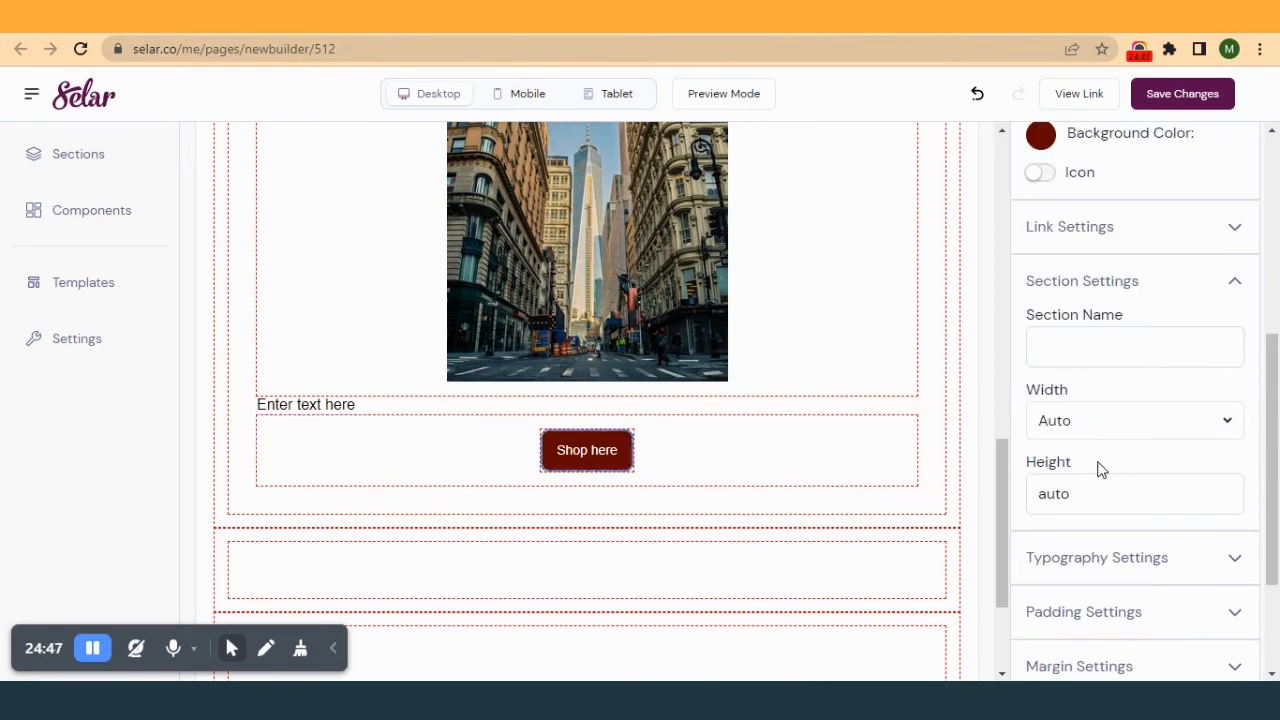
scroll(1097, 470, down, 2)
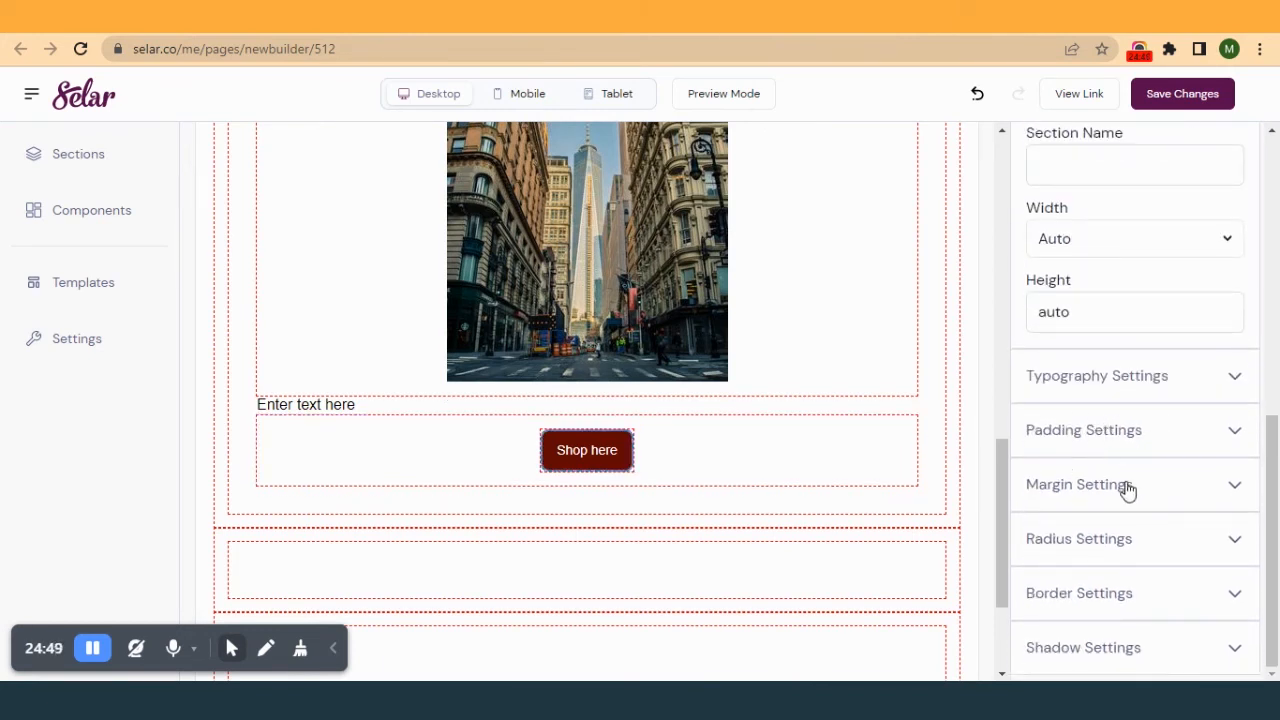
click(1100, 430)
scroll(1072, 540, down, 2)
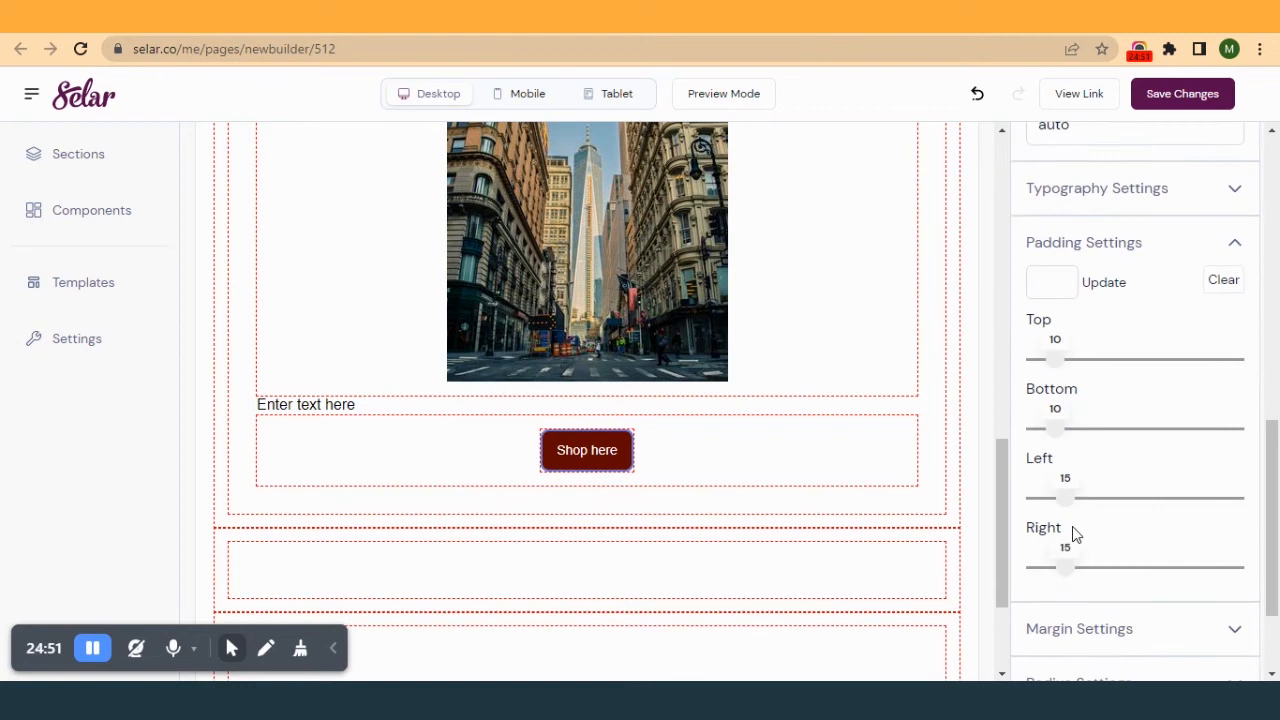
mouse_move(1068, 498)
mouse_down()
mouse_move(1090, 509)
mouse_move(1080, 506)
mouse_up()
drag(1063, 578, 1077, 577)
key(Right)
key(Right)
key(Right)
key(Right)
key(Right)
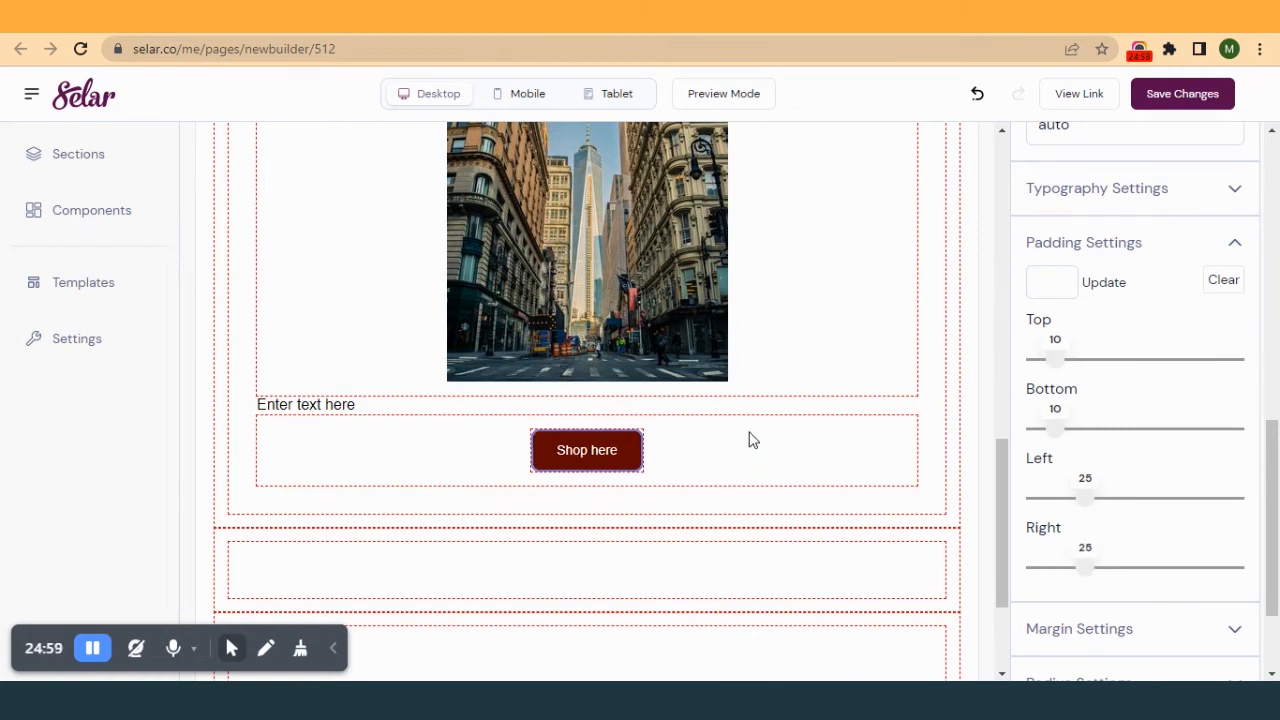
click(751, 440)
click(624, 468)
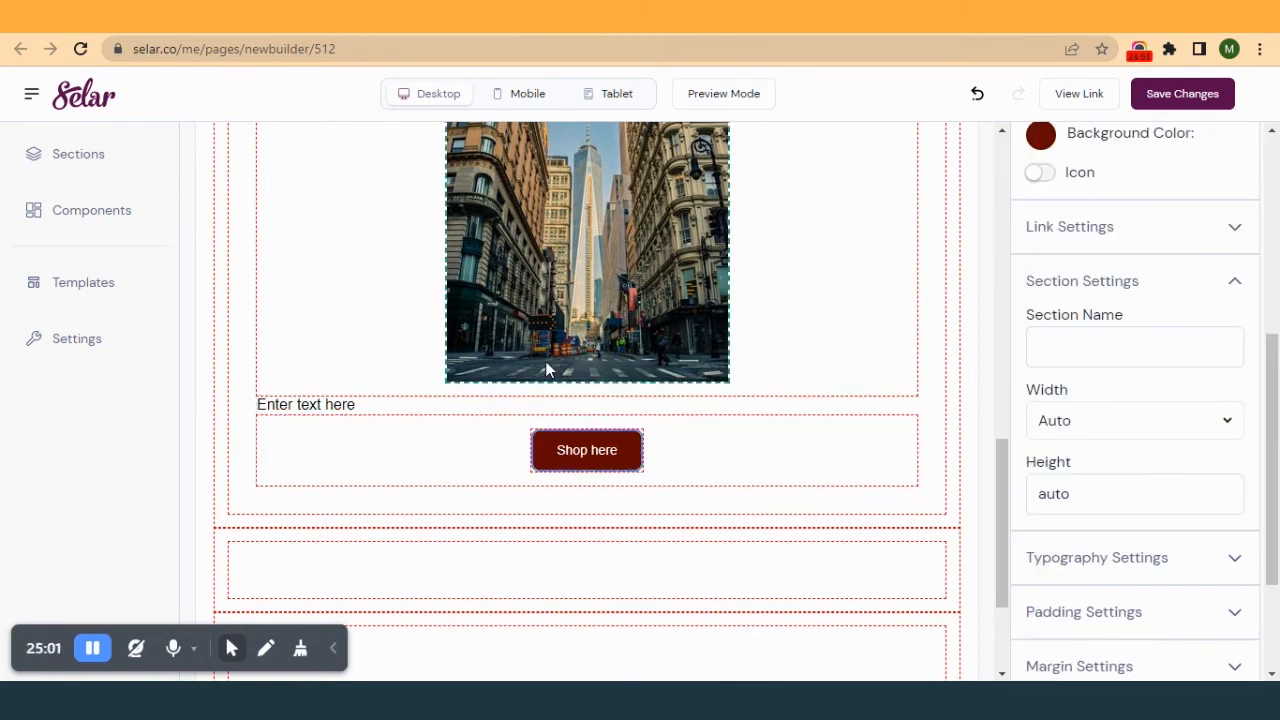
- Duplicate the column holding the image, text and "Shop here" button until the row has four product cards
scroll(743, 308, up, 3)
scroll(743, 308, down, 2)
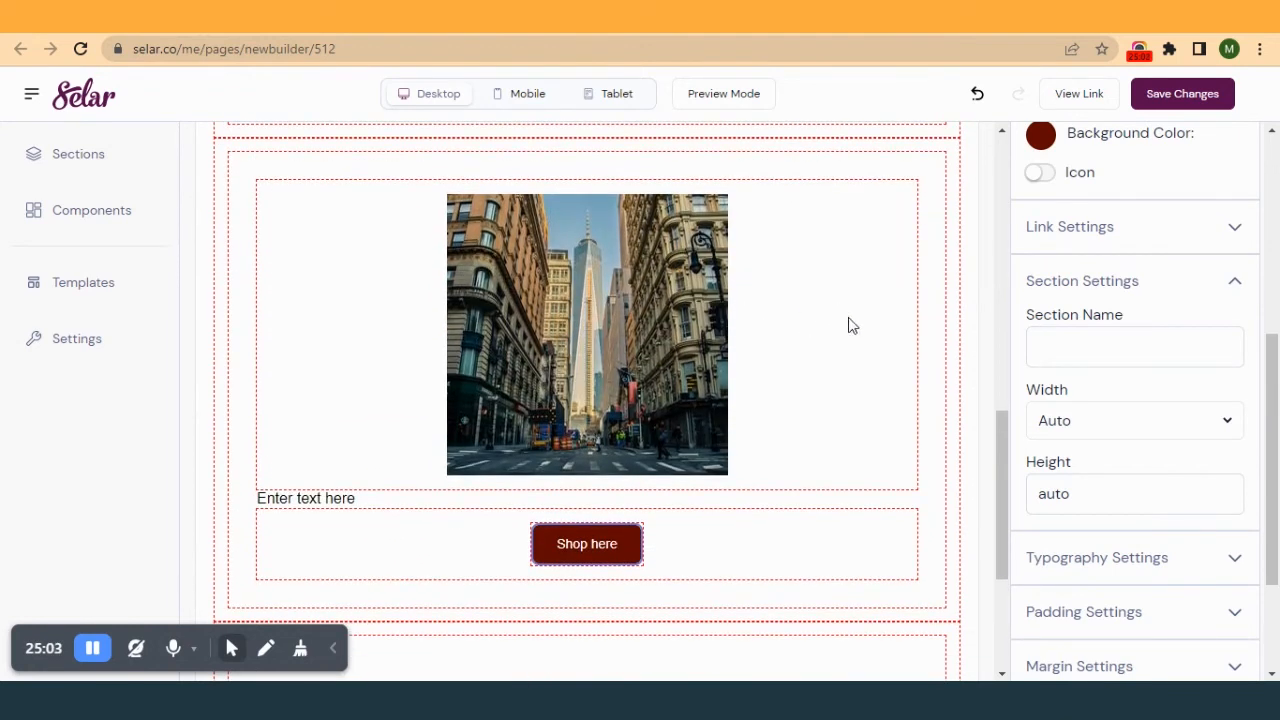
click(928, 354)
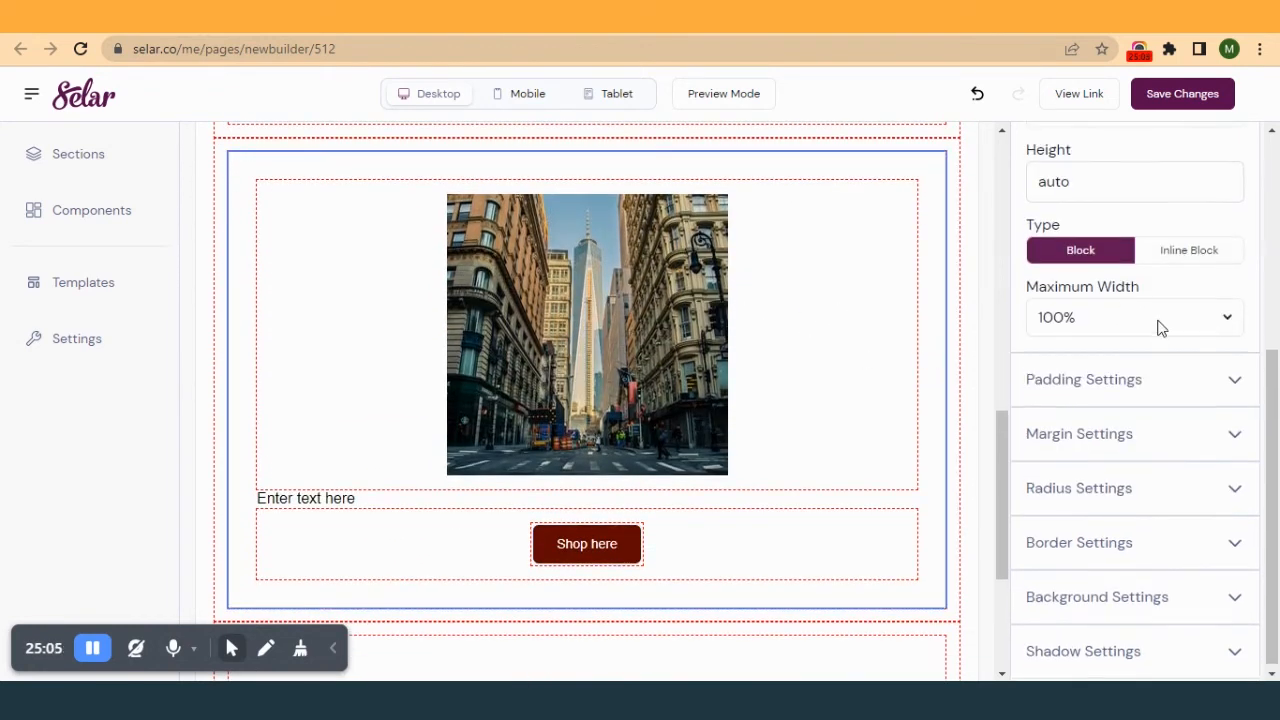
scroll(1155, 325, up, 3)
click(1039, 205)
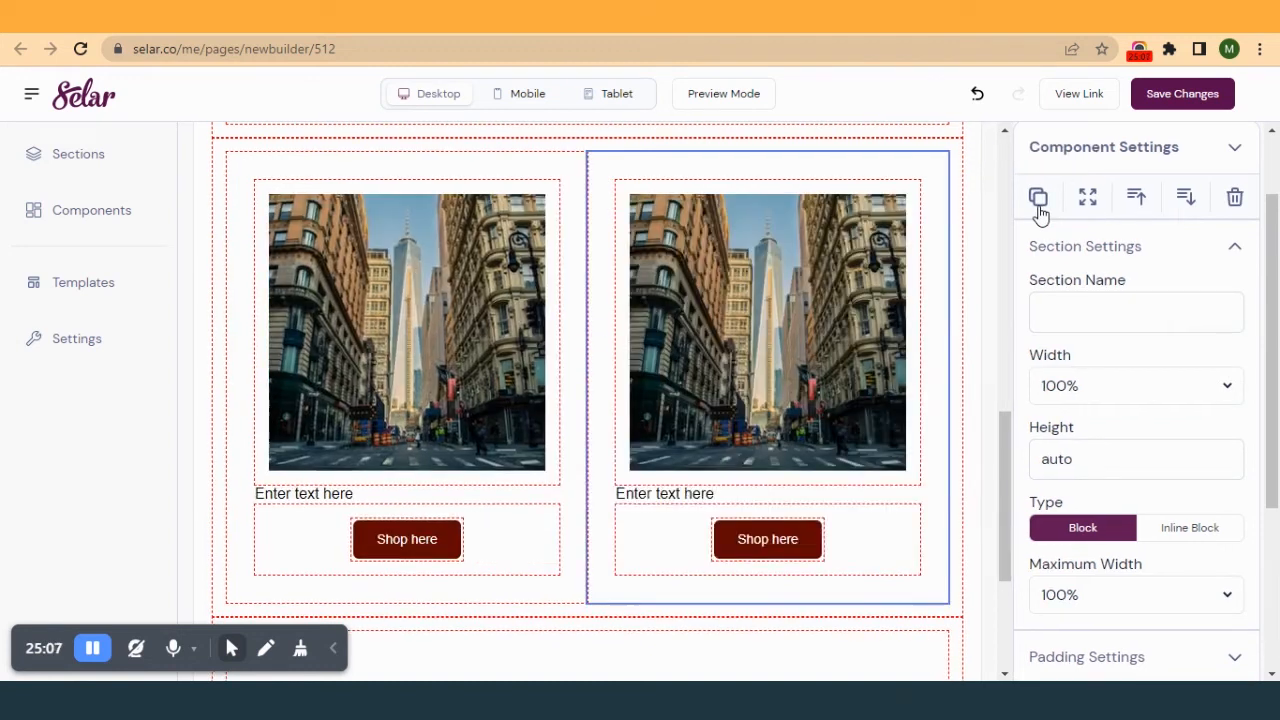
click(1039, 205)
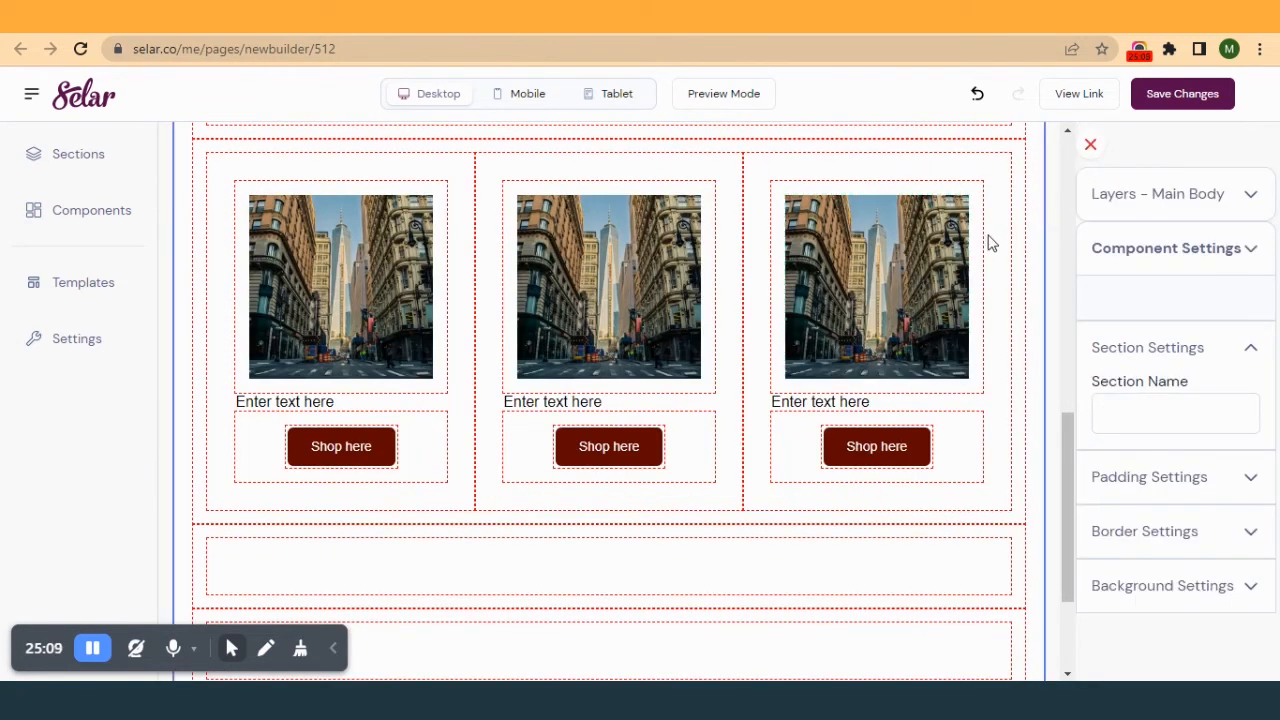
scroll(1007, 232, up, 2)
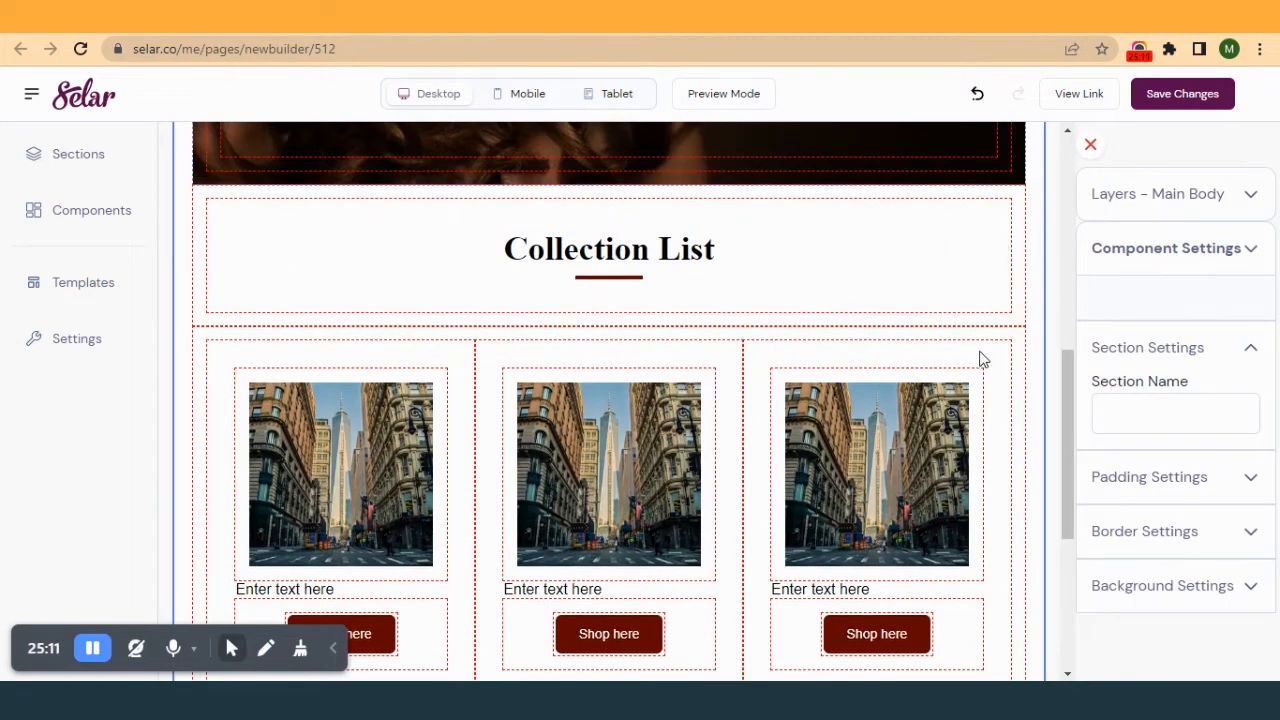
click(990, 368)
click(1096, 320)
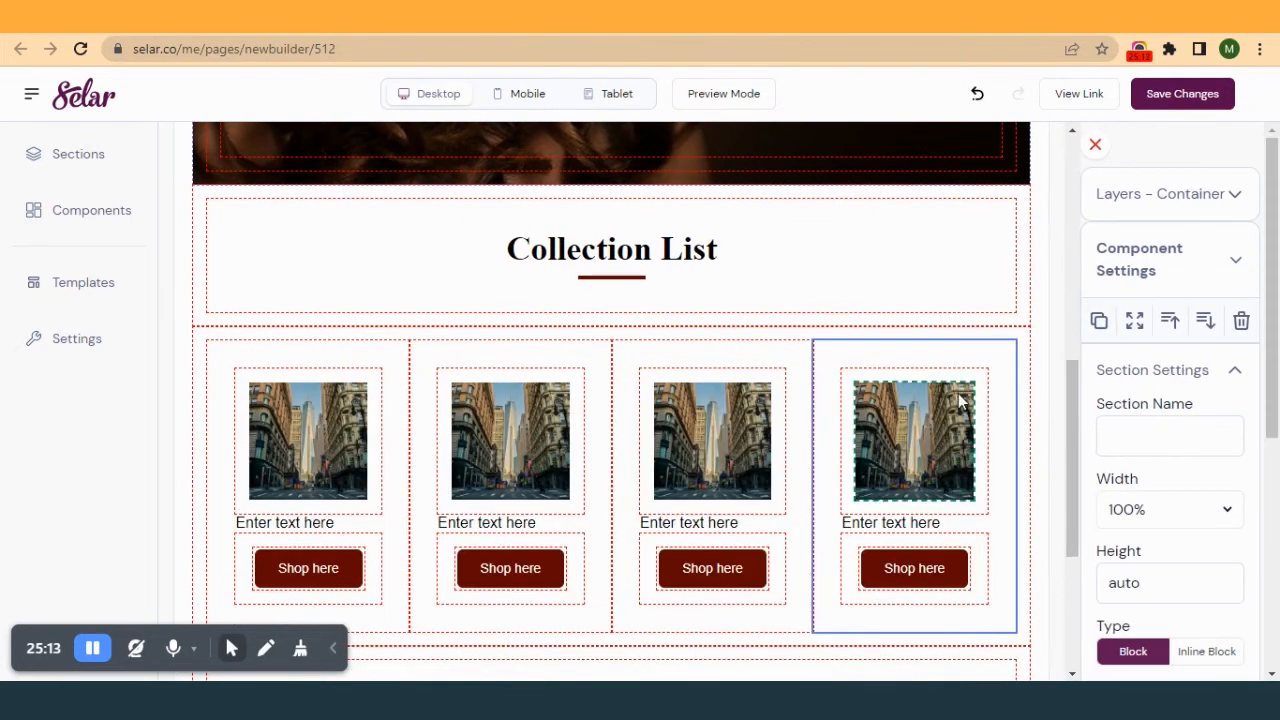
scroll(975, 370, down, 2)
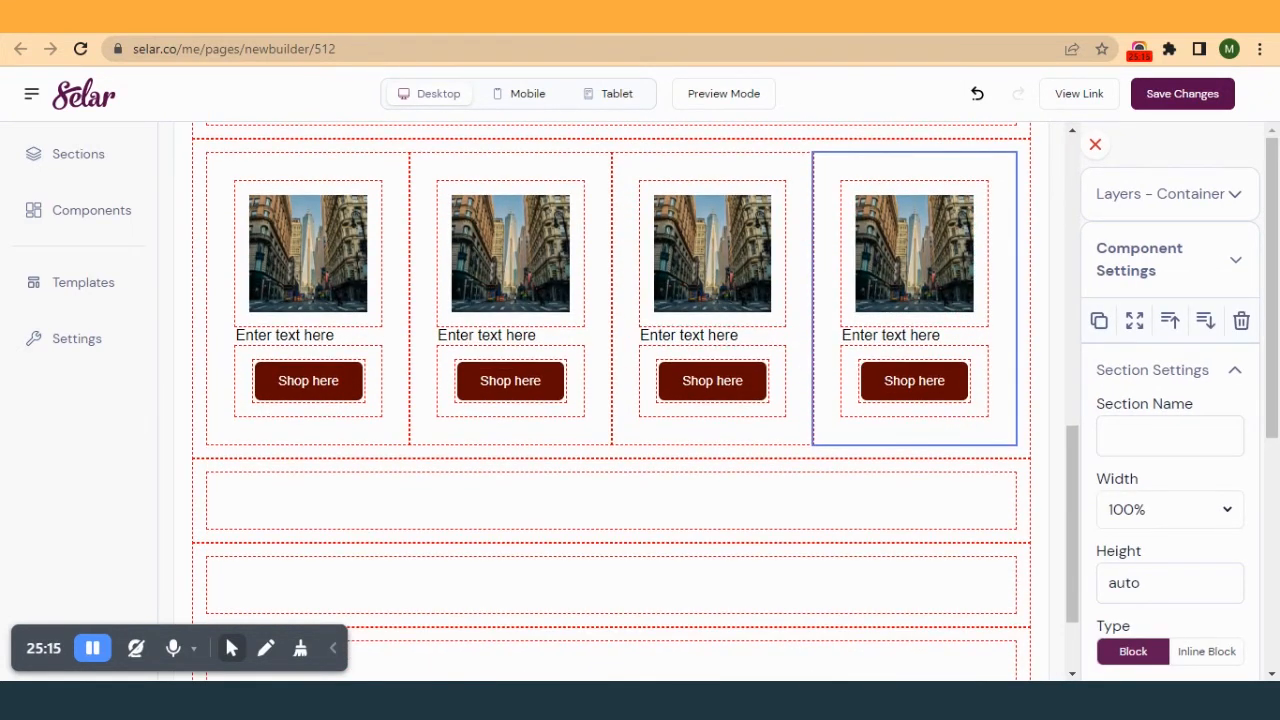
- Check the card spacing on the published beauty page and set the first product card column's width to 20%
click(398, 186)
scroll(1146, 437, down, 2)
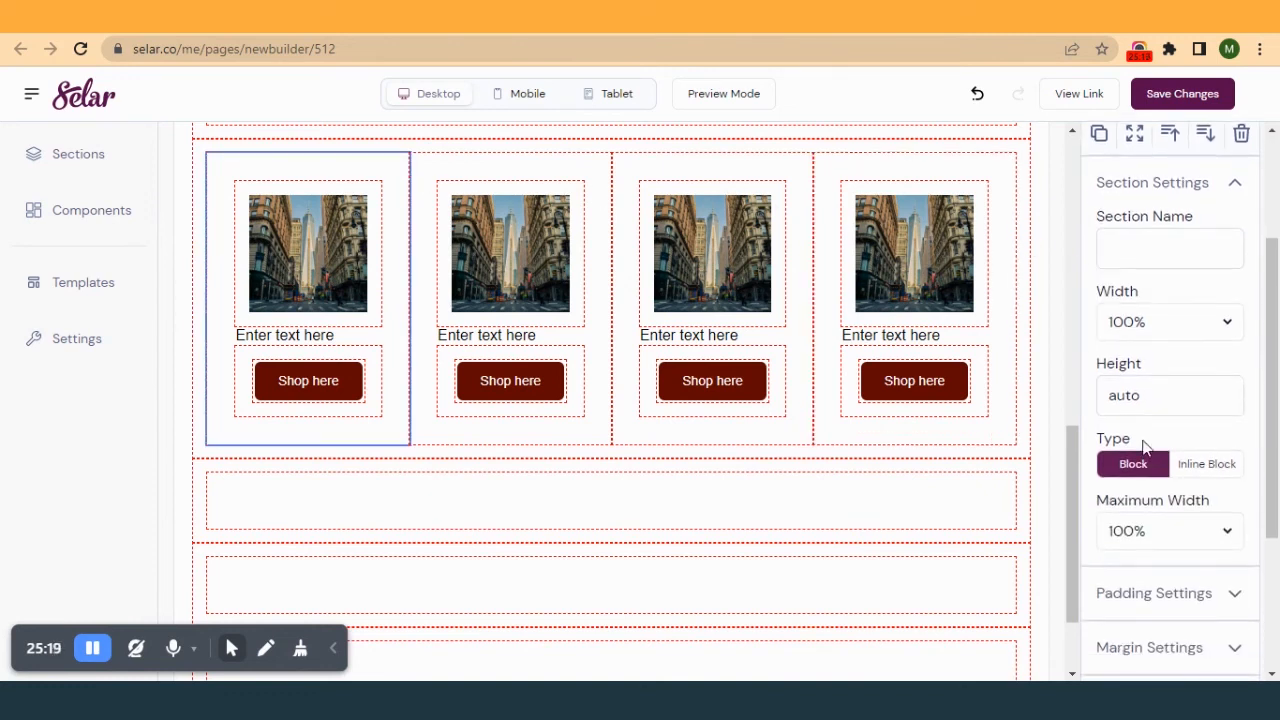
click(900, 18)
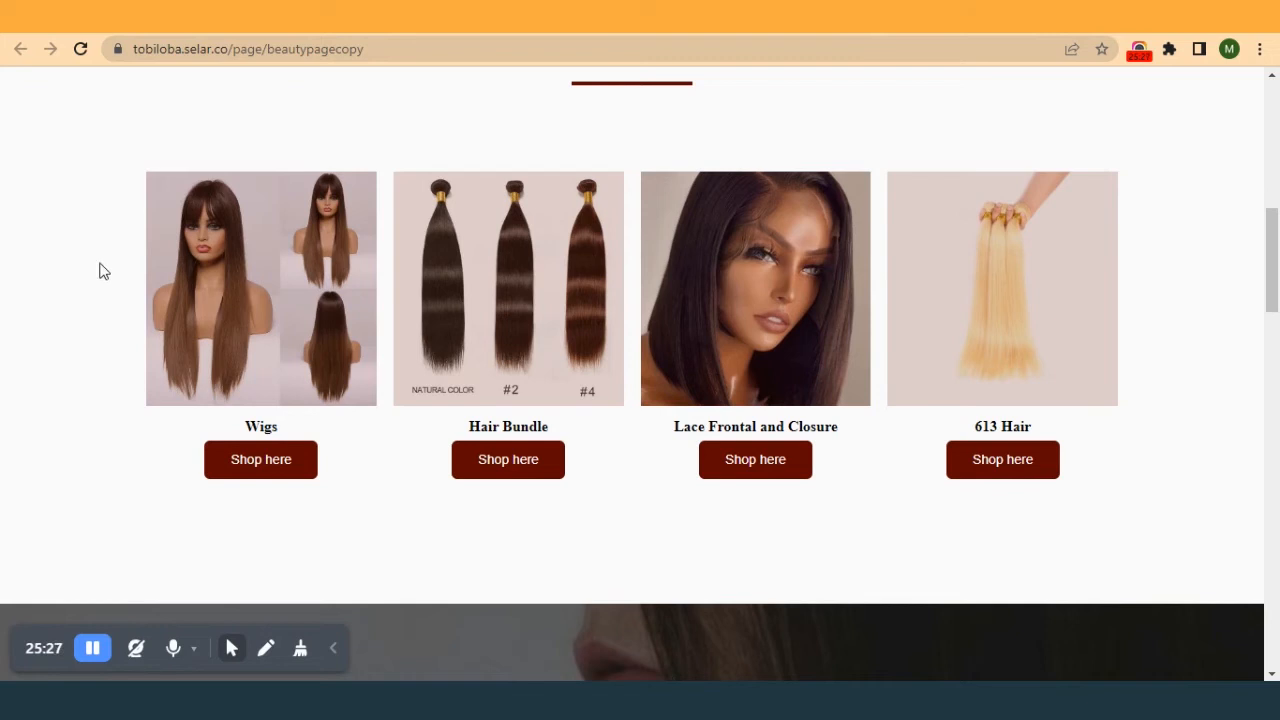
click(720, 18)
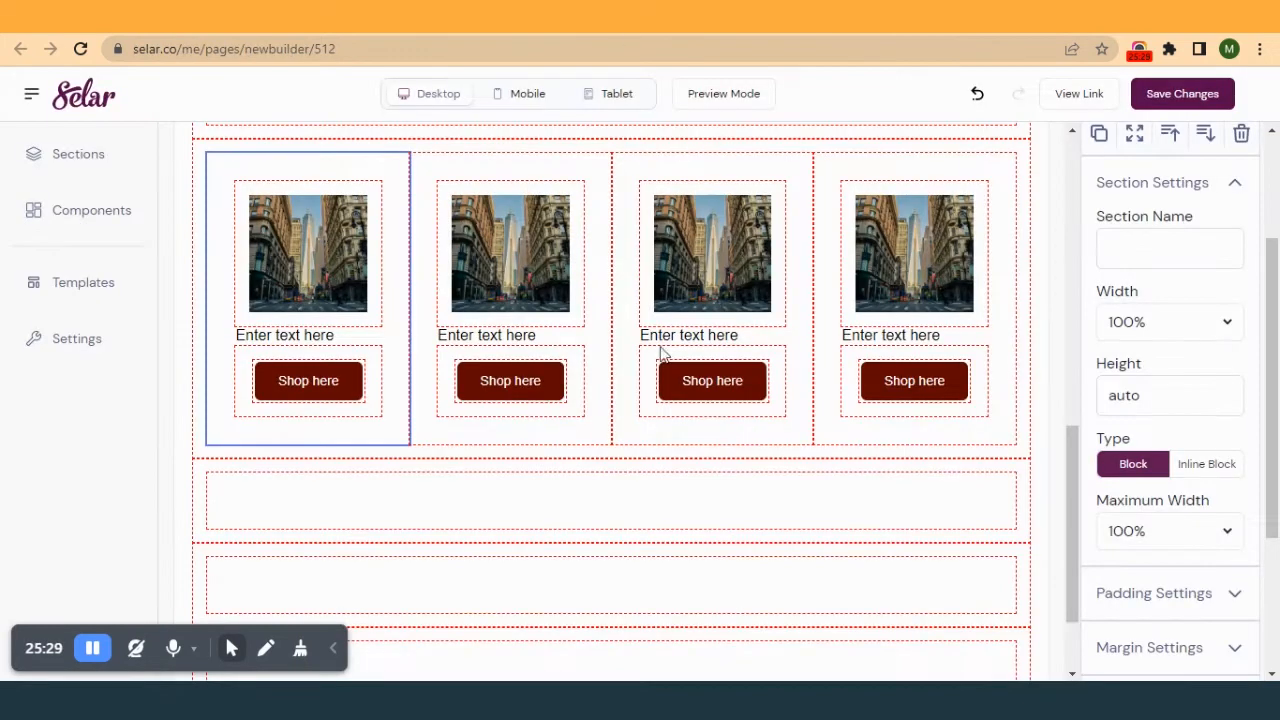
click(1165, 322)
click(1150, 372)
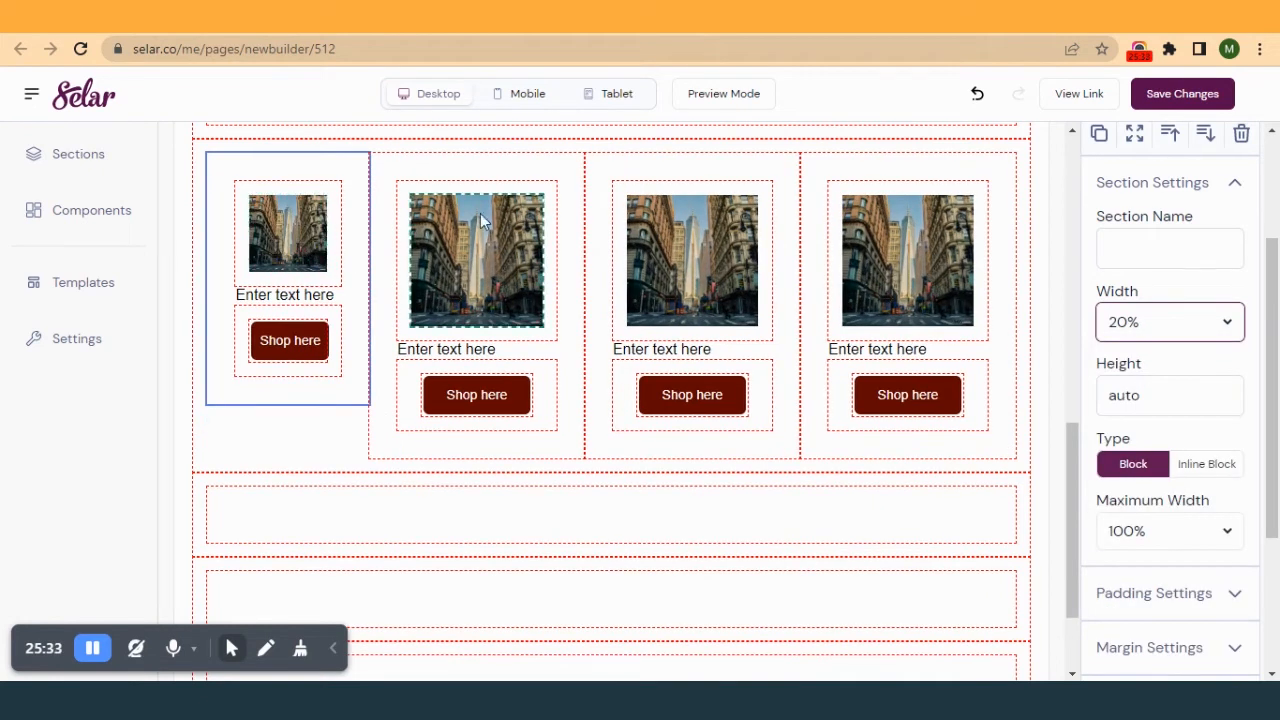
- Set the width of the second, third and fourth product card columns to 20%
click(574, 203)
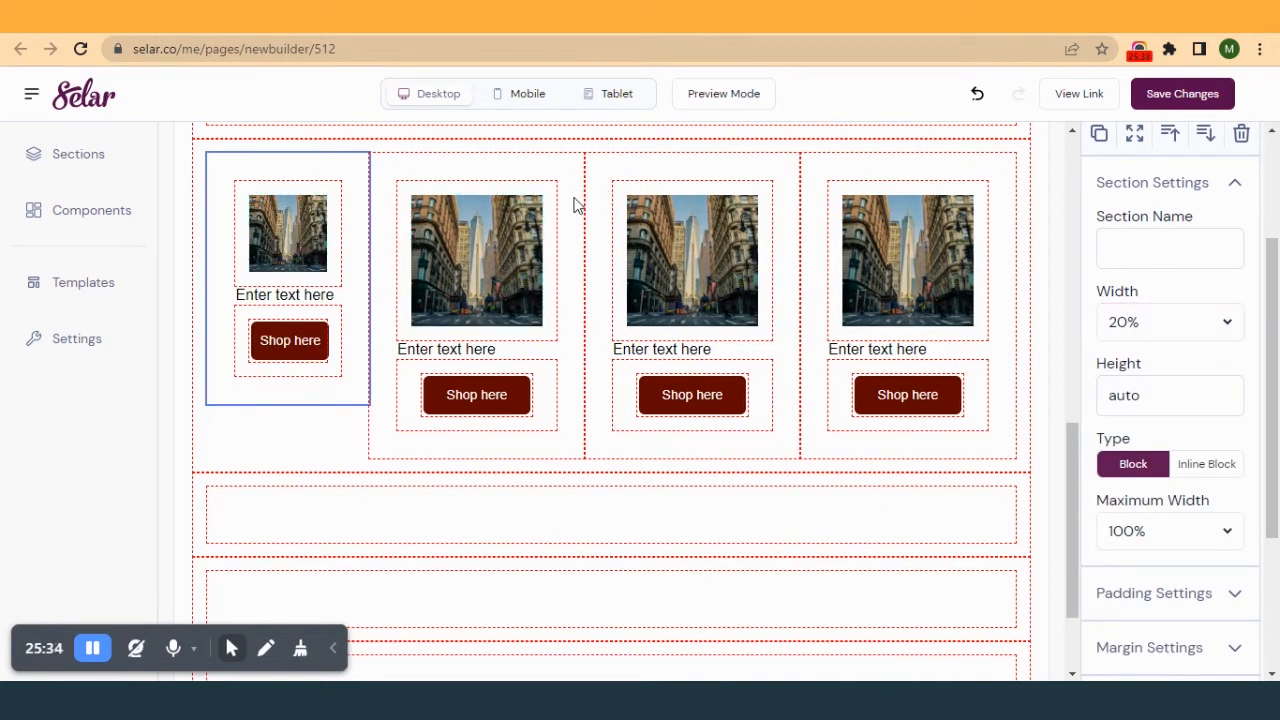
click(1163, 335)
click(1128, 370)
click(760, 243)
click(1205, 334)
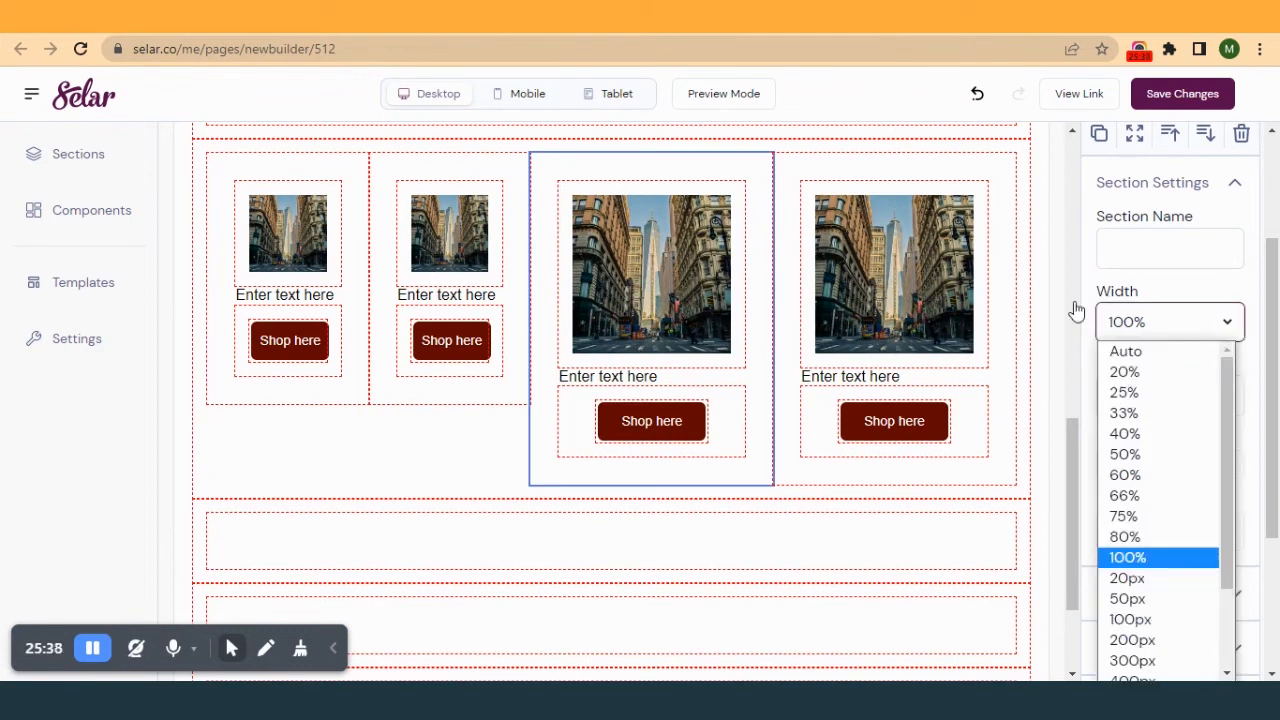
click(1126, 372)
click(1008, 285)
click(1163, 325)
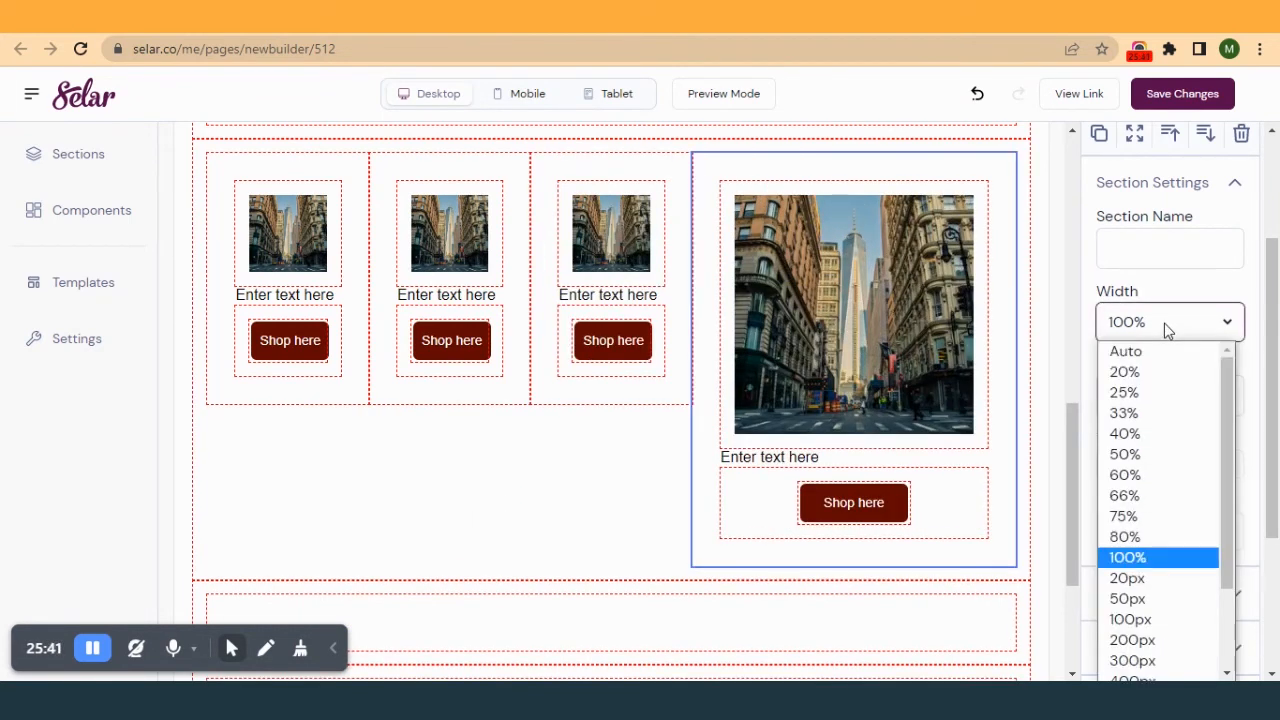
click(1156, 372)
- Centre the product card row with both Align Items and Justify Items, and compare it with the published beauty page
click(932, 293)
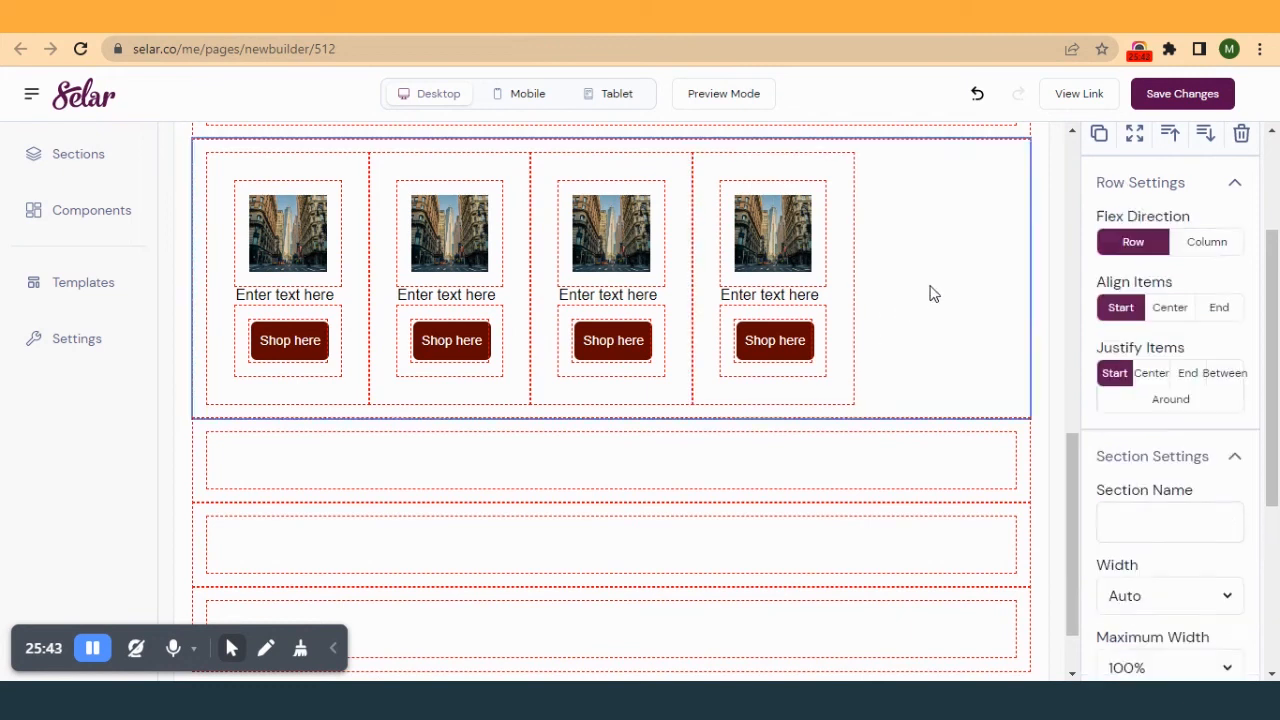
click(1162, 308)
click(1151, 376)
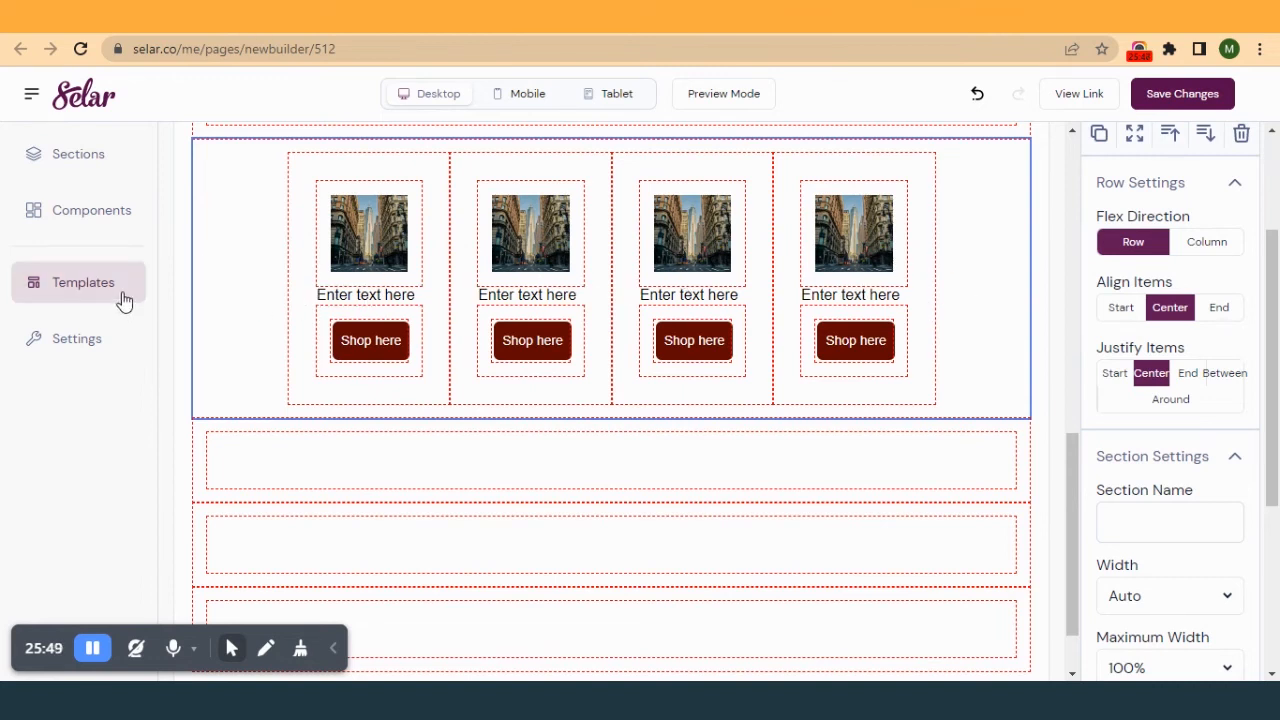
click(765, 17)
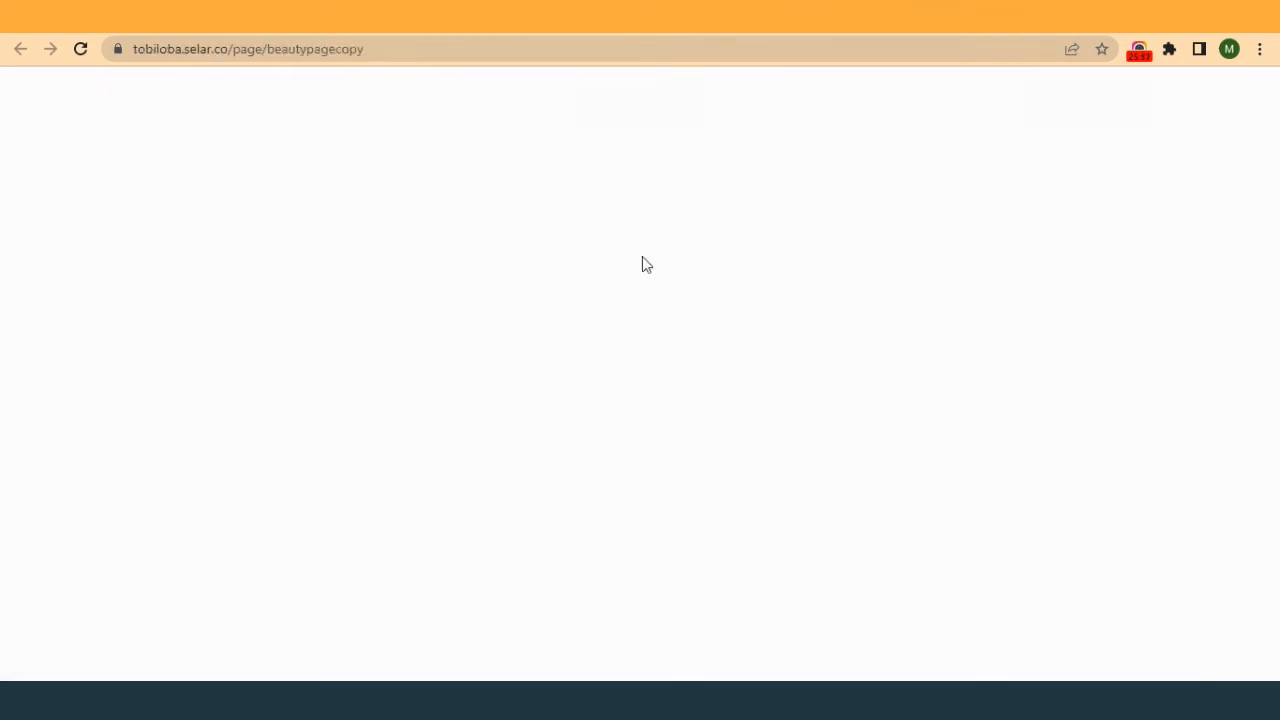
click(560, 17)
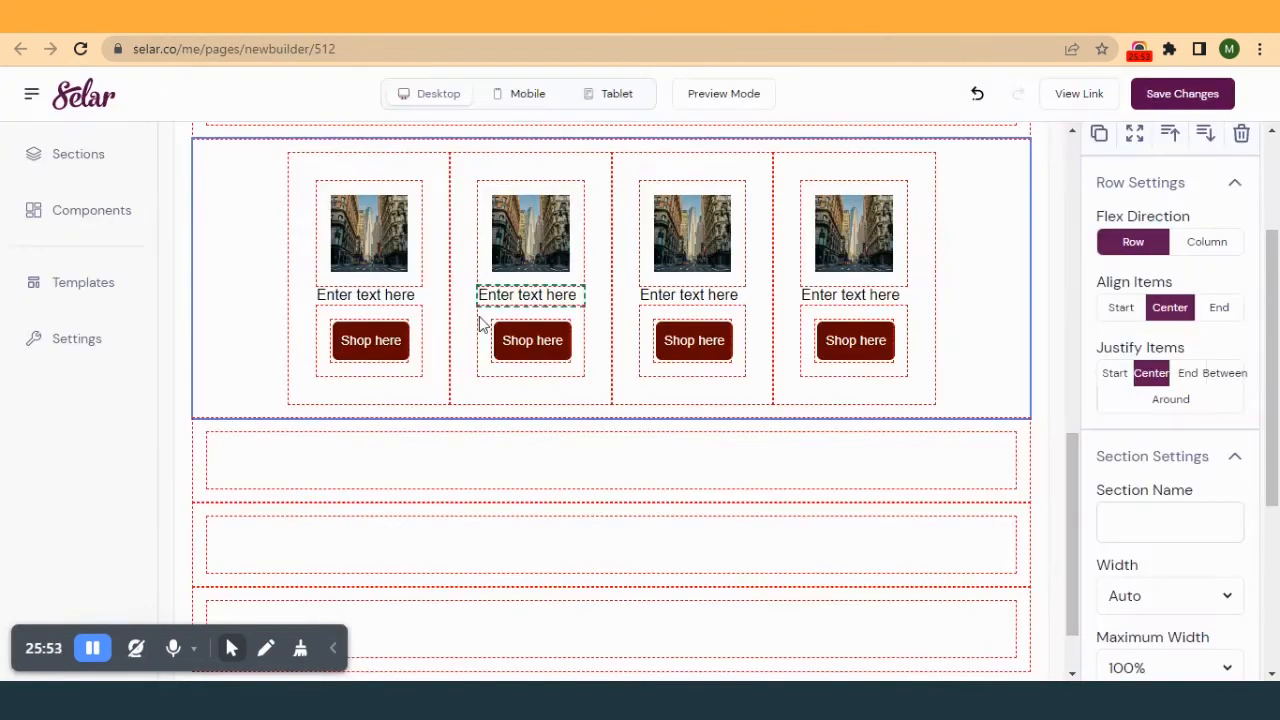
- Set the padding of the first product card column to 5 on all sides
click(428, 256)
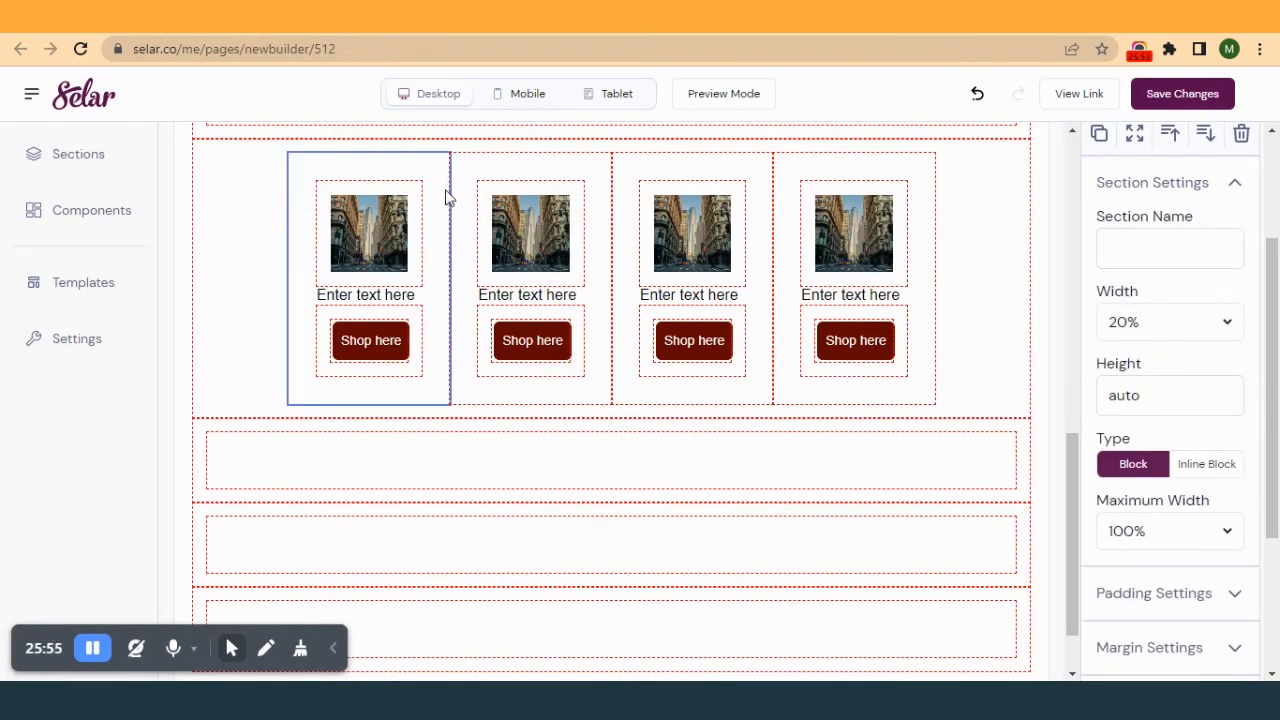
scroll(1180, 387, down, 2)
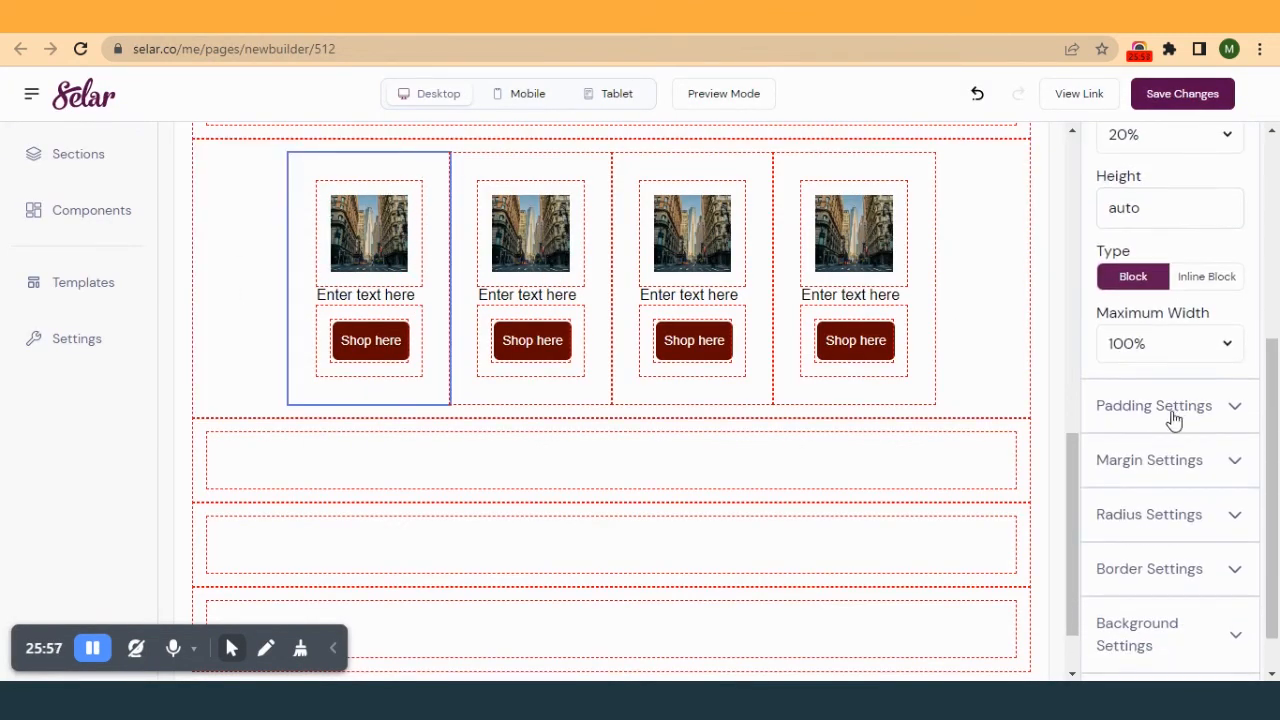
click(1141, 420)
click(1130, 446)
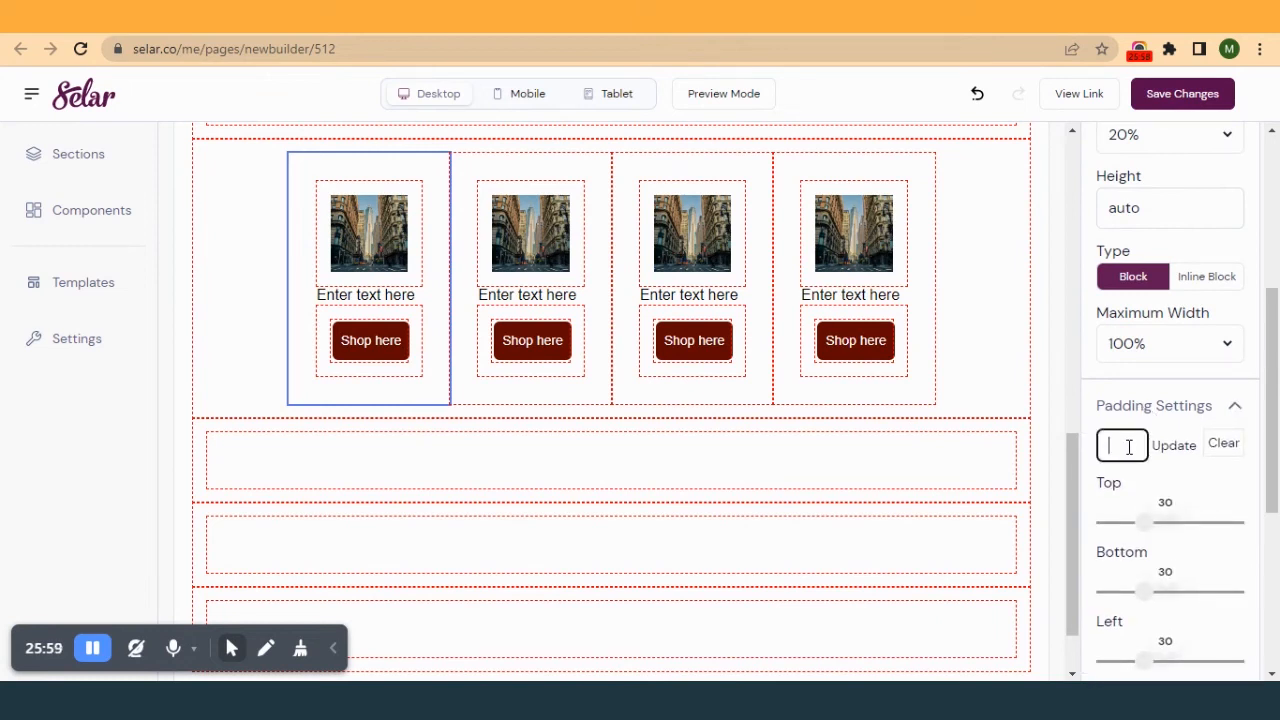
text(5)
click(1180, 447)
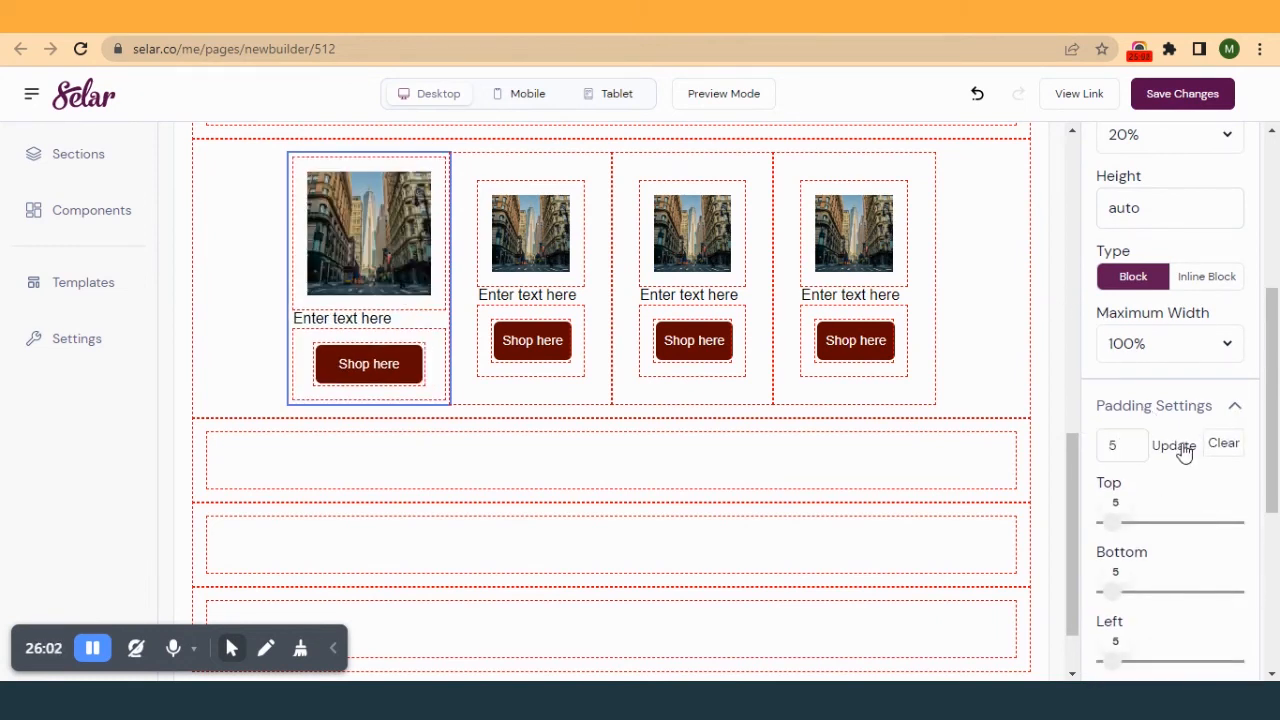
- Apply a padding of 5 on all sides to the second, third and fourth product card columns
click(598, 242)
click(1165, 447)
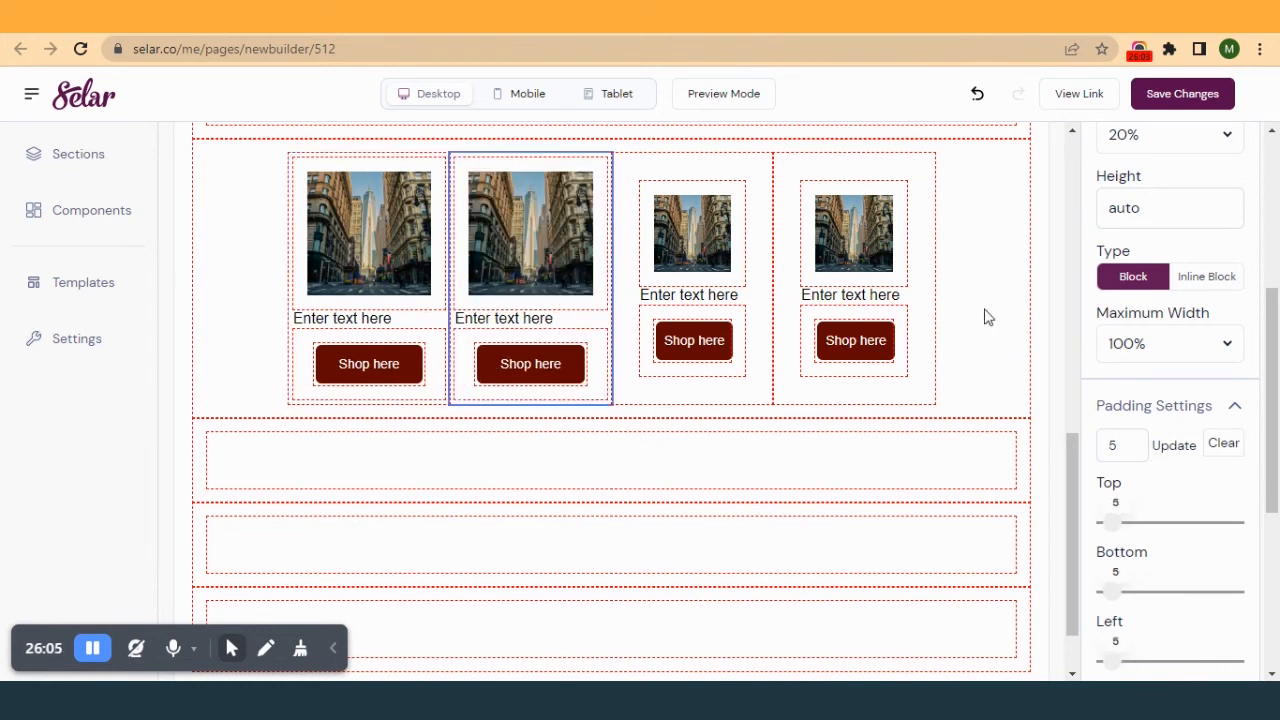
click(770, 252)
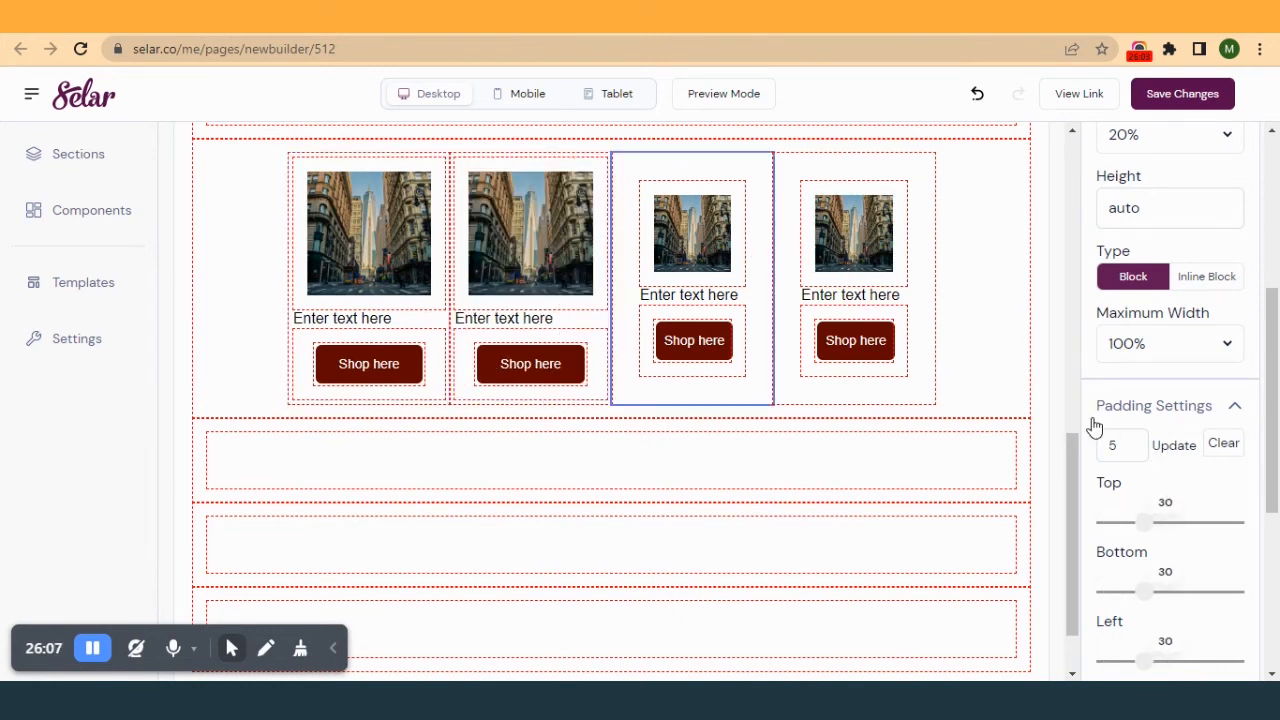
click(1176, 447)
click(930, 277)
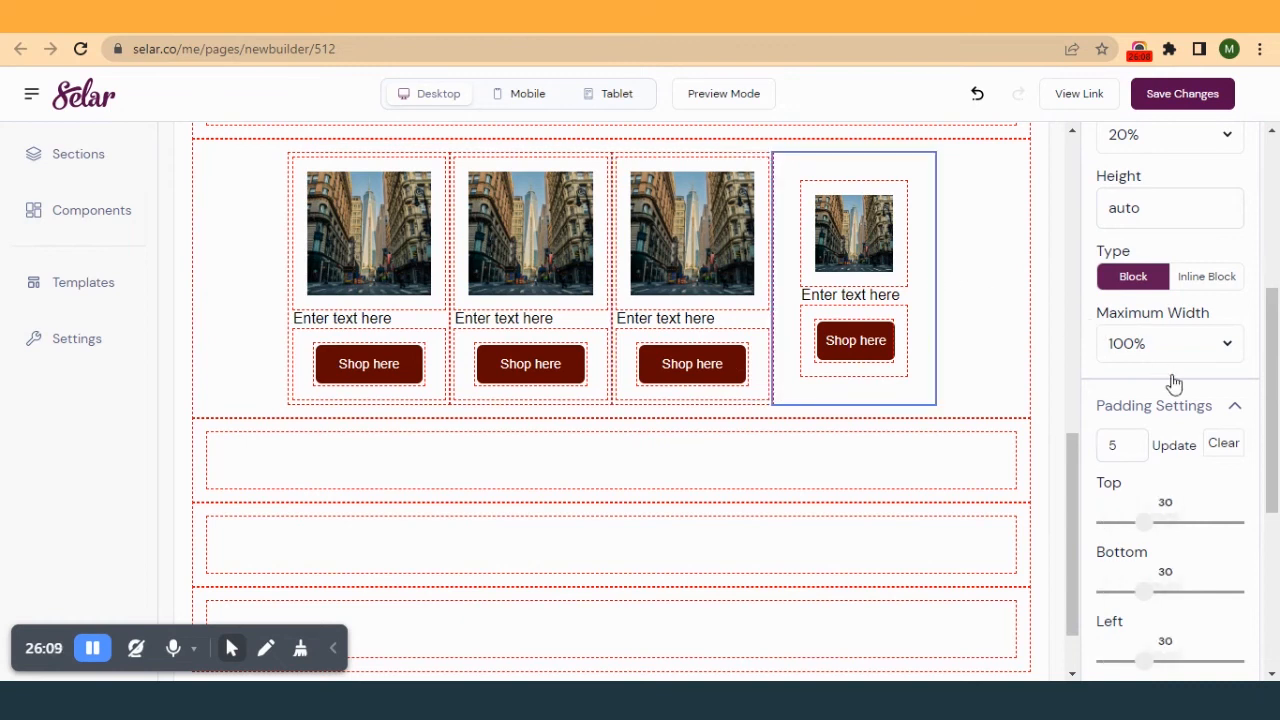
click(1176, 447)
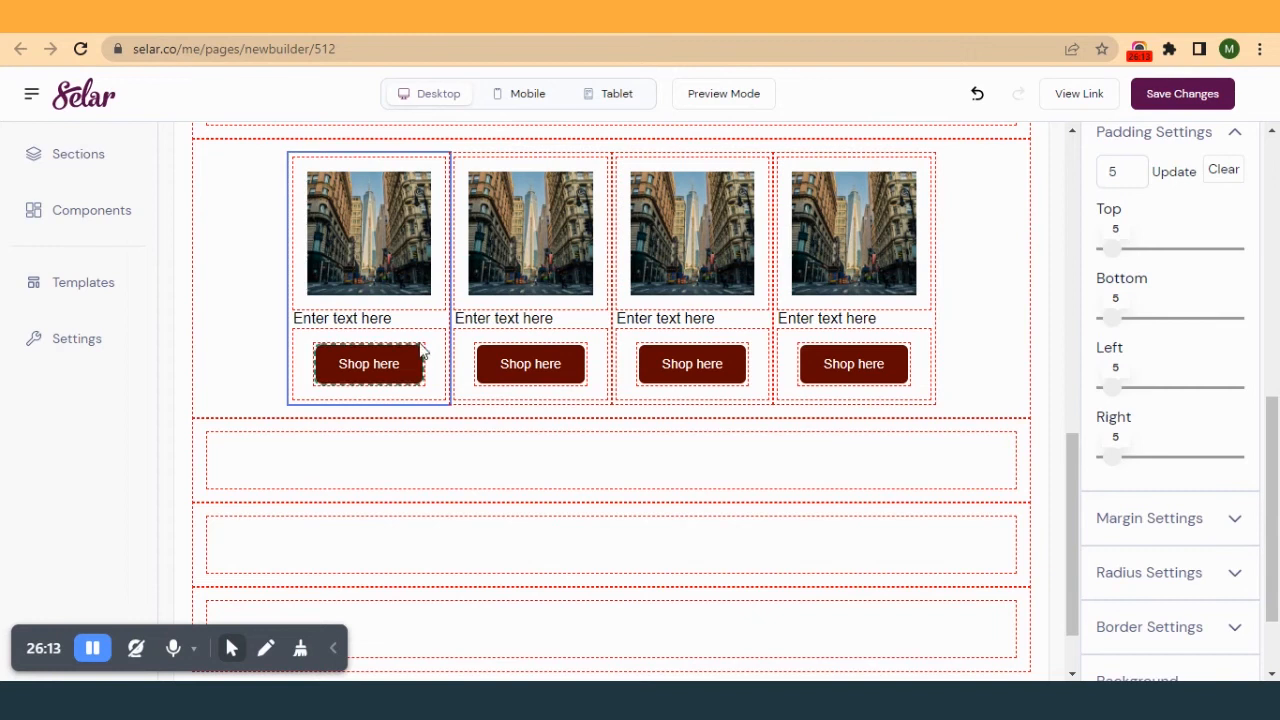
- Set the first product card column's top and bottom padding to 15
click(304, 281)
click(289, 296)
drag(1115, 255, 1128, 255)
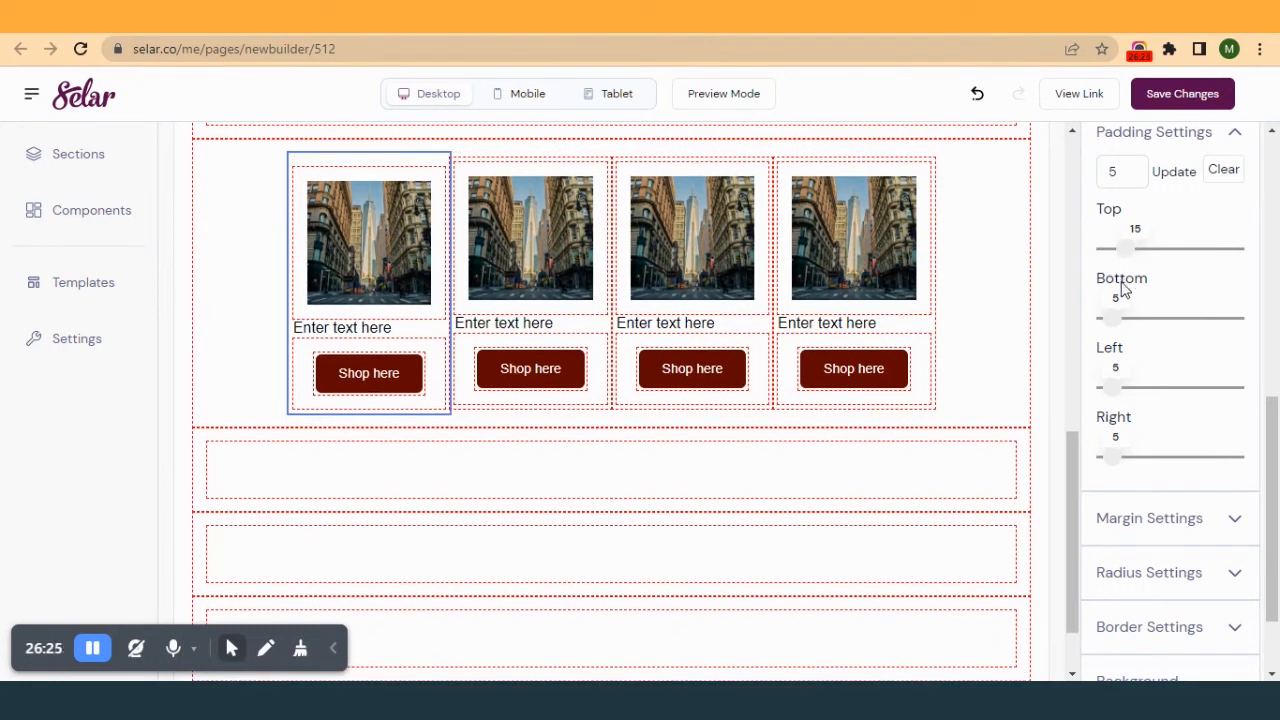
drag(1109, 323, 1128, 325)
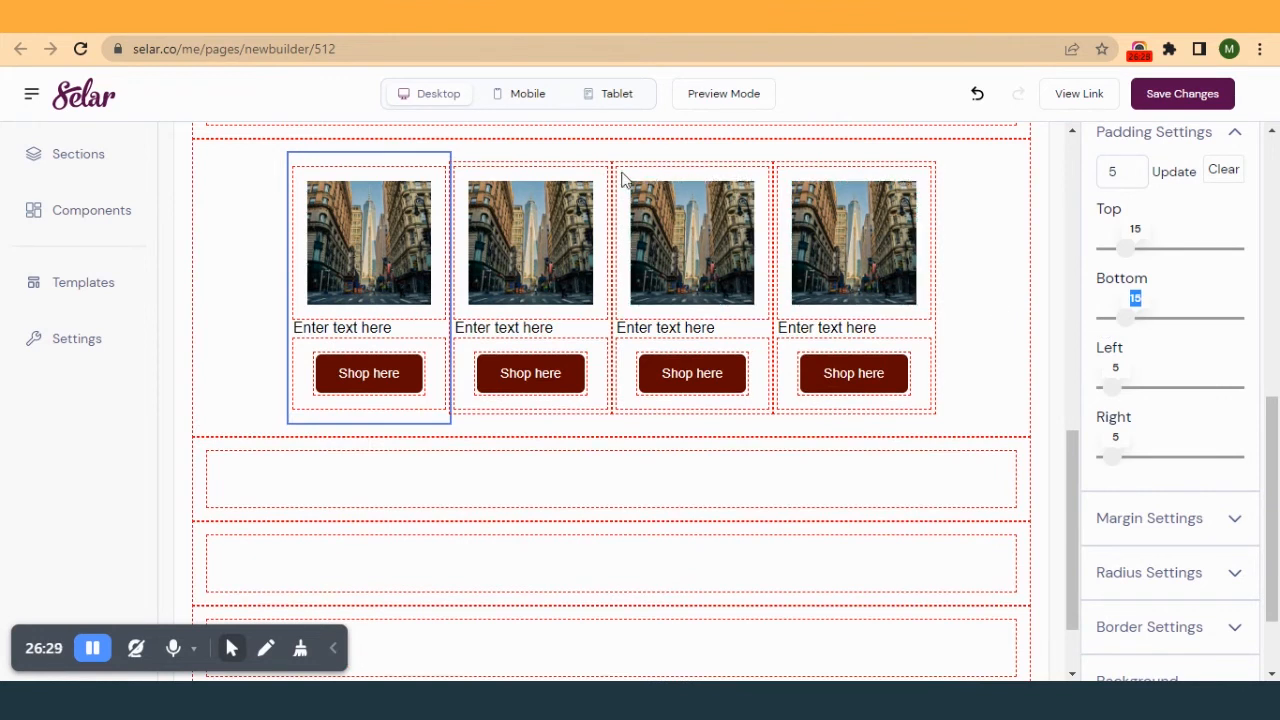
- Set the top and bottom padding of the second, third and fourth product card columns to 15
drag(1113, 249, 1124, 257)
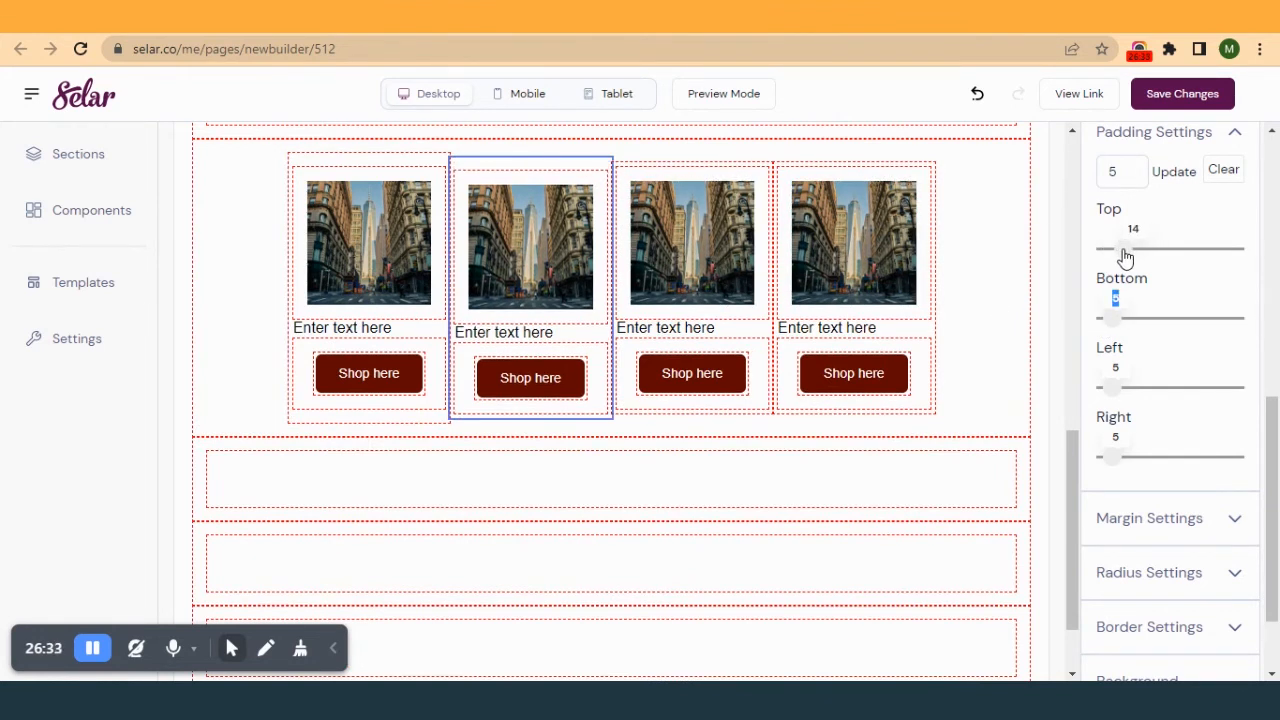
drag(1113, 318, 1120, 323)
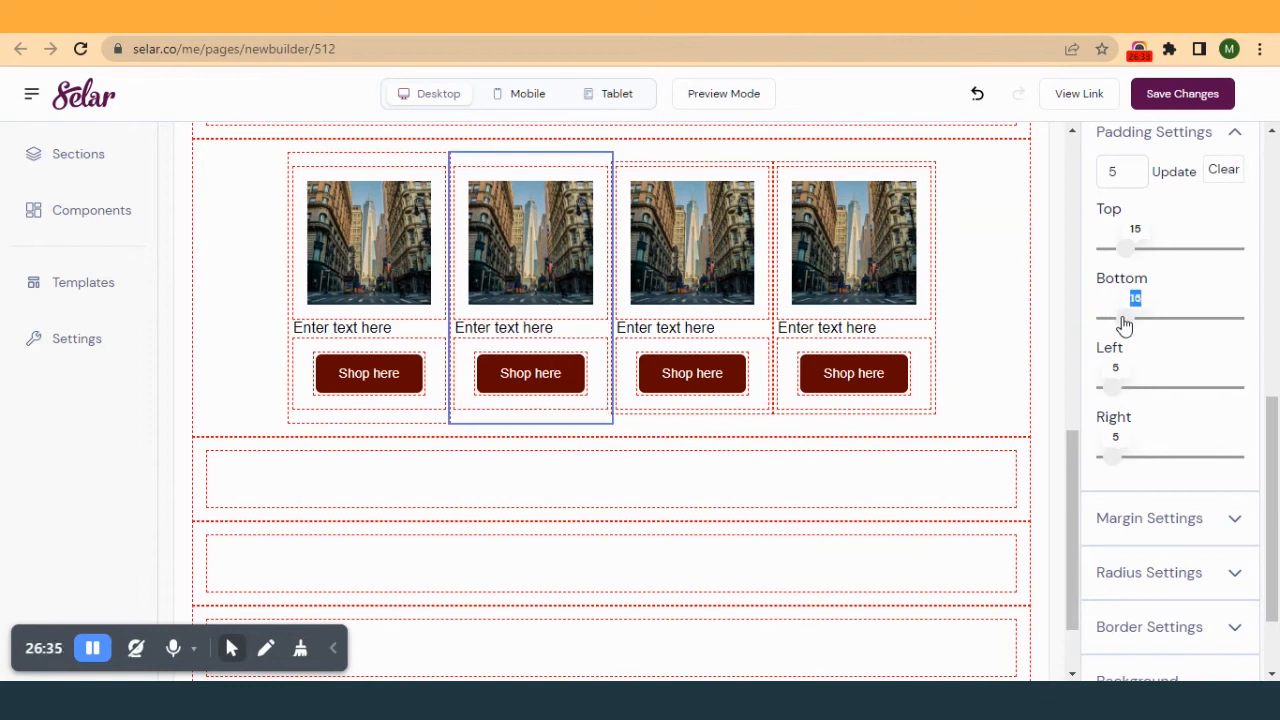
click(710, 170)
drag(1114, 254, 1126, 265)
drag(1114, 321, 1125, 323)
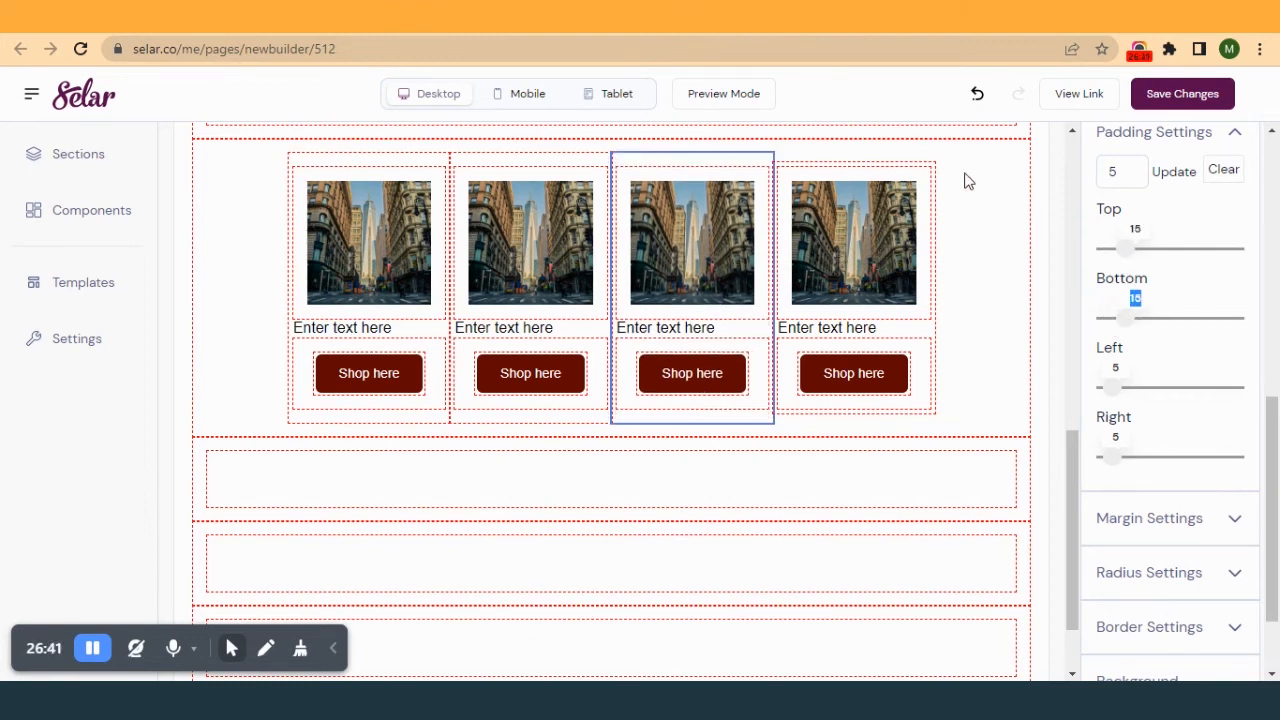
click(931, 180)
drag(1111, 251, 1129, 258)
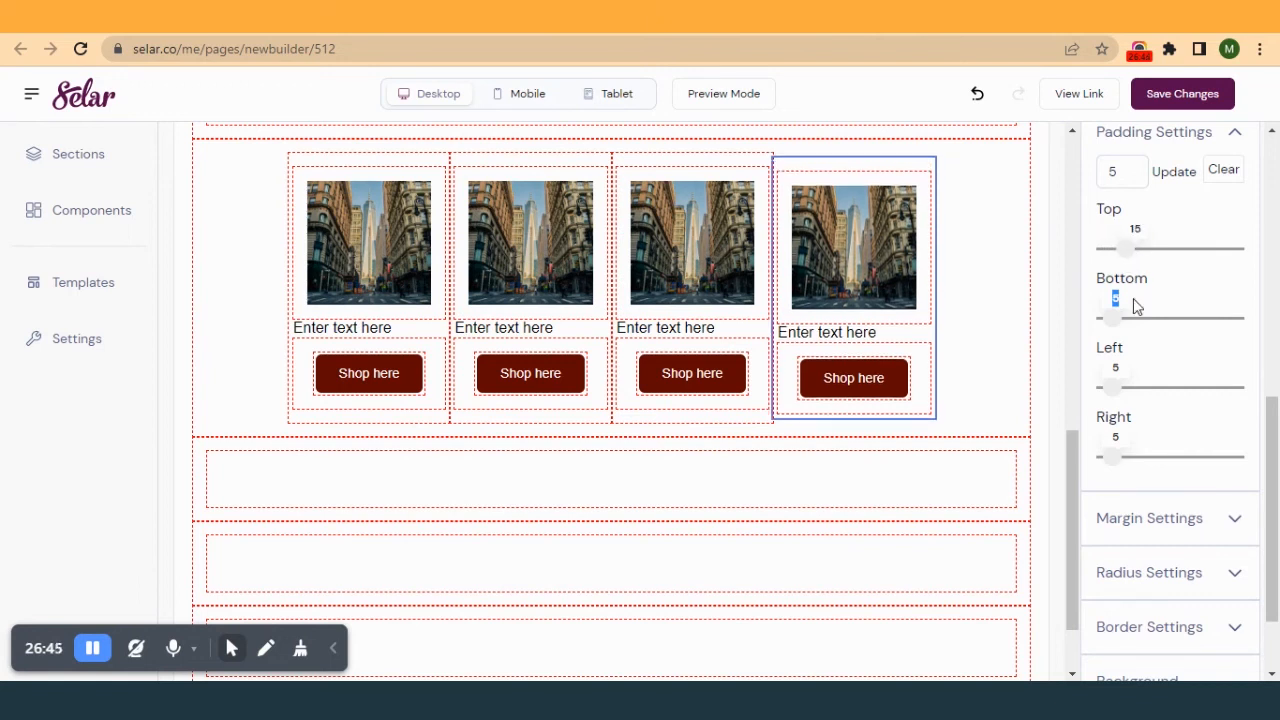
drag(1109, 334, 1123, 329)
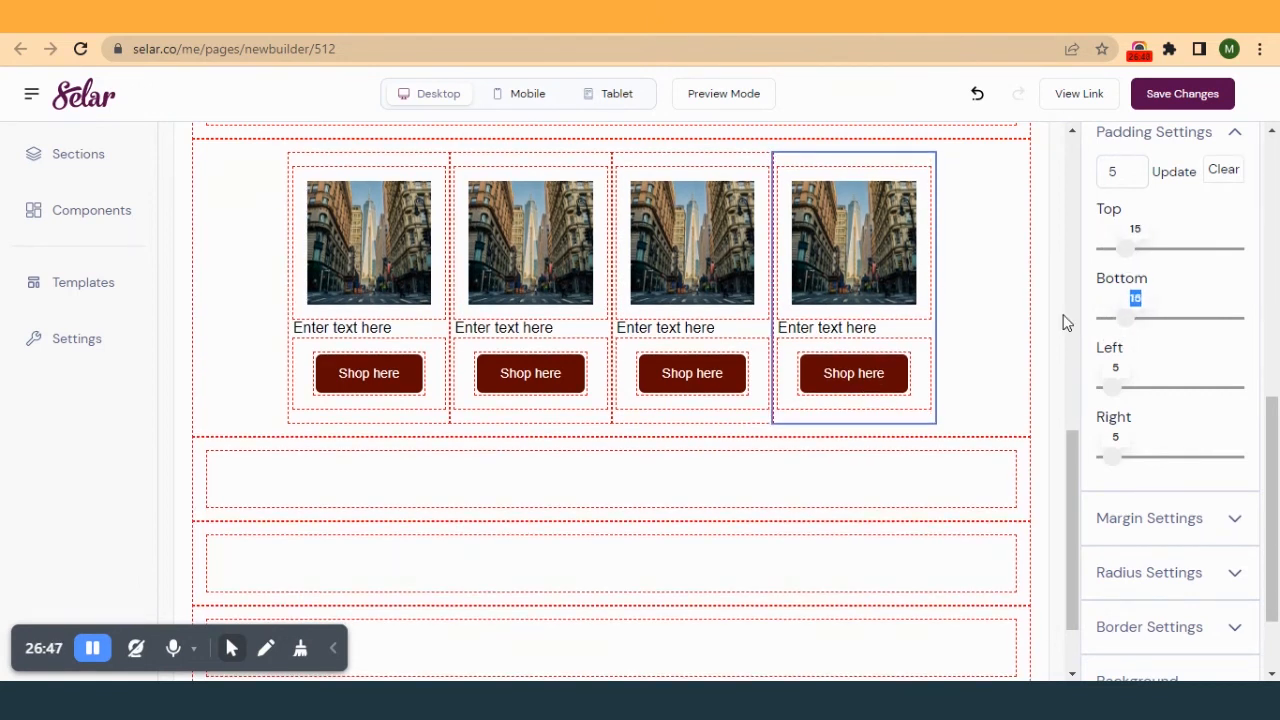
- Set the padding of the first card's image container to 2 on all sides
click(357, 173)
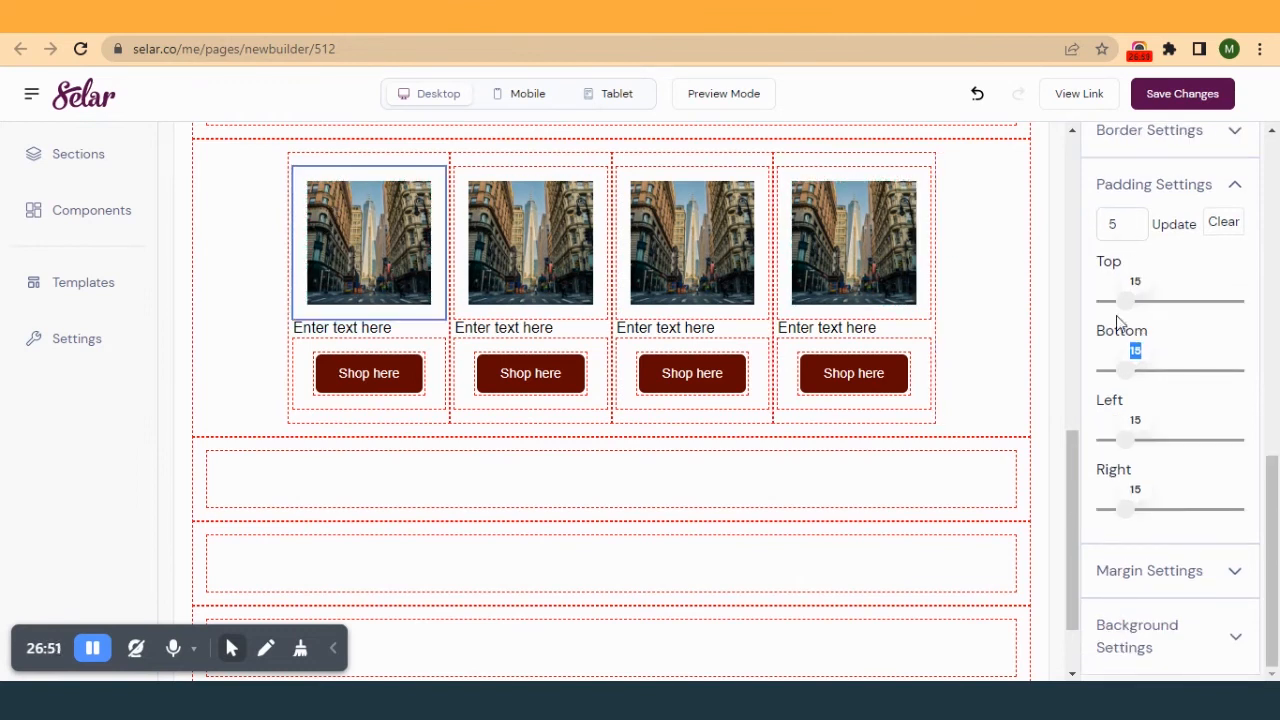
click(90, 655)
click(1125, 220)
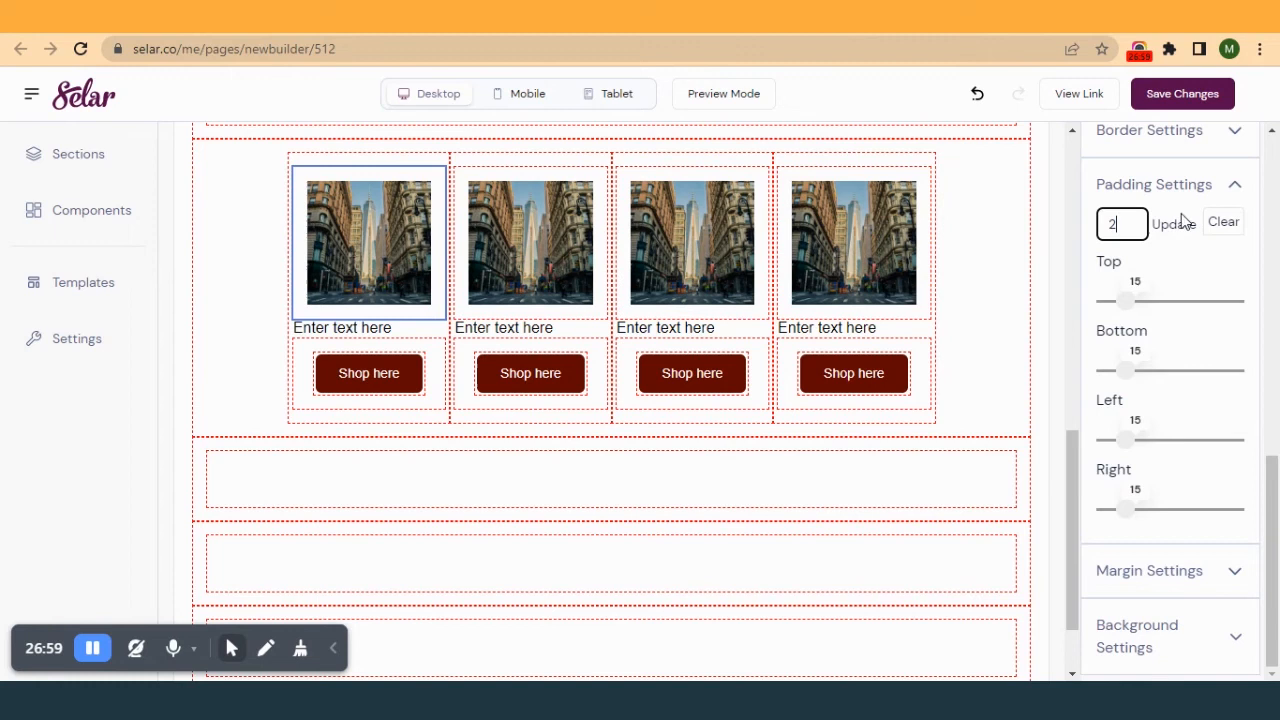
click(1176, 225)
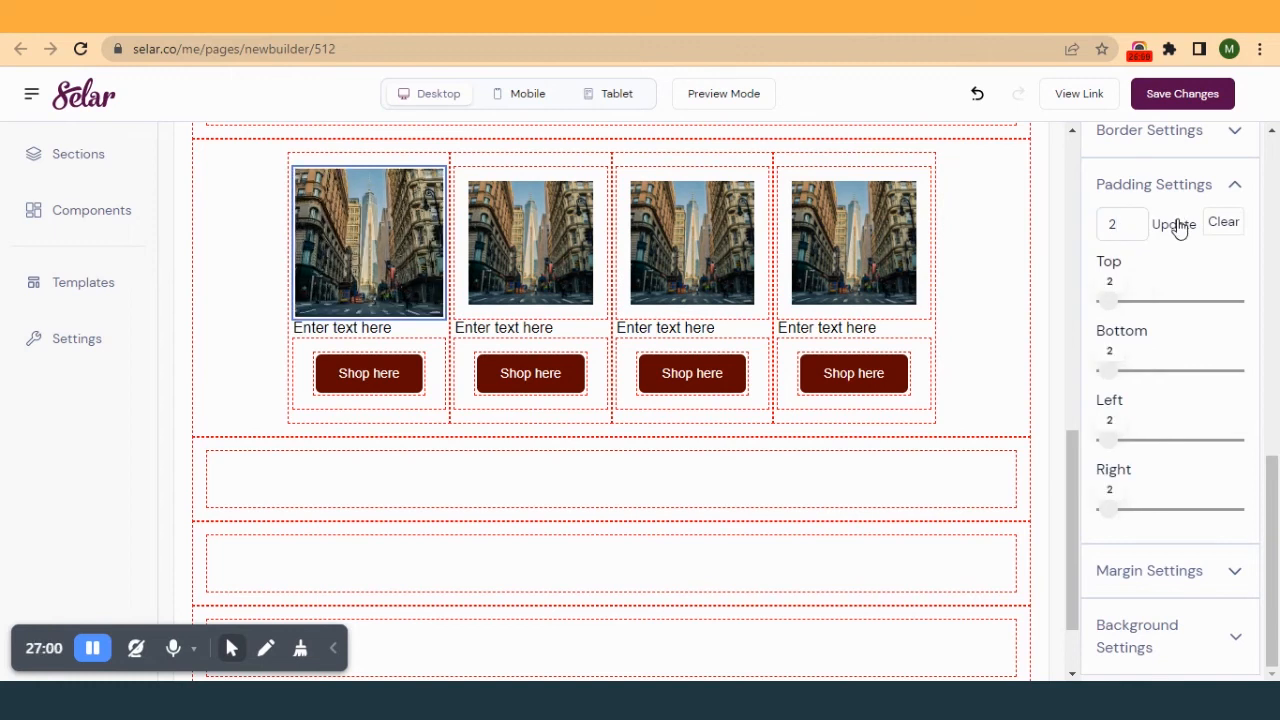
- Apply a padding of 2 on all sides to the image containers of the second, third and fourth cards
click(597, 184)
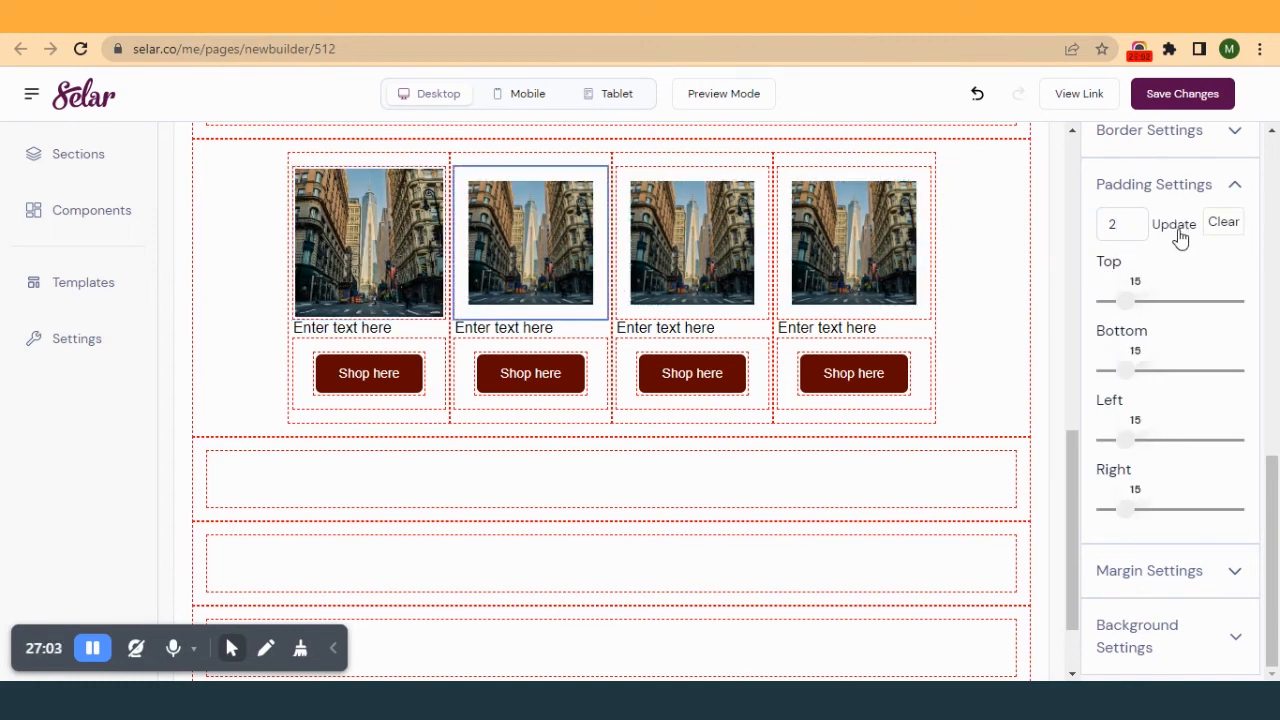
click(1176, 226)
click(766, 188)
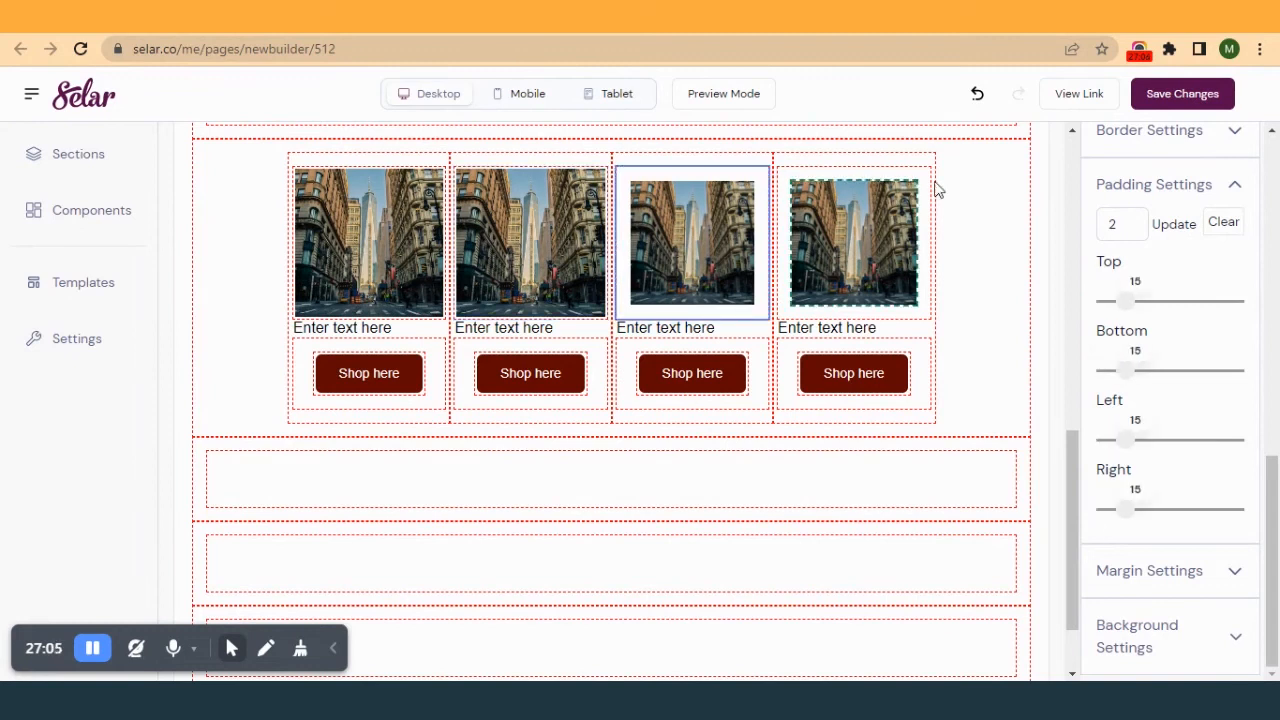
click(1174, 225)
click(928, 190)
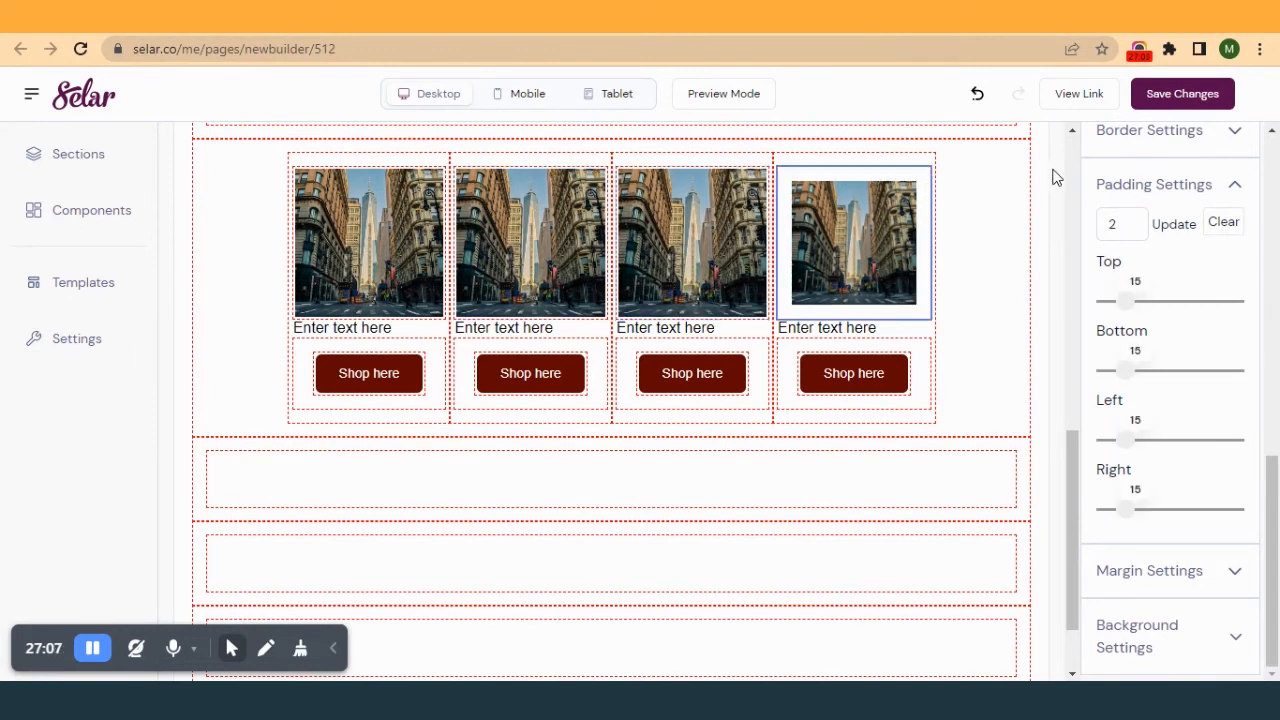
click(1172, 226)
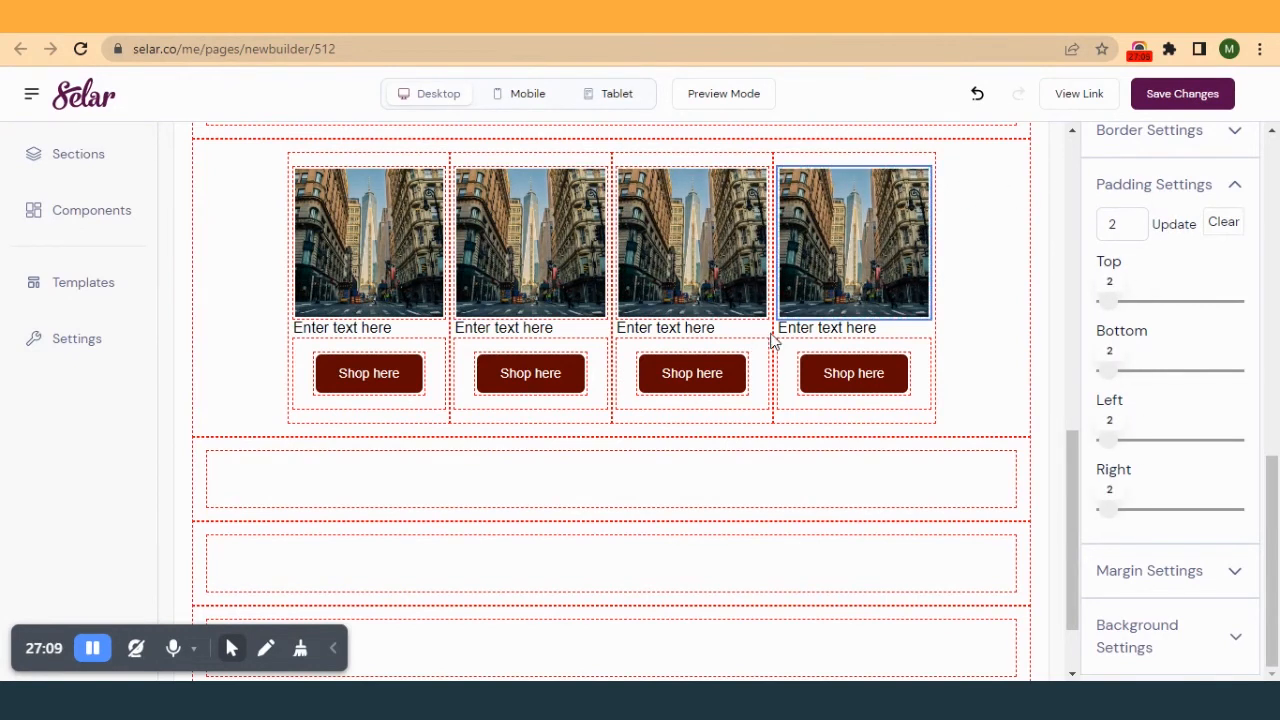
- Replace the first card's placeholder image with the wigs picture n-a-1657286741.png from the media library, following the published beauty page
click(384, 237)
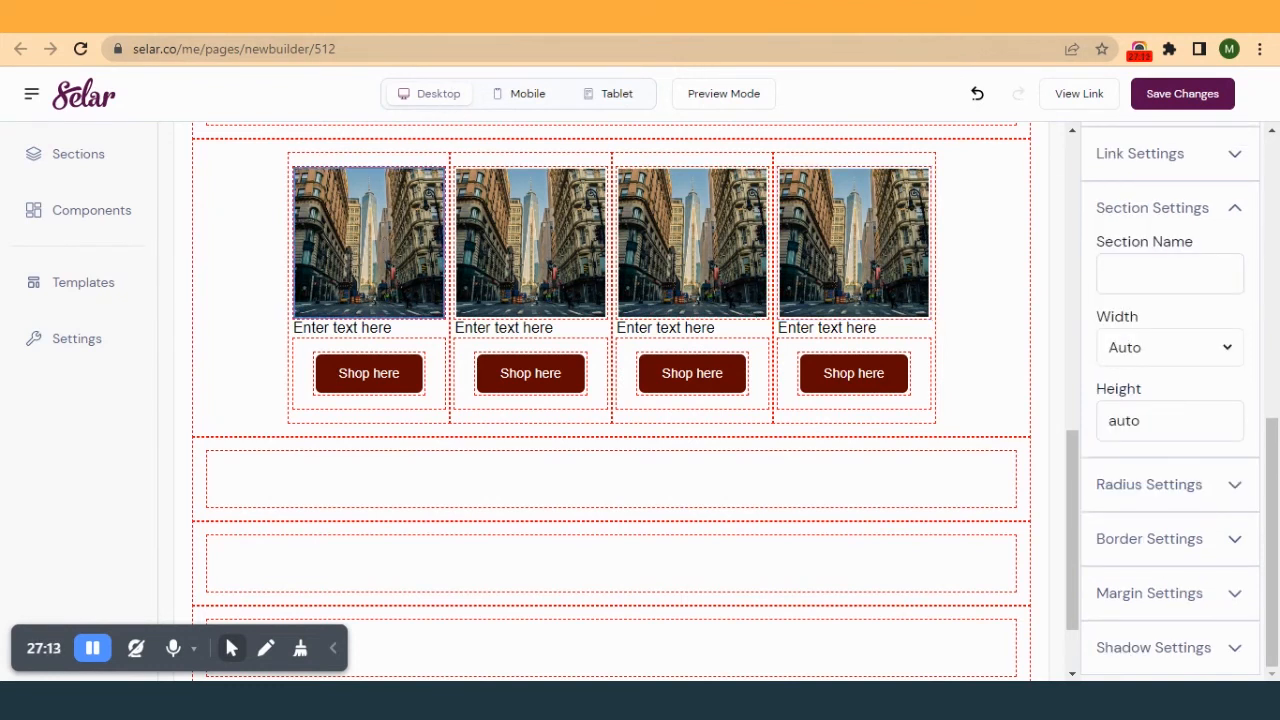
click(440, 17)
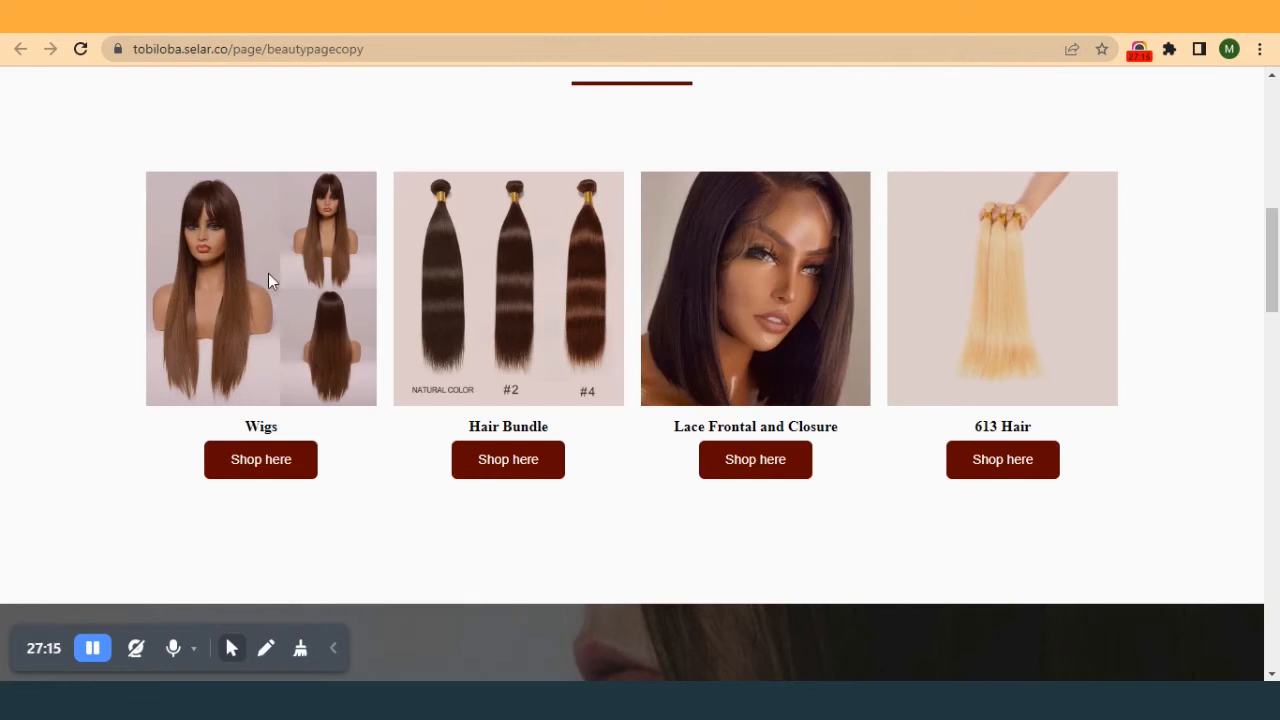
click(638, 18)
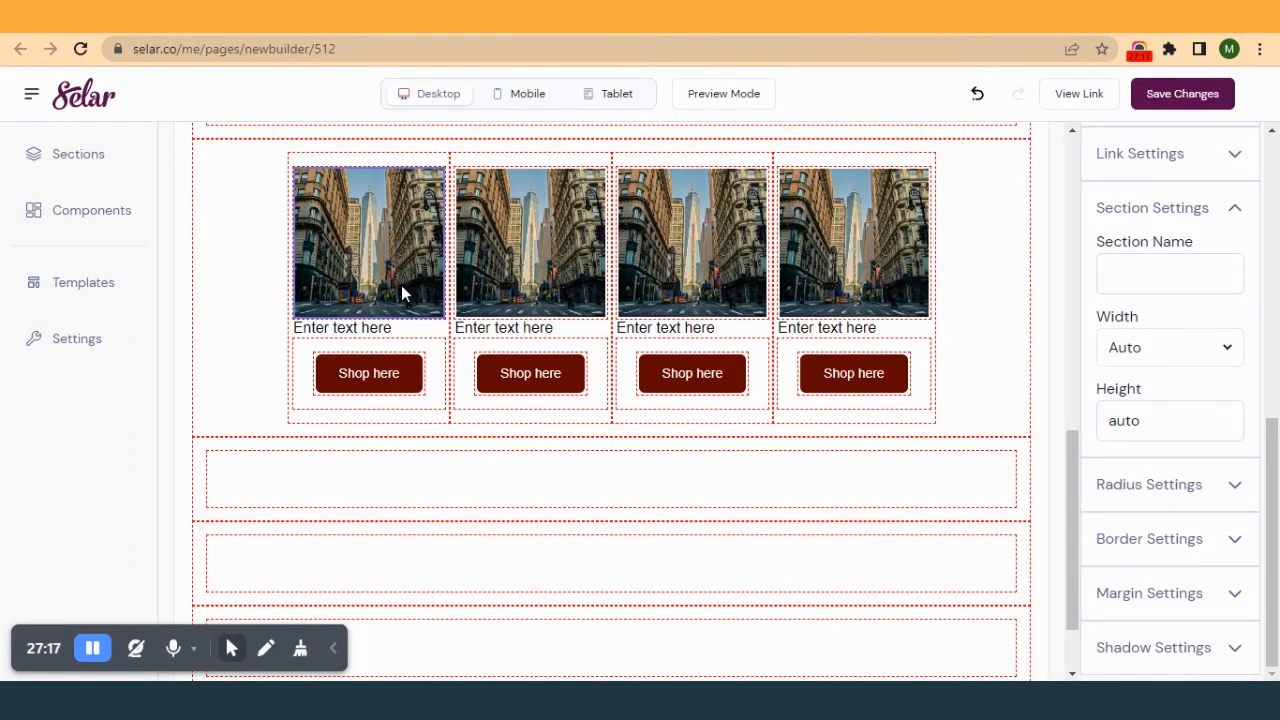
scroll(1176, 364, up, 3)
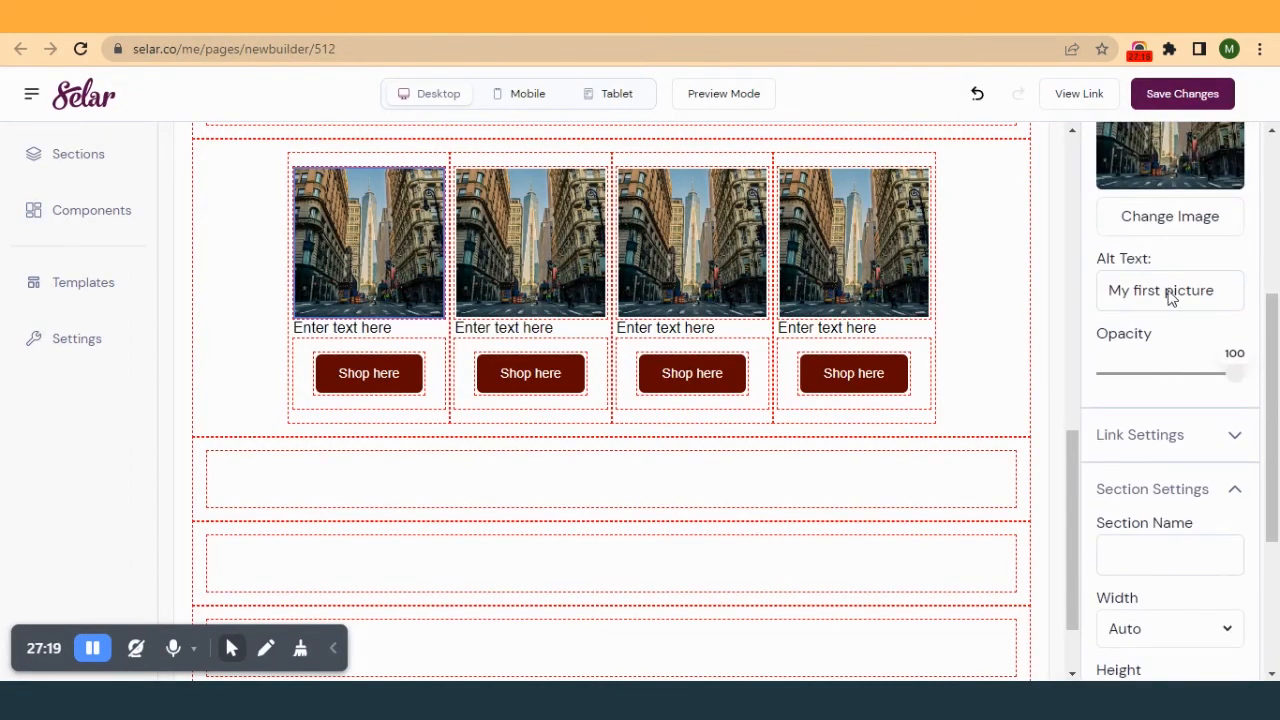
click(1168, 218)
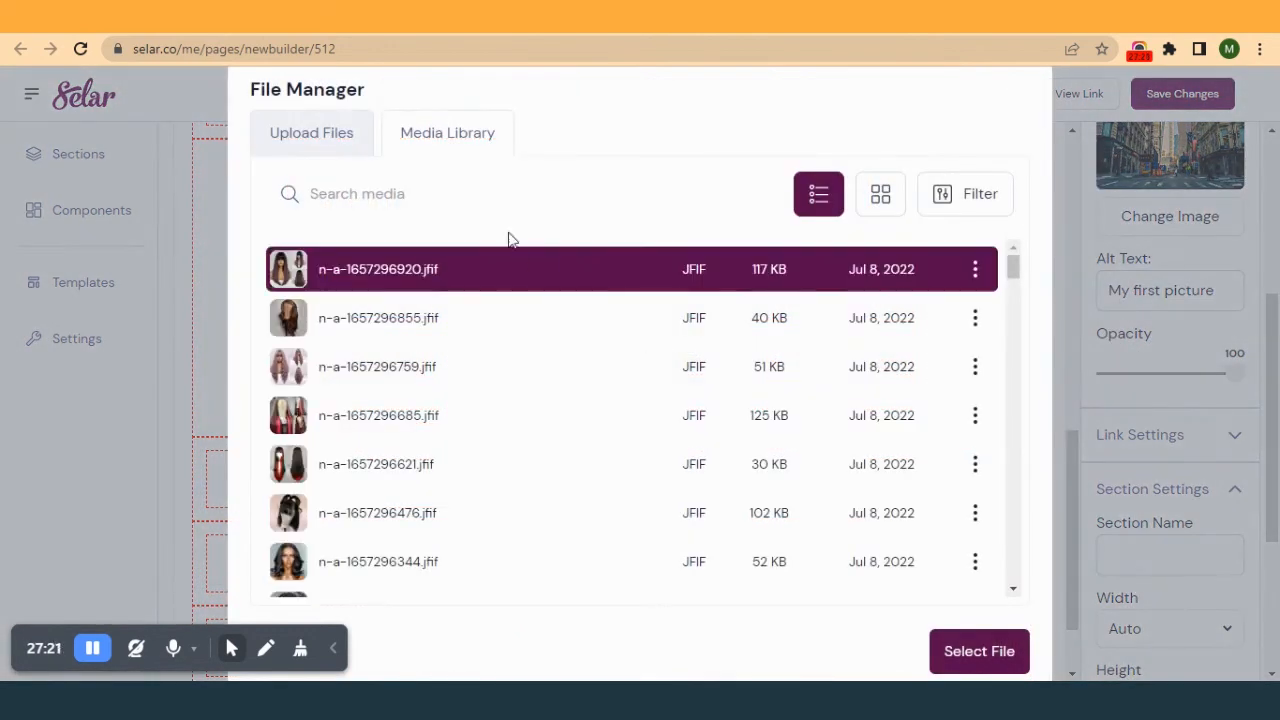
scroll(363, 434, down, 4)
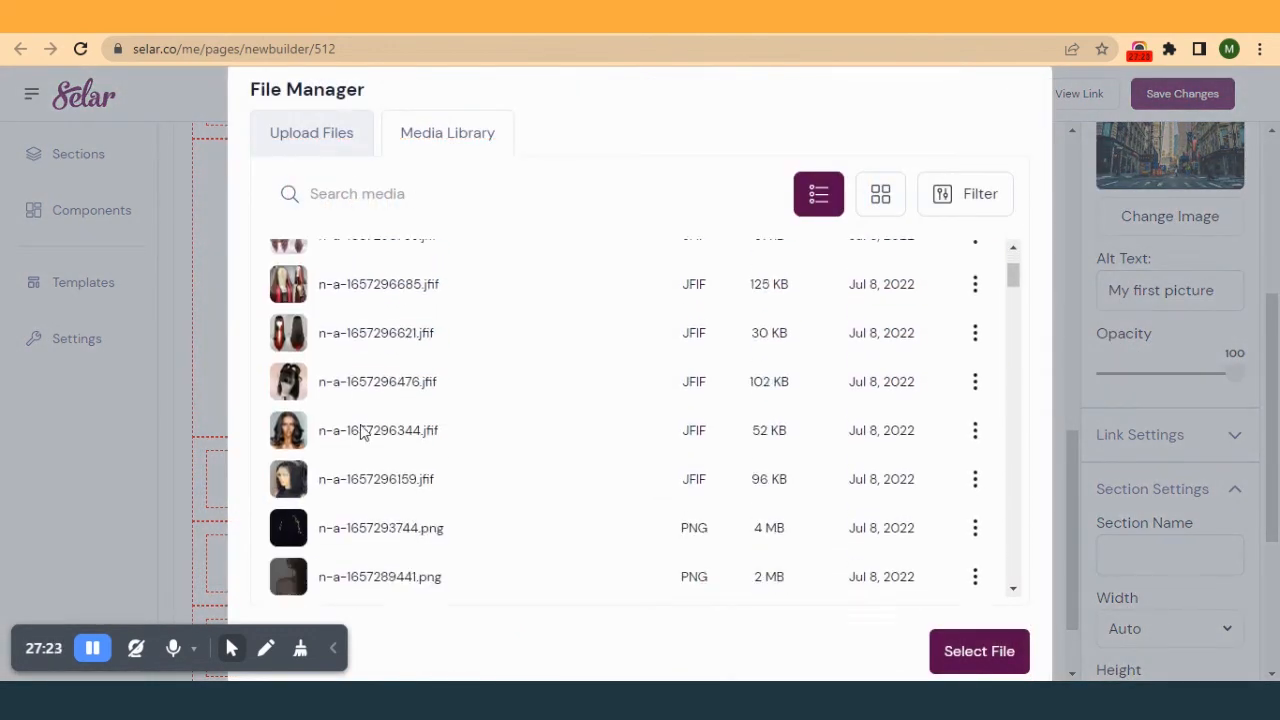
scroll(362, 434, down, 1)
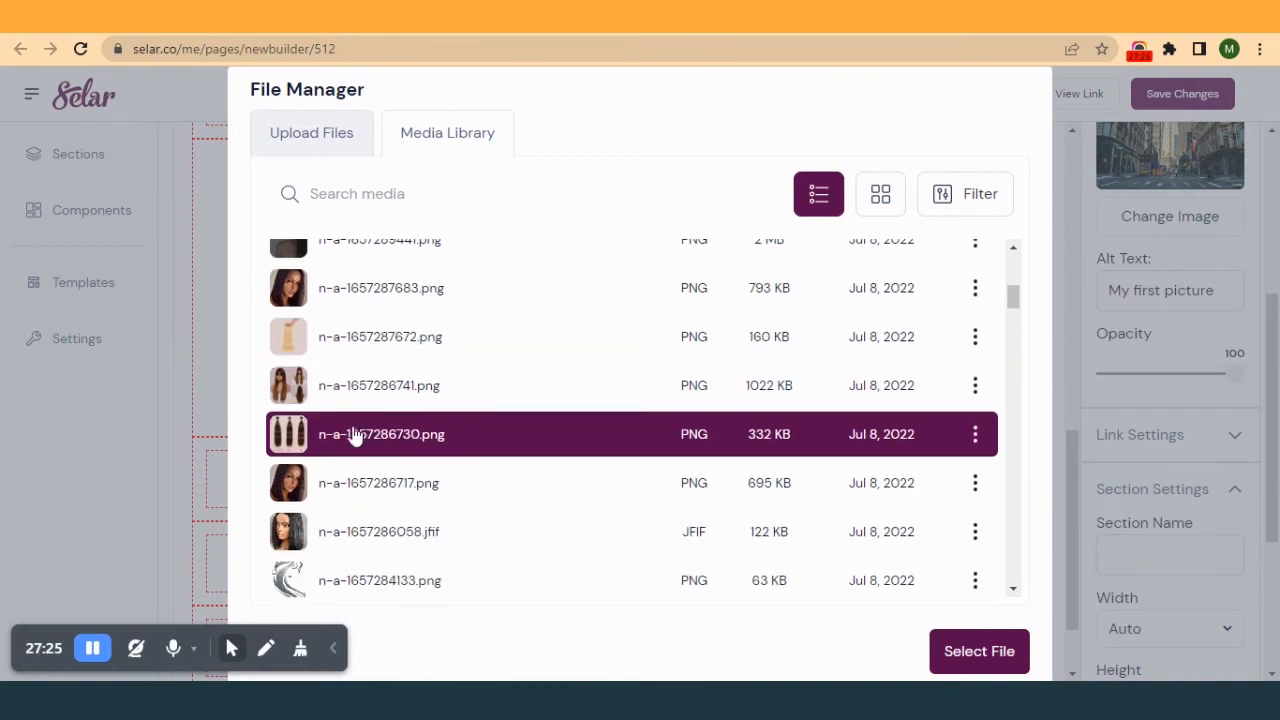
click(352, 390)
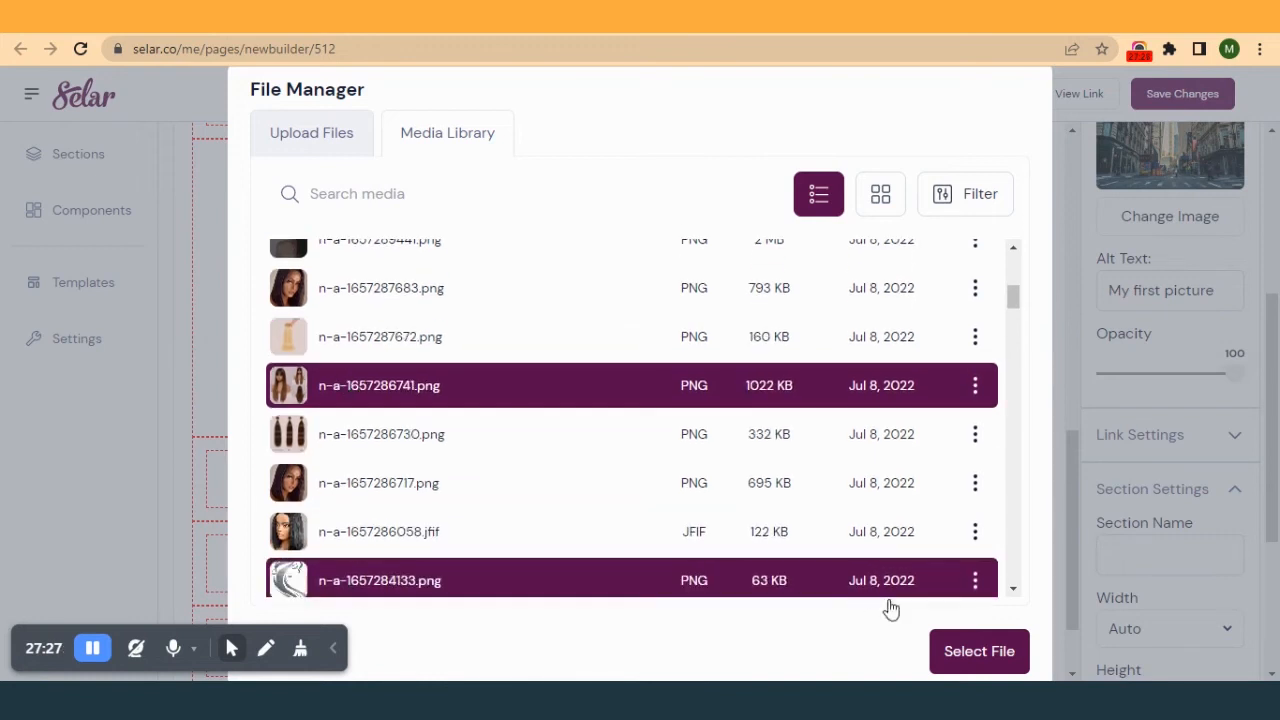
click(957, 660)
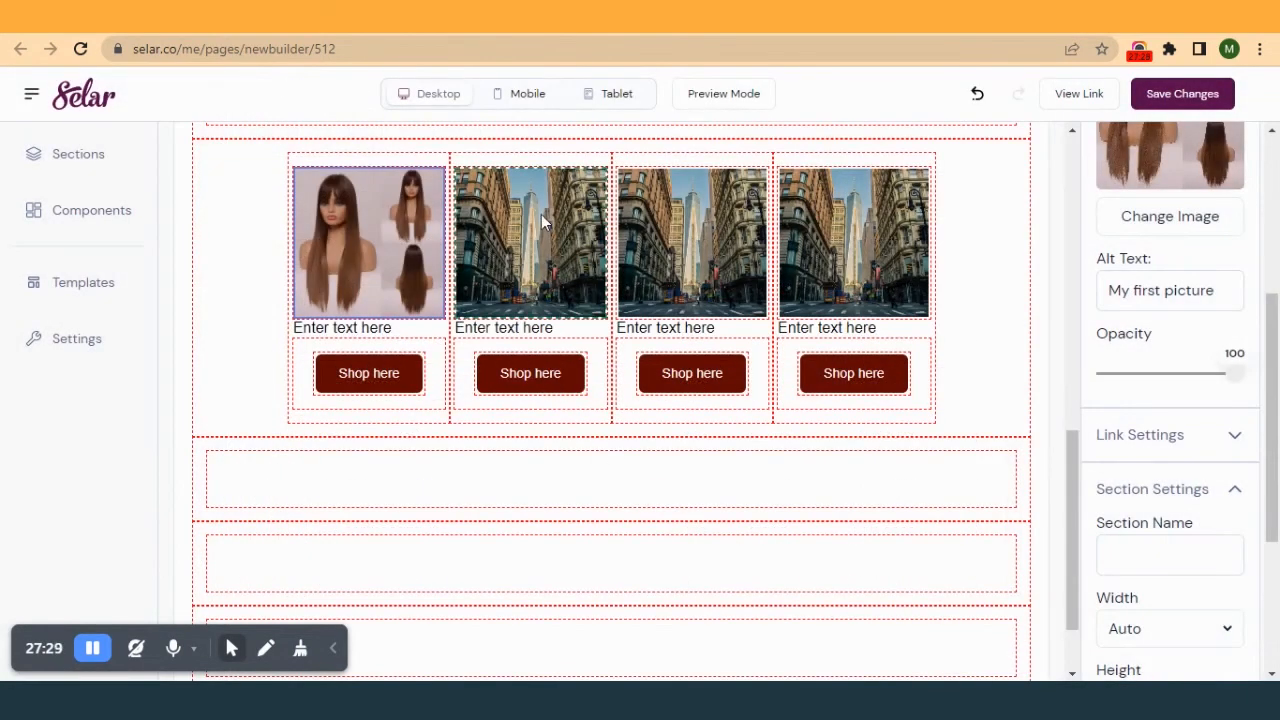
- Check the published page's second product and replace the second card's image with the hair bundle picture n-a-1657286730.png from the media library
click(640, 16)
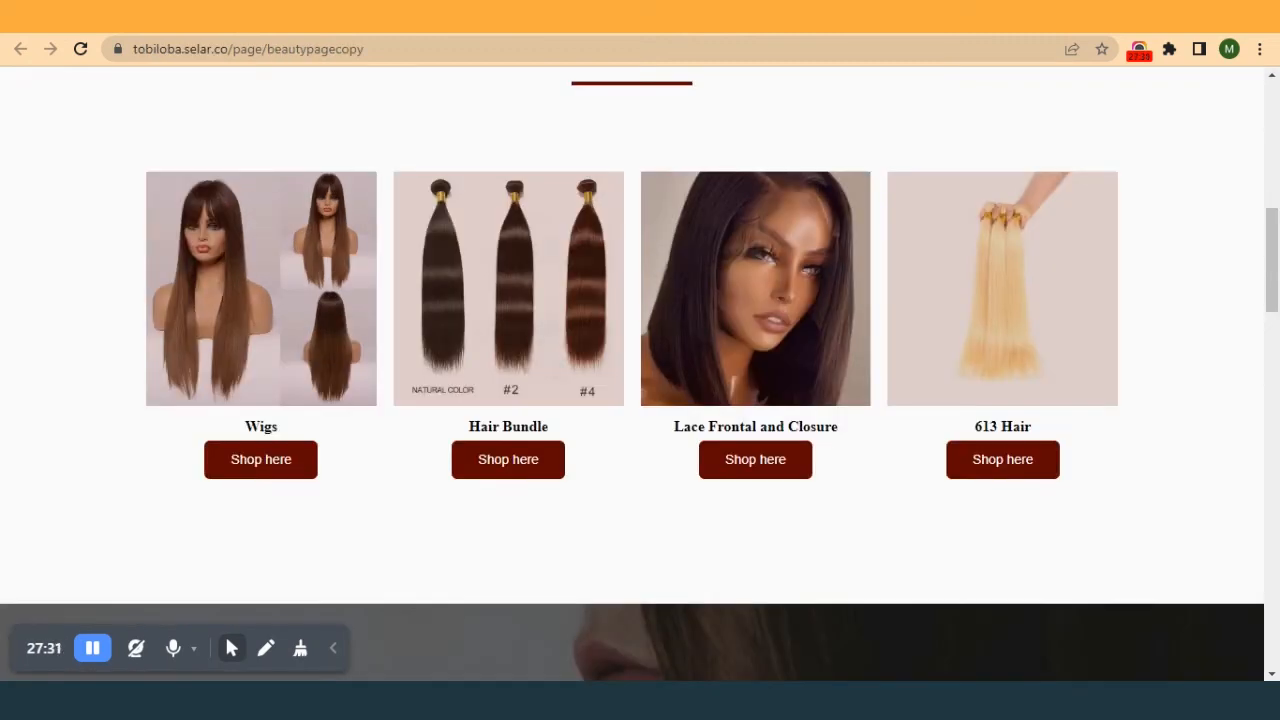
click(602, 16)
click(568, 237)
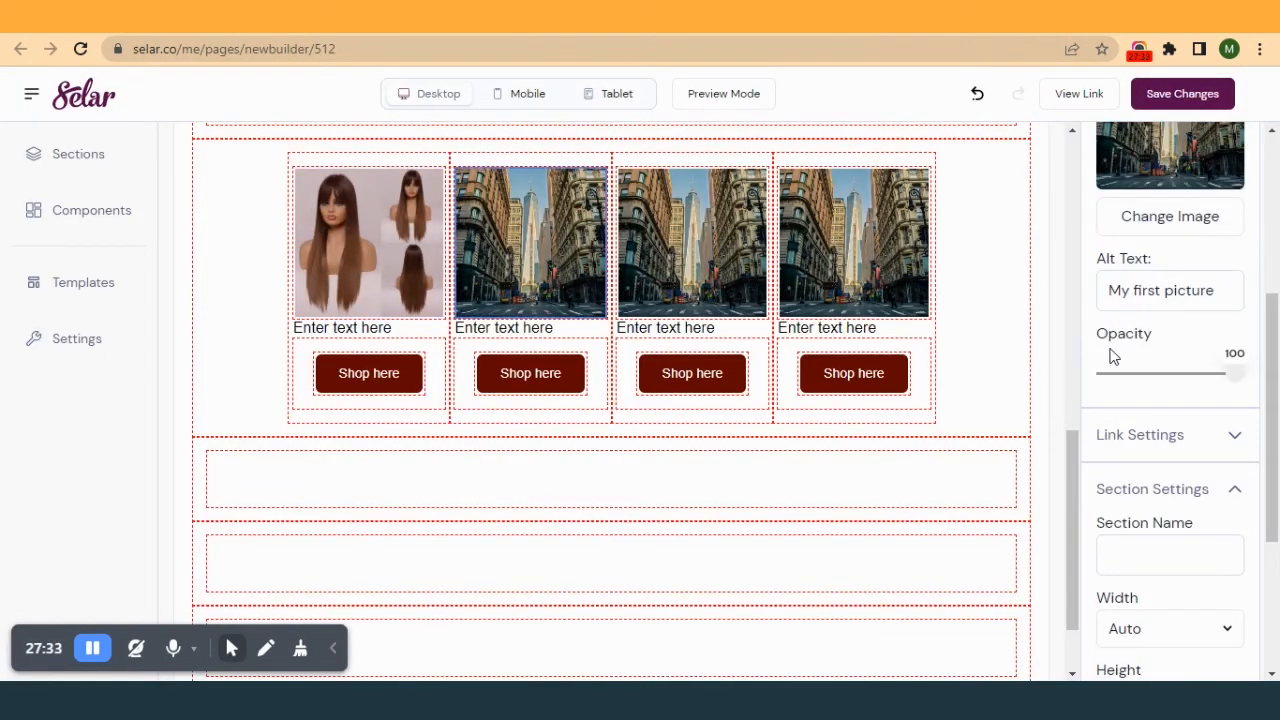
click(1151, 220)
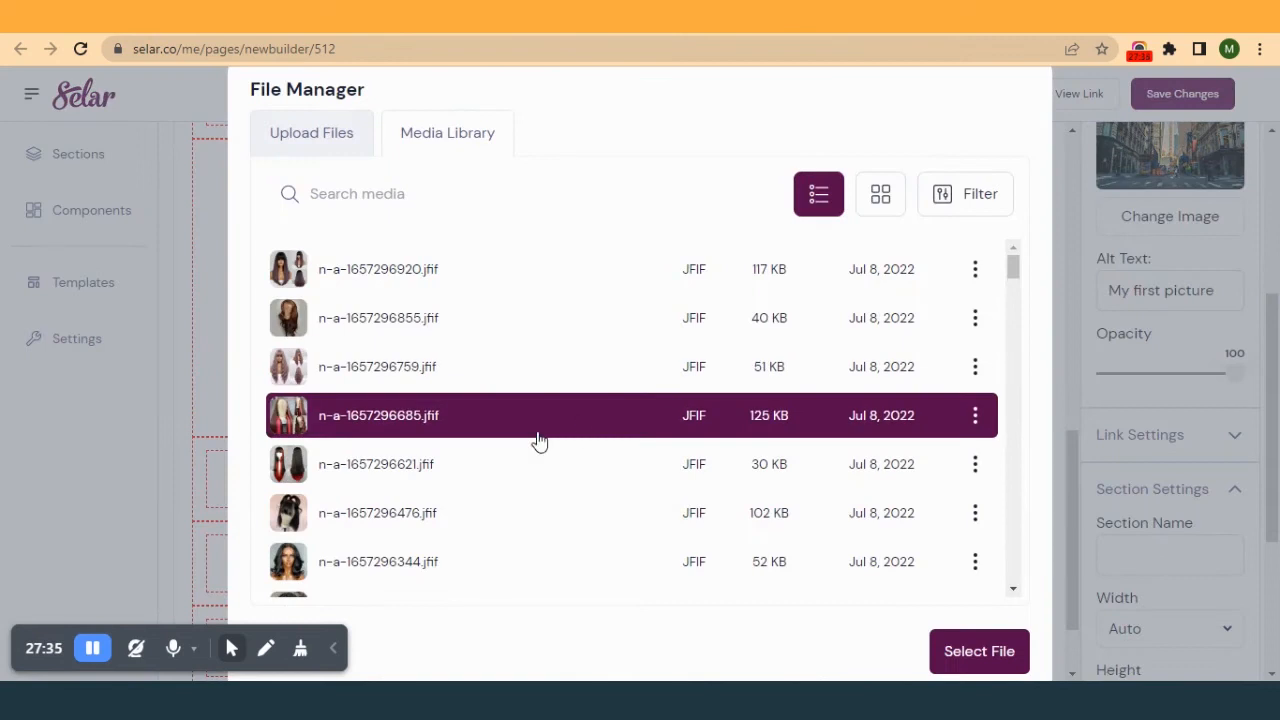
scroll(393, 472, down, 4)
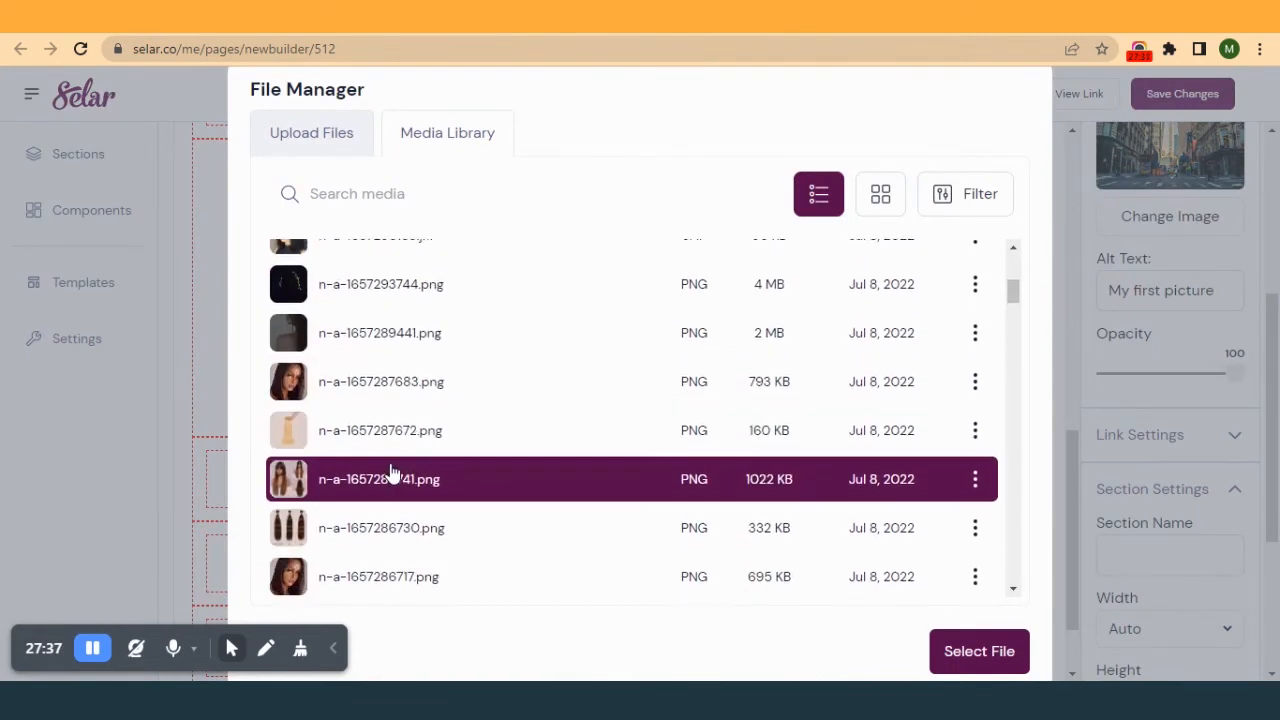
click(372, 522)
click(955, 651)
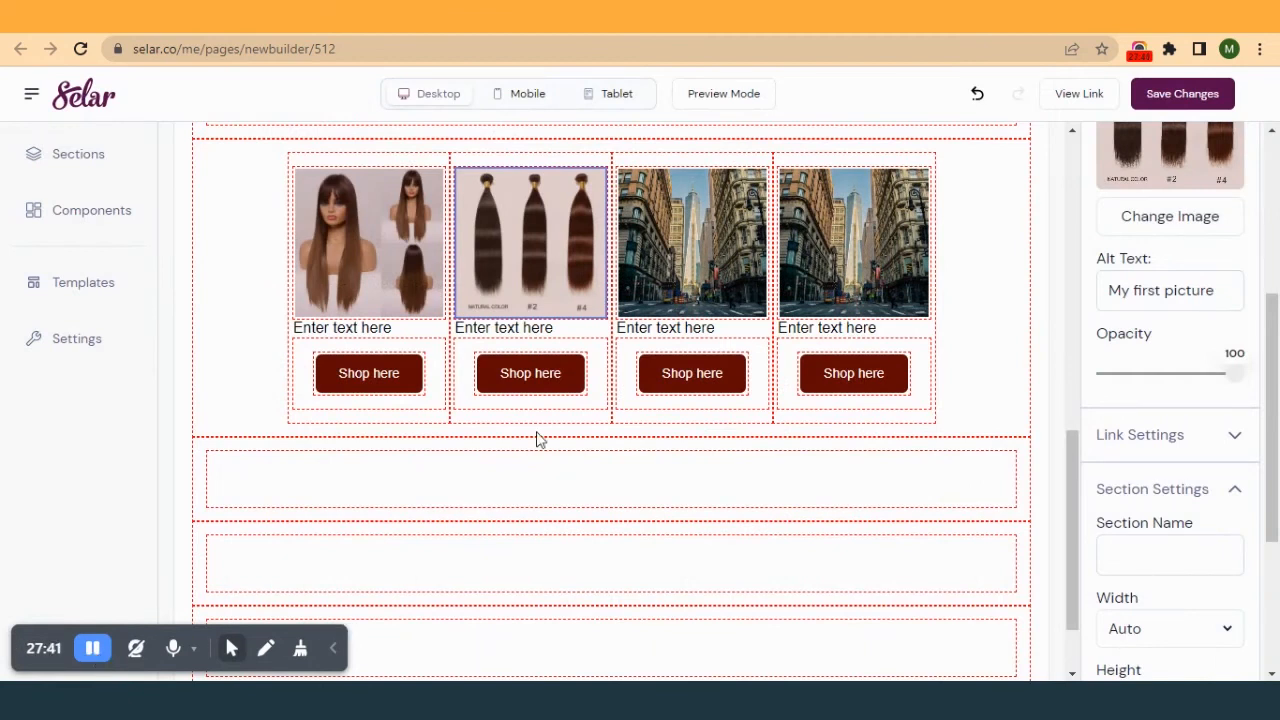
- Replace the third card's placeholder image with n-a-1657287683.png from the media library
click(716, 215)
click(1191, 238)
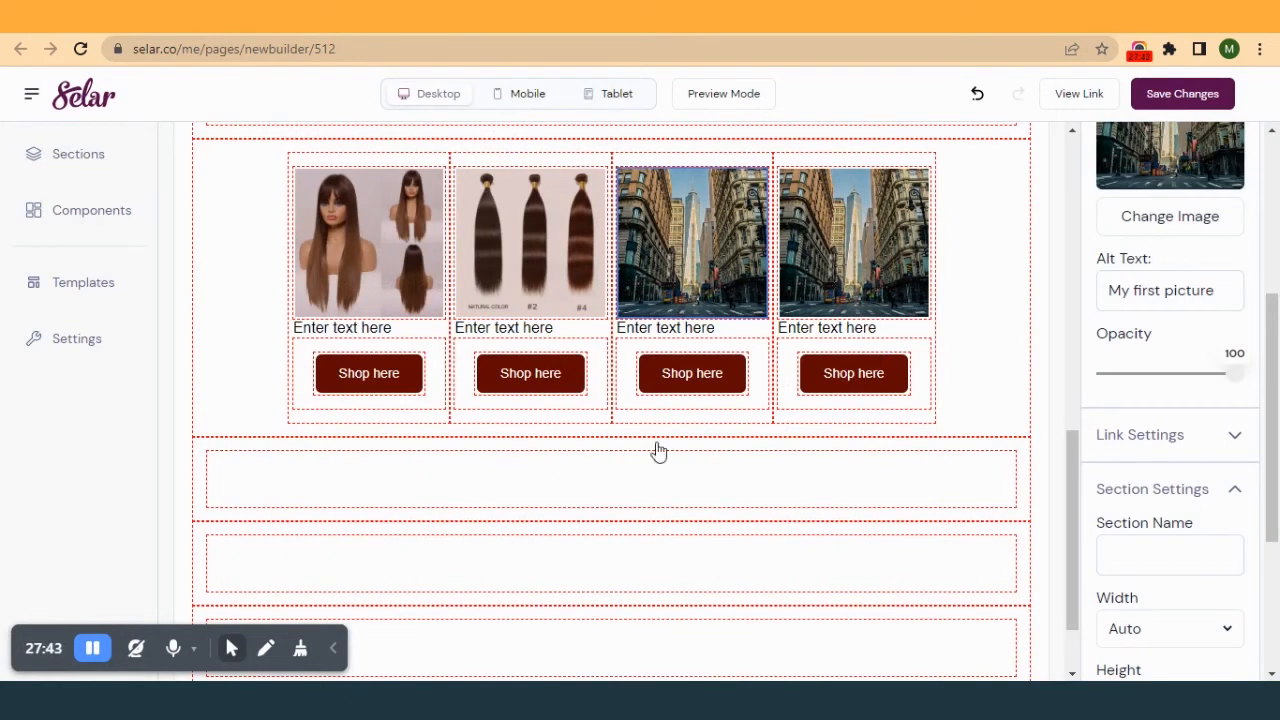
scroll(338, 440, down, 2)
scroll(338, 443, down, 3)
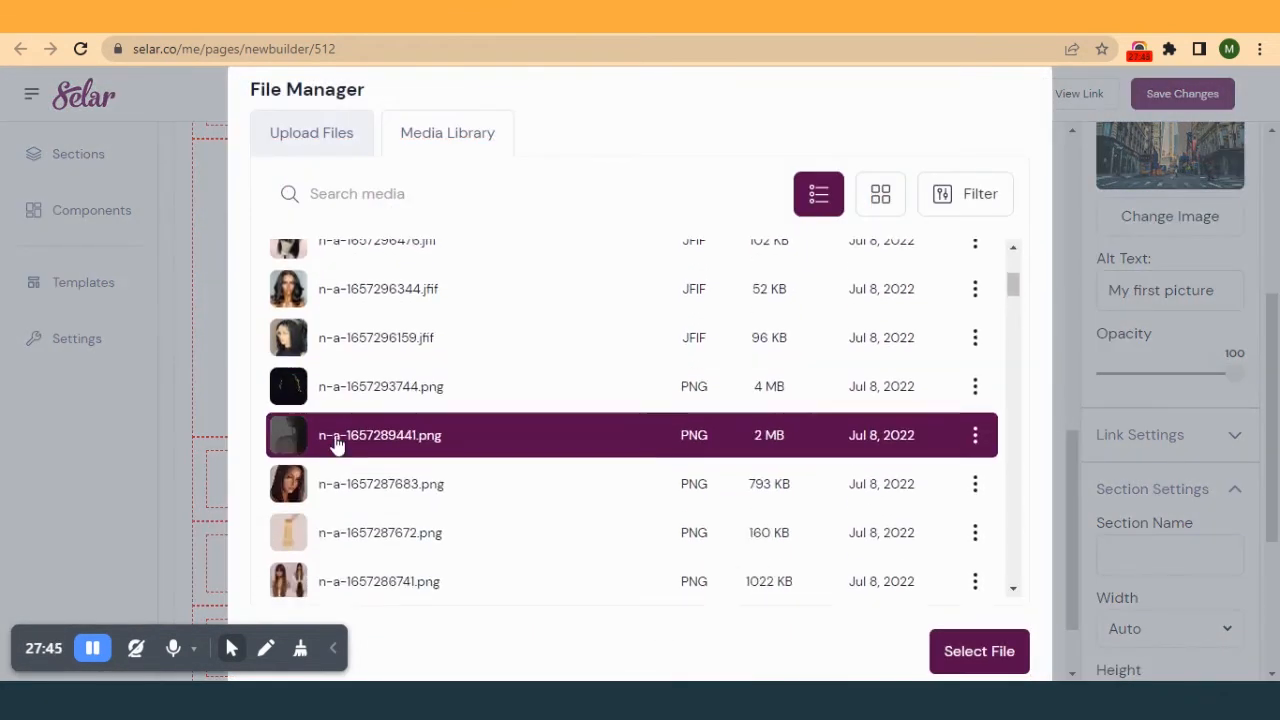
click(400, 302)
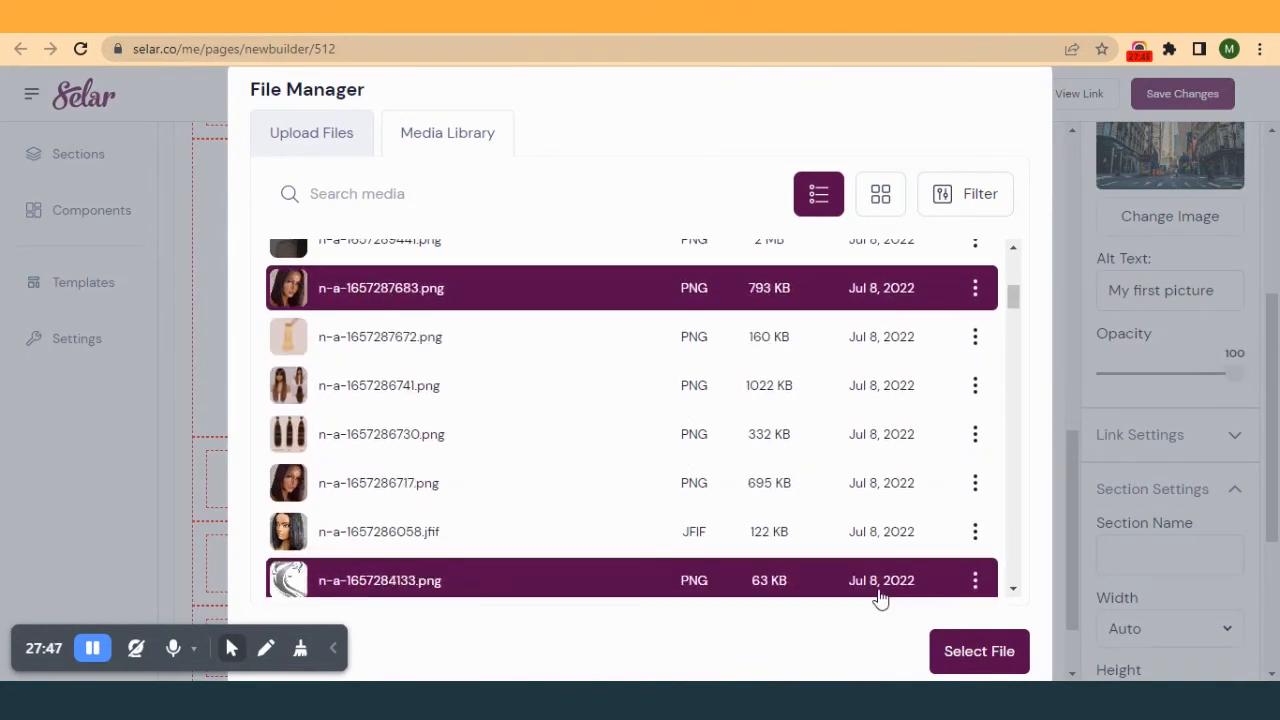
click(965, 651)
- Replace the fourth card's placeholder image with the blonde hair picture n-a-1657287672.png from the media library
click(839, 205)
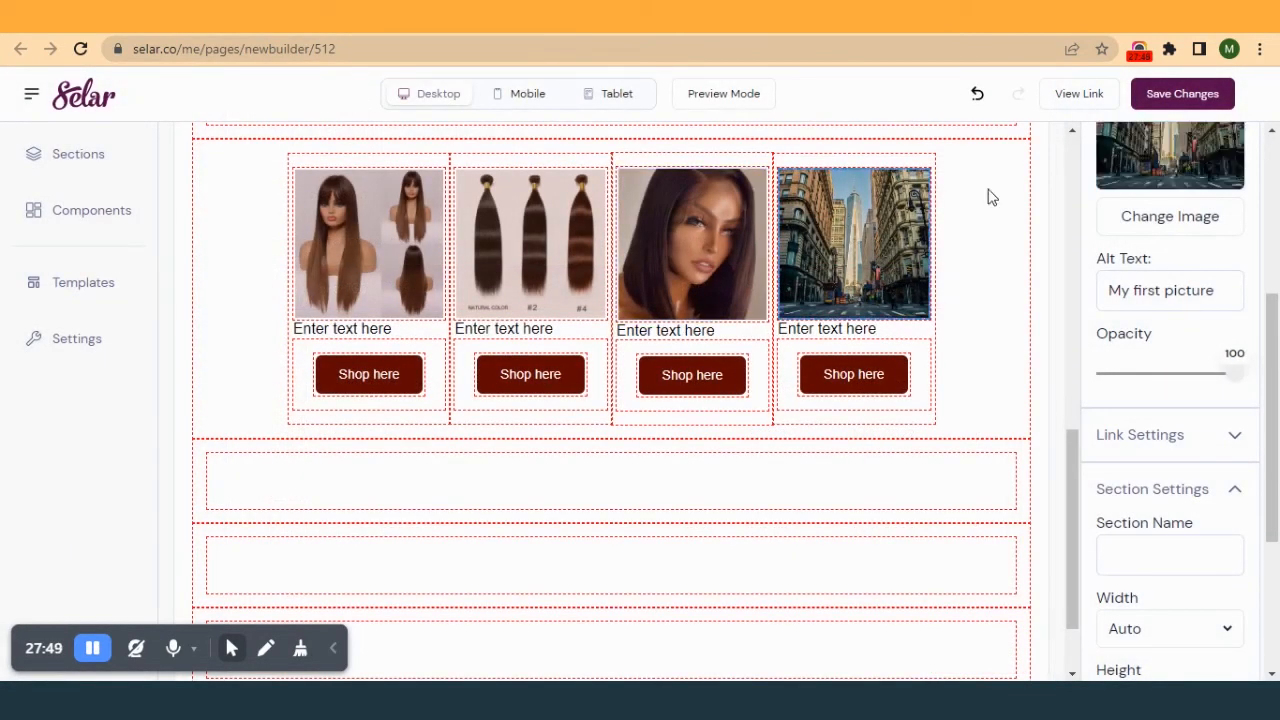
click(1191, 222)
scroll(374, 457, down, 5)
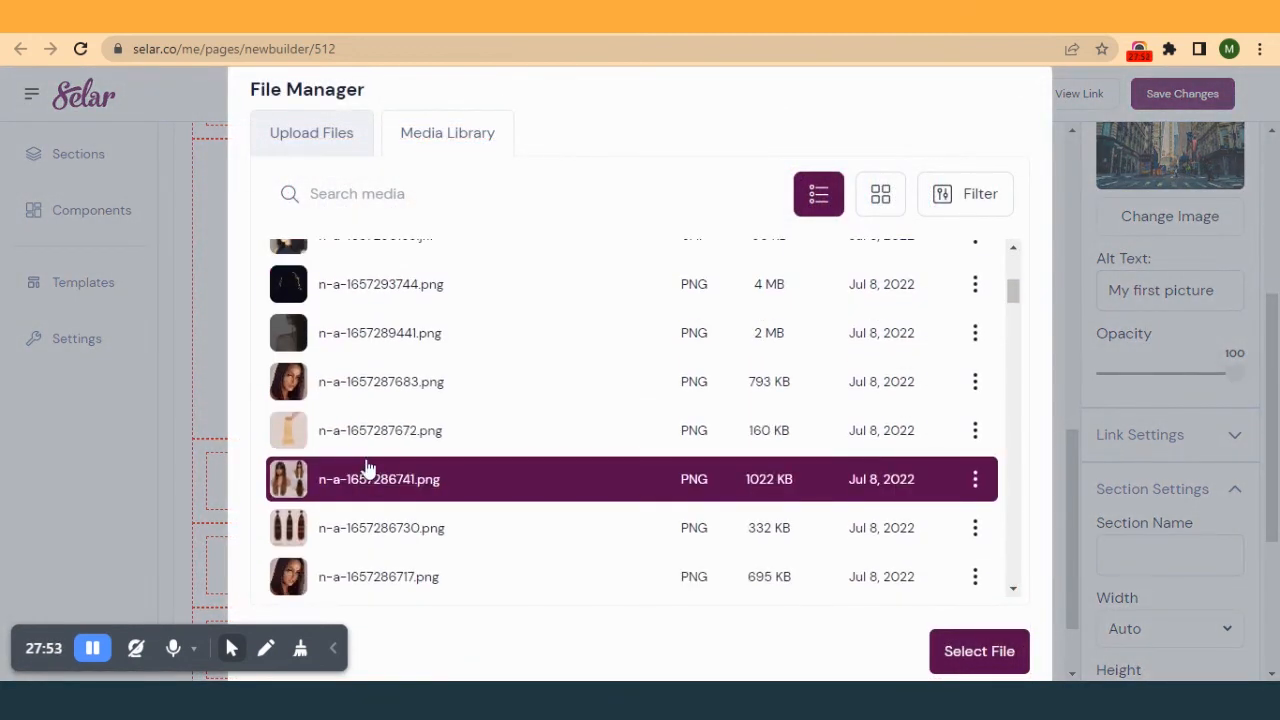
click(372, 440)
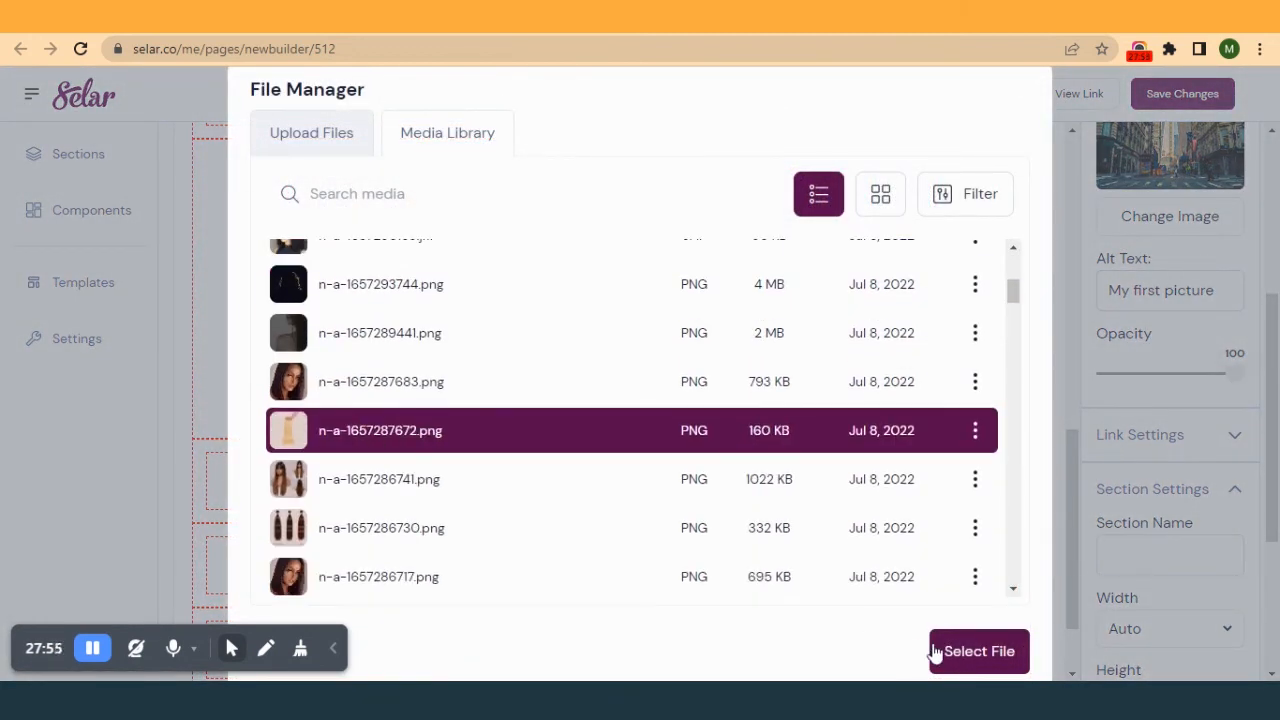
click(970, 651)
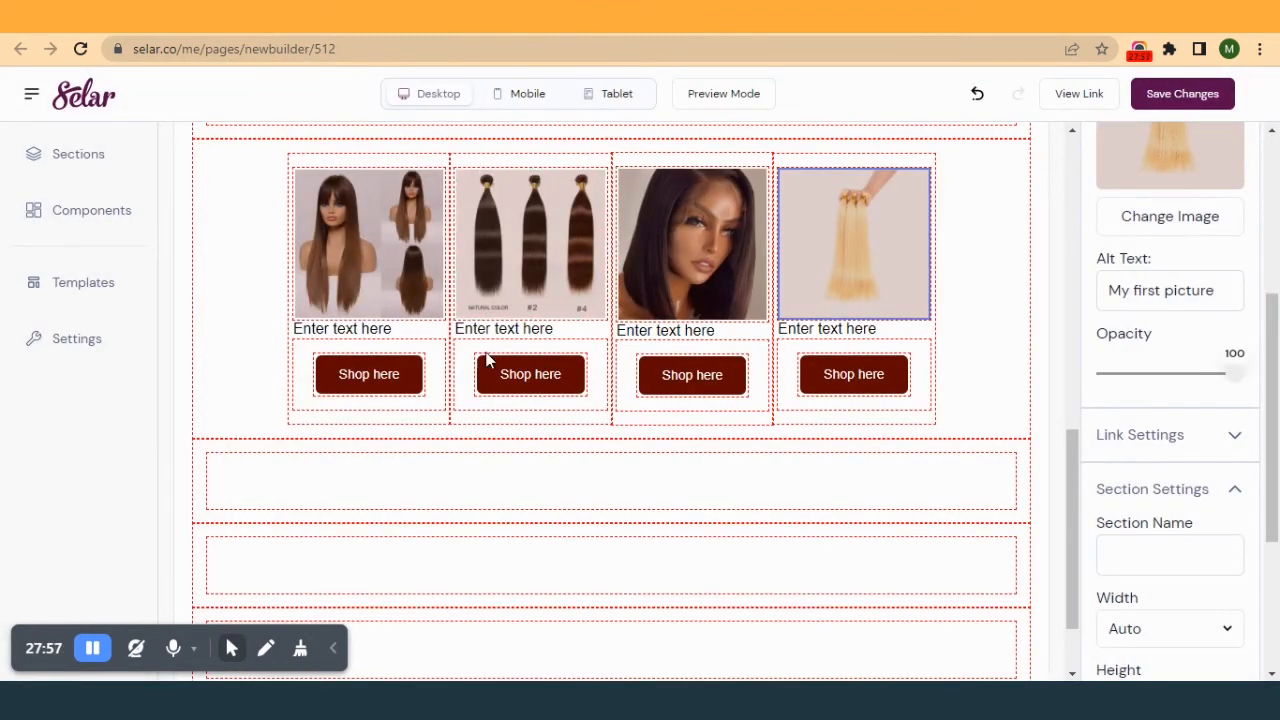
- Following the published beauty page, set the first card's caption to "Wigs" and centre it
click(250, 17)
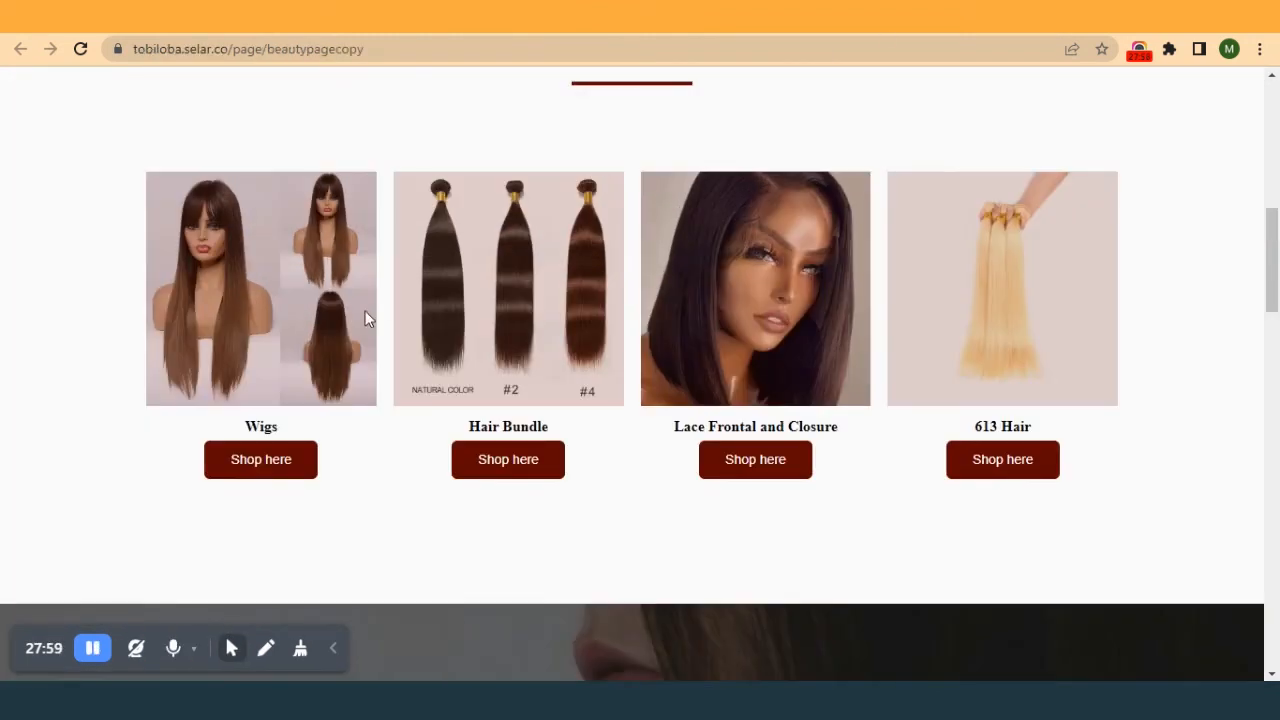
drag(286, 433, 229, 432)
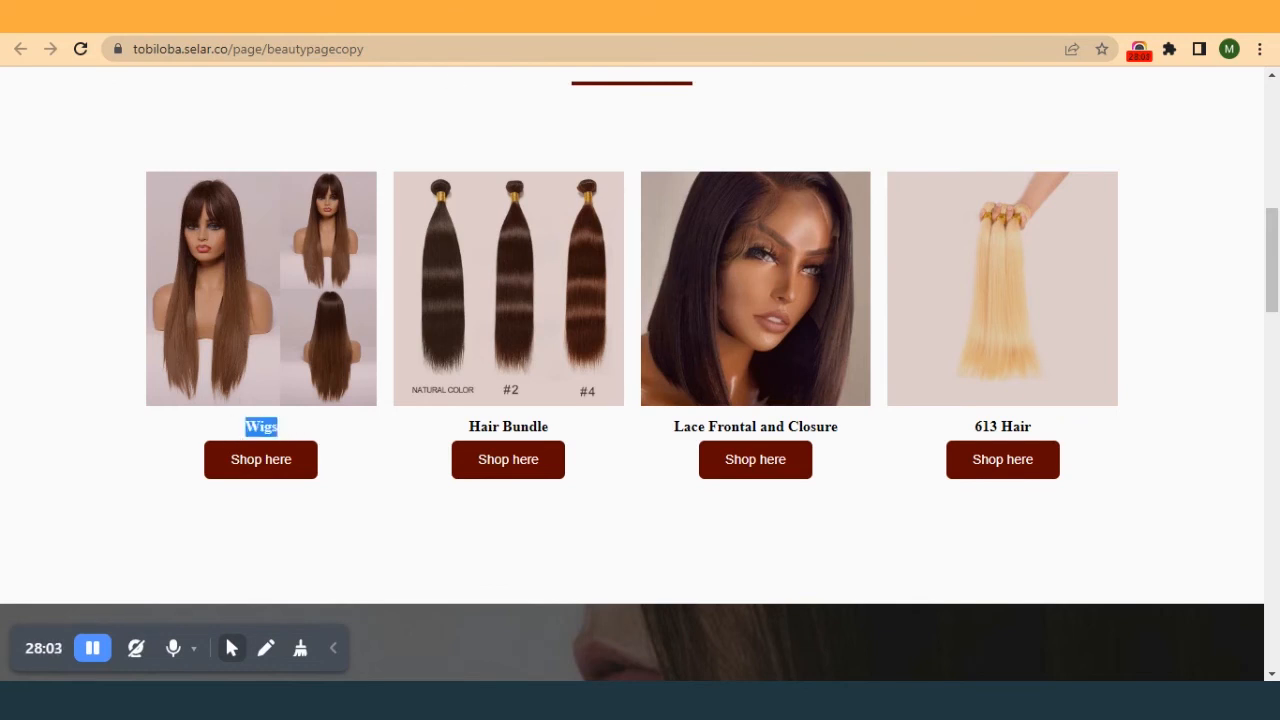
click(640, 17)
click(413, 328)
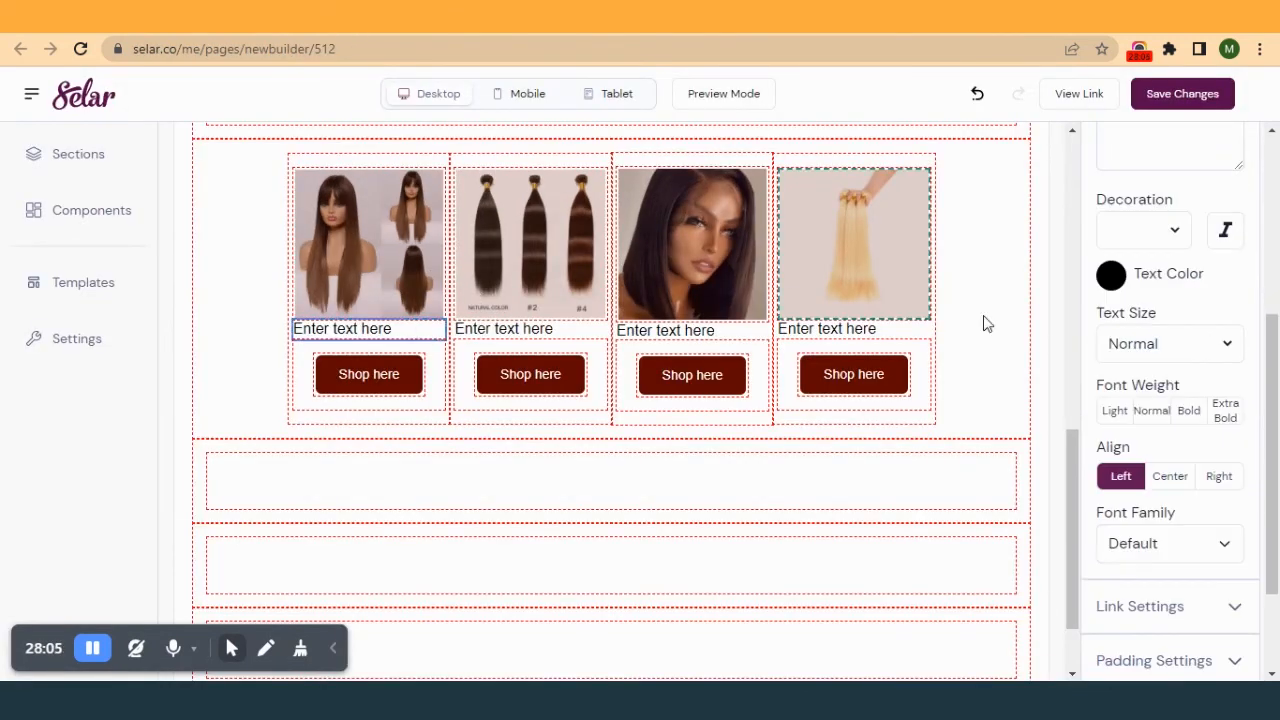
scroll(1163, 260, up, 3)
double_click(1166, 270)
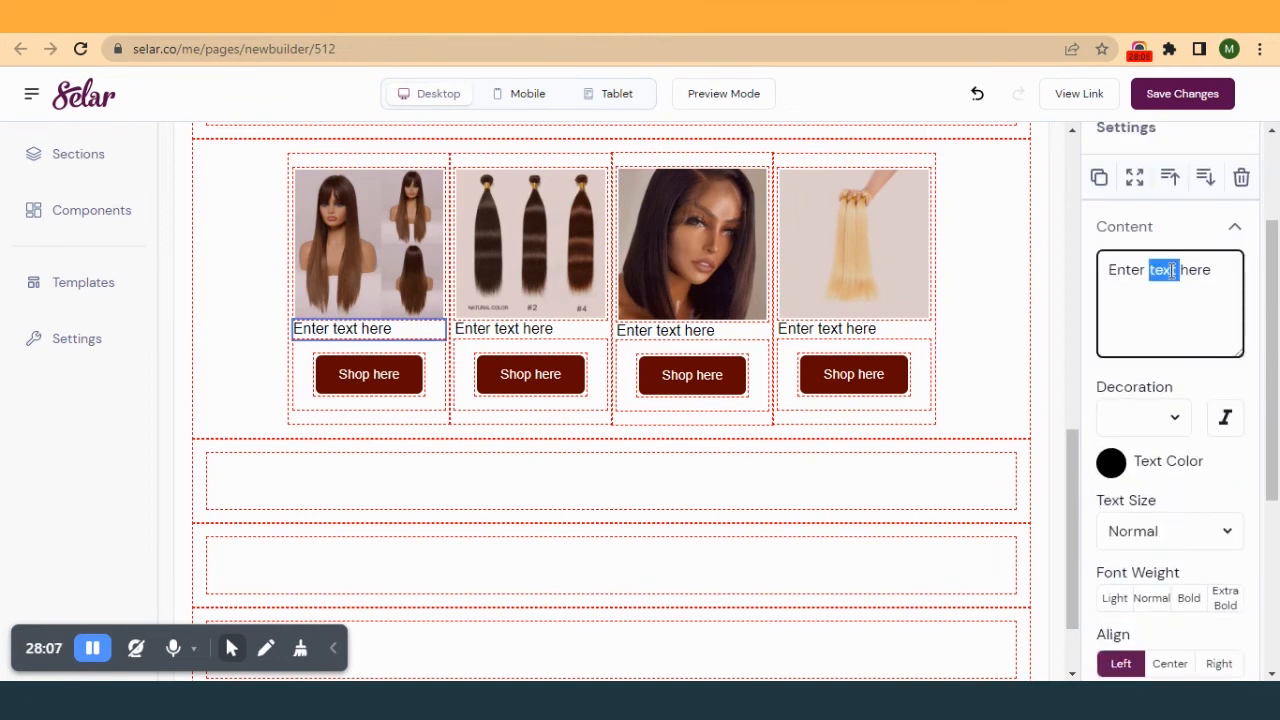
triple_click(1172, 270)
text(Wigs)
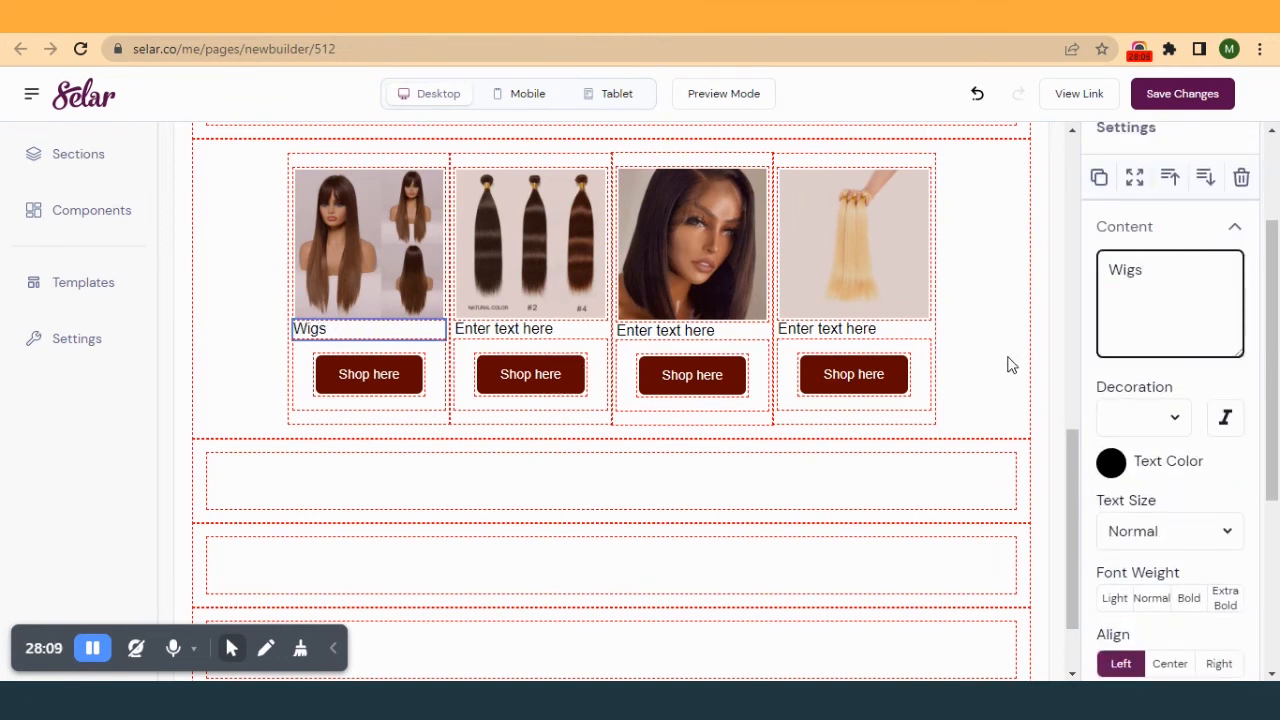
click(1168, 664)
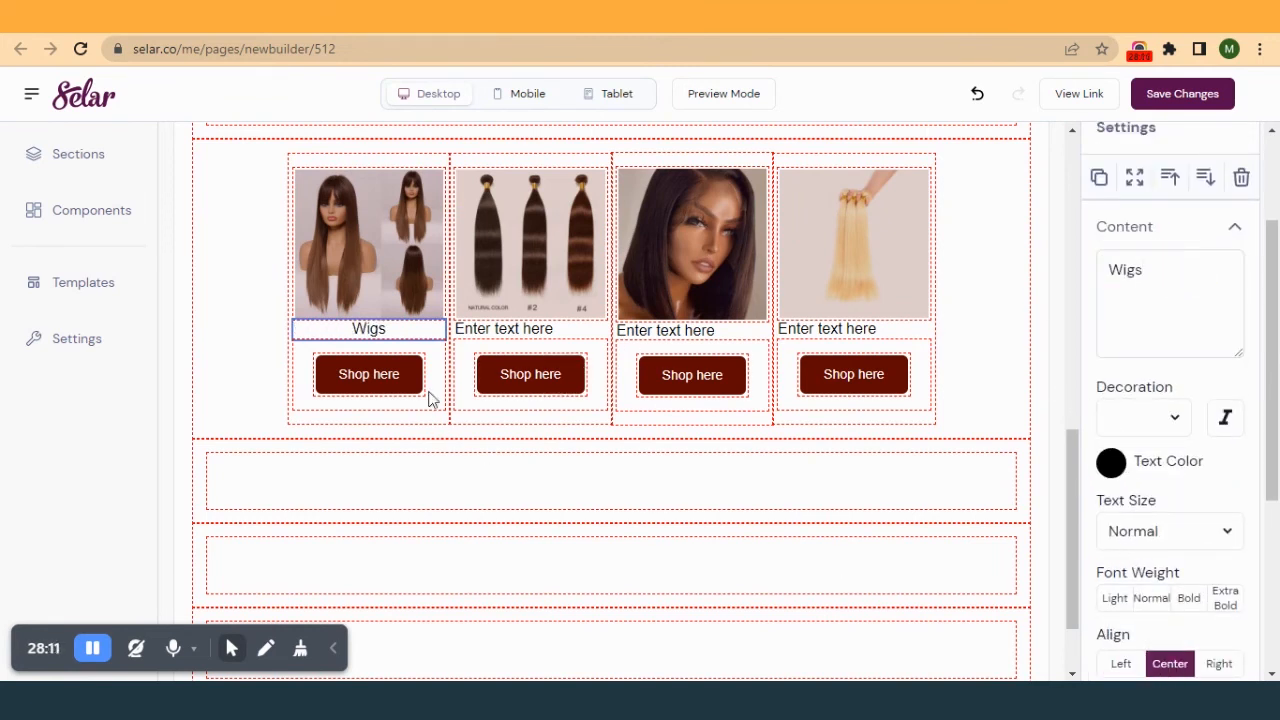
- Replace the second card's placeholder caption with "Hair Bundle" and centre it
click(558, 328)
triple_click(1196, 270)
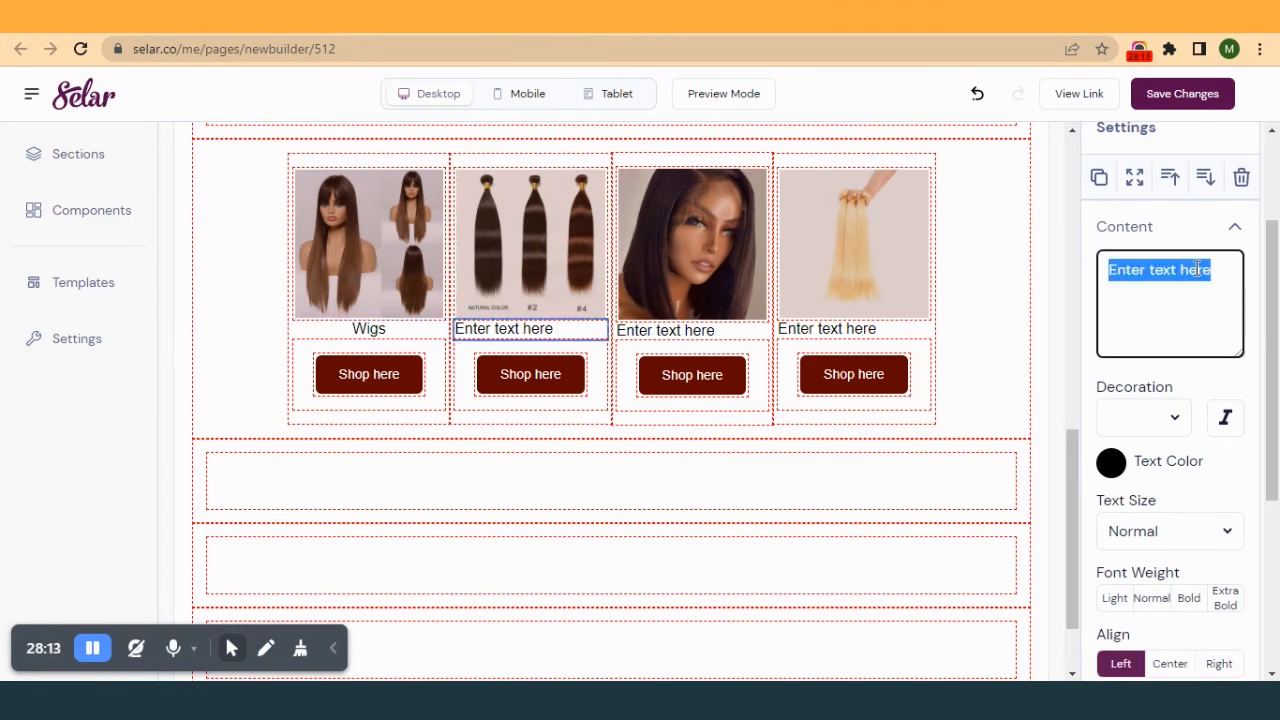
text(Hair Bundle)
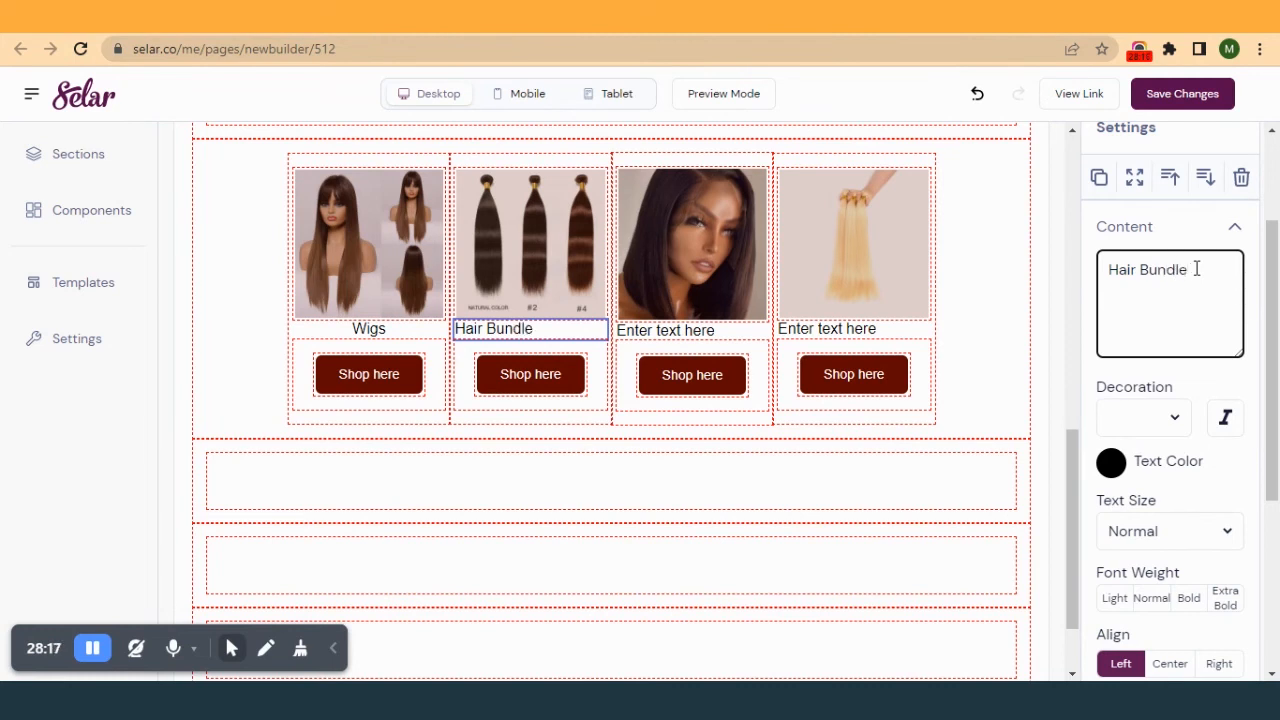
click(1166, 668)
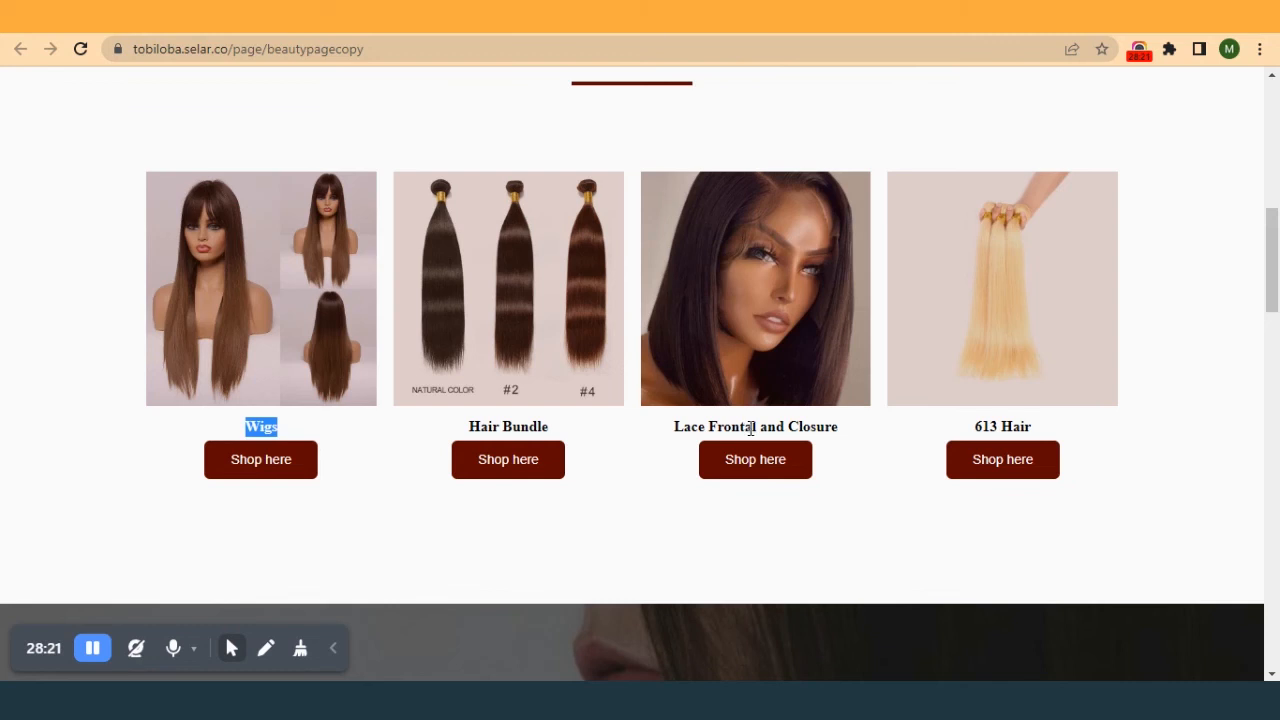
- Copy "Lace Frontal and Closure" from the published beauty page into the third card's caption and centre it
drag(857, 426, 678, 443)
key(ctrl+c)
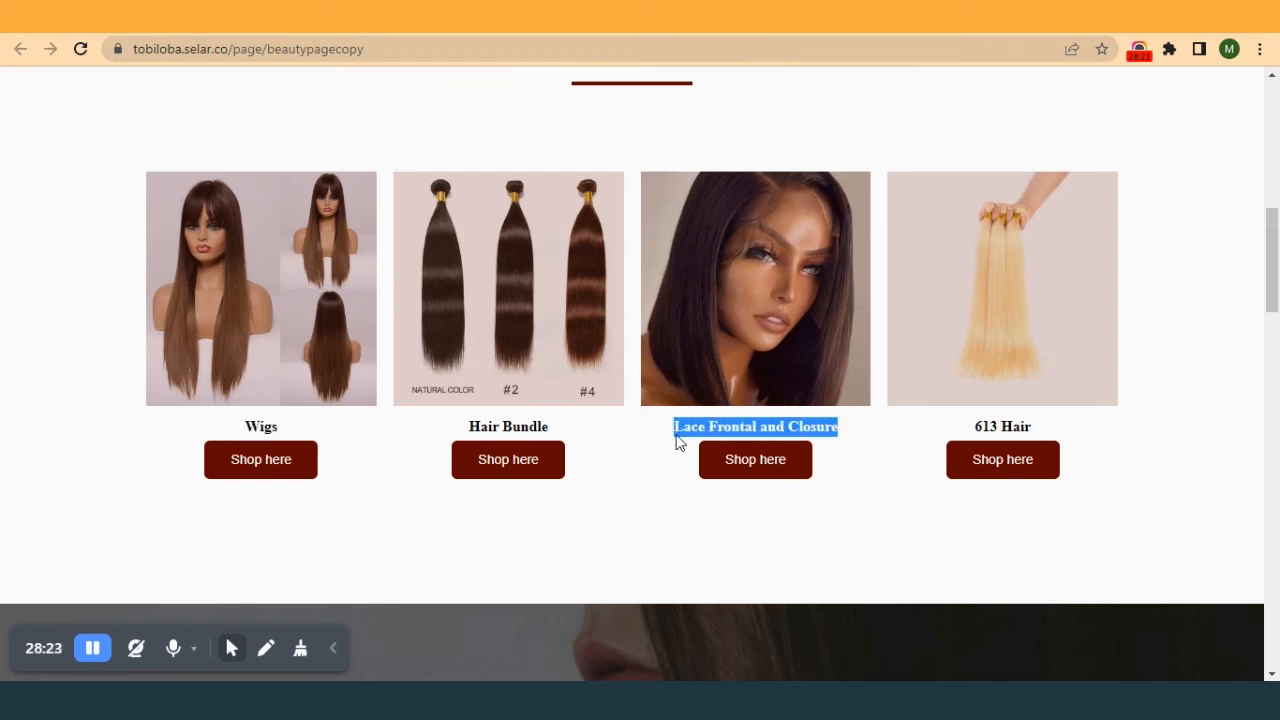
click(440, 17)
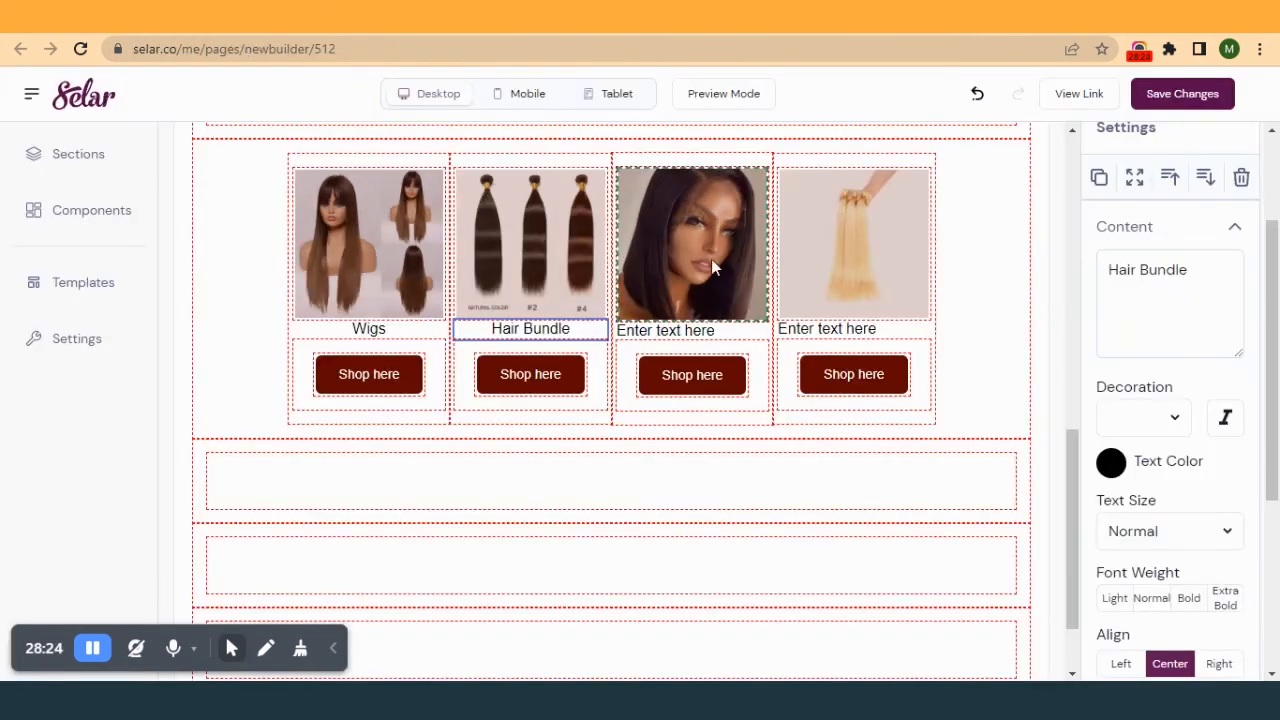
click(755, 335)
triple_click(1183, 268)
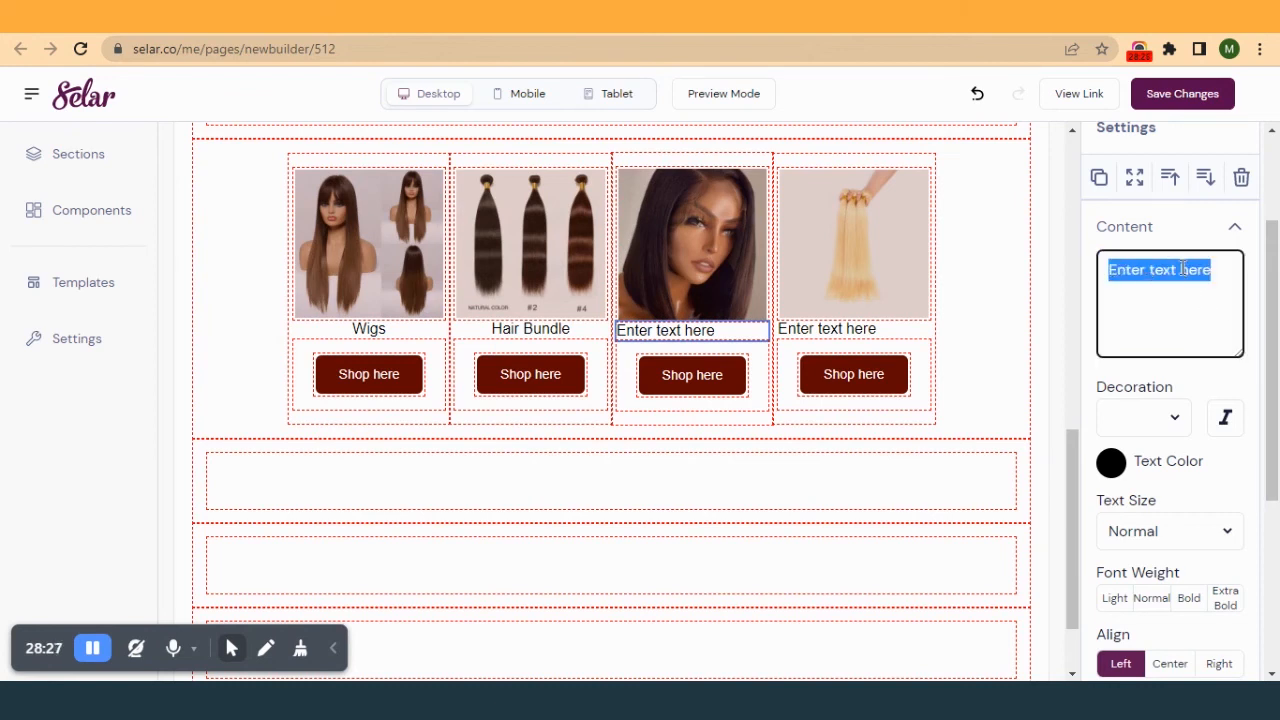
key(ctrl+v)
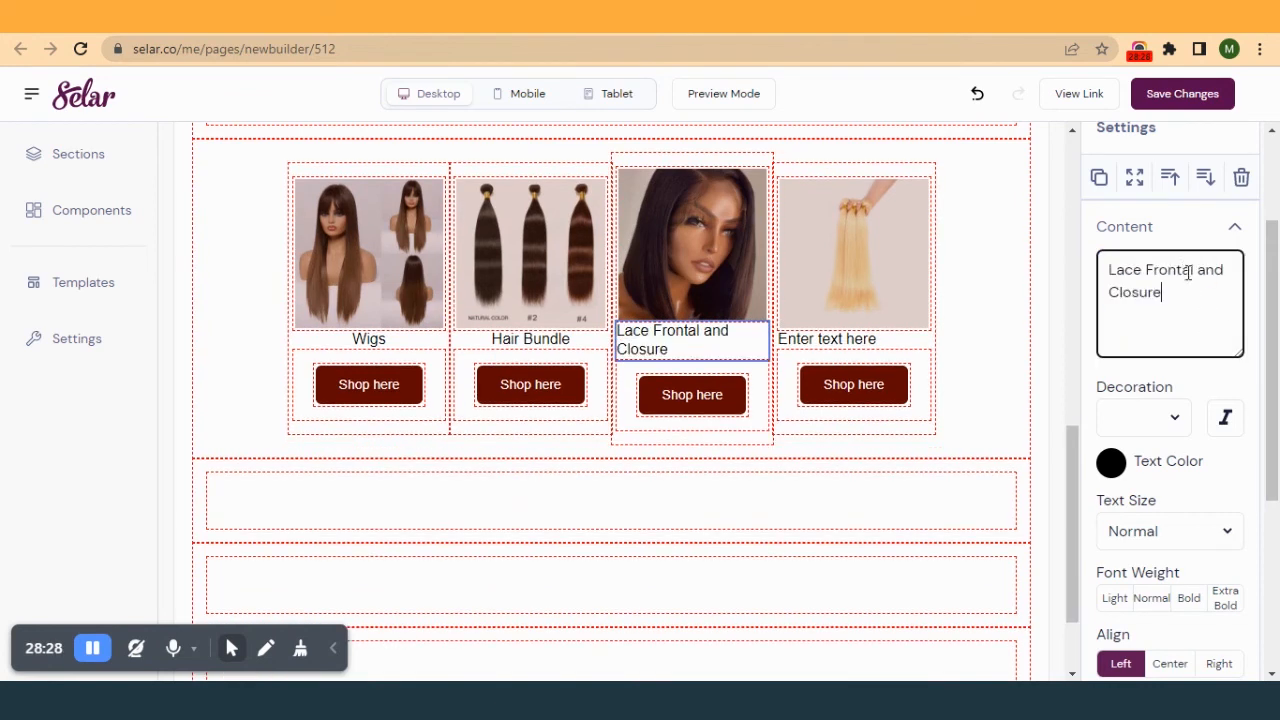
click(1168, 663)
- Copy "613 Hair" from the published beauty page into the fourth card's caption and centre it
click(912, 18)
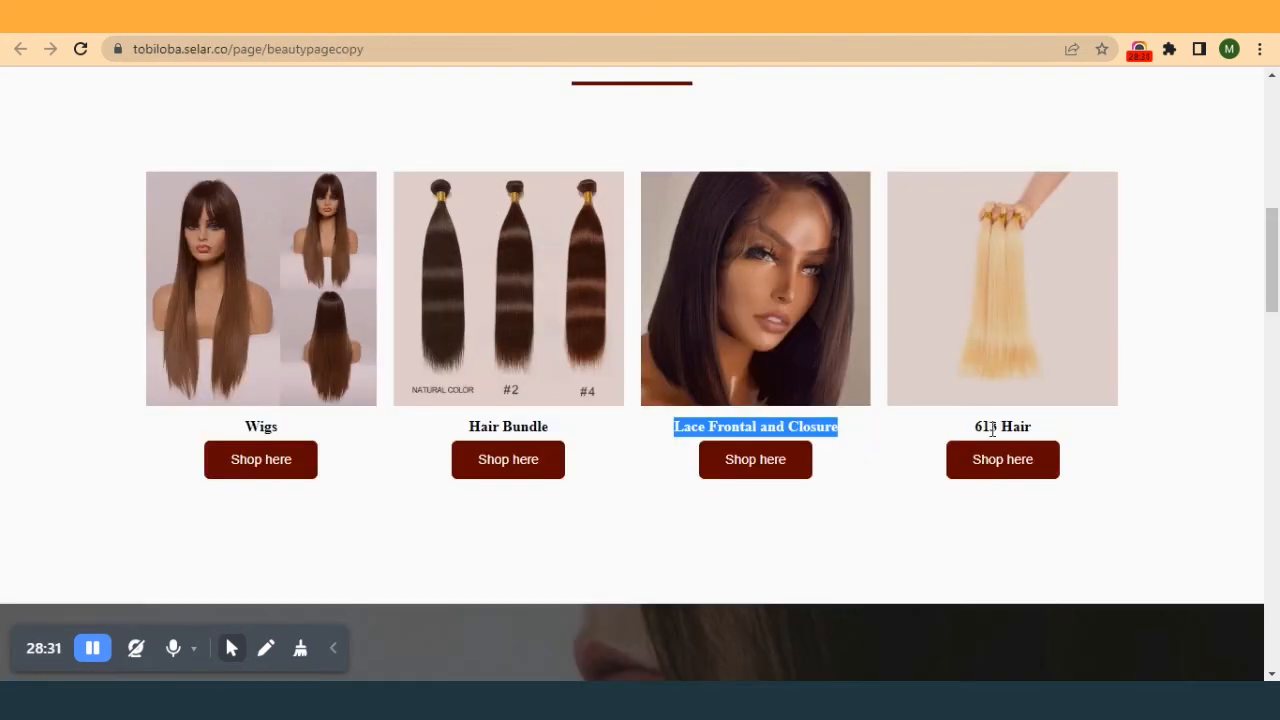
drag(1060, 432, 979, 428)
key(ctrl+c)
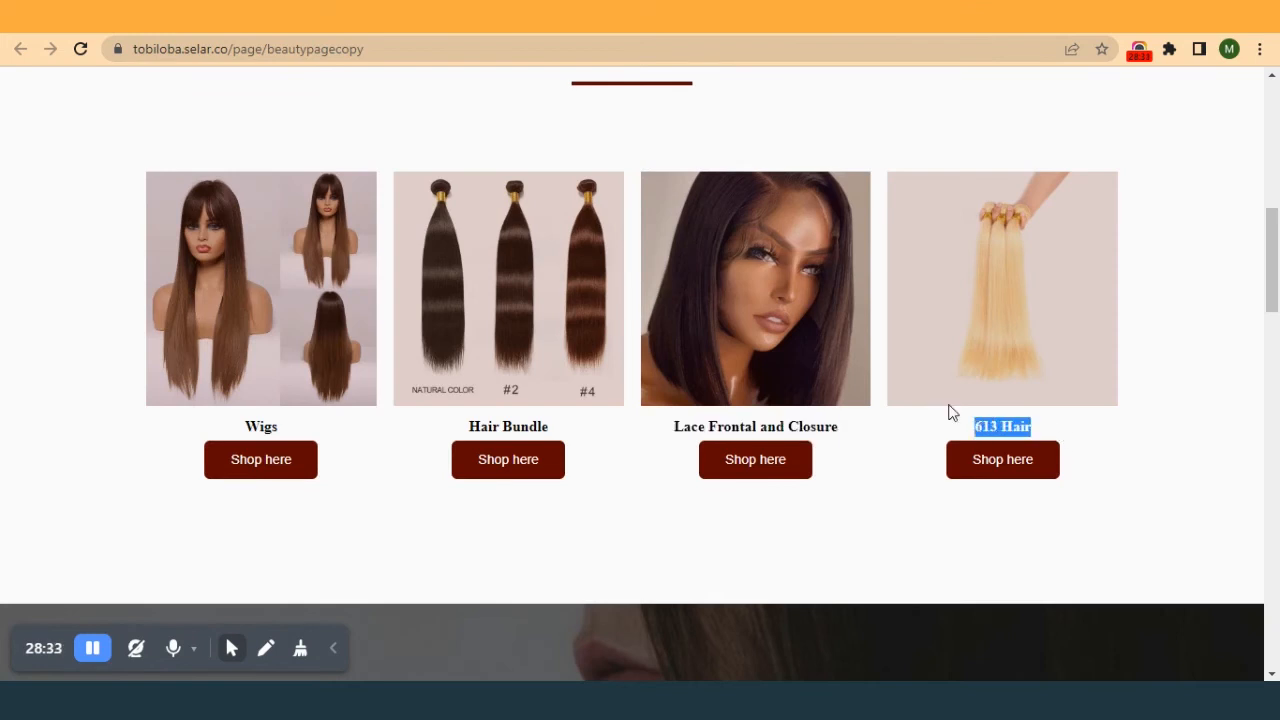
click(440, 18)
click(890, 339)
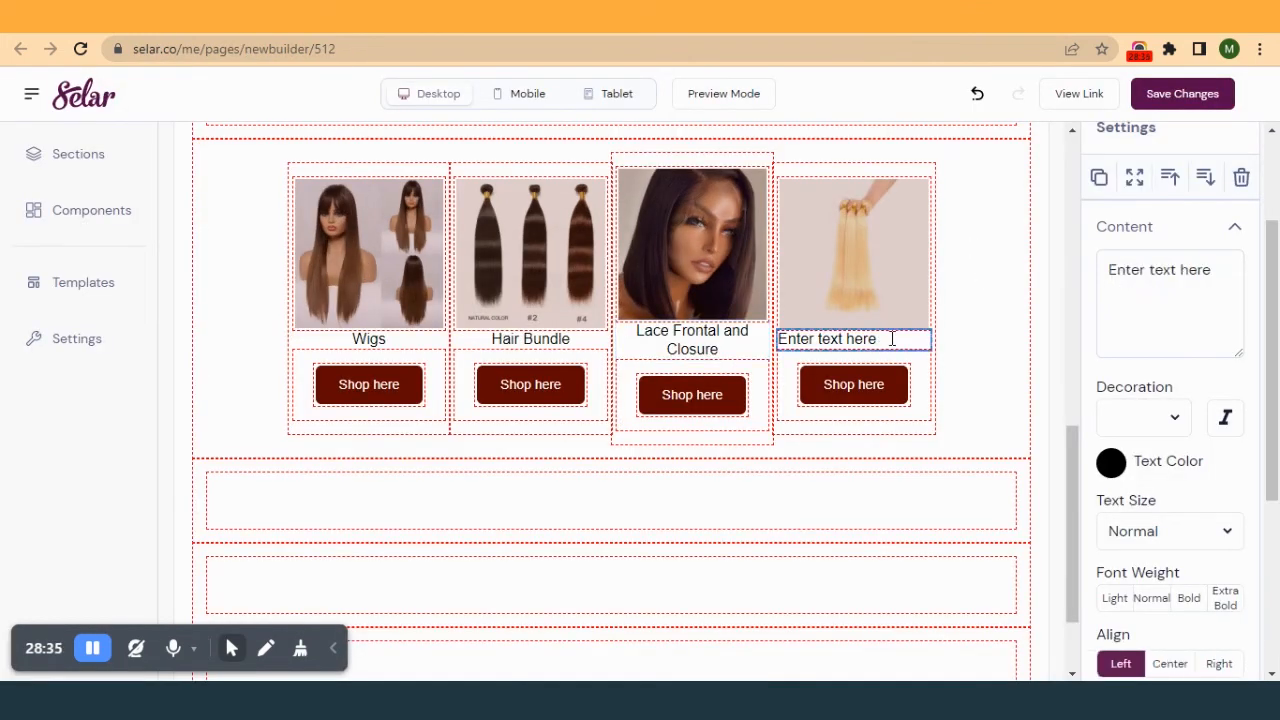
click(1217, 271)
key(ctrl+a)
key(ctrl+v)
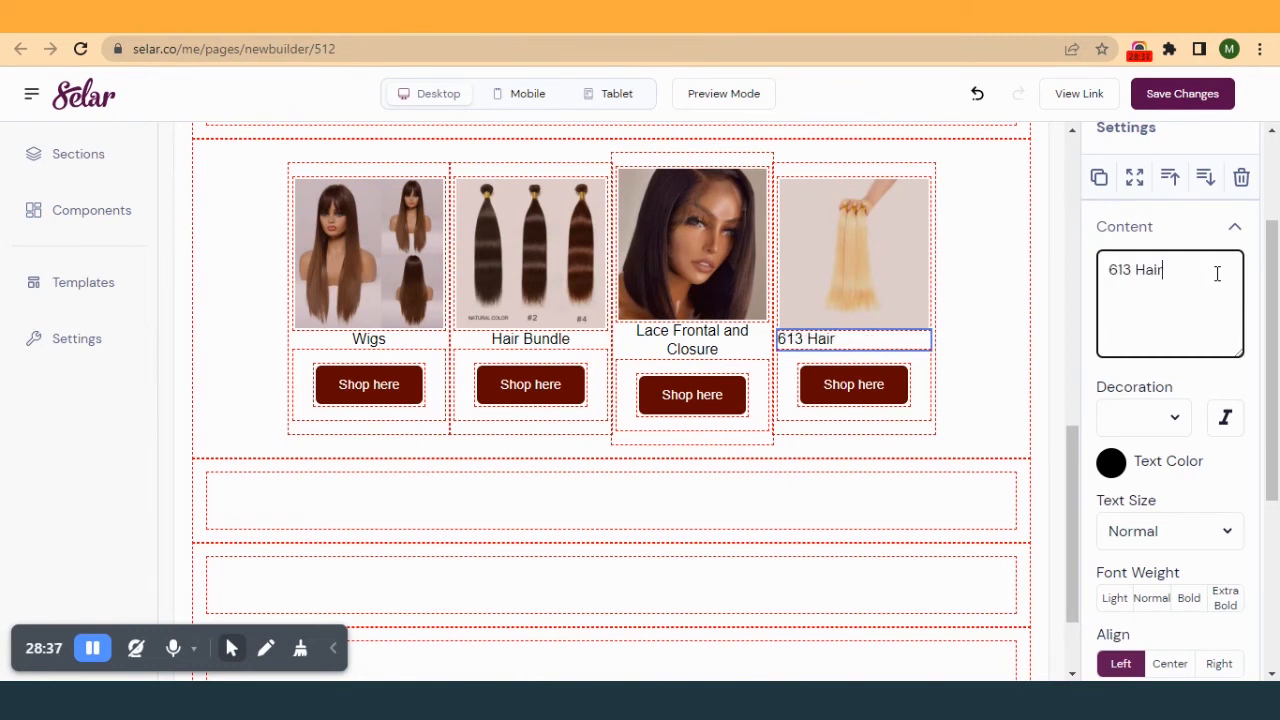
click(1172, 665)
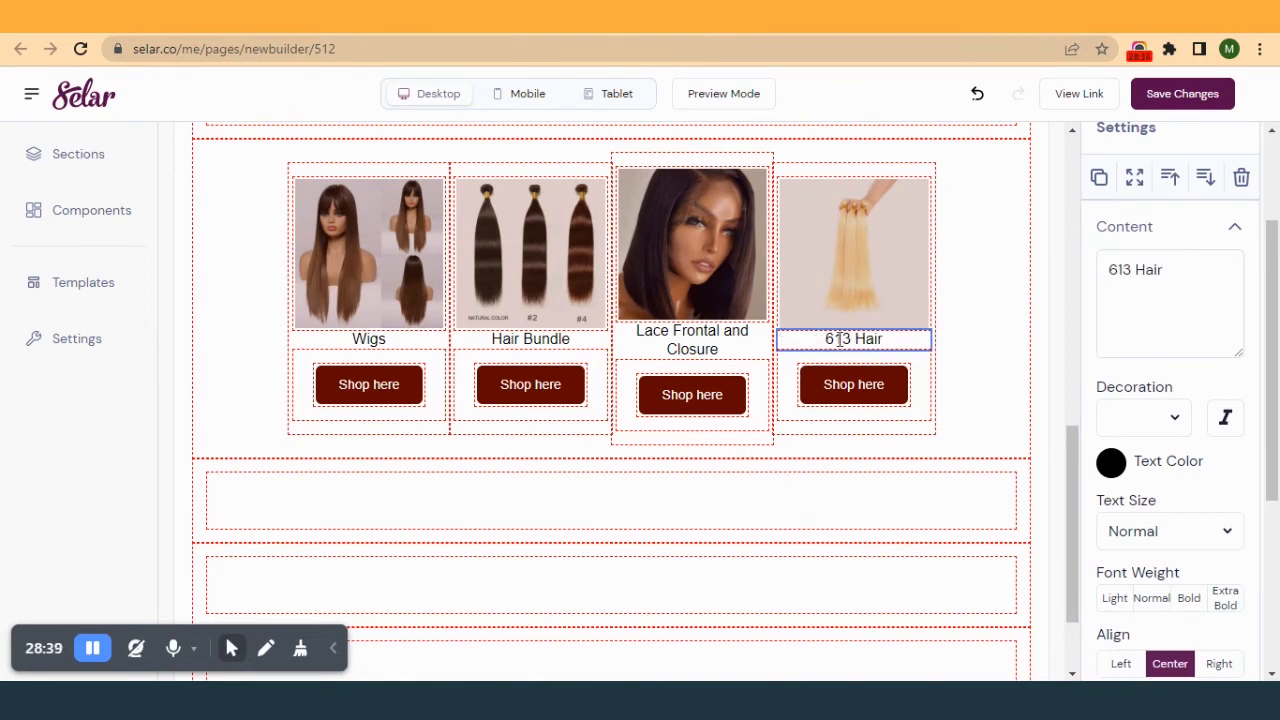
- Check the caption styling on the published page and format the Wigs caption as bold in the Avenir font
key(alt+Tab)
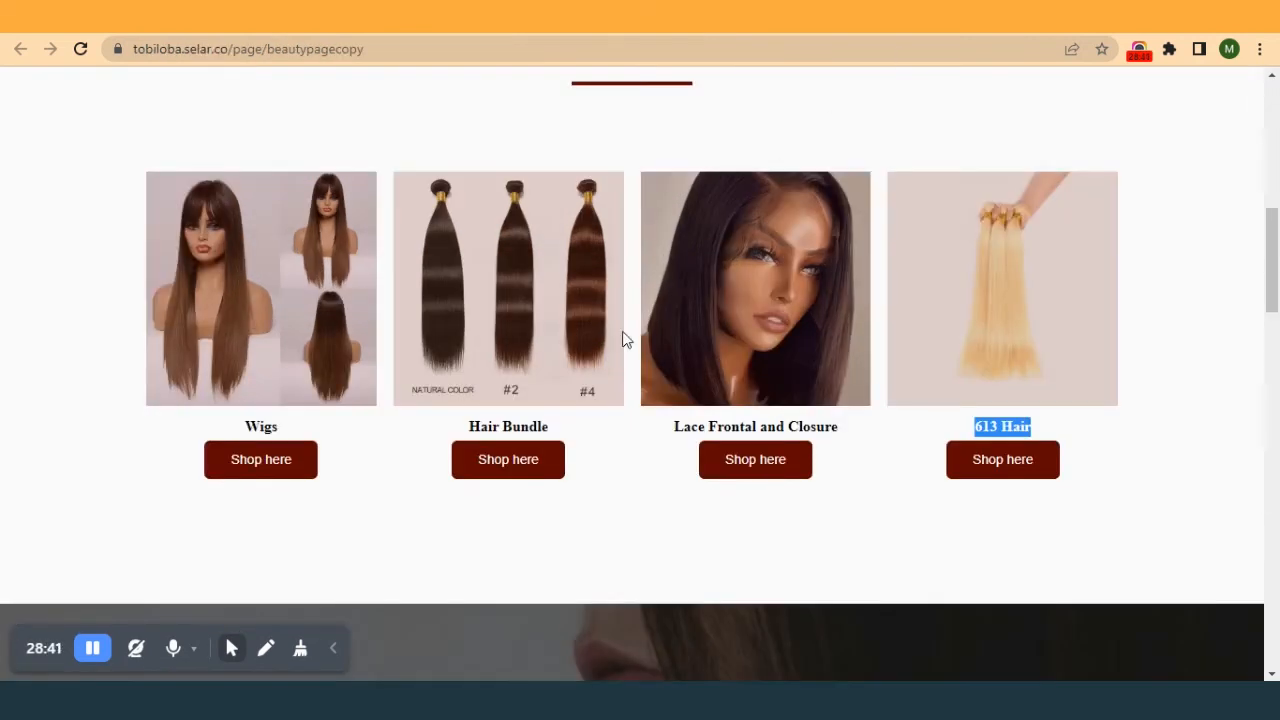
key(alt+Tab)
click(386, 339)
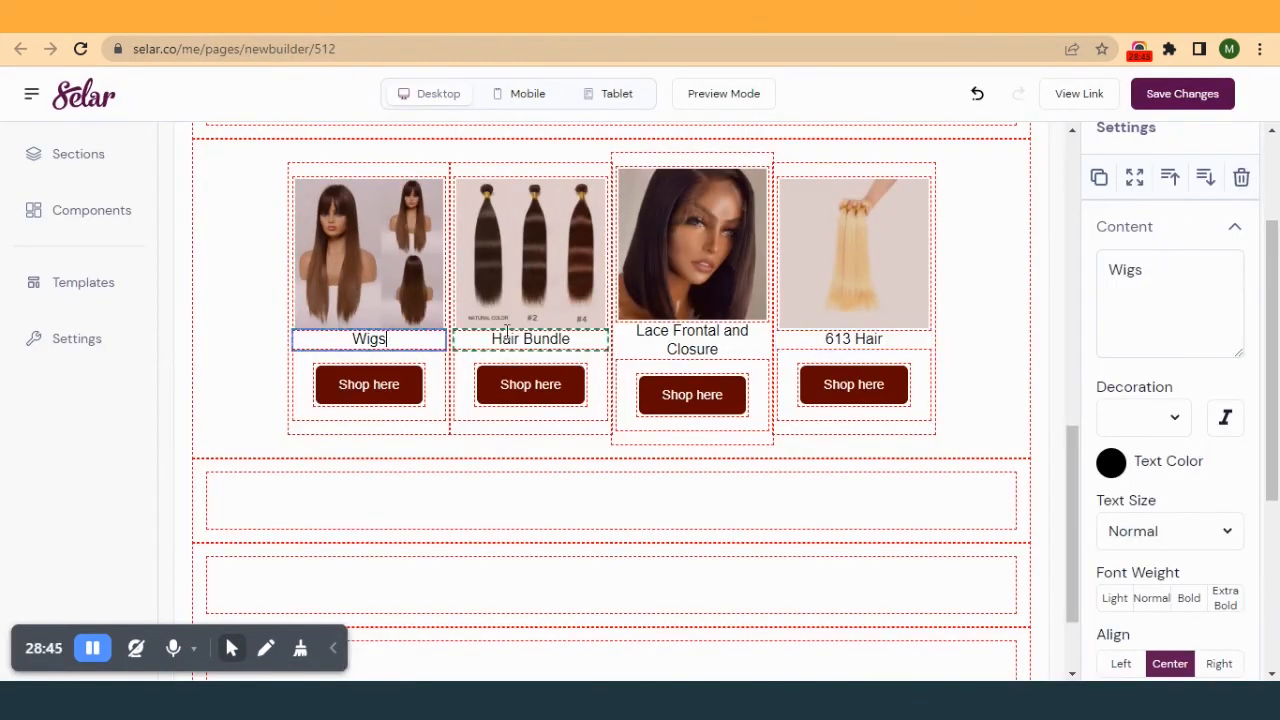
scroll(1166, 423, down, 2)
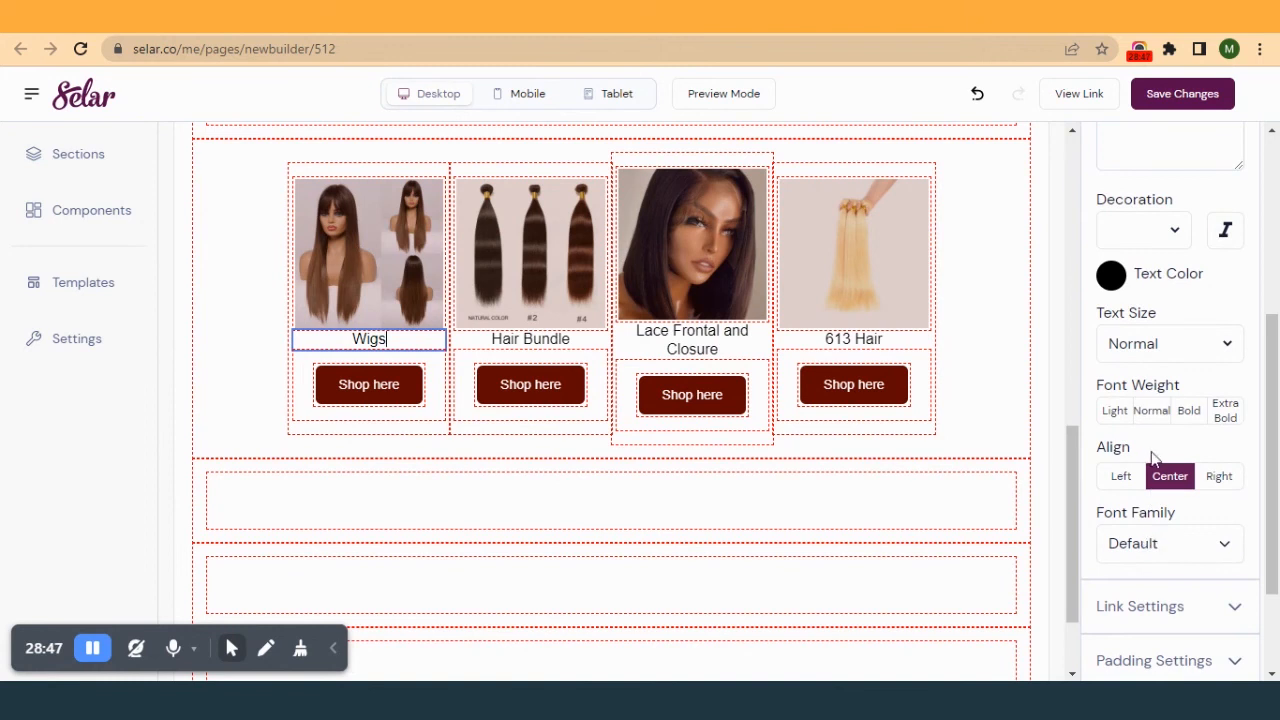
click(1188, 410)
click(1160, 545)
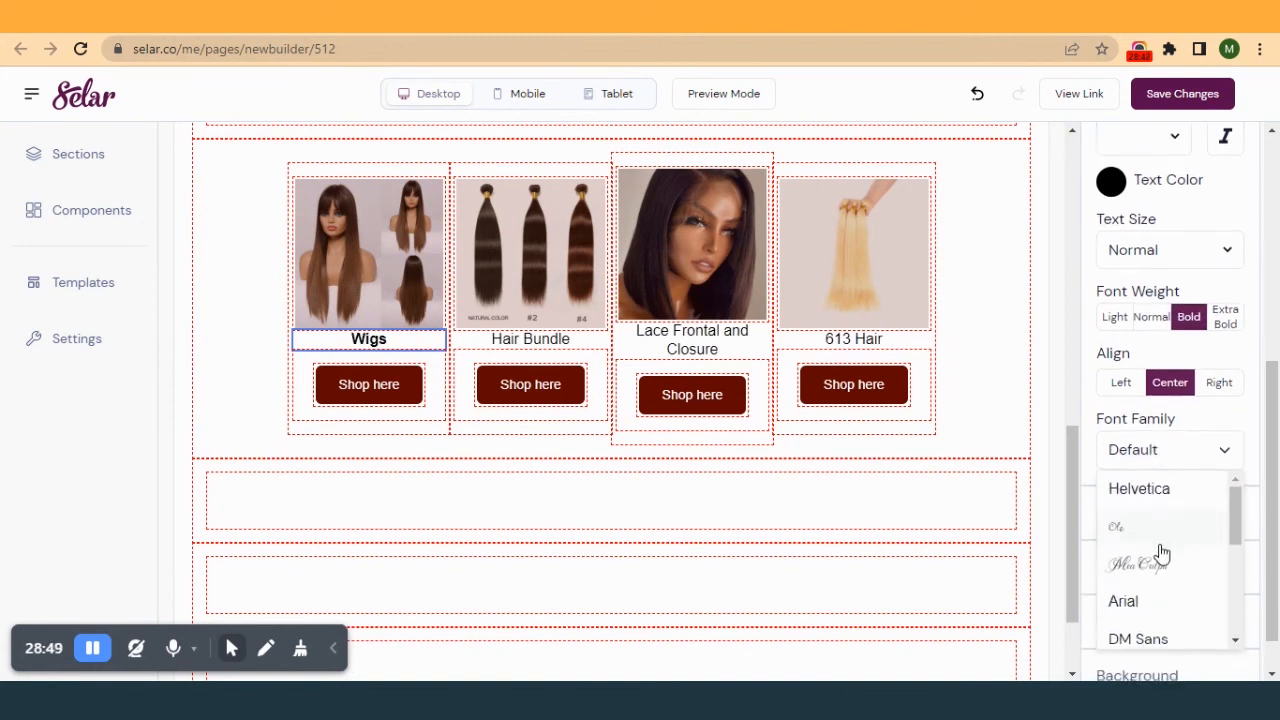
scroll(1131, 497, down, 2)
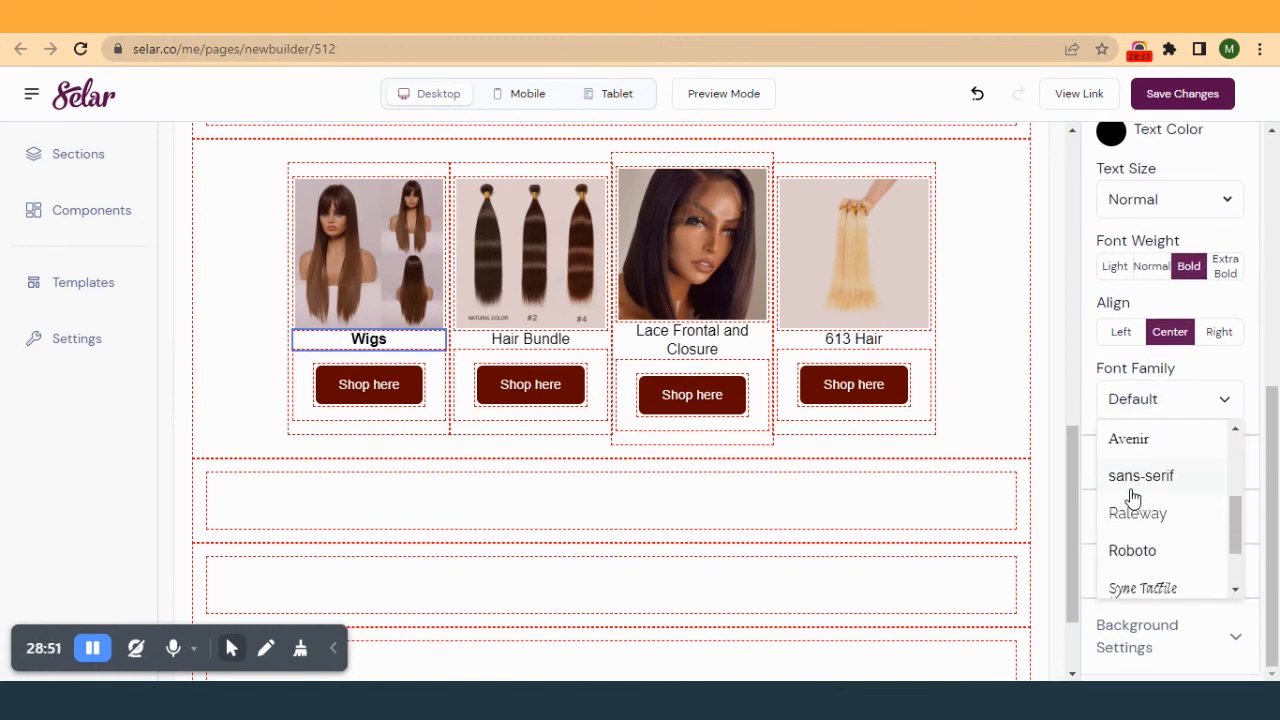
click(1148, 441)
- Set the Hair Bundle caption's font family to Avenir
click(544, 339)
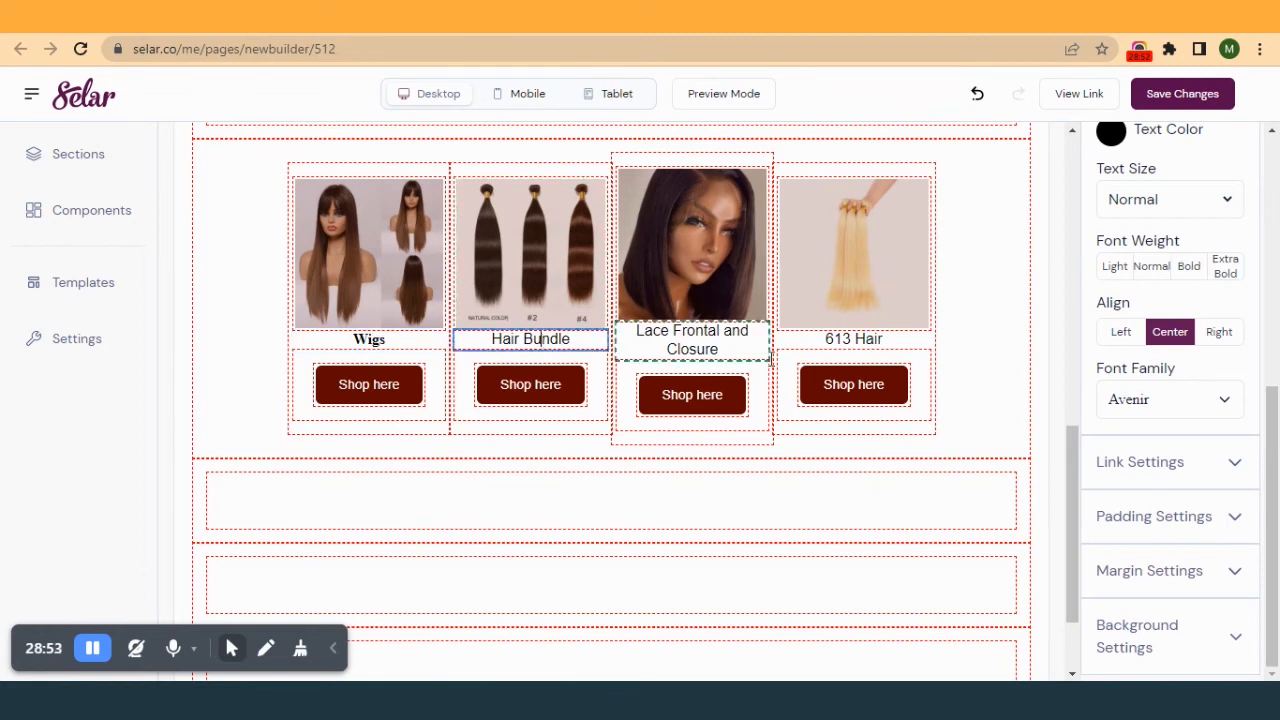
click(1120, 408)
scroll(1137, 545, down, 1)
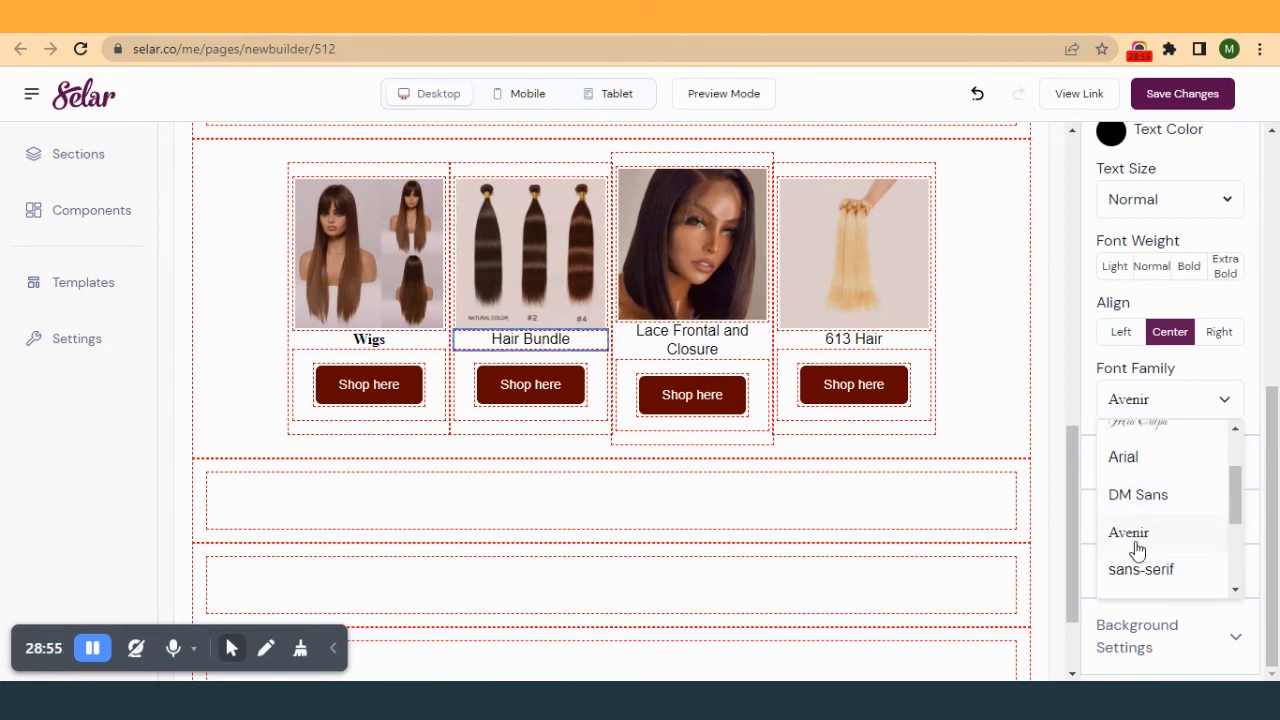
click(1137, 540)
- Format the Lace Frontal and Closure caption as bold in the Avenir font
click(688, 332)
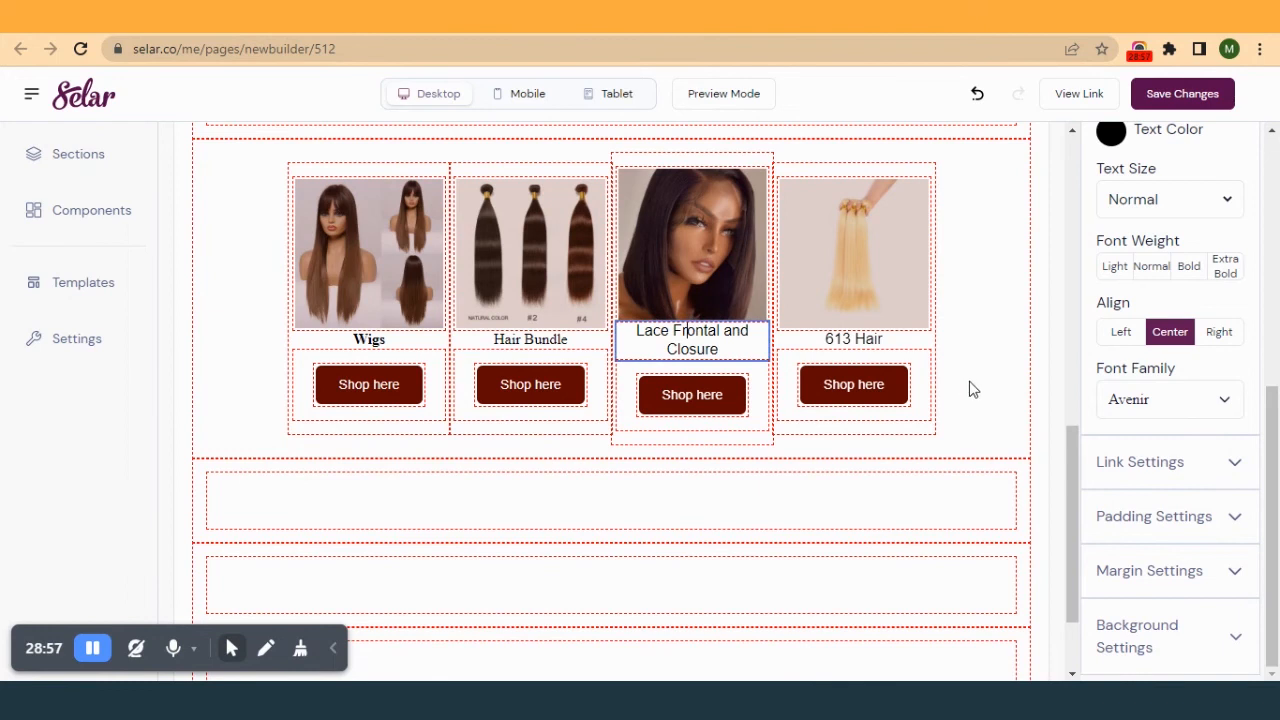
click(1188, 268)
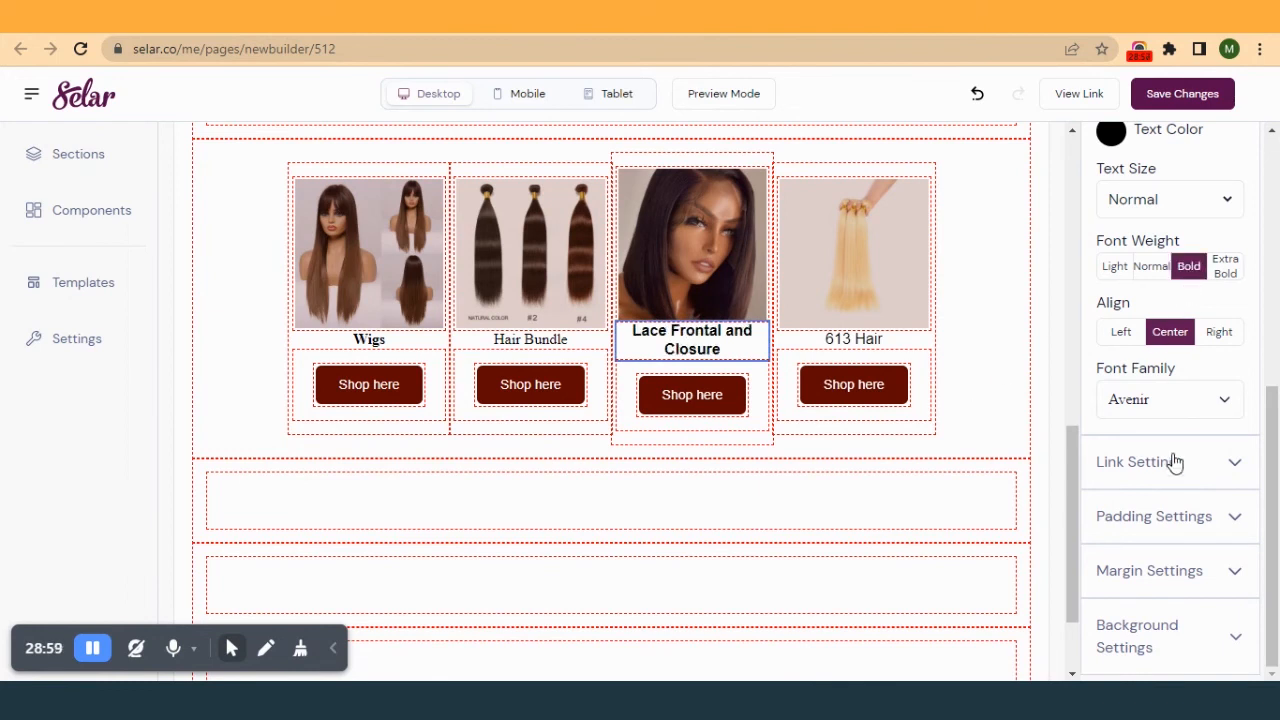
click(1160, 410)
scroll(1153, 540, down, 2)
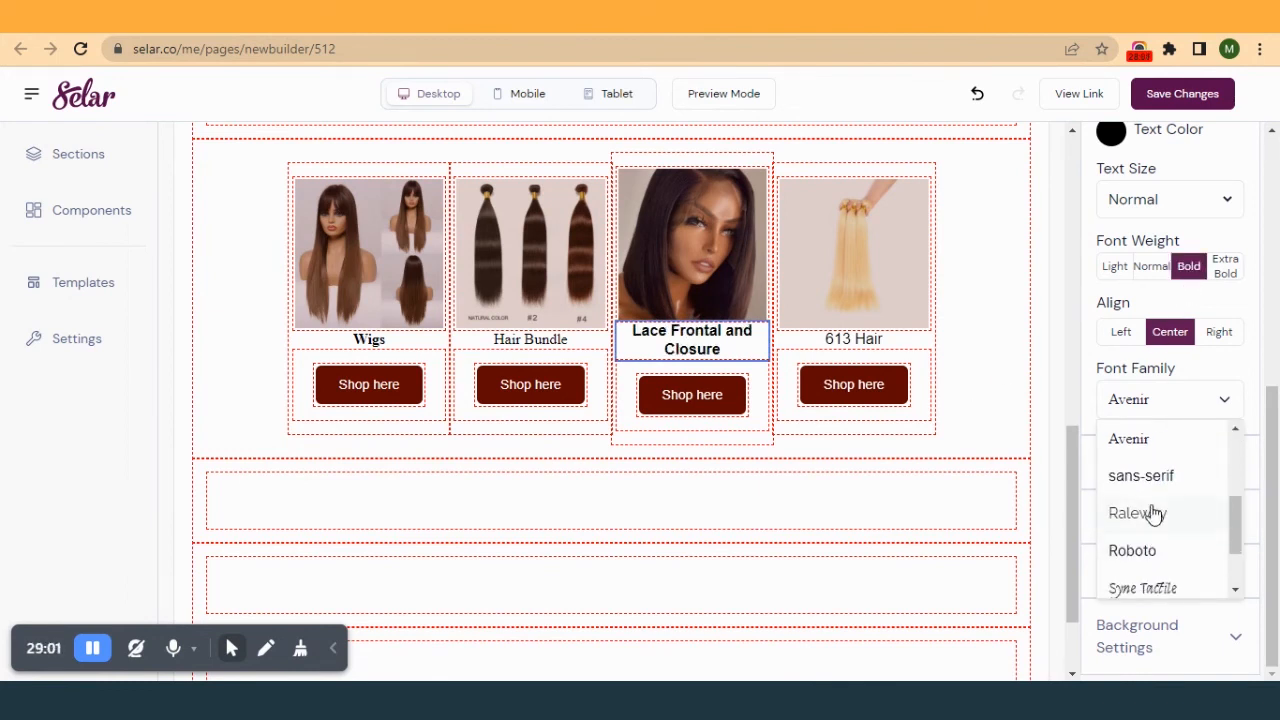
click(1143, 437)
- Format the 613 Hair caption as bold in the Avenir font
click(848, 339)
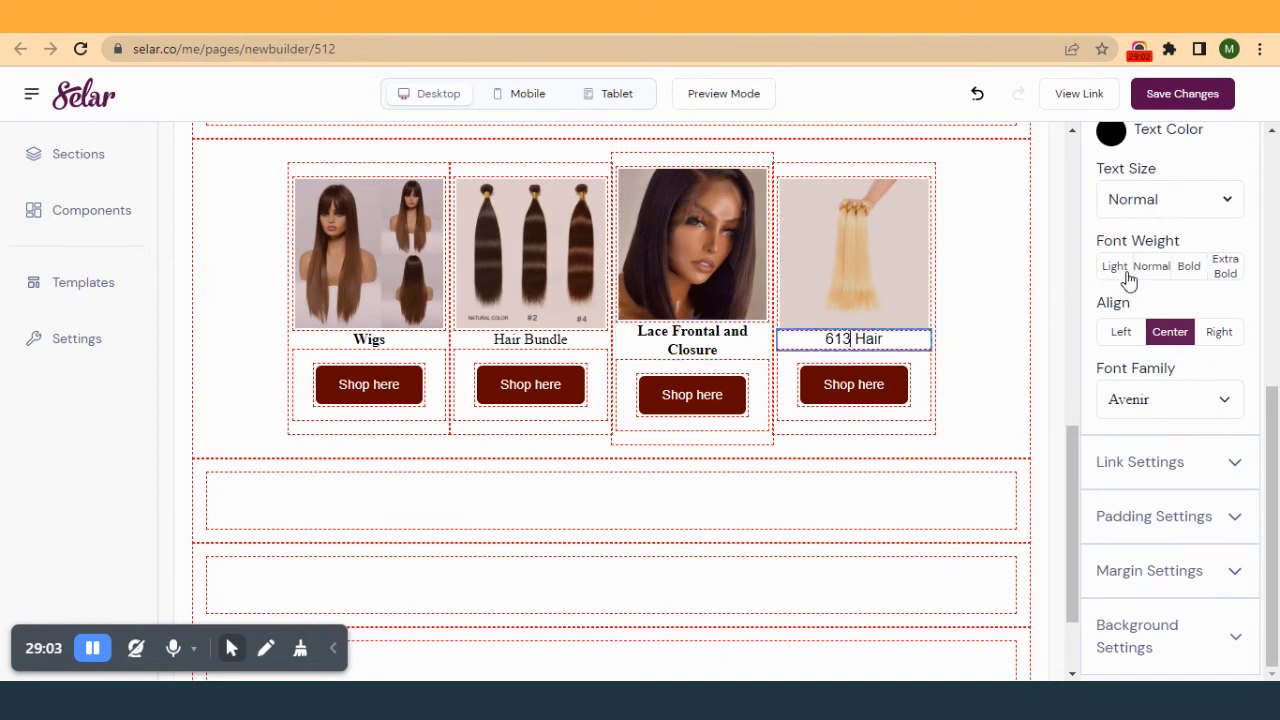
click(1187, 272)
click(1163, 403)
scroll(1151, 486, down, 2)
click(1143, 530)
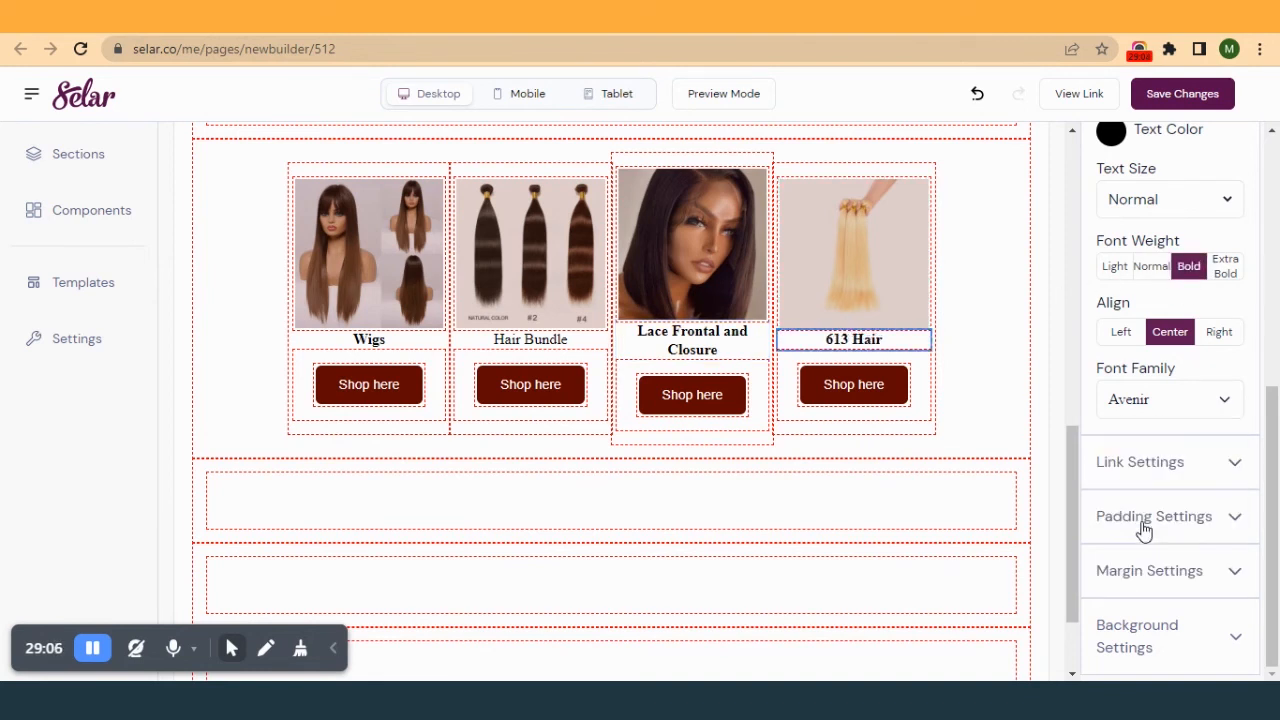
- Make the Hair Bundle caption bold and save the page changes
click(505, 339)
click(1189, 271)
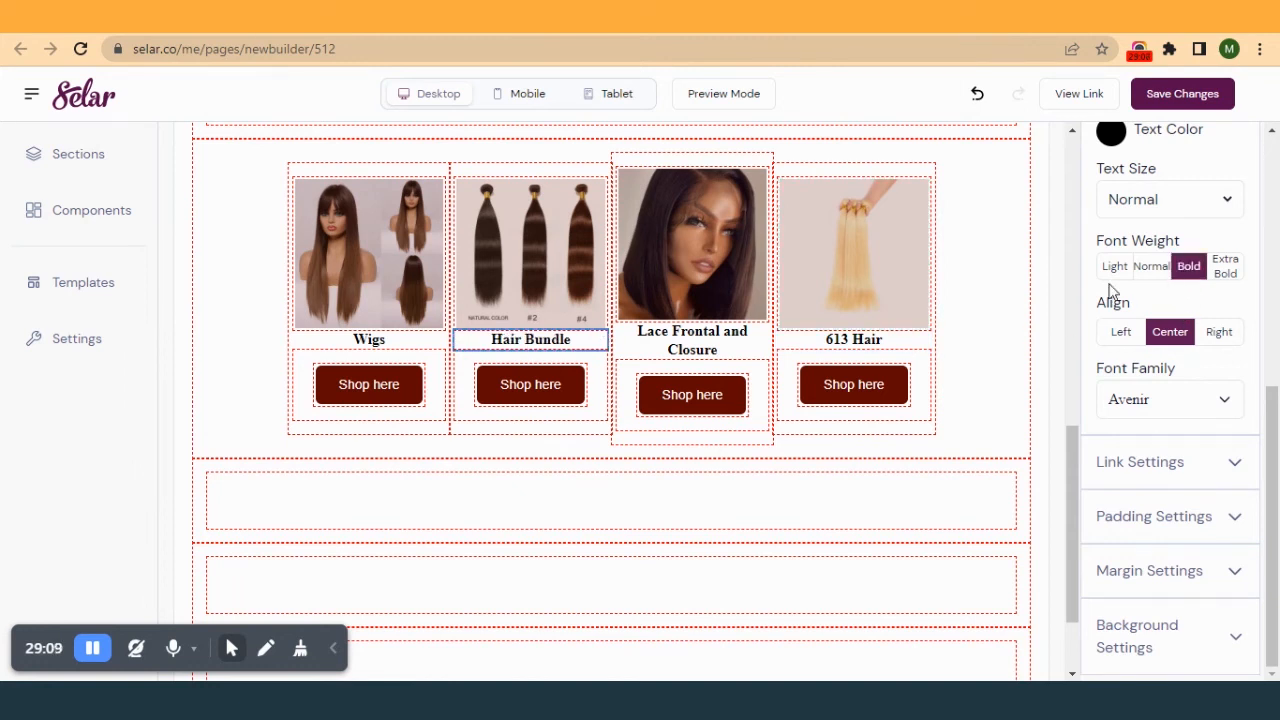
click(1196, 96)
- Open the live hair page, reload it and review the Collection List heading and its four product cards
click(1079, 93)
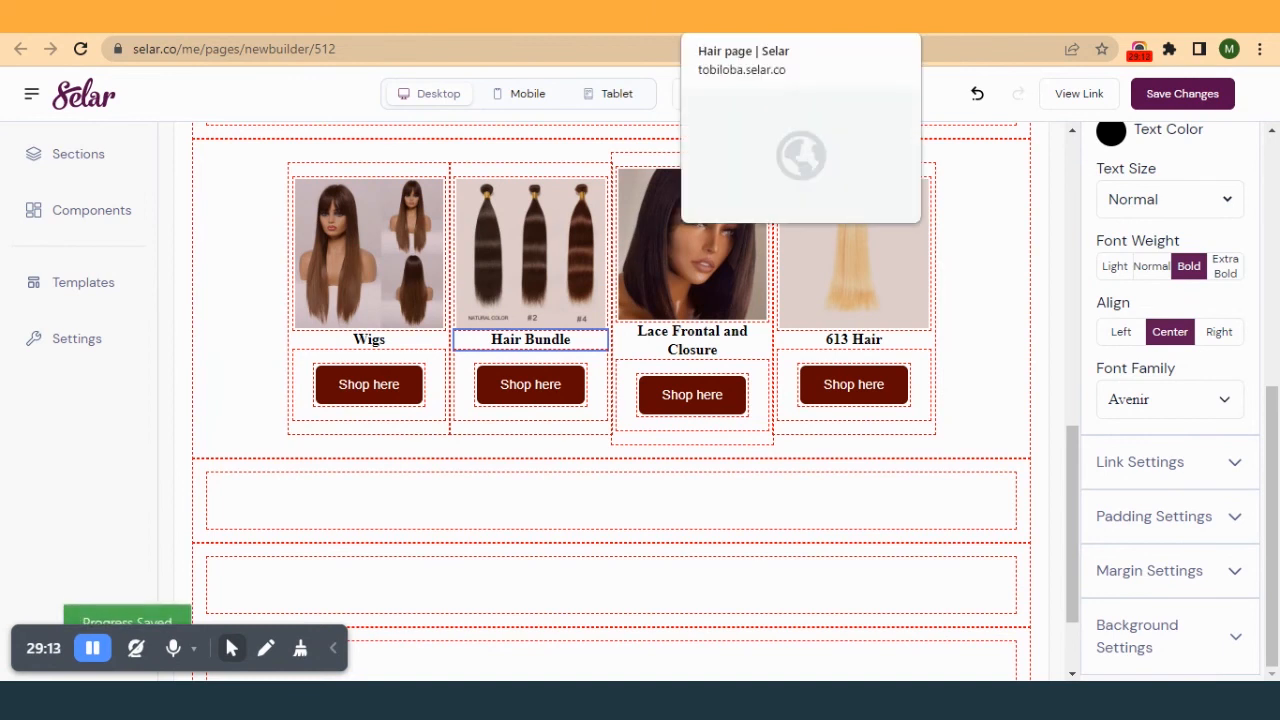
click(80, 52)
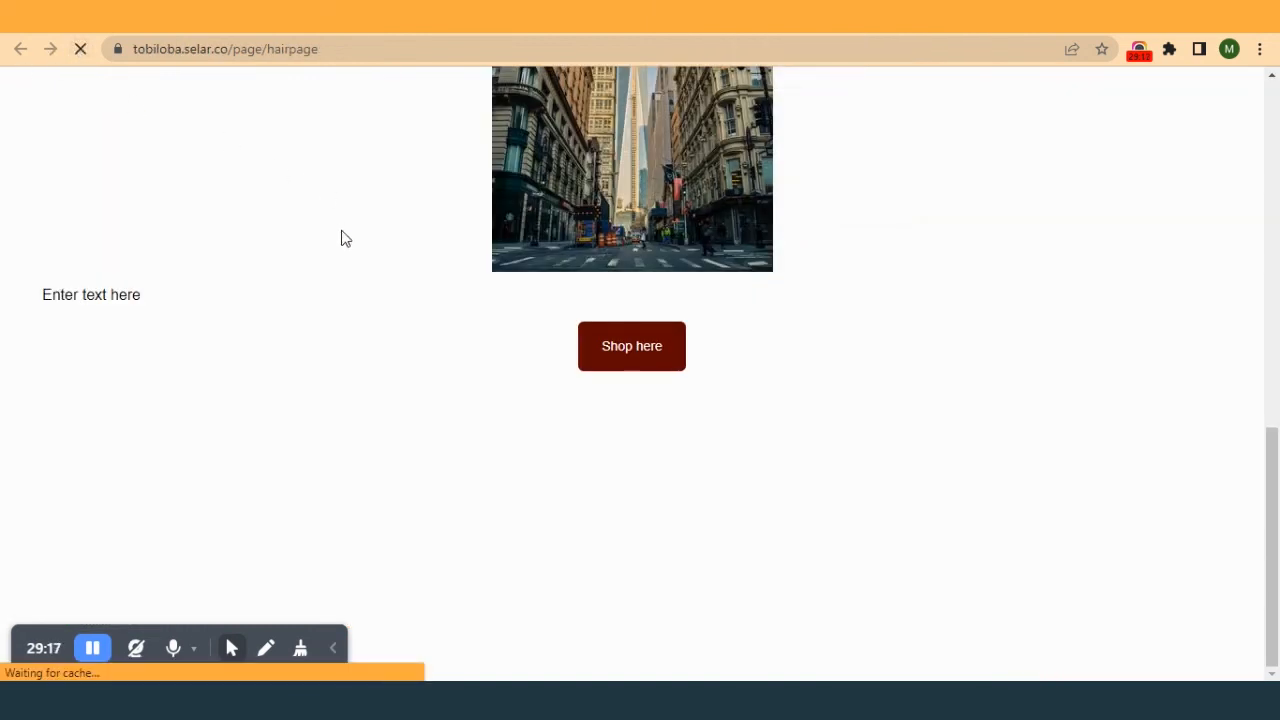
scroll(330, 253, up, 2)
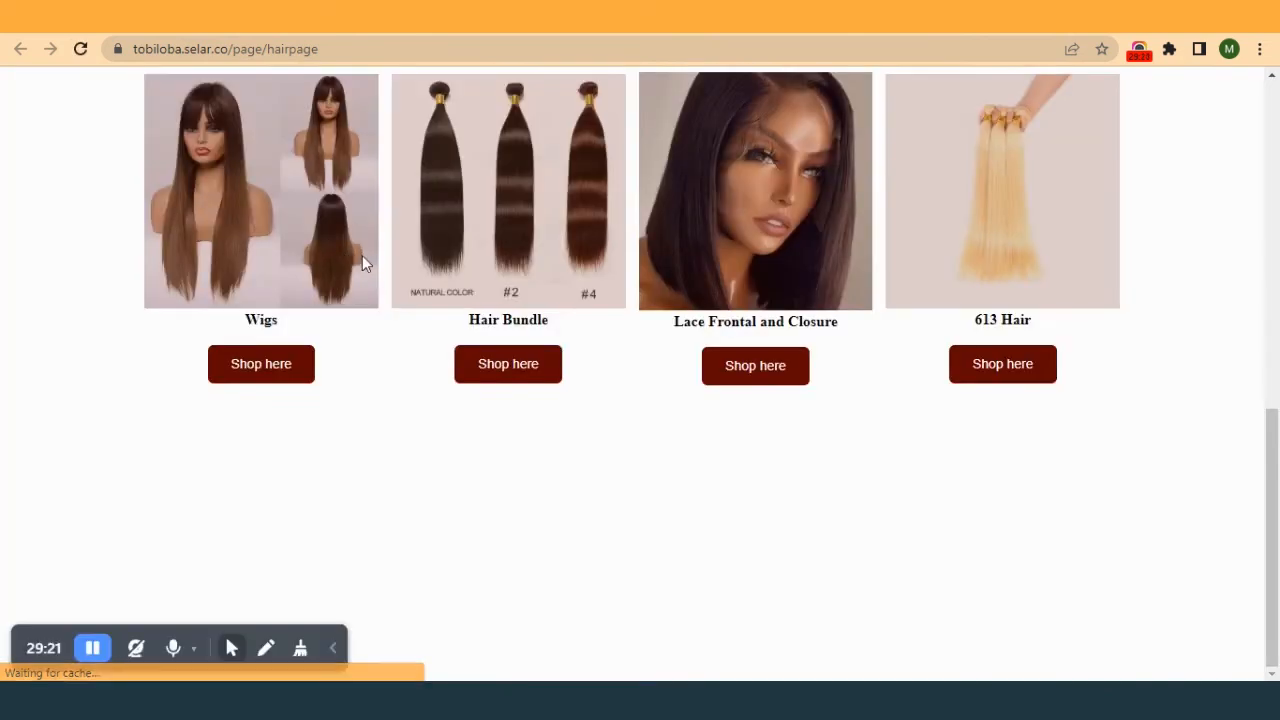
scroll(362, 263, up, 2)
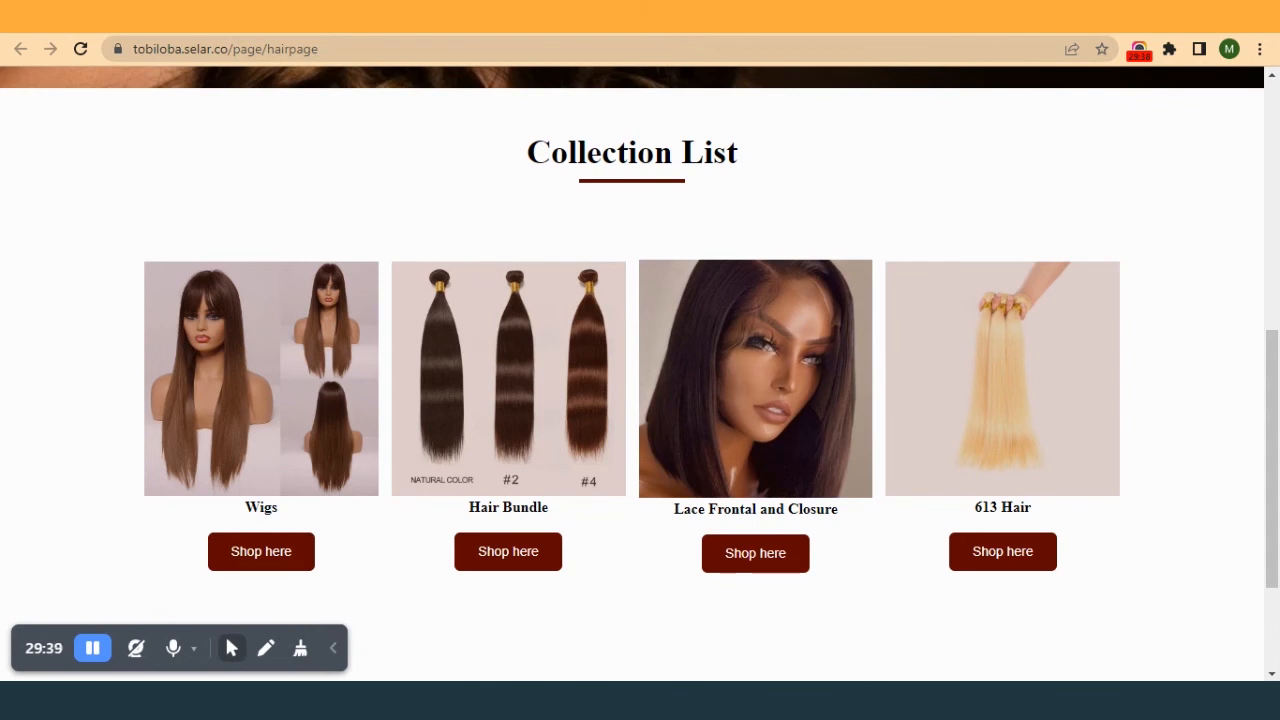
- Return to the page builder and set the Wigs image's height to 270
click(620, 17)
click(390, 246)
scroll(1184, 382, down, 1)
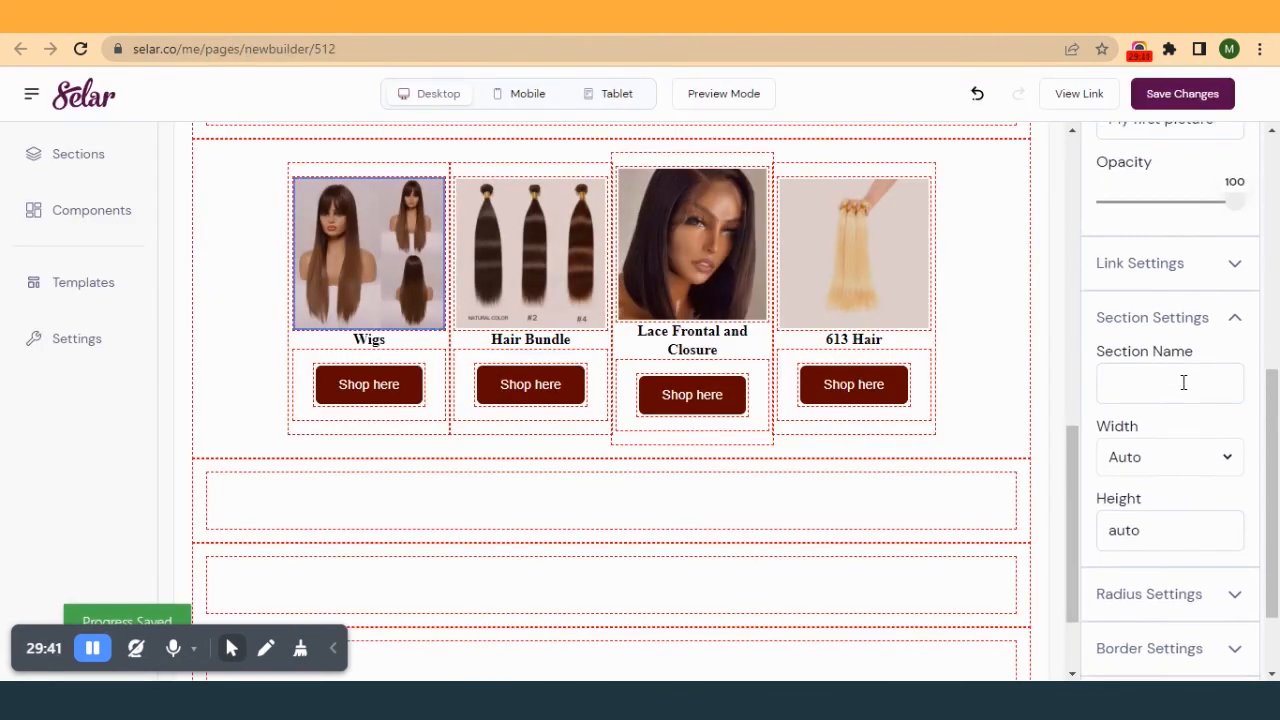
scroll(1184, 382, down, 1)
double_click(1152, 420)
text(270)
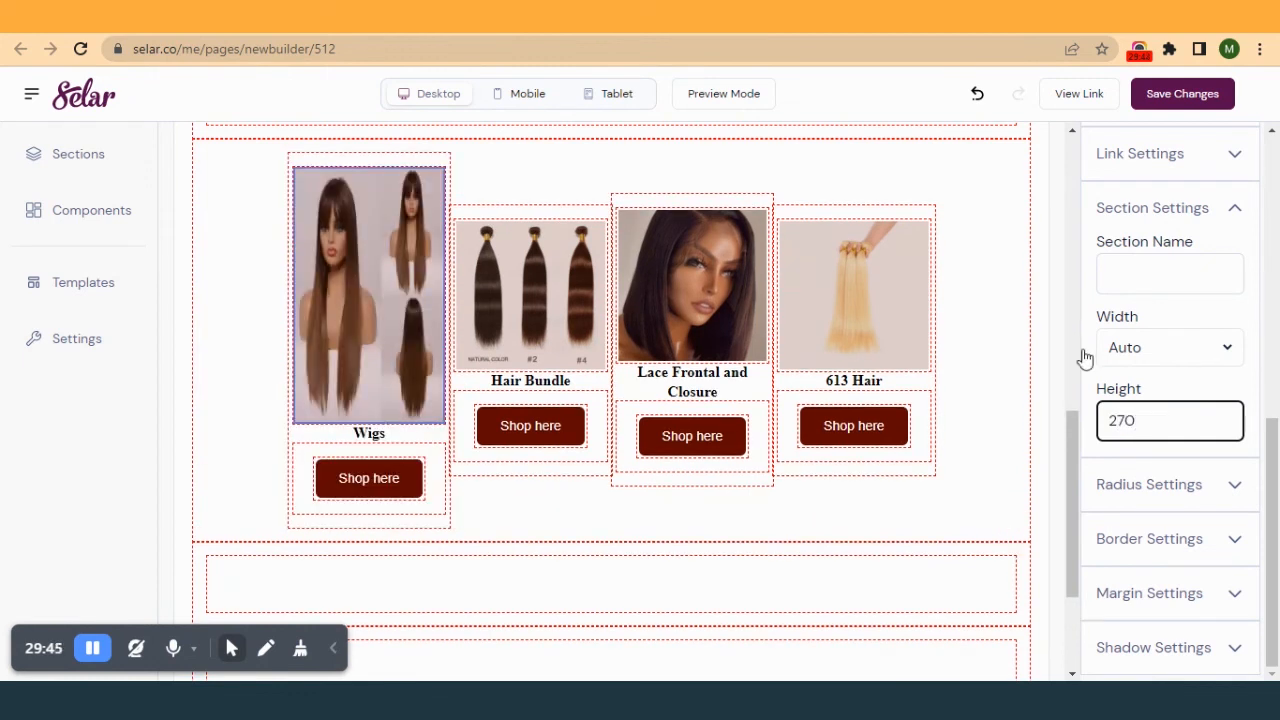
- Set the height of the Hair Bundle image and the Lace Frontal and Closure image to 270
click(536, 266)
double_click(1124, 412)
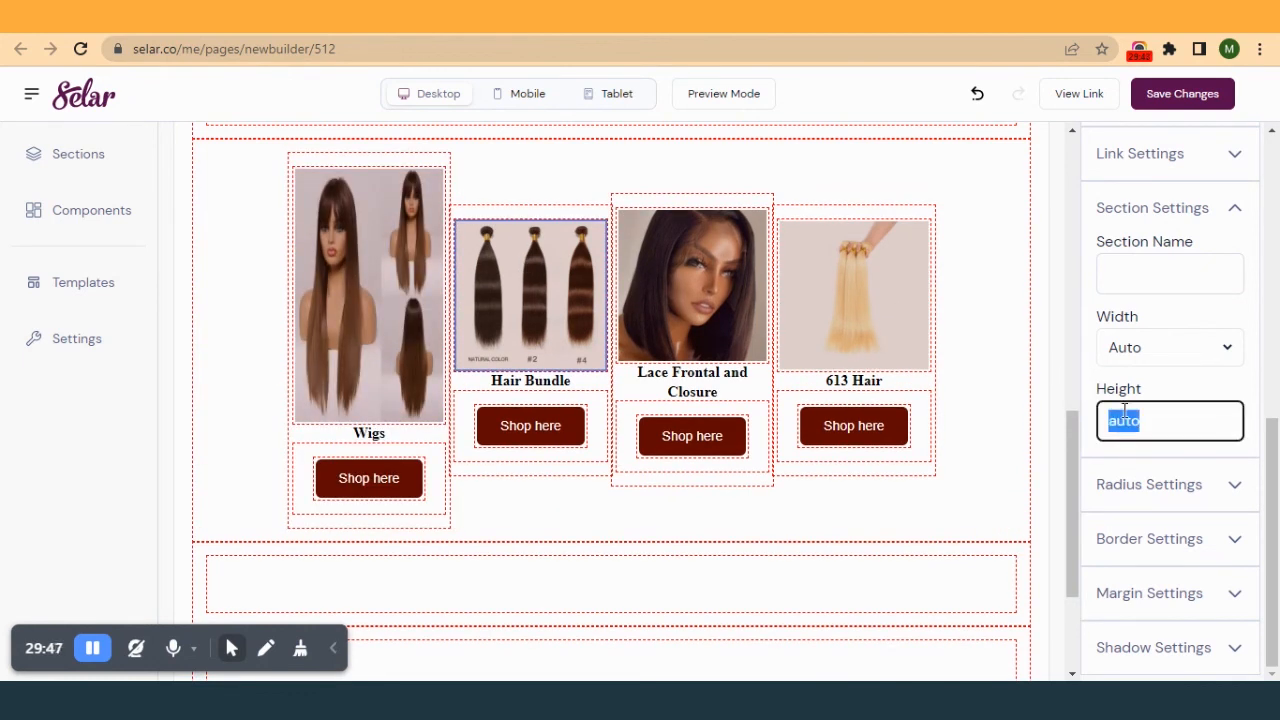
text(270)
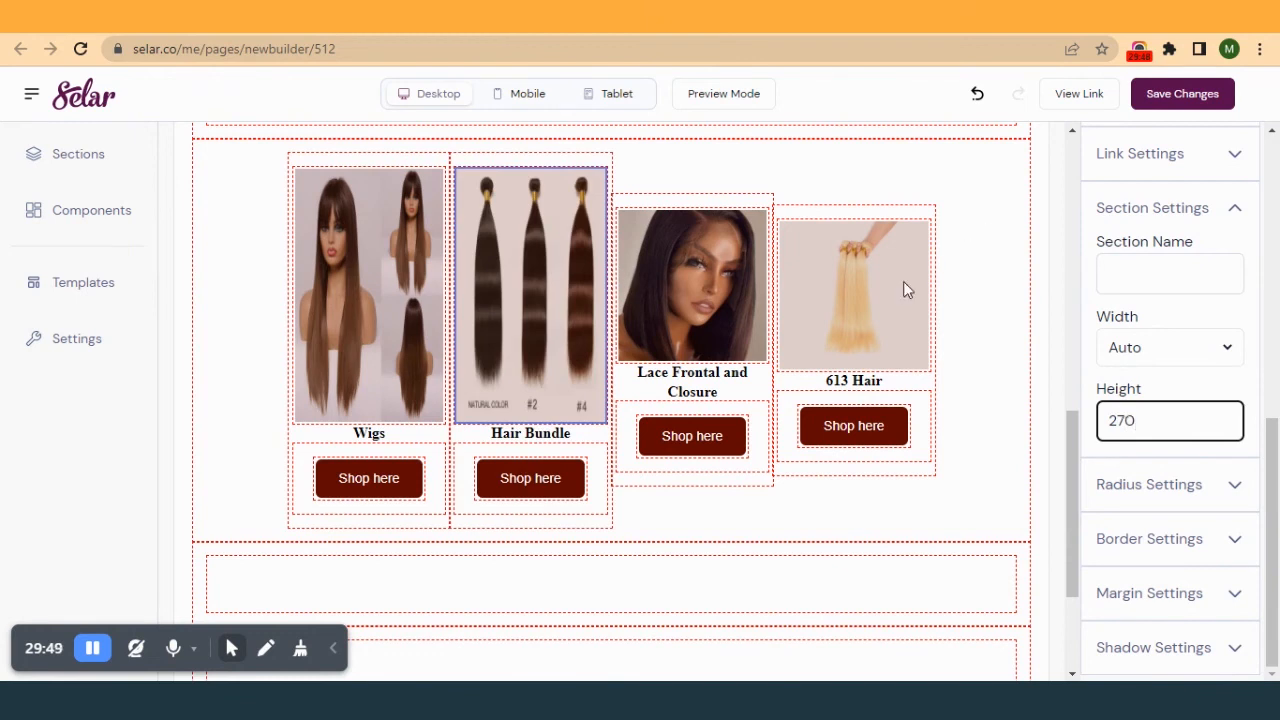
click(742, 276)
double_click(1158, 414)
text(270)
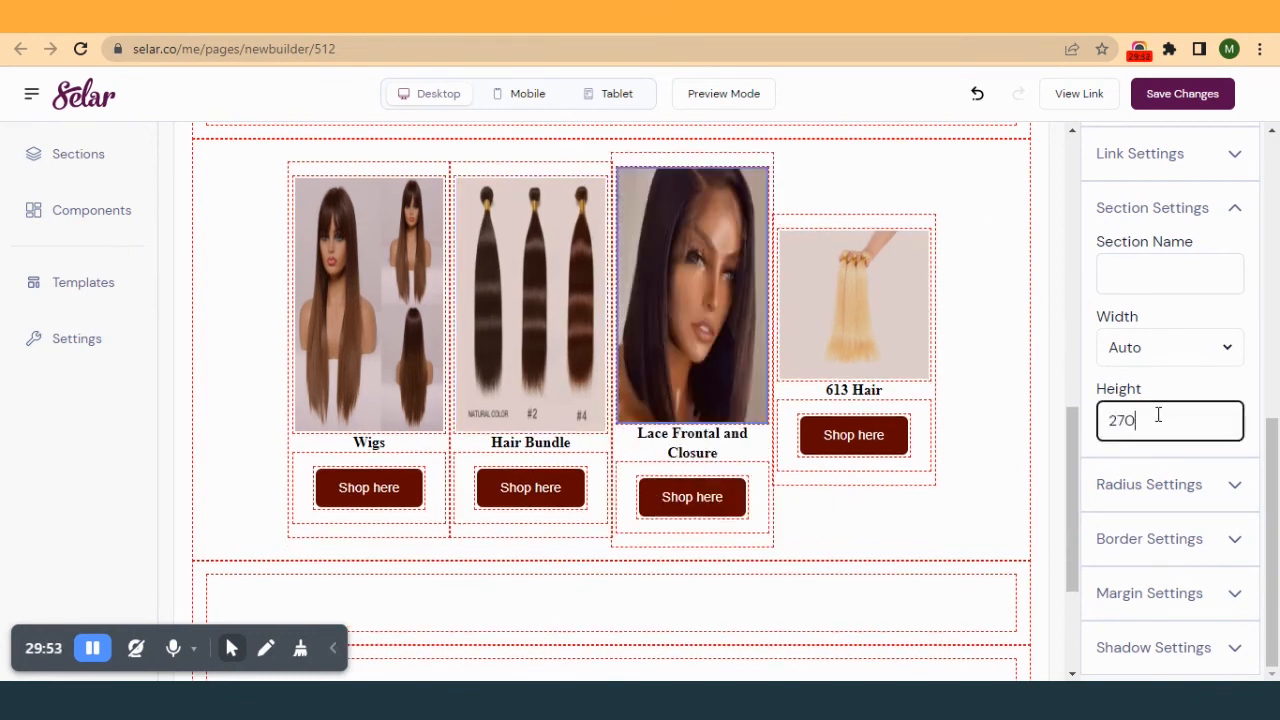
- Set the 613 Hair image's height to 270 and save the page changes
click(904, 340)
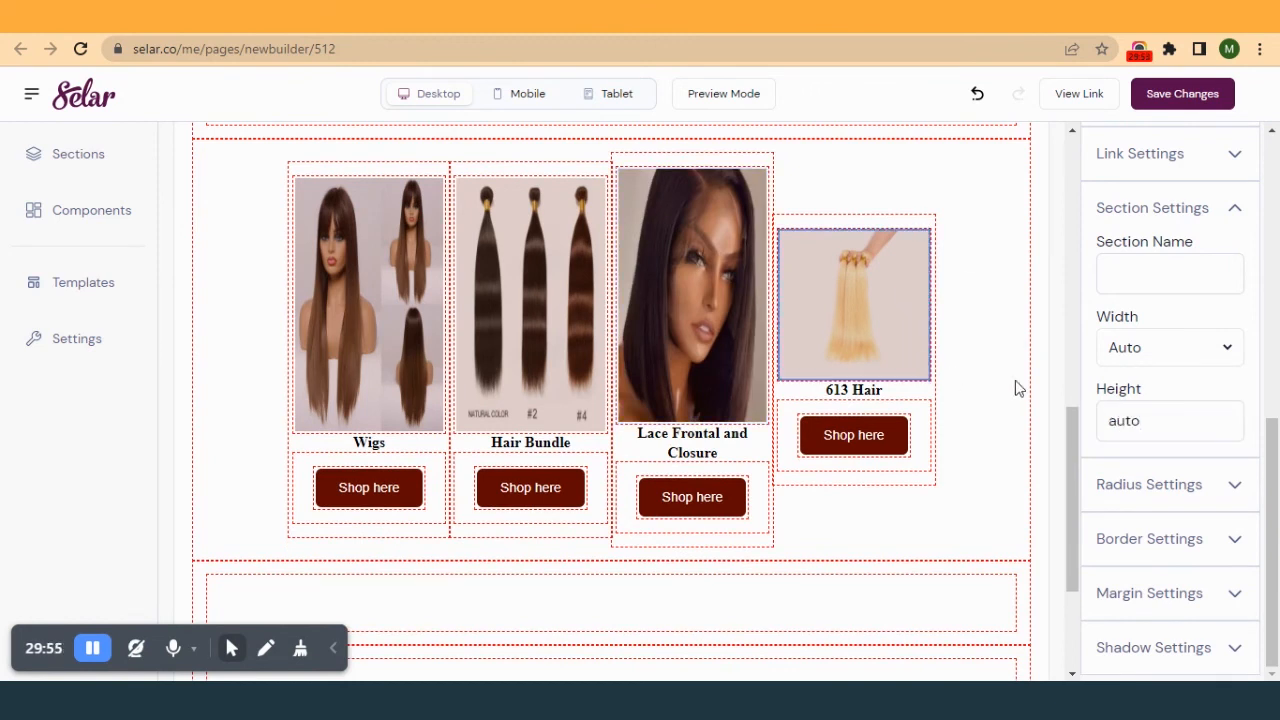
double_click(1157, 434)
text(270)
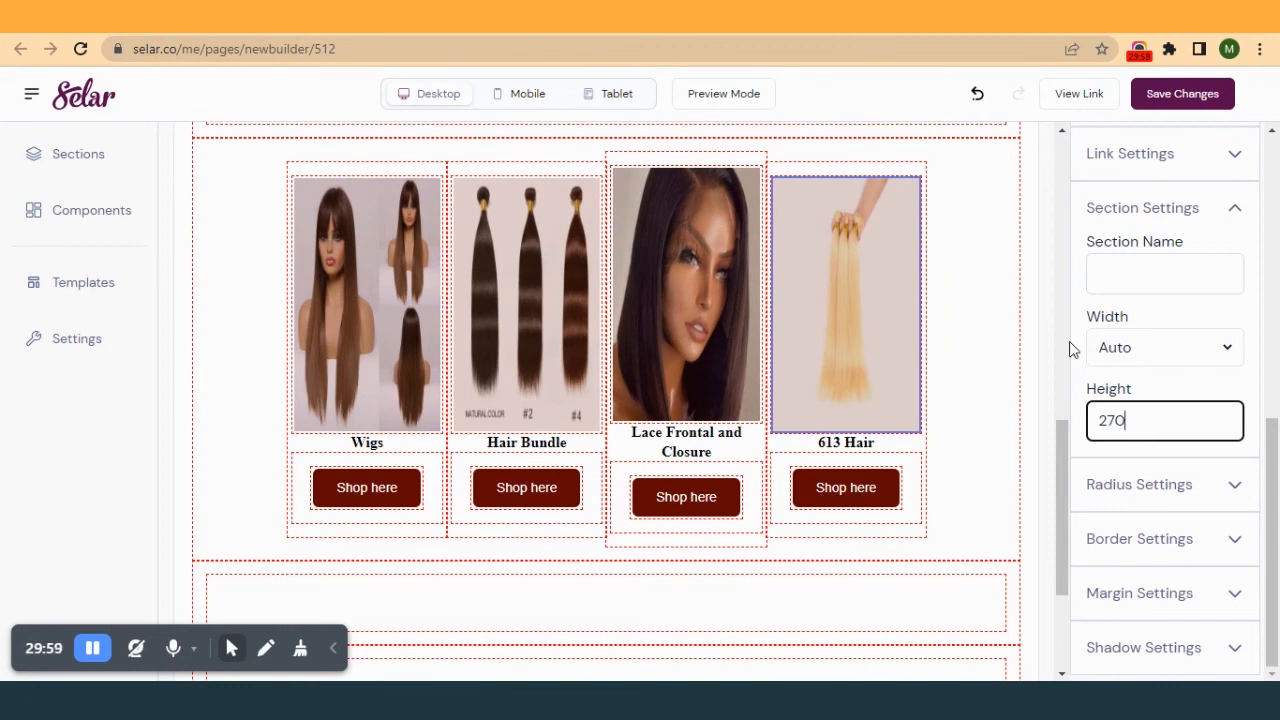
click(1210, 100)
- Reload the live hair page and examine the product image heights in the Collection List section
click(700, 16)
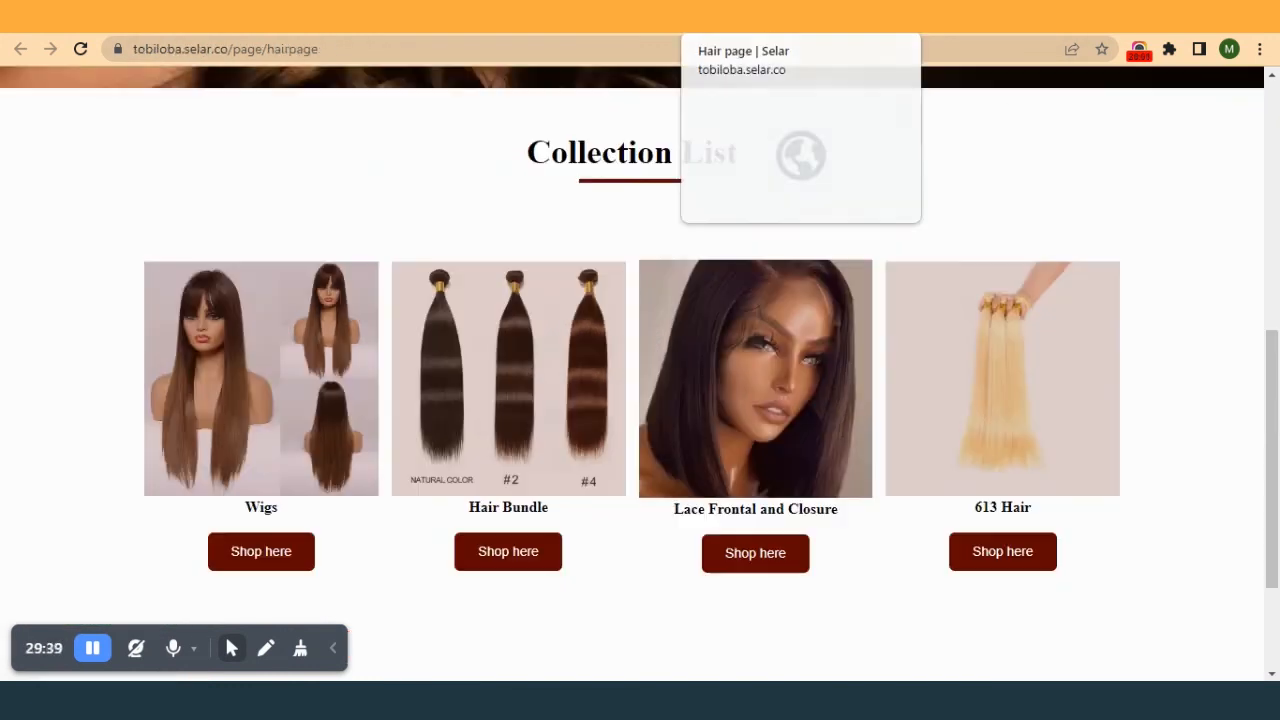
click(80, 48)
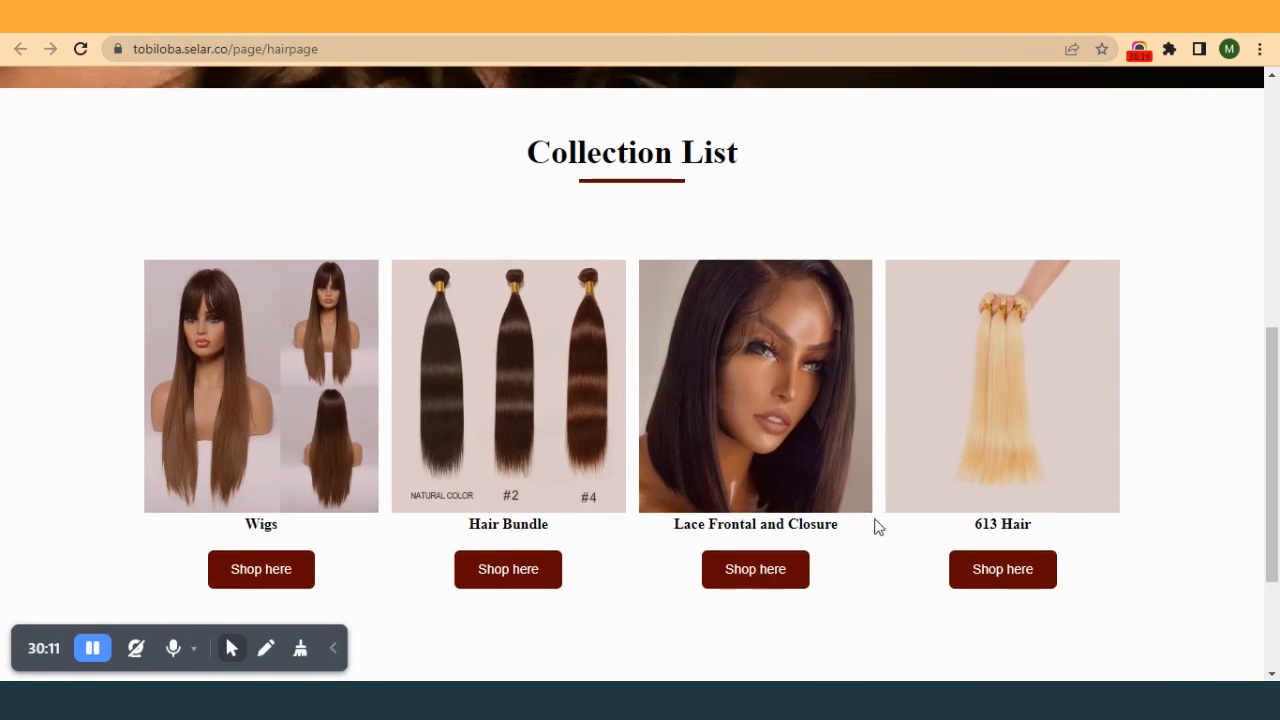
scroll(415, 326, down, 2)
scroll(415, 326, up, 3)
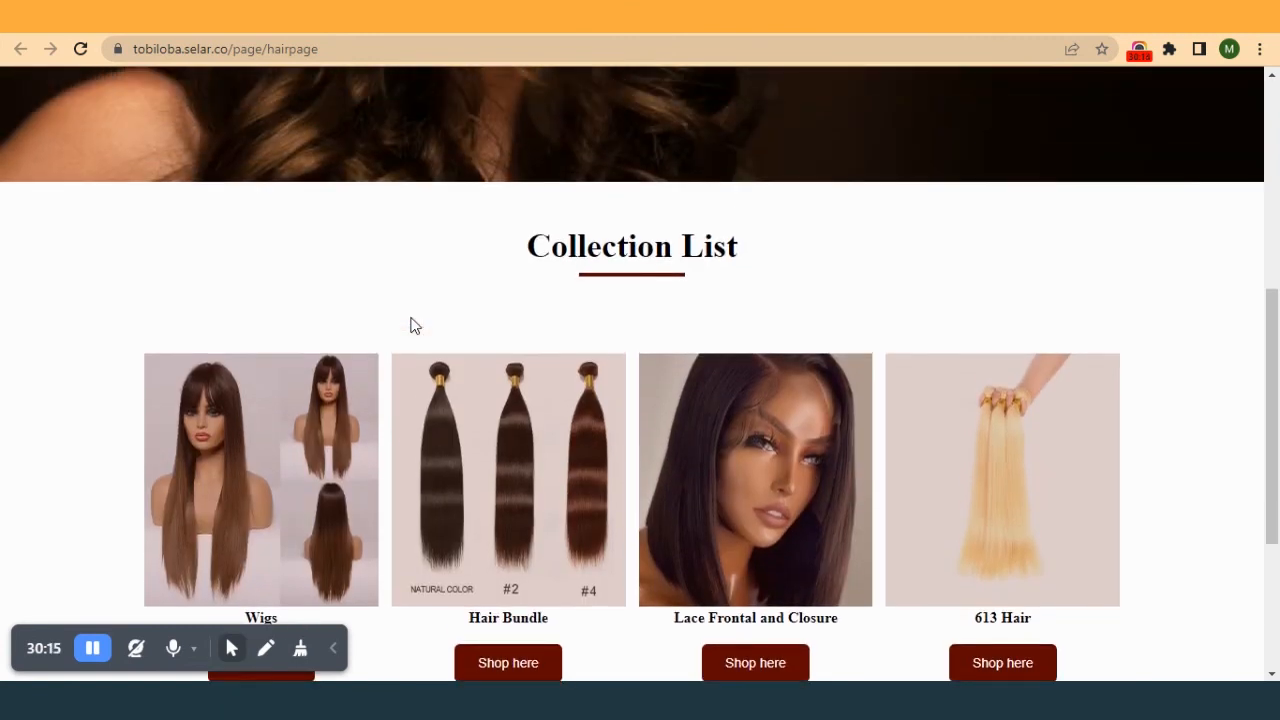
scroll(415, 326, down, 3)
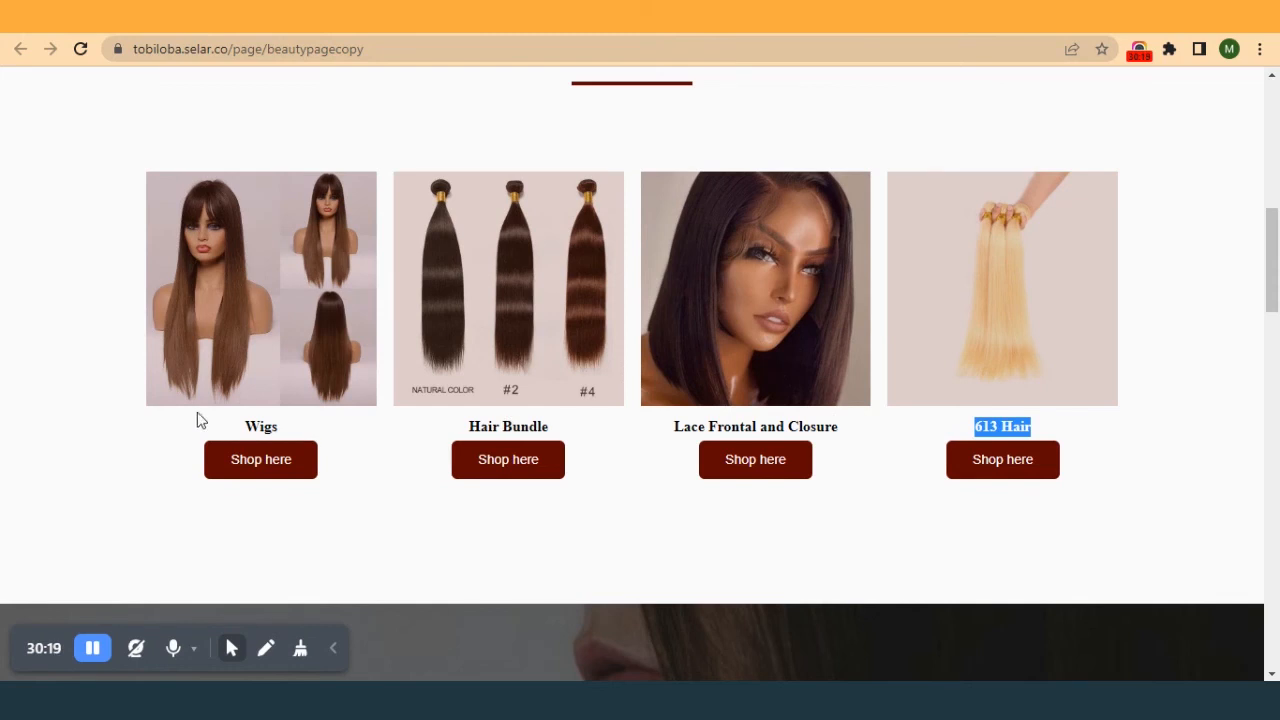
- Compare the spacing around the heading and product cards on the published beauty page with the live hair page
scroll(834, 269, up, 2)
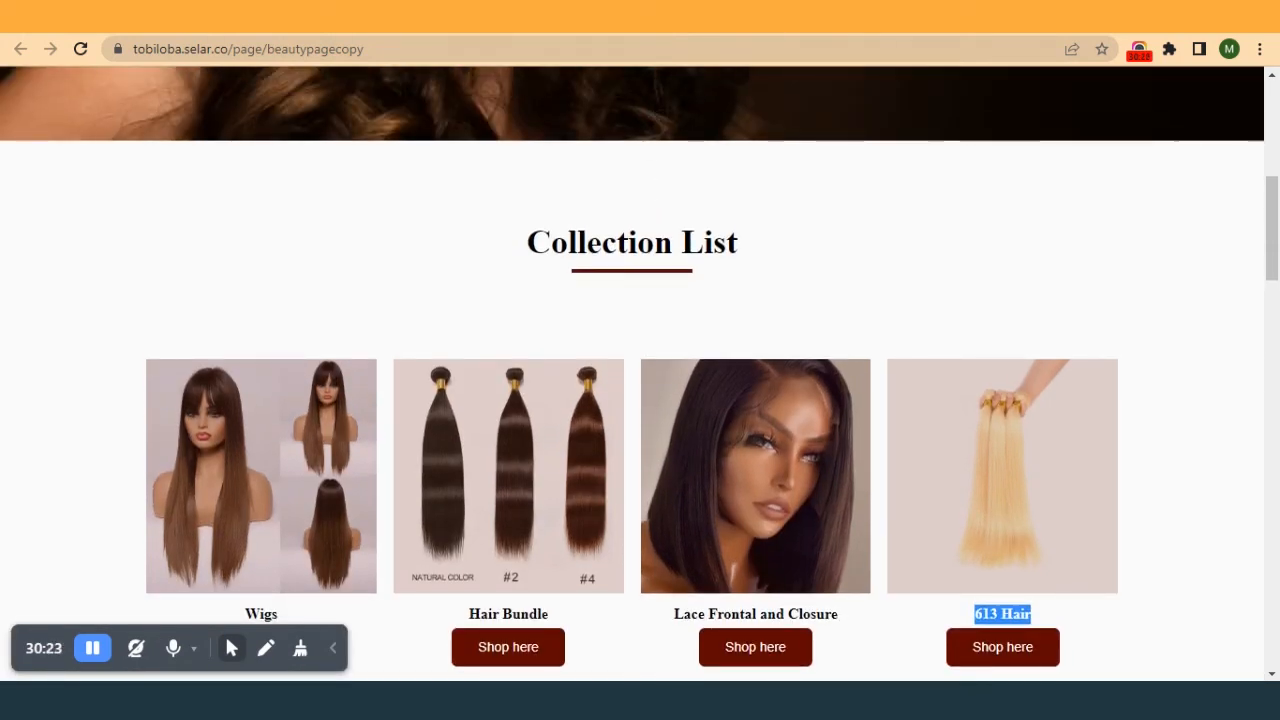
click(540, 16)
scroll(543, 375, up, 3)
scroll(542, 373, down, 2)
click(540, 16)
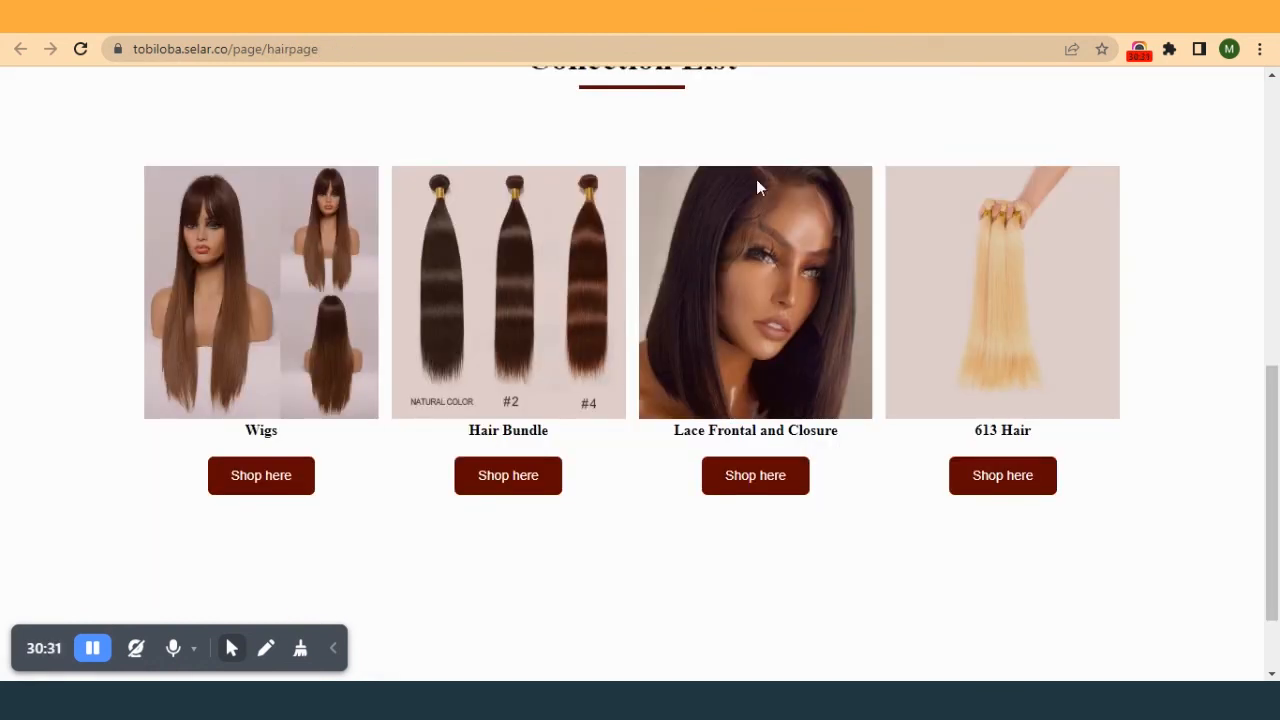
scroll(722, 215, up, 2)
- Return to the page builder and set the top margin of the Collection List heading section to 30
click(540, 16)
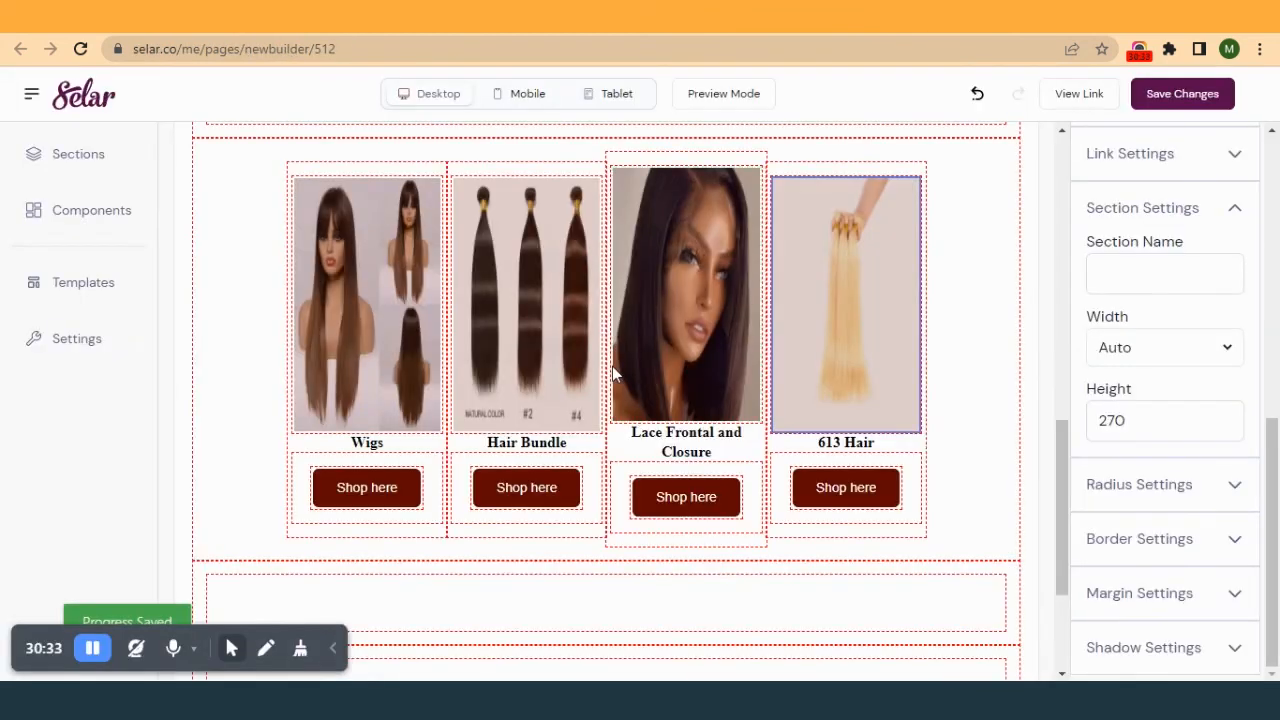
scroll(612, 368, up, 2)
scroll(700, 345, up, 2)
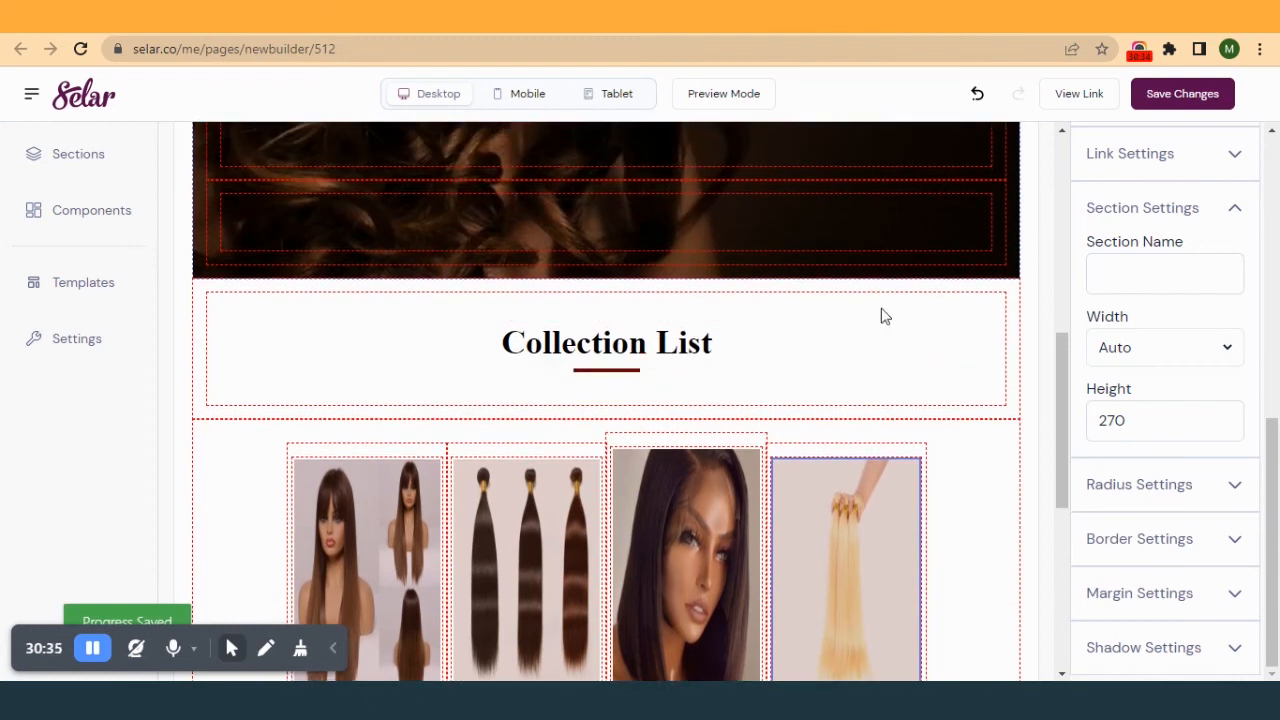
click(1013, 300)
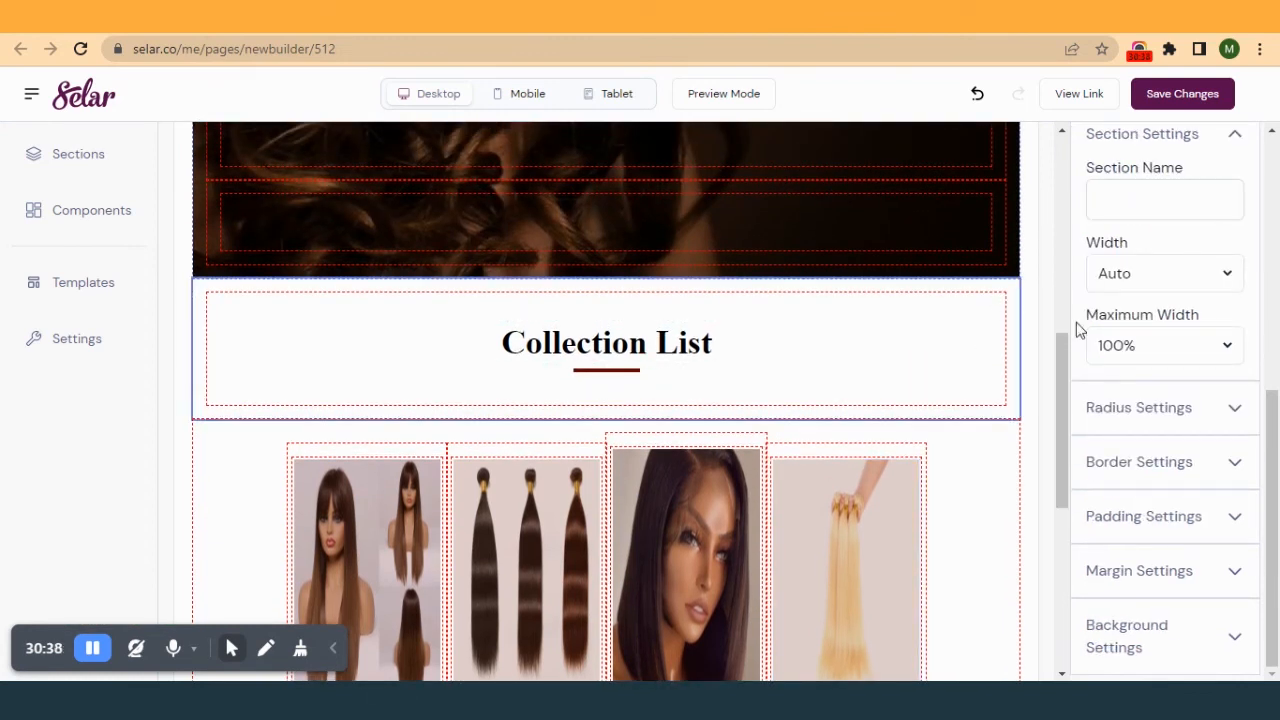
click(1131, 557)
scroll(1131, 557, down, 2)
drag(1101, 508, 1130, 507)
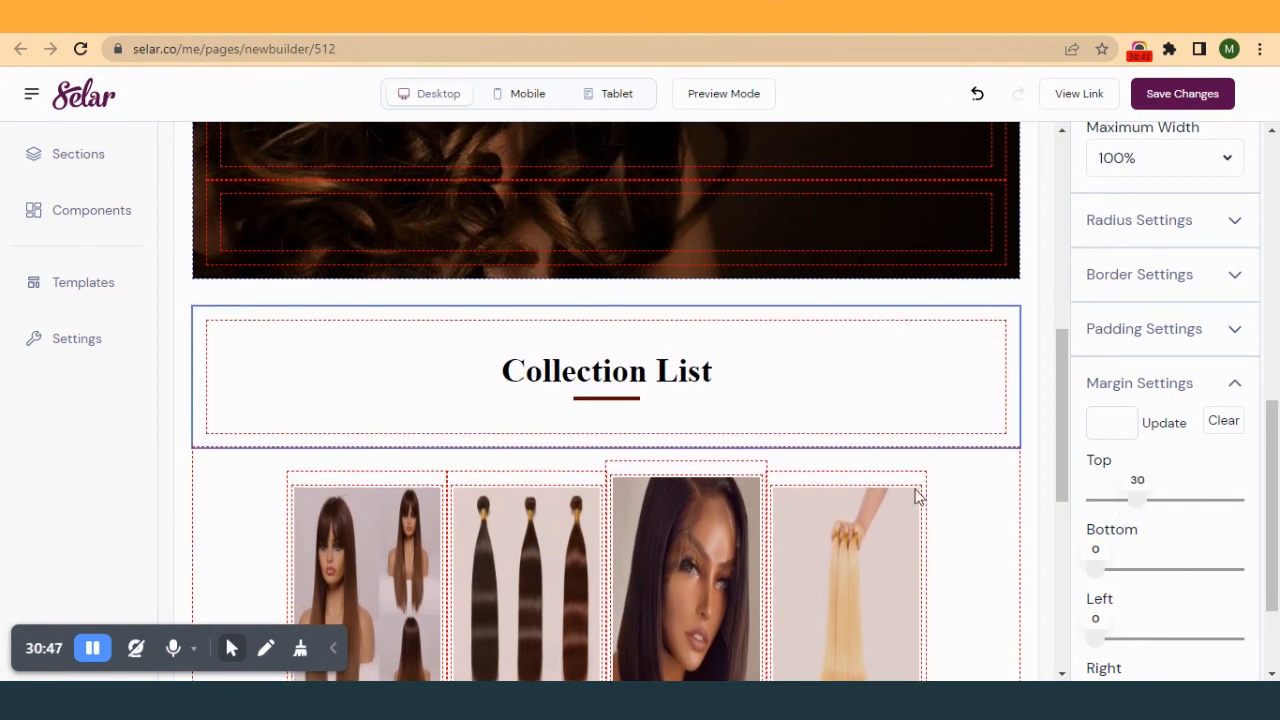
- Check the button spacing on the beauty page and set the padding of the Wigs card's Shop here button container to 5 on all sides
scroll(604, 488, down, 1)
scroll(604, 488, down, 2)
click(546, 472)
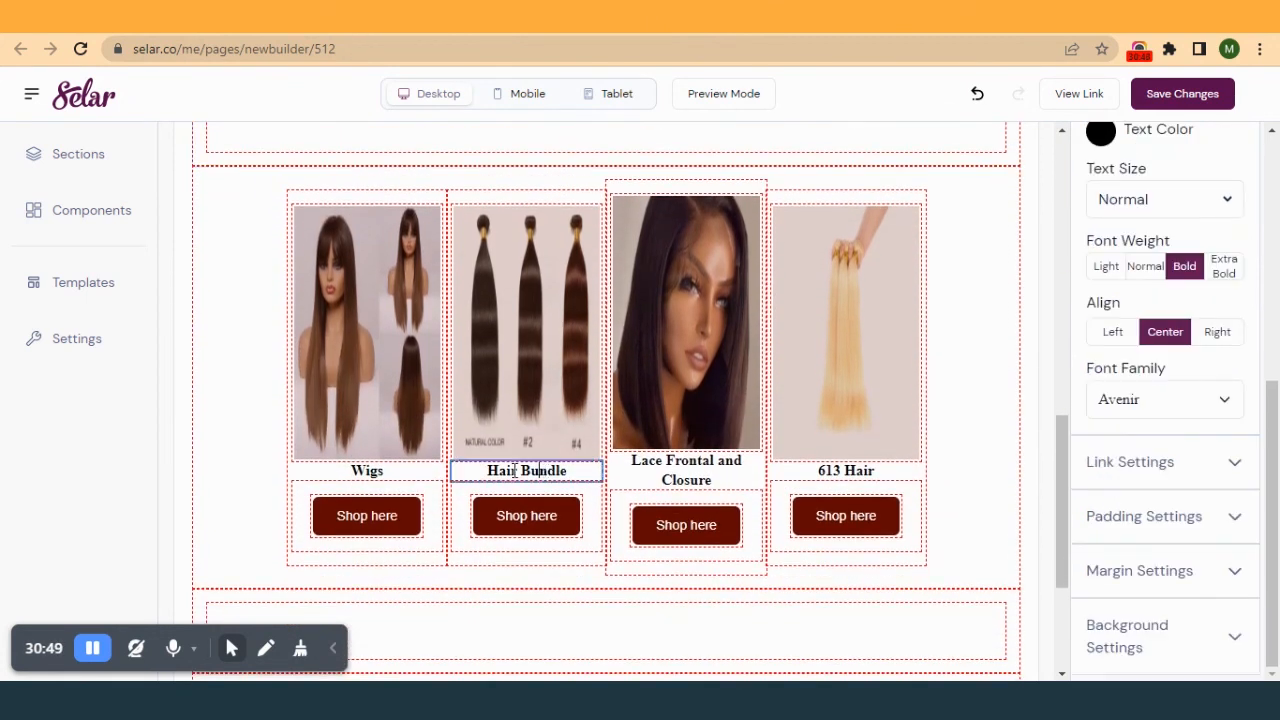
click(427, 469)
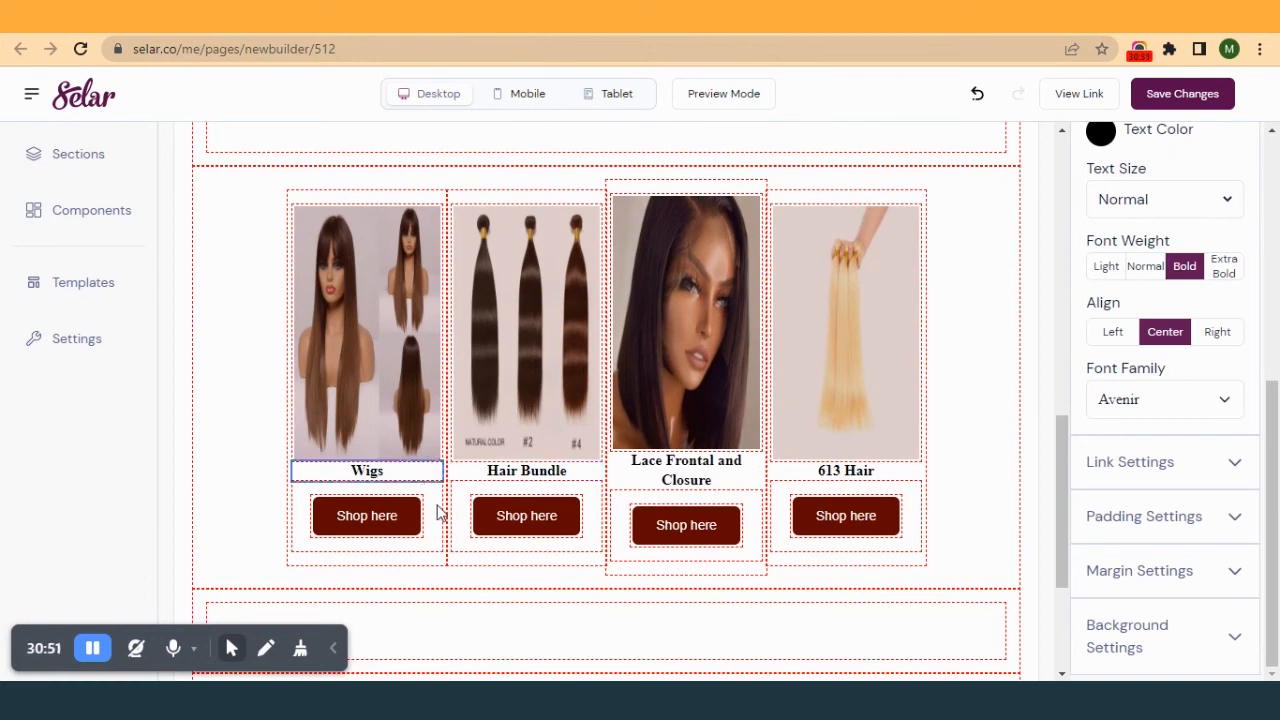
click(443, 514)
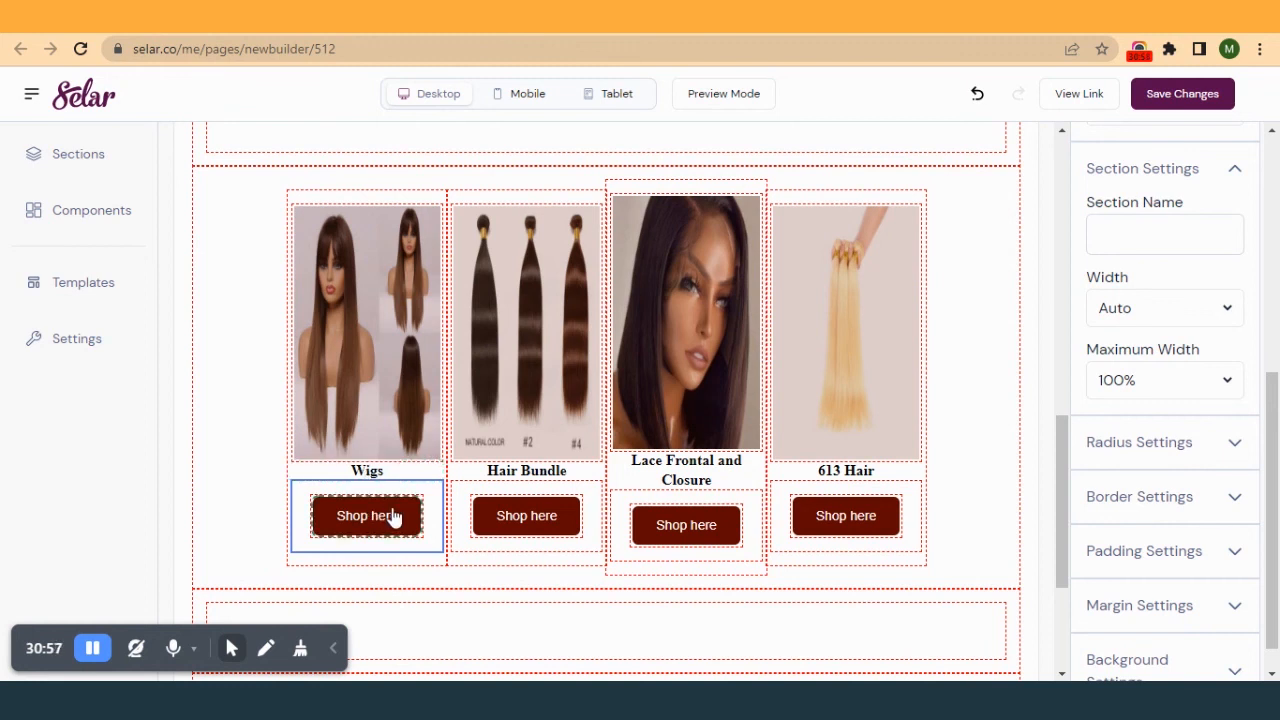
click(900, 17)
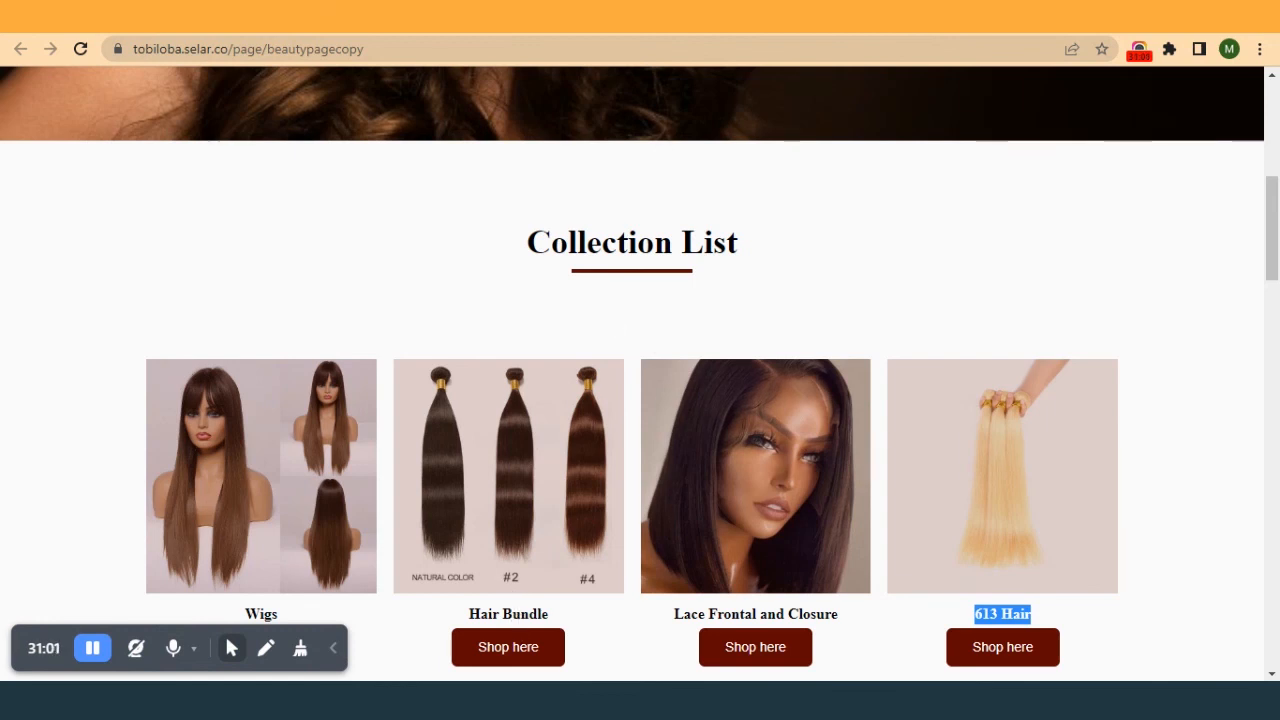
click(700, 17)
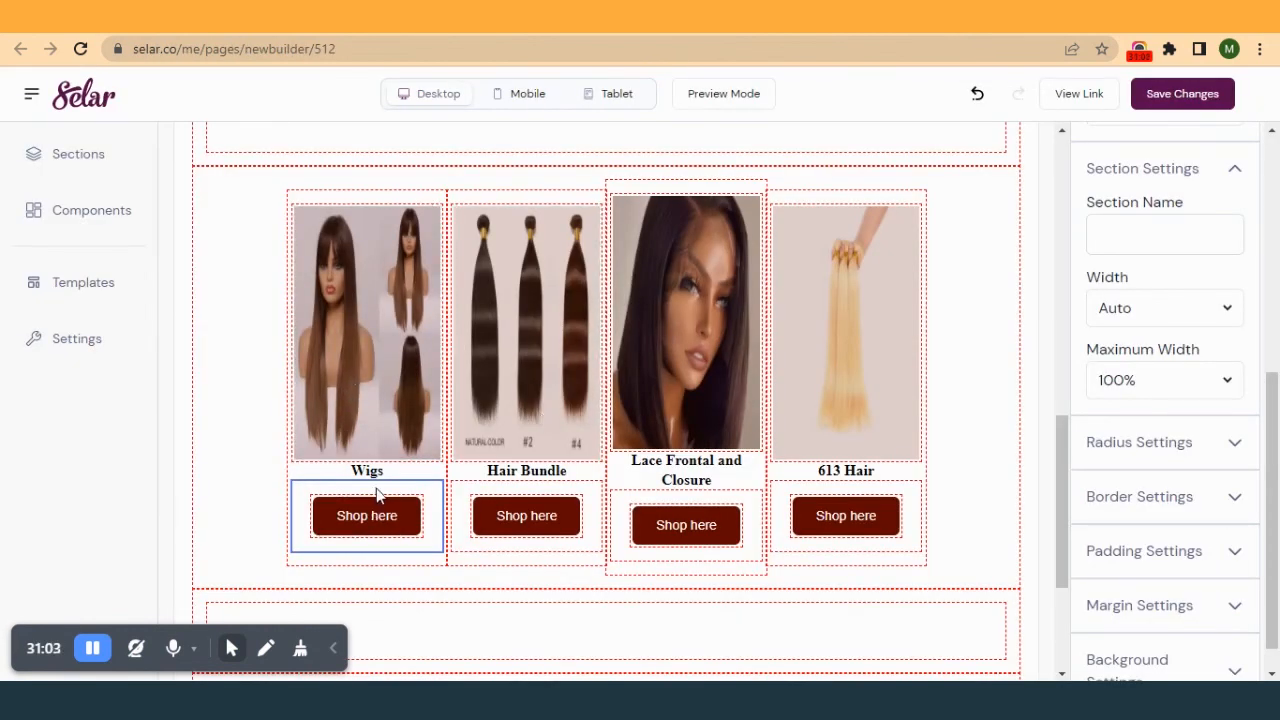
click(1180, 550)
scroll(1160, 530, down, 2)
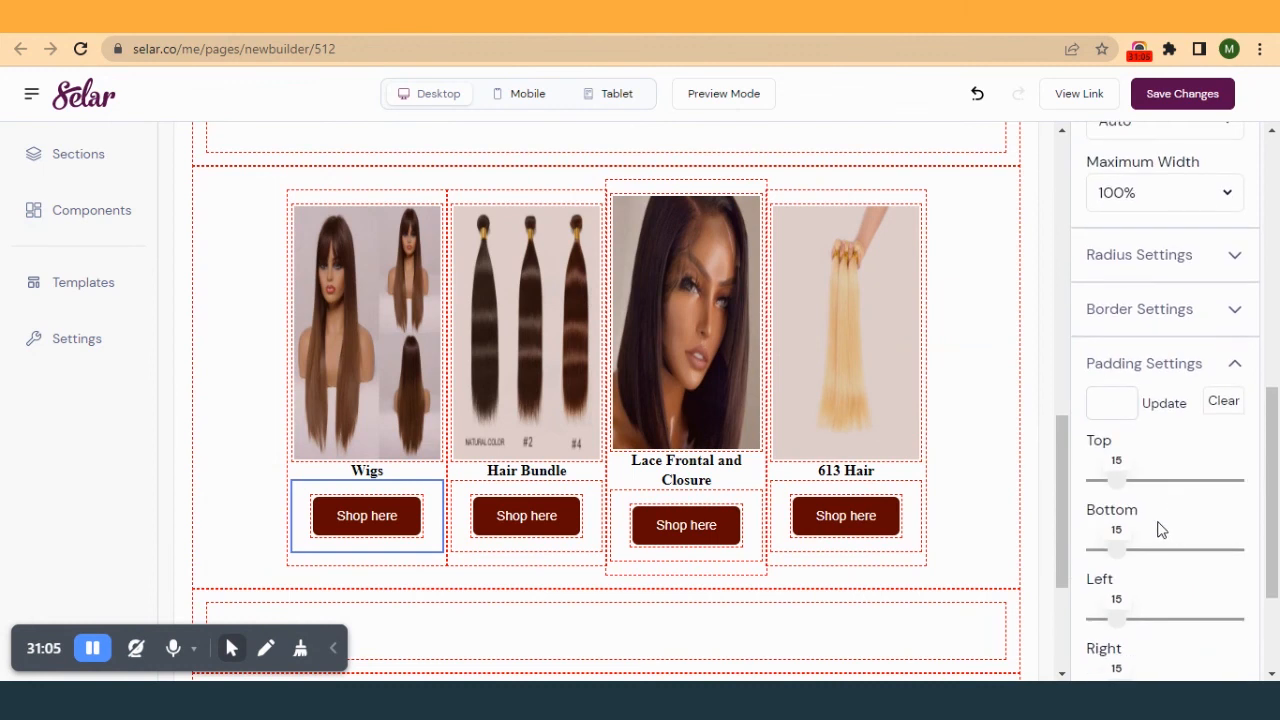
click(1116, 400)
click(1166, 408)
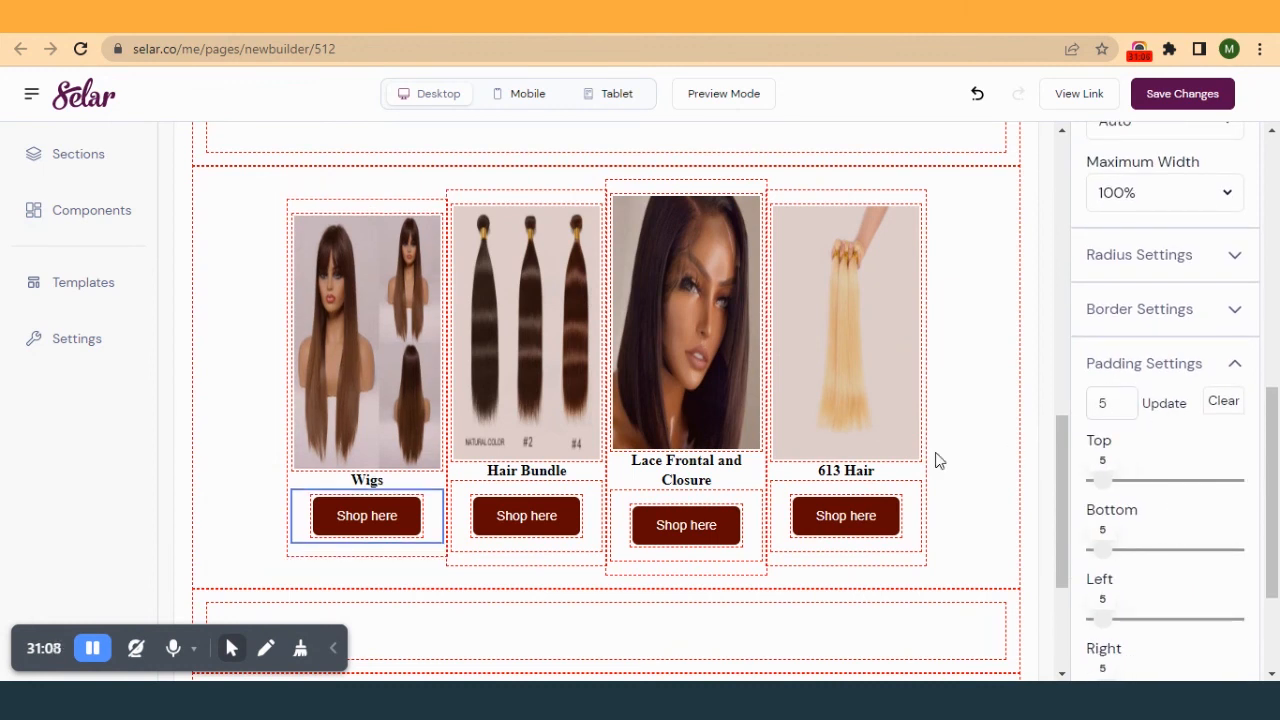
- Apply a padding of 5 to the Shop here button containers of the Hair Bundle, Lace Frontal and Closure, and 613 Hair cards
click(600, 495)
click(1160, 405)
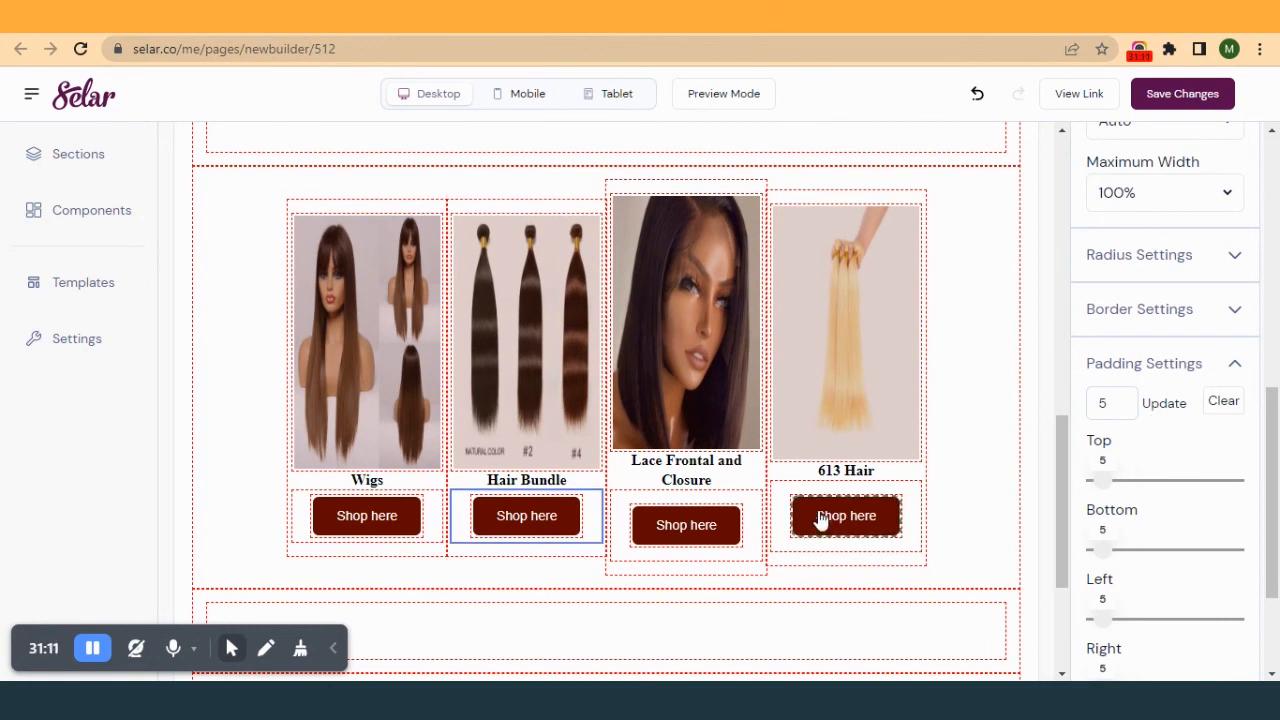
click(758, 516)
click(1180, 408)
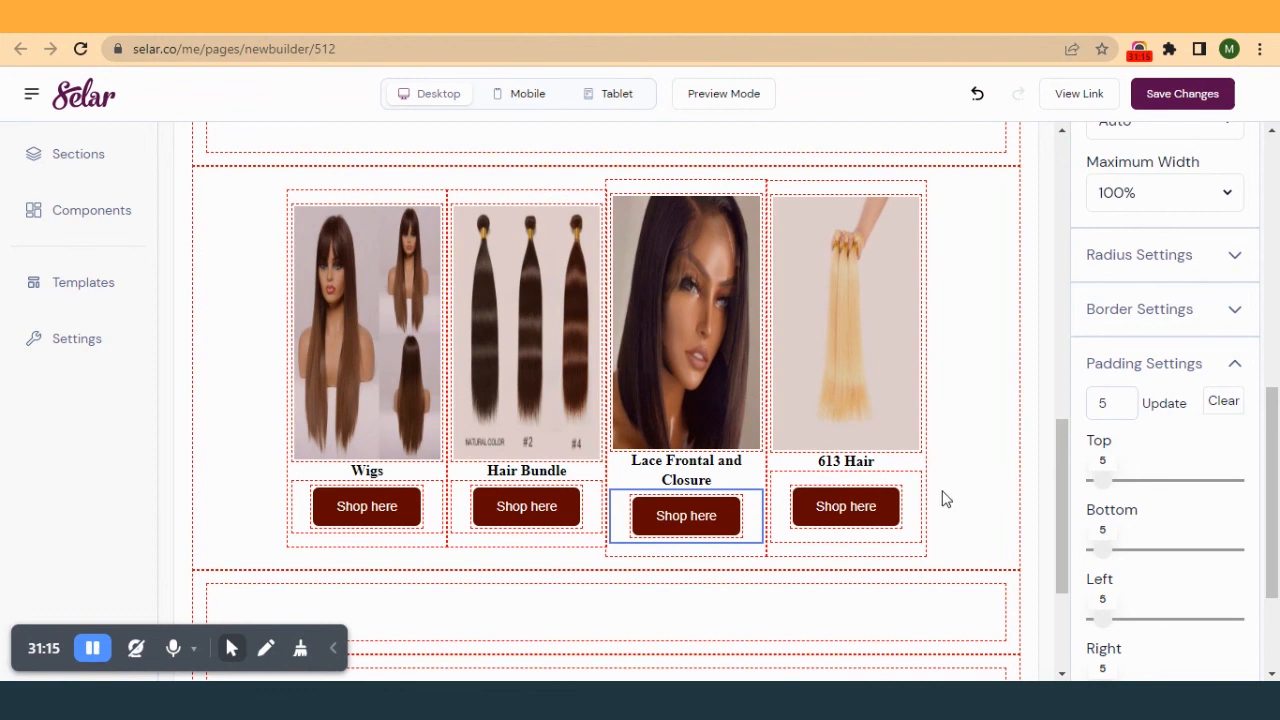
click(908, 489)
click(1164, 410)
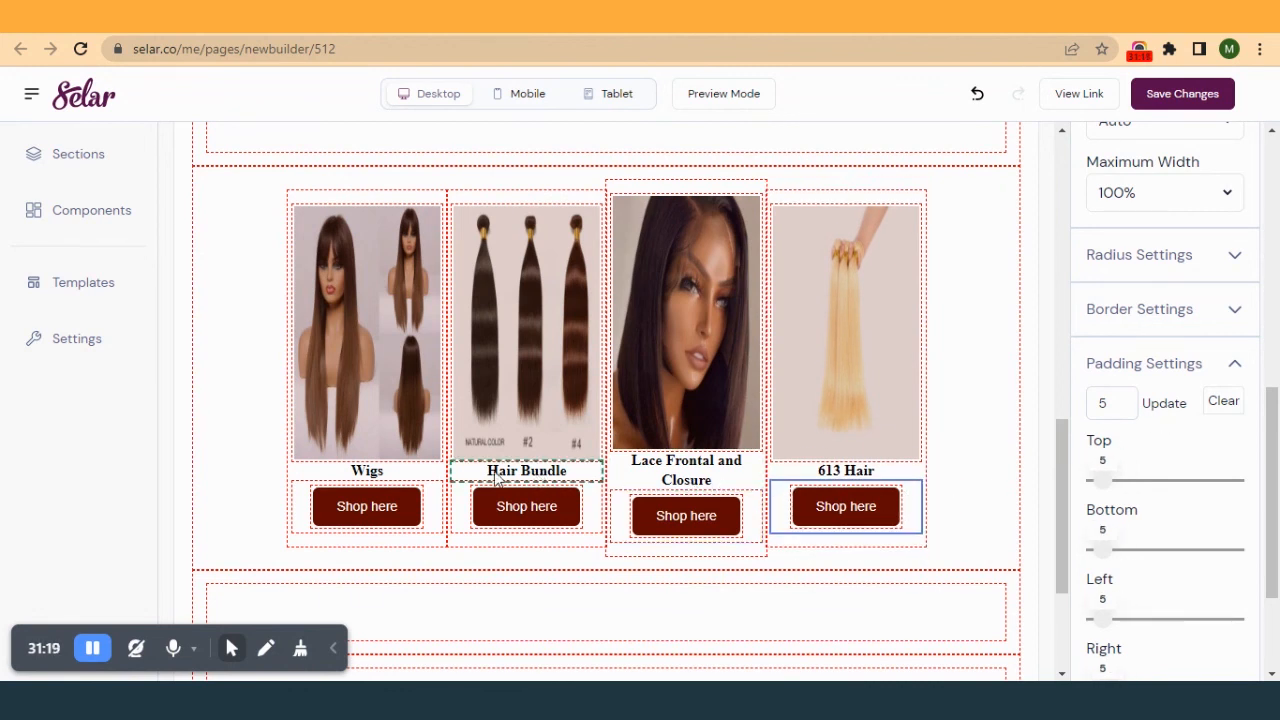
- Set the Wigs caption's top margin to 10 and save the page changes
click(420, 470)
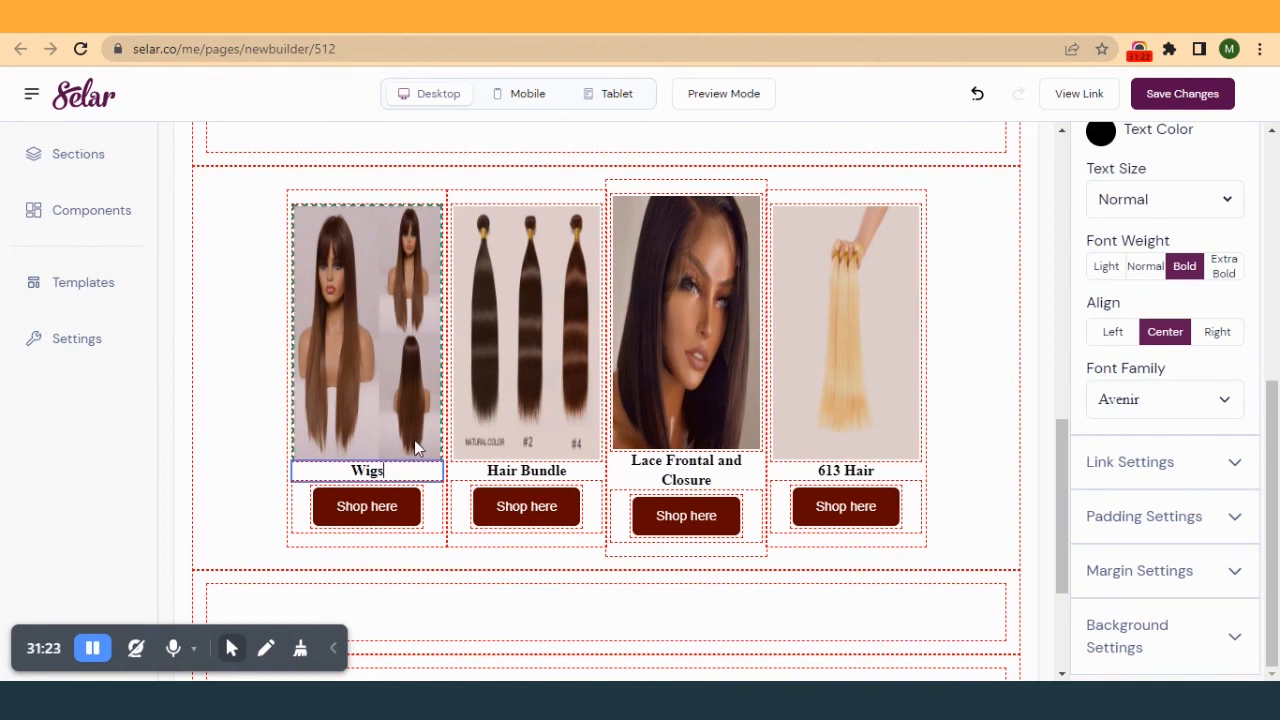
click(1130, 578)
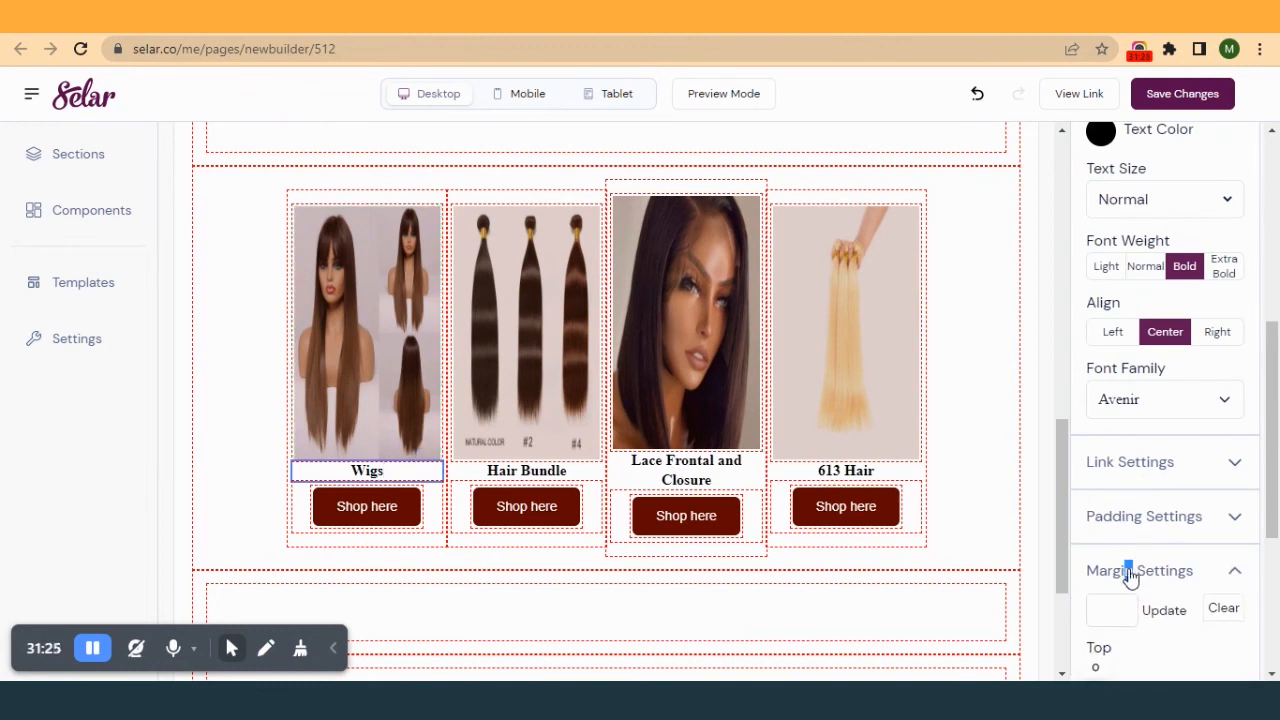
drag(1100, 598, 1045, 577)
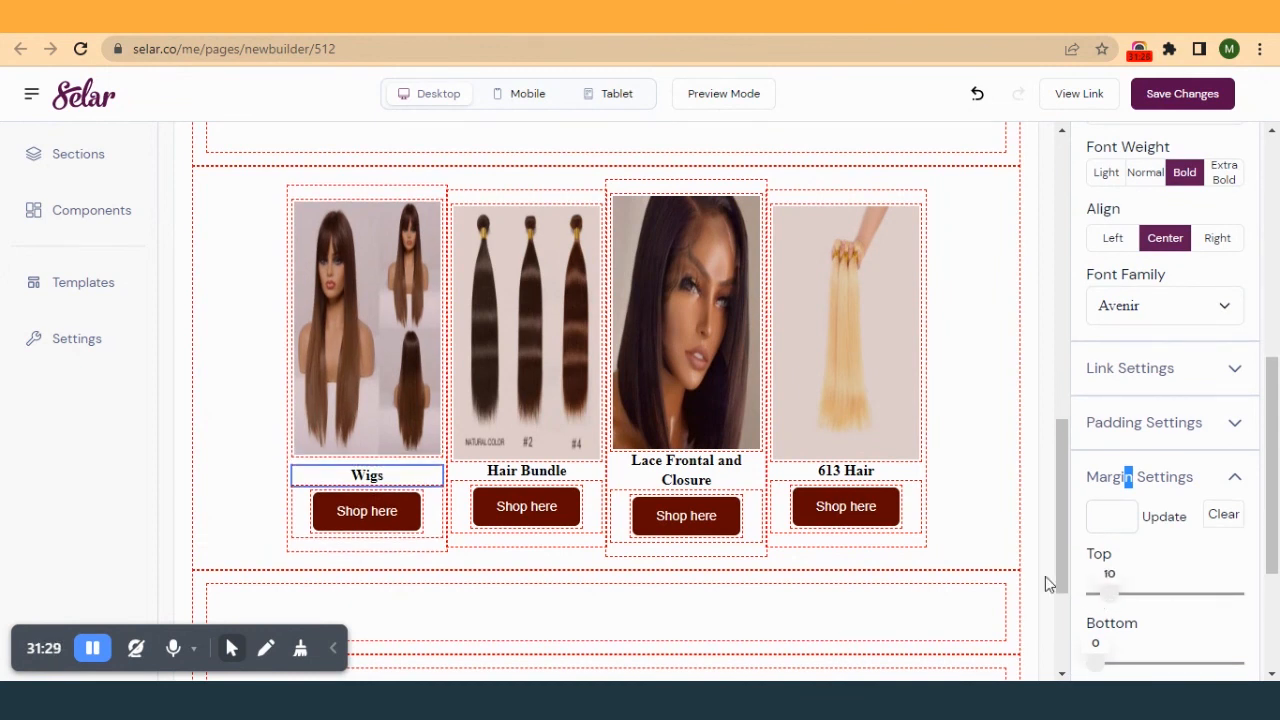
click(532, 465)
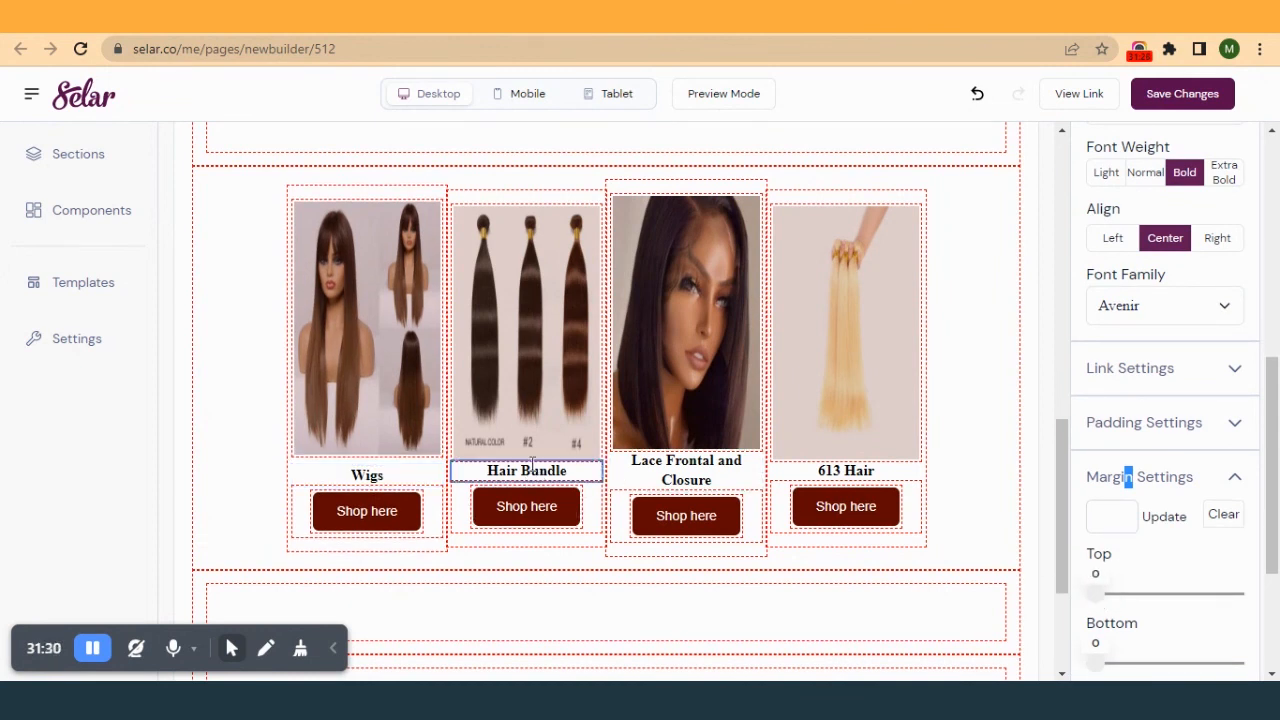
click(740, 97)
click(692, 100)
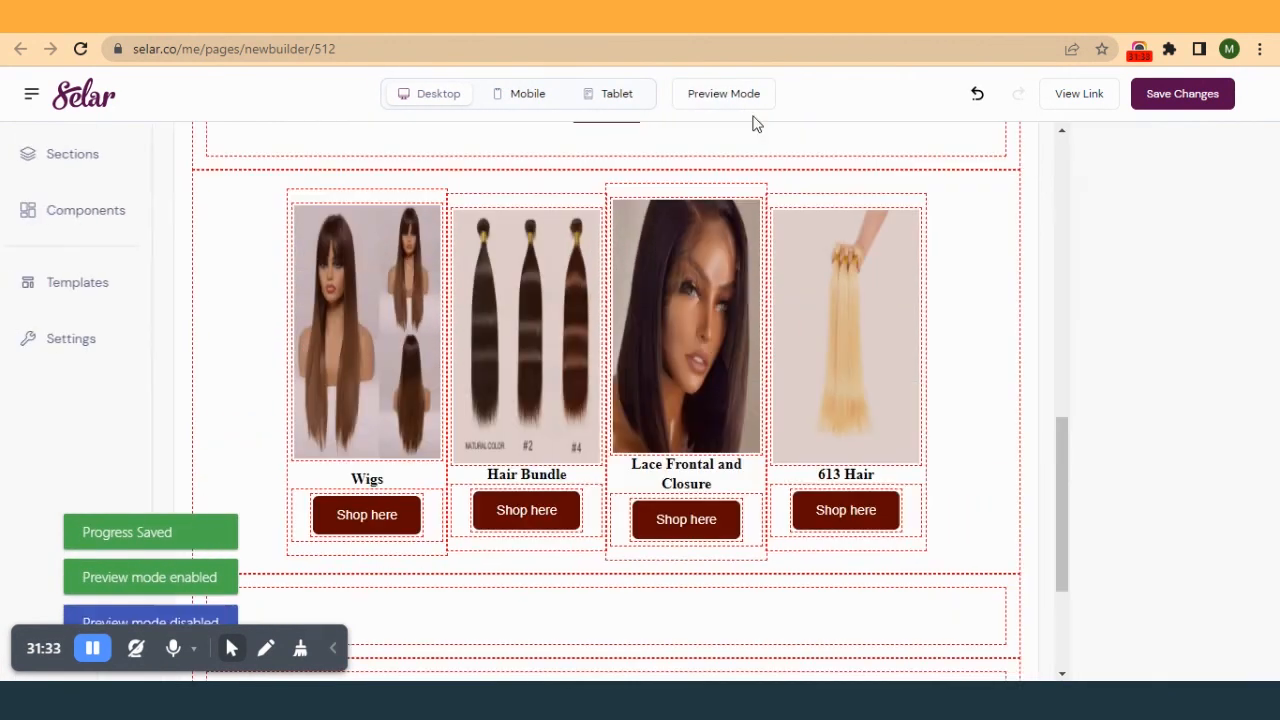
click(1171, 106)
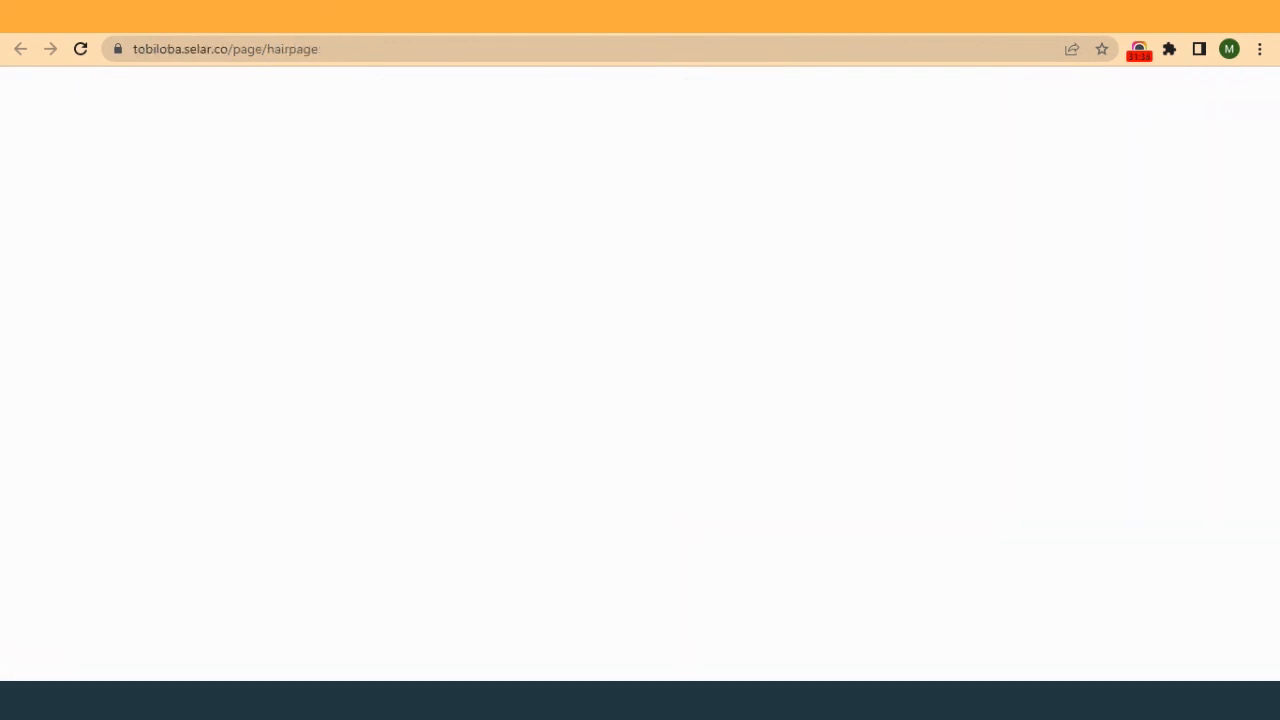
- Reload the live hair page and examine the caption and button spacing on the four product cards
click(84, 52)
scroll(374, 300, down, 3)
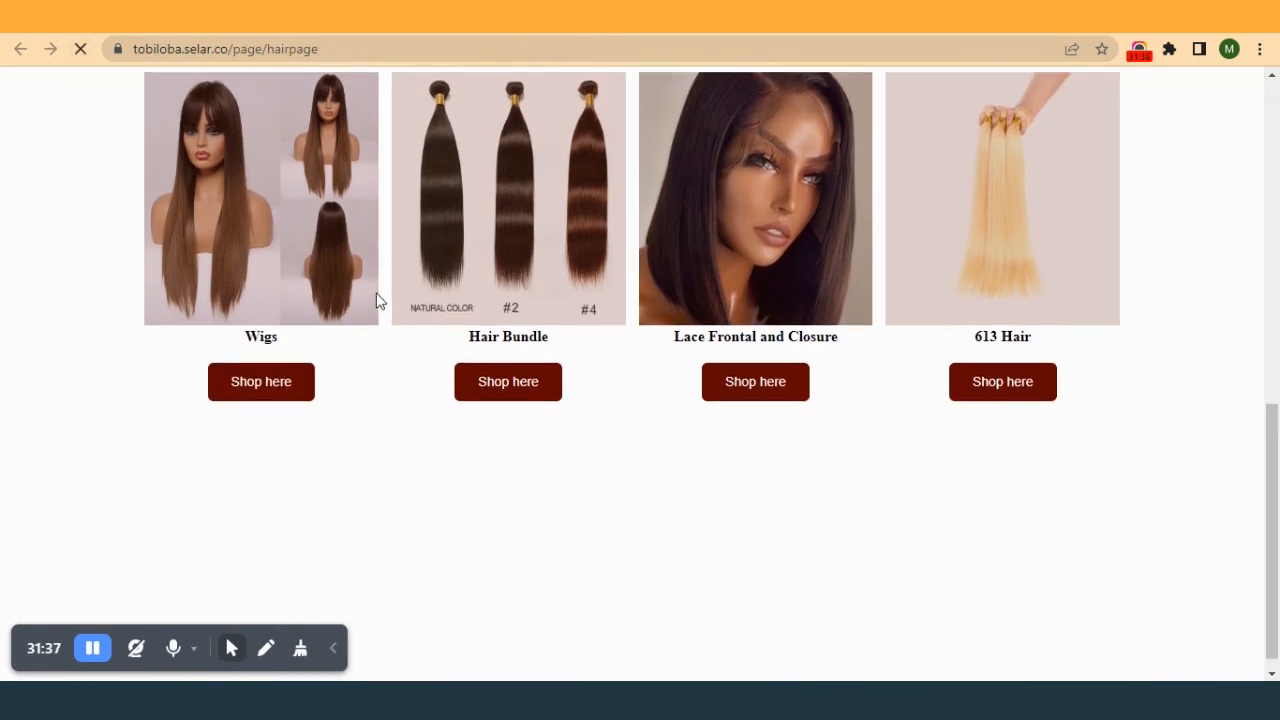
scroll(374, 300, down, 2)
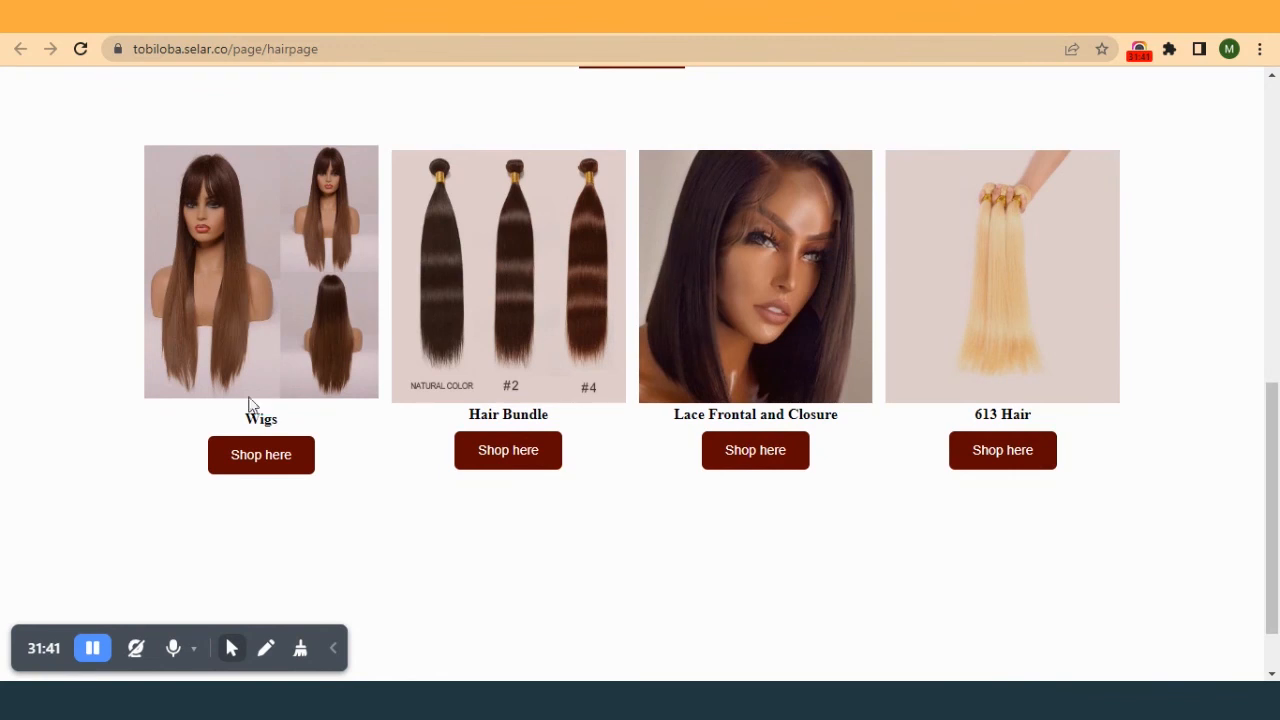
- Compare the product cards with the beauty page and increase the Hair Bundle caption's top margin to line it up with the Wigs caption
key(ctrl+Tab)
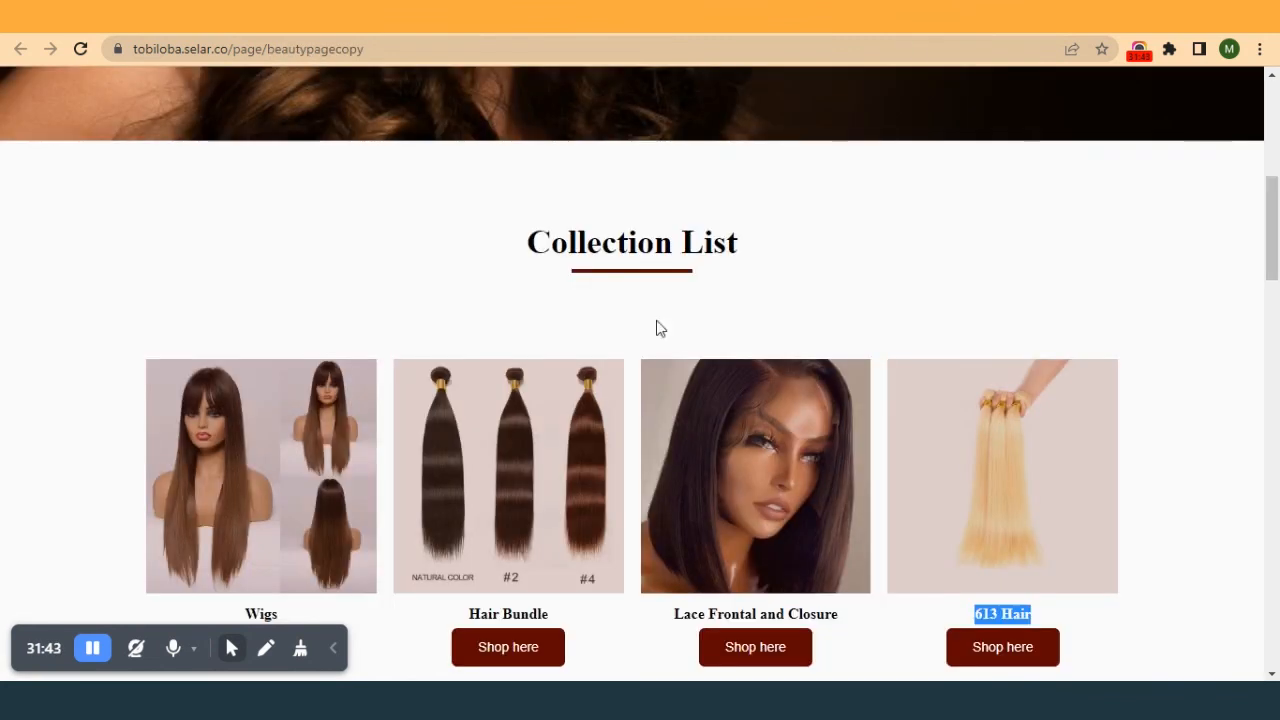
scroll(654, 329, down, 2)
key(ctrl+shift+Tab)
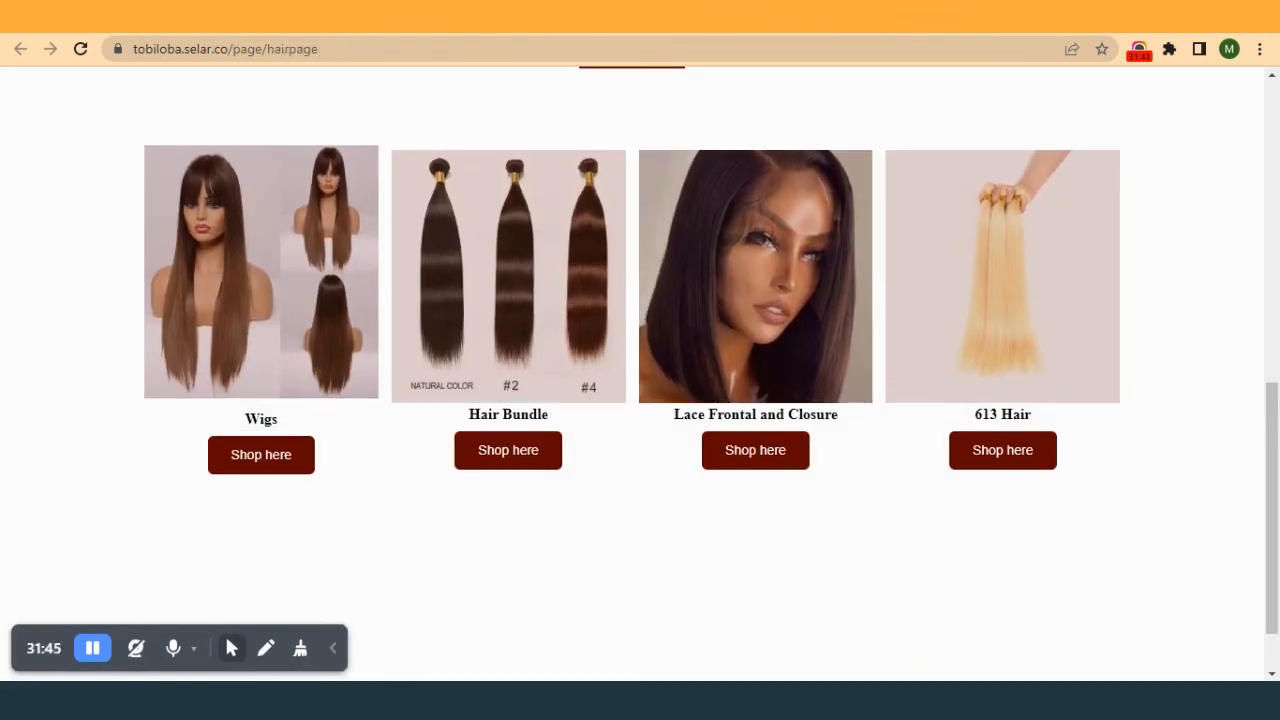
click(638, 17)
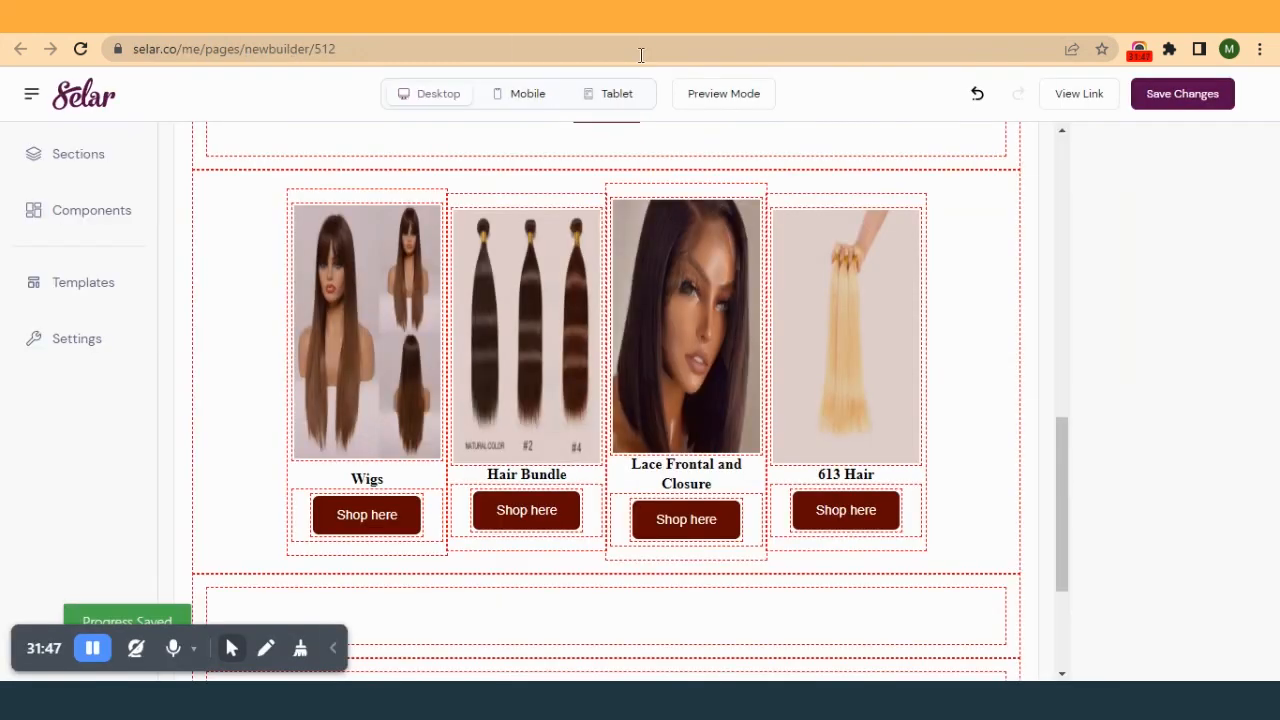
scroll(527, 480, down, 1)
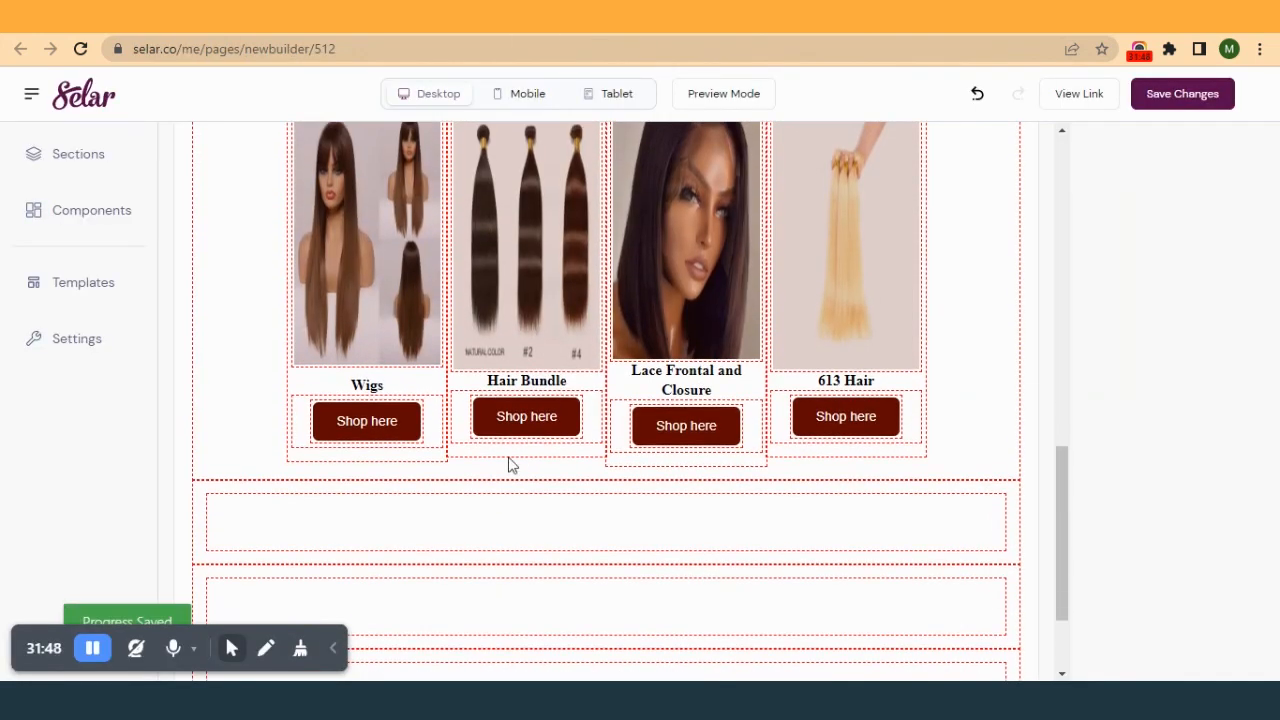
click(566, 381)
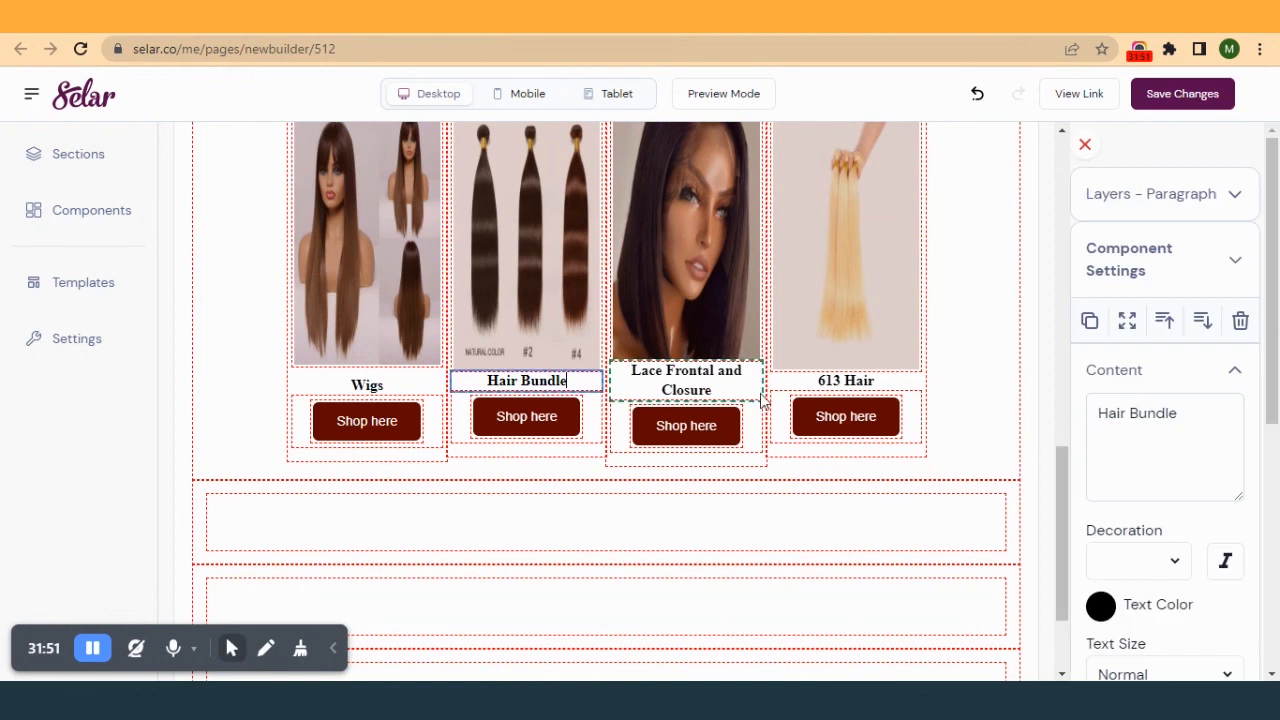
scroll(1139, 475, down, 4)
scroll(1143, 529, down, 1)
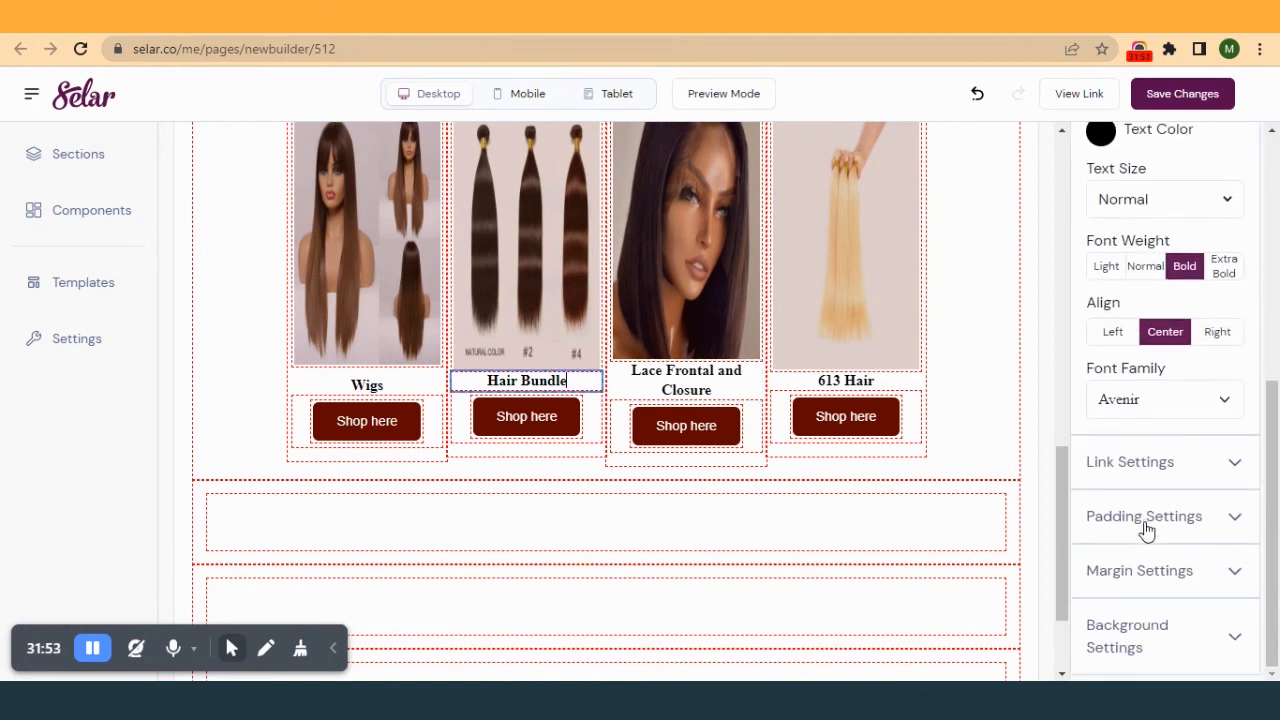
click(1137, 567)
scroll(1134, 559, down, 2)
drag(1097, 500, 1120, 505)
key(Left)
key(Left)
key(Left)
key(Left)
key(Left)
key(Left)
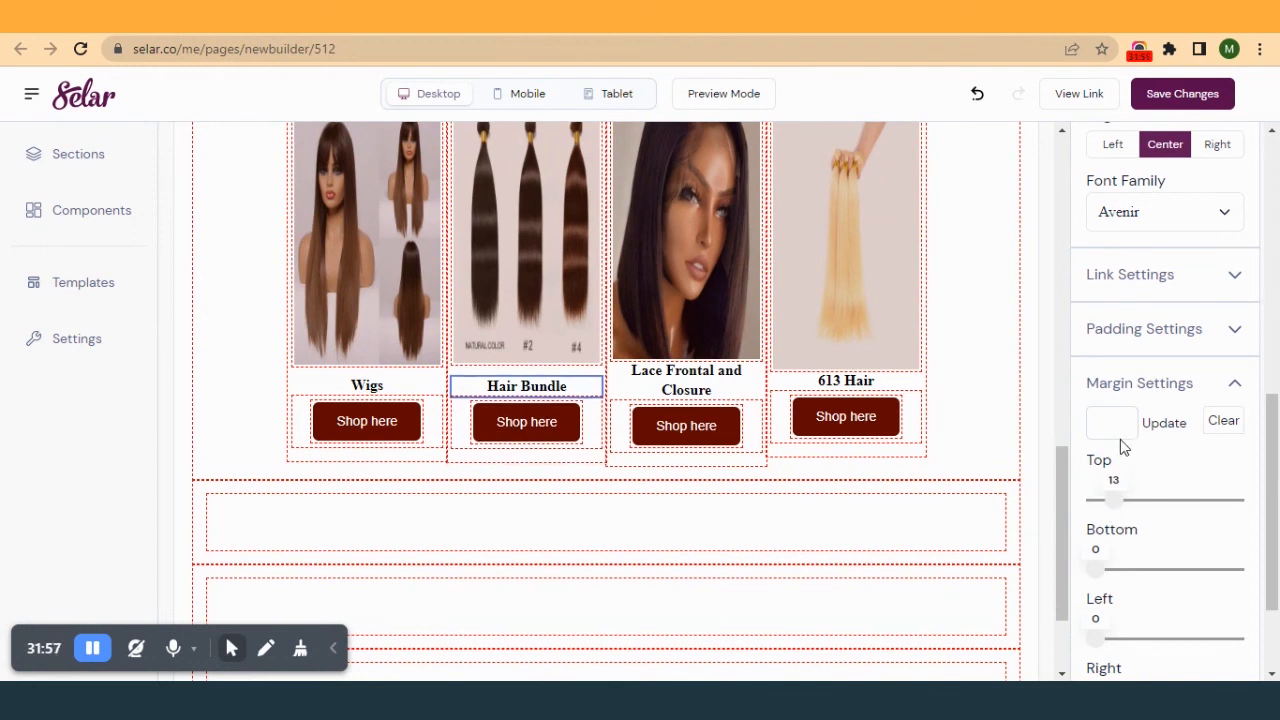
- Increase the top margin of the Lace Frontal and Closure caption to match the spacing of the Wigs caption
click(702, 390)
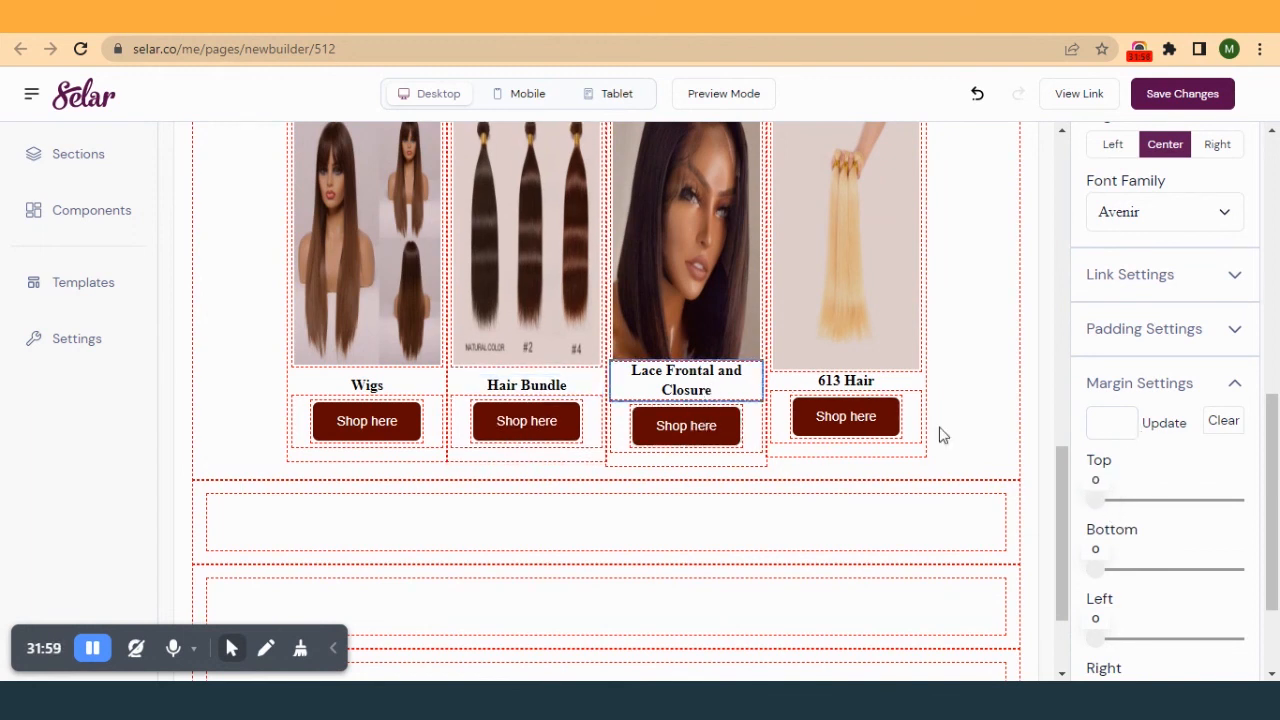
drag(1102, 506, 1125, 512)
key(Left)
key(Left)
key(Left)
key(Left)
key(Left)
key(Left)
key(Left)
key(Left)
key(Left)
key(Left)
key(Left)
- Set the 613 Hair caption's top margin to 10 and save the page changes
click(886, 381)
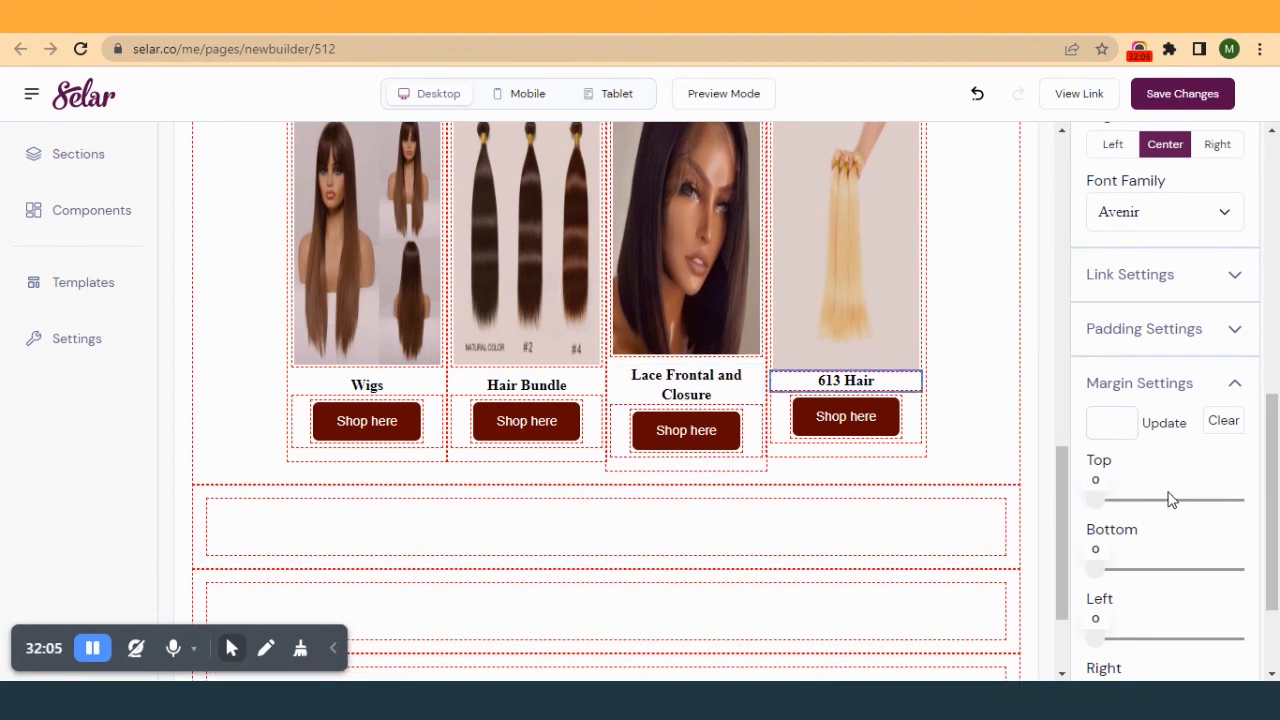
drag(1097, 512, 1111, 510)
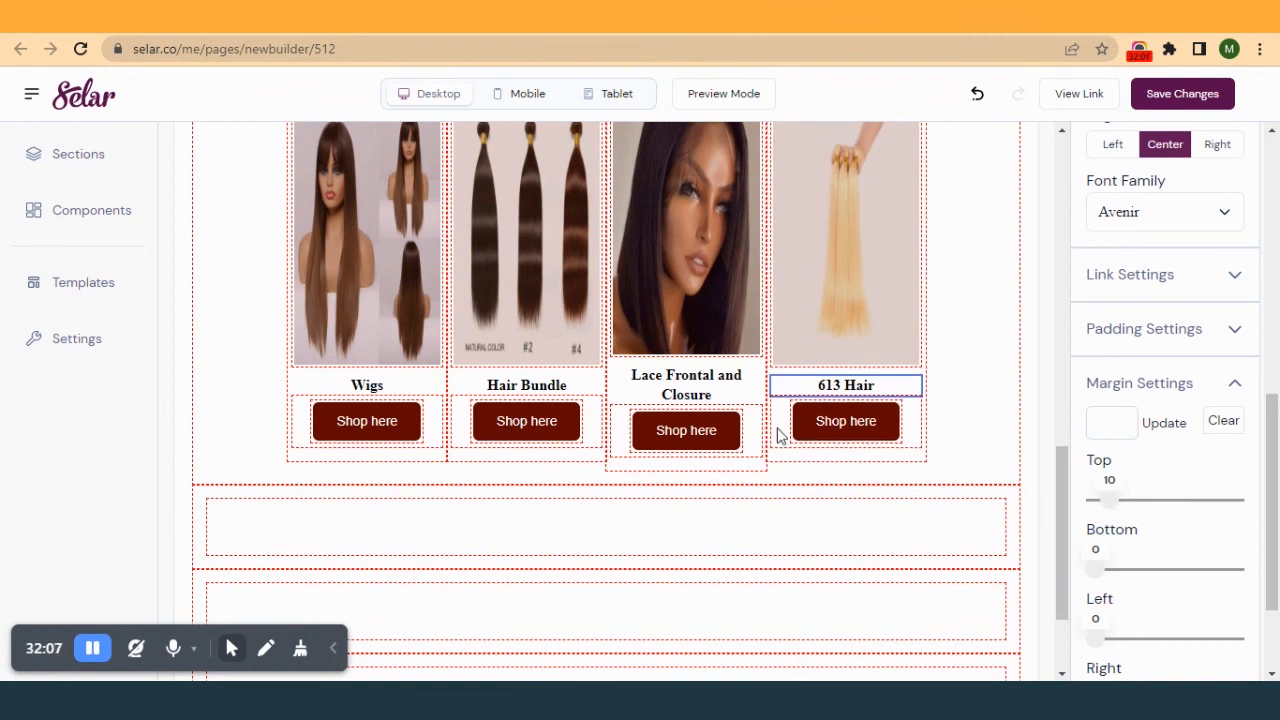
click(1160, 94)
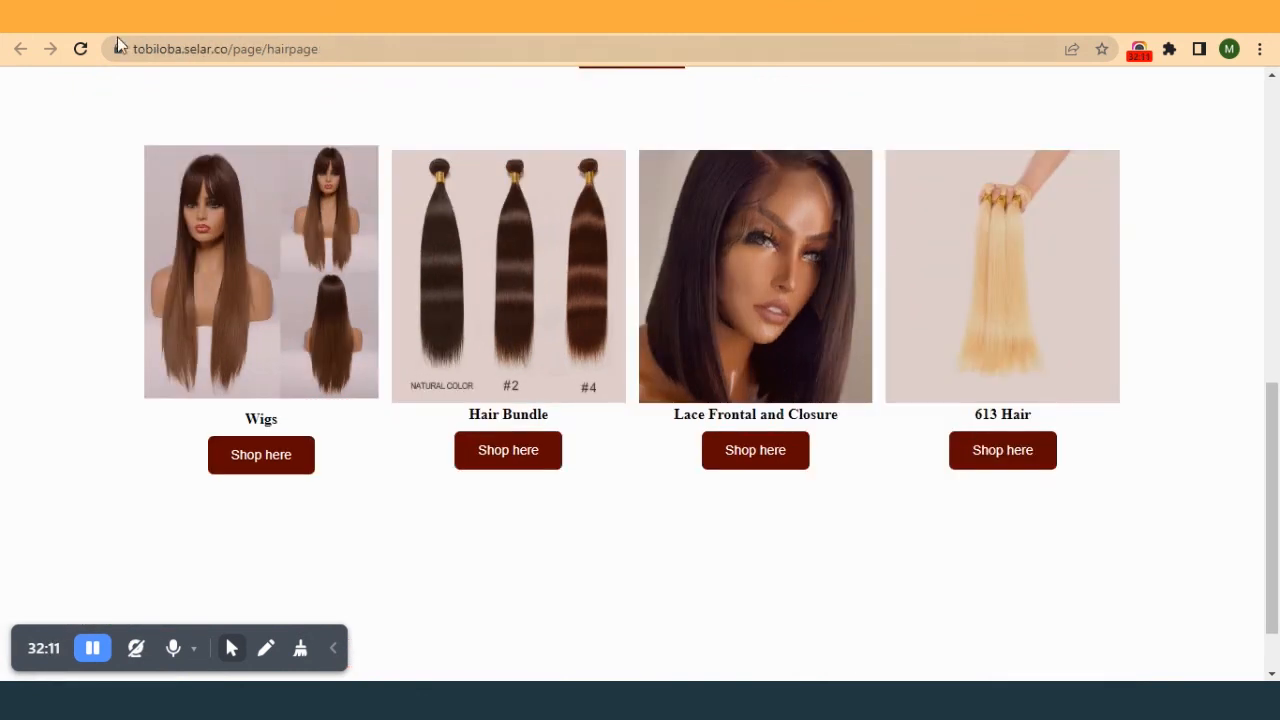
- Reload the live hair page and compare its Collection List heading and card spacing with the beauty page
click(80, 48)
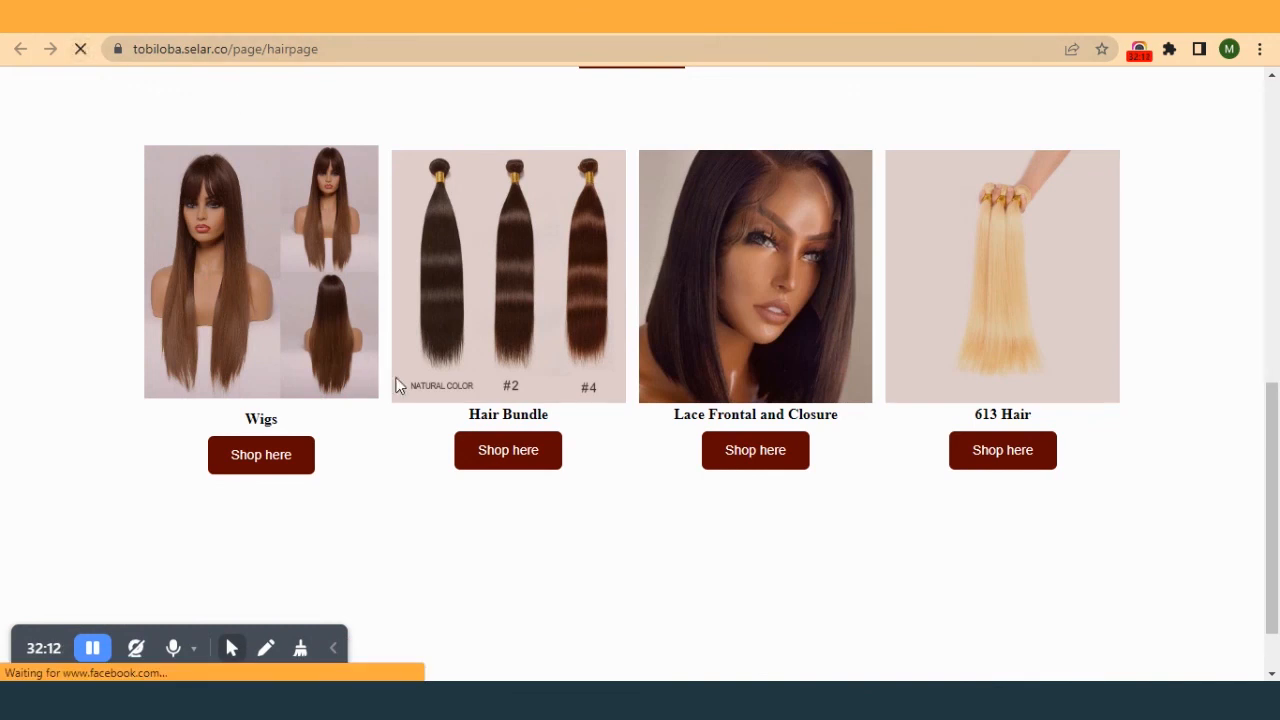
scroll(560, 440, up, 1)
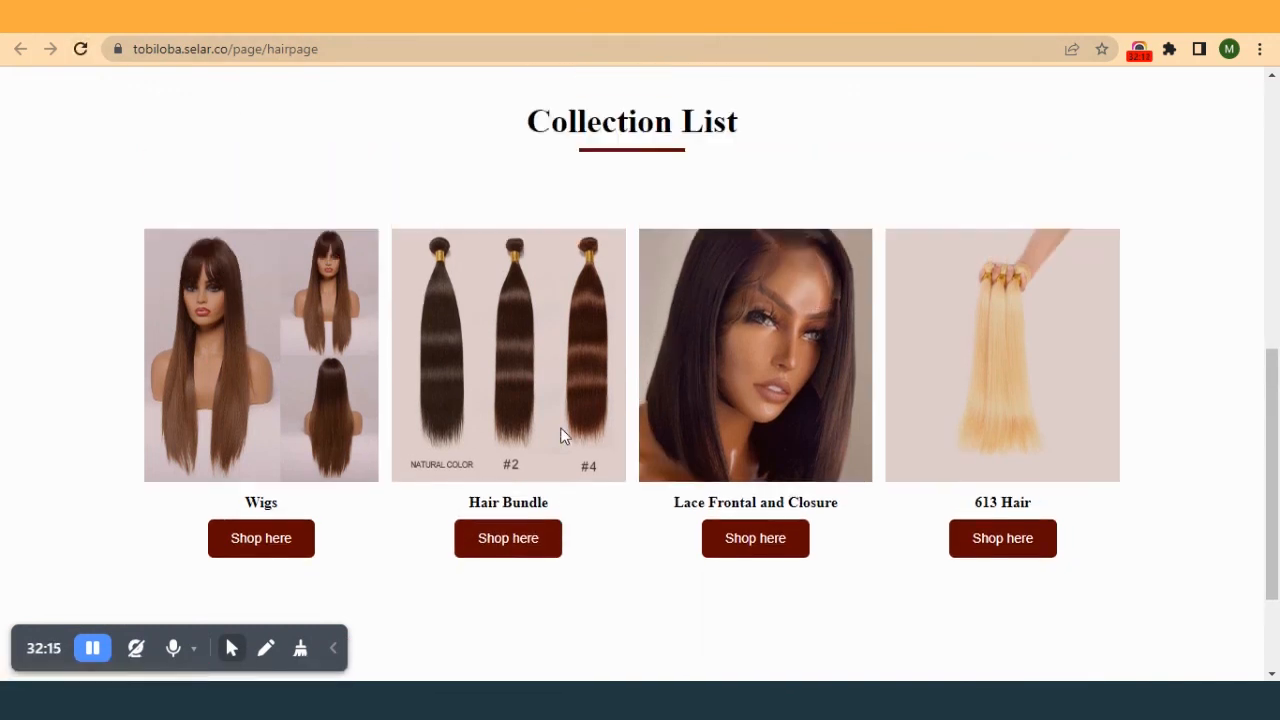
scroll(563, 437, up, 1)
click(916, 17)
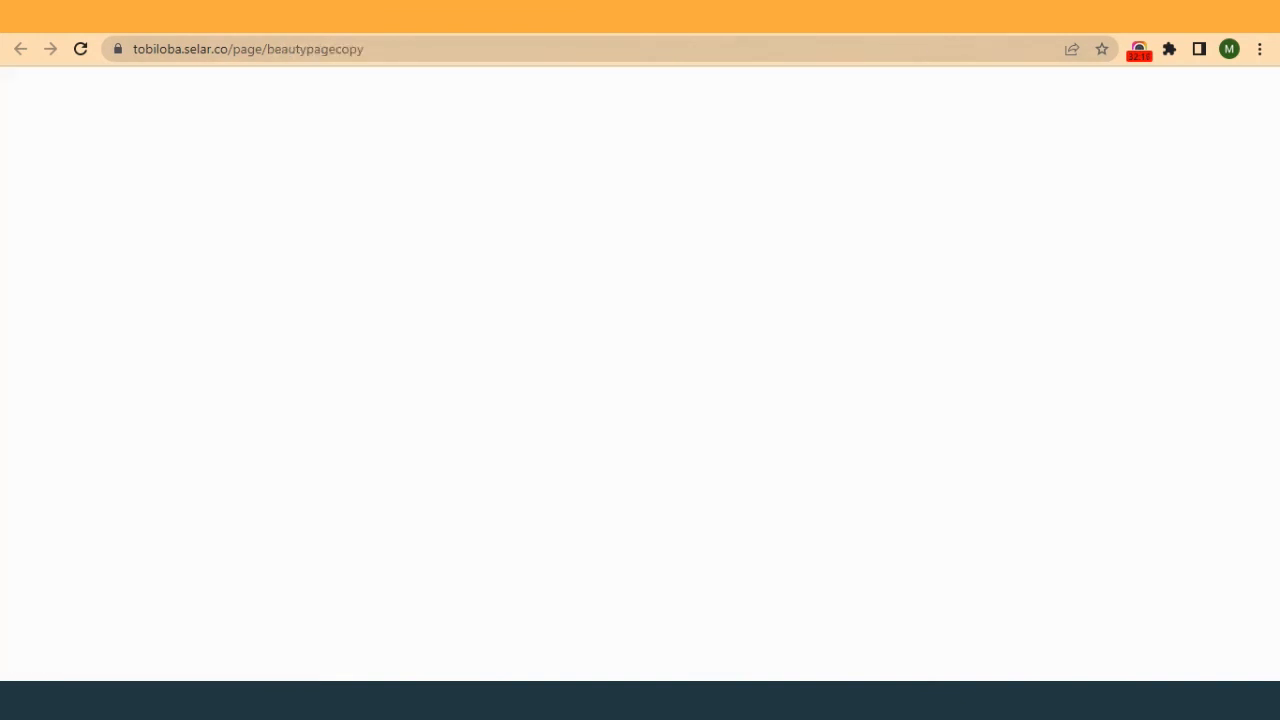
scroll(707, 310, up, 2)
scroll(707, 310, down, 1)
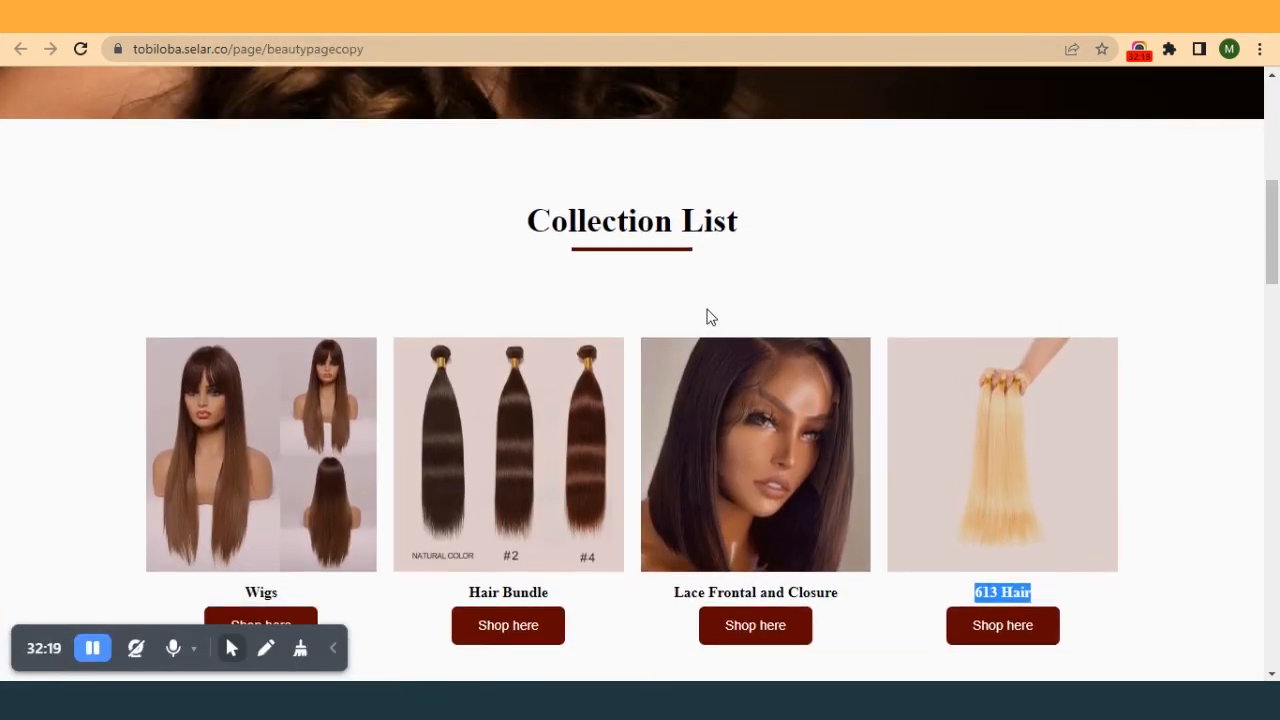
click(706, 17)
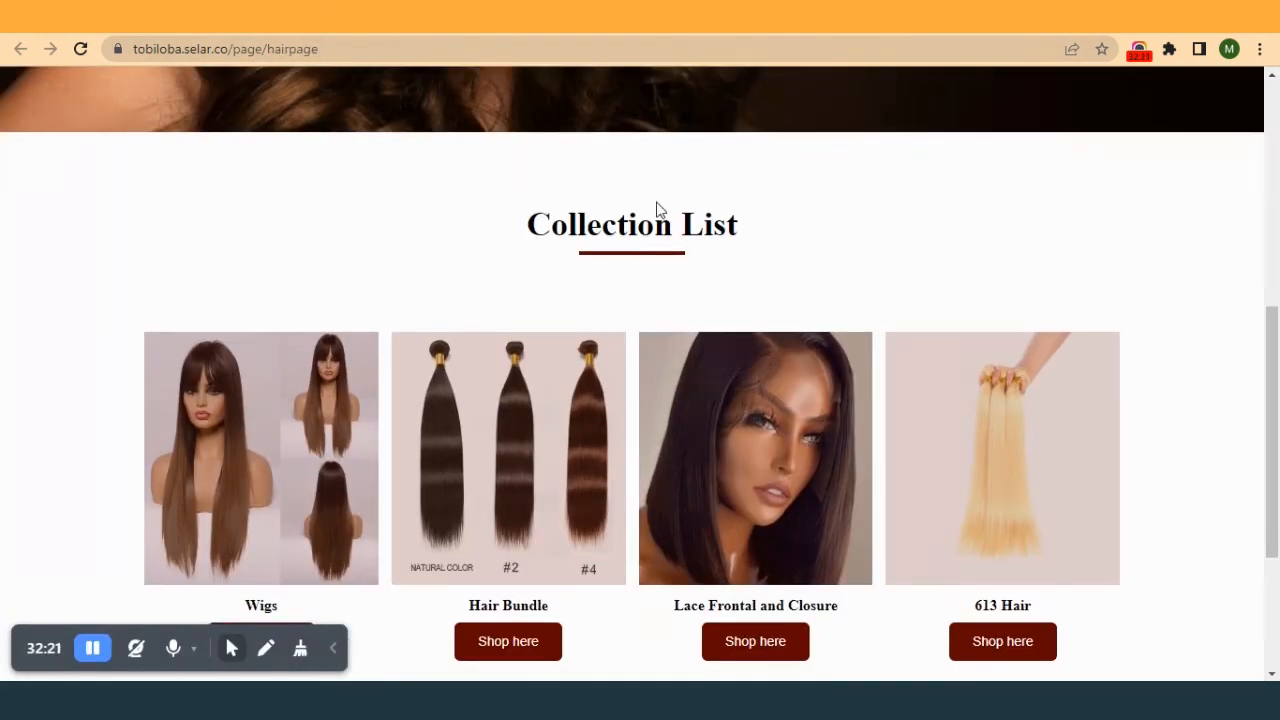
scroll(659, 210, down, 1)
click(904, 17)
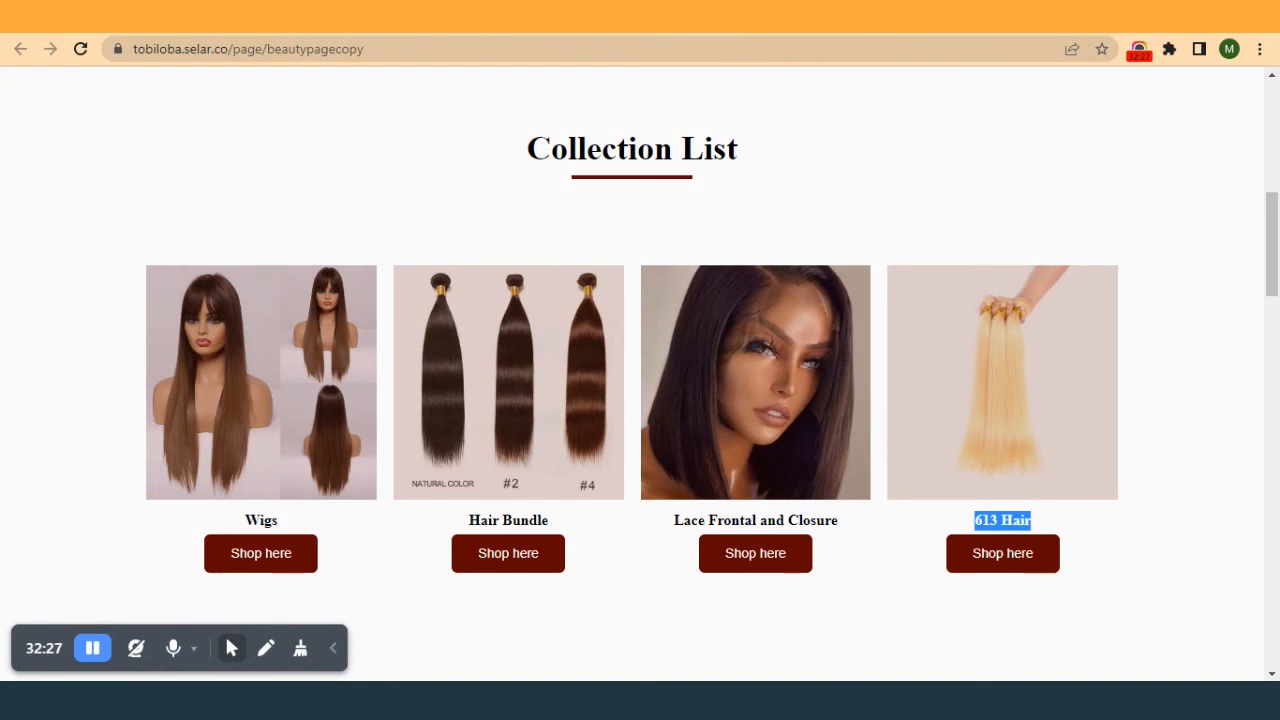
key(ctrl+shift+Tab)
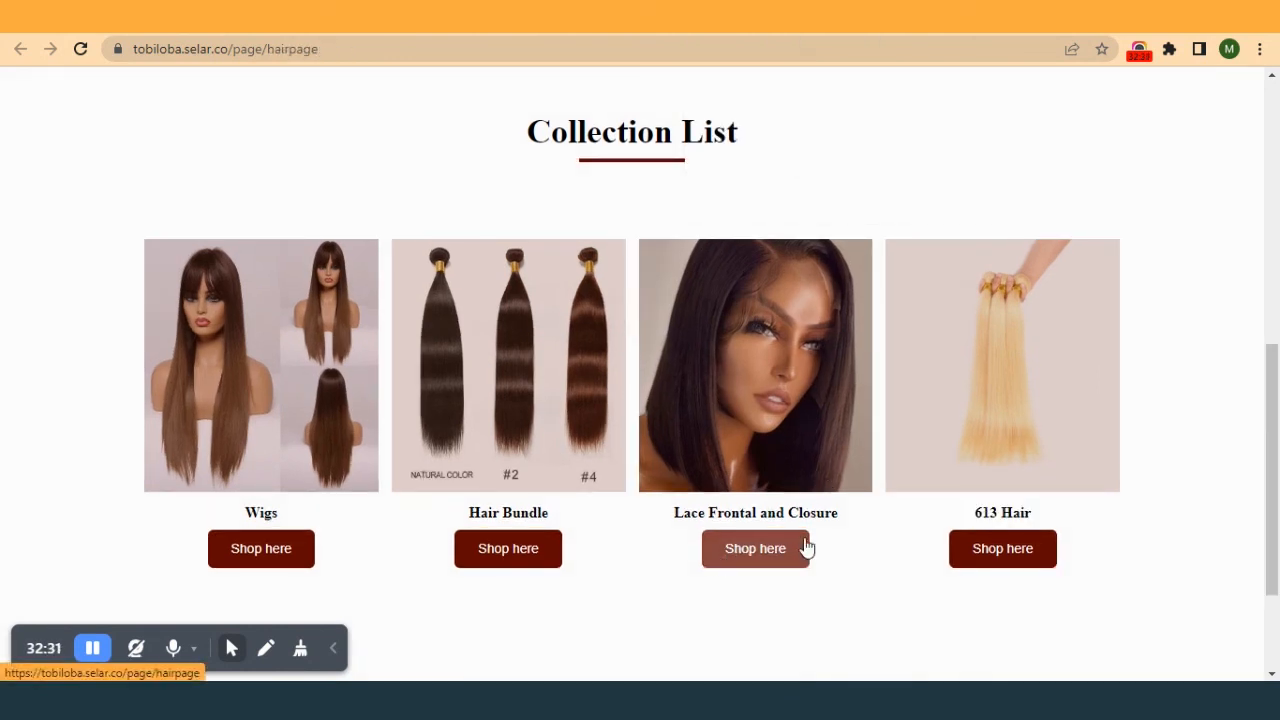
key(ctrl+Tab)
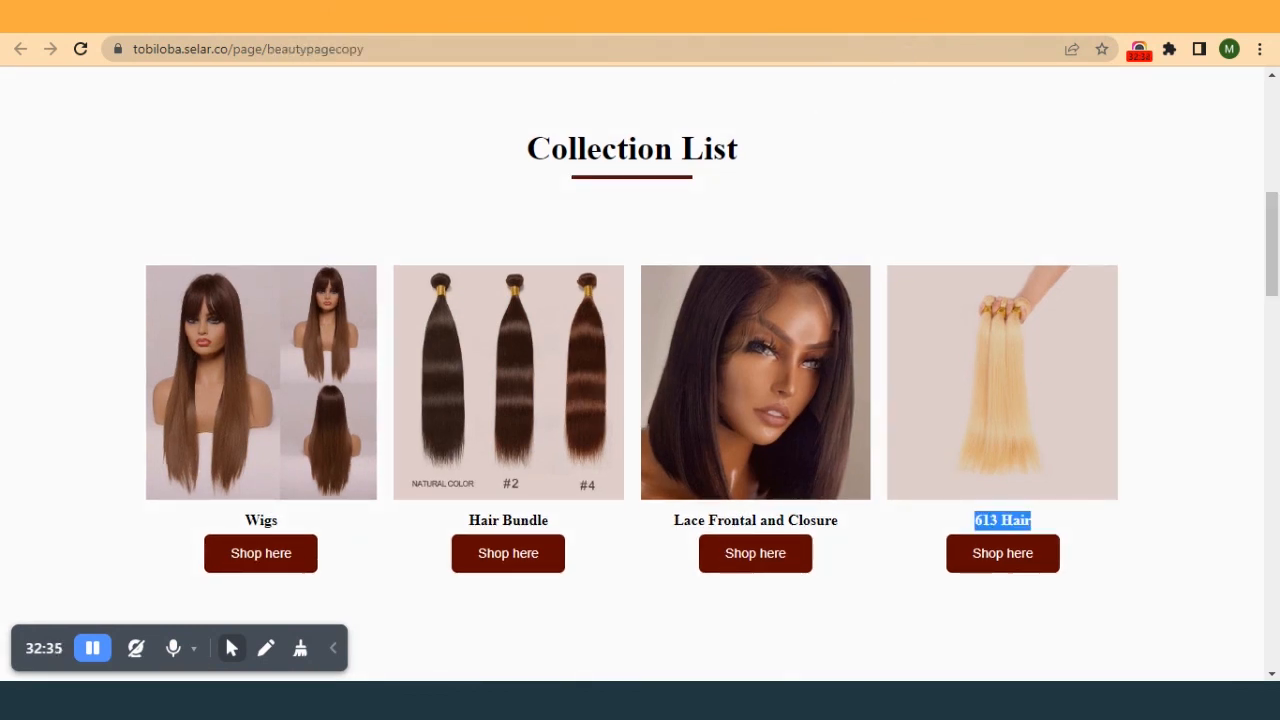
- Return to the page builder, set the top margin of the Collection List heading section to 40, and save the changes
key(ctrl+Tab)
key(ctrl+Tab)
key(ctrl+Tab)
key(ctrl+Tab)
scroll(666, 246, up, 4)
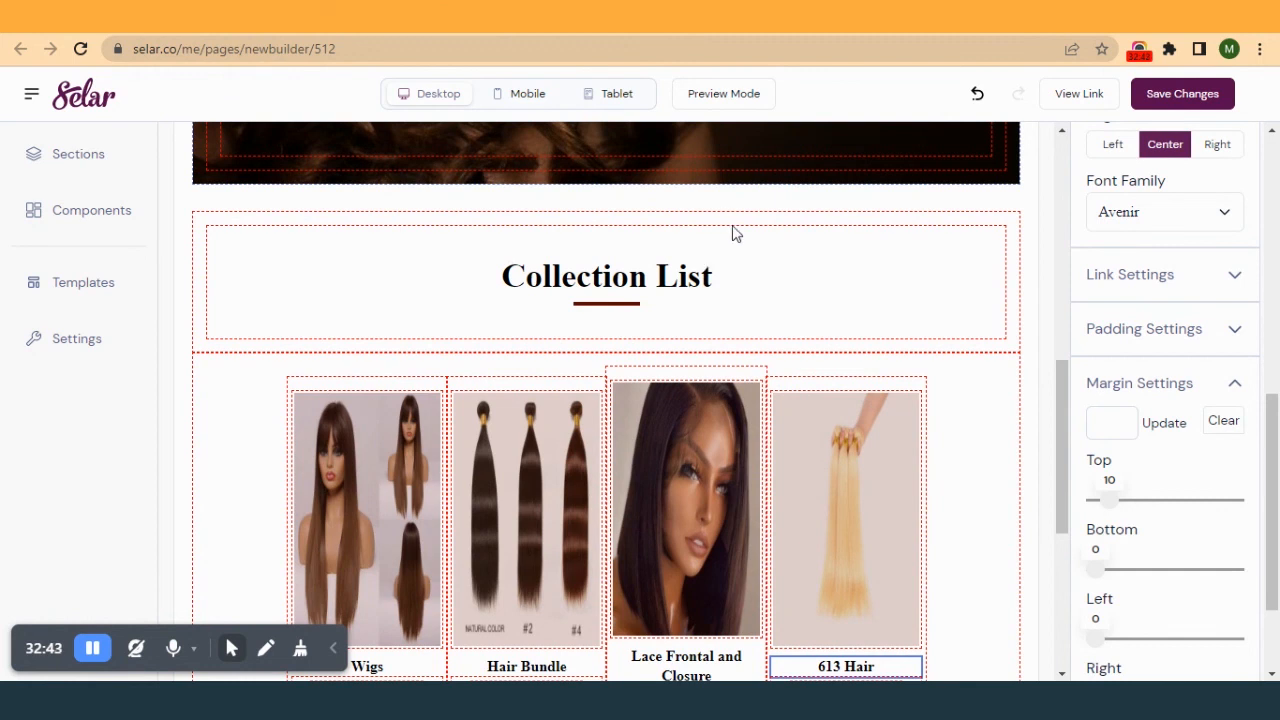
click(789, 220)
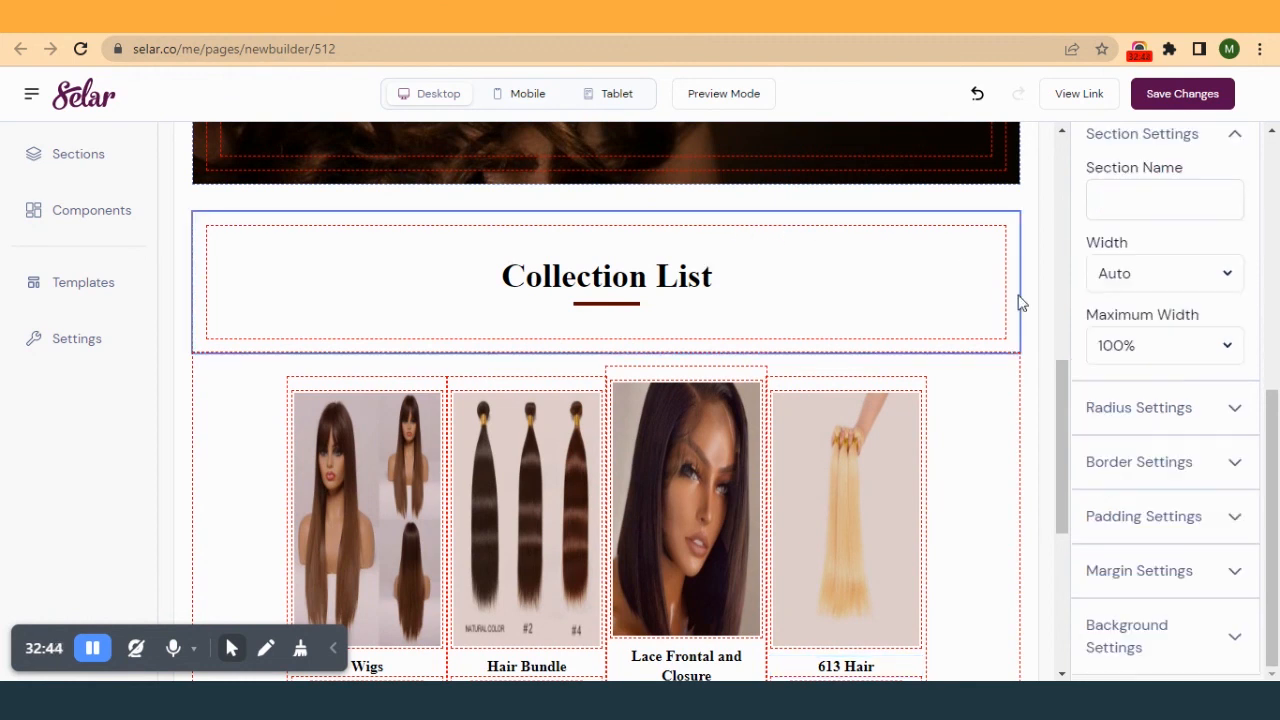
click(1149, 595)
scroll(1148, 600, down, 1)
drag(1148, 604, 1152, 603)
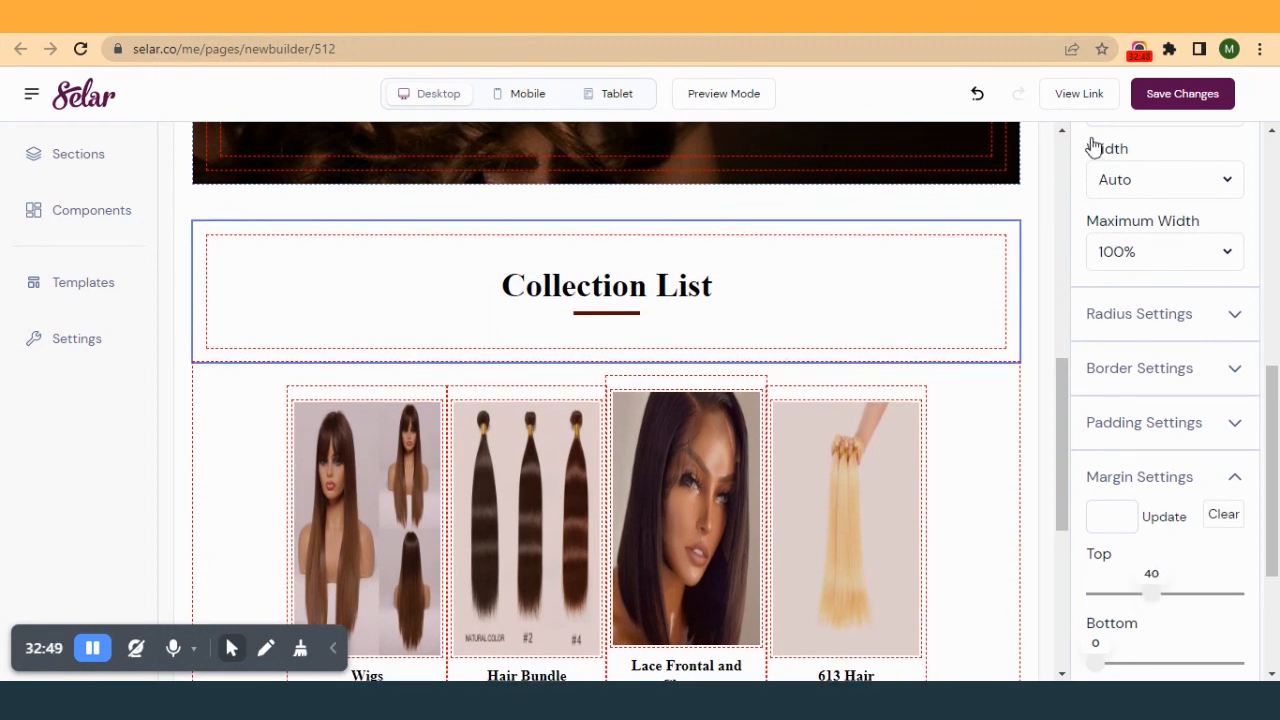
click(1172, 95)
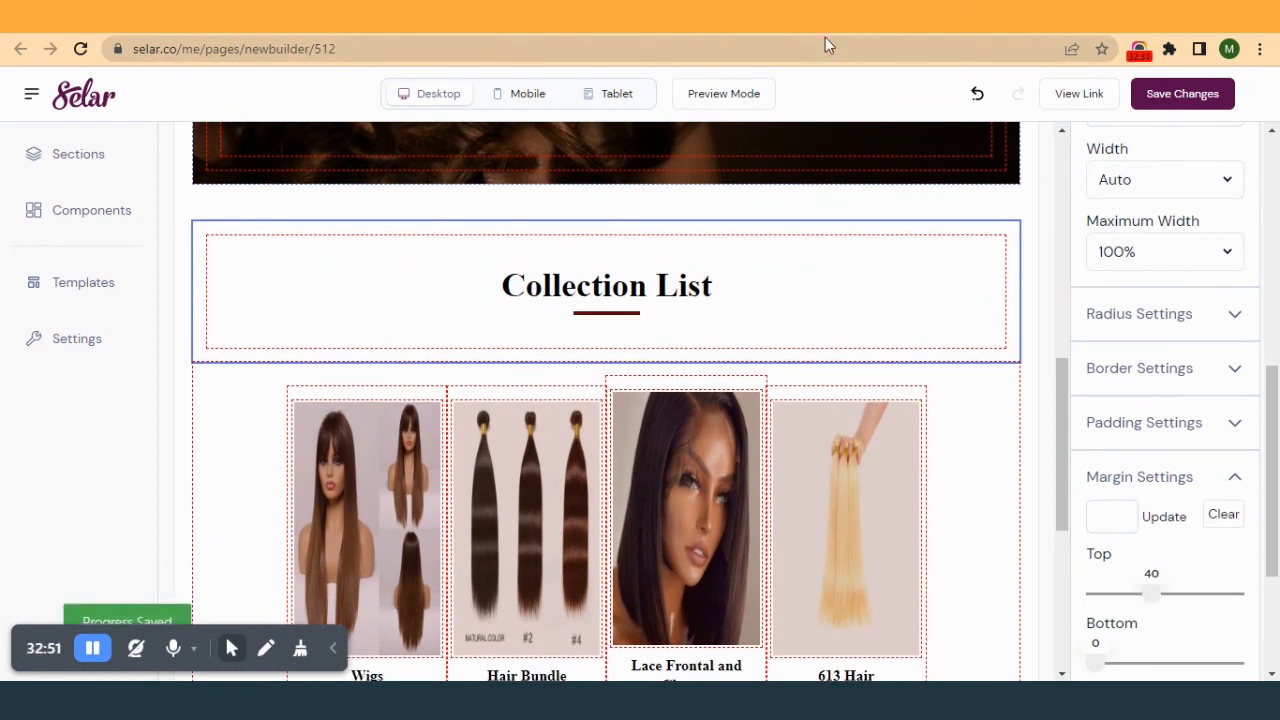
- Reload the live hair page and compare the gap between the hero image and the Collection List heading with the beauty page
scroll(592, 436, down, 5)
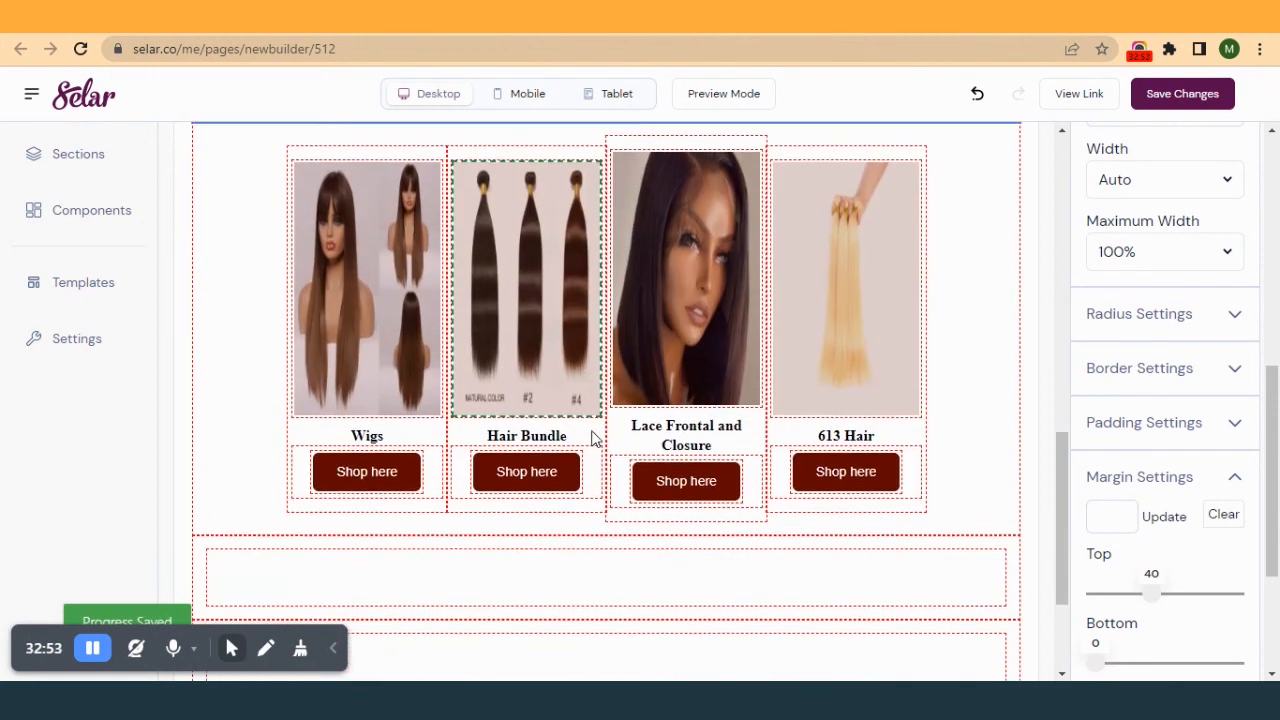
click(310, 20)
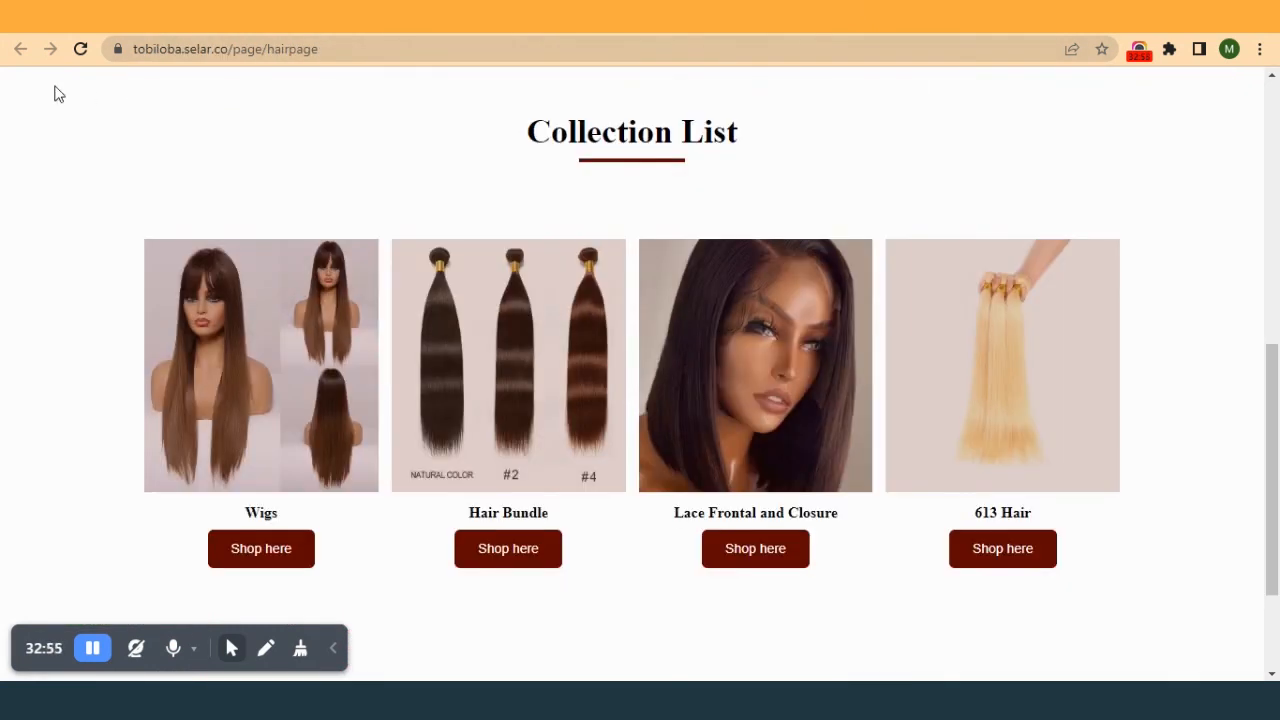
click(82, 49)
scroll(357, 344, up, 6)
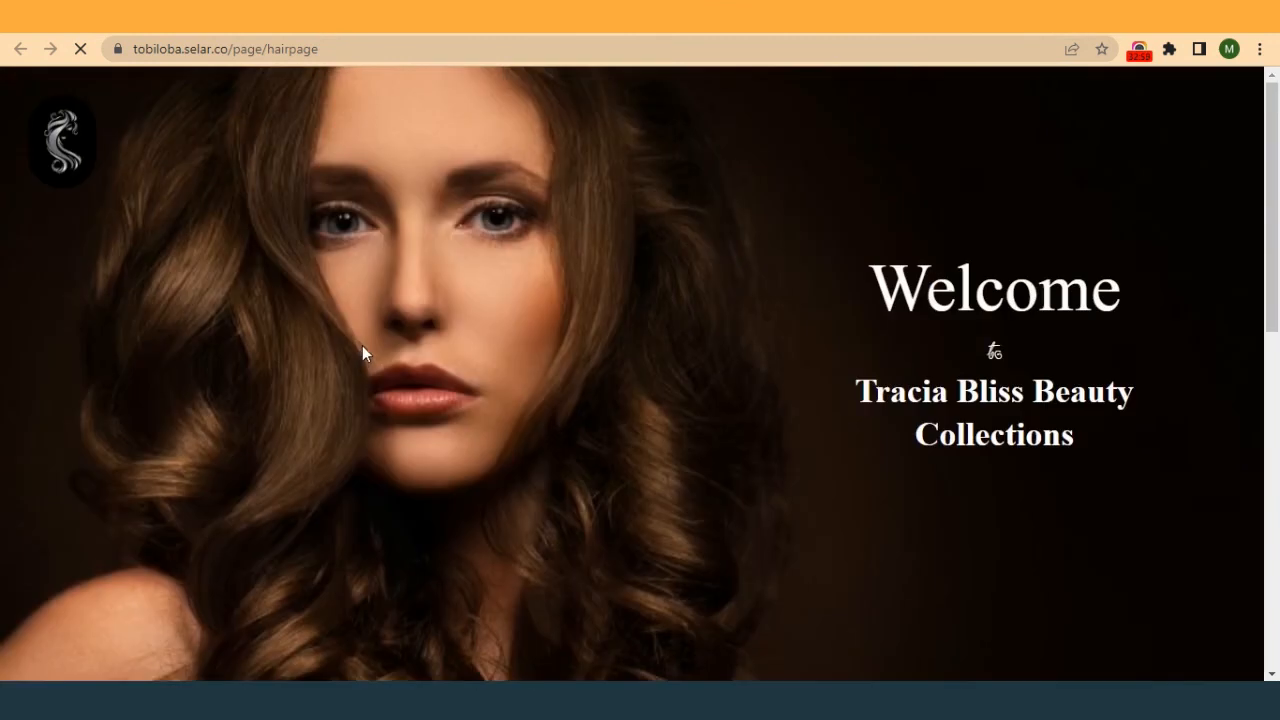
scroll(843, 149, down, 7)
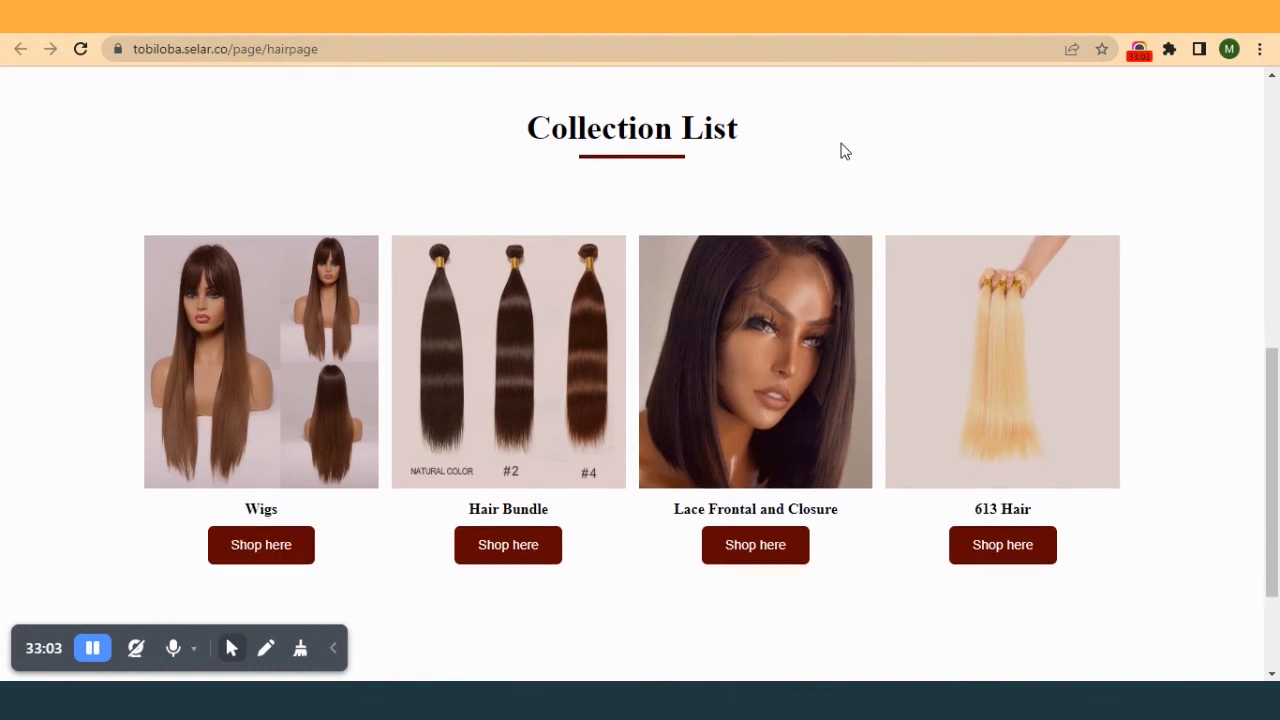
click(645, 17)
scroll(618, 208, up, 1)
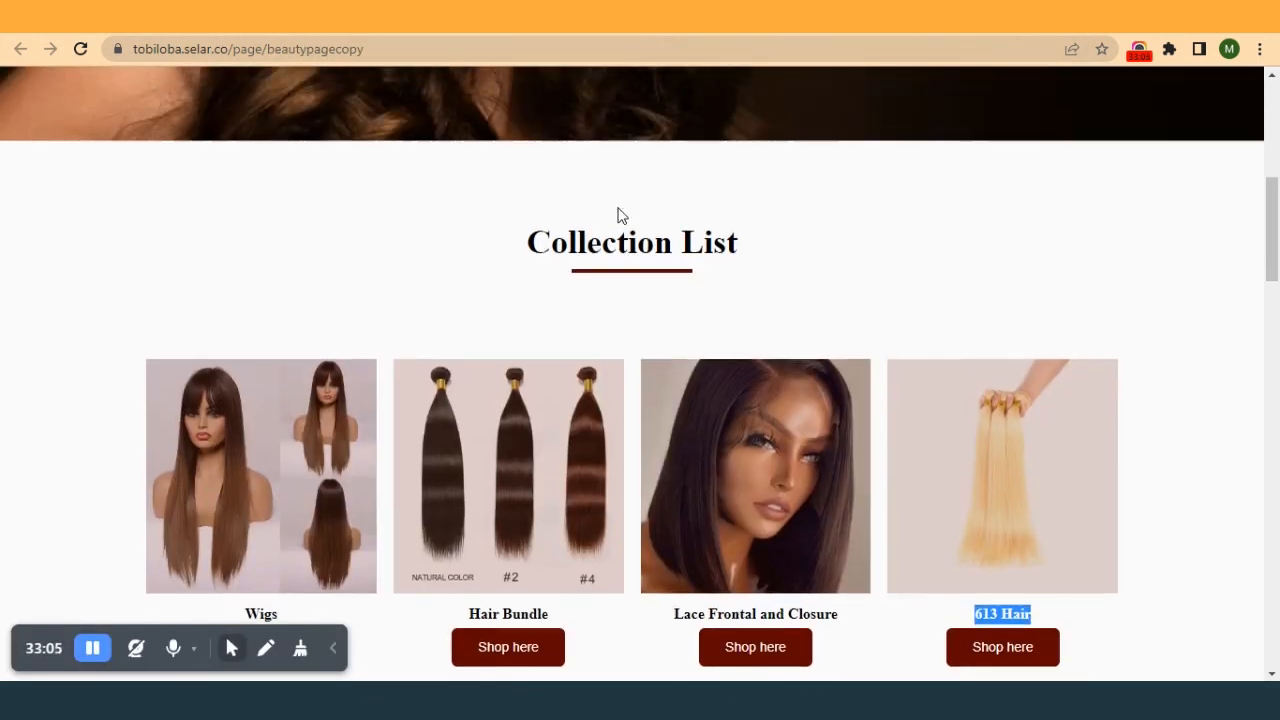
scroll(618, 215, down, 1)
click(735, 28)
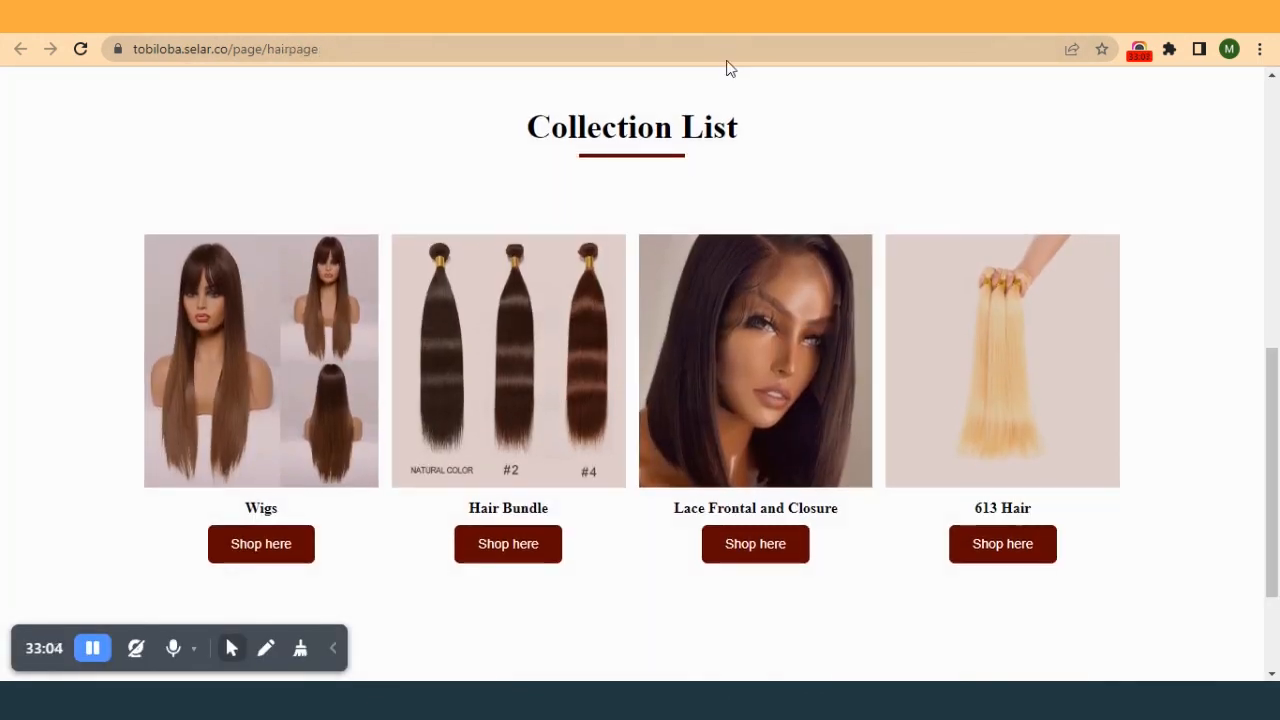
scroll(696, 188, down, 1)
scroll(697, 188, up, 1)
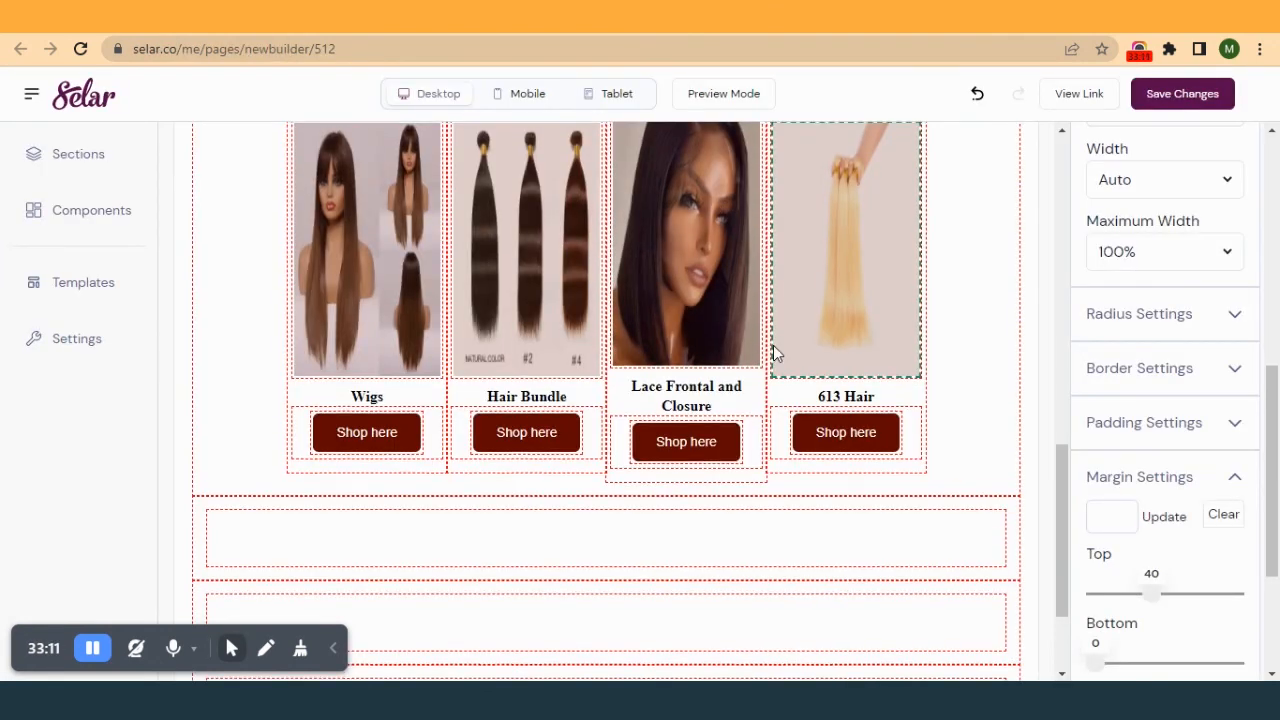
- Set the top margin of the inner container around the Collection List heading to 10 and save the page changes
scroll(773, 345, up, 5)
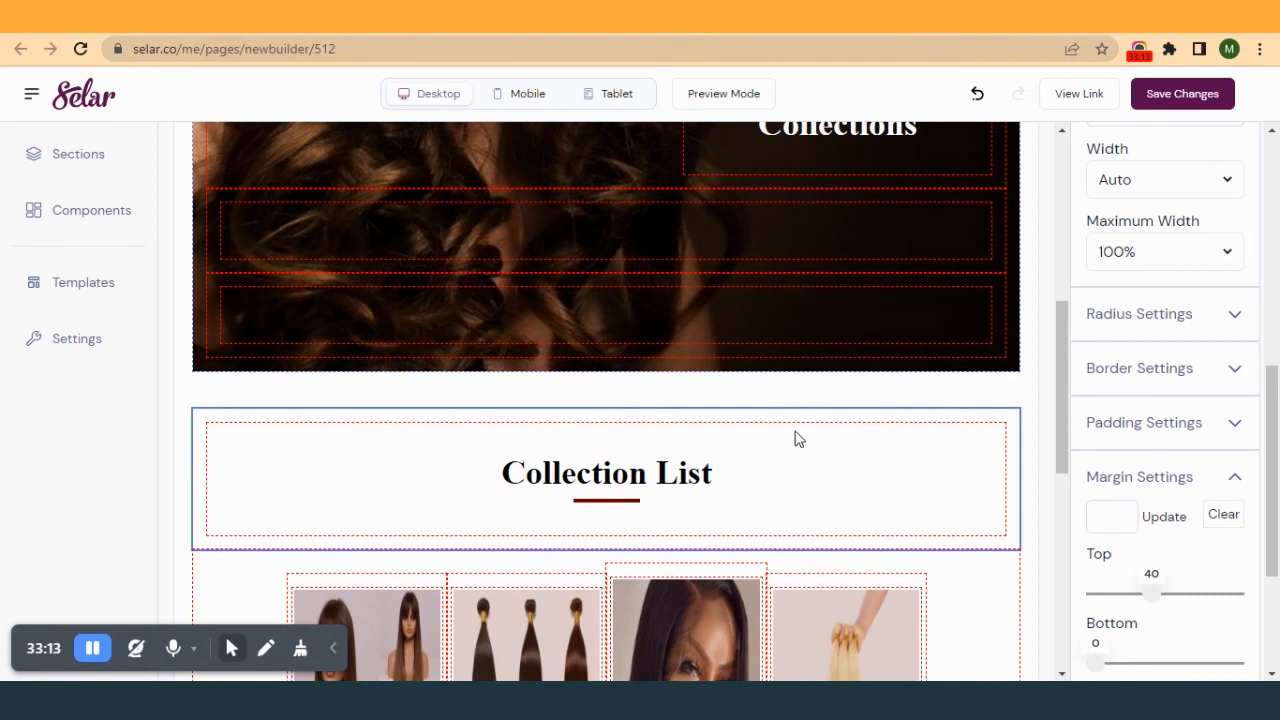
click(797, 438)
scroll(1163, 466, down, 1)
scroll(1140, 449, up, 1)
mouse_move(1100, 360)
mouse_down()
mouse_move(1117, 354)
mouse_move(1088, 371)
mouse_up()
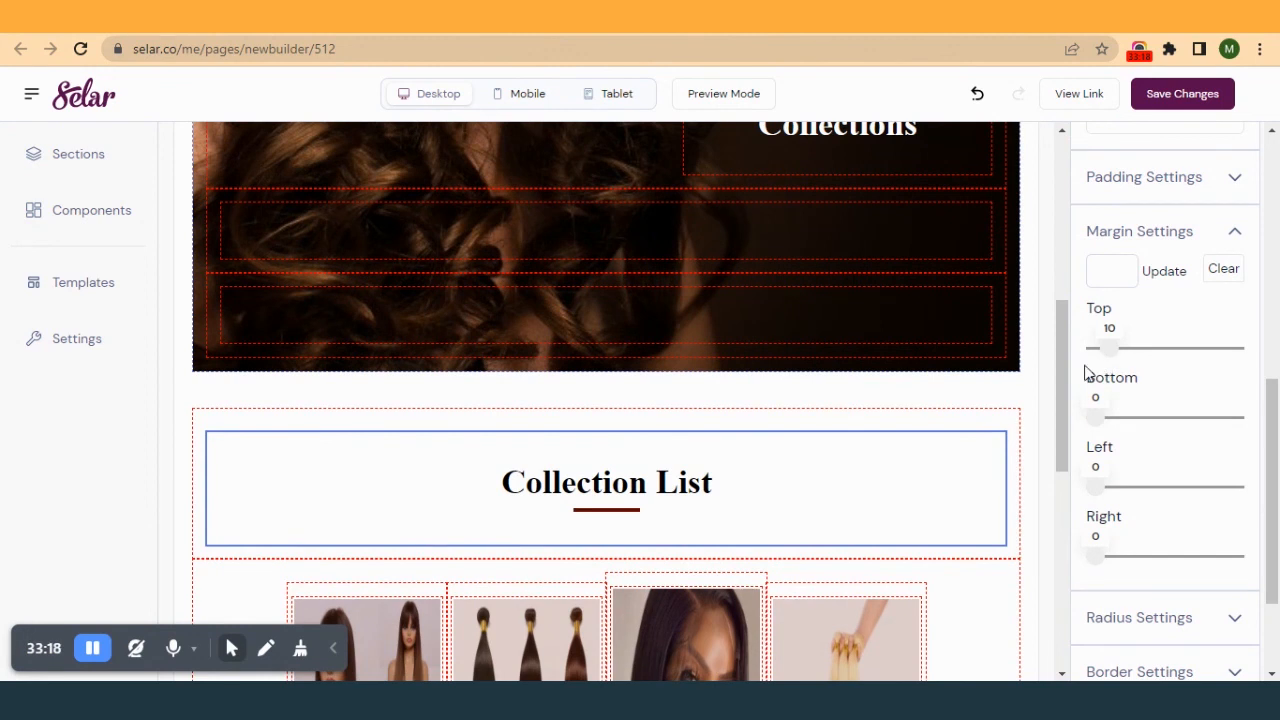
click(674, 418)
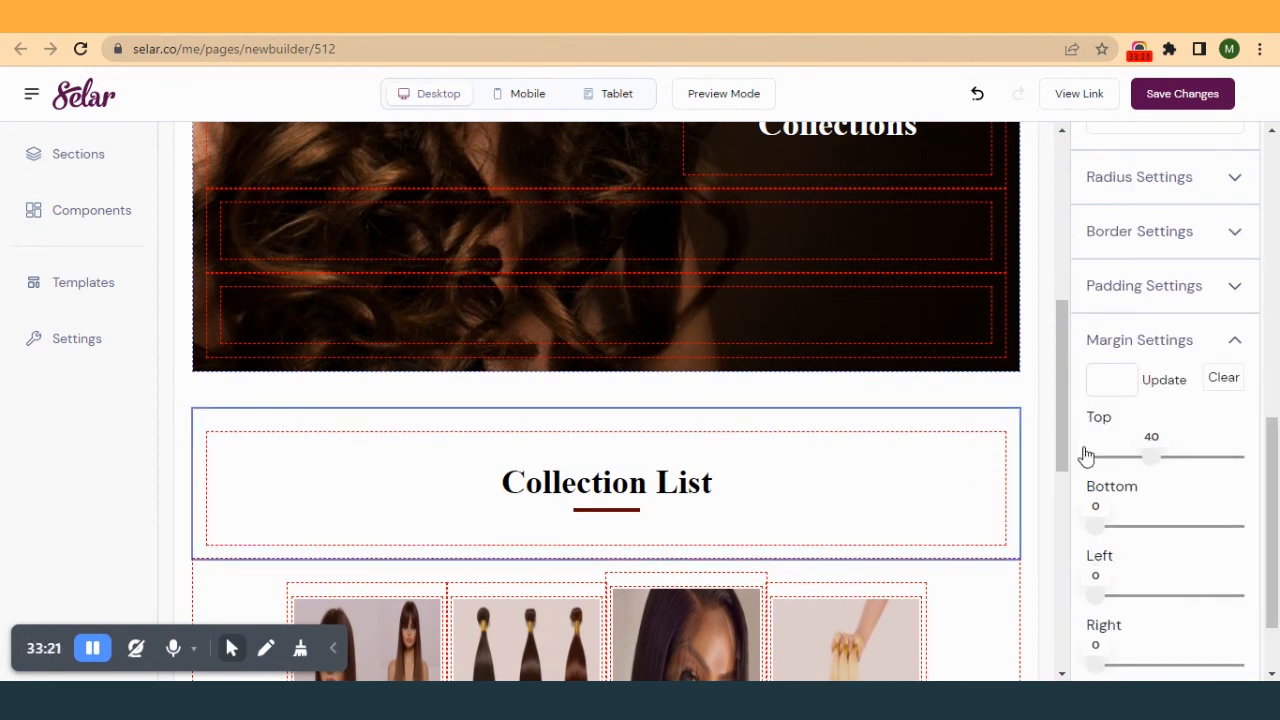
click(777, 450)
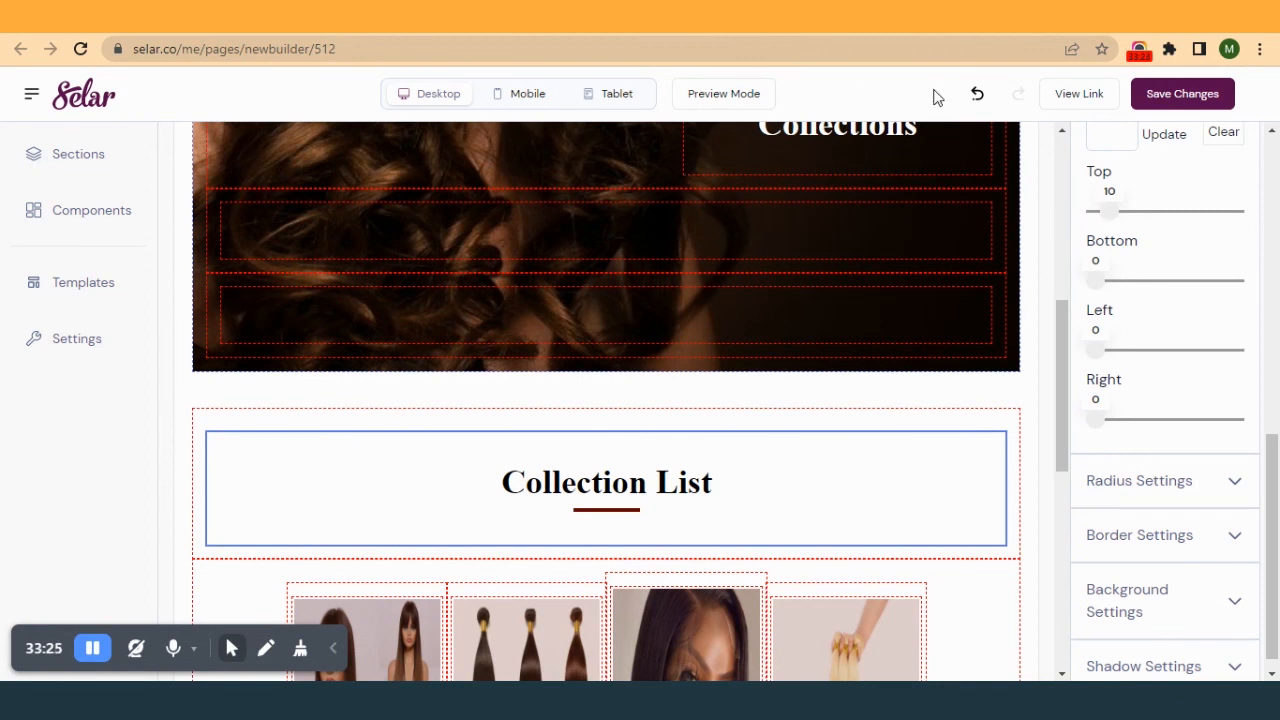
click(1183, 95)
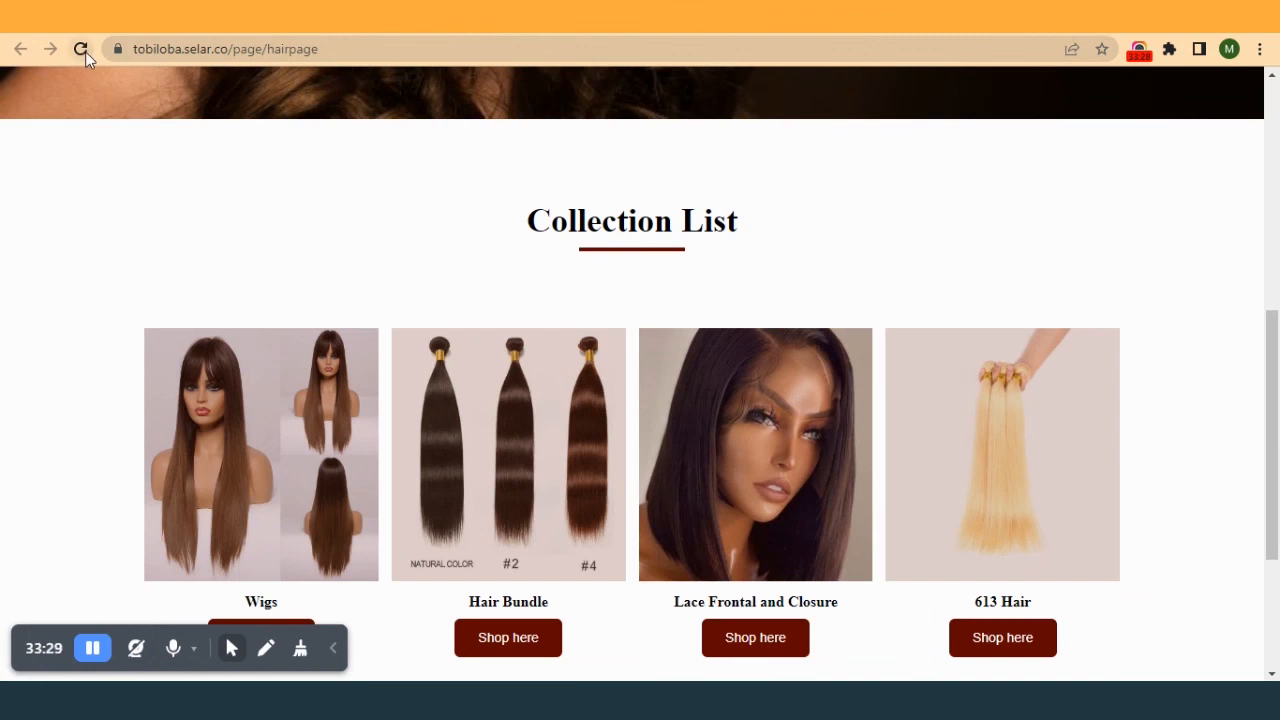
- Reload the live hair page and review the spacing from the hero image down to the four product cards
click(85, 51)
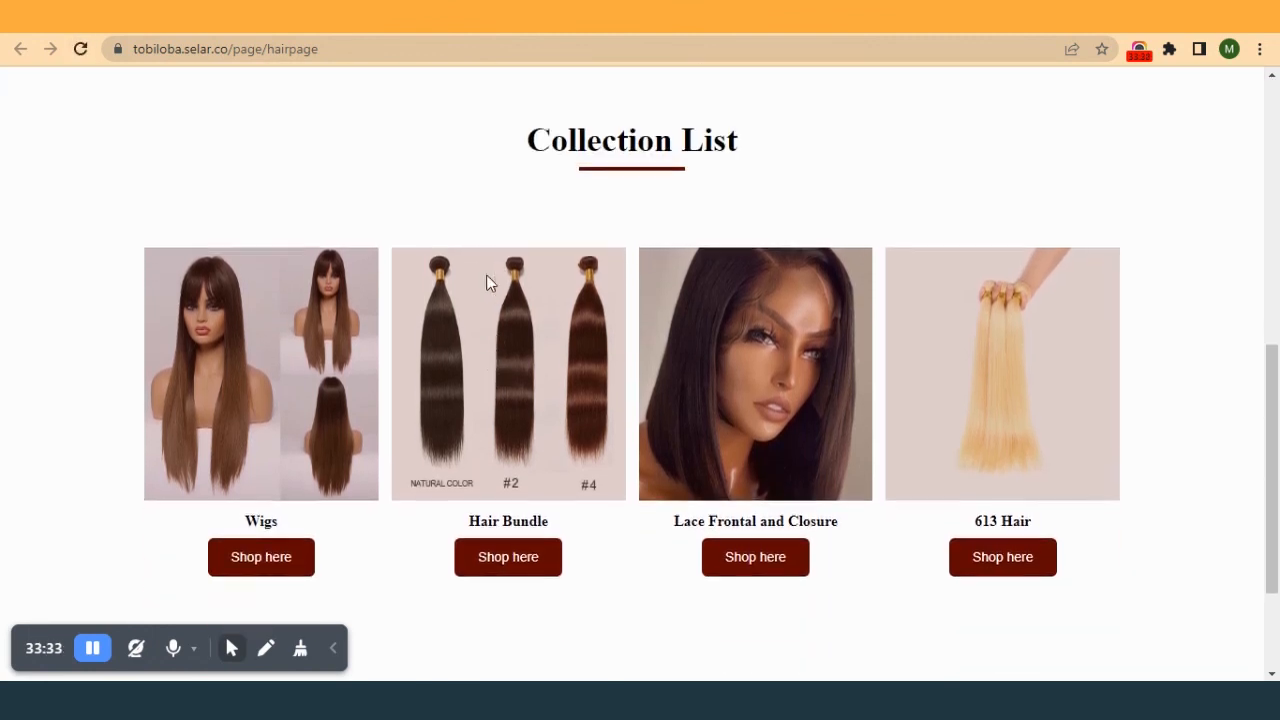
scroll(475, 283, up, 7)
scroll(525, 380, down, 7)
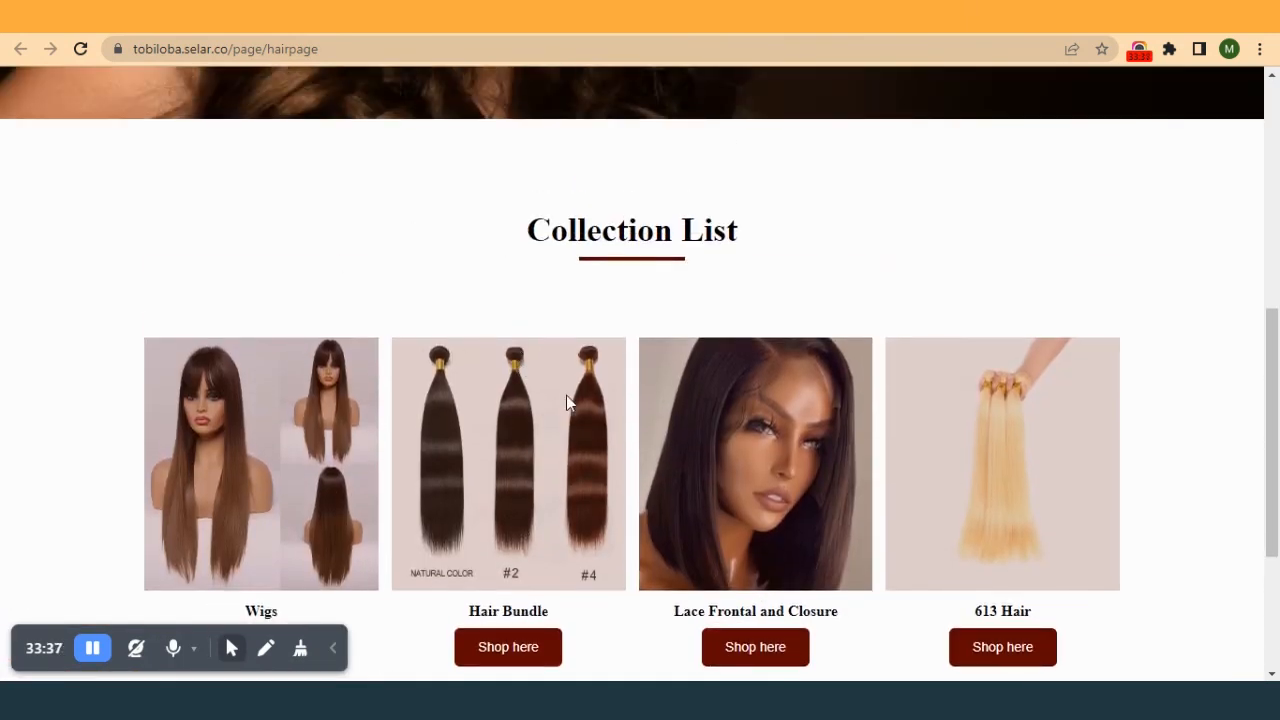
scroll(566, 395, down, 2)
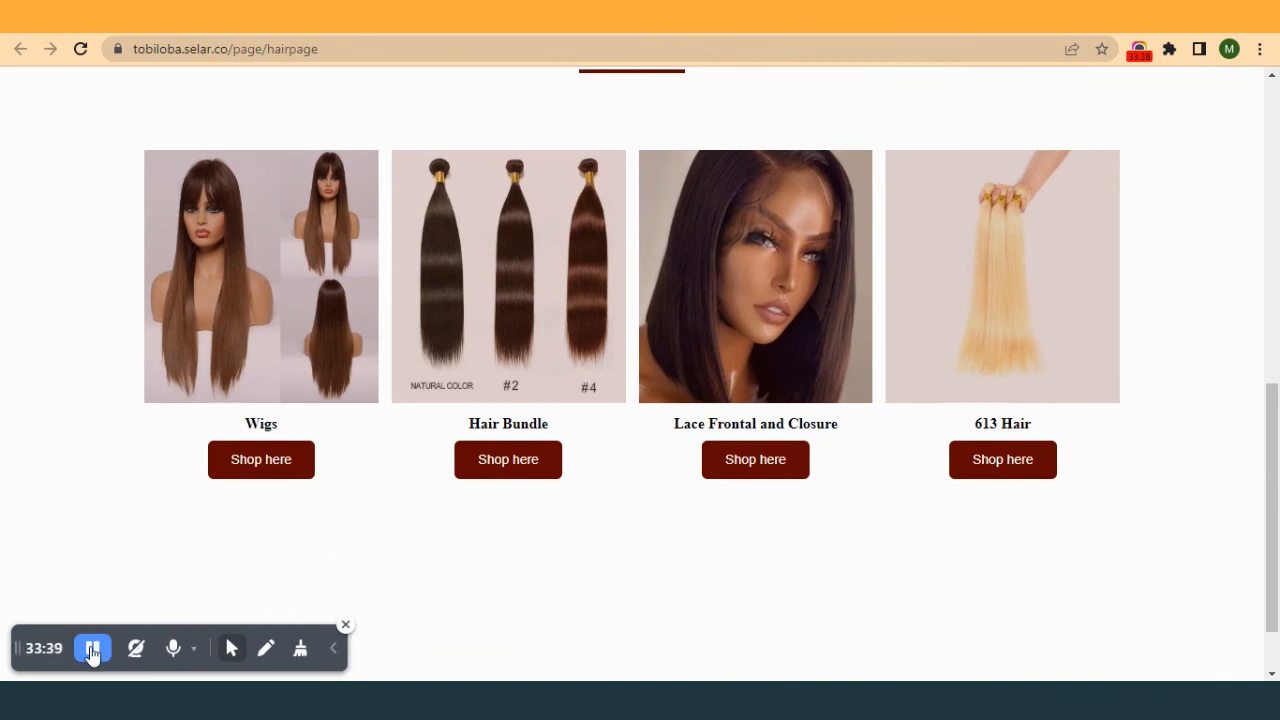